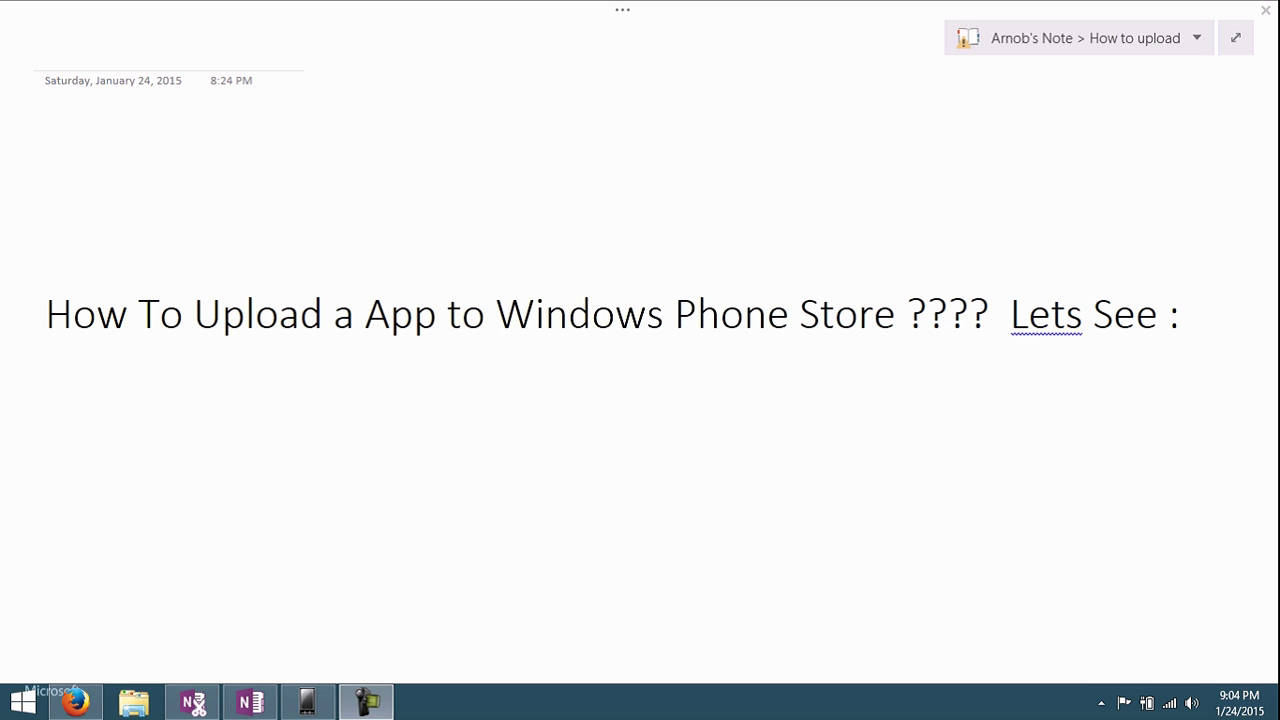
- Launch Visual Studio 2013 from its tile on the Start screen
click(22, 702)
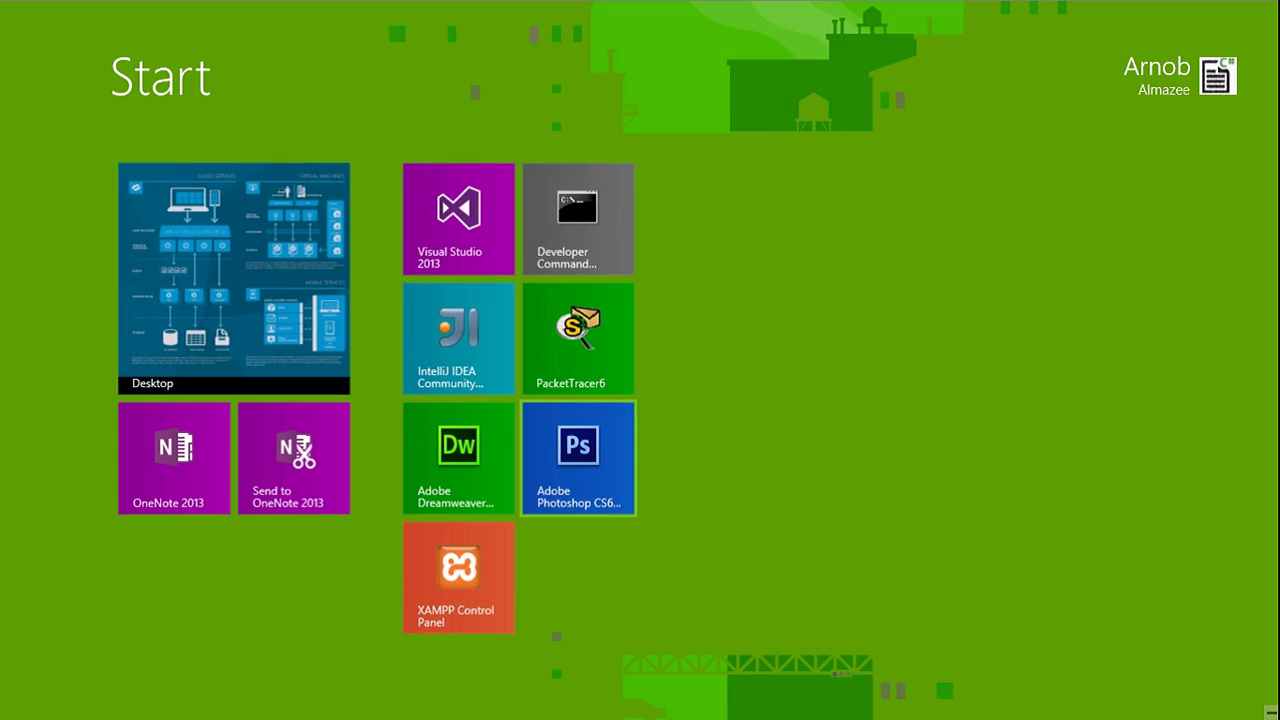
click(479, 246)
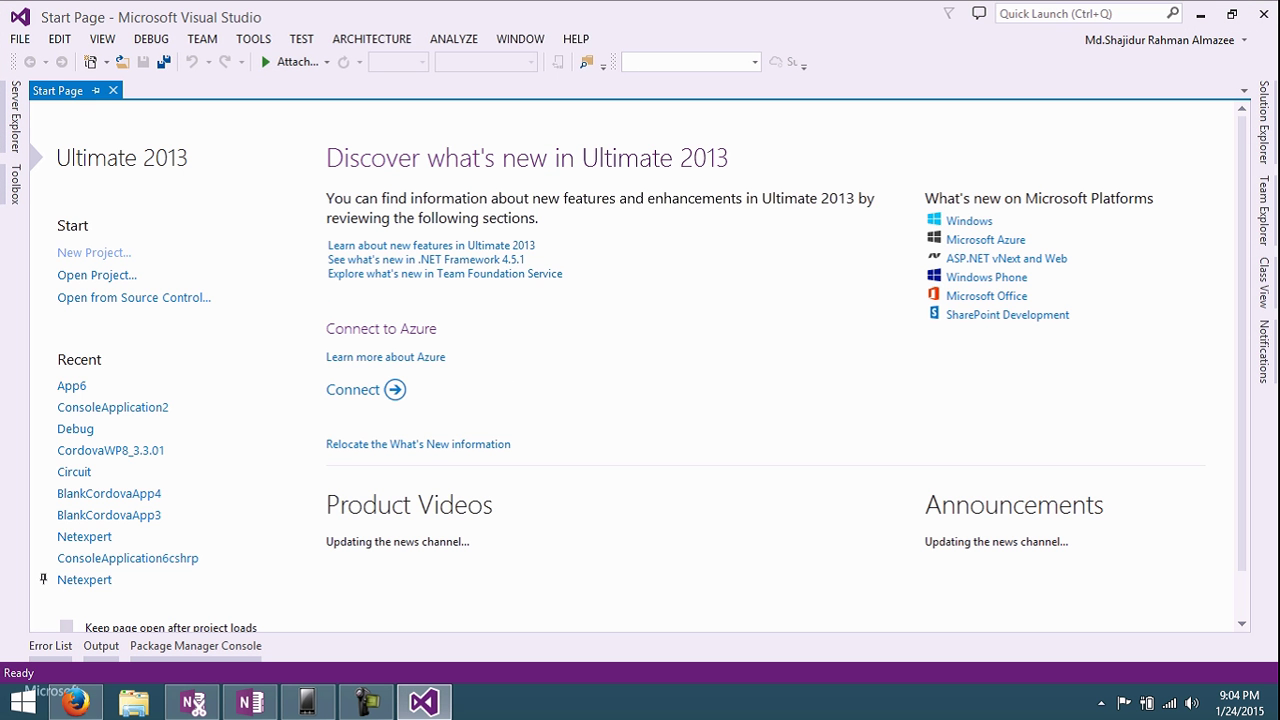
- Create a WebView App (Windows Phone) project named 'App', replacing the default App7
click(94, 253)
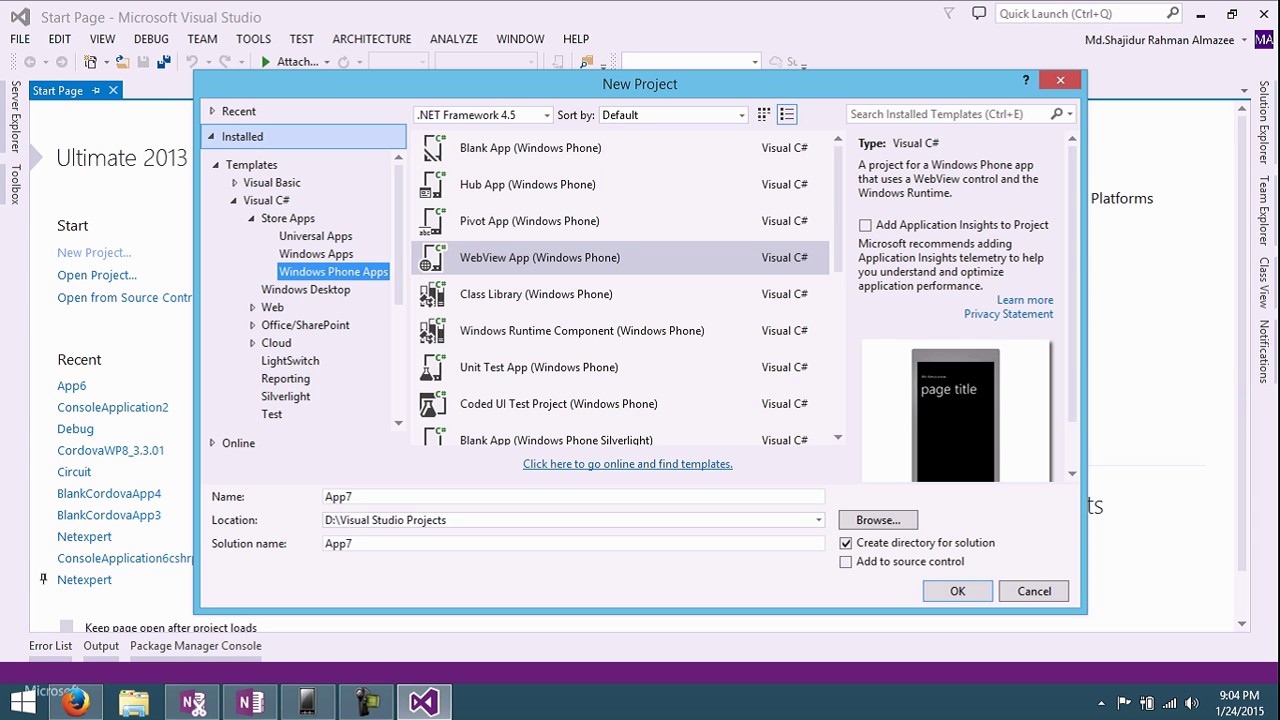
click(540, 258)
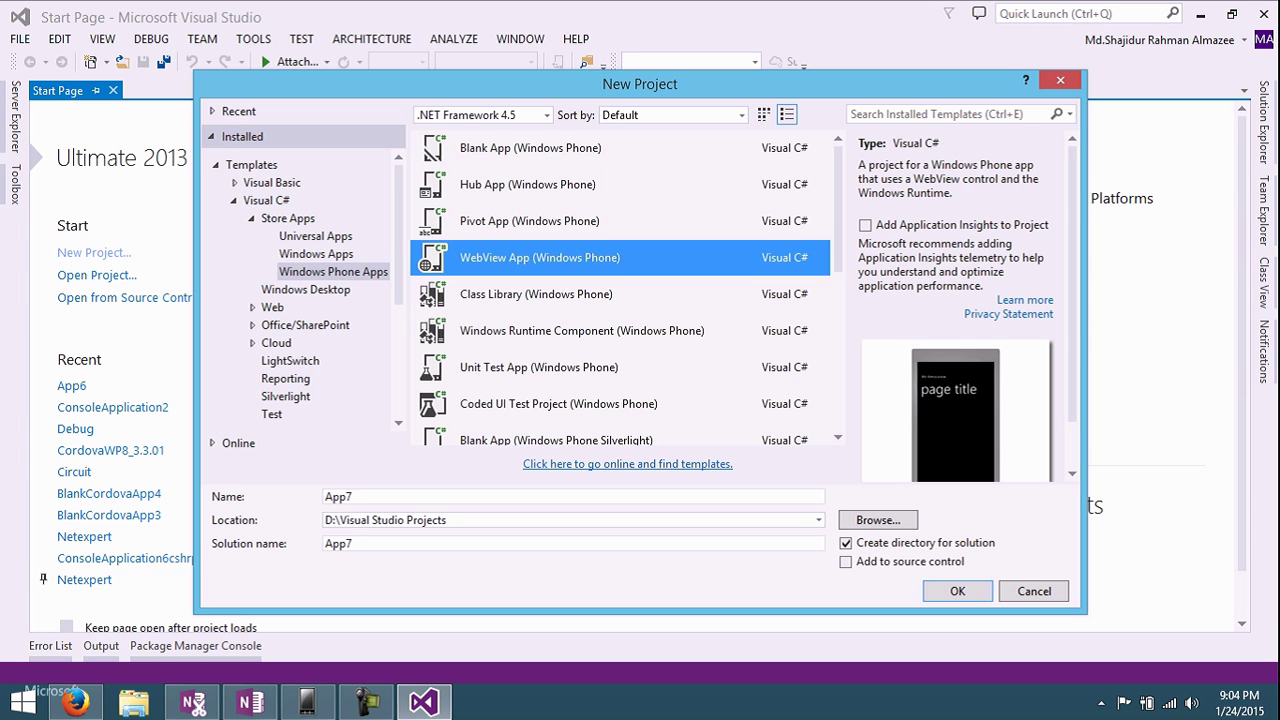
click(338, 496)
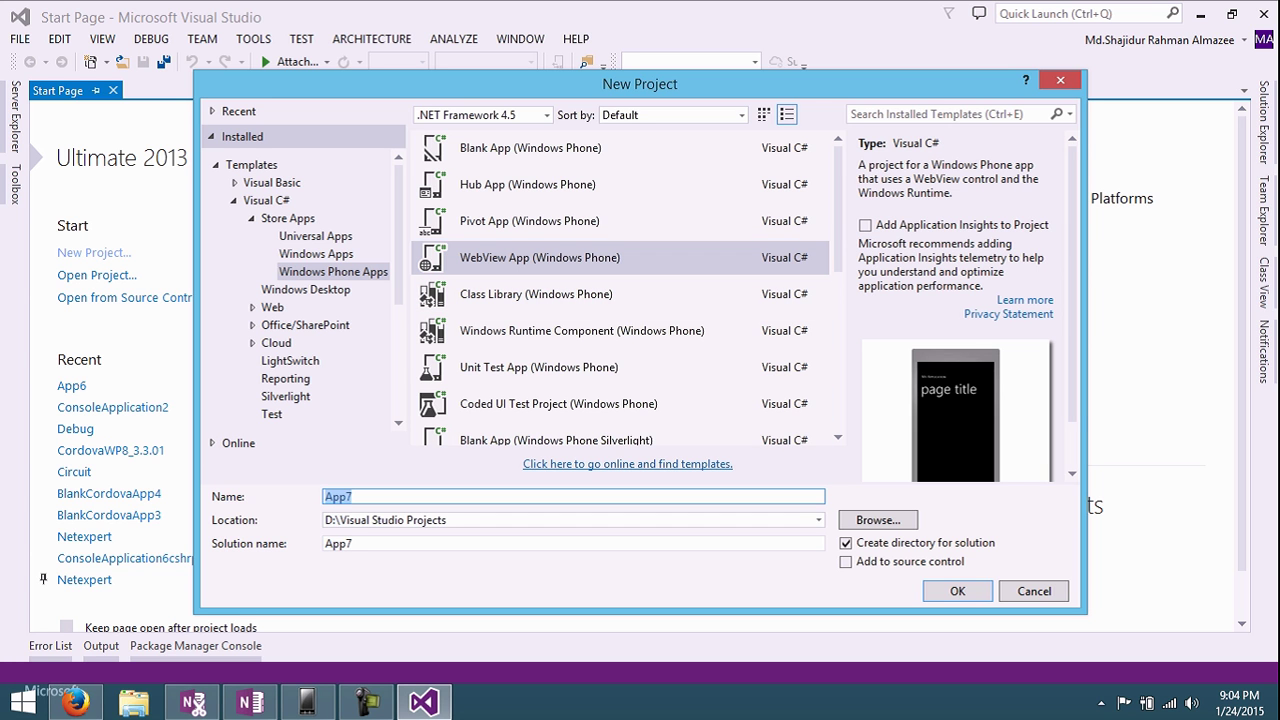
key(BackSpace)
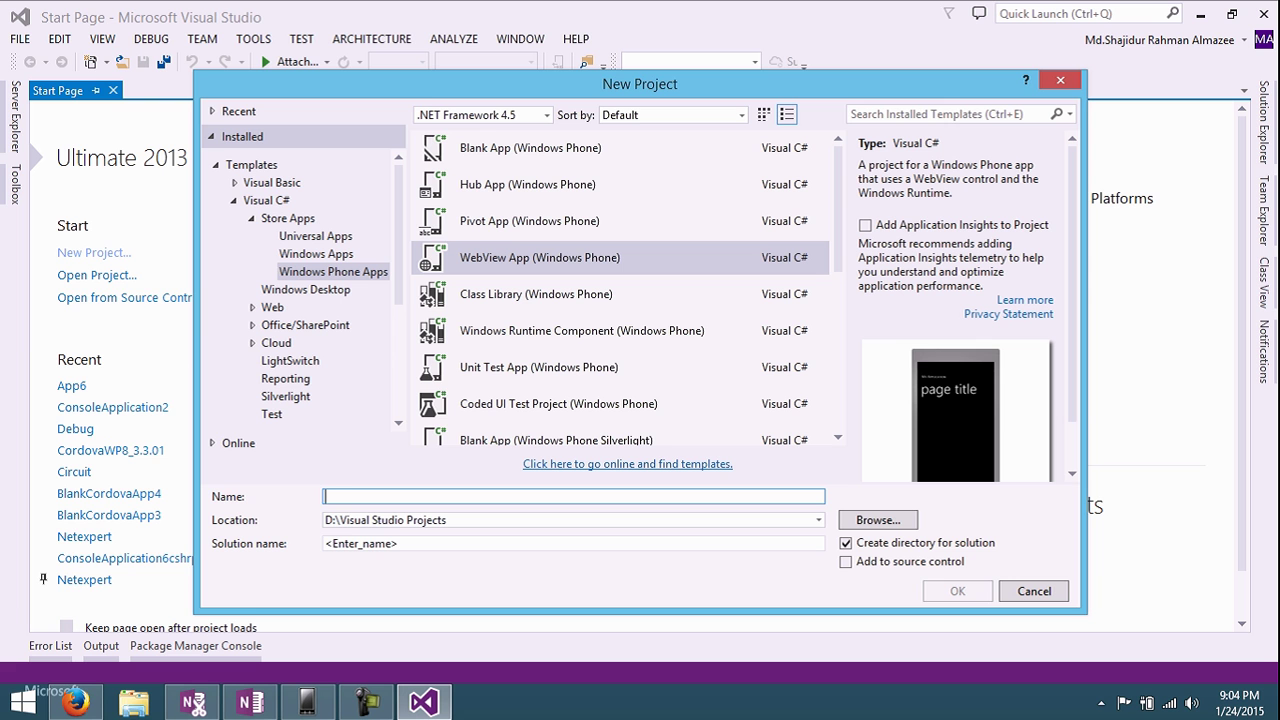
text(App)
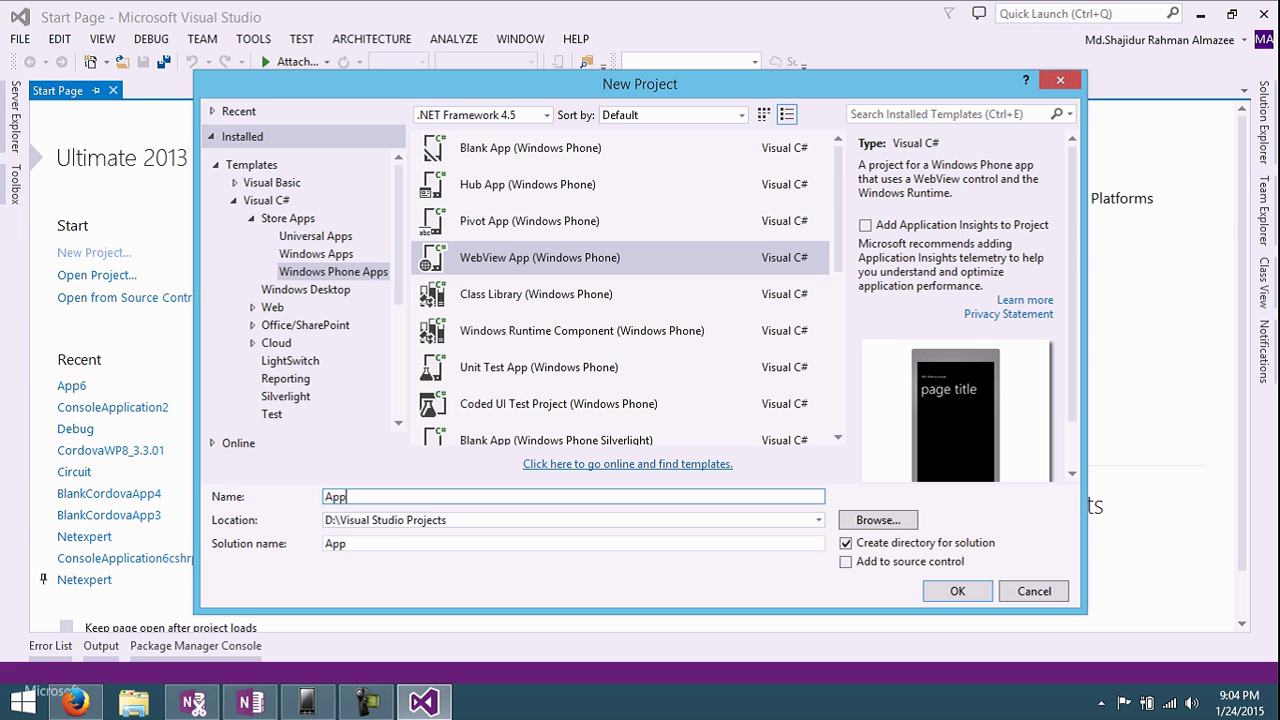
key(Return)
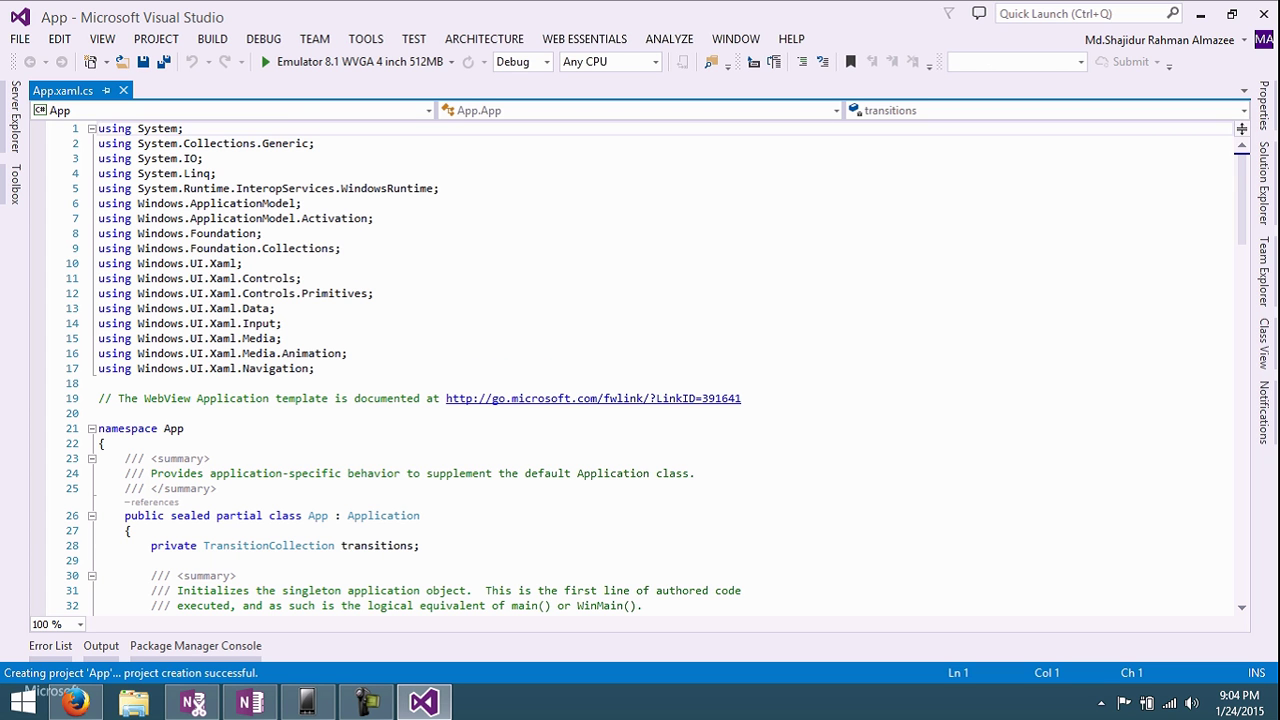
- Close App.xaml.cs, open MainPage.xaml from Solution Explorer, then switch to File Explorer
click(124, 91)
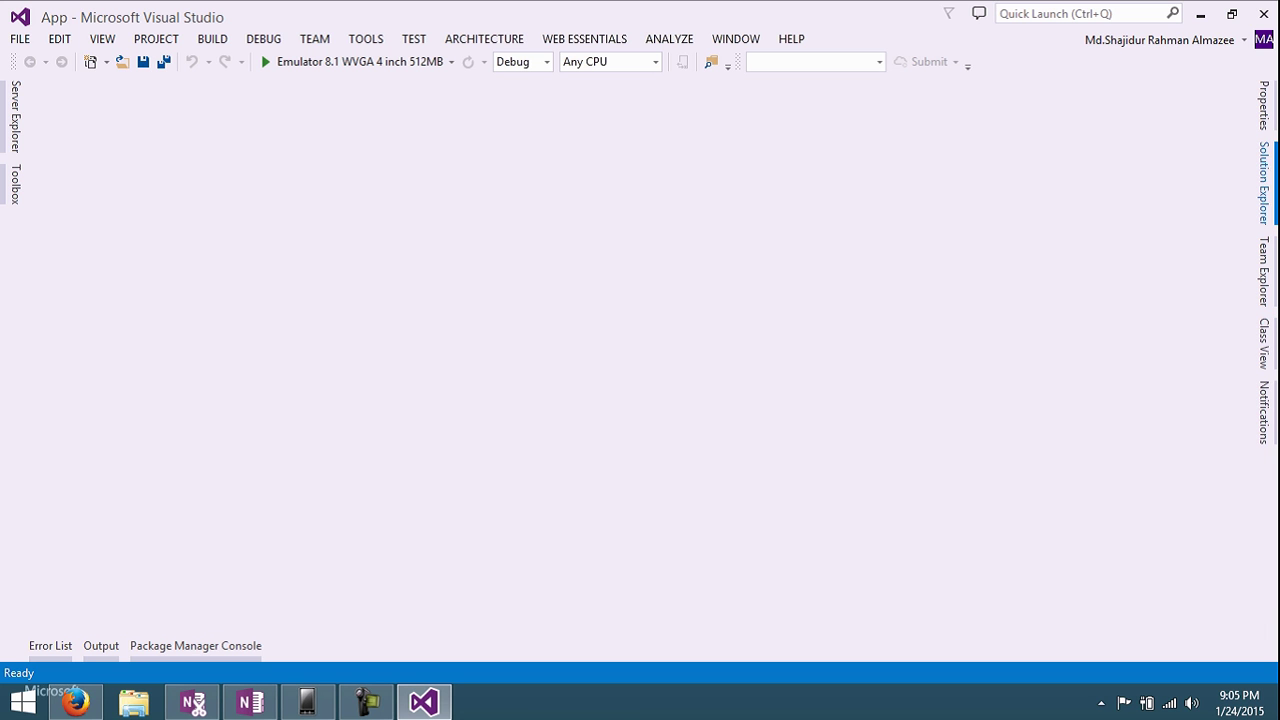
click(1264, 183)
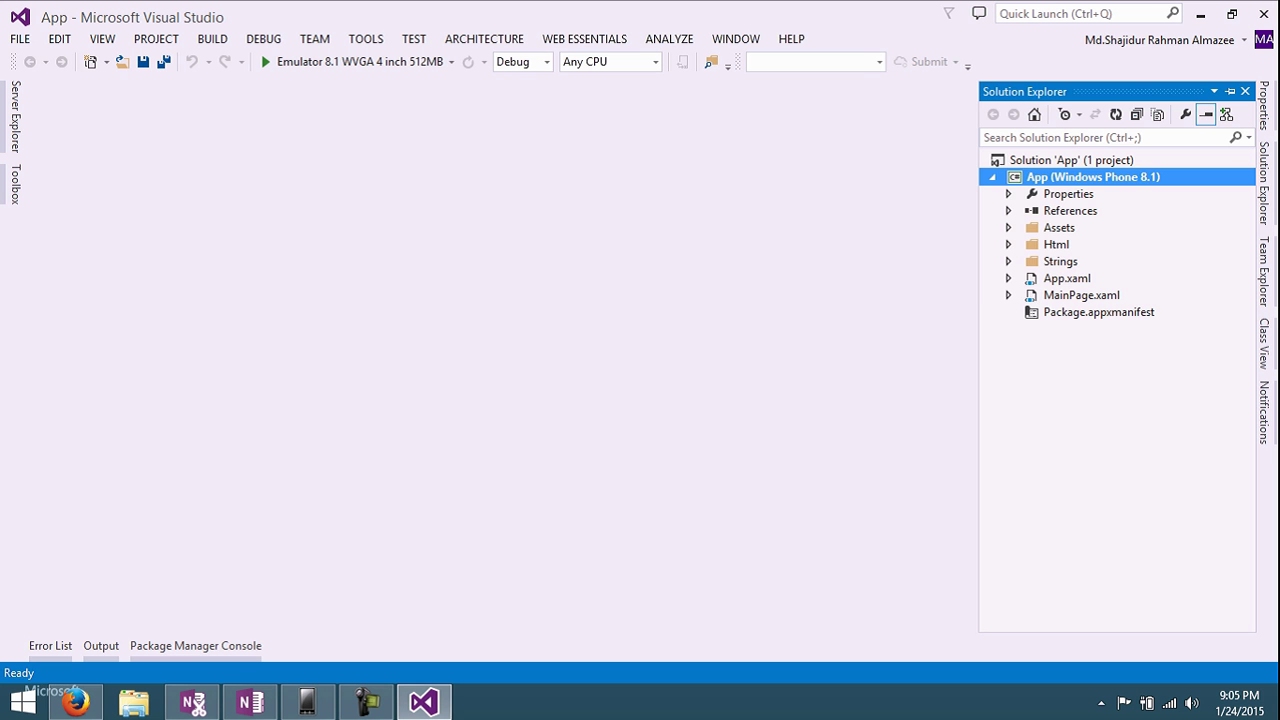
double_click(1082, 295)
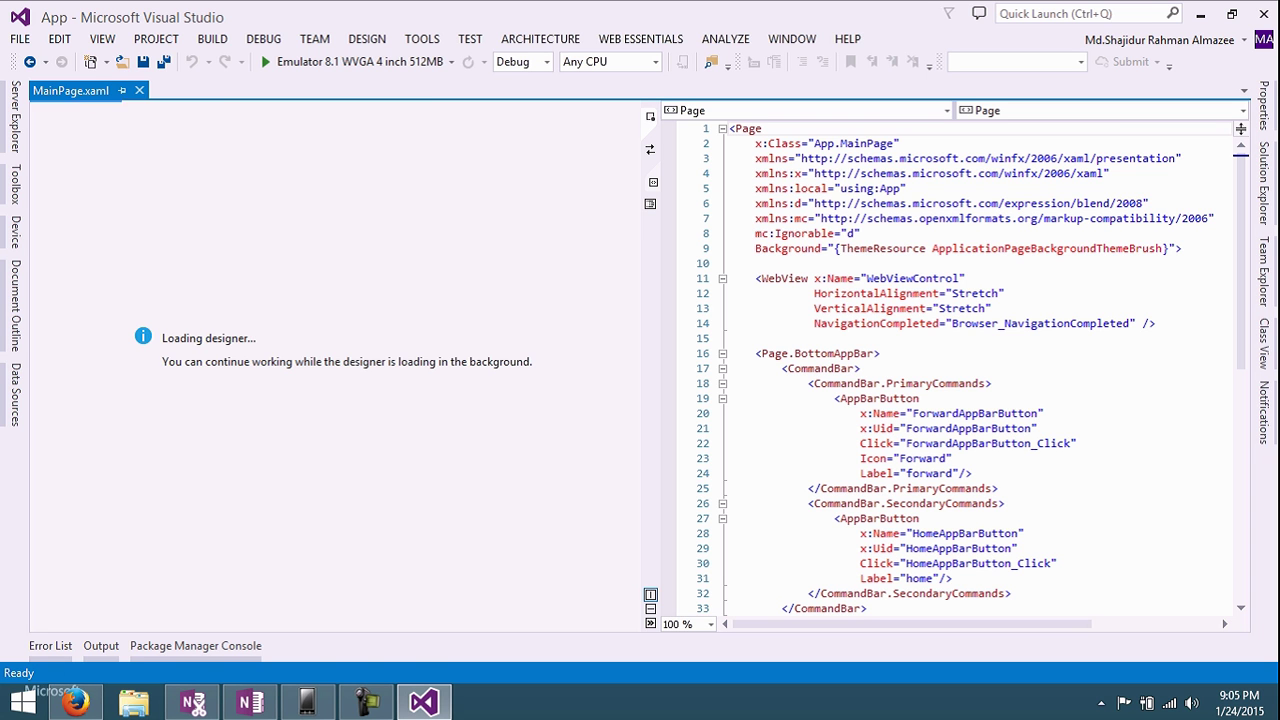
click(134, 702)
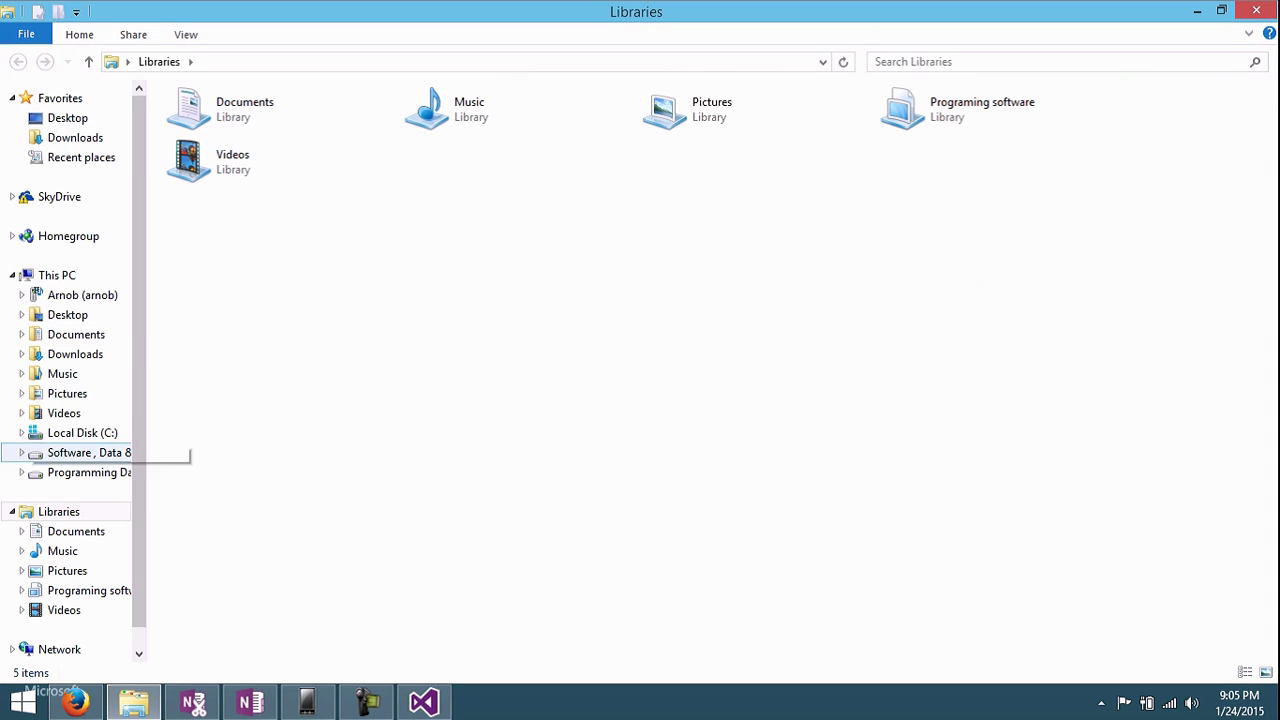
click(62, 373)
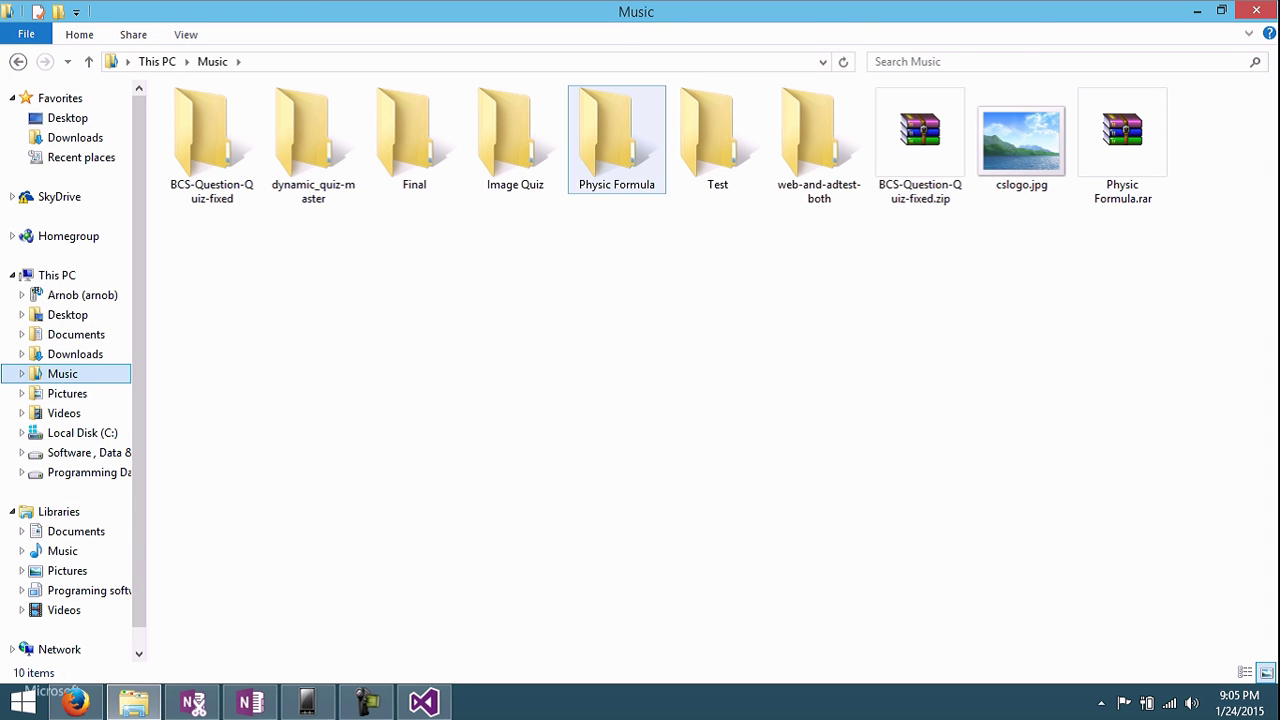
double_click(616, 140)
double_click(210, 118)
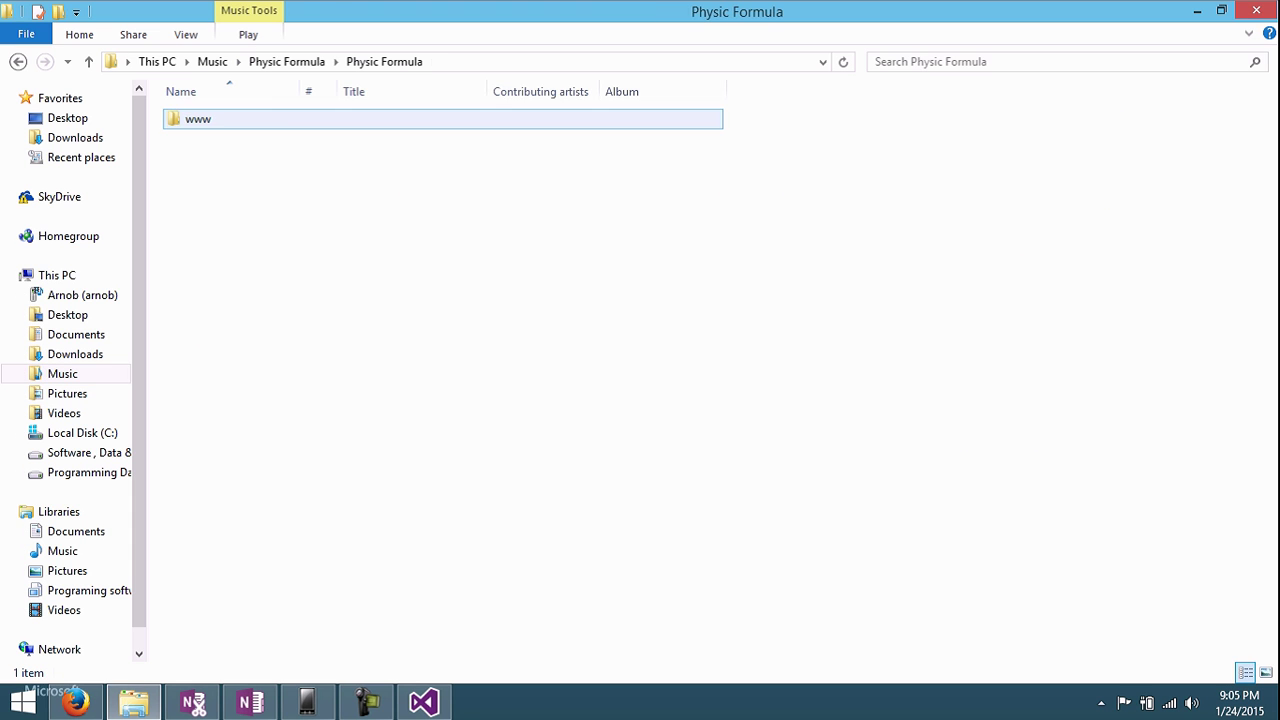
double_click(210, 118)
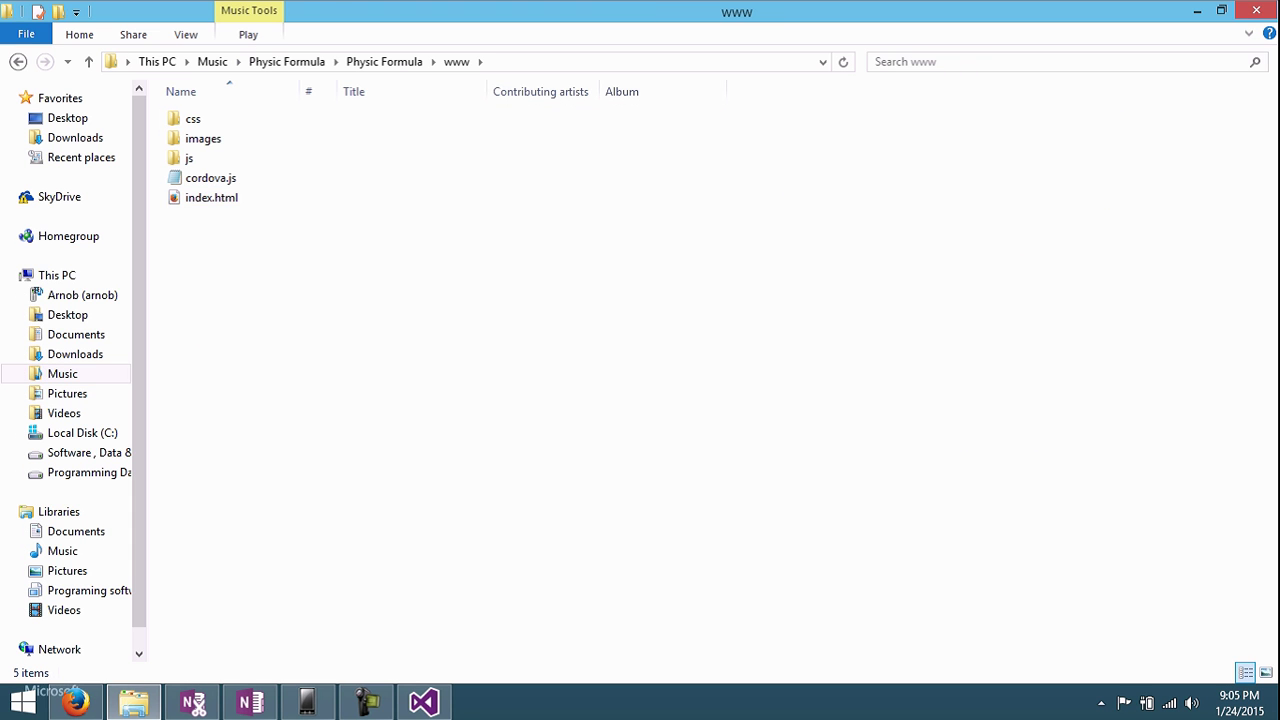
drag(212, 232, 196, 112)
right_click(199, 128)
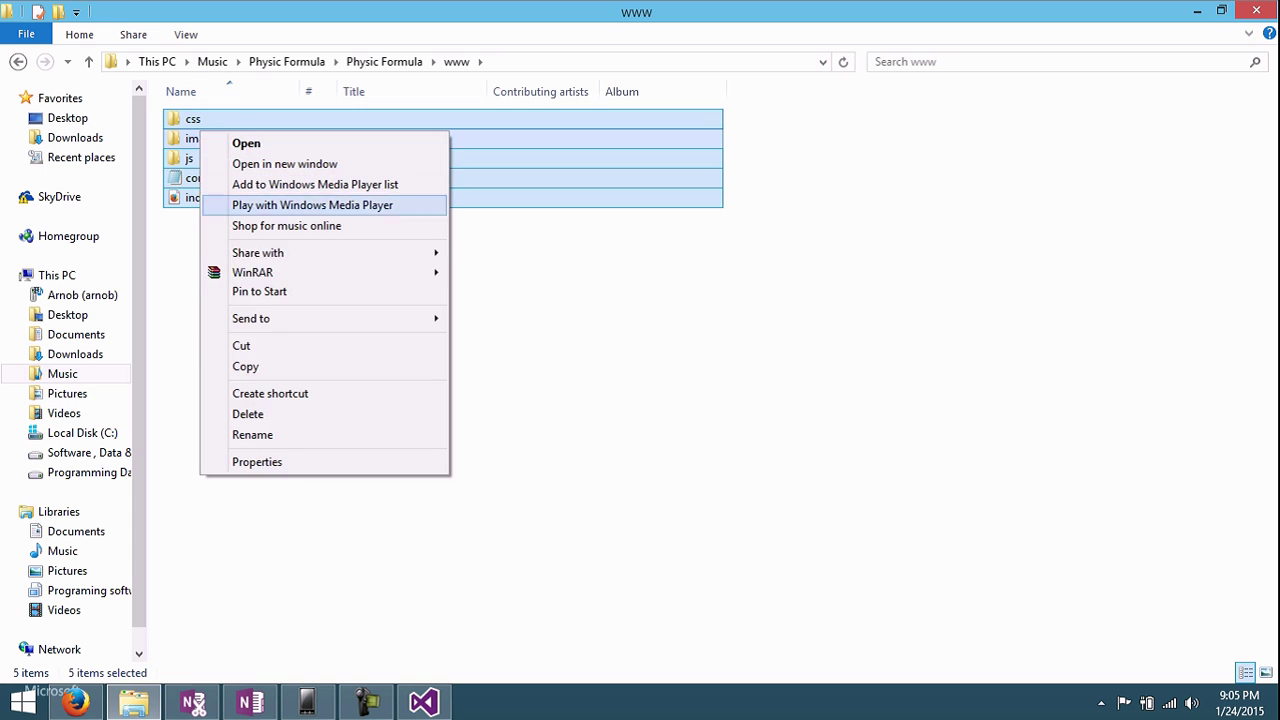
click(245, 366)
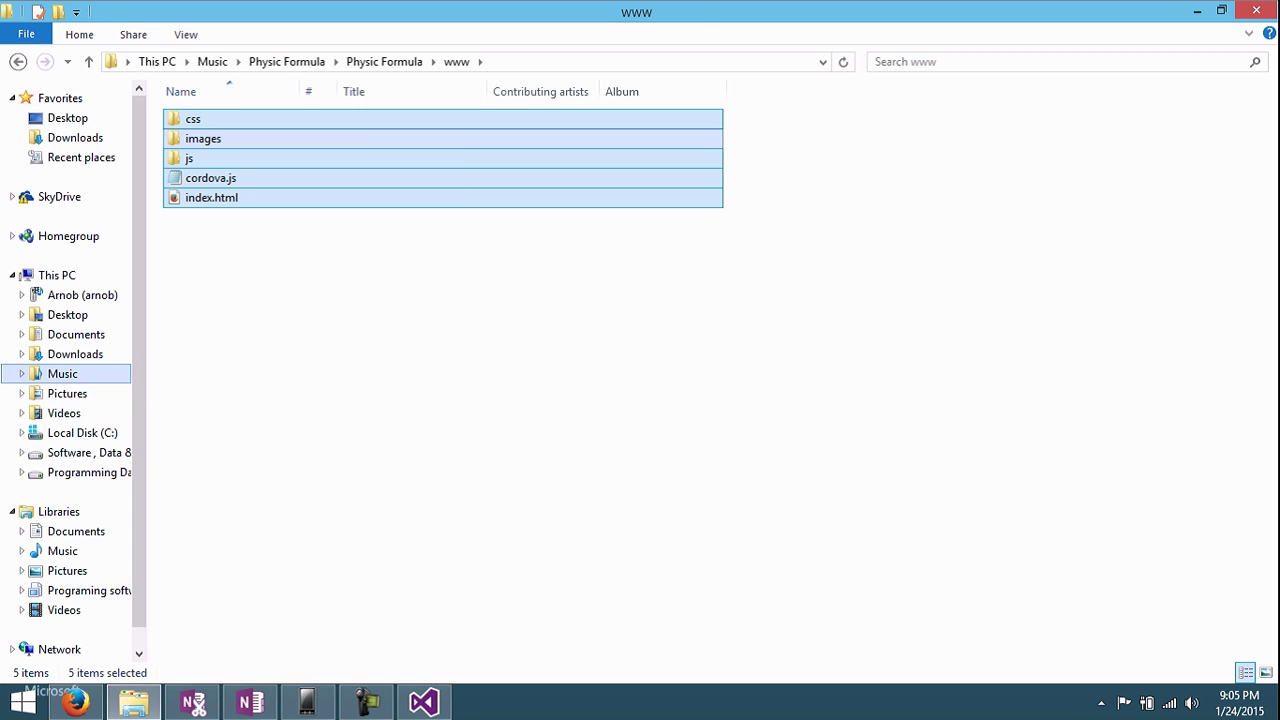
- Open the App (Windows Phone 8.1) project's folder in File Explorer via Solution Explorer
click(424, 702)
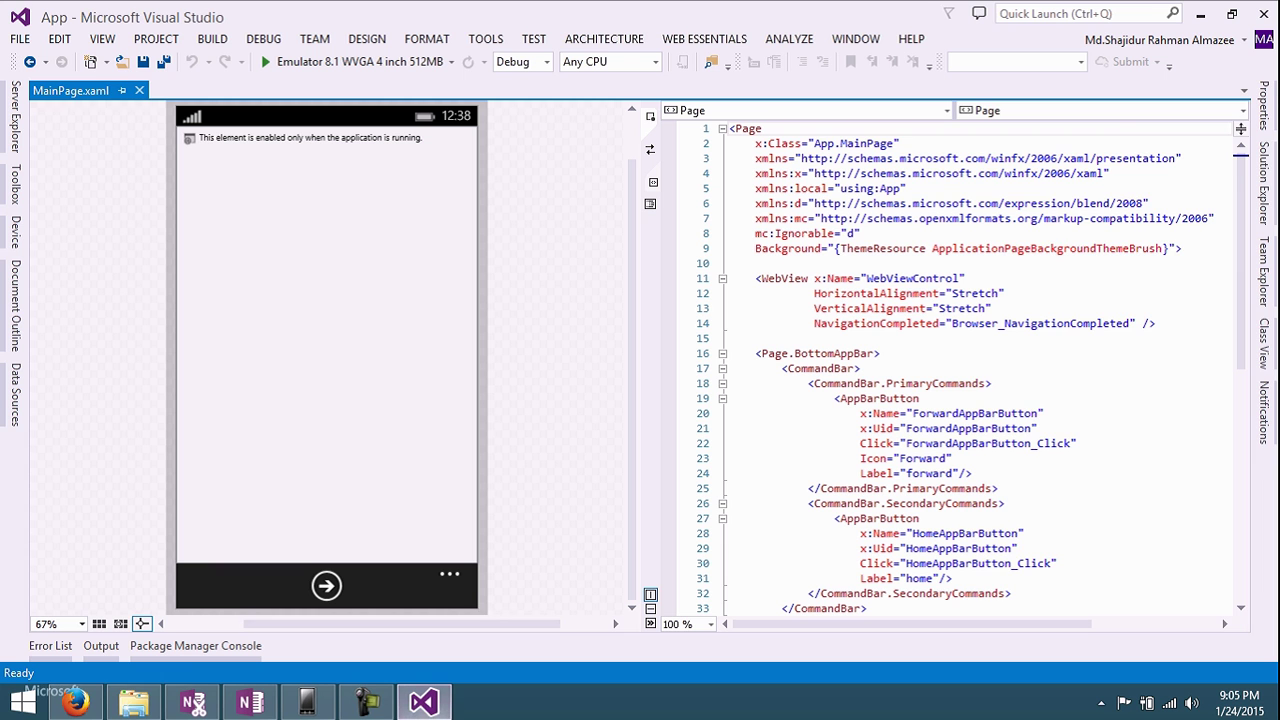
click(1264, 184)
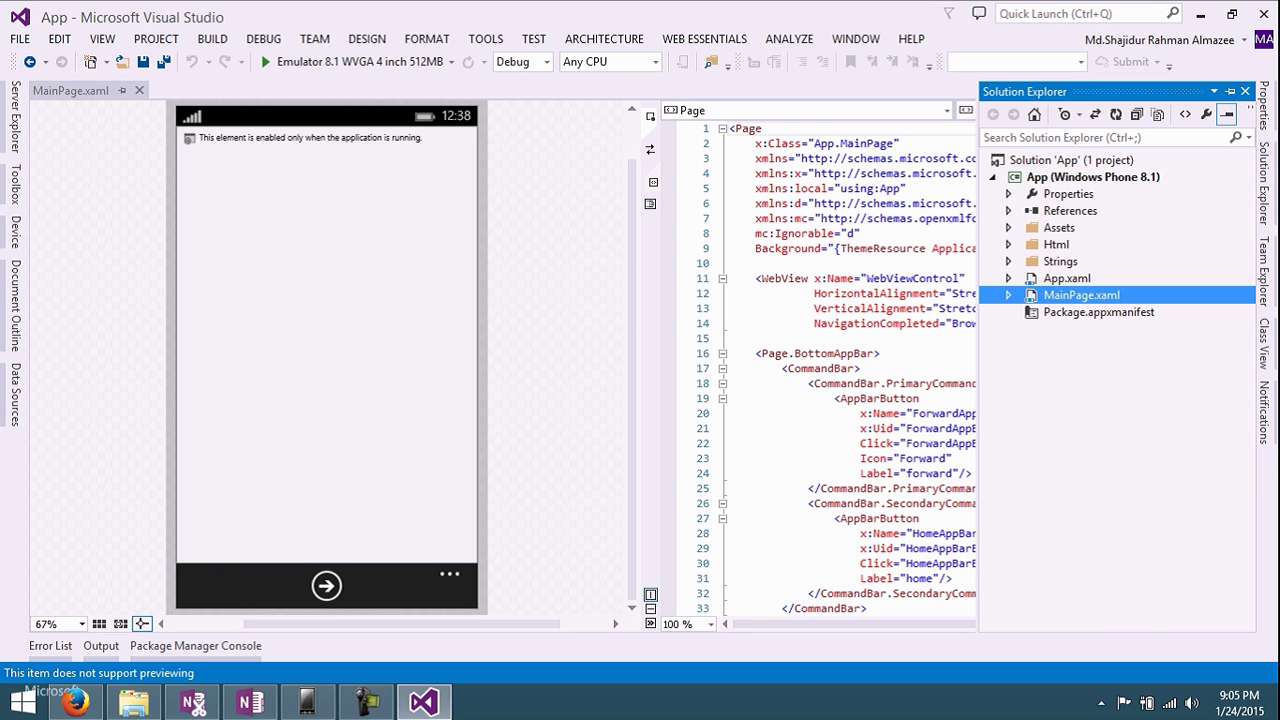
click(1093, 177)
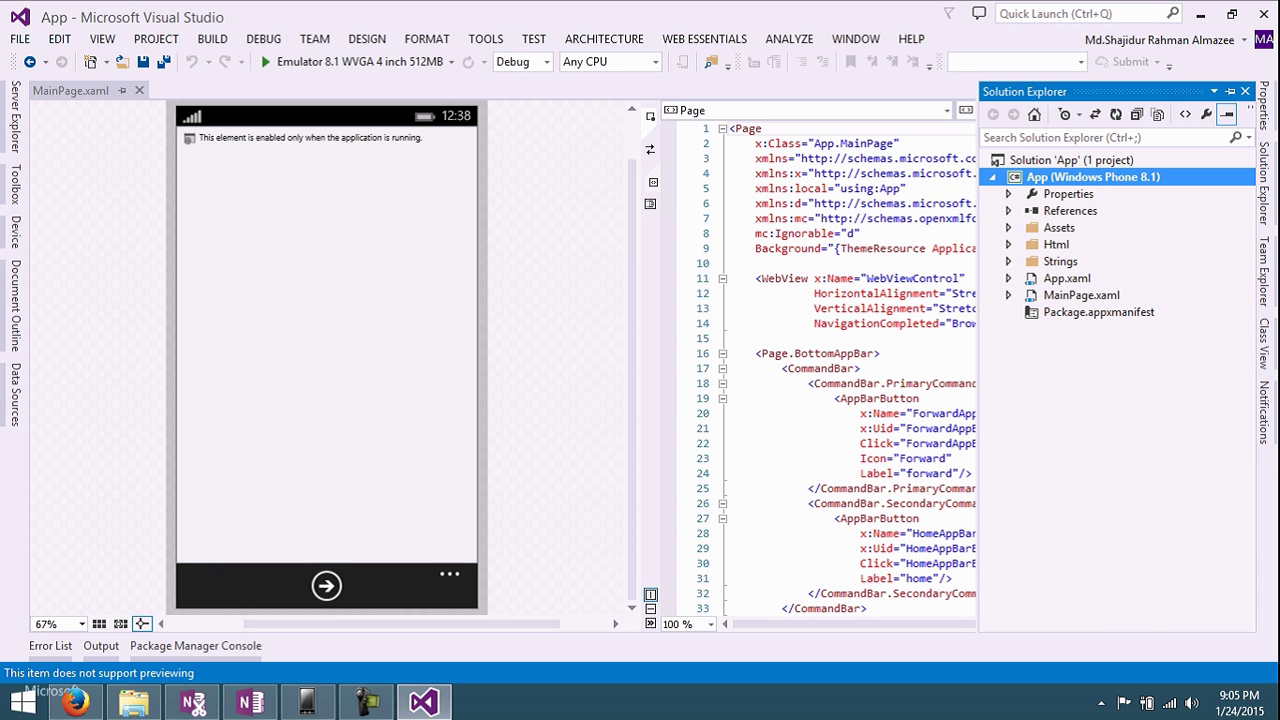
right_click(1049, 177)
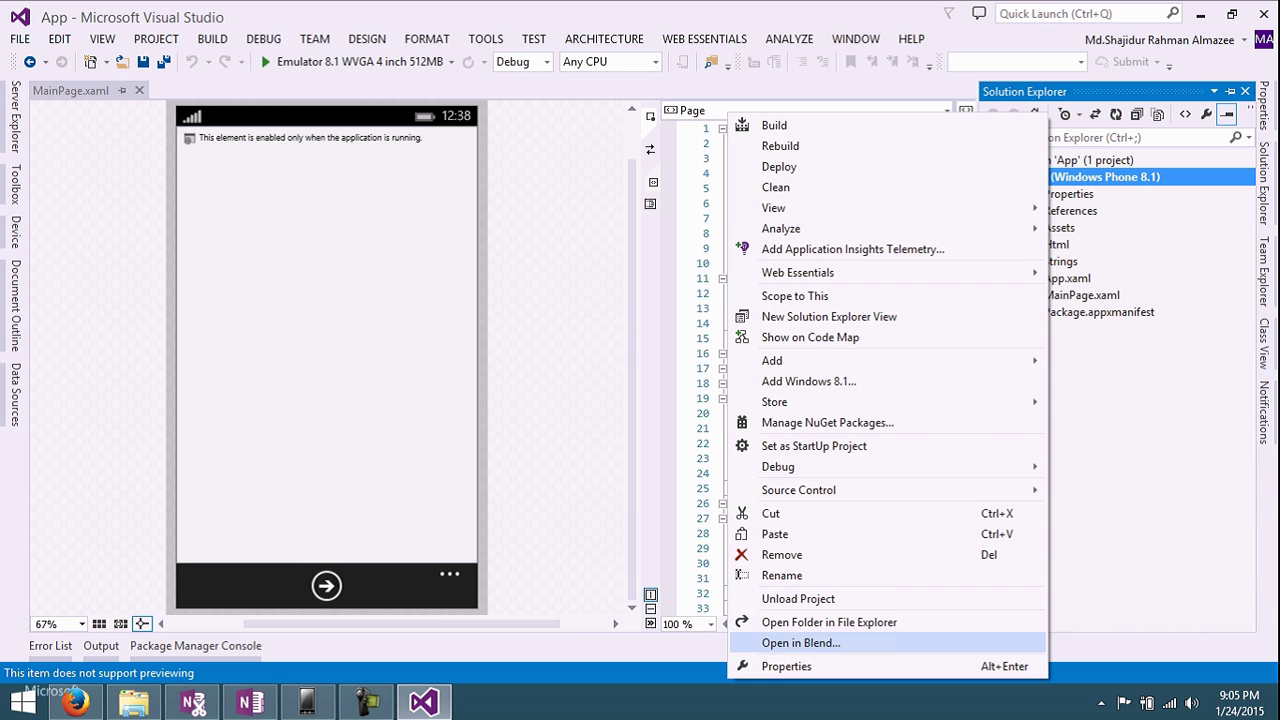
click(829, 622)
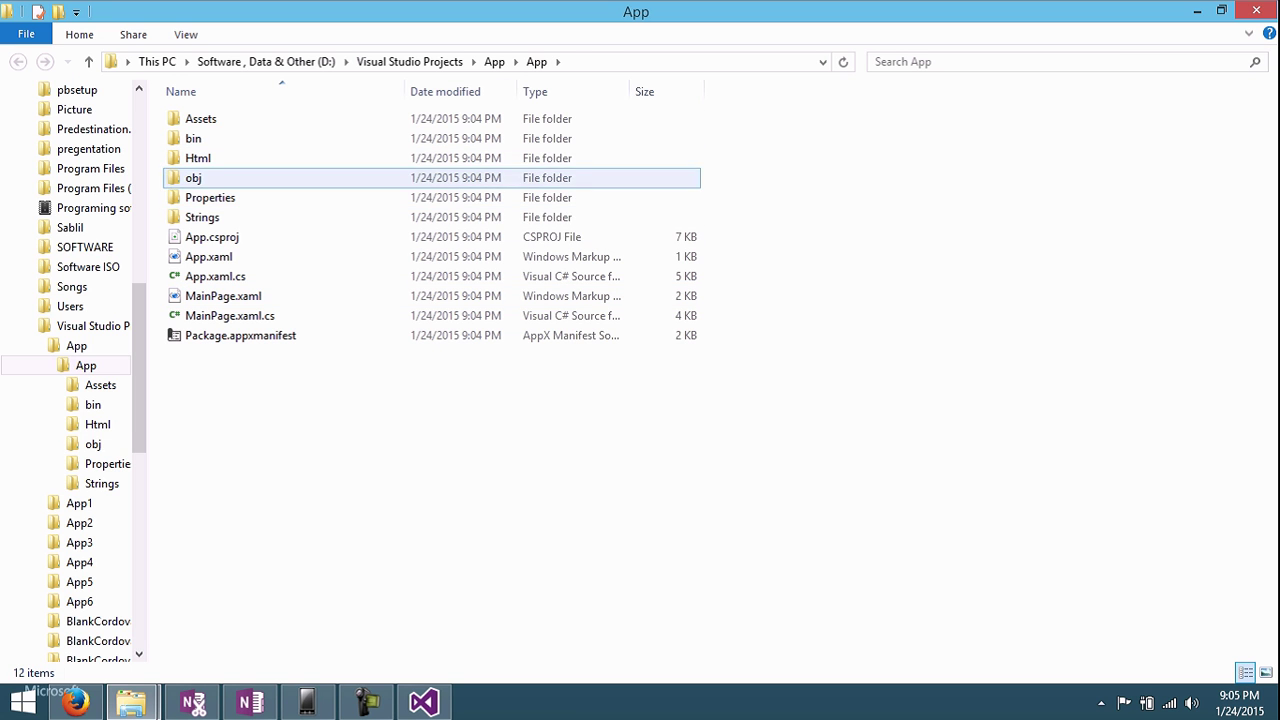
- Permanently delete the original css and index.html from the project's Html folder
double_click(198, 158)
key(ctrl+a)
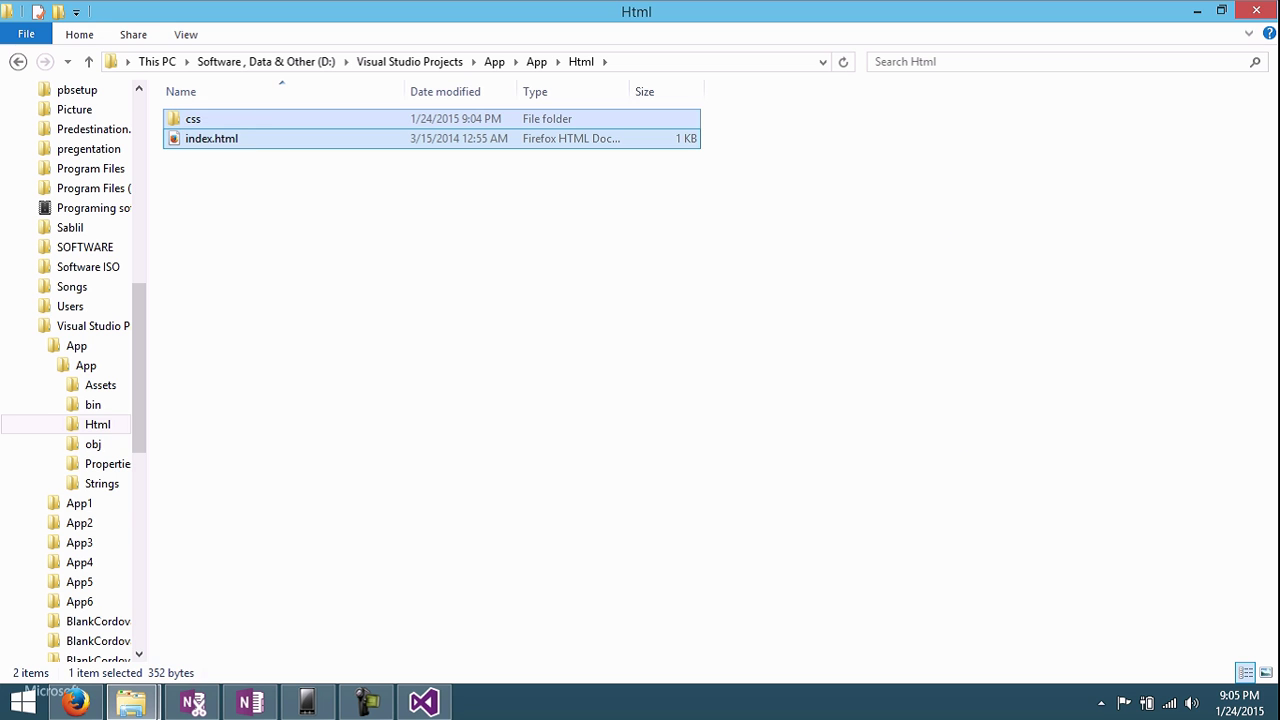
key(shift+Delete)
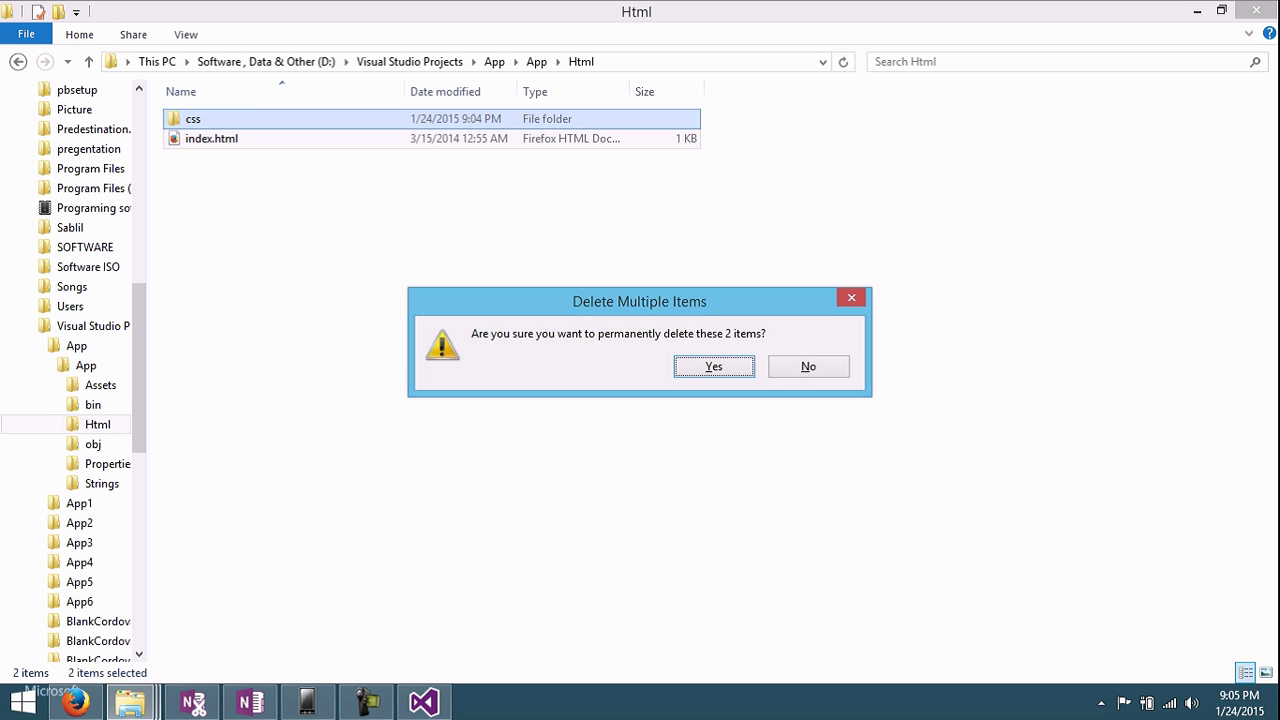
key(Return)
- Paste the copied Physic Formula files into Html and permanently delete cordova.js
right_click(312, 154)
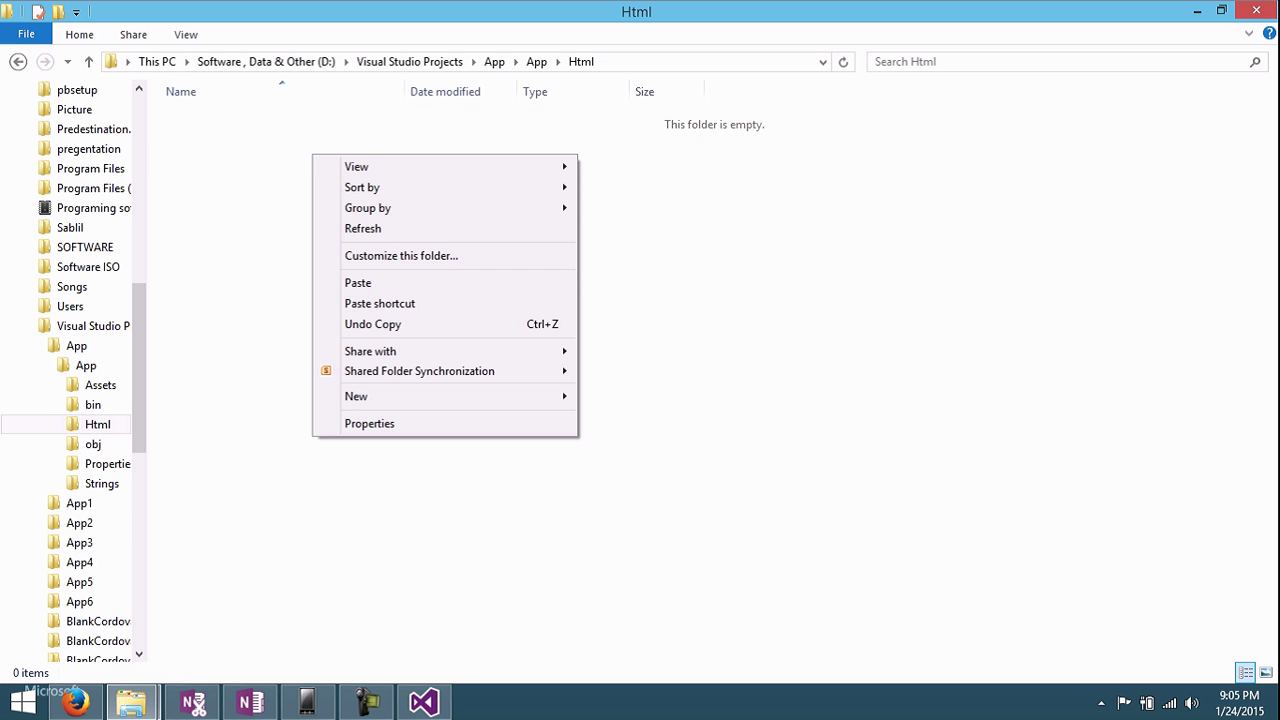
click(358, 283)
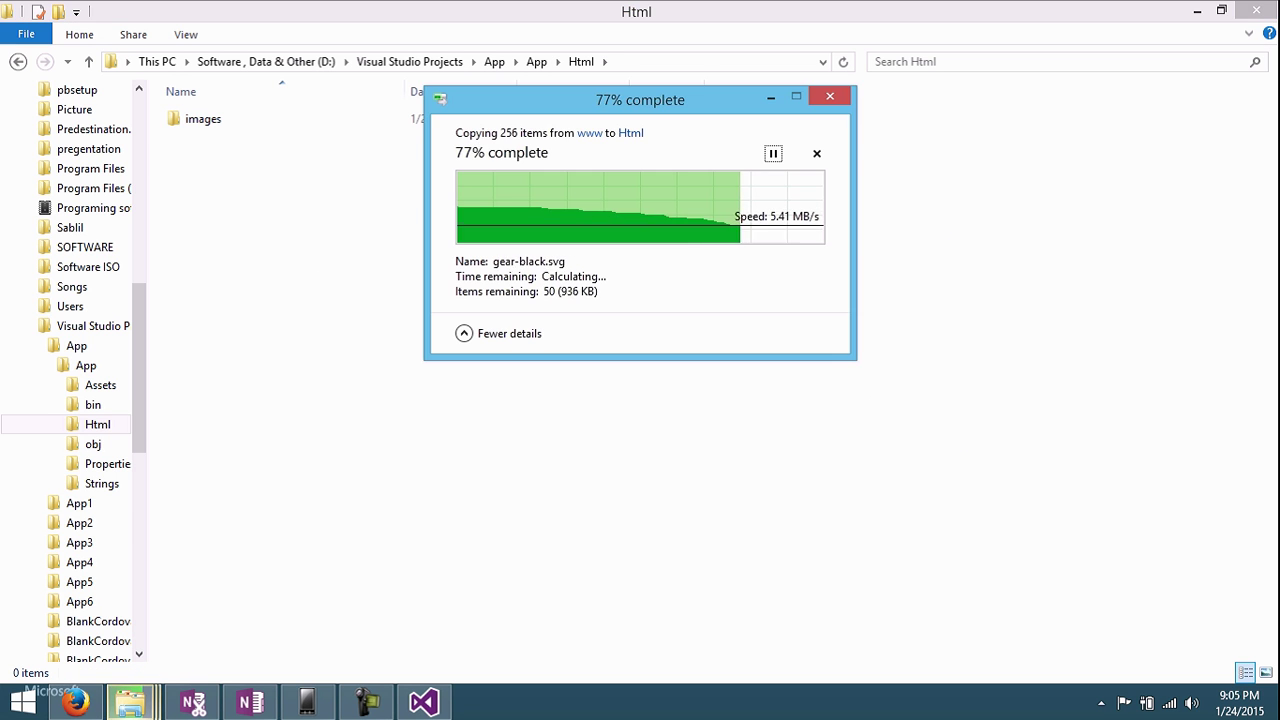
click(358, 283)
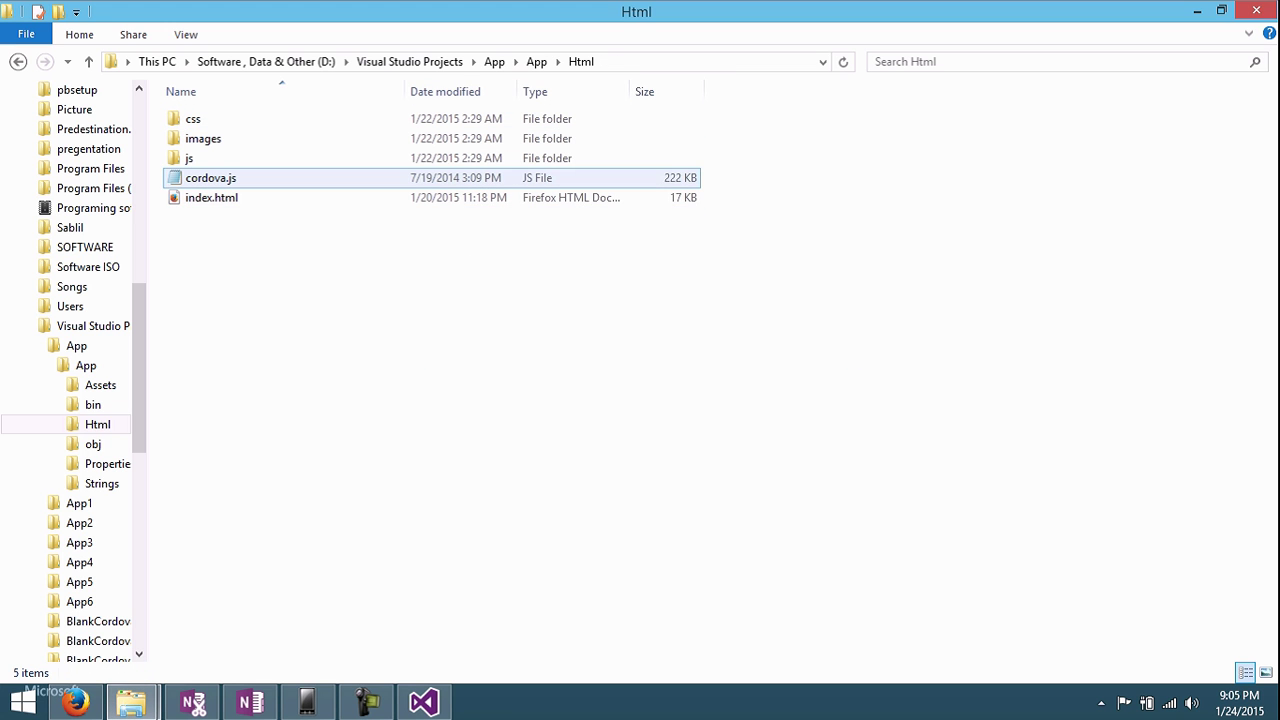
click(240, 178)
key(shift+Delete)
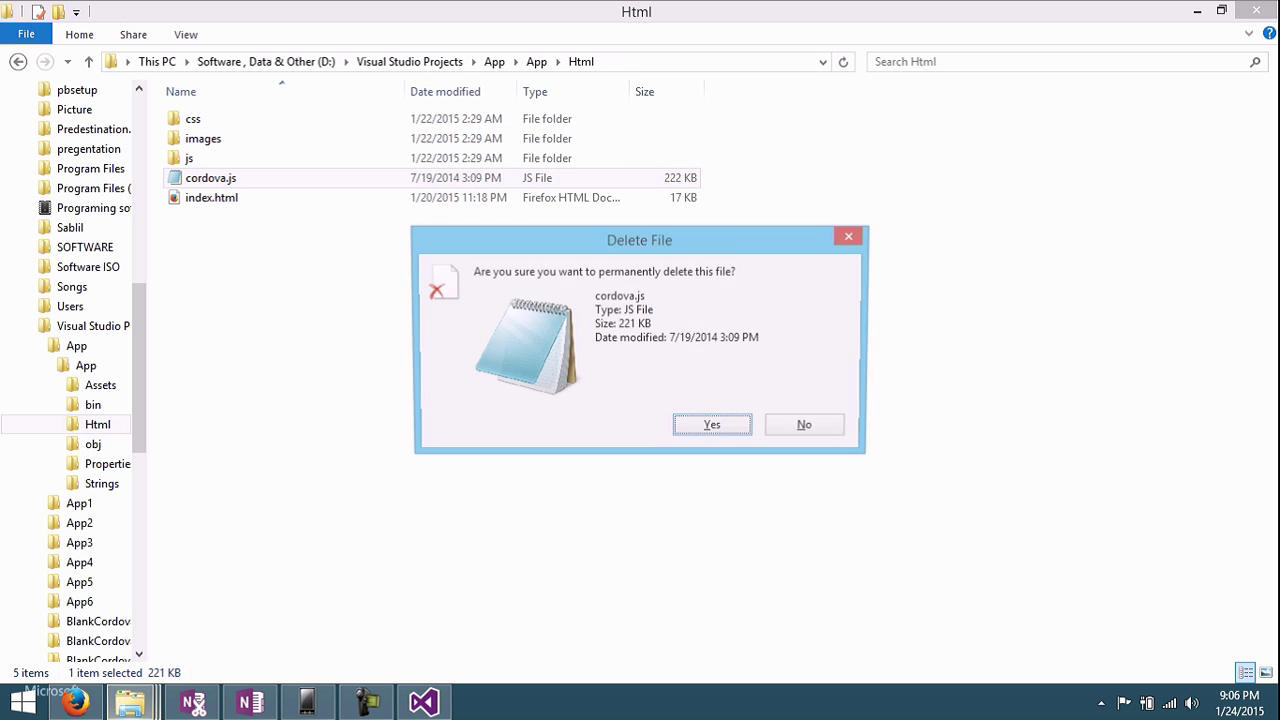
key(Return)
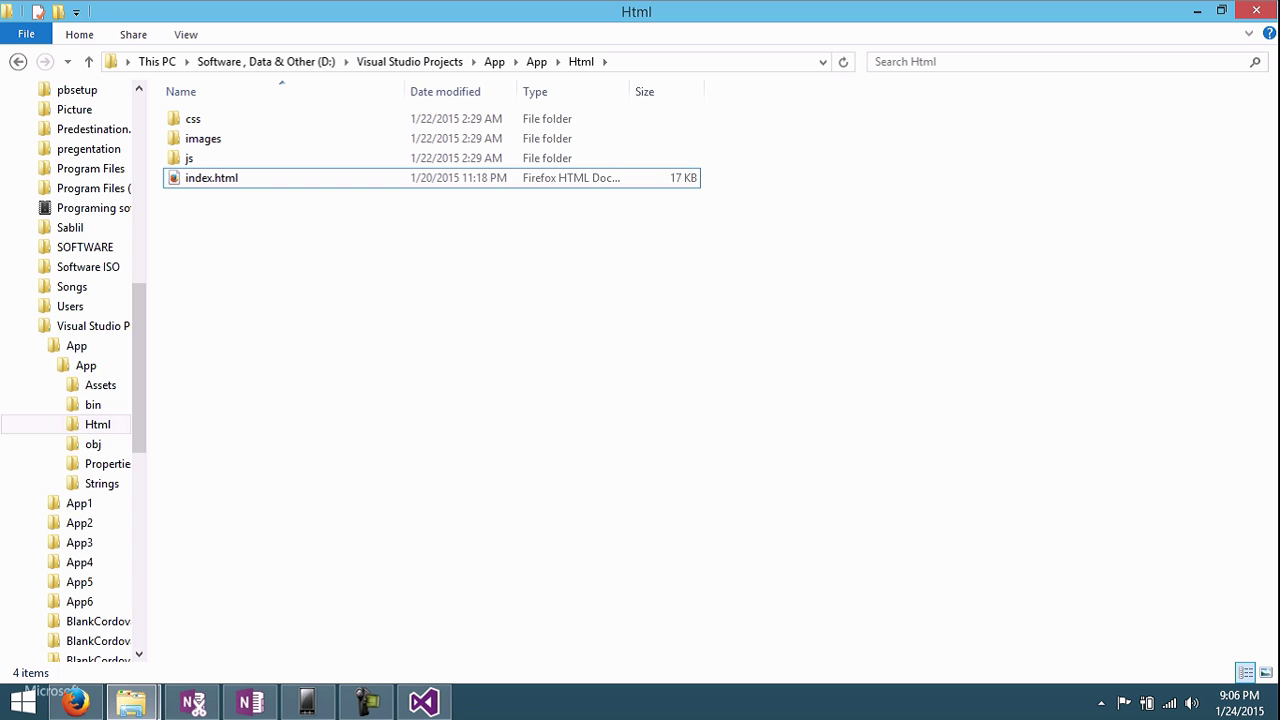
- Show all files in the Html folder and include the js and images folders in the project
click(424, 702)
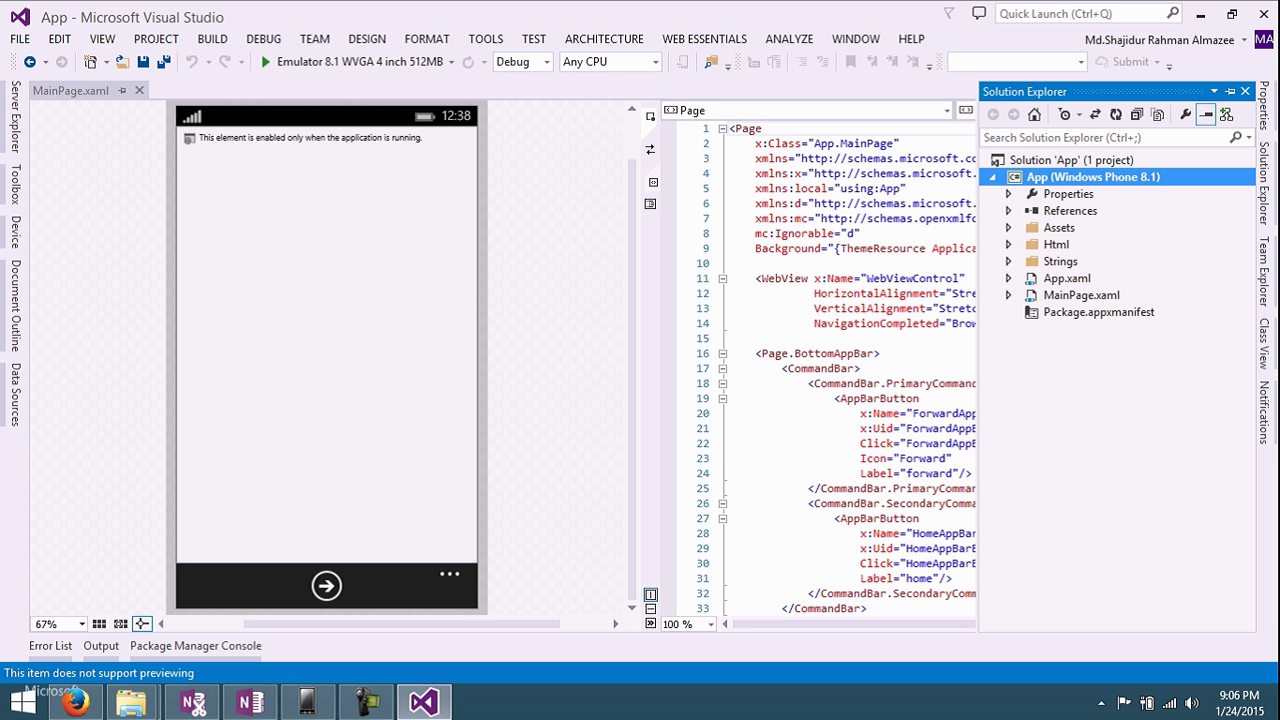
click(1008, 244)
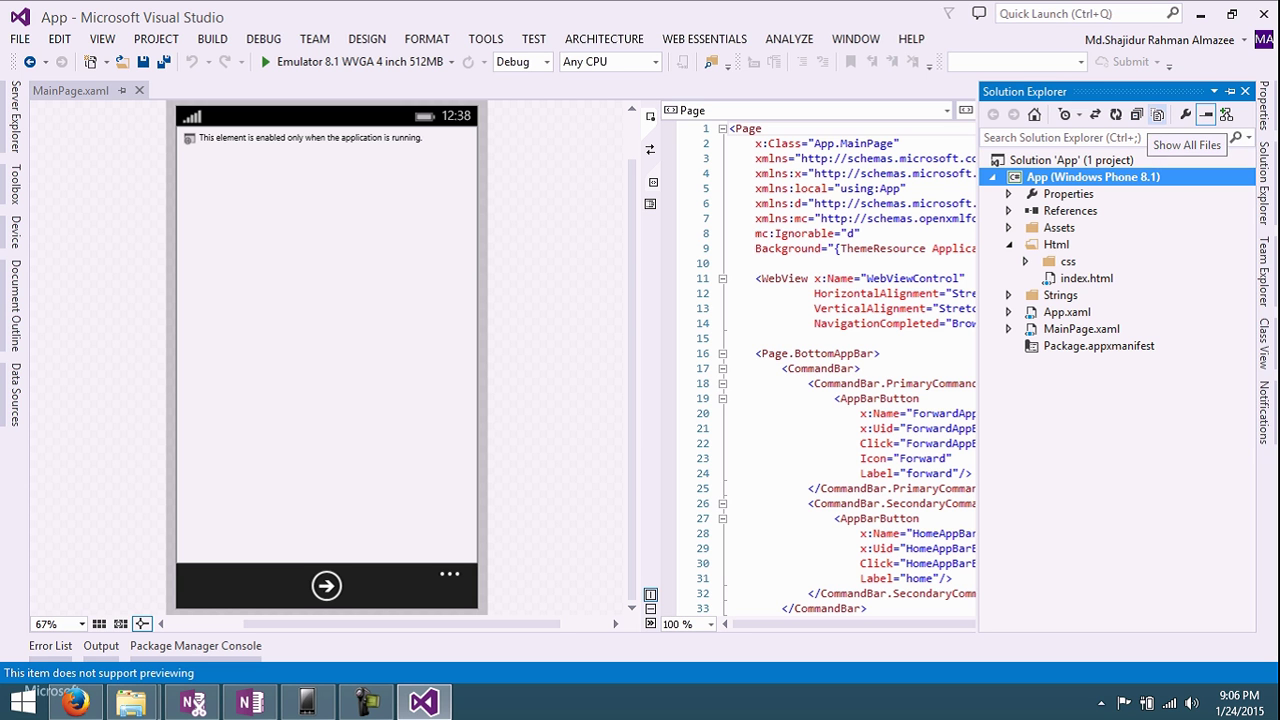
click(1157, 114)
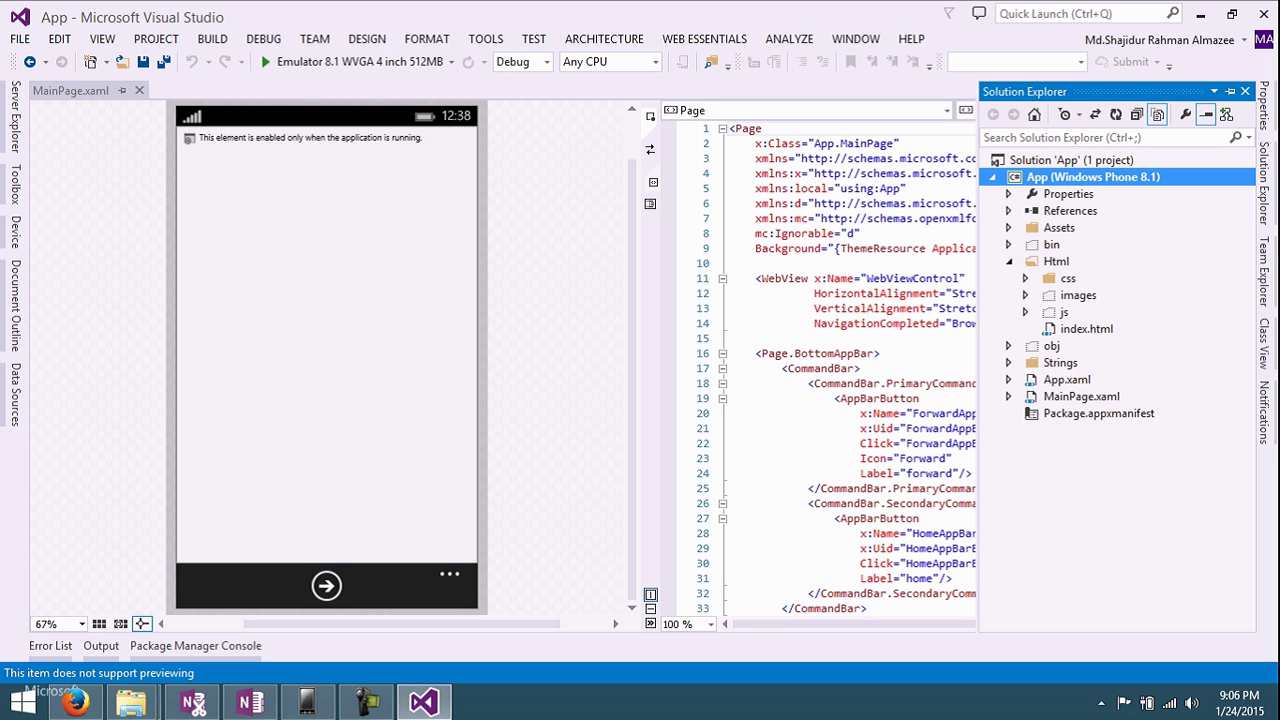
ctrl+click(1064, 312)
ctrl+click(1078, 296)
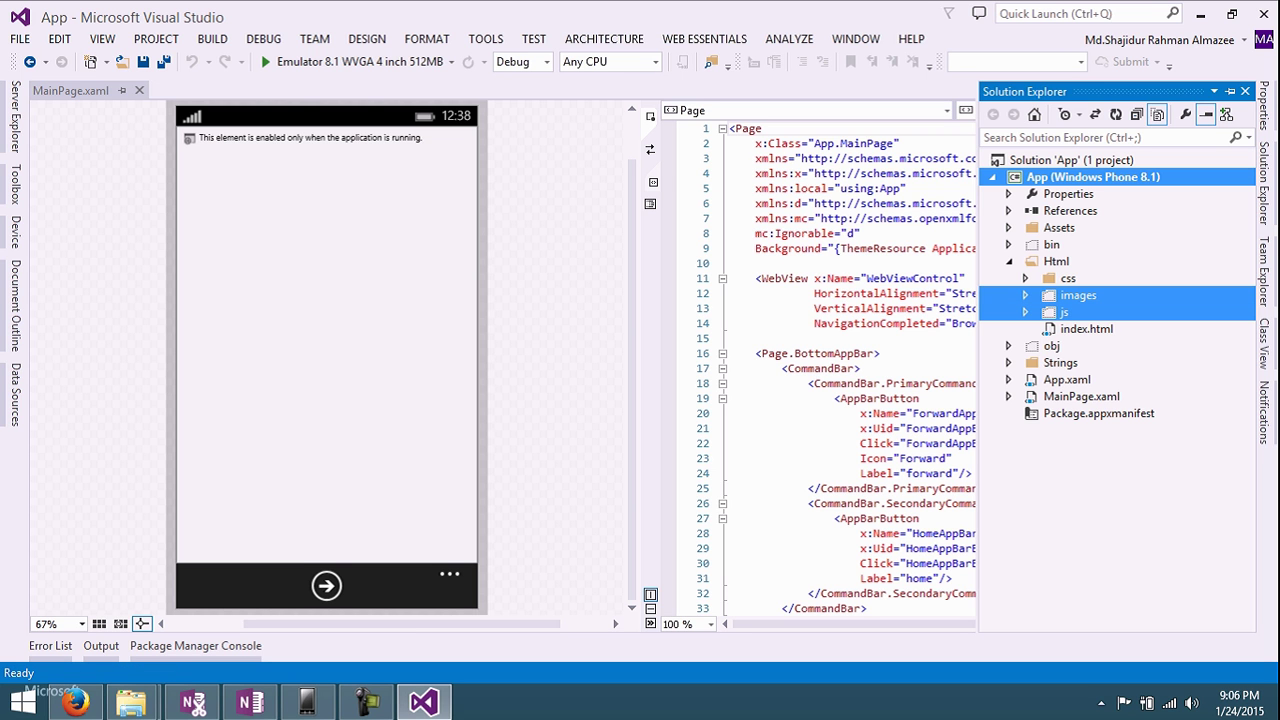
right_click(1064, 300)
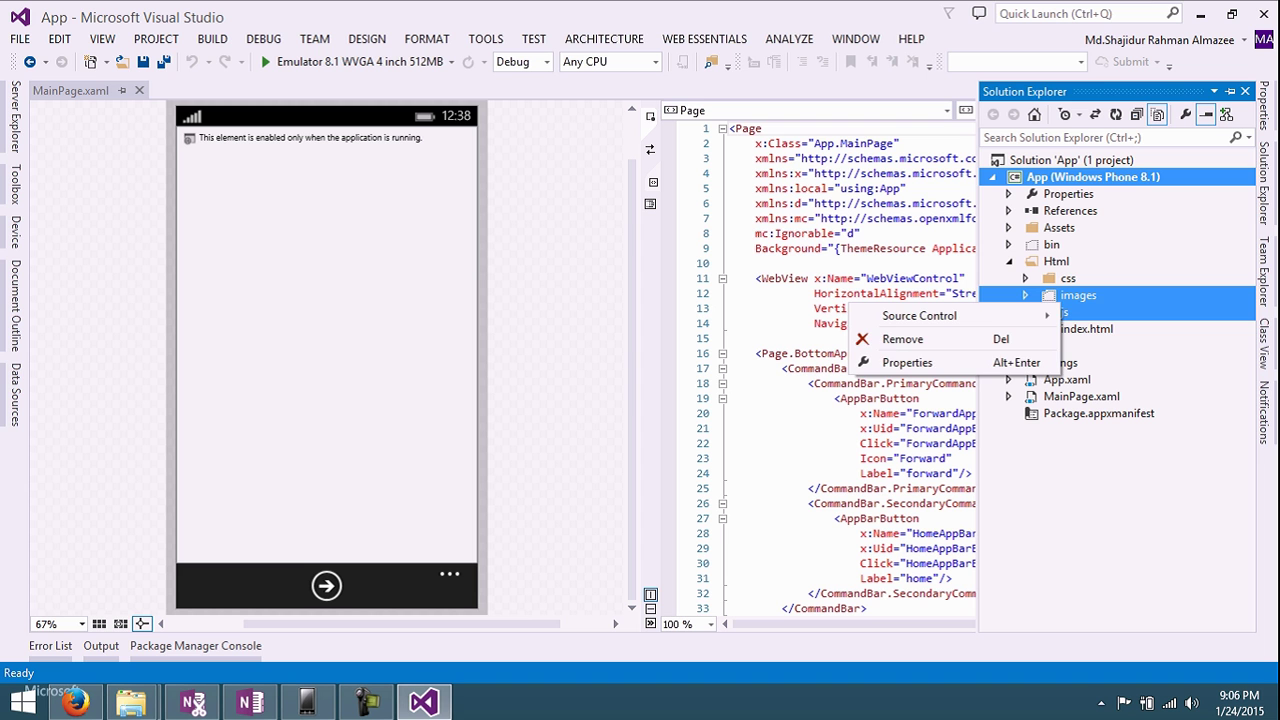
key(Escape)
click(1064, 312)
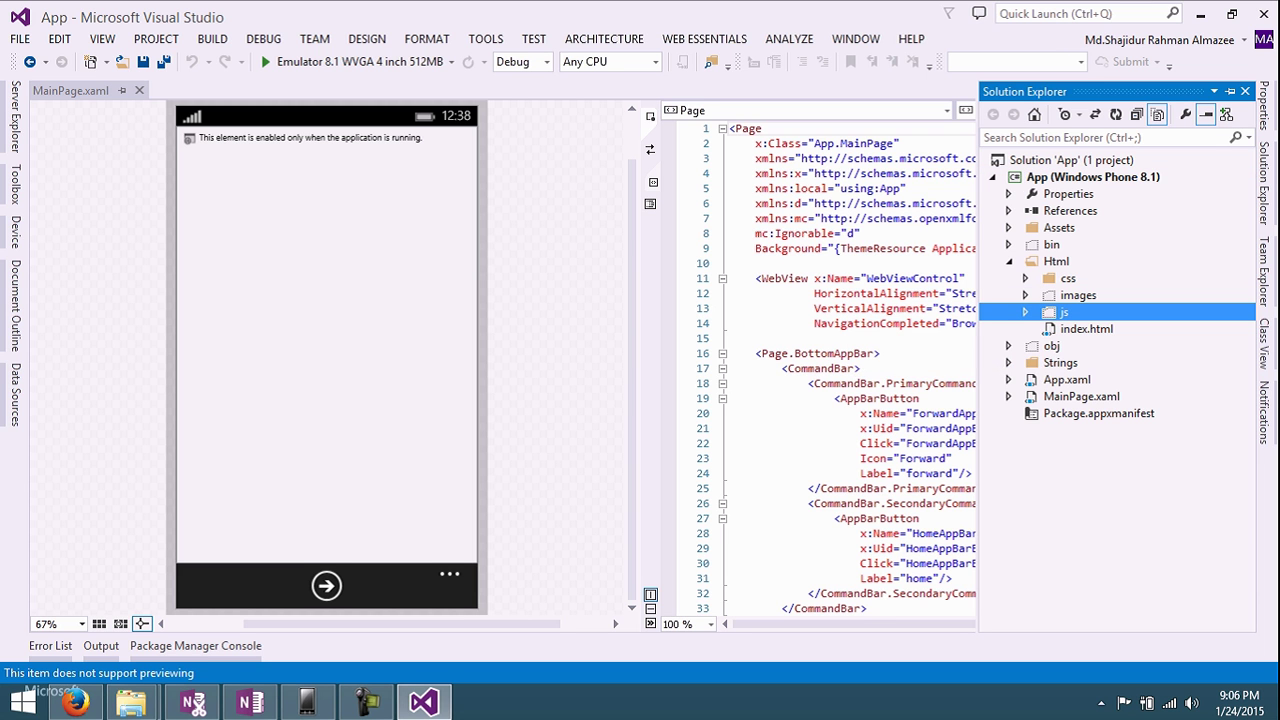
right_click(1047, 312)
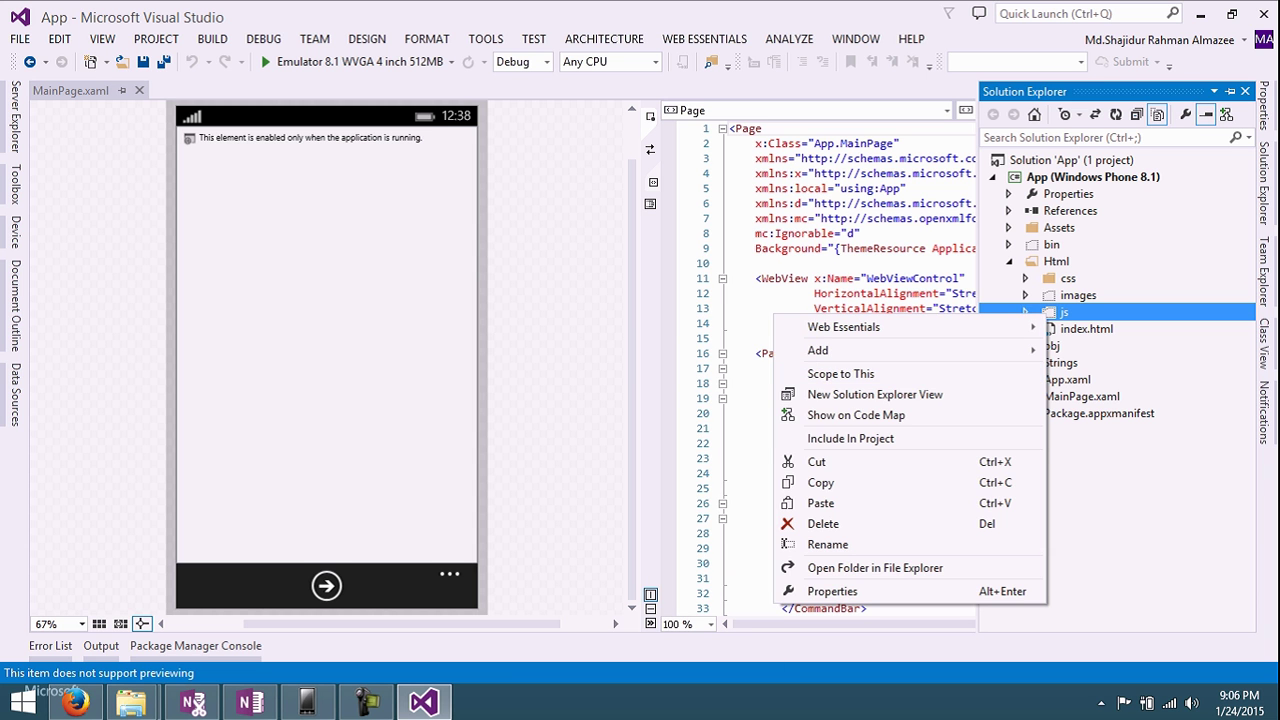
click(851, 439)
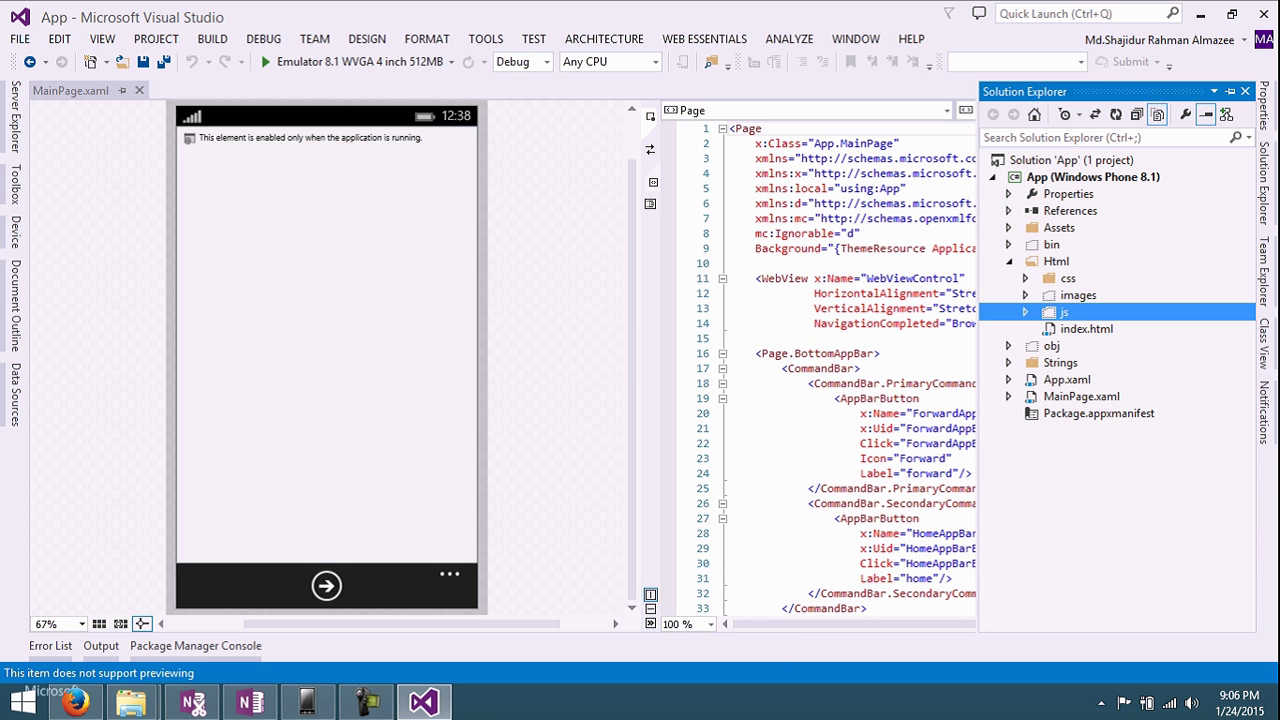
right_click(1068, 296)
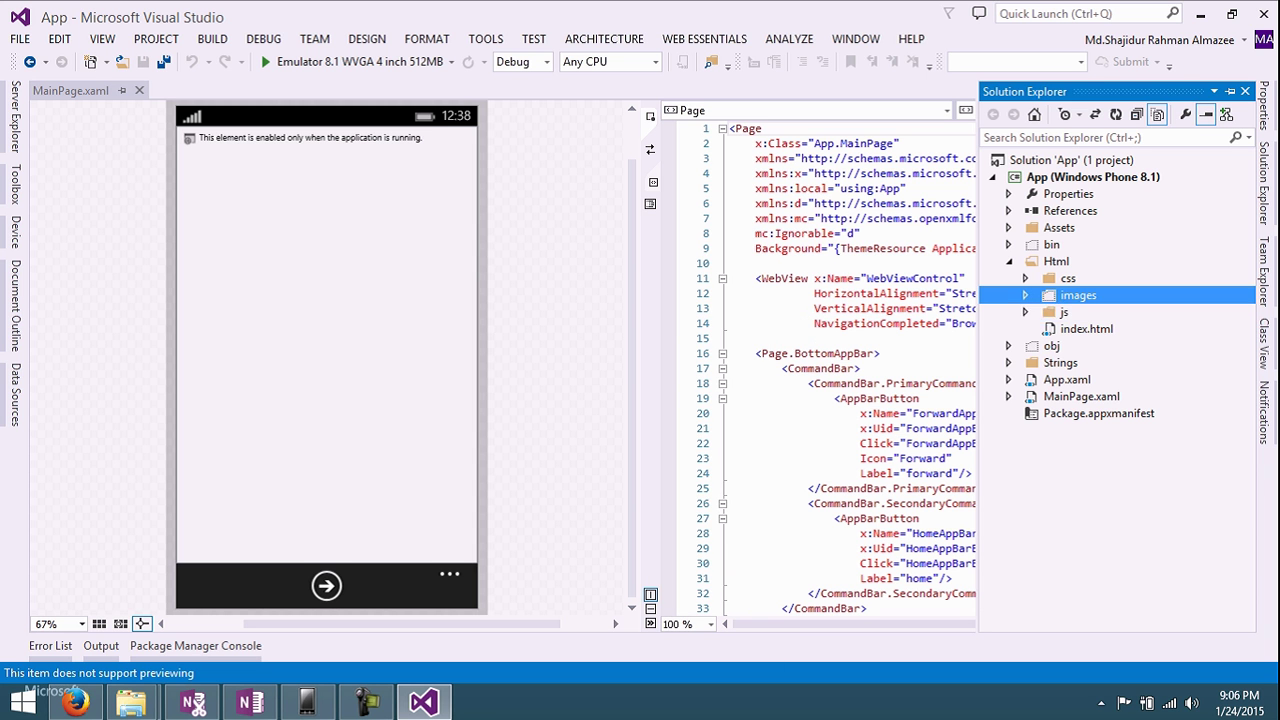
click(851, 421)
- Check the js and images folder contents, then open index.html in the code editor
click(1026, 312)
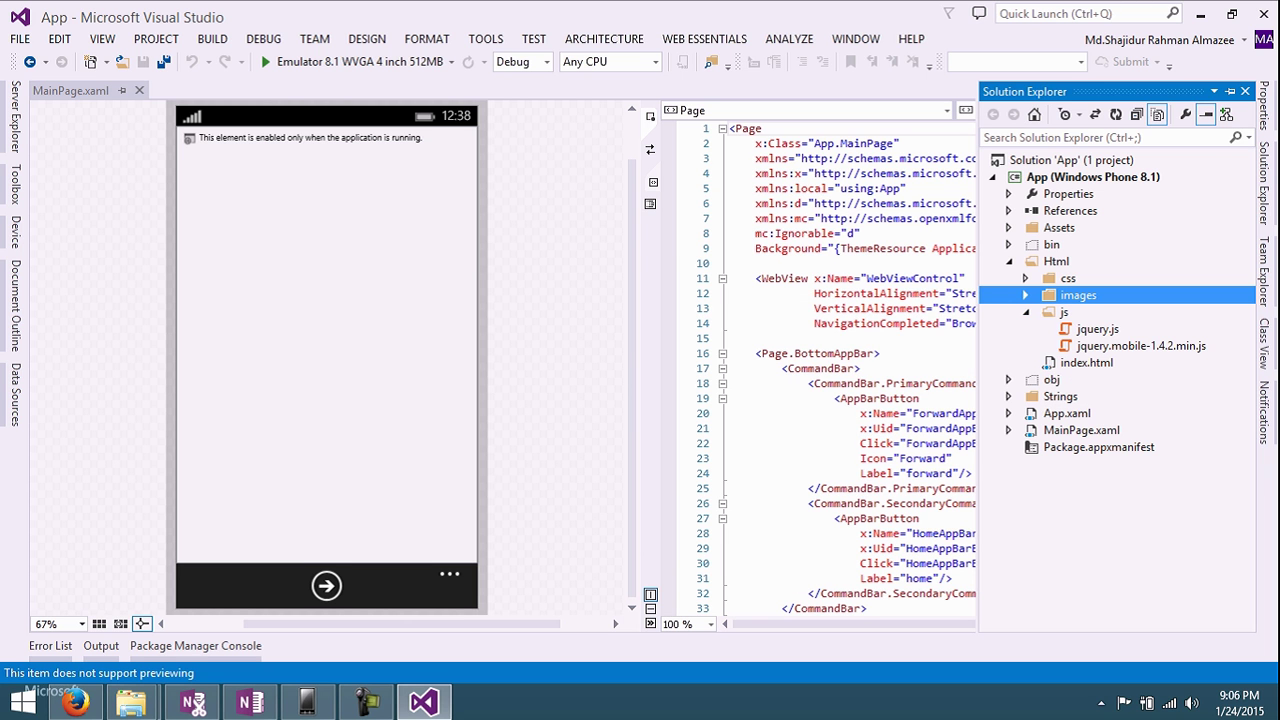
click(1026, 295)
key(Left)
click(1025, 312)
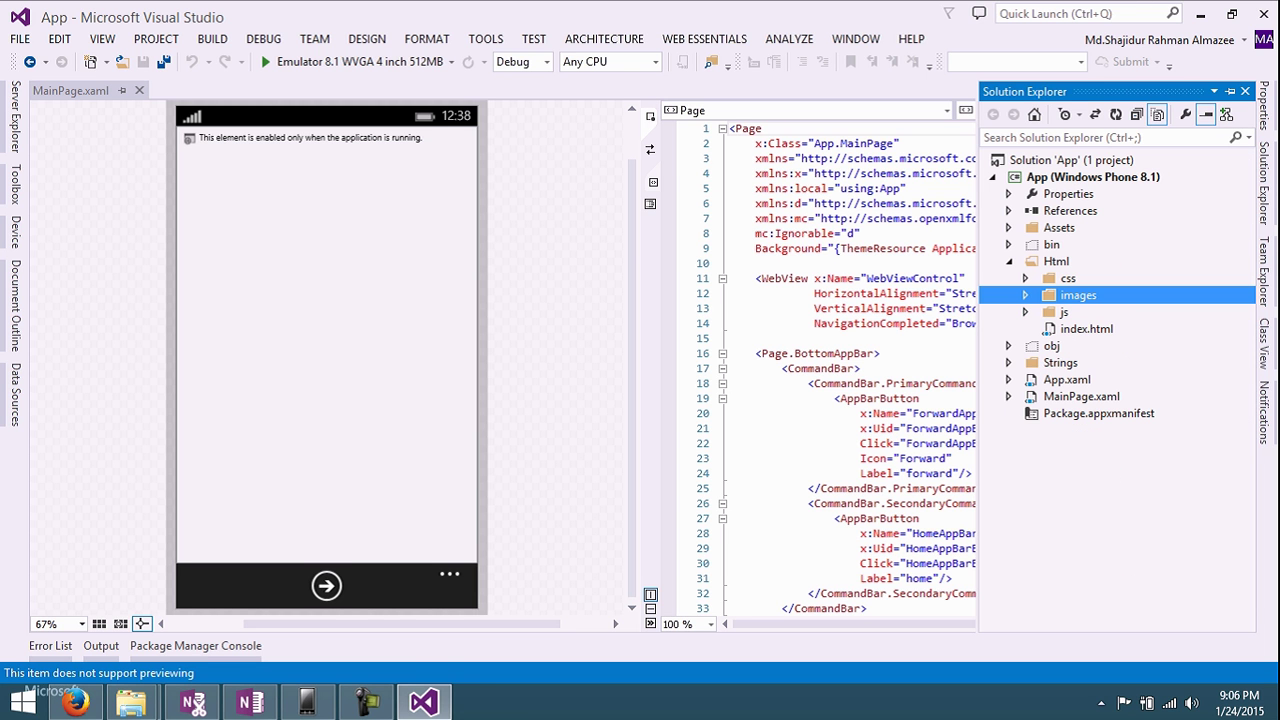
click(1048, 330)
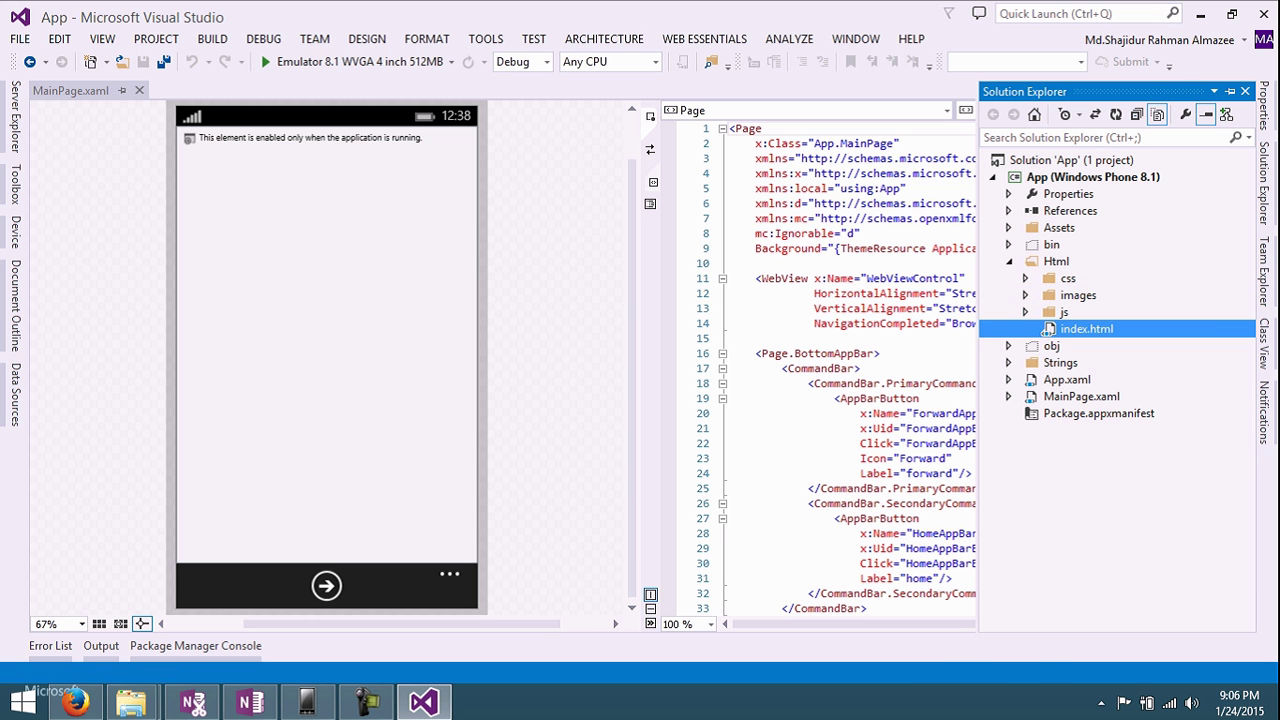
double_click(1048, 330)
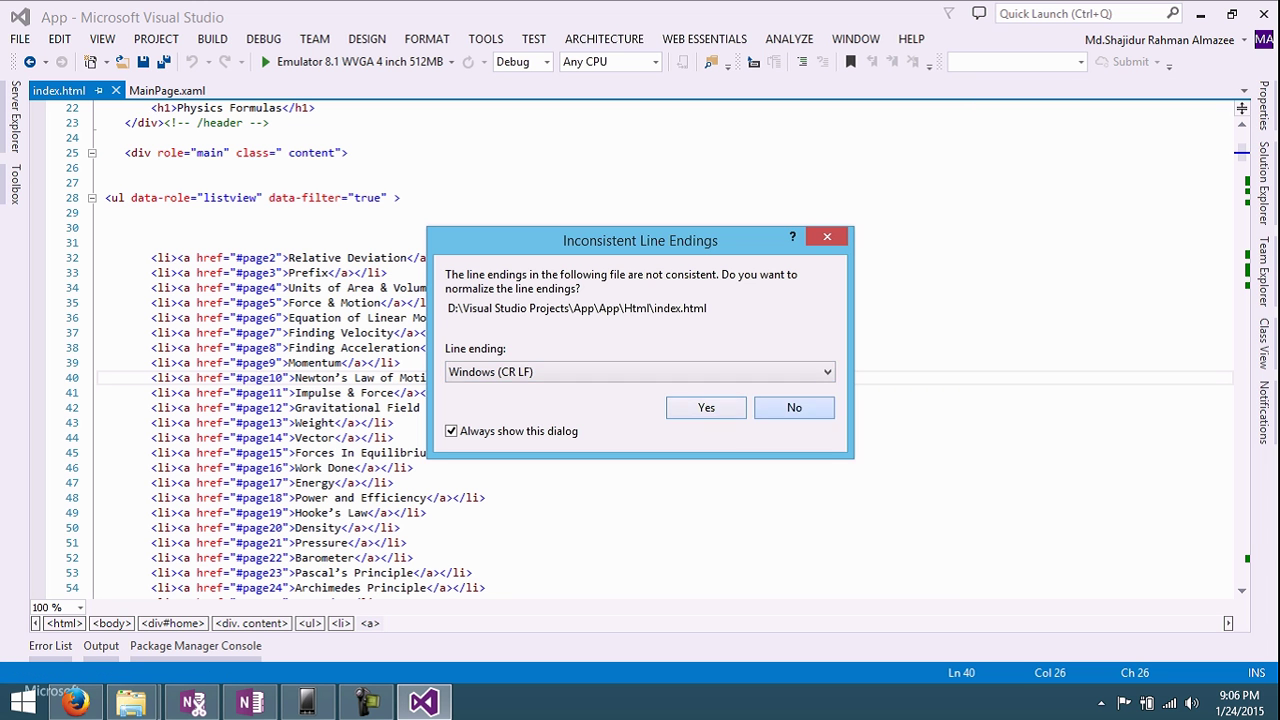
- Keep index.html's existing line endings and scroll down to the page2 Relative Deviation markup
click(794, 407)
click(218, 347)
scroll(640, 345, down, 16)
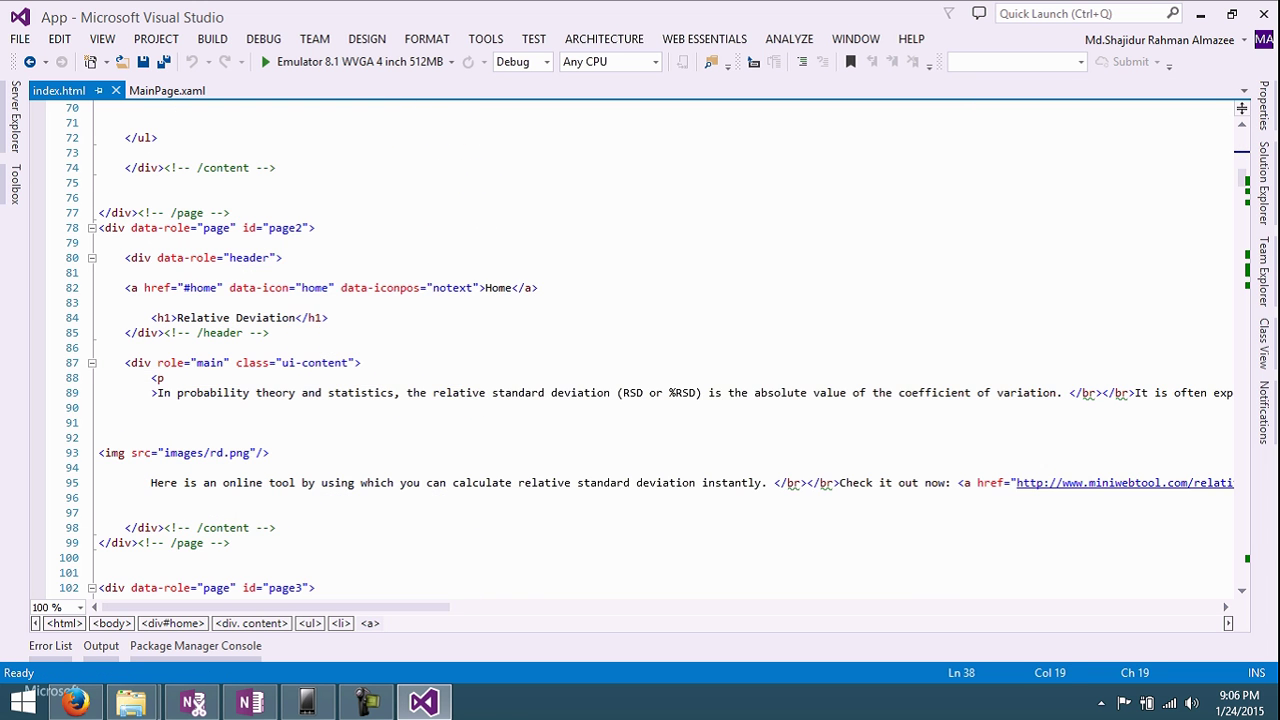
scroll(640, 345, down, 3)
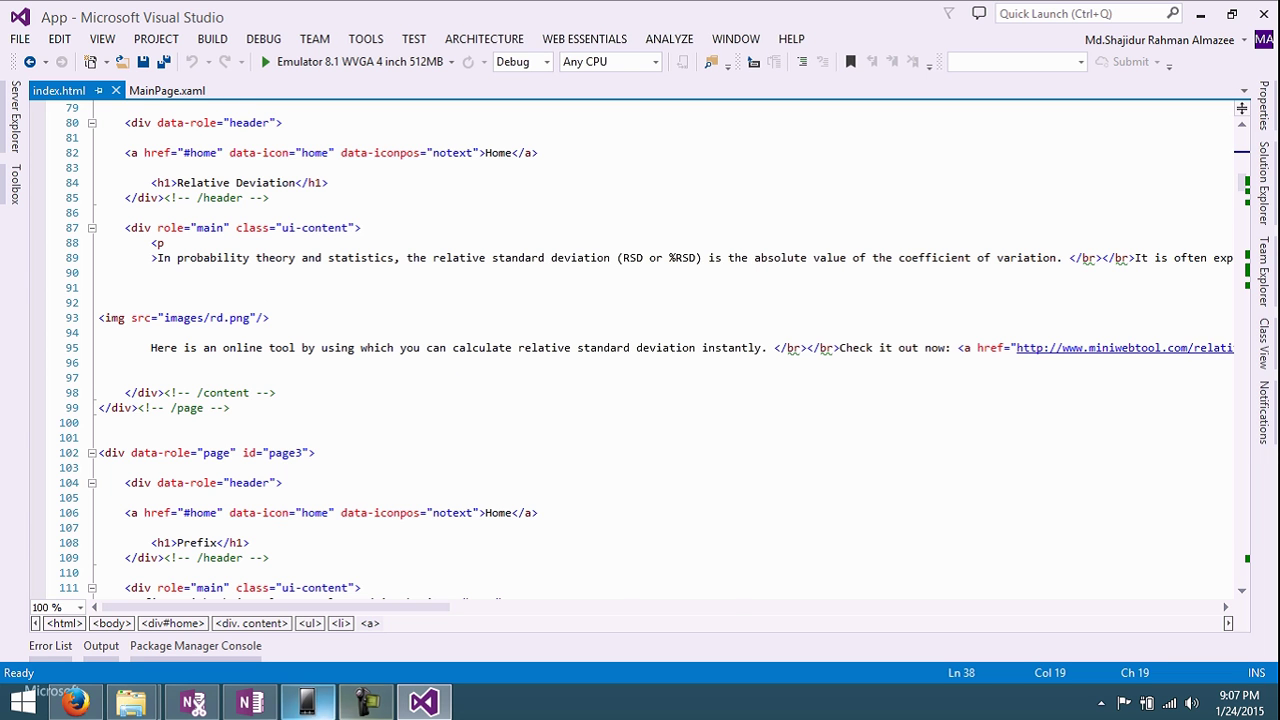
click(307, 703)
scroll(575, 330, down, 2)
click(131, 167)
- Build the App for the Emulator and filter the Error List to the missing css\phone.css error
click(360, 61)
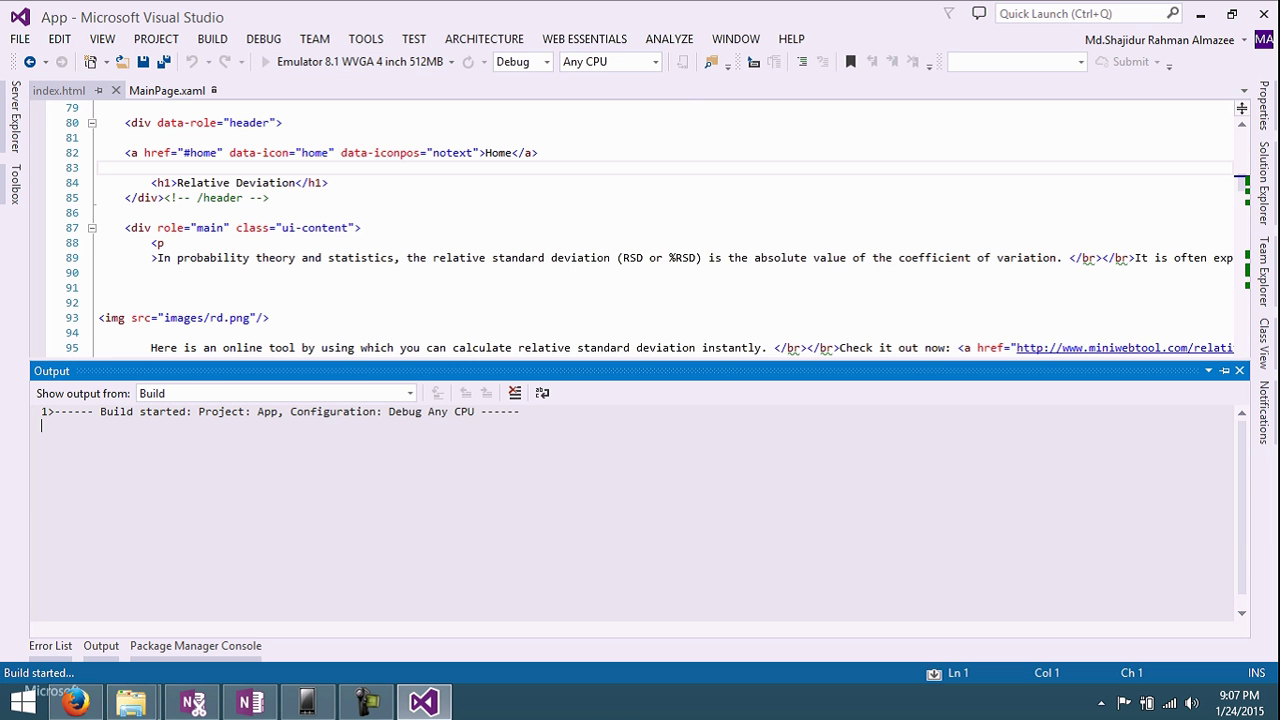
click(546, 61)
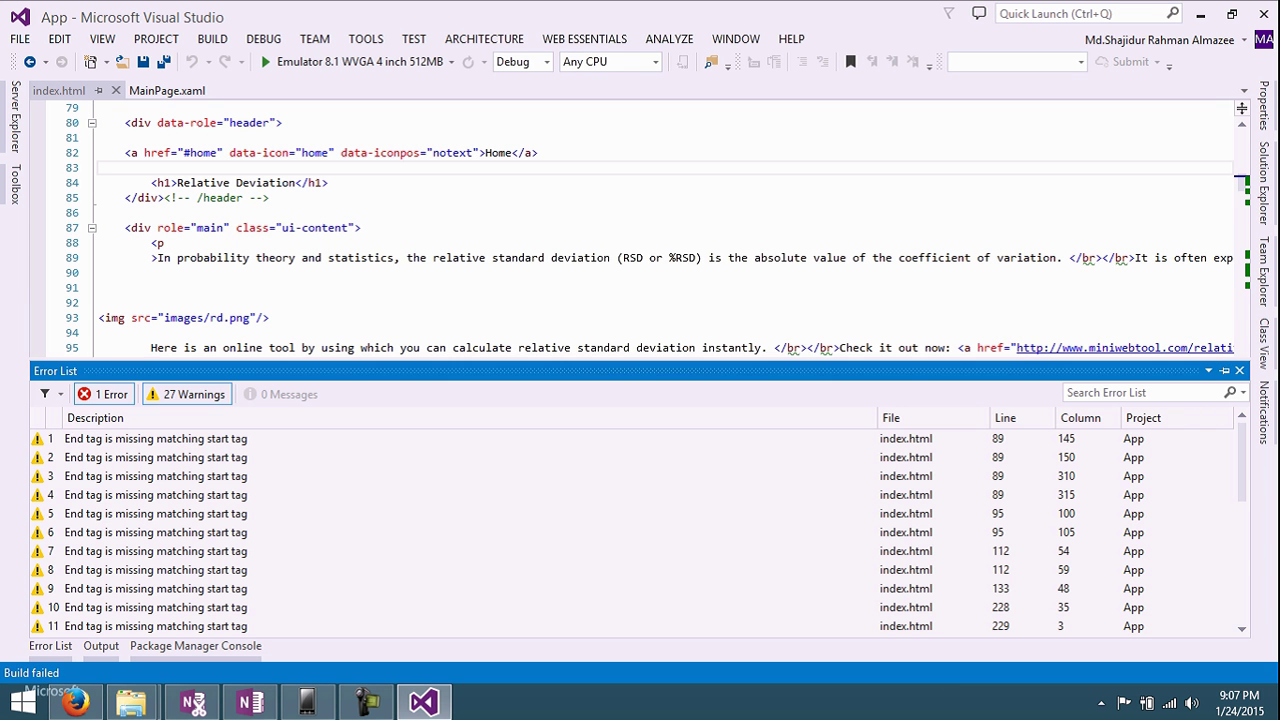
click(125, 288)
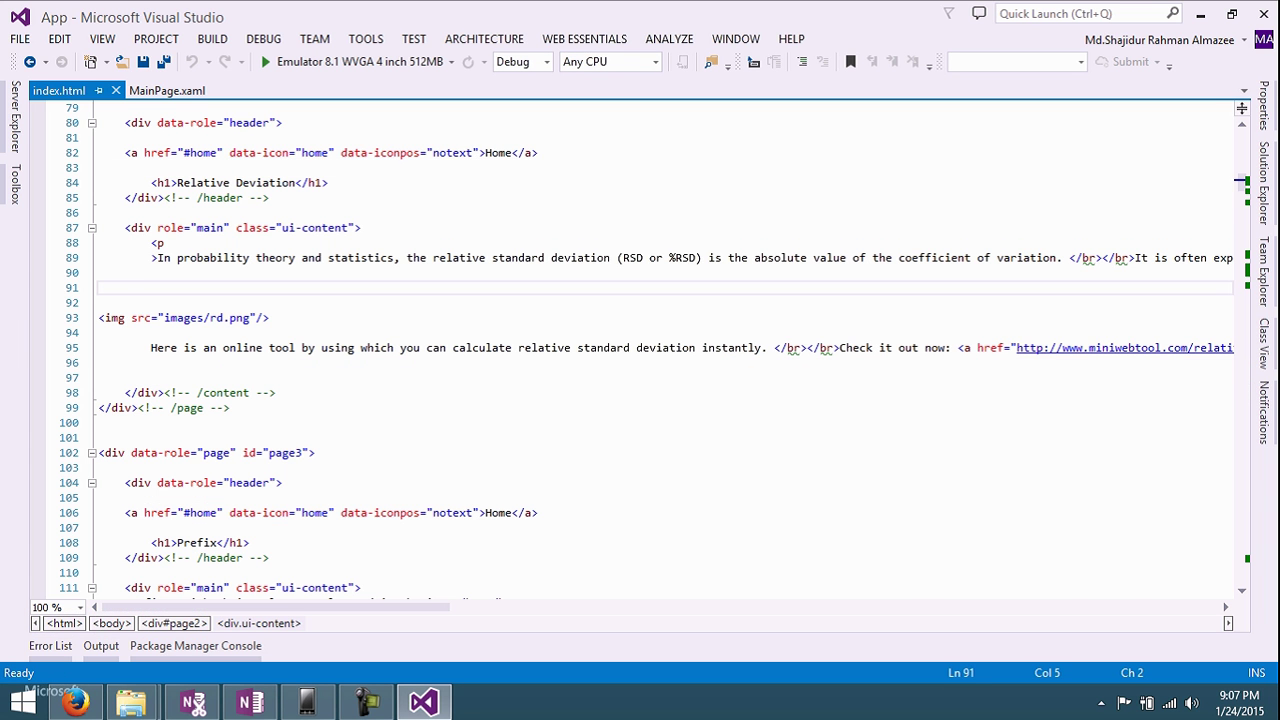
click(50, 645)
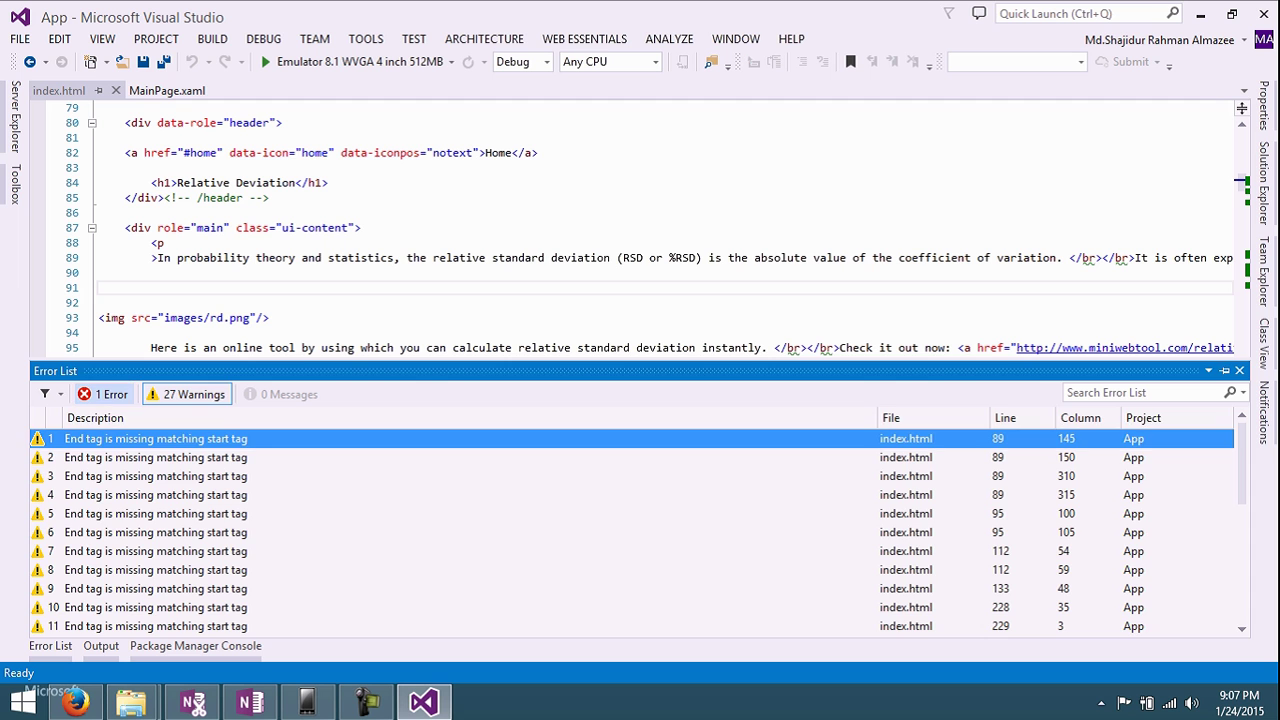
click(187, 394)
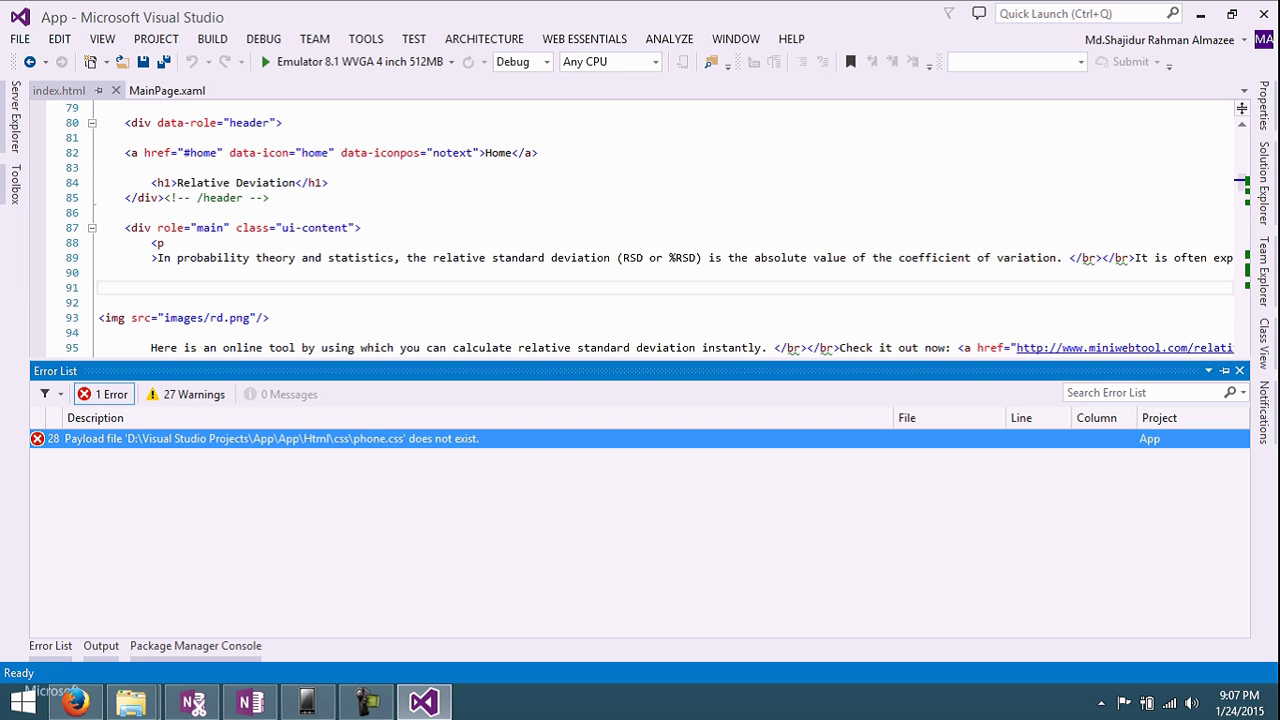
click(132, 303)
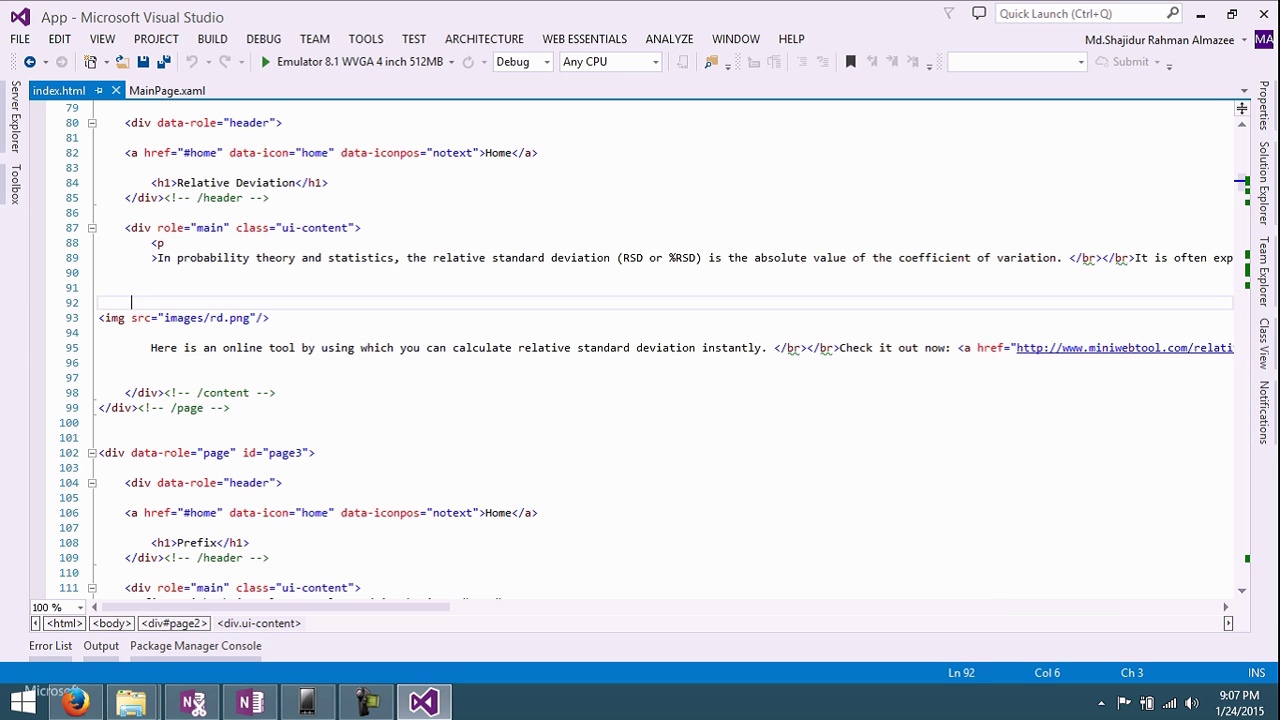
- Inspect the css folder's stylesheets and include style.css in the project
click(1264, 184)
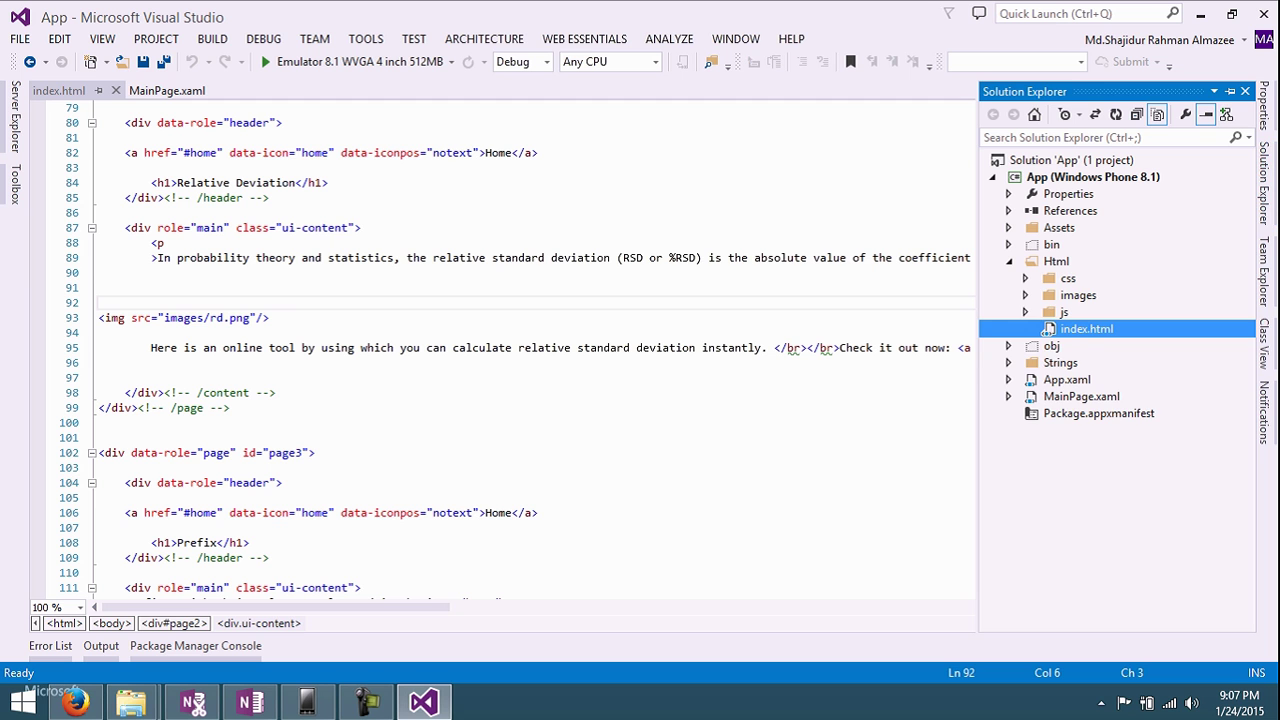
click(1025, 278)
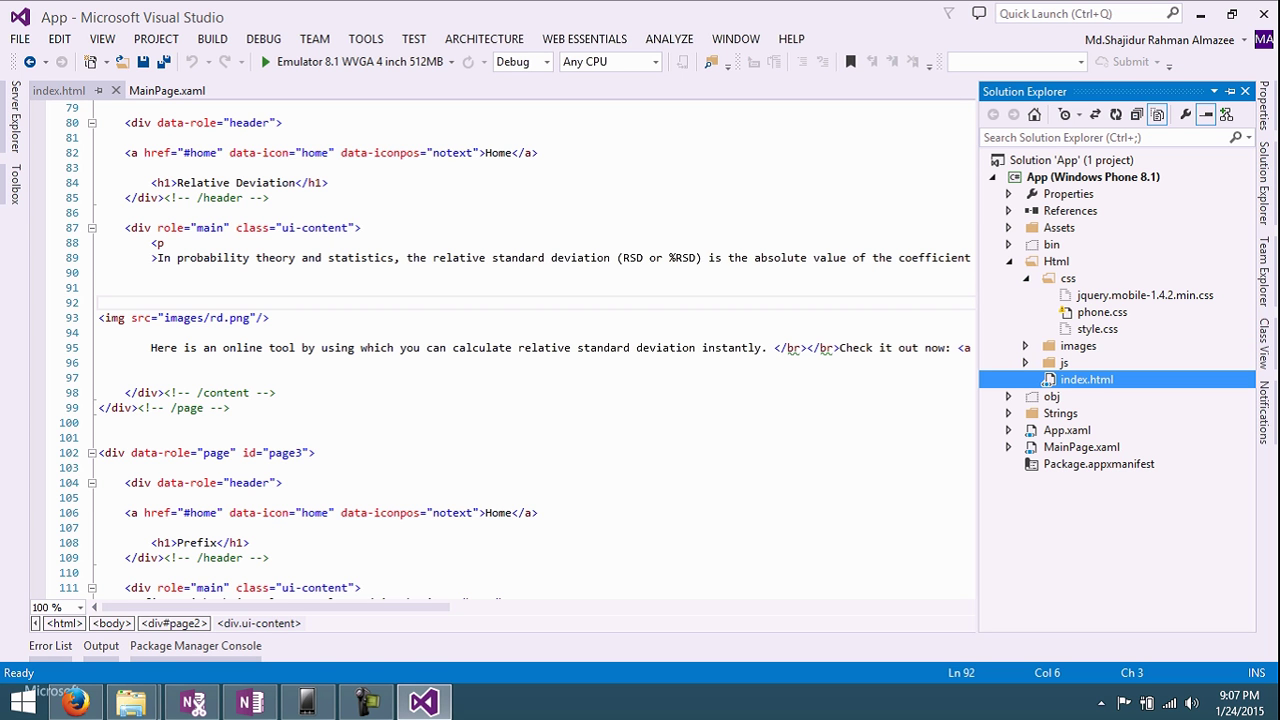
right_click(1095, 313)
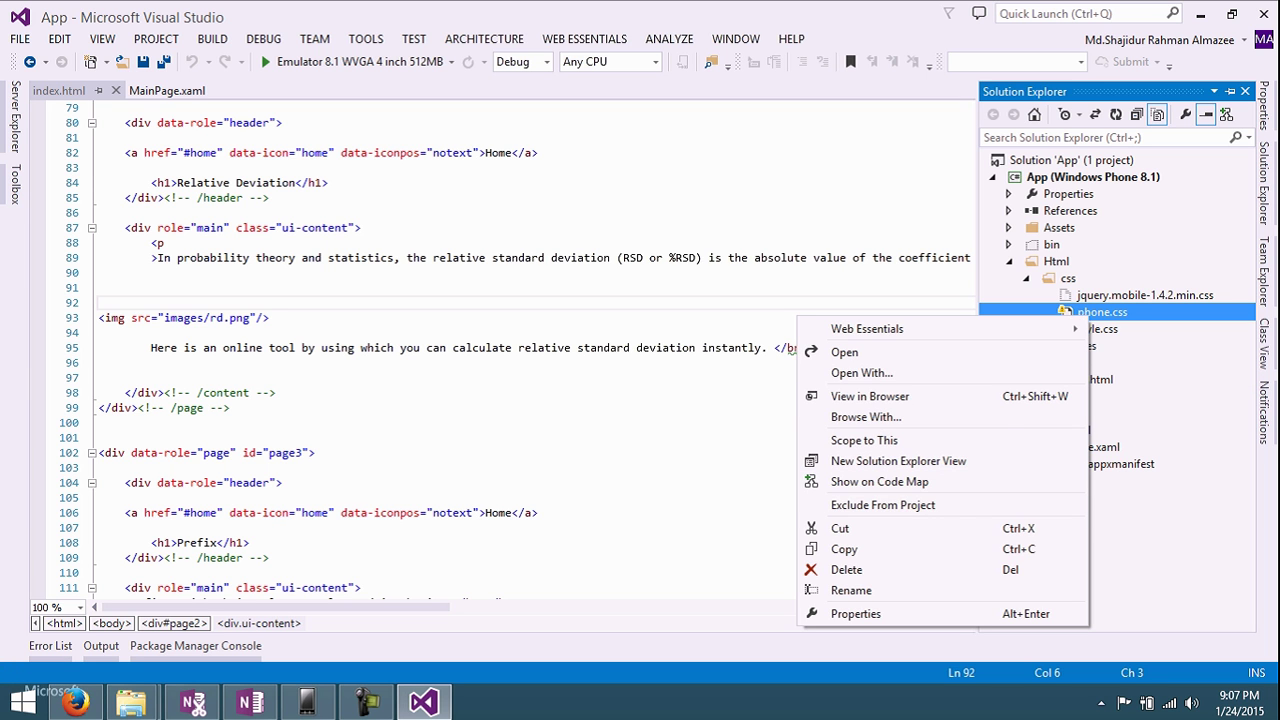
click(1092, 295)
right_click(1092, 296)
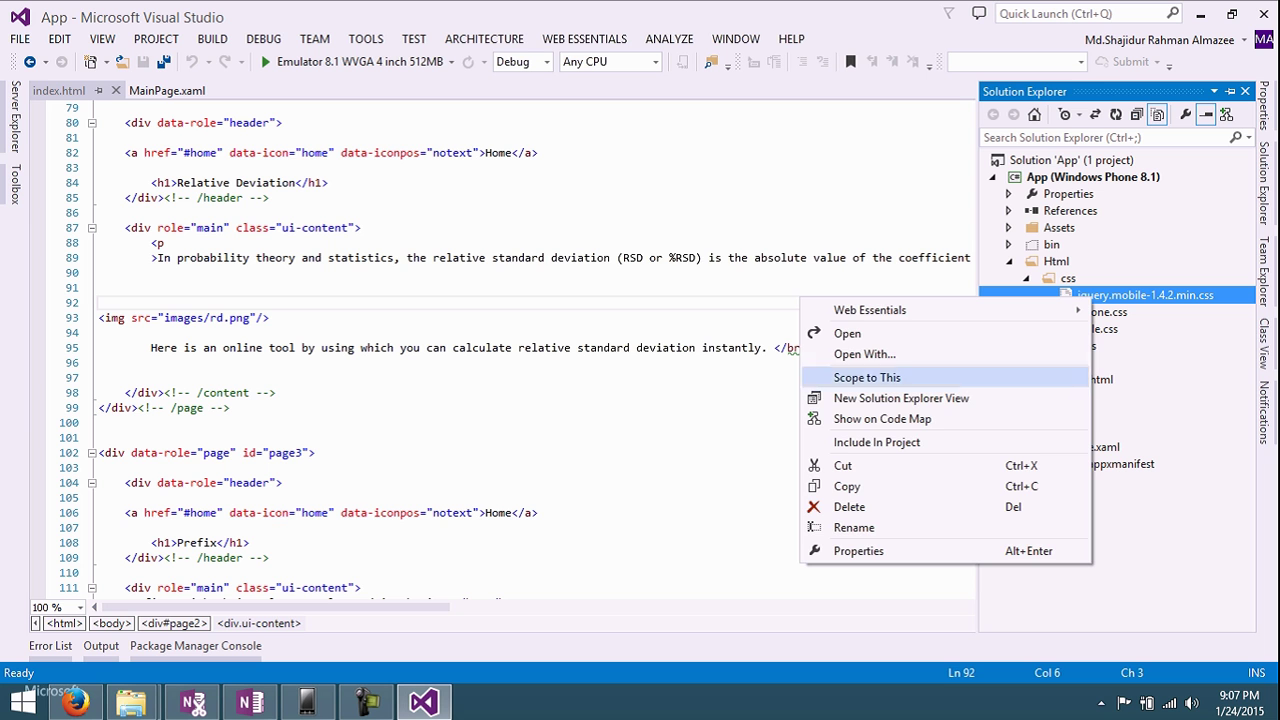
key(Escape)
click(1095, 329)
right_click(1095, 329)
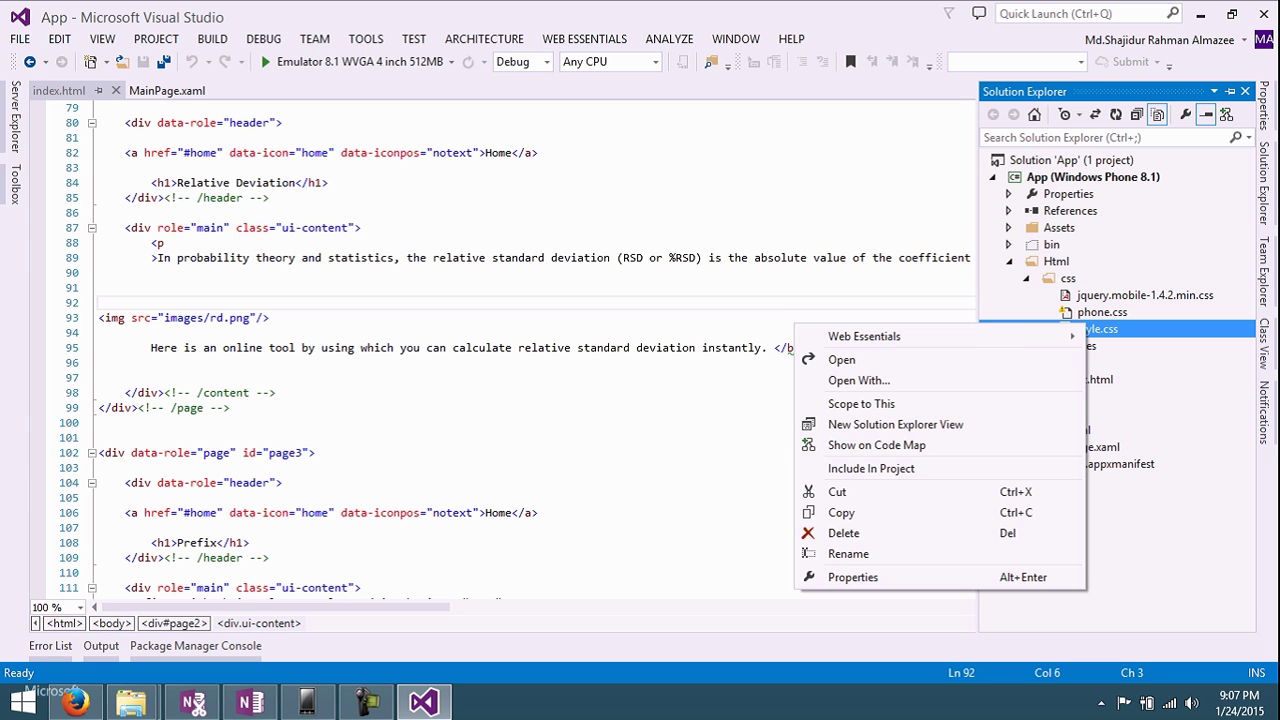
click(870, 468)
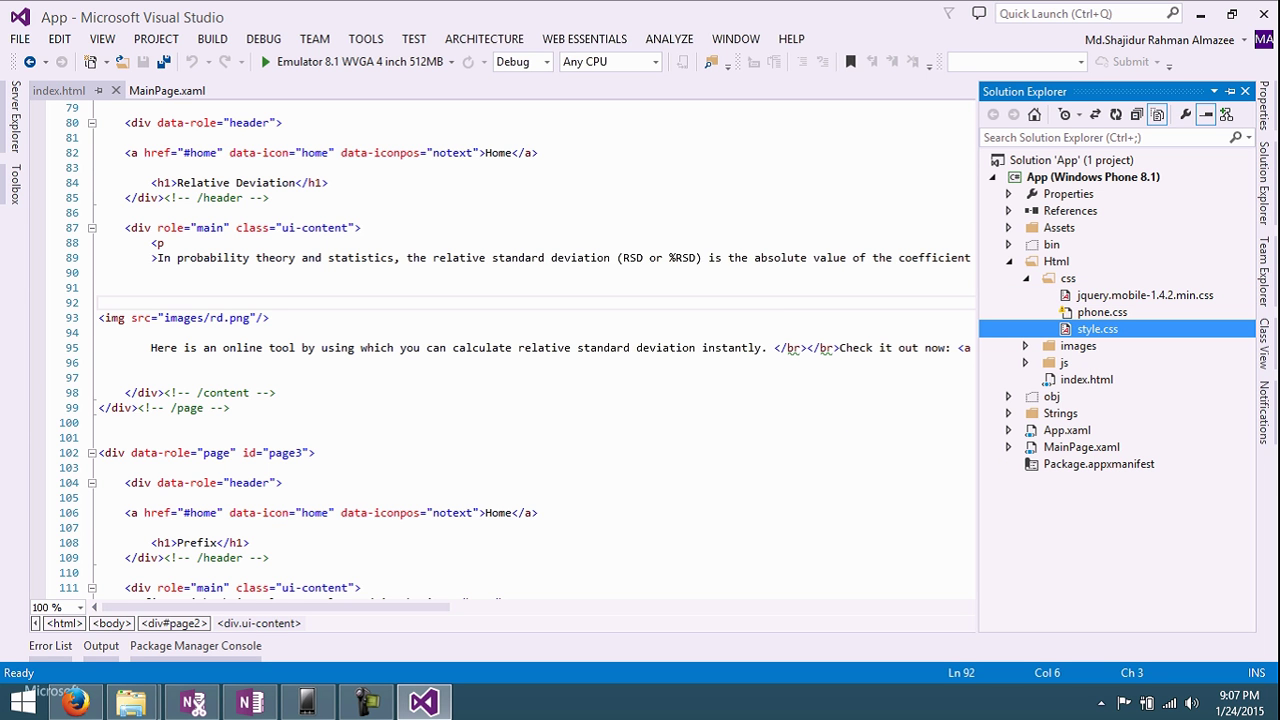
- Permanently delete the missing phone.css from the project's css folder
double_click(1102, 312)
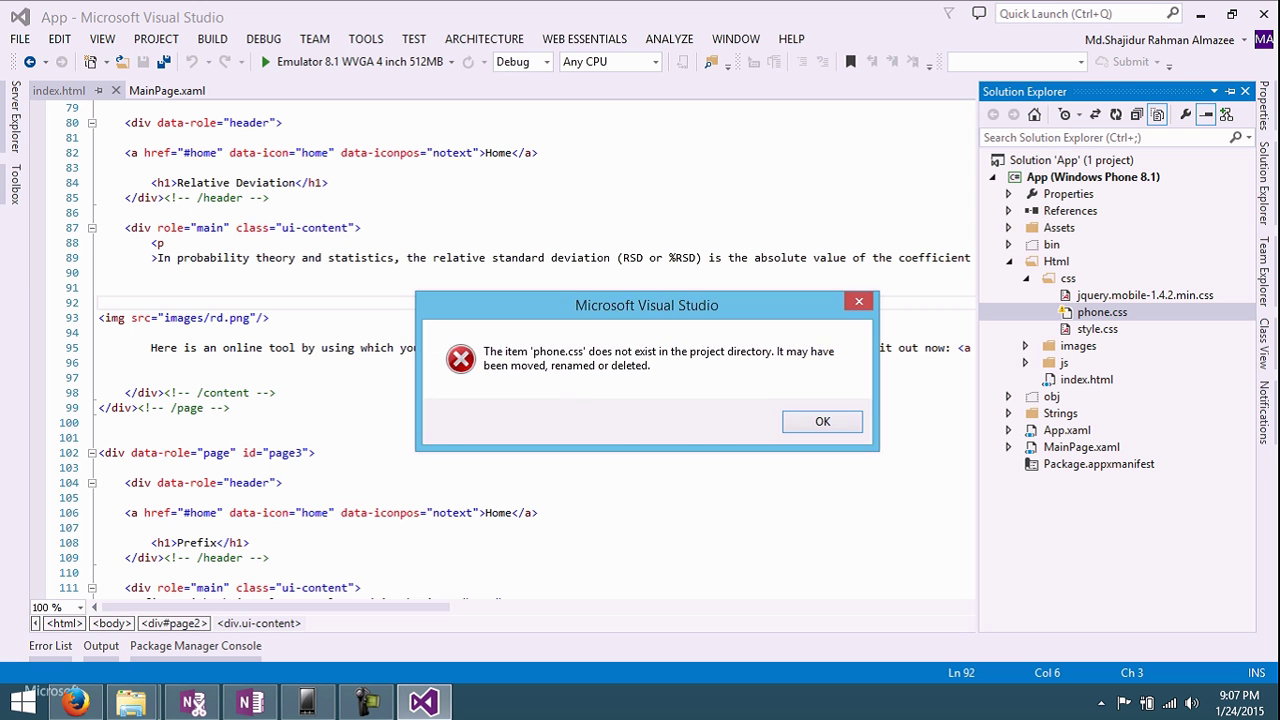
key(Return)
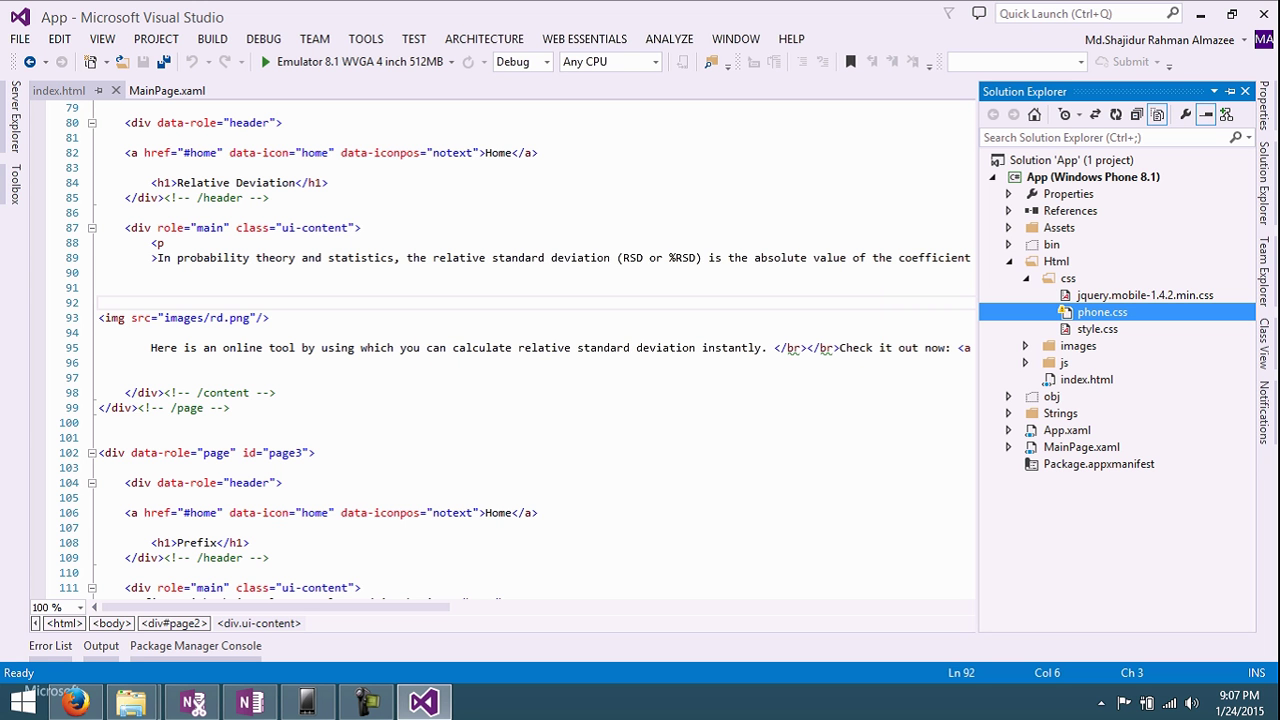
click(1097, 329)
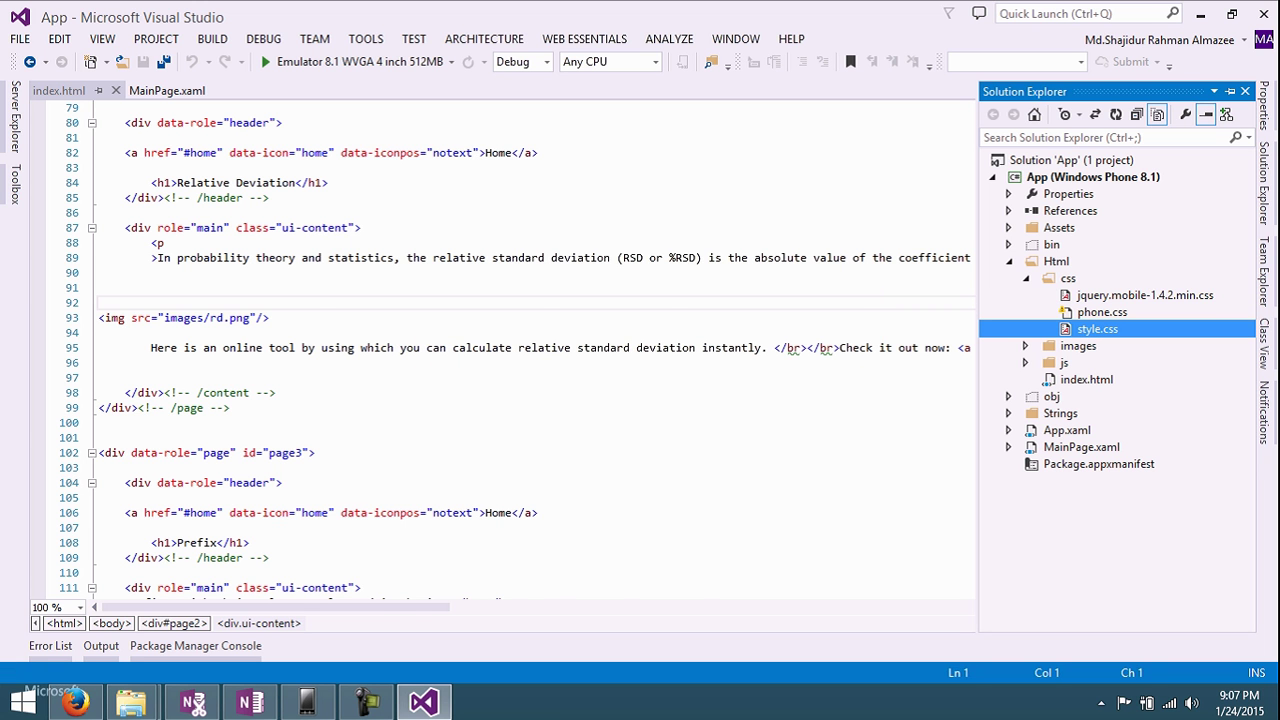
click(1102, 312)
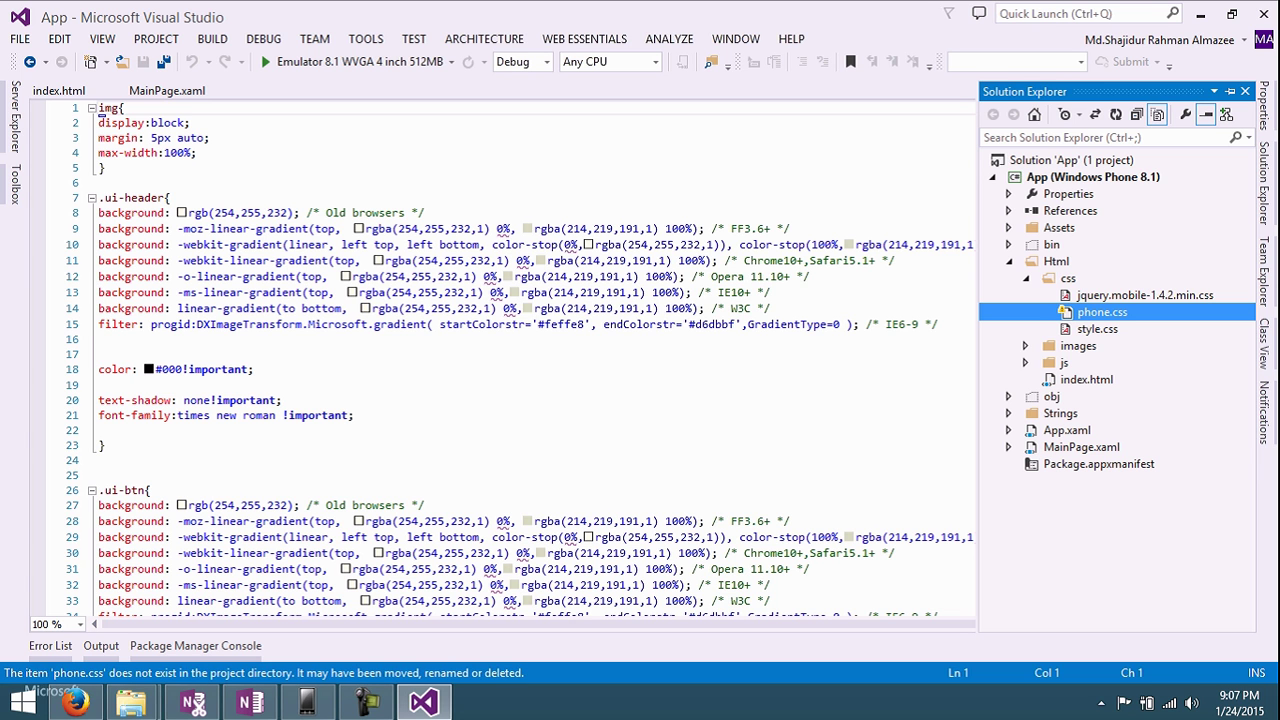
key(Delete)
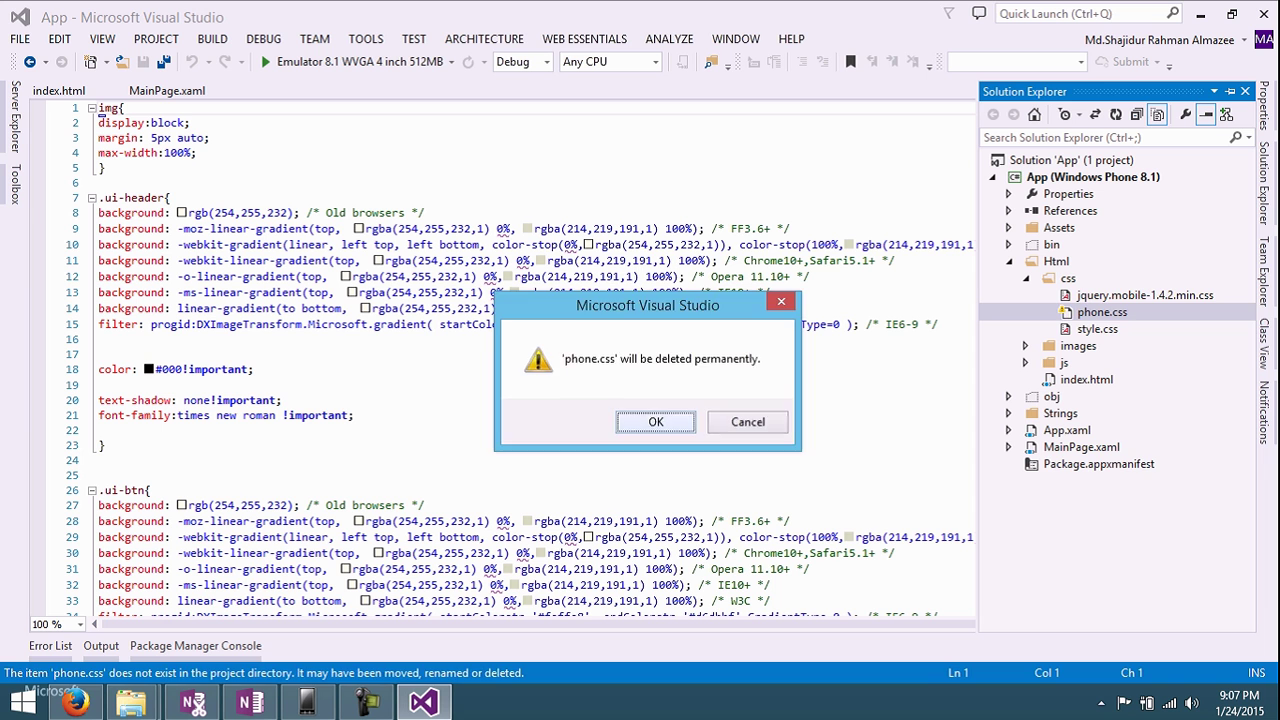
key(Return)
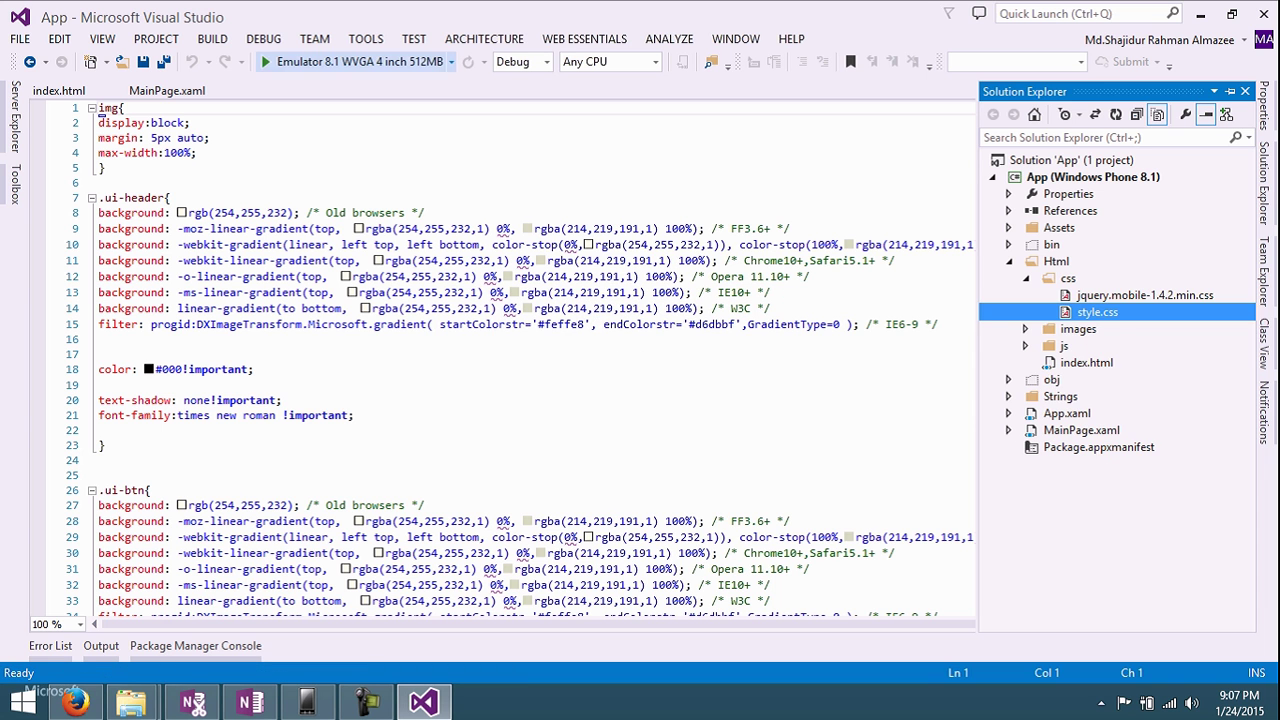
click(350, 62)
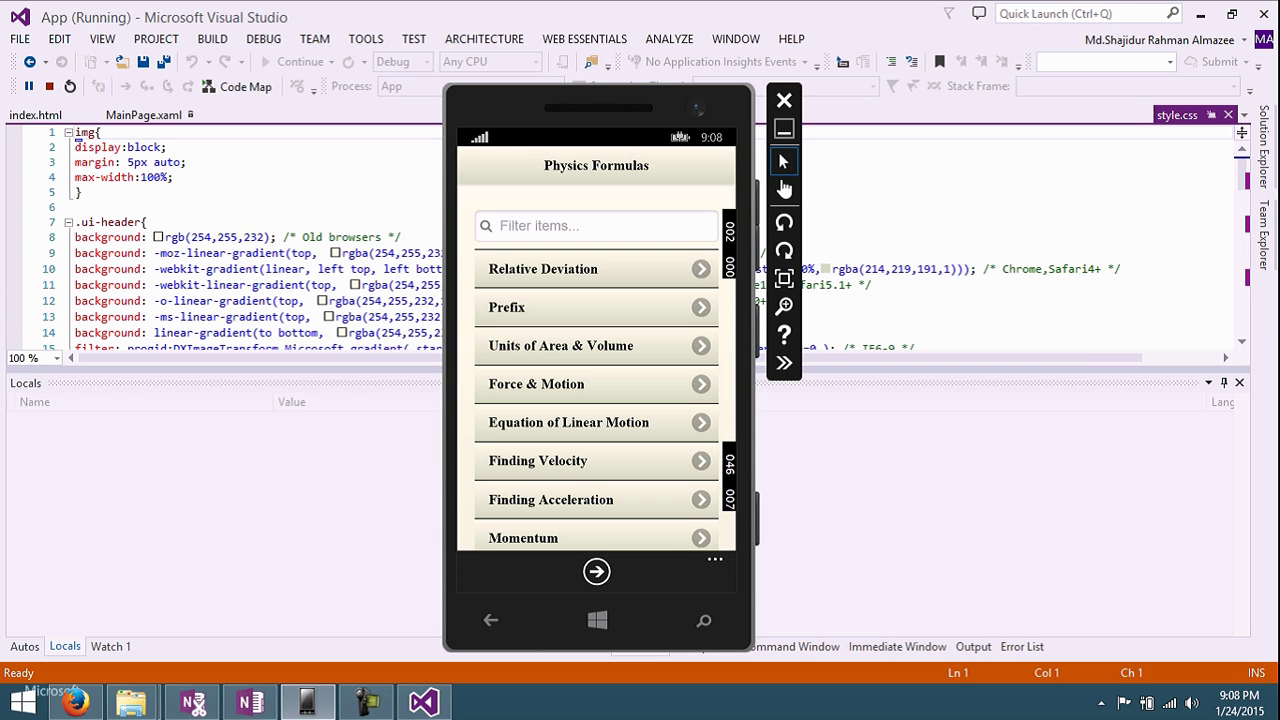
- In the emulator, open the Relative Deviation formula page and return to the list
scroll(596, 350, down, 3)
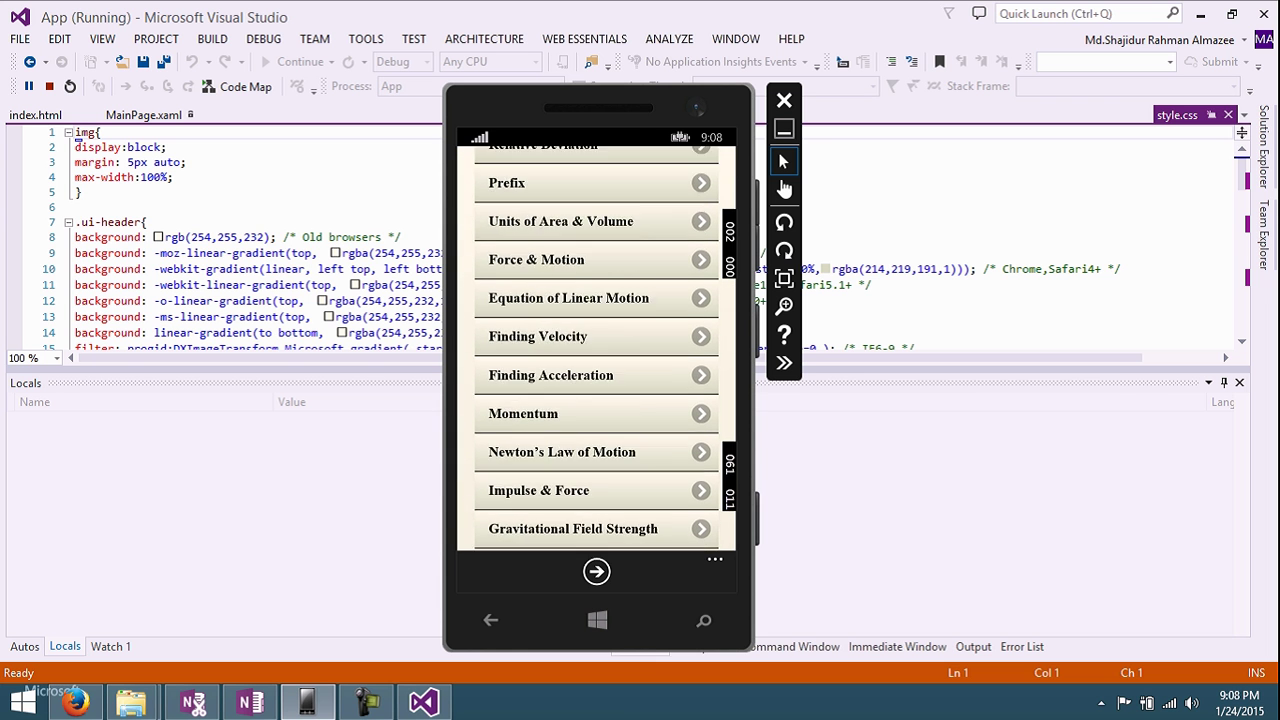
scroll(596, 350, up, 3)
click(596, 269)
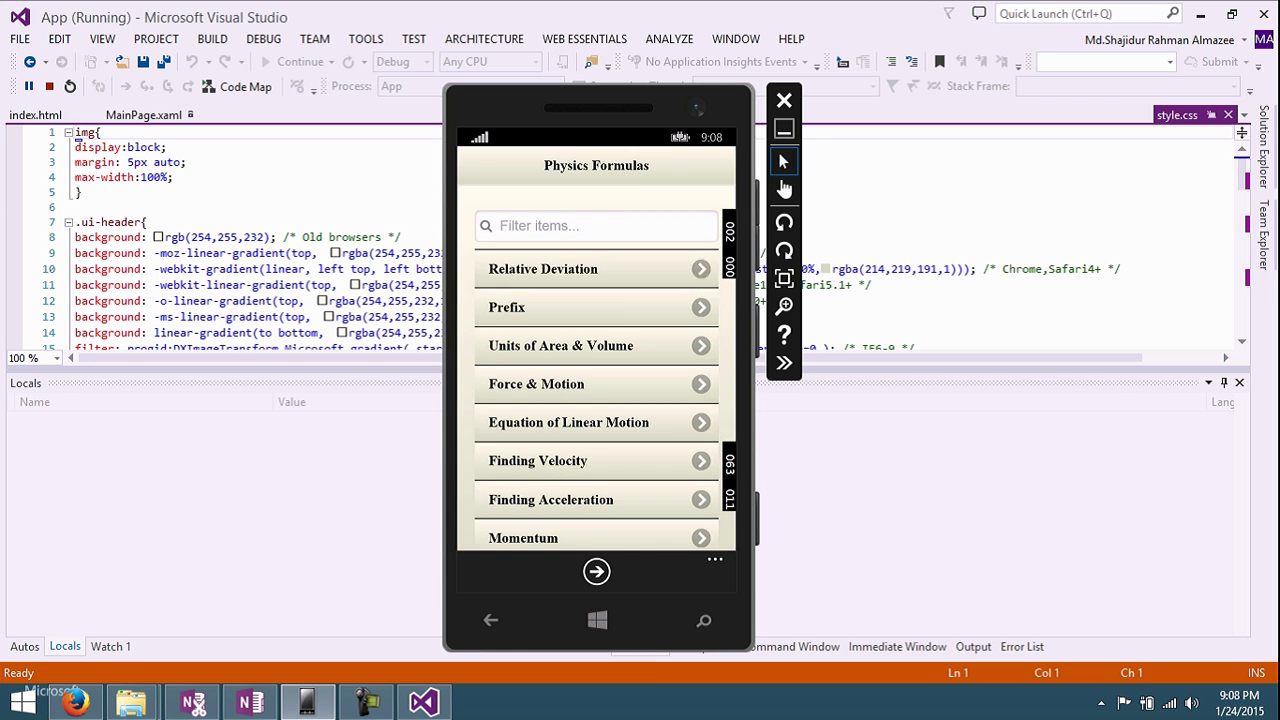
click(490, 620)
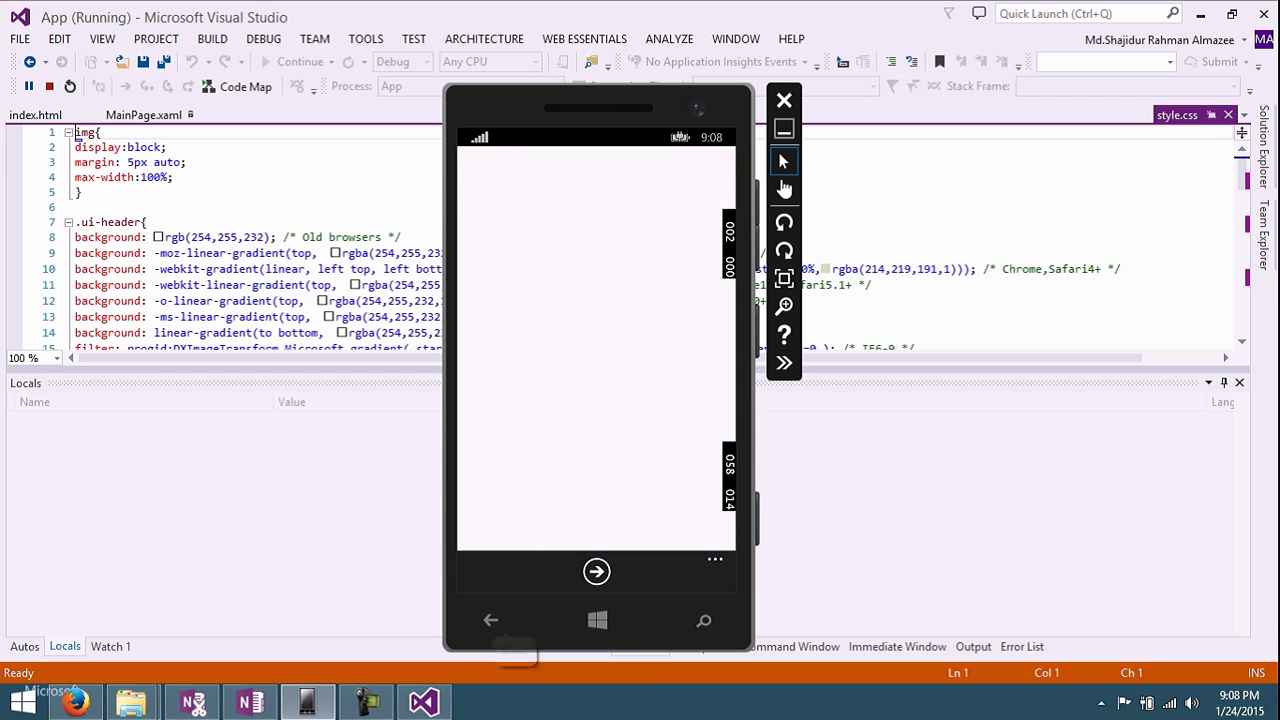
- Open the Weight formula page, go back to the list, and stop debugging
scroll(596, 350, down, 5)
click(573, 335)
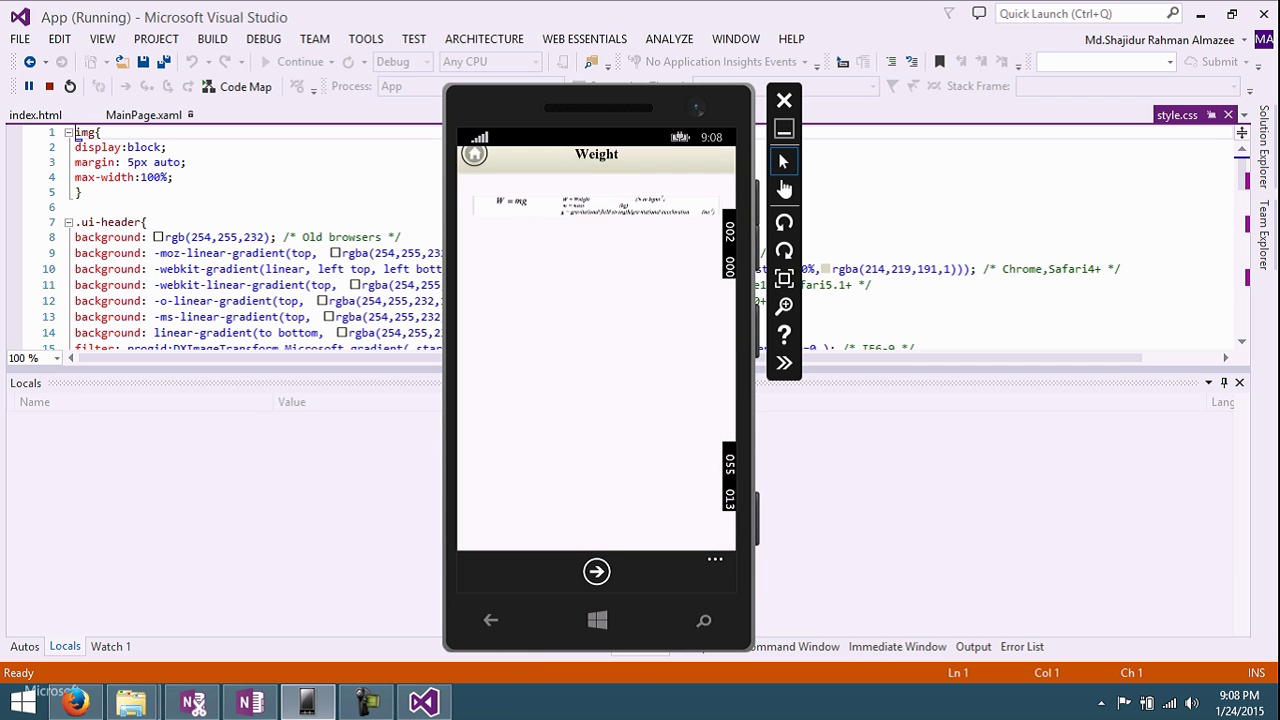
click(490, 619)
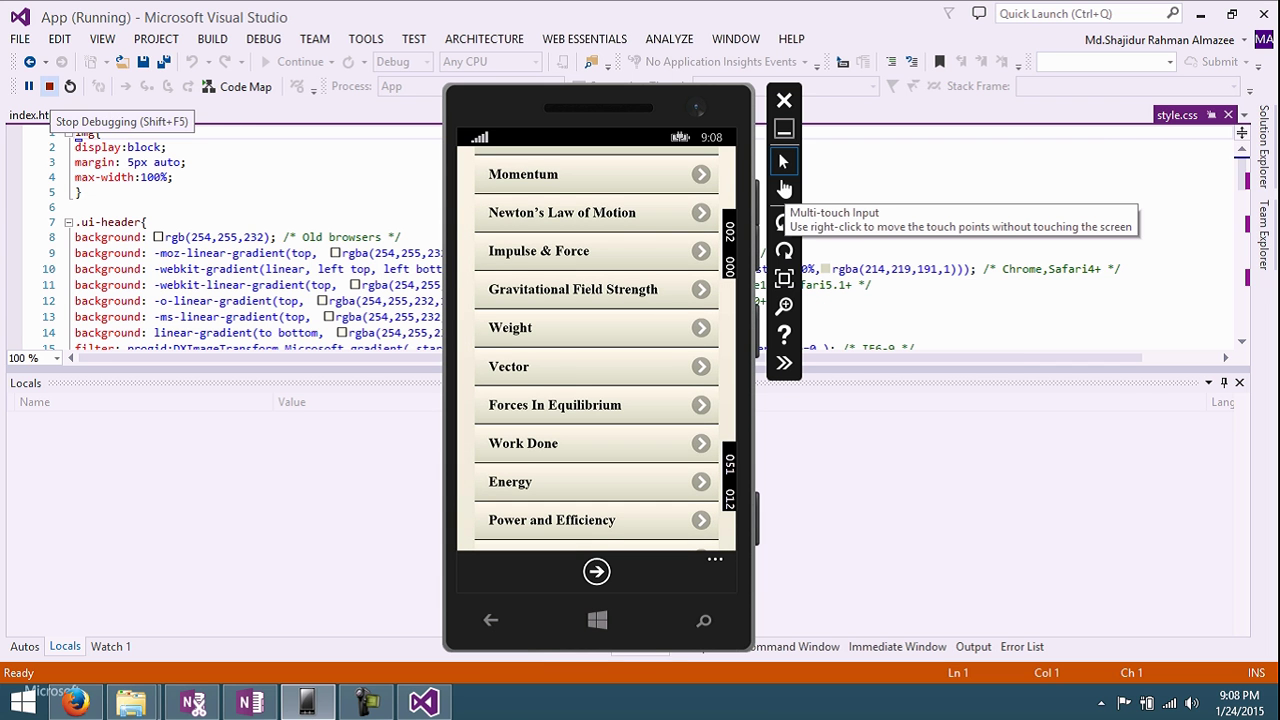
click(49, 86)
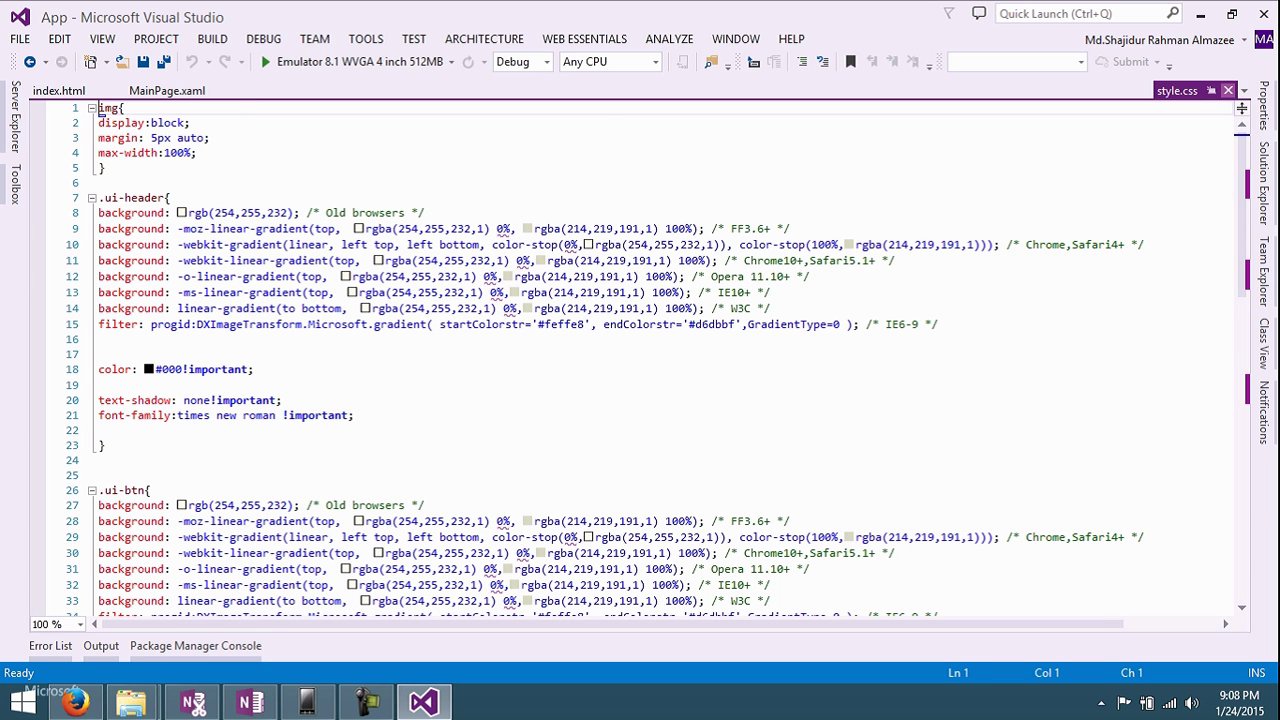
- Close style.css, select the viewport meta tag on line 6 of index.html, then switch to MainPage.xaml
click(1228, 90)
scroll(647, 356, up, 20)
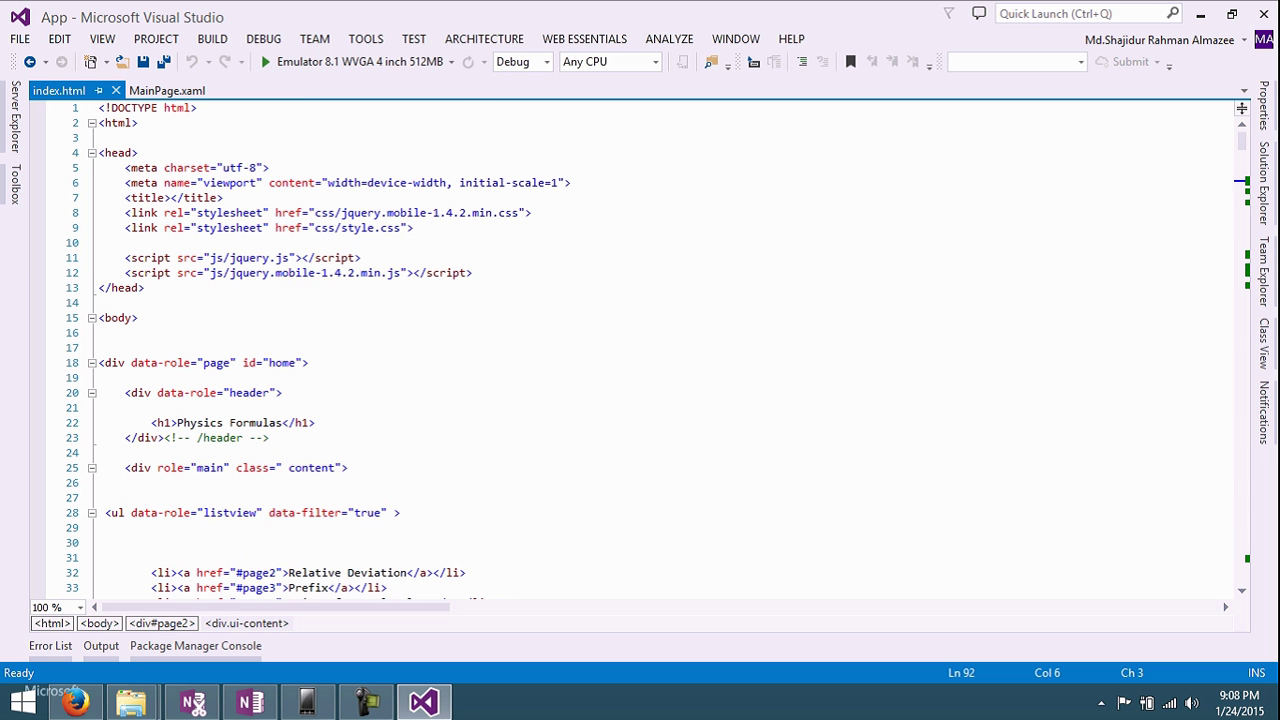
drag(125, 183, 570, 183)
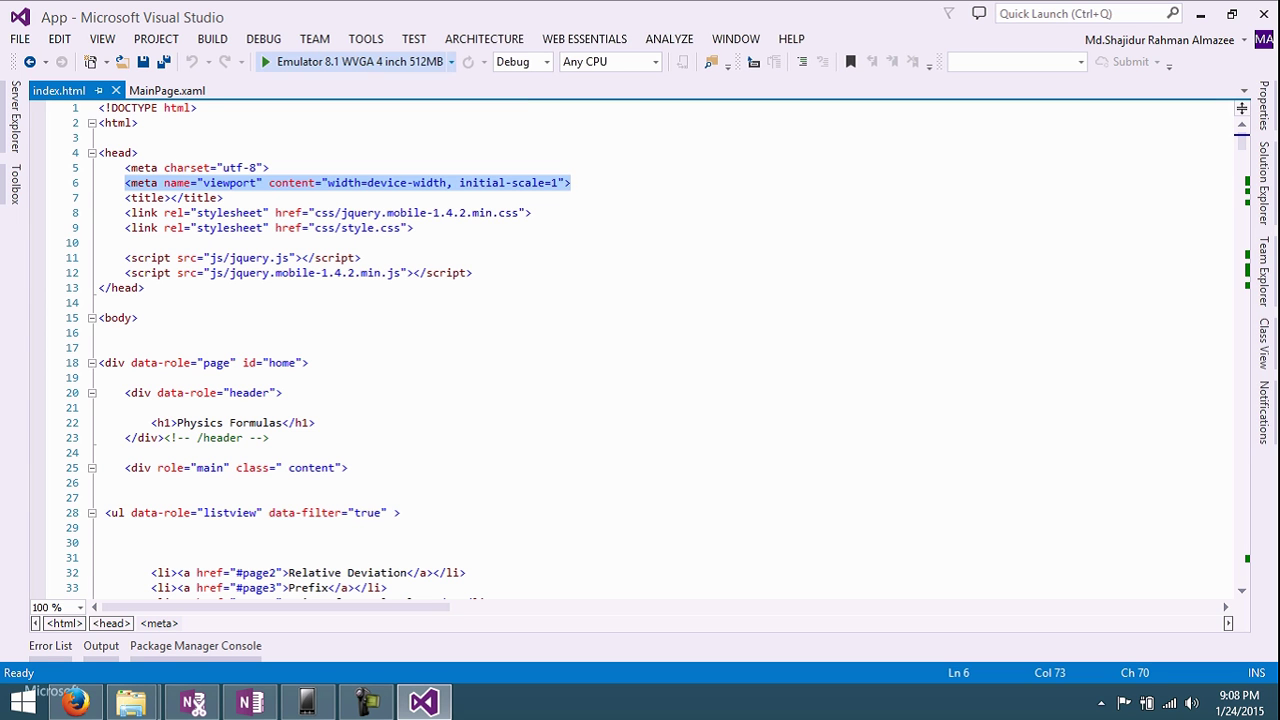
key(Home)
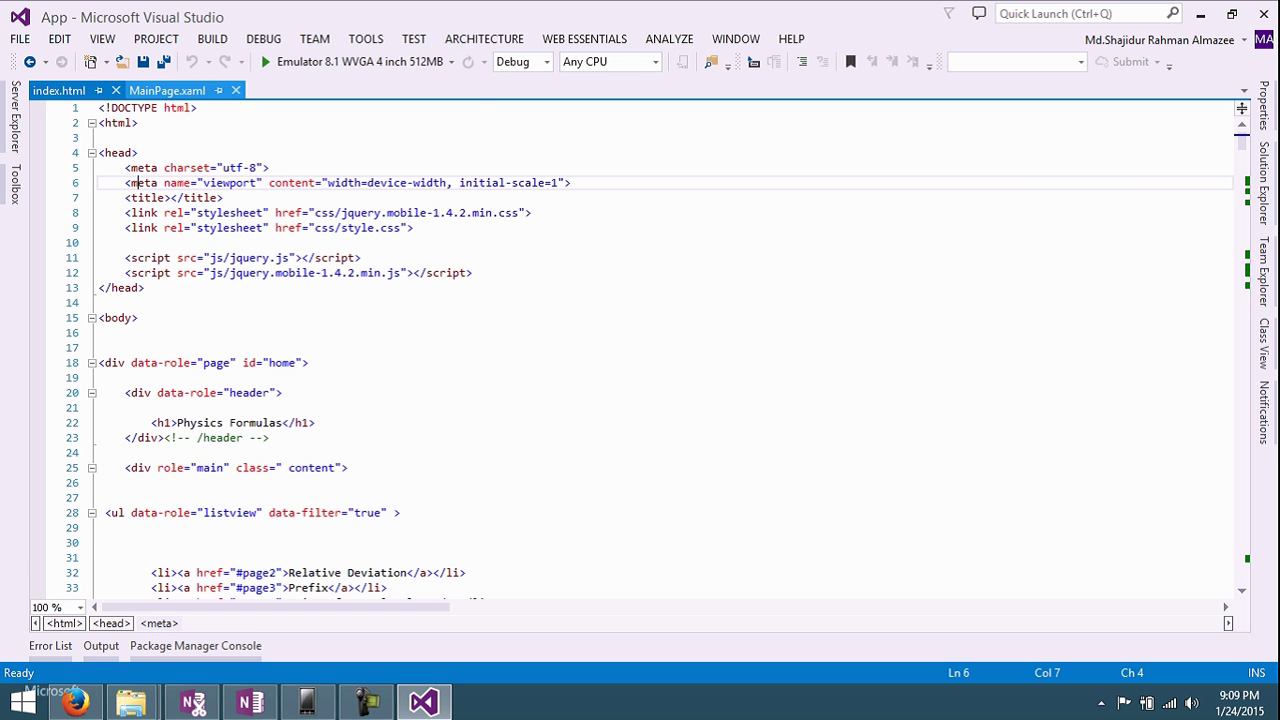
drag(125, 183, 572, 183)
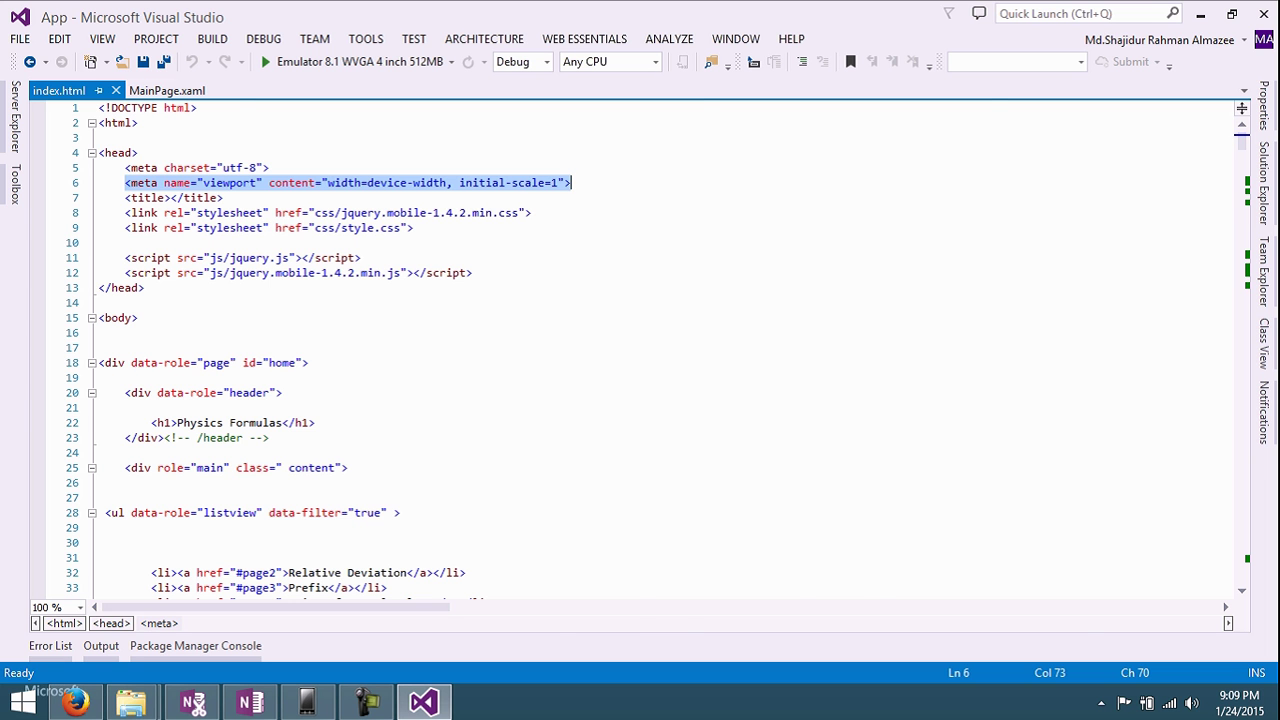
click(167, 90)
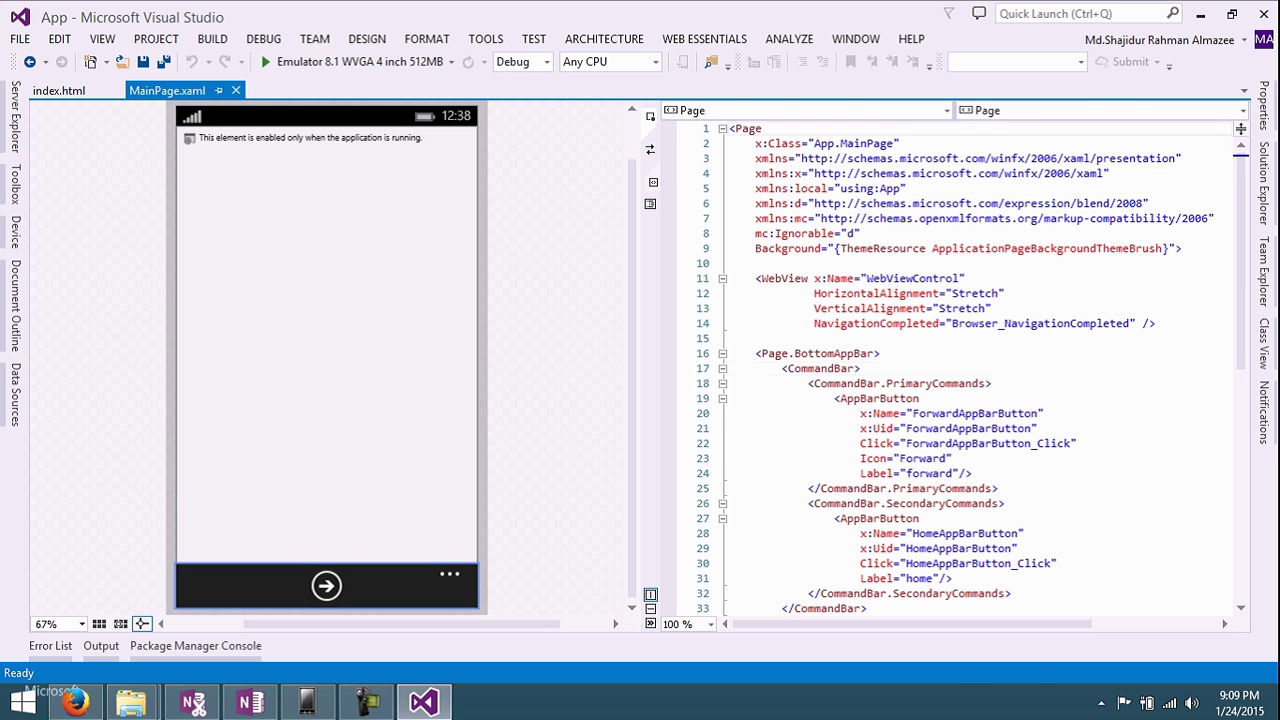
- Comment out the Page.BottomAppBar block (lines 16–34) in MainPage.xaml, then select the WebView element
click(400, 586)
click(841, 384)
scroll(841, 384, down, 3)
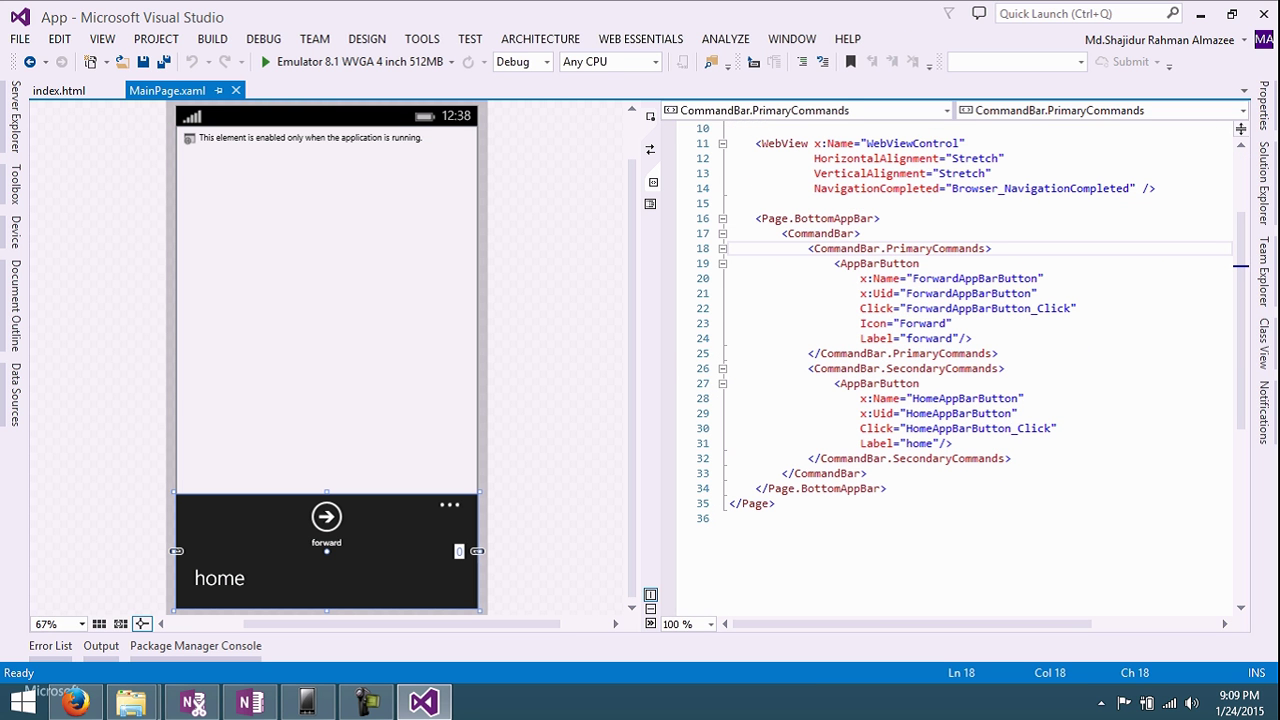
drag(756, 218, 886, 490)
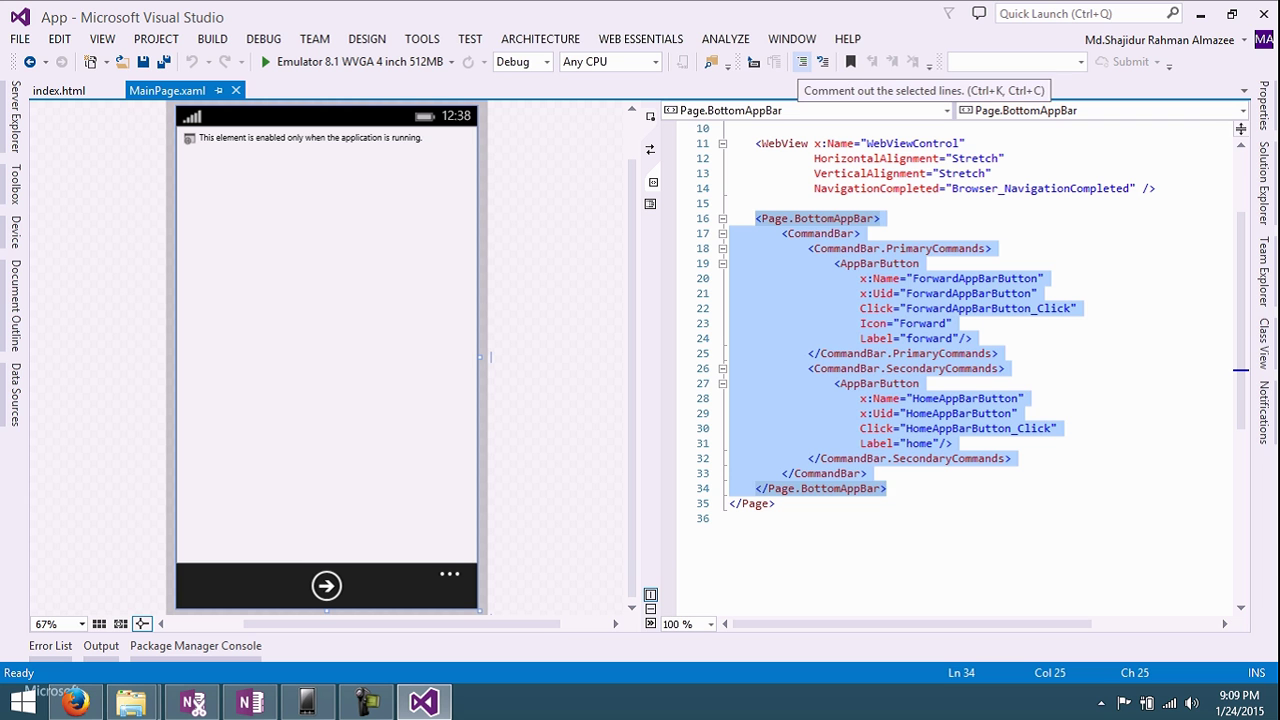
click(801, 62)
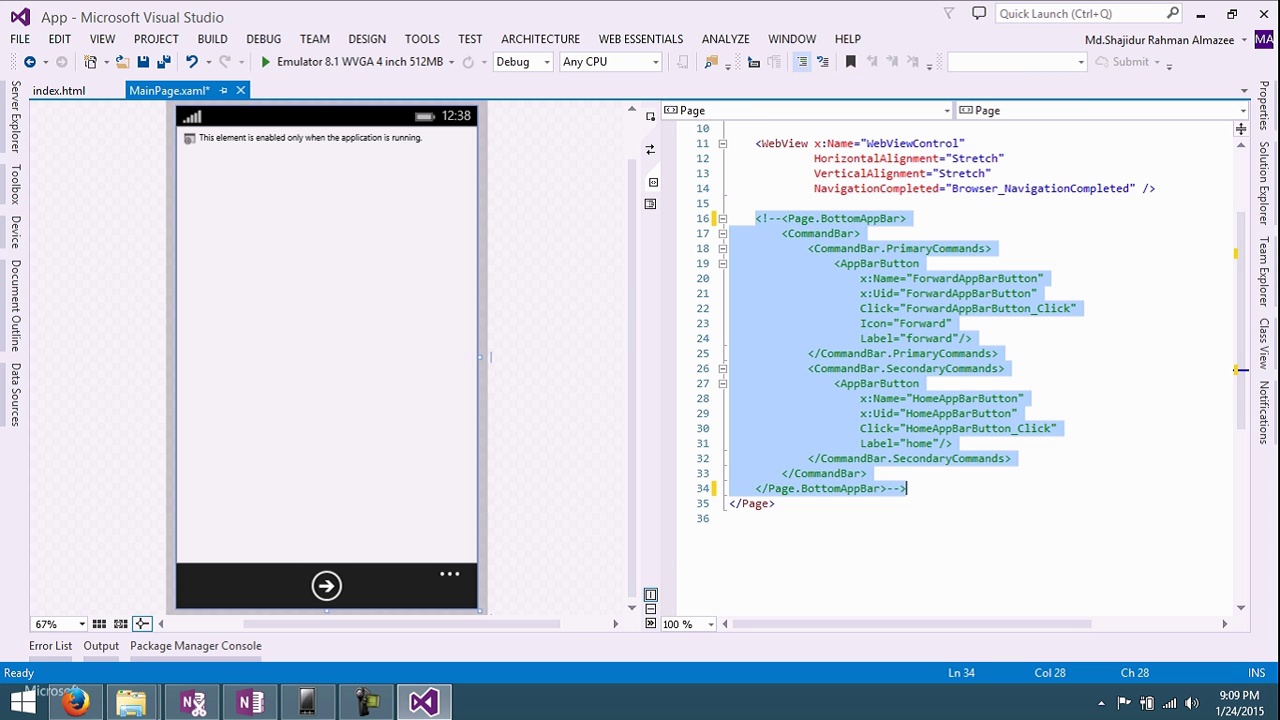
click(1045, 278)
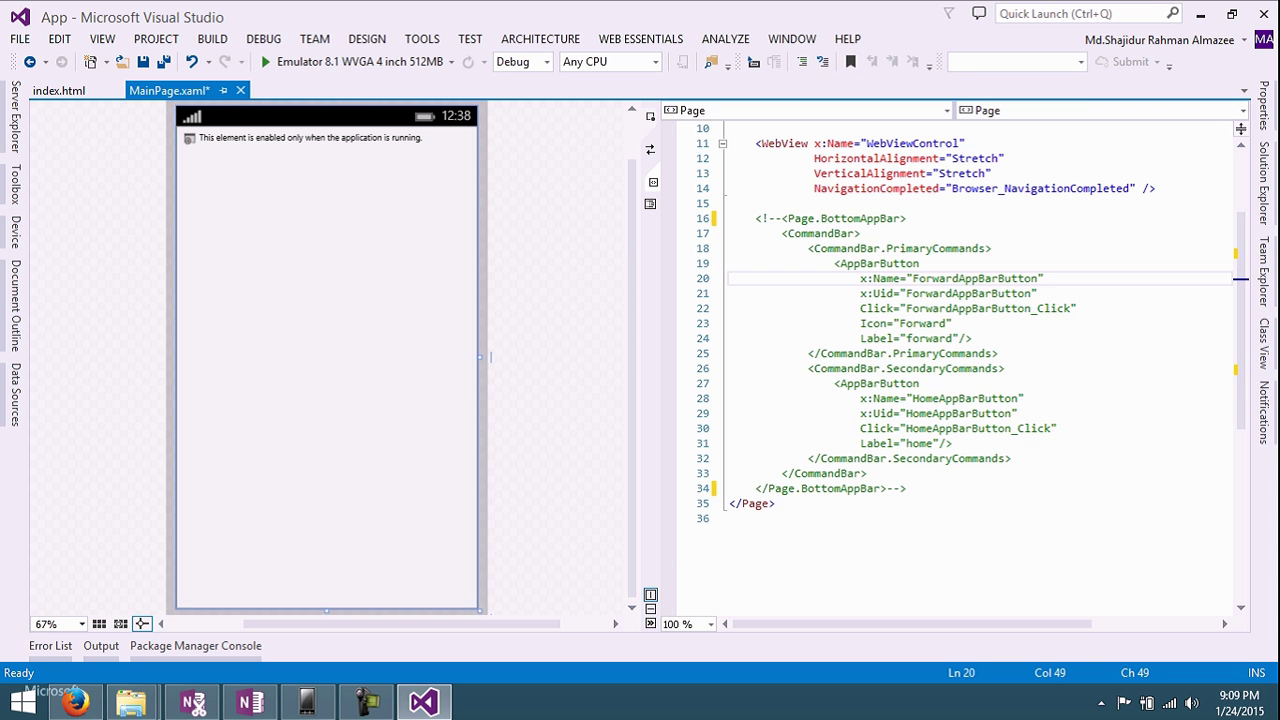
drag(752, 143, 730, 203)
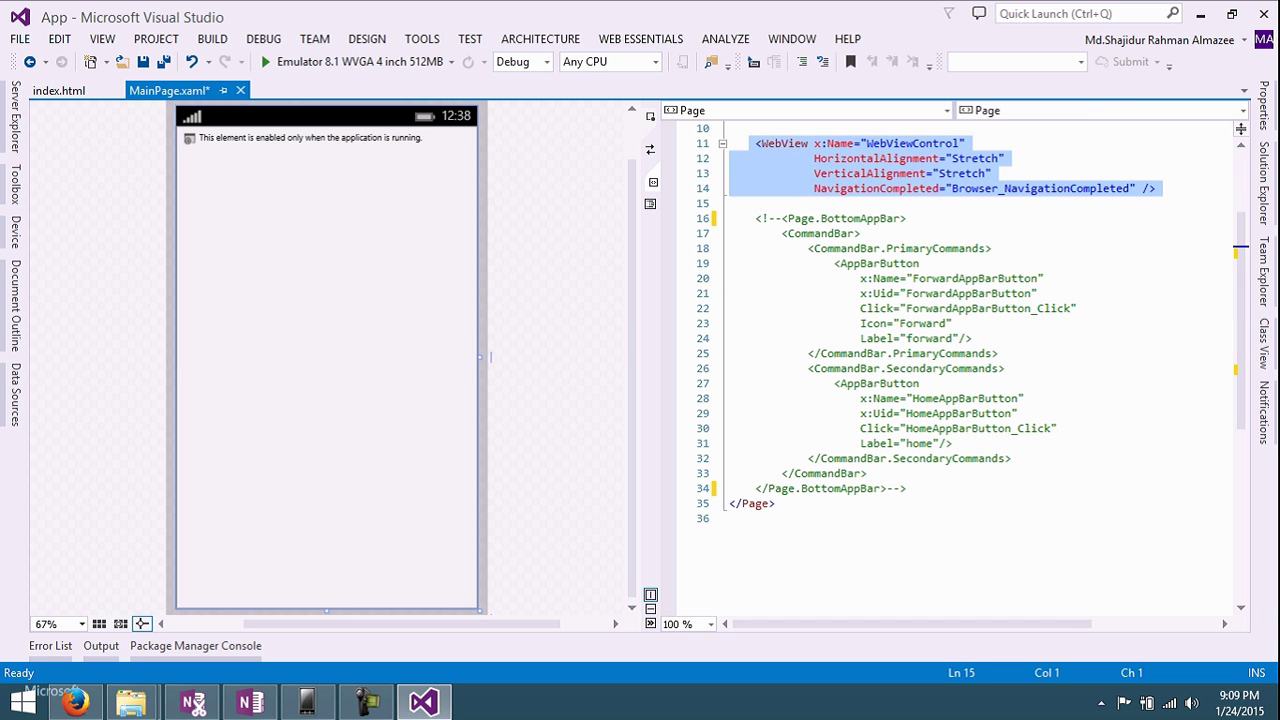
click(827, 143)
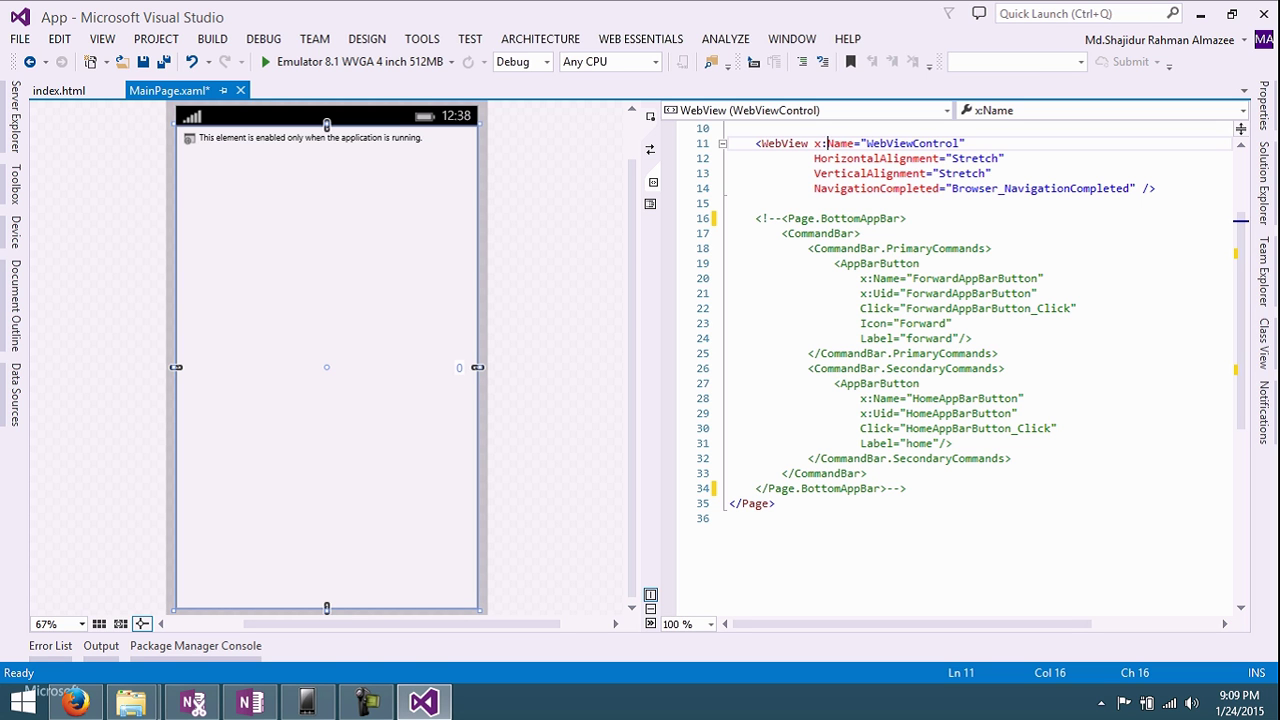
- Switch the solution configuration to Release
click(546, 61)
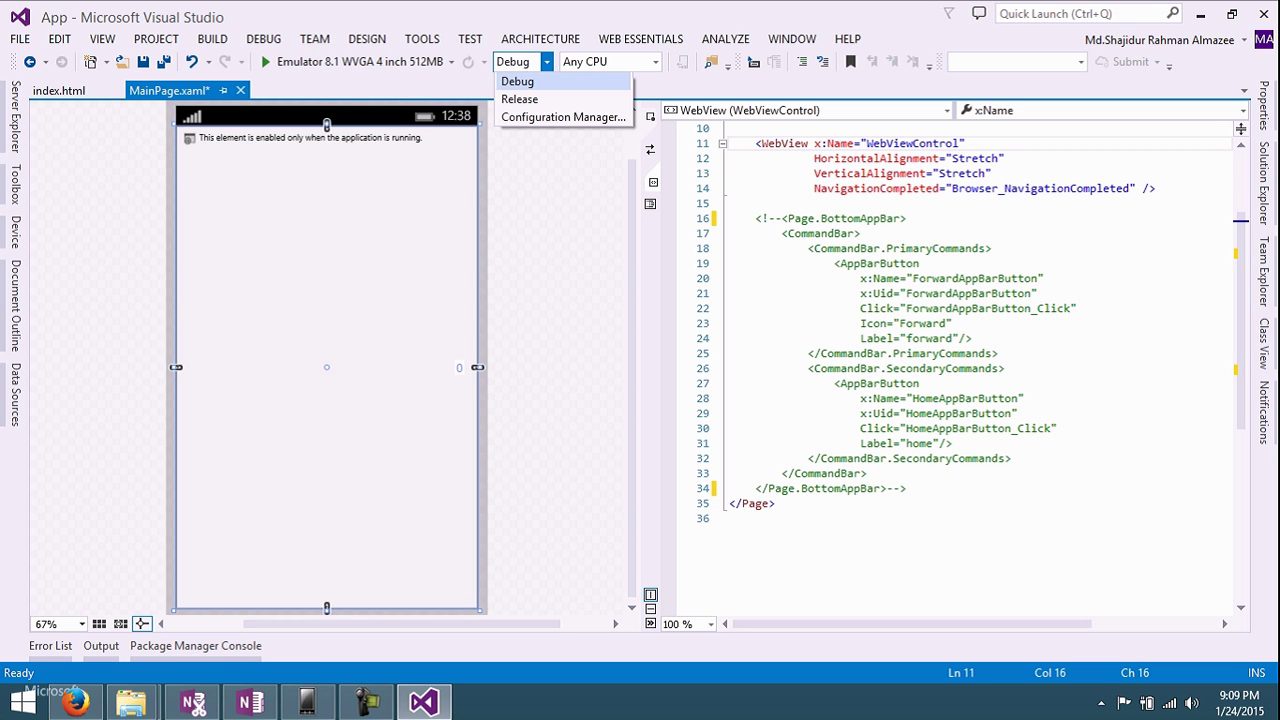
key(Escape)
key(Down)
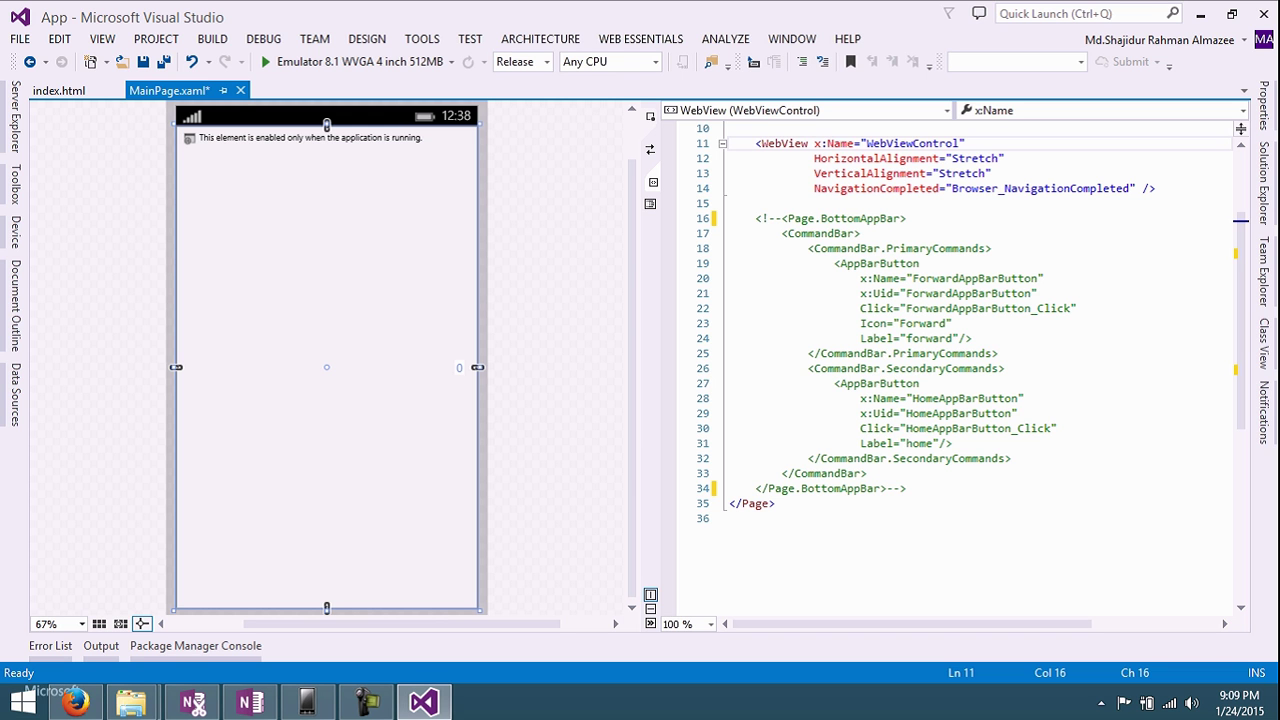
- Build the solution with Build Solution, then bring Firefox to the front
key(alt+b)
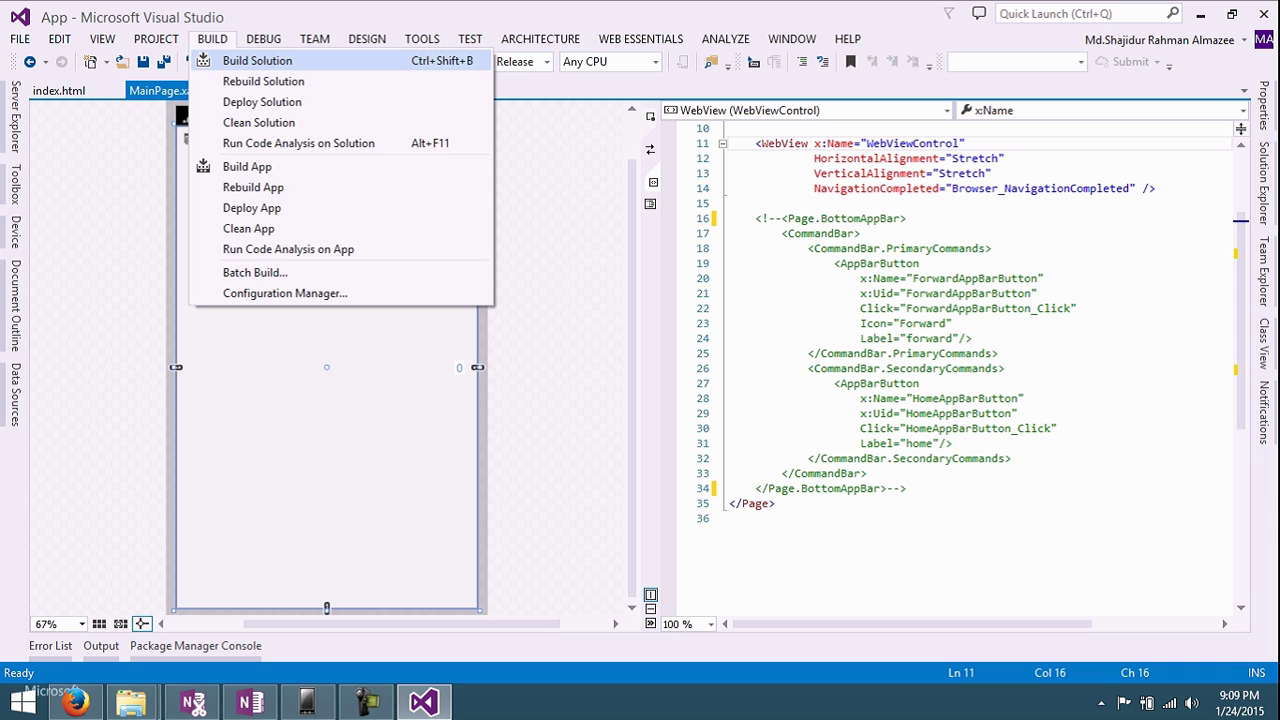
key(Return)
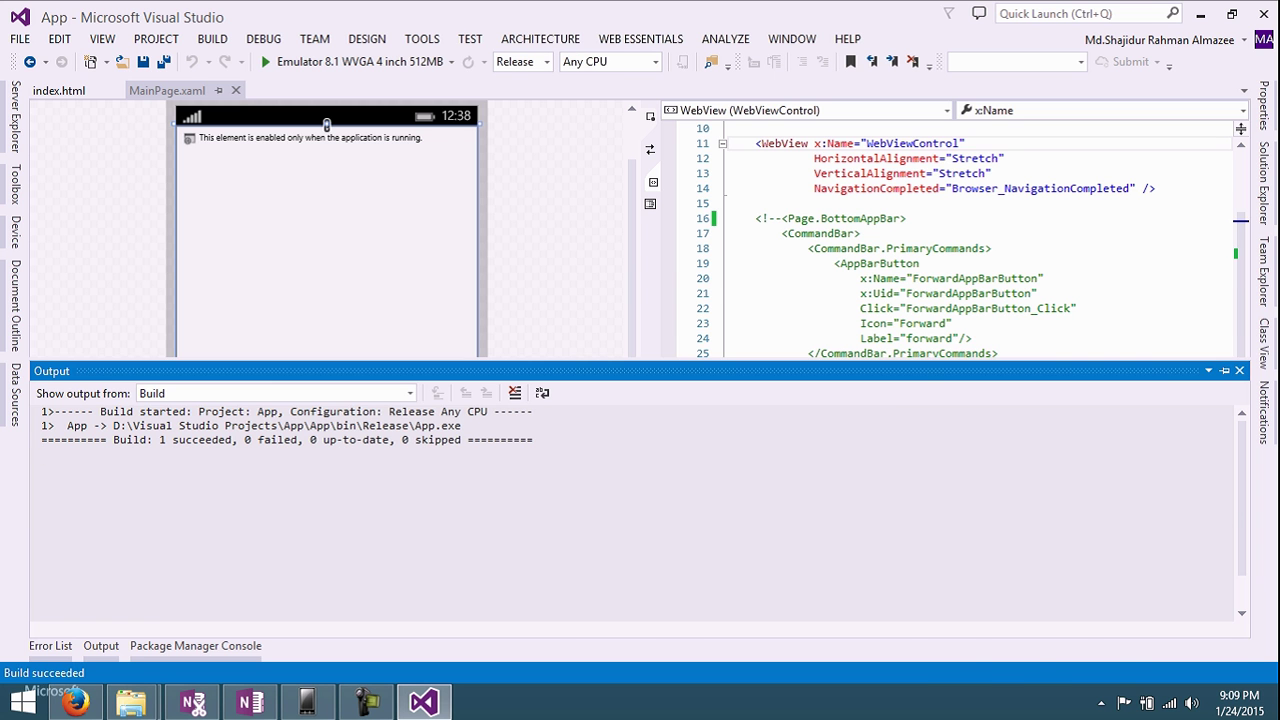
click(893, 293)
scroll(893, 293, up, 3)
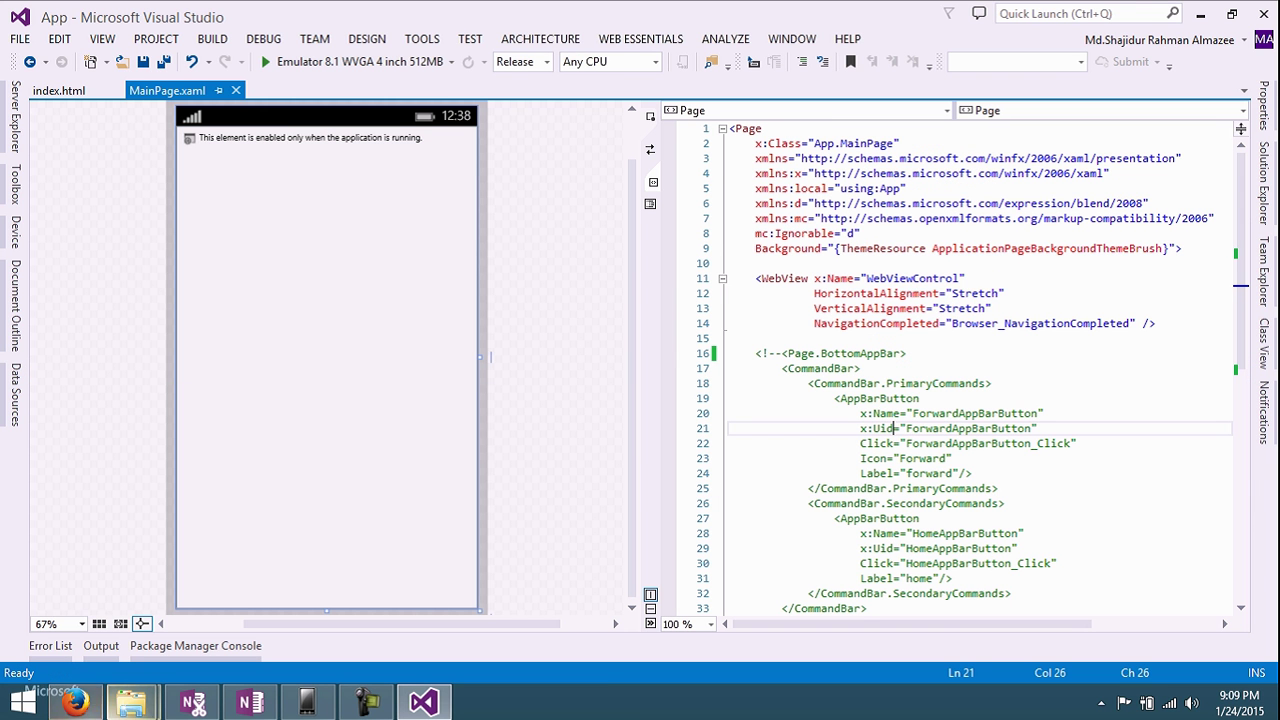
click(75, 702)
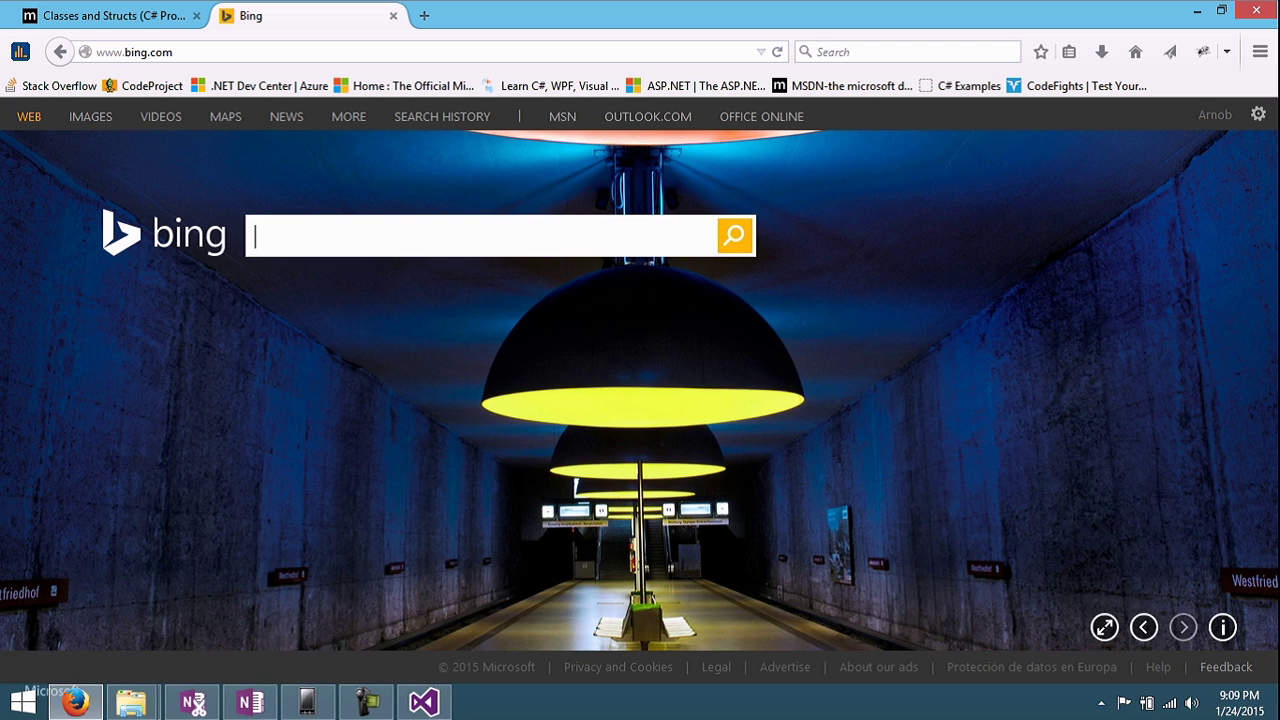
- Search Bing for 'visual studio community' using the search suggestions
click(480, 236)
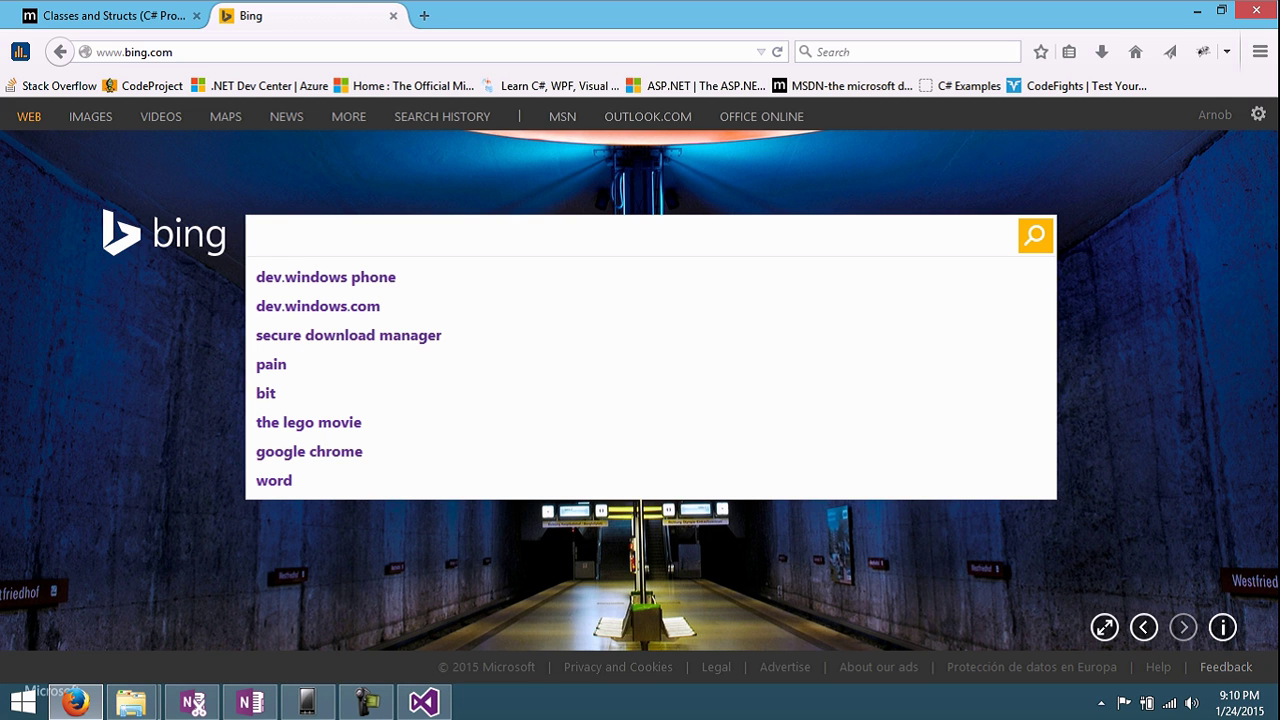
text(visu)
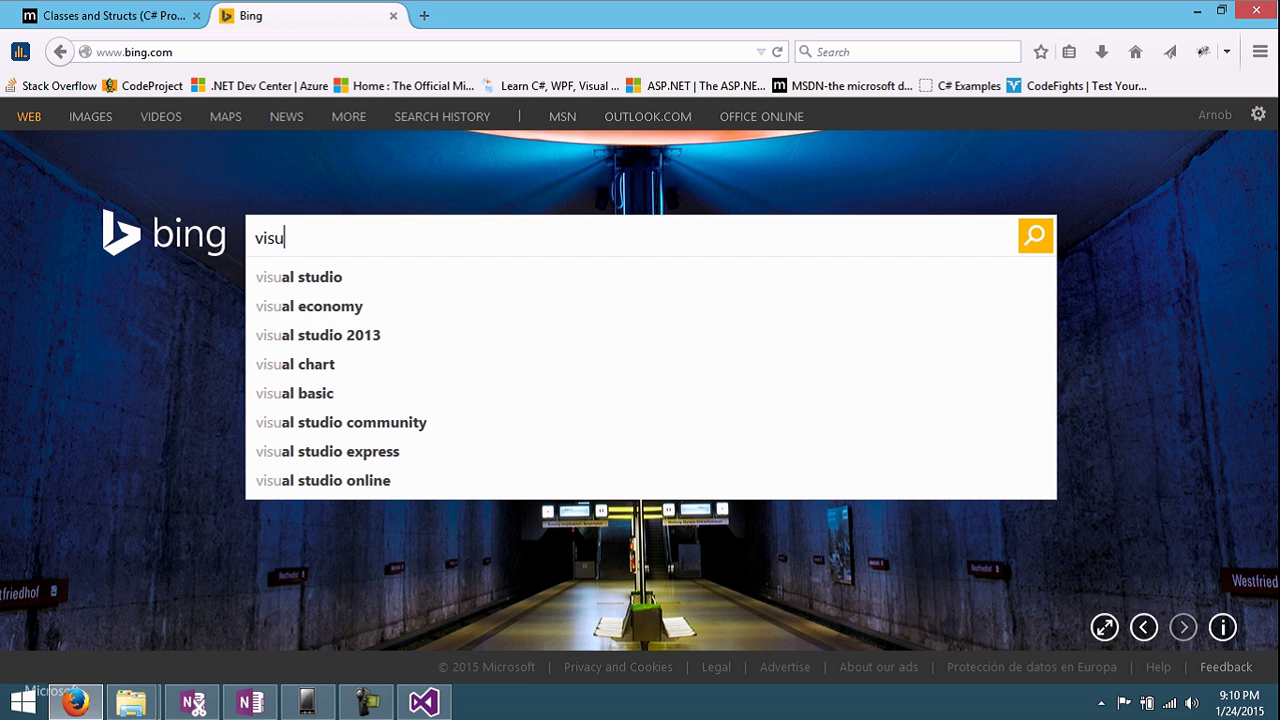
key(Down)
key(Down)
key(Up)
key(Down)
key(Down)
key(Down)
key(Down)
key(Down)
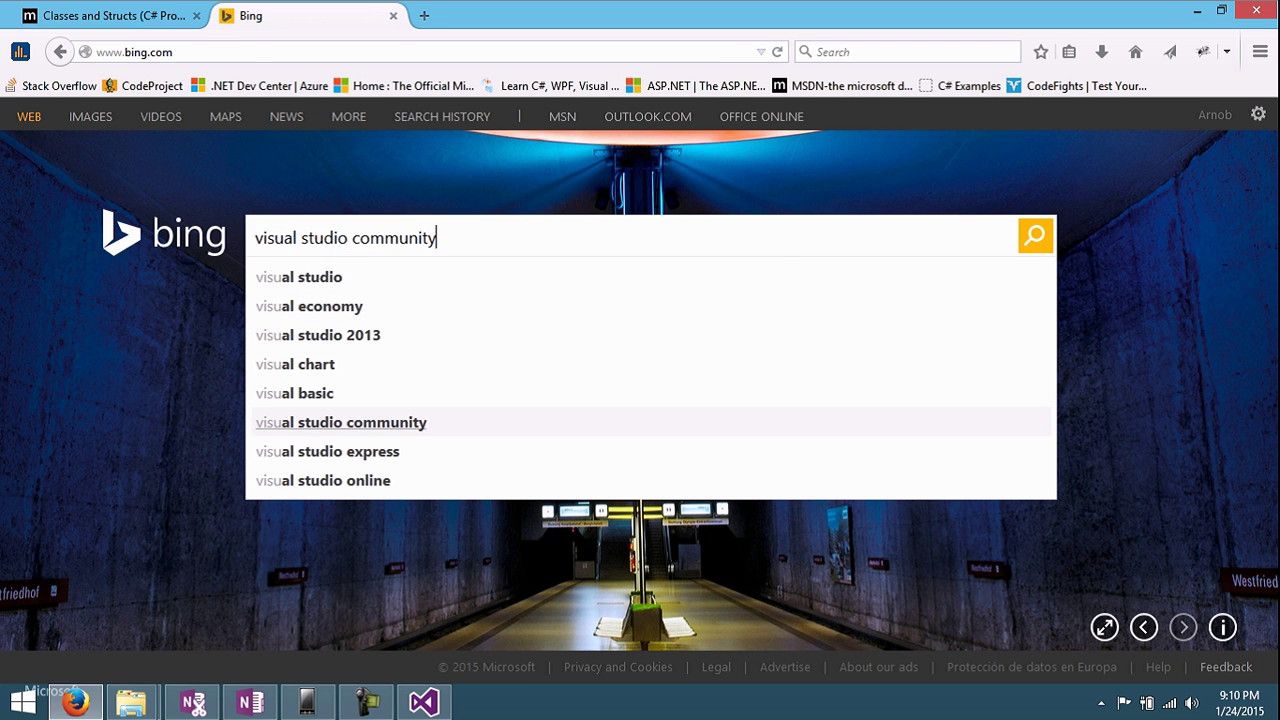
key(Return)
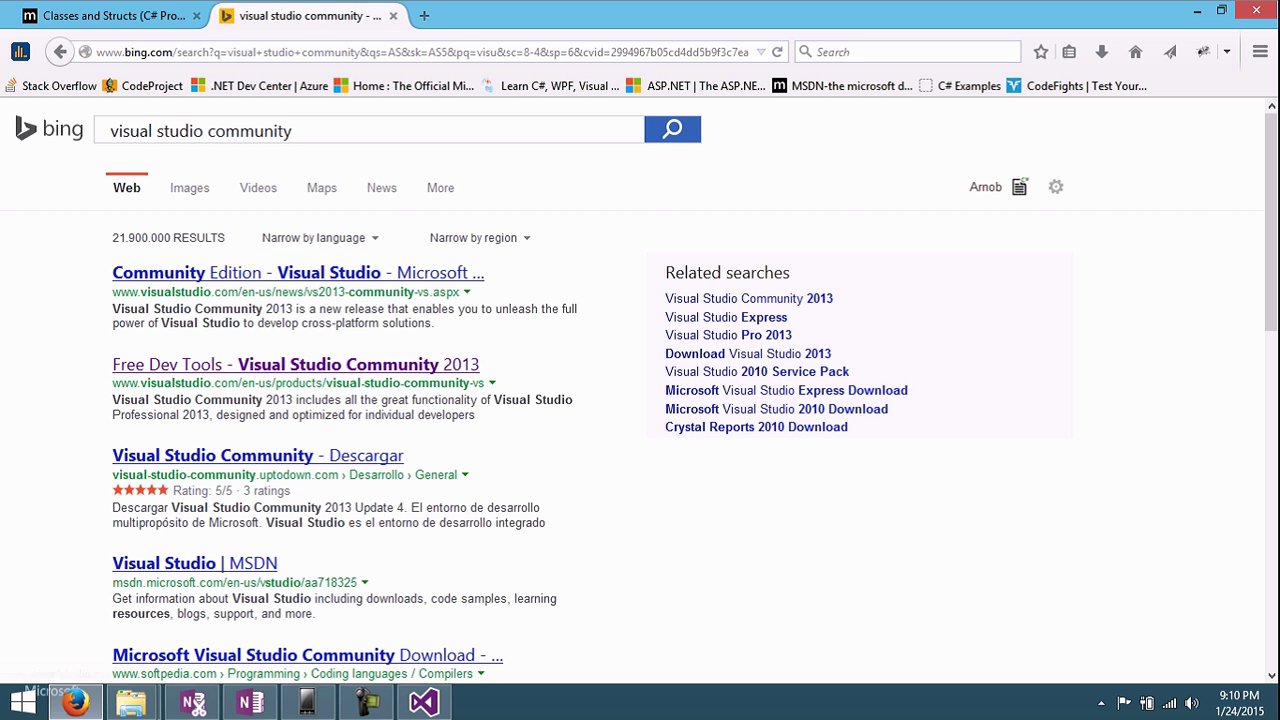
- Open the first result, the Community Edition page, in a new tab and view it
right_click(266, 273)
click(320, 285)
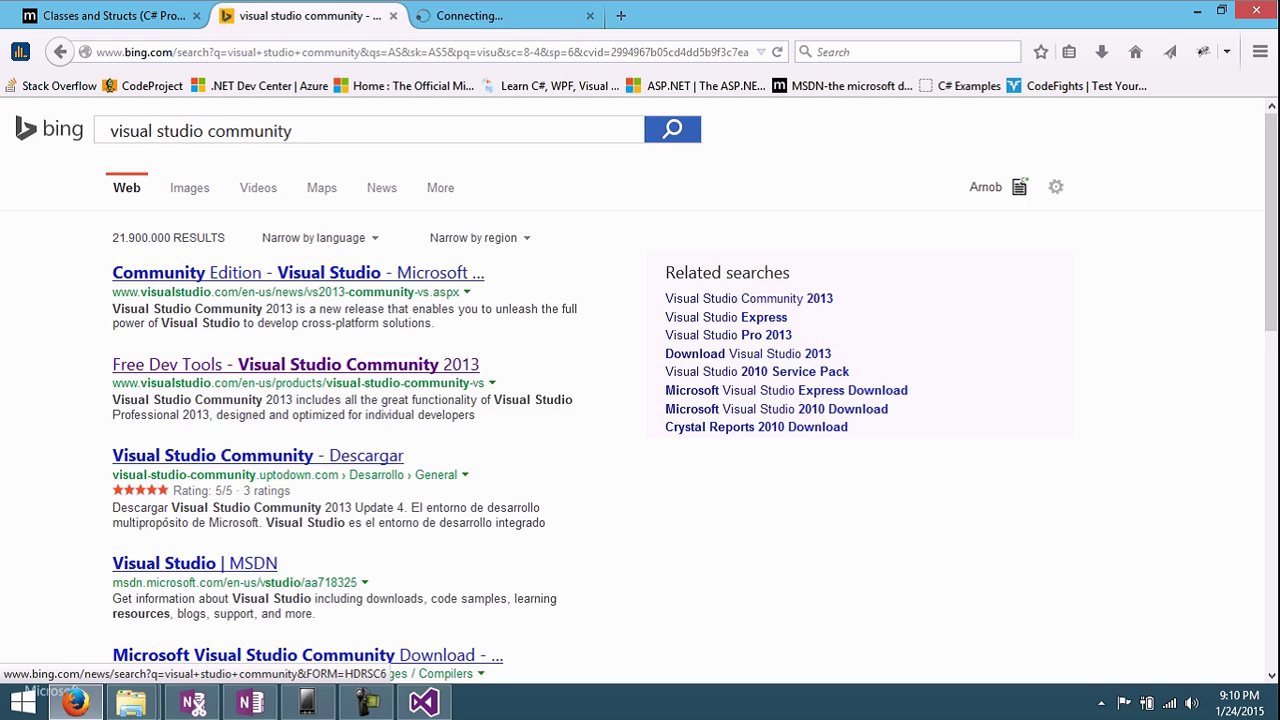
click(480, 15)
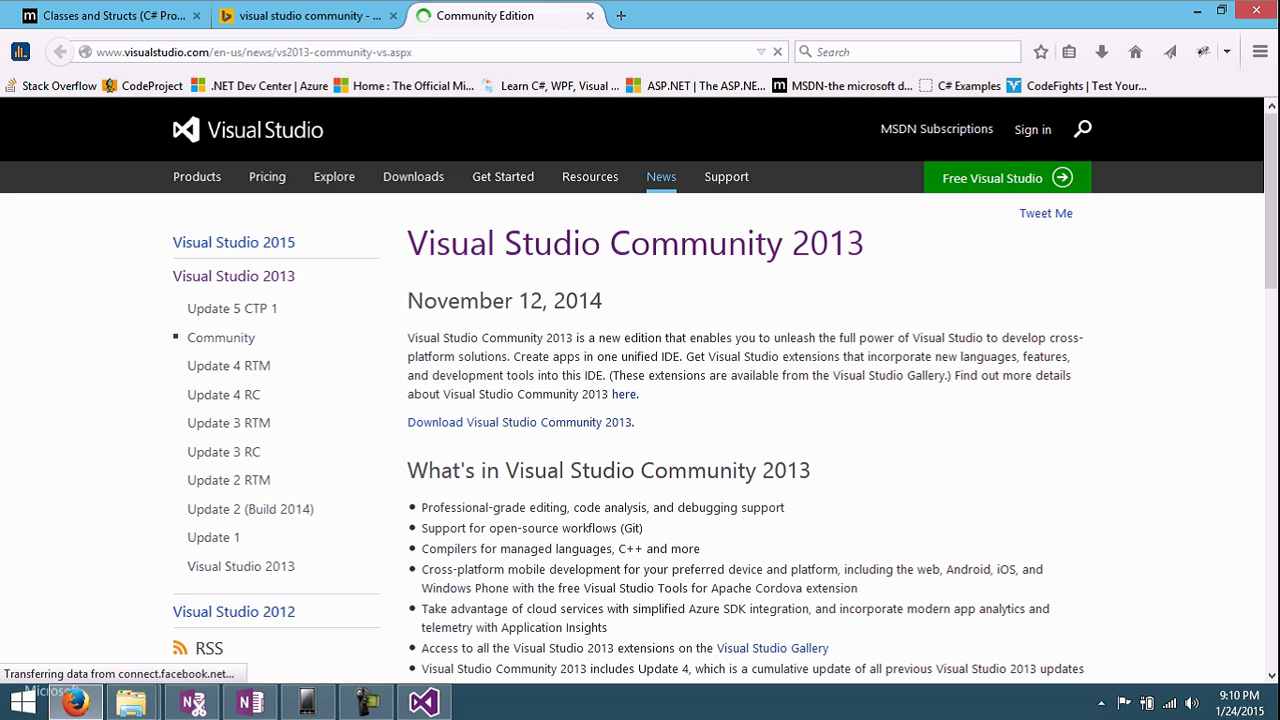
scroll(725, 440, down, 1)
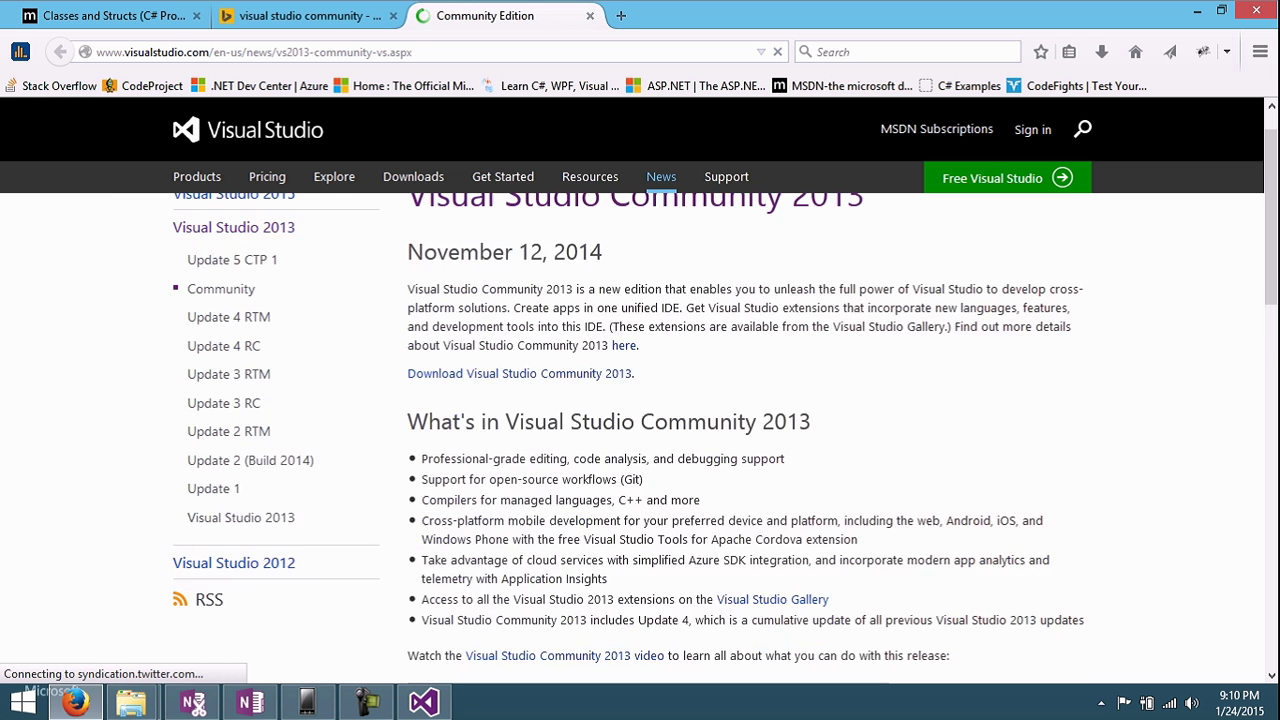
scroll(725, 440, down, 5)
scroll(725, 440, up, 6)
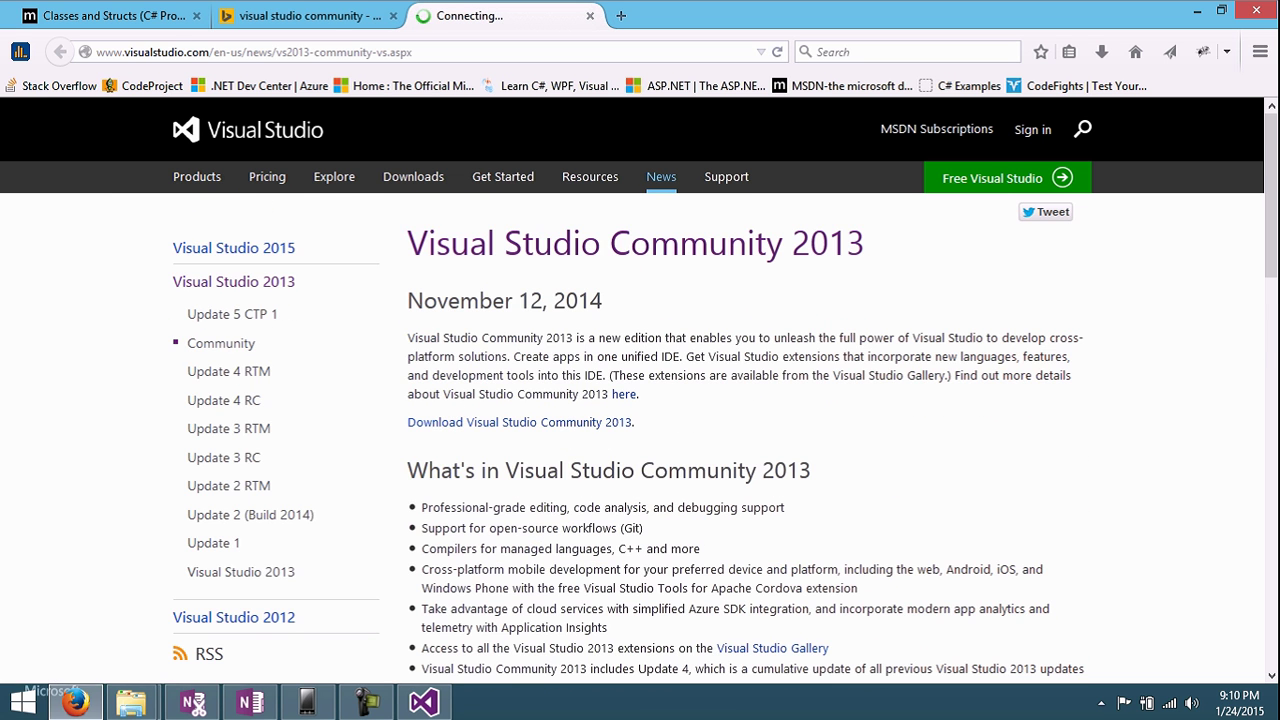
mouse_move(413, 176)
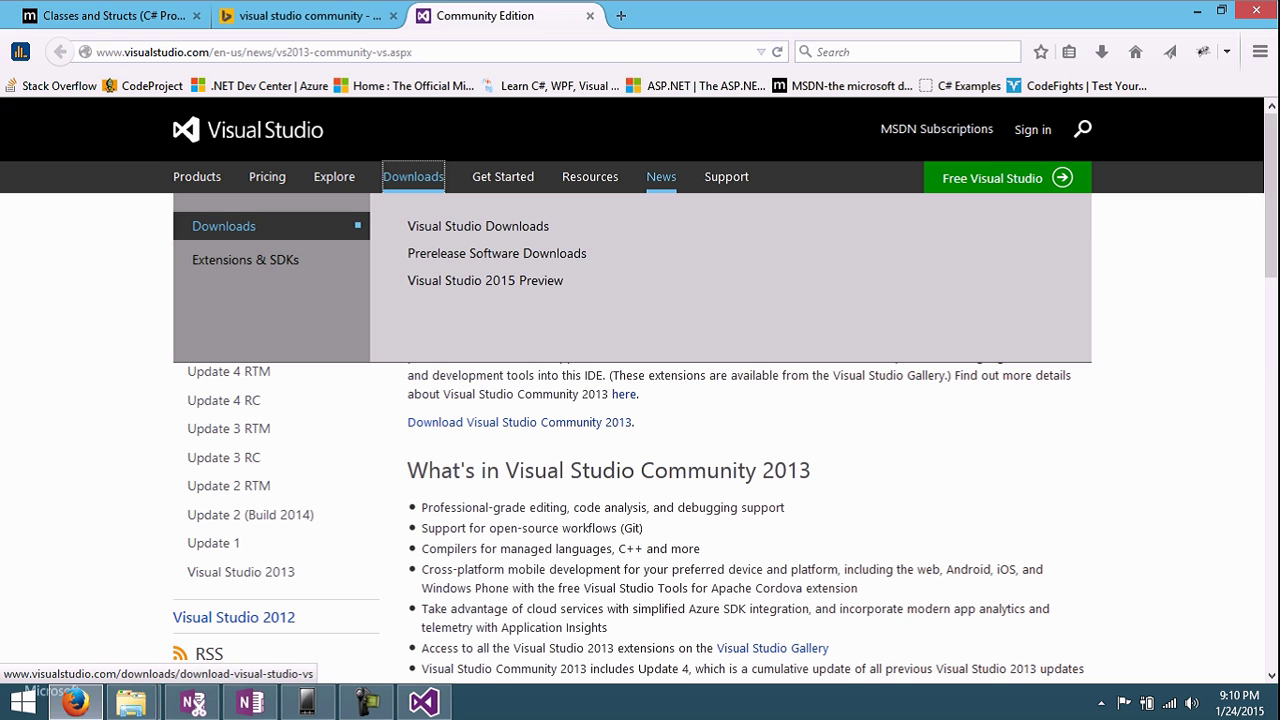
- Go to Visual Studio Downloads and expand the Community 2013 with Update 4 options
click(478, 226)
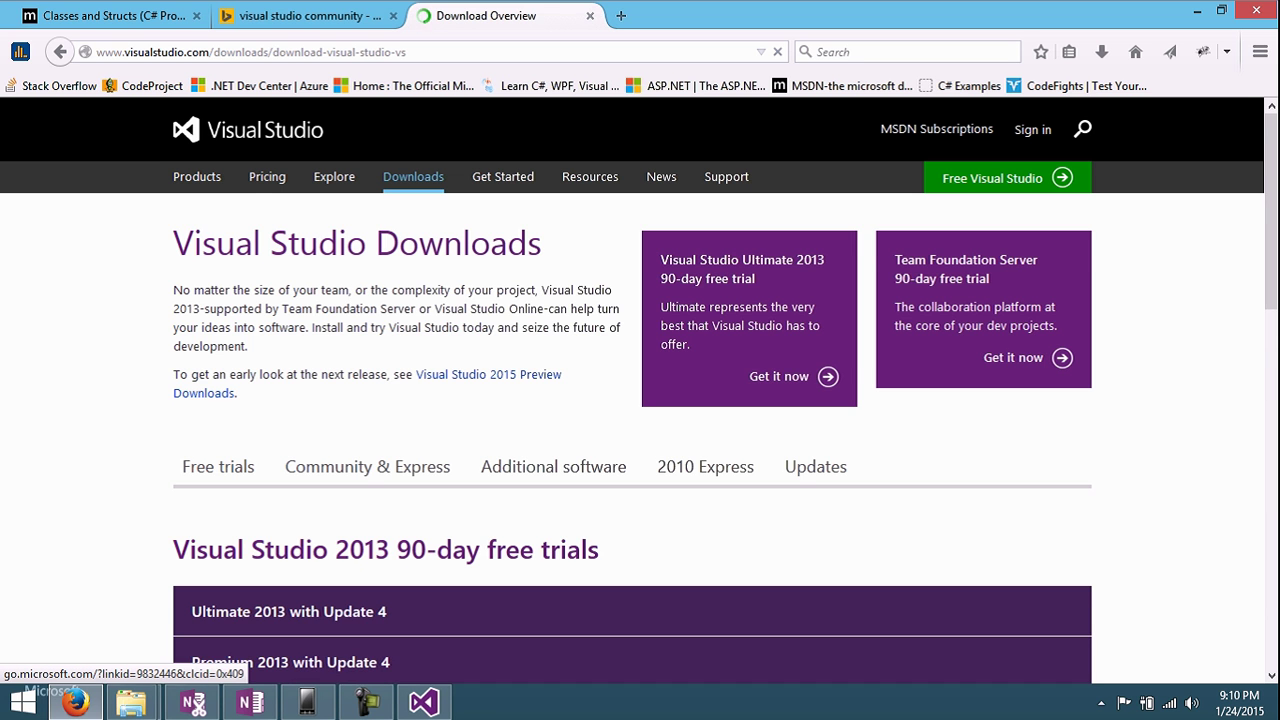
scroll(632, 400, down, 3)
drag(304, 576, 586, 576)
click(586, 576)
scroll(586, 576, down, 3)
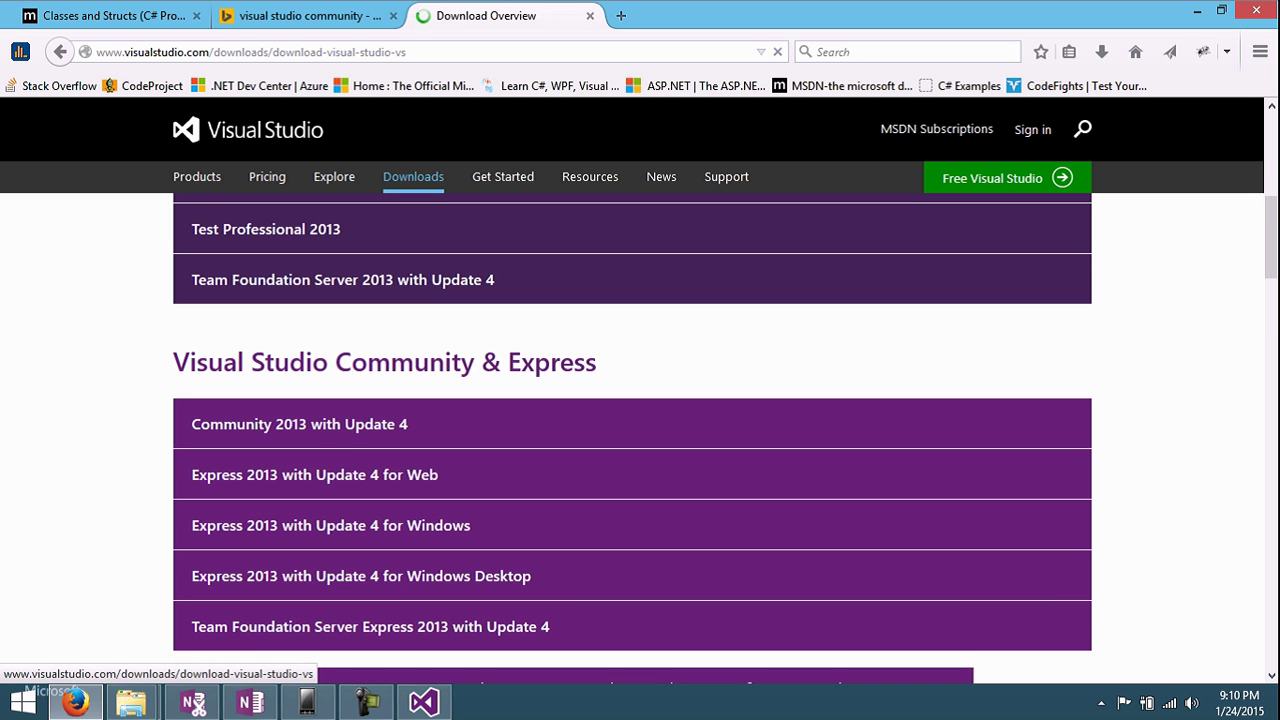
click(300, 424)
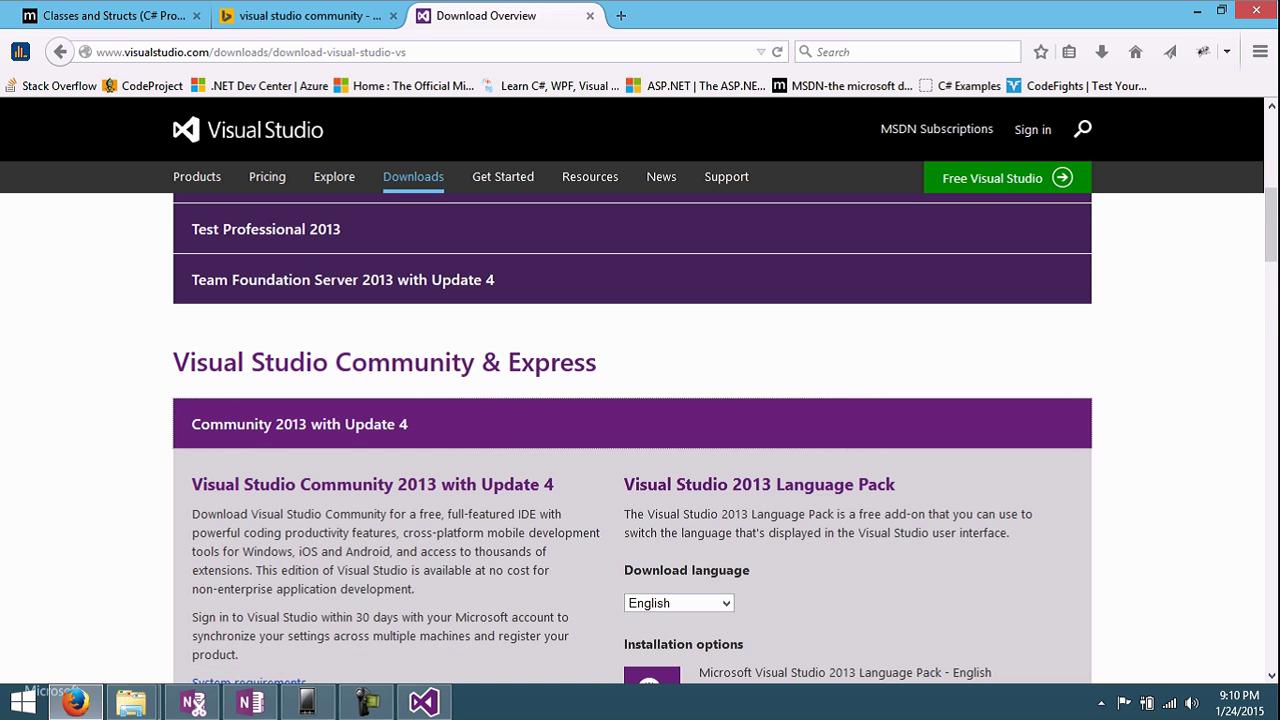
scroll(300, 424, down, 3)
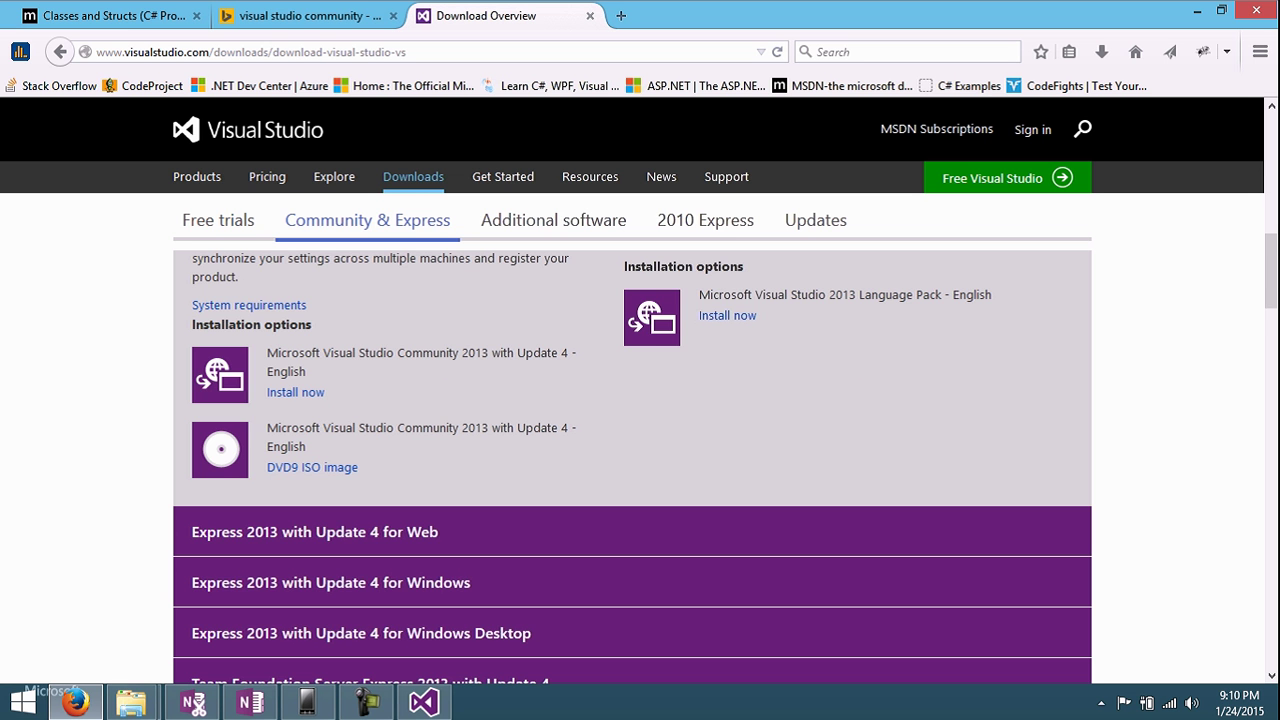
scroll(632, 440, up, 2)
scroll(632, 440, down, 2)
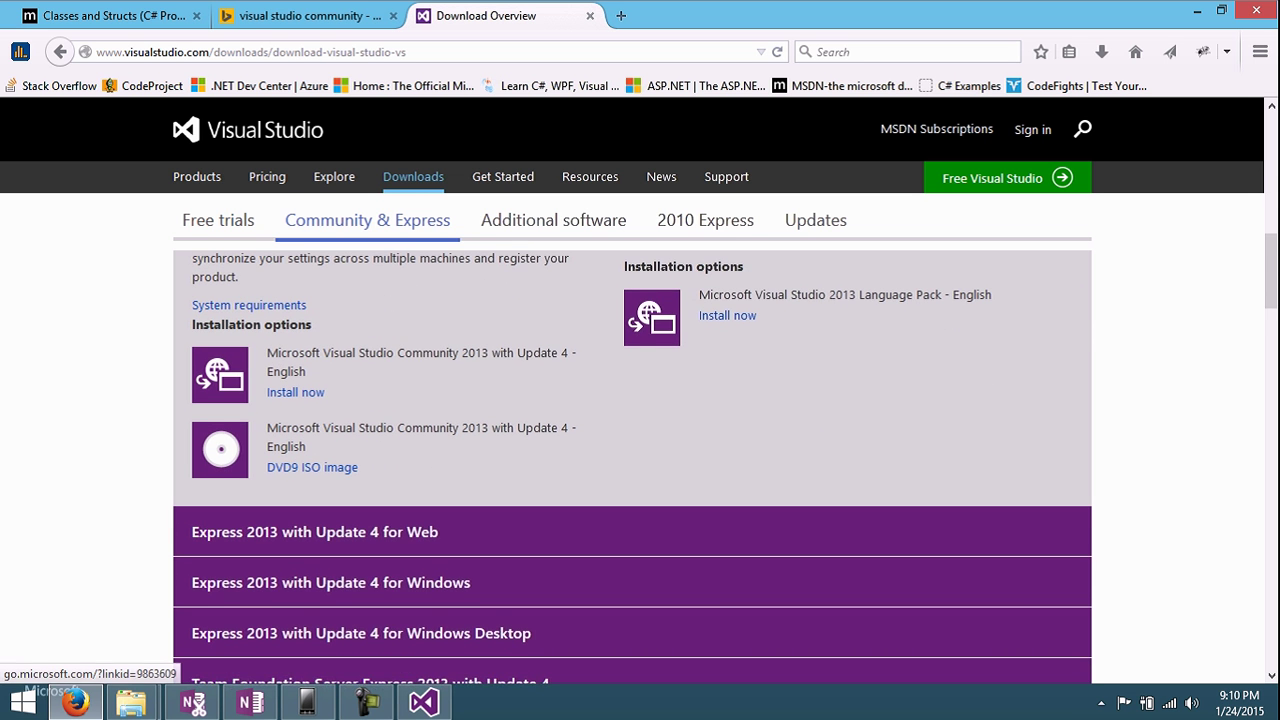
scroll(632, 440, up, 1)
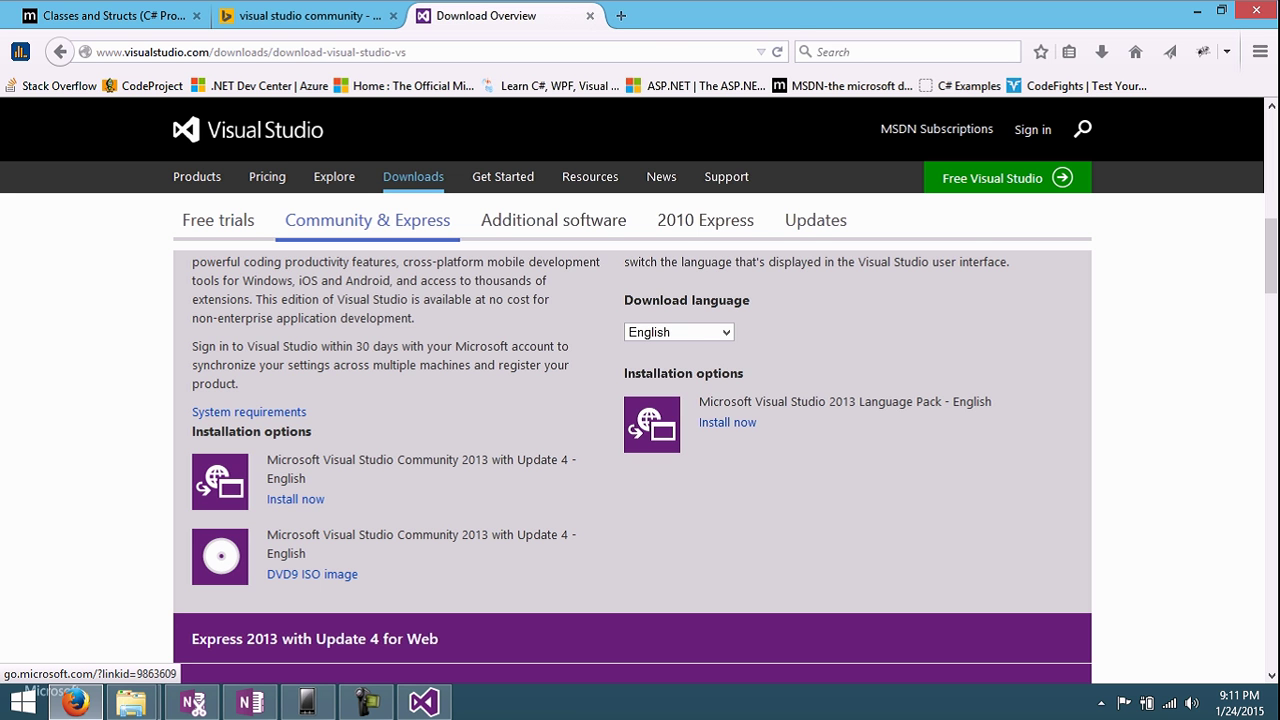
- Start and cancel the DVD9 ISO download, close the downloads tab, and return to Visual Studio
click(312, 574)
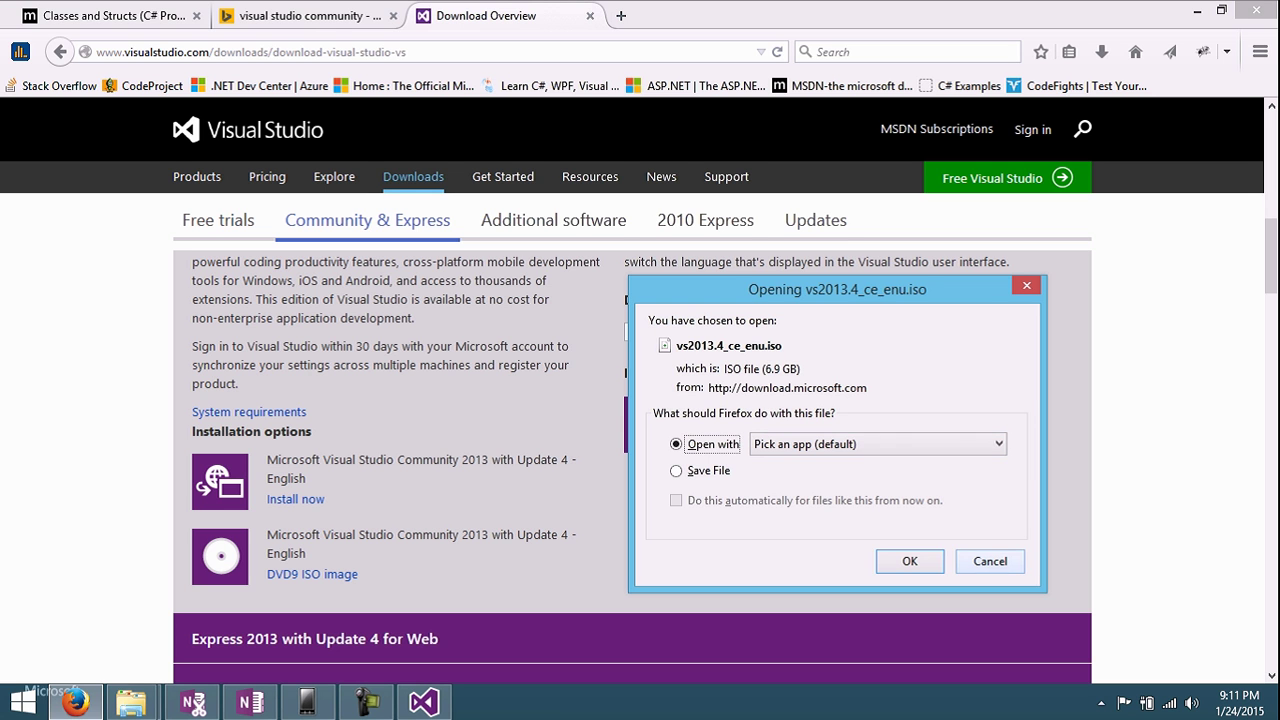
key(Return)
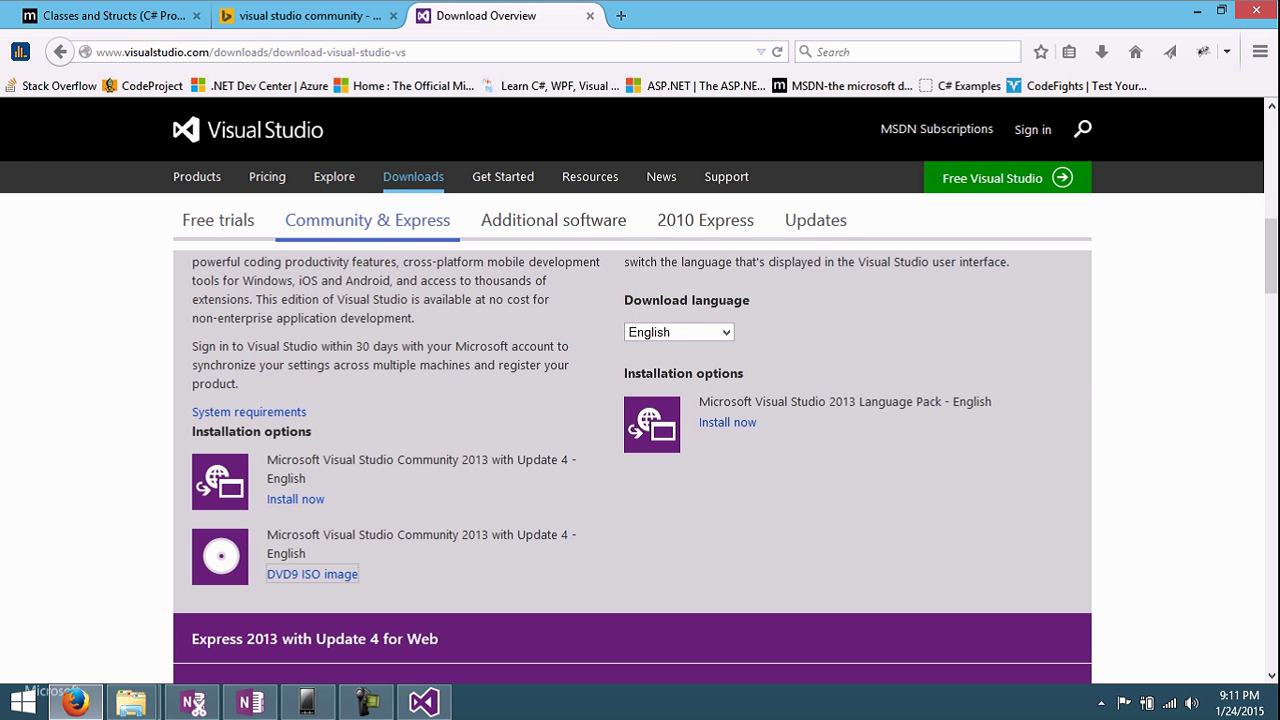
click(590, 15)
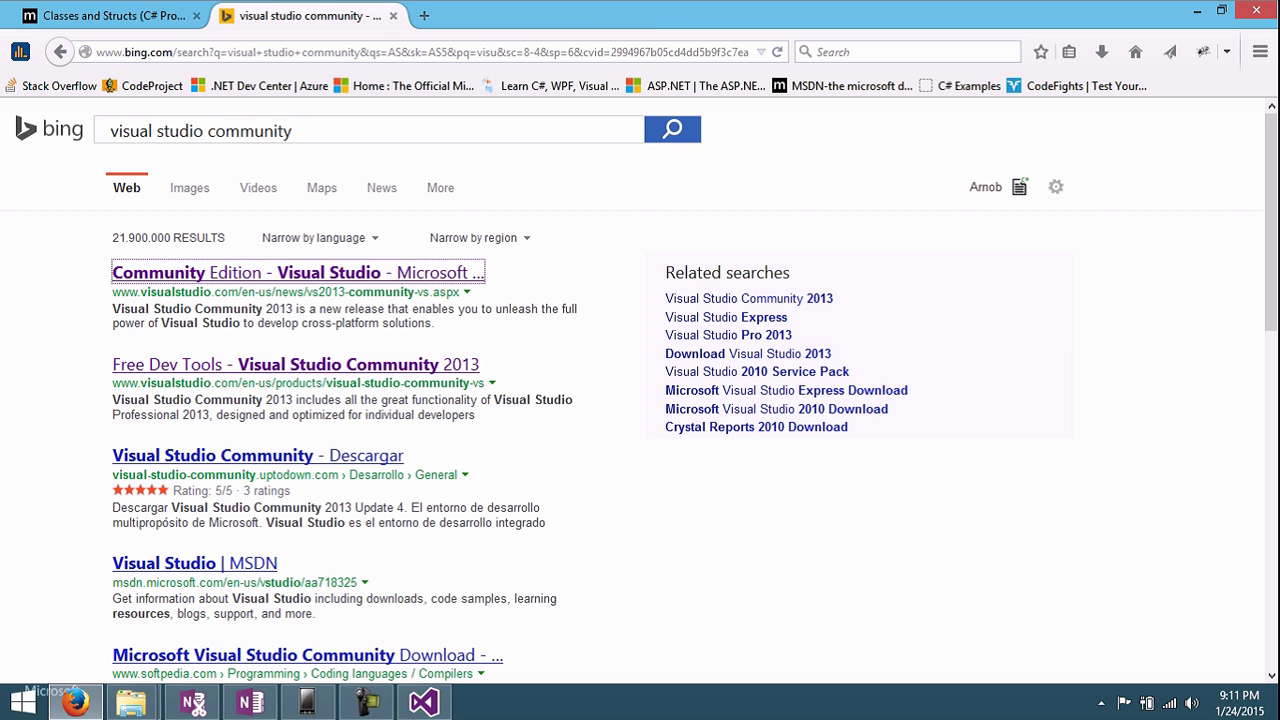
drag(296, 131, 108, 131)
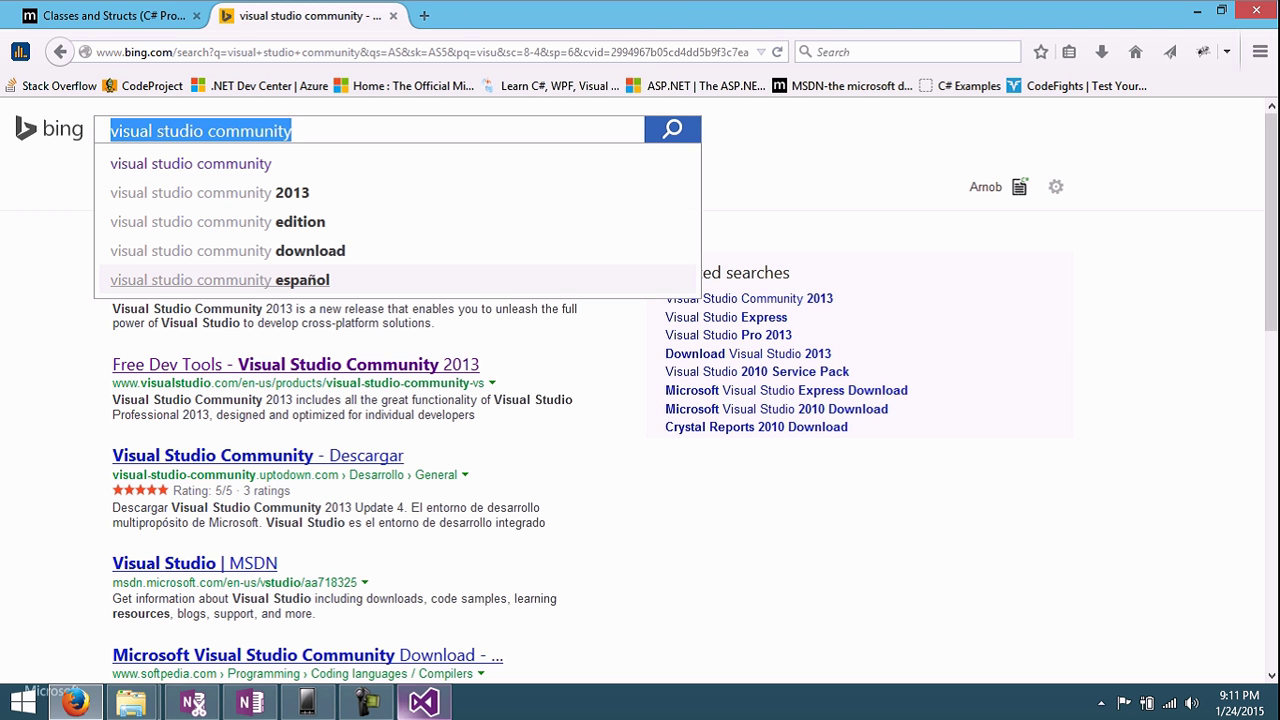
click(432, 706)
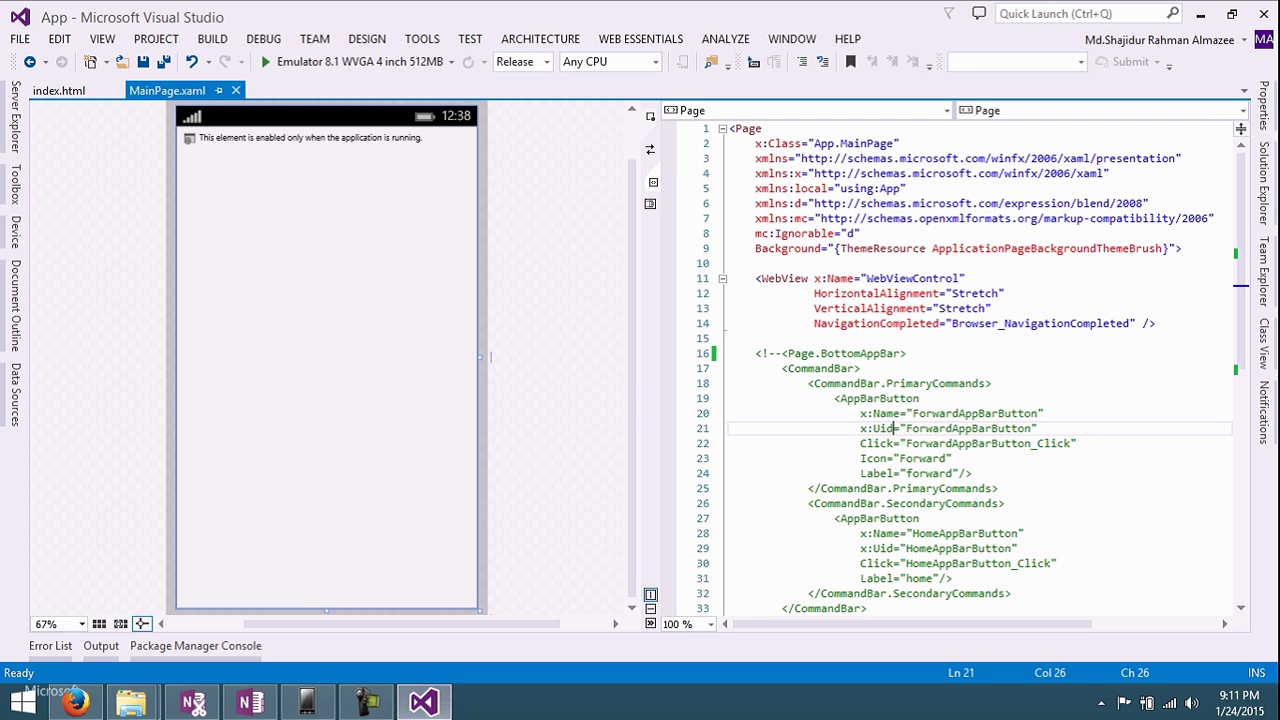
- Show Solution Explorer, collapse the bin folder, and open Package.appxmanifest
click(1265, 183)
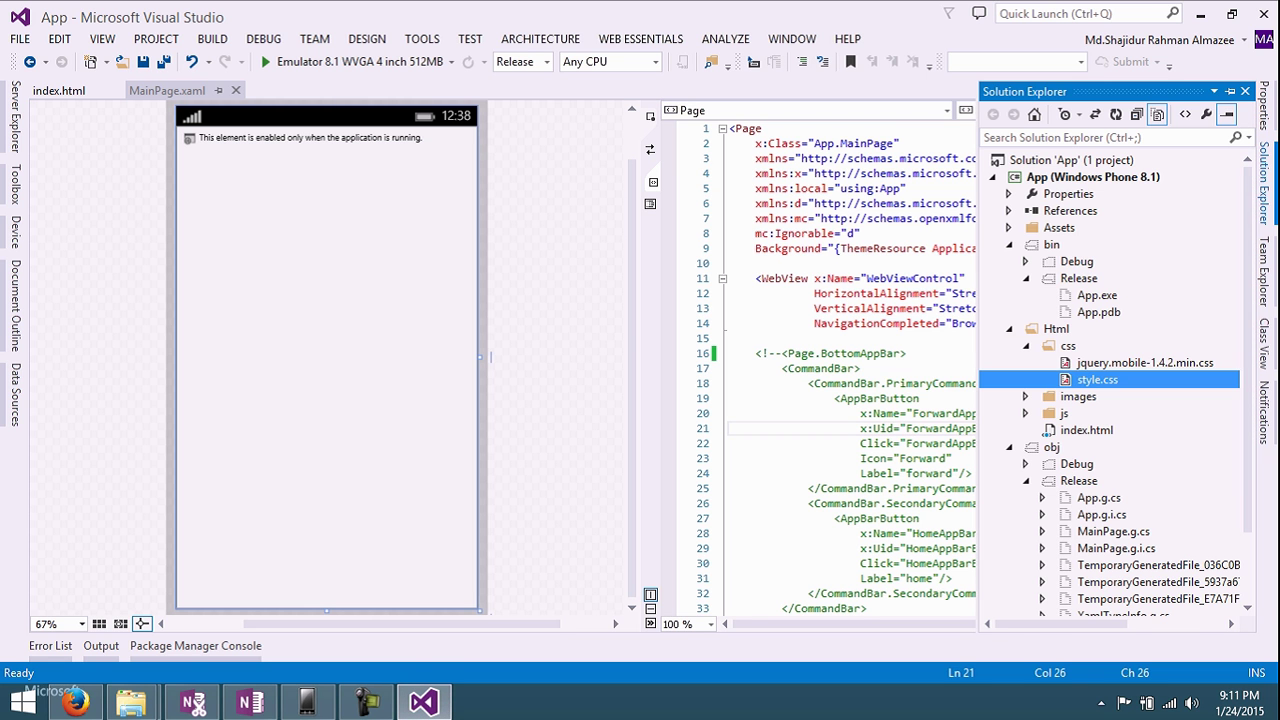
click(1009, 245)
click(1066, 194)
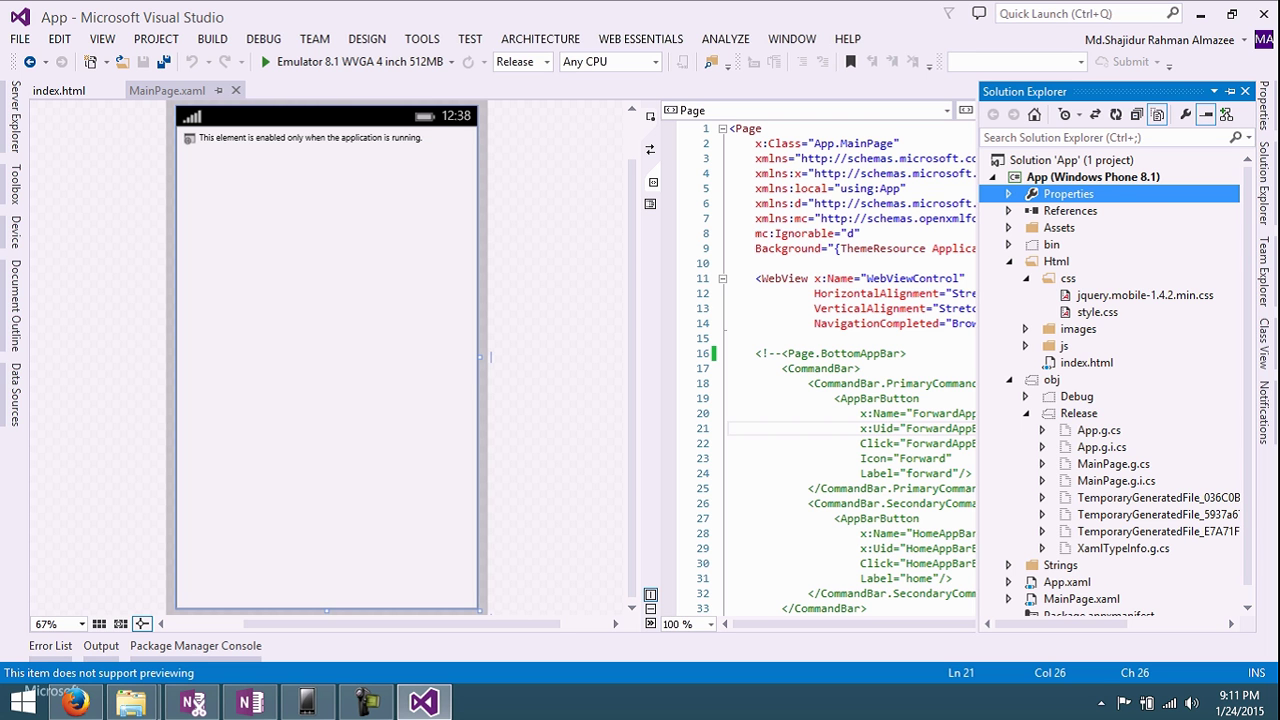
scroll(1115, 384, down, 1)
double_click(1098, 599)
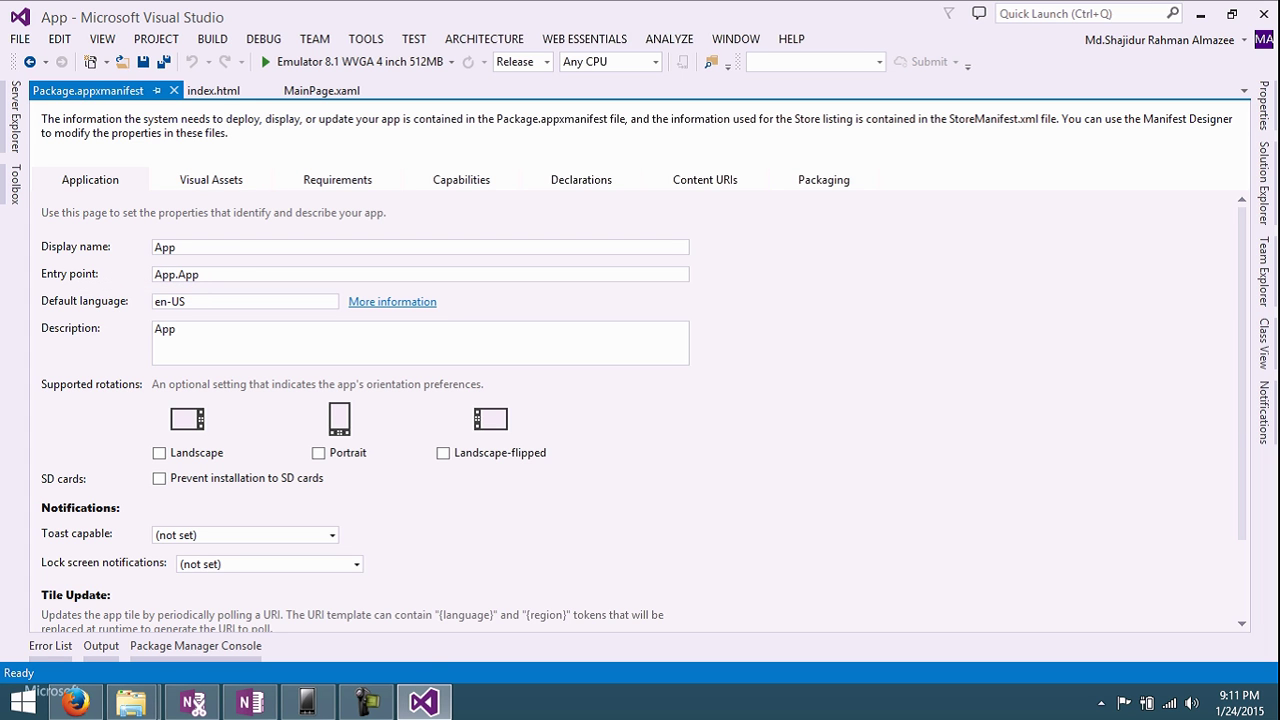
- Open index.html from the Html folder in Notepad++
mouse_move(131, 702)
mouse_move(120, 610)
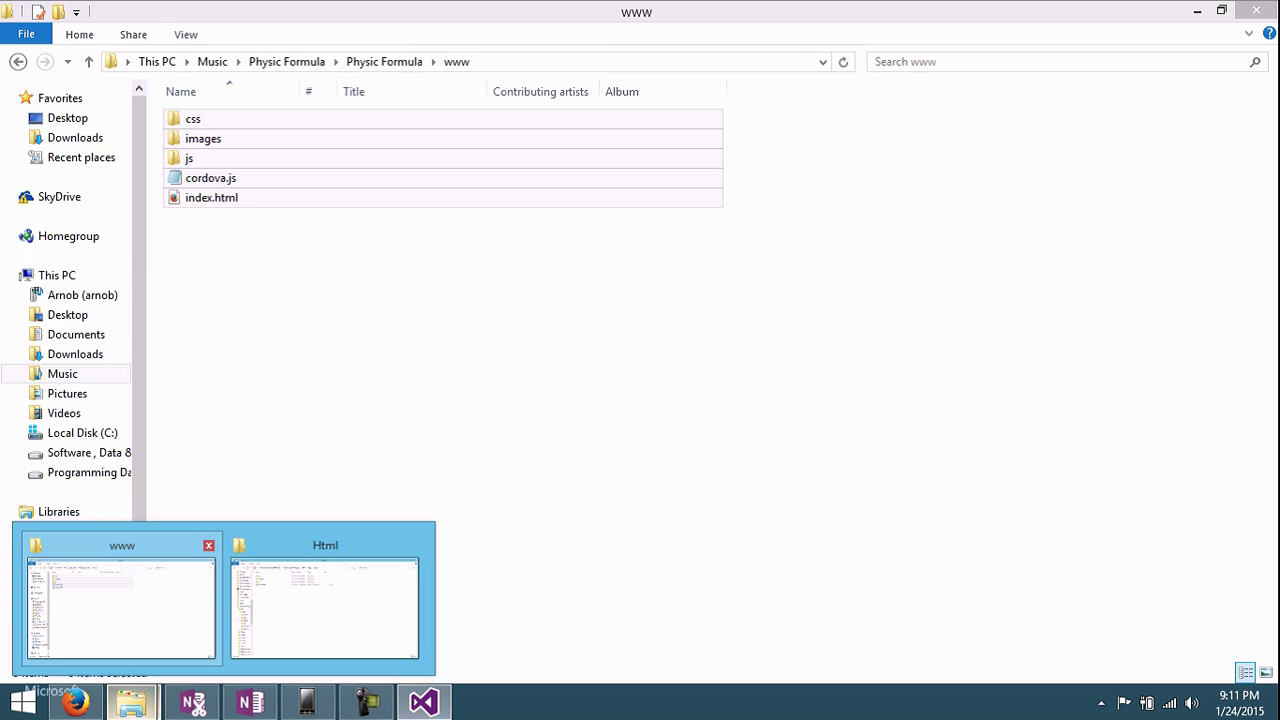
click(325, 608)
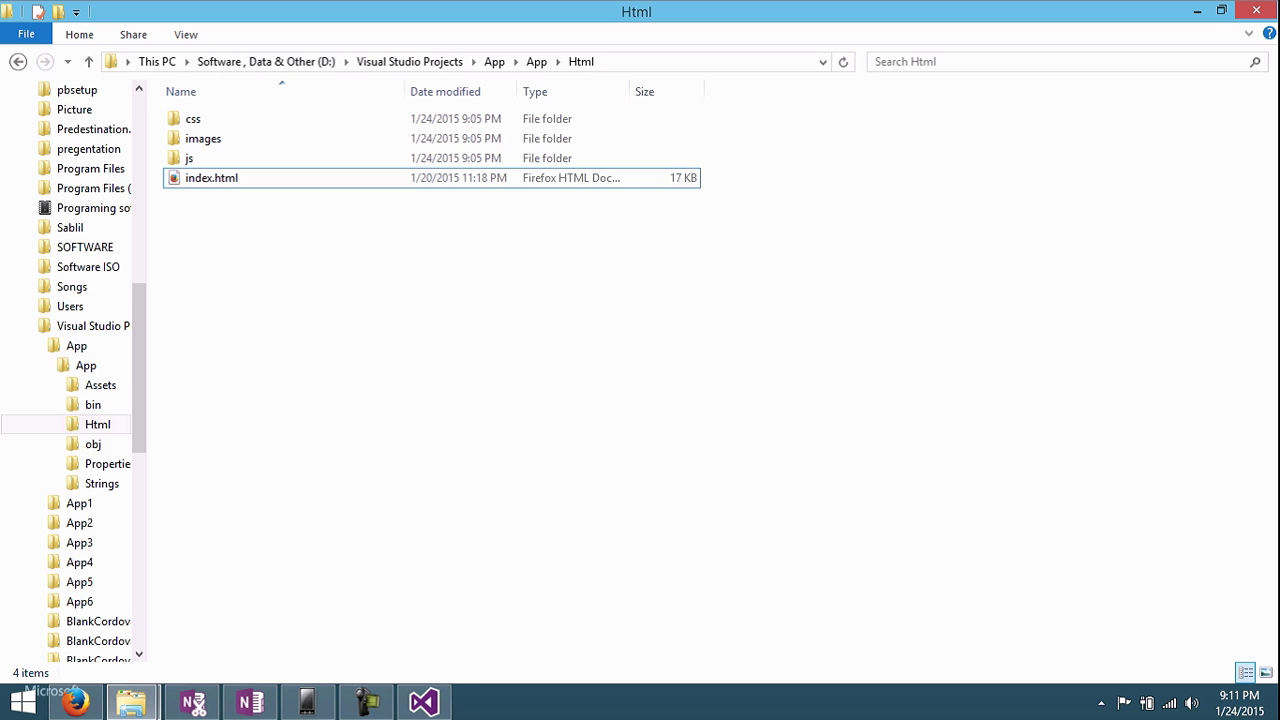
right_click(212, 182)
click(295, 256)
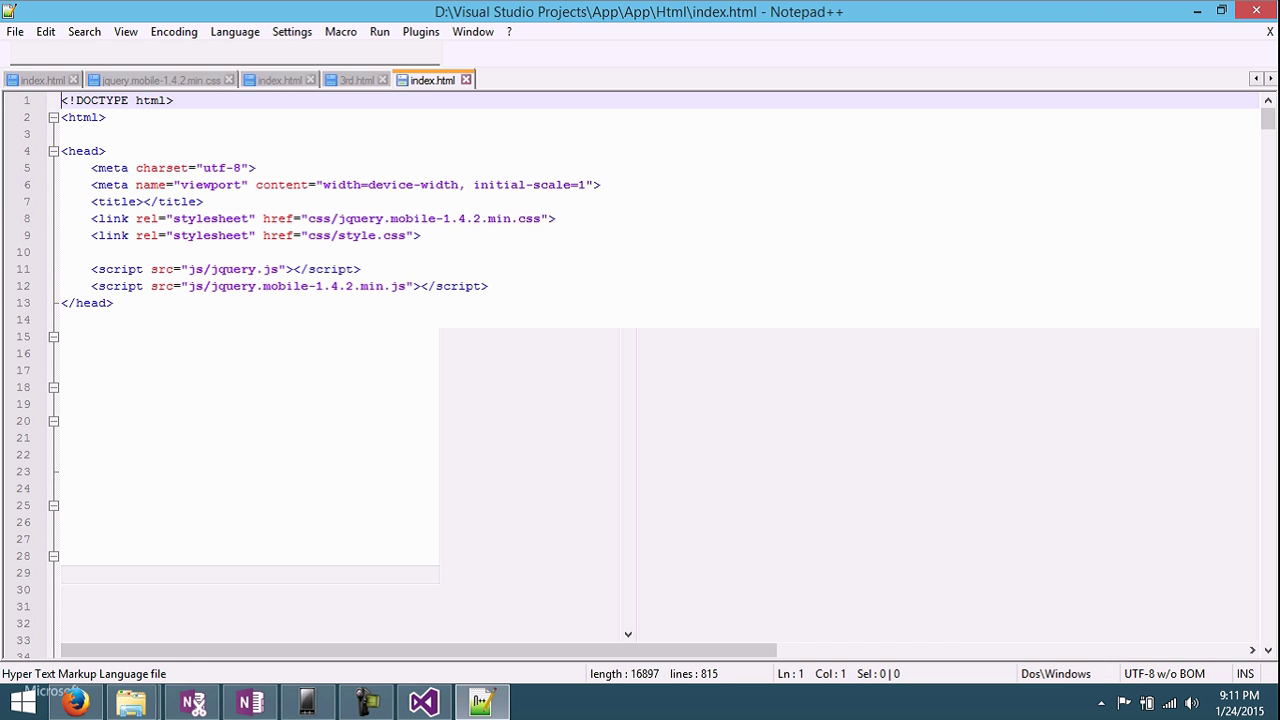
- Select the 'Physics Formulas' title on line 22, then hide Notepad++ and return to the manifest
scroll(640, 375, down, 3)
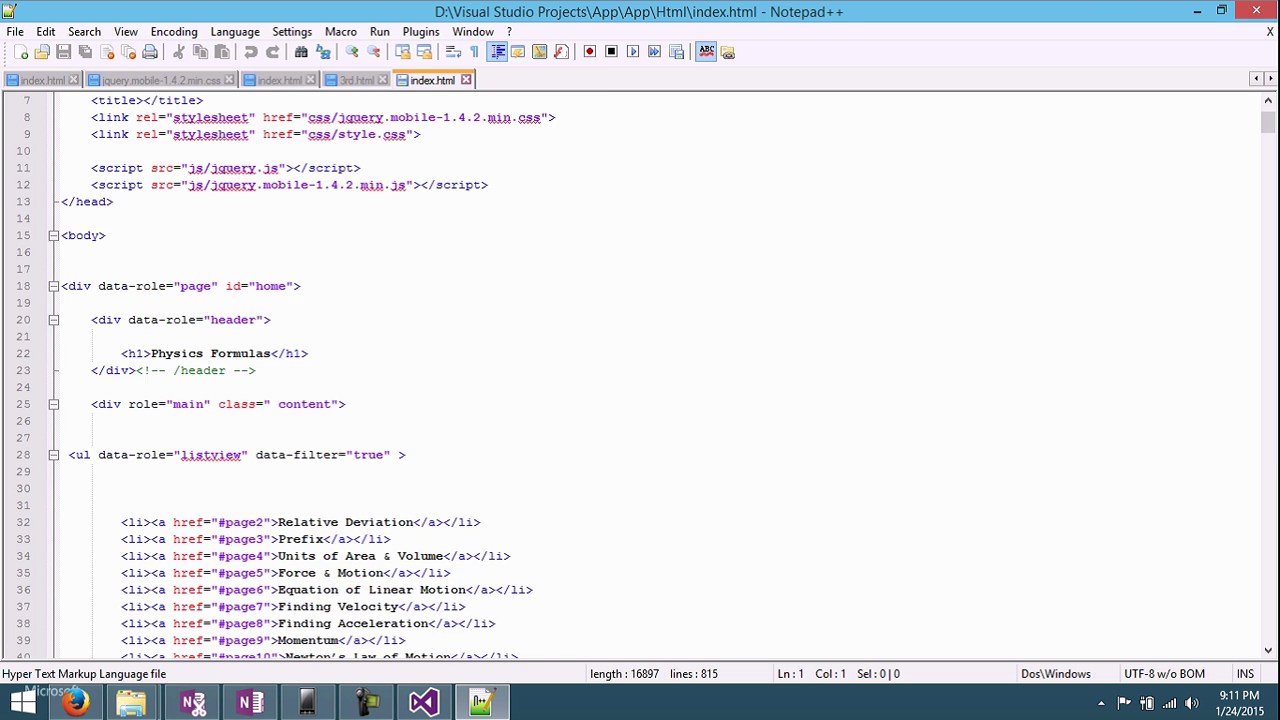
drag(151, 303, 271, 303)
key(ctrl+c)
click(1221, 10)
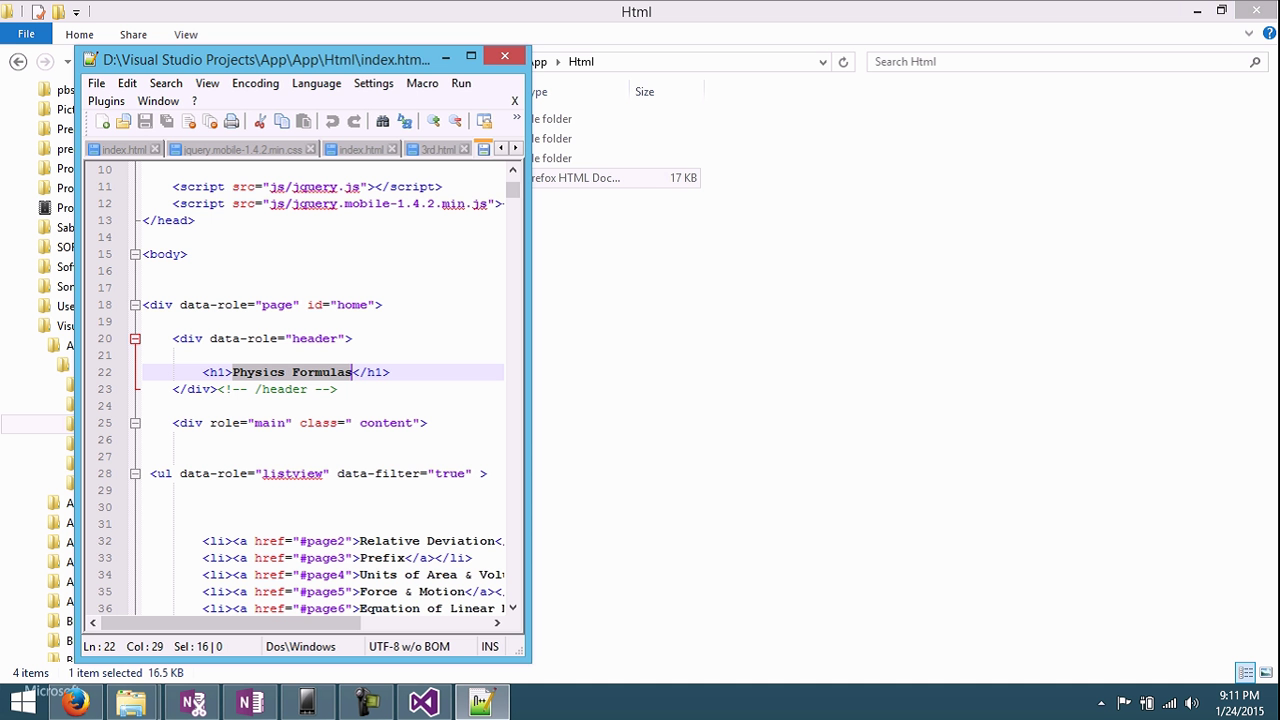
click(462, 56)
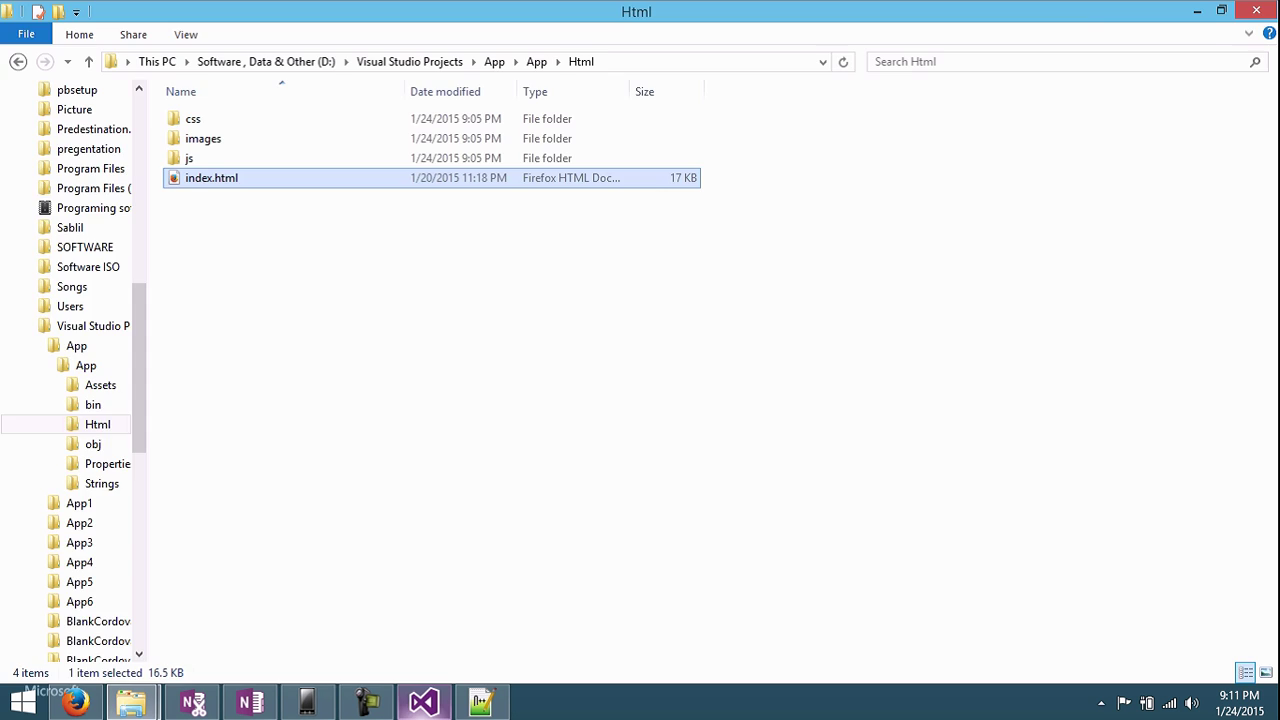
click(424, 702)
key(shift+Tab)
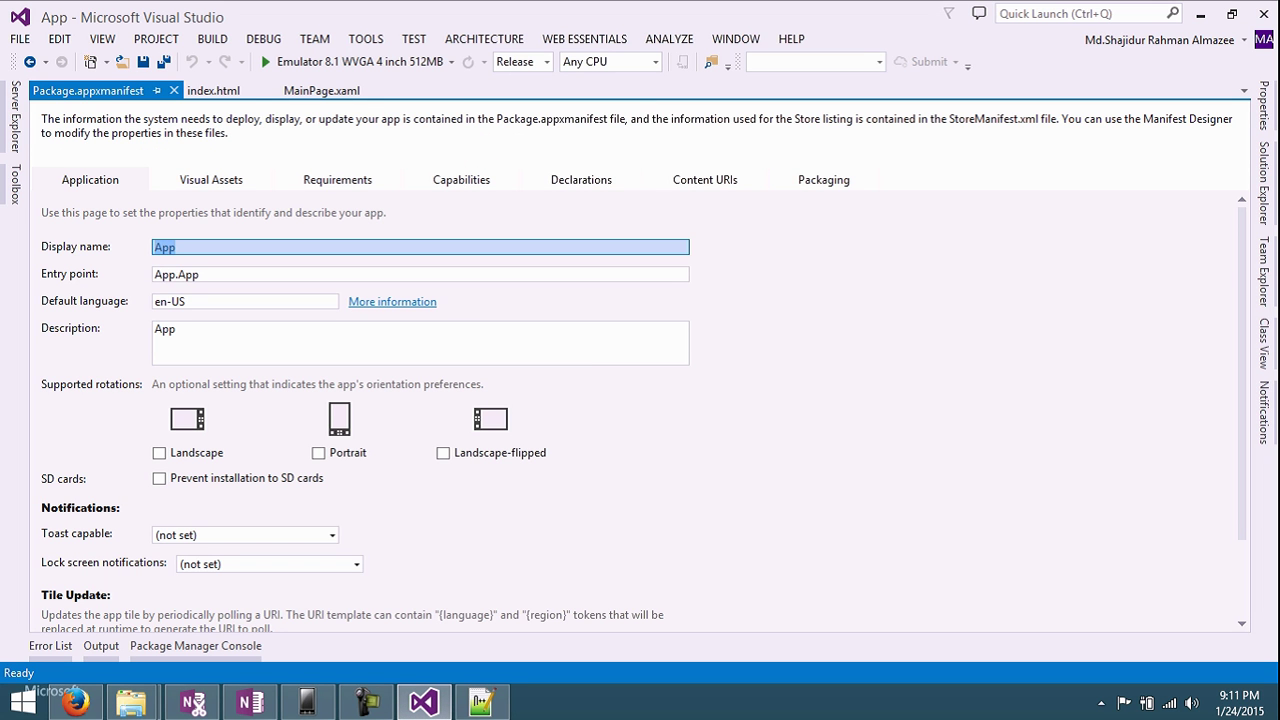
- Set the Display name to 'Physics Formulas' and the Entry point to PhysicsFormulas.App
text(Physics Formulas)
key(Tab)
key(Tab)
key(Tab)
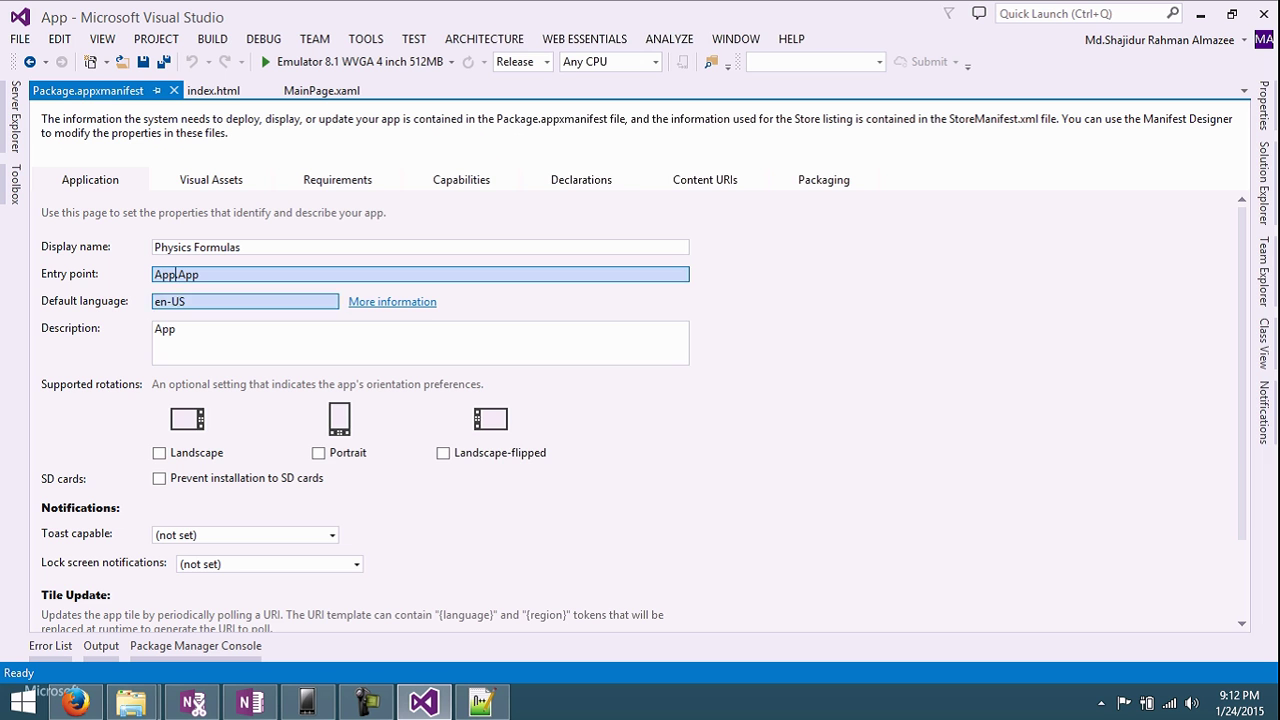
click(176, 274)
key(BackSpace)
key(BackSpace)
key(BackSpace)
key(ctrl+v)
key(Left)
key(Left)
key(Left)
key(Left)
key(Left)
key(BackSpace)
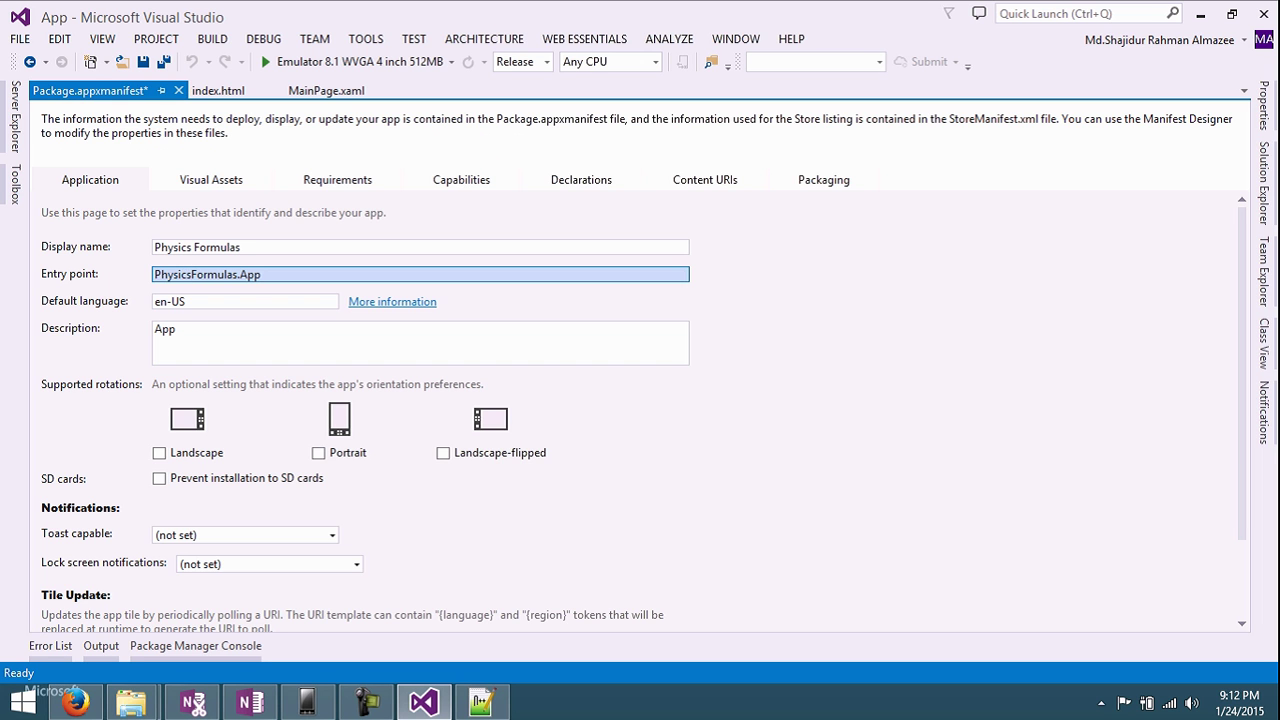
- Allow Portrait rotation and move to the Visual Assets page
click(318, 452)
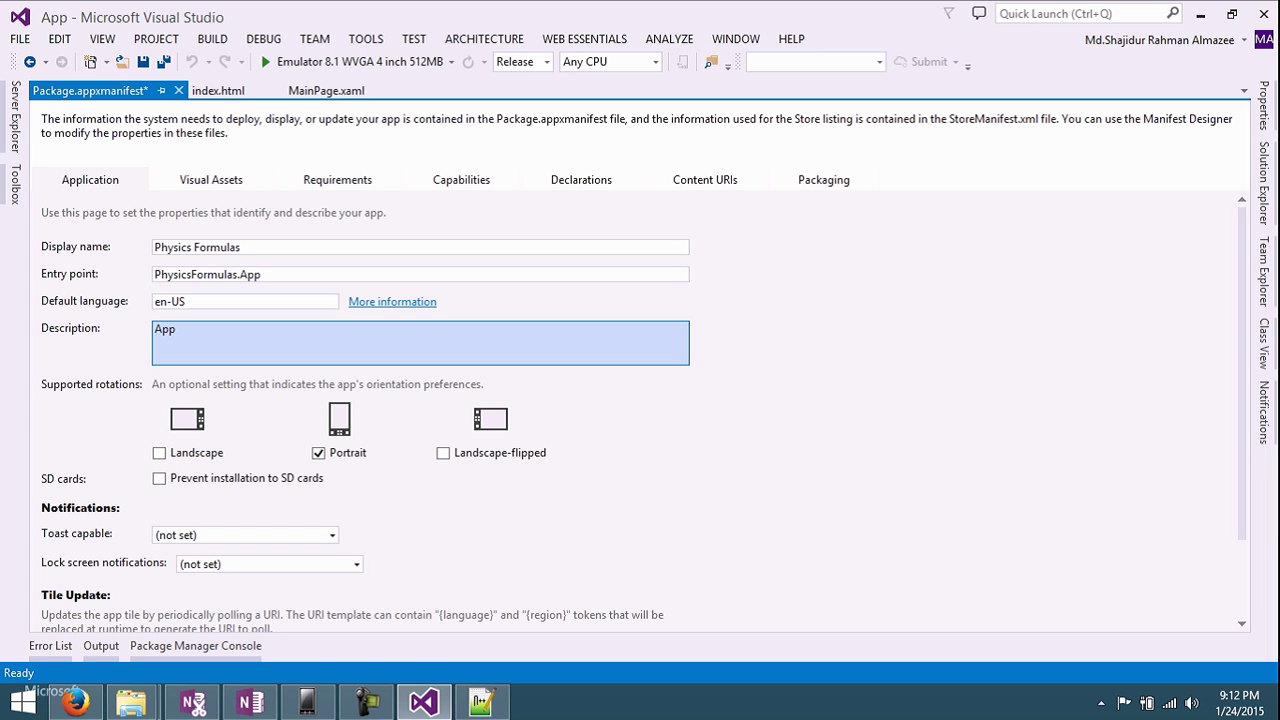
drag(178, 329, 154, 329)
click(211, 179)
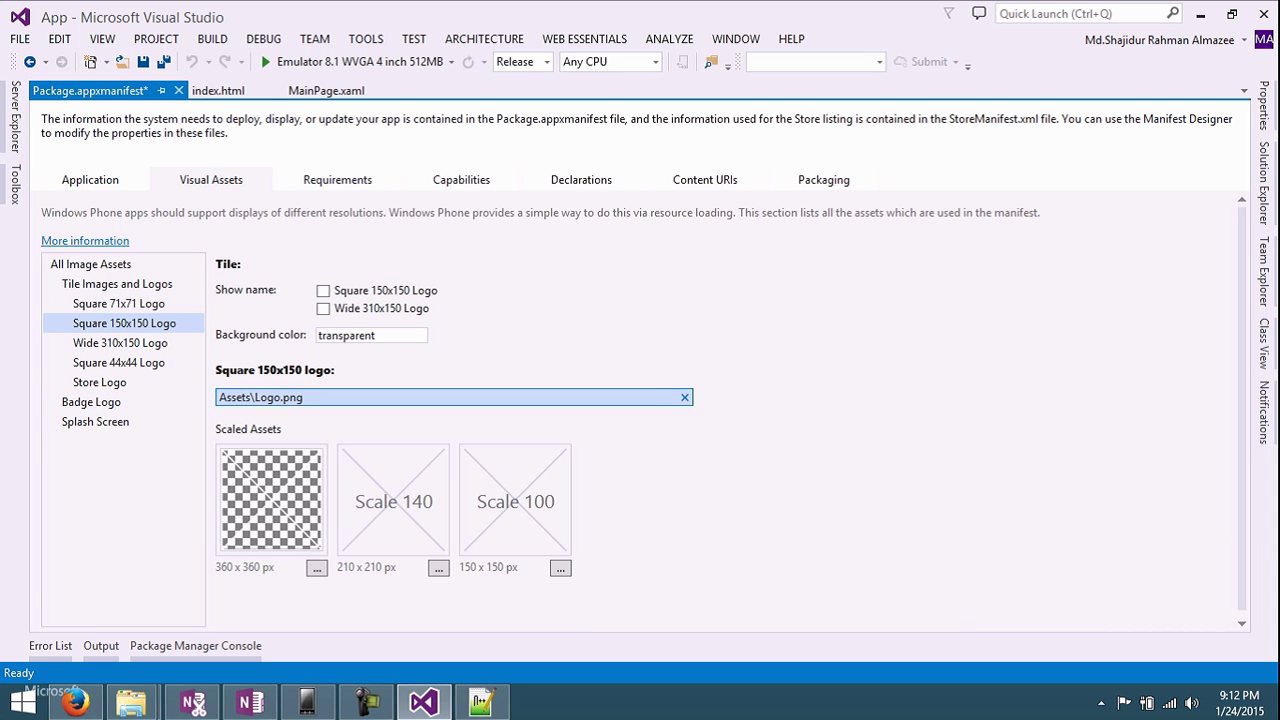
- Review the Splash Screen assets, then the Requirements, Capabilities, Declarations, Content URIs and Packaging pages
click(95, 421)
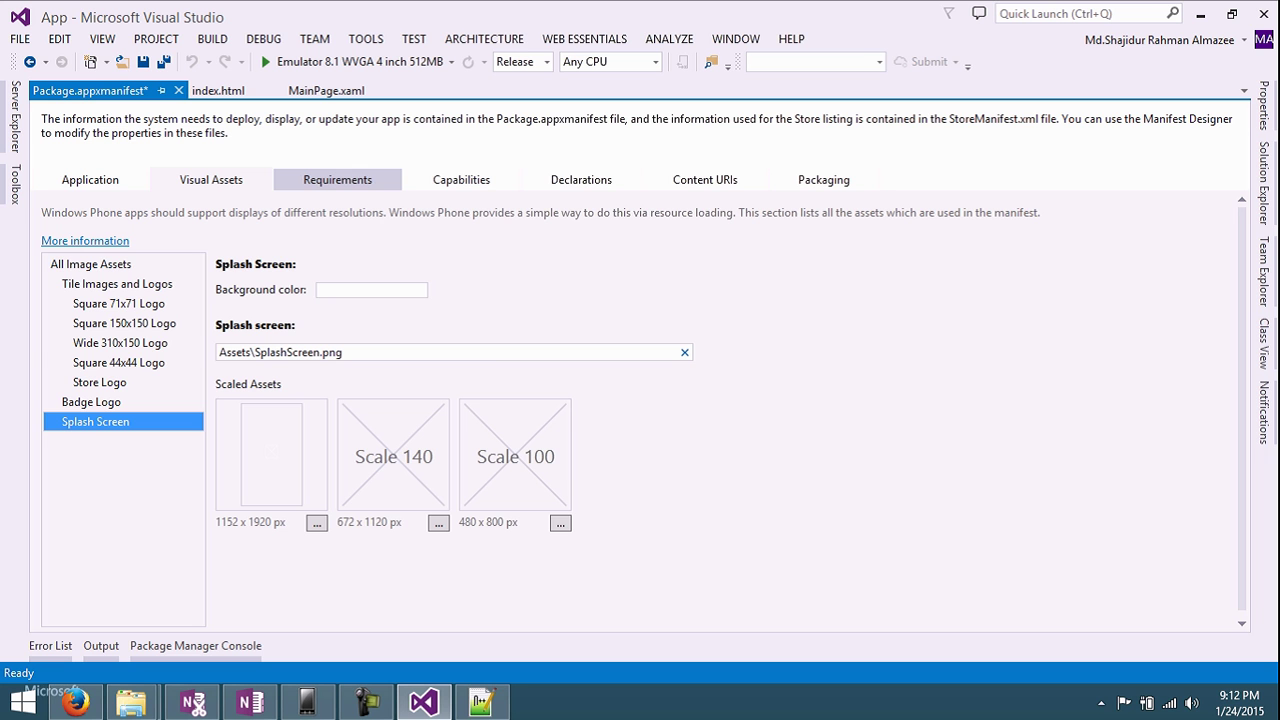
click(337, 179)
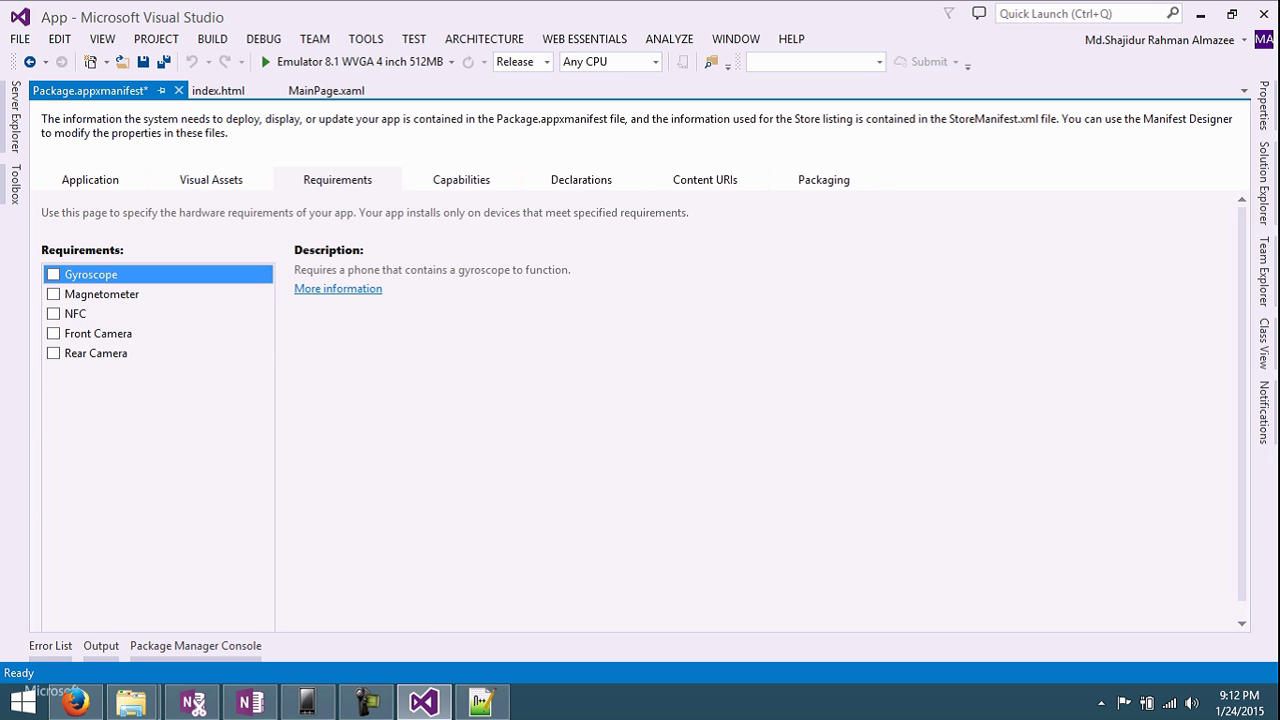
click(461, 179)
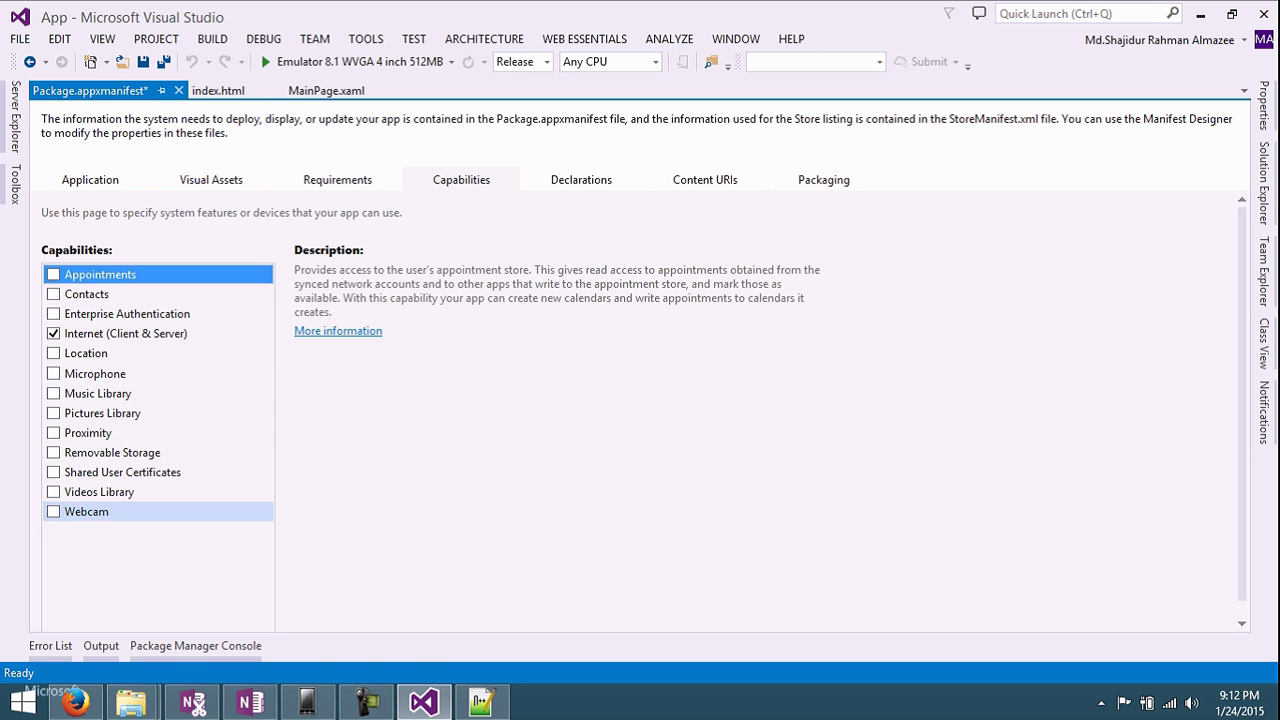
click(581, 179)
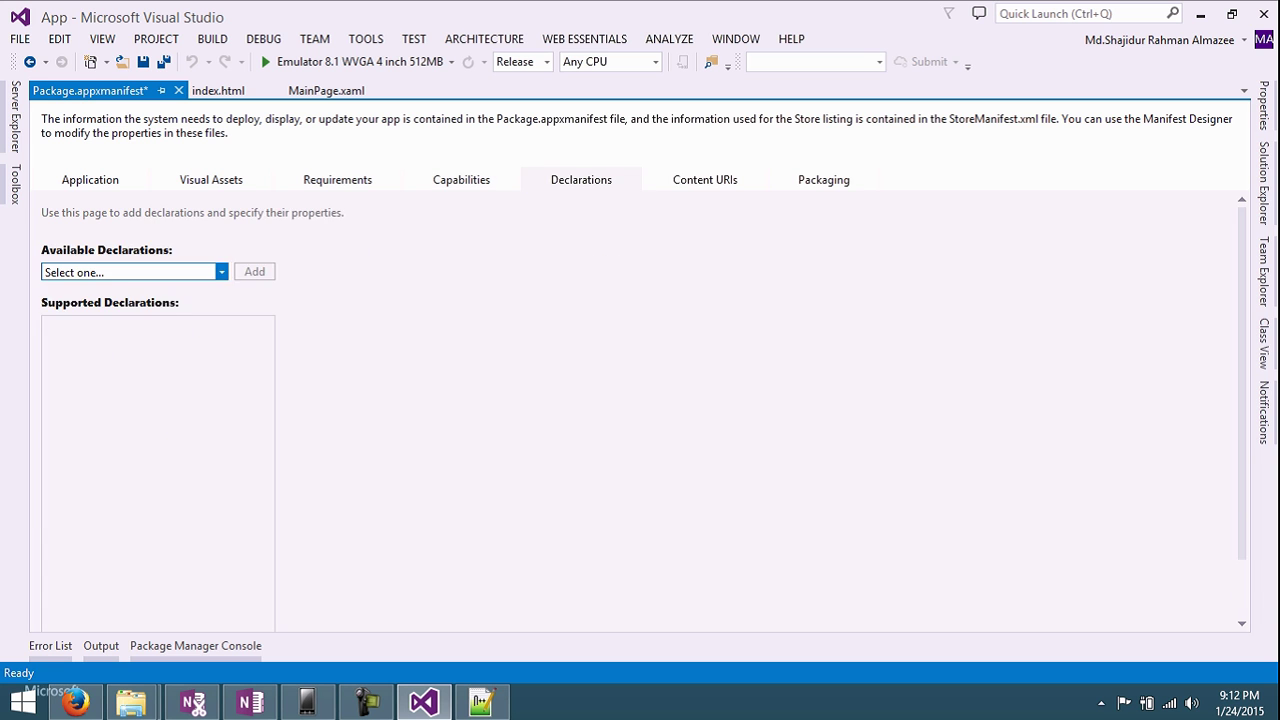
click(705, 179)
click(823, 179)
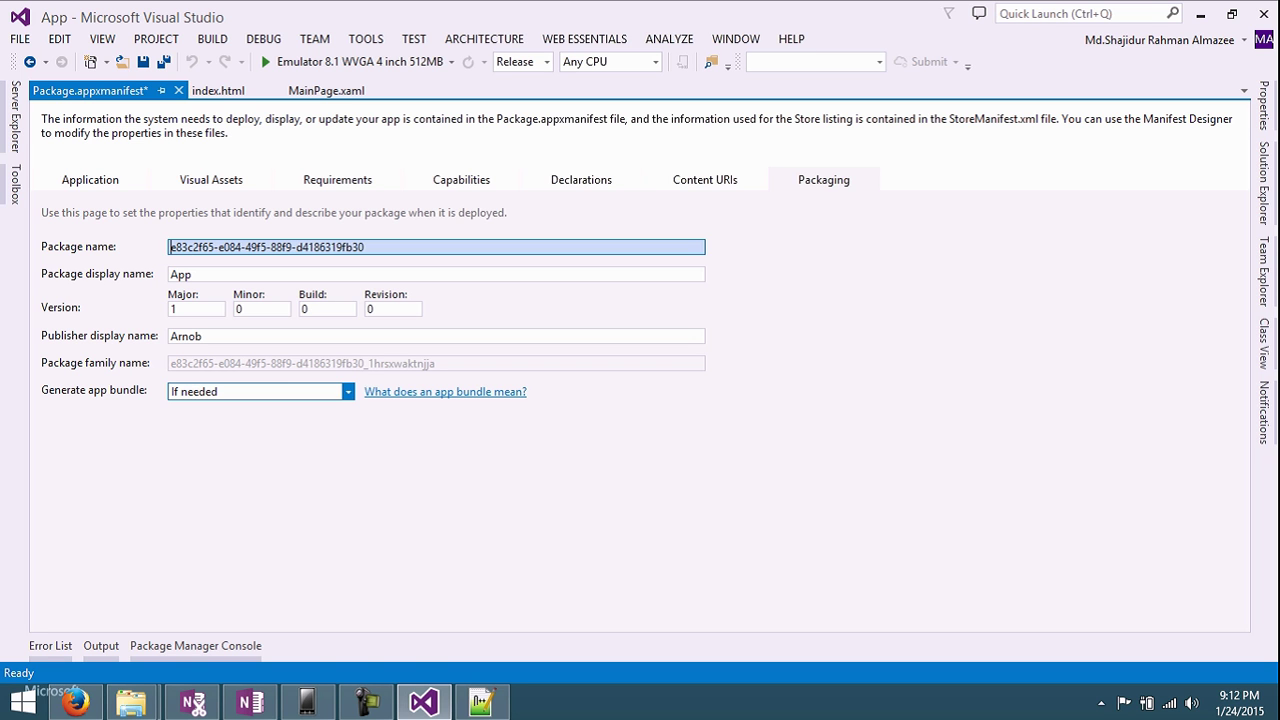
- Edit the Major and Minor version fields, keeping the package version at 1.0.0.0
click(262, 309)
double_click(197, 309)
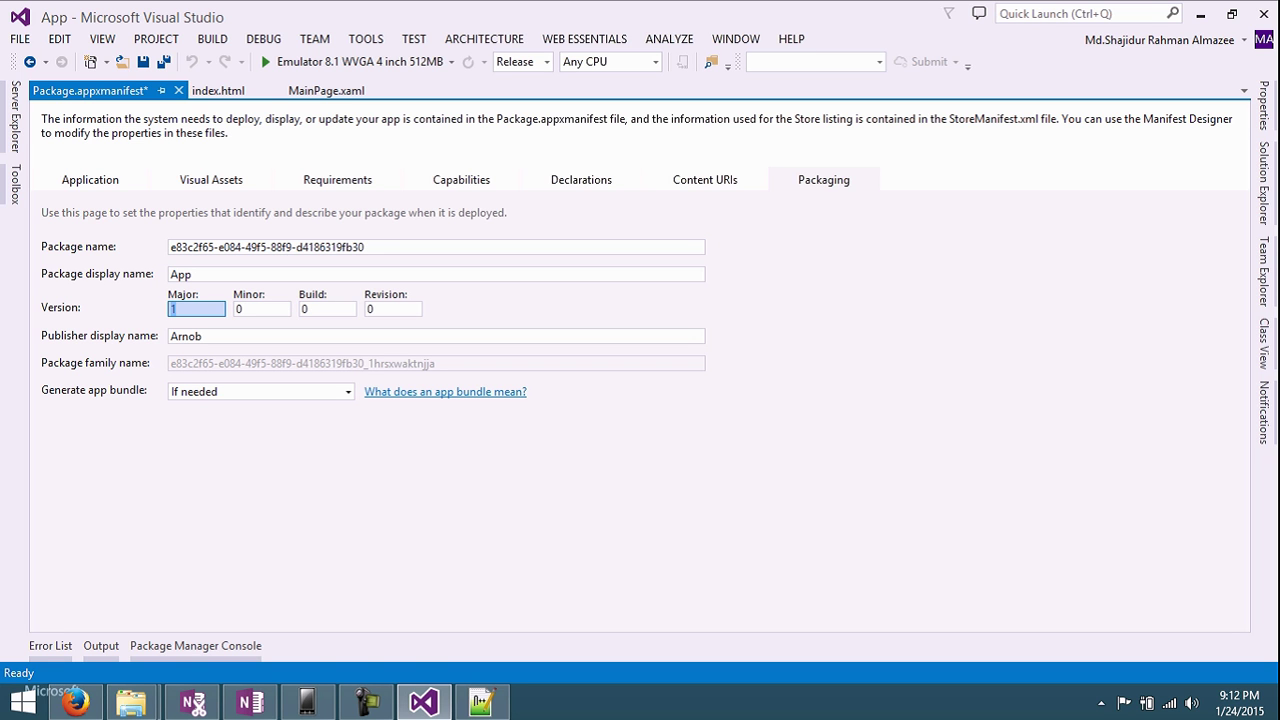
text(2)
key(BackSpace)
text(1)
double_click(372, 309)
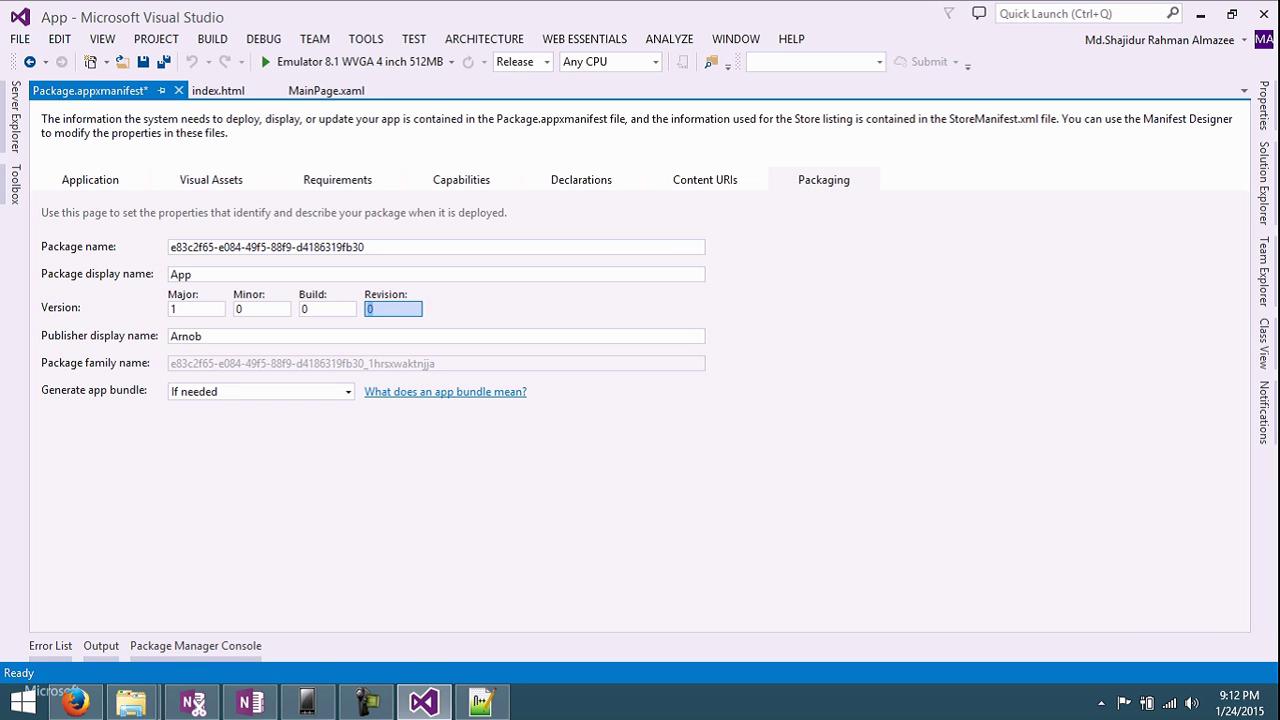
double_click(245, 309)
text(2)
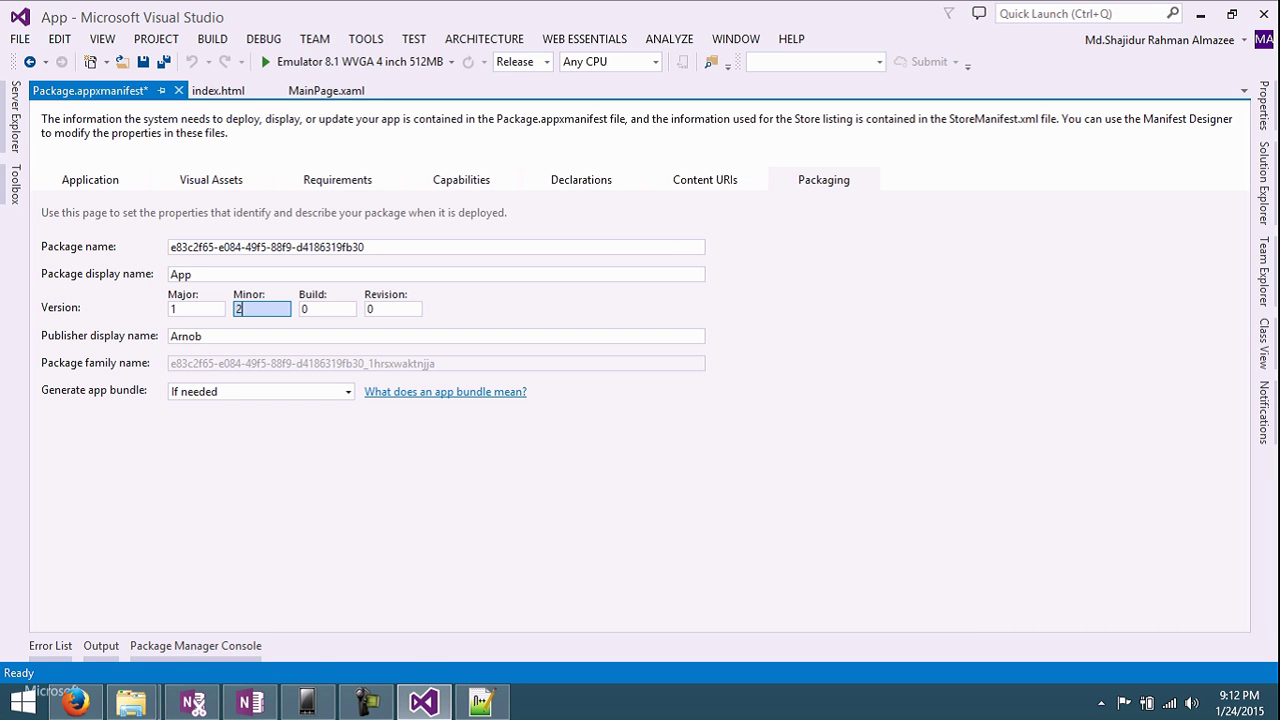
key(BackSpace)
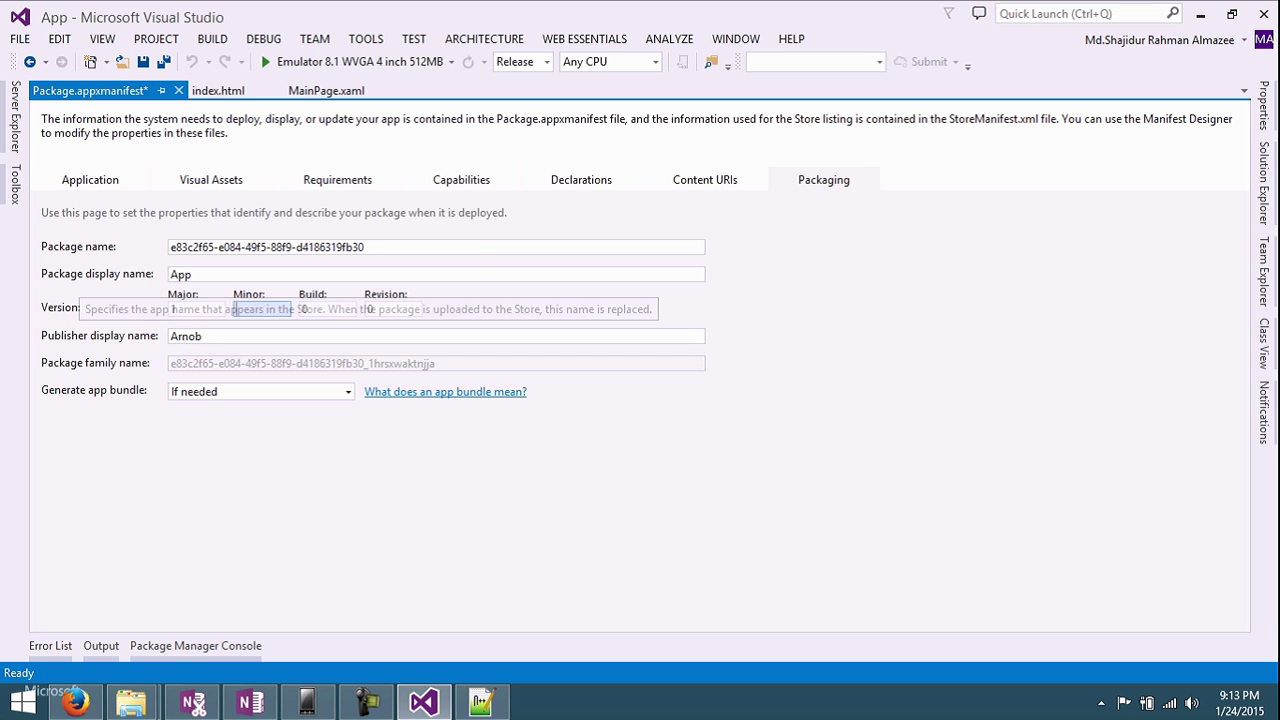
- Replace the package display name App with PhysicsFormulas and restore the Minor version to 0
double_click(182, 274)
key(ctrl+v)
key(Tab)
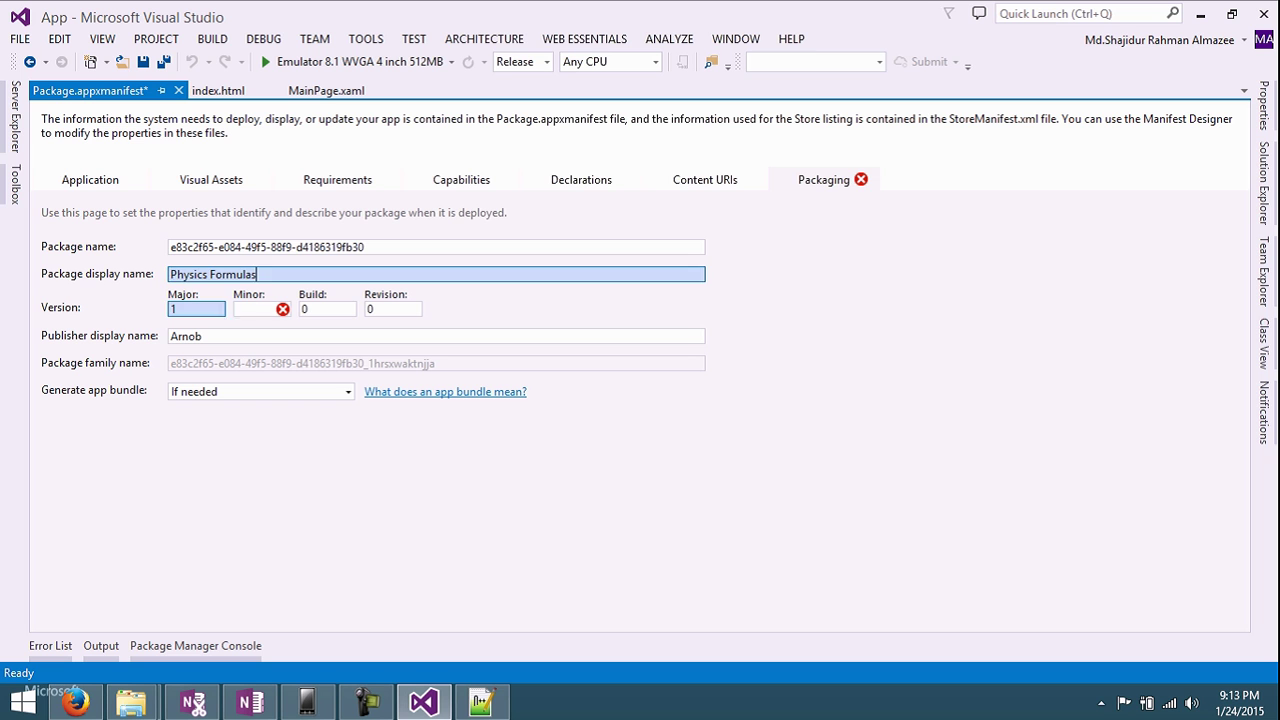
key(Tab)
text(0)
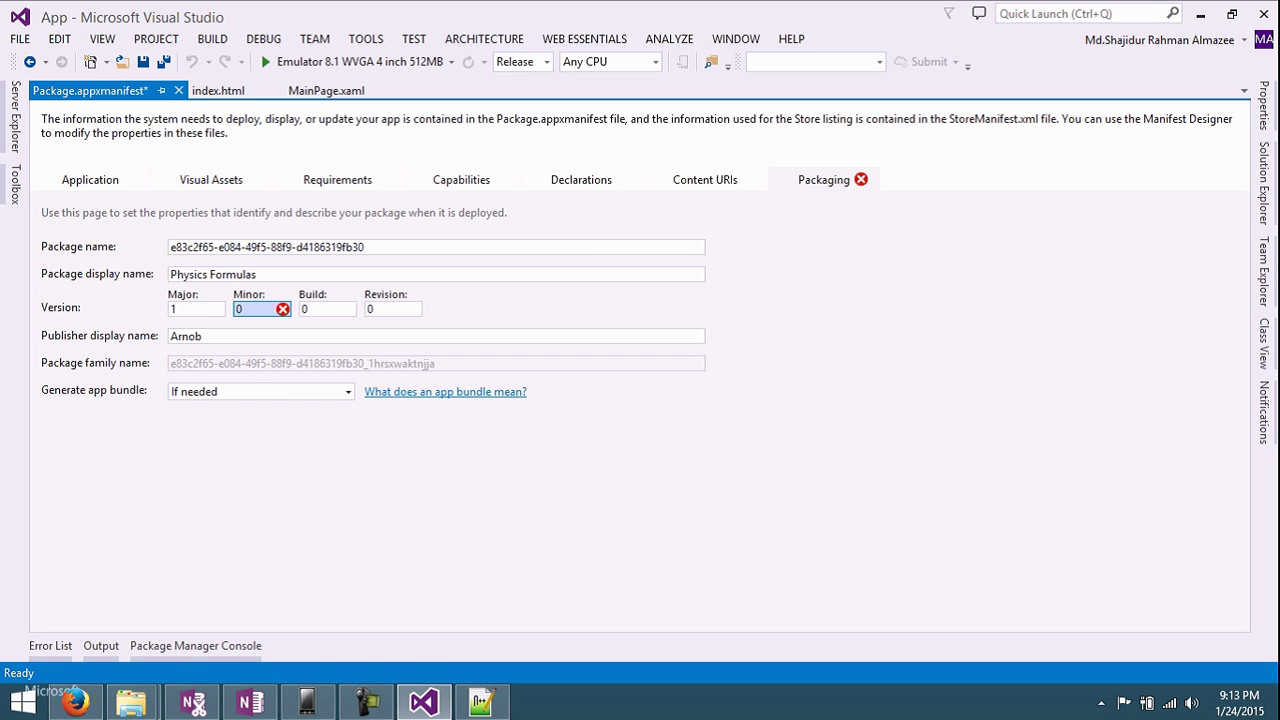
click(210, 274)
key(BackSpace)
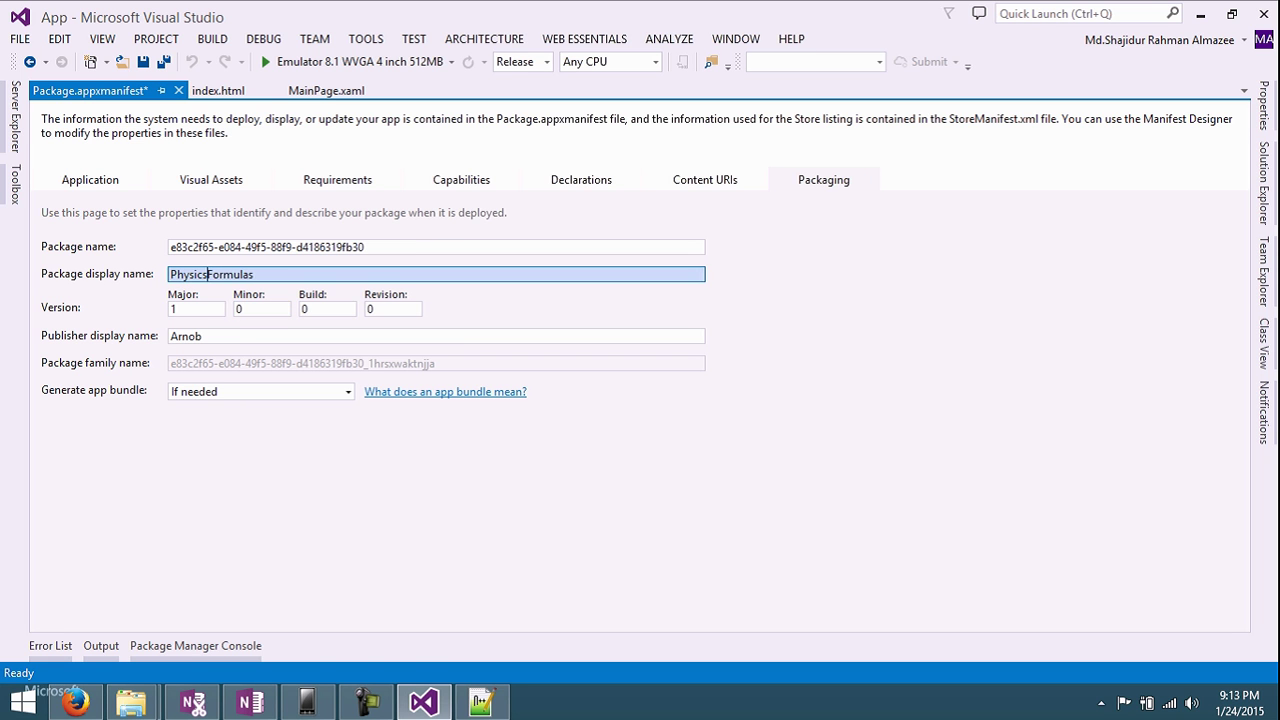
key(Tab)
key(Tab)
click(207, 274)
- Return to the Application settings page and review its fields
click(90, 180)
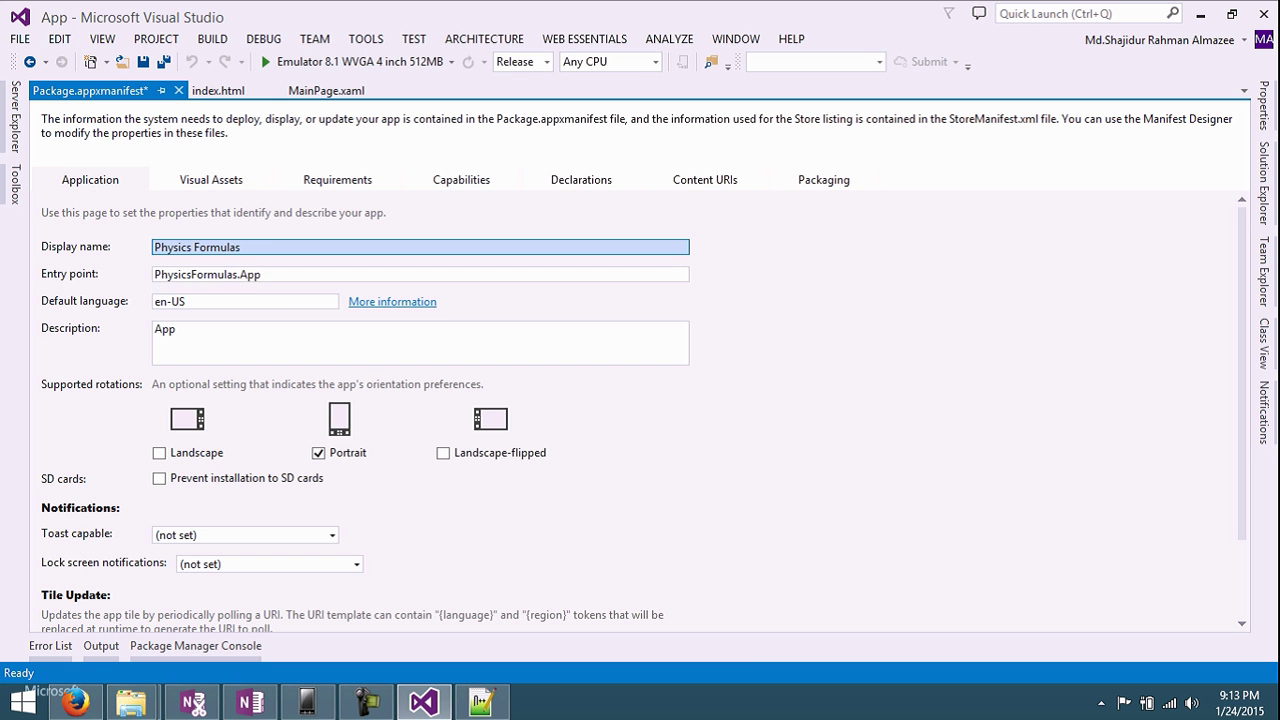
key(Tab)
key(Tab)
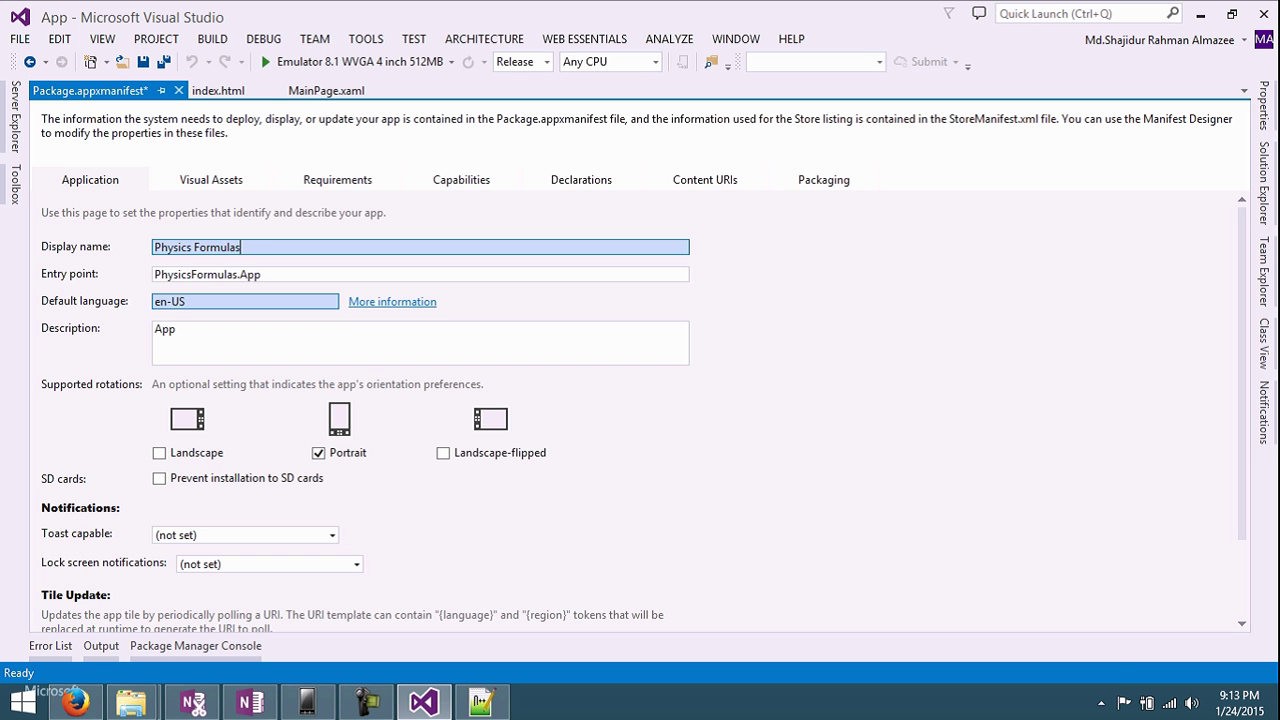
scroll(640, 400, down, 2)
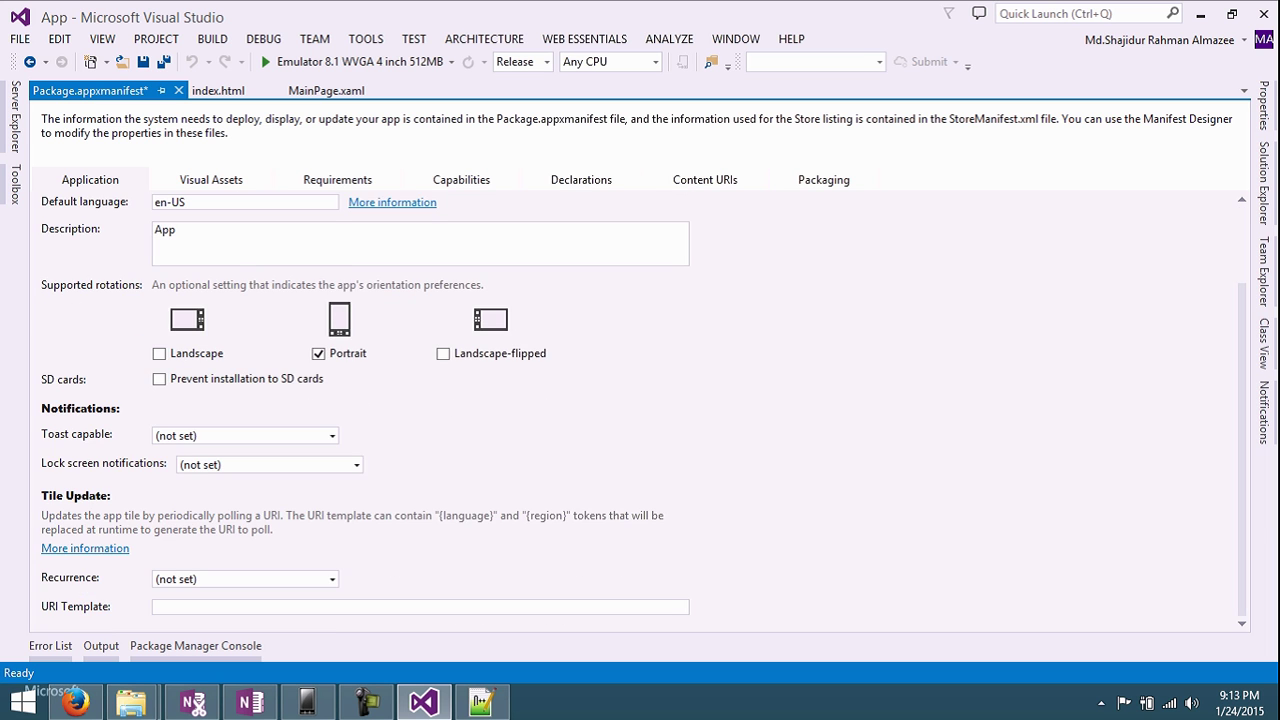
scroll(270, 464, up, 2)
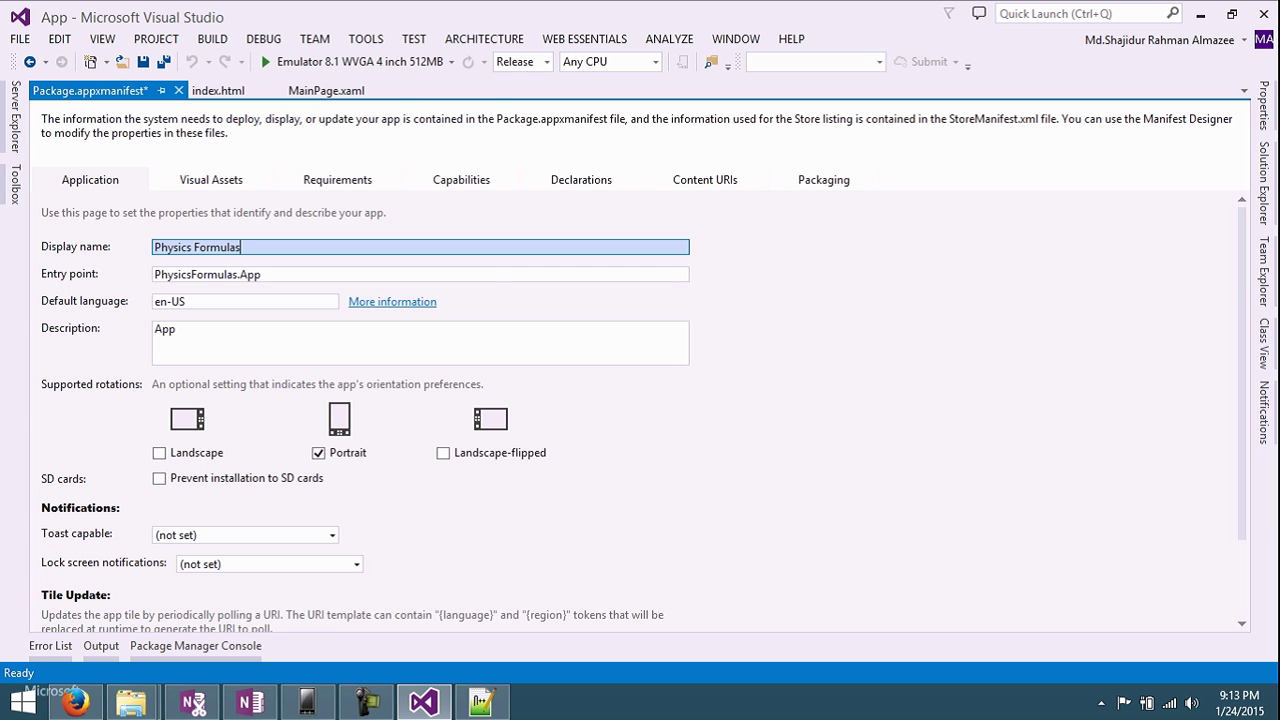
click(212, 38)
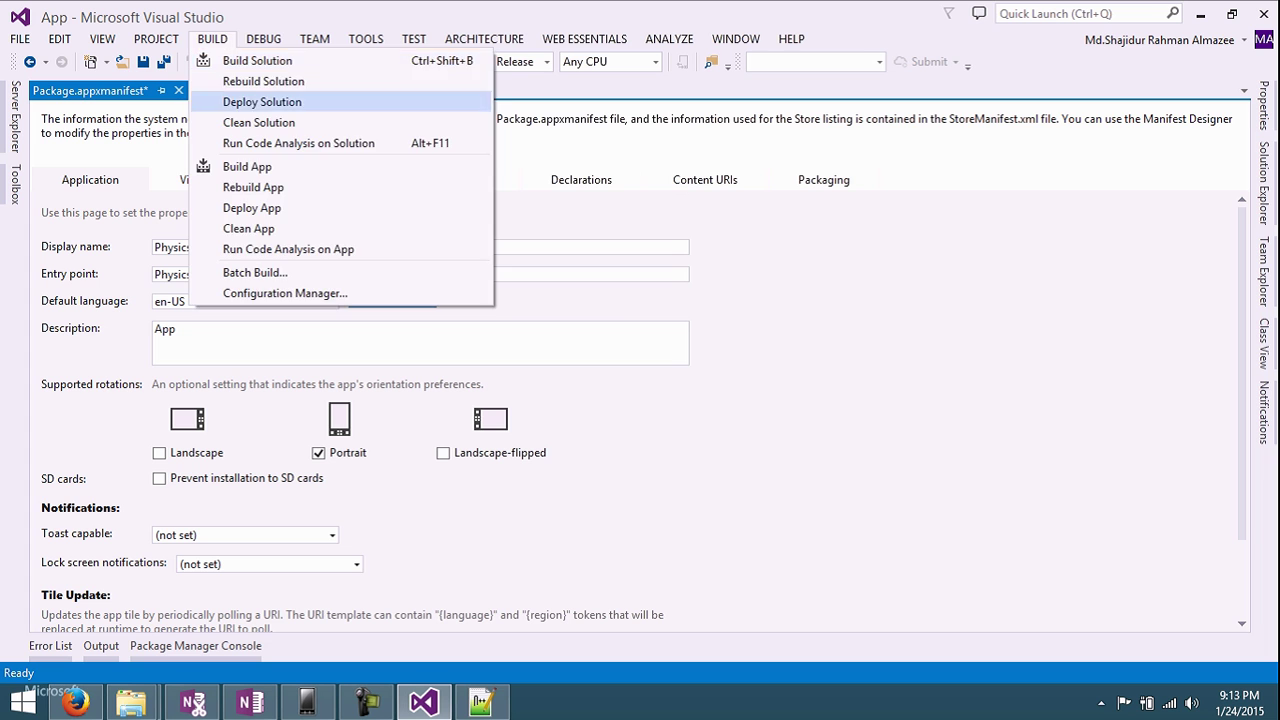
- Build the solution in Release, confirm 1 succeeded and 0 failed, then hide the Output log
click(300, 103)
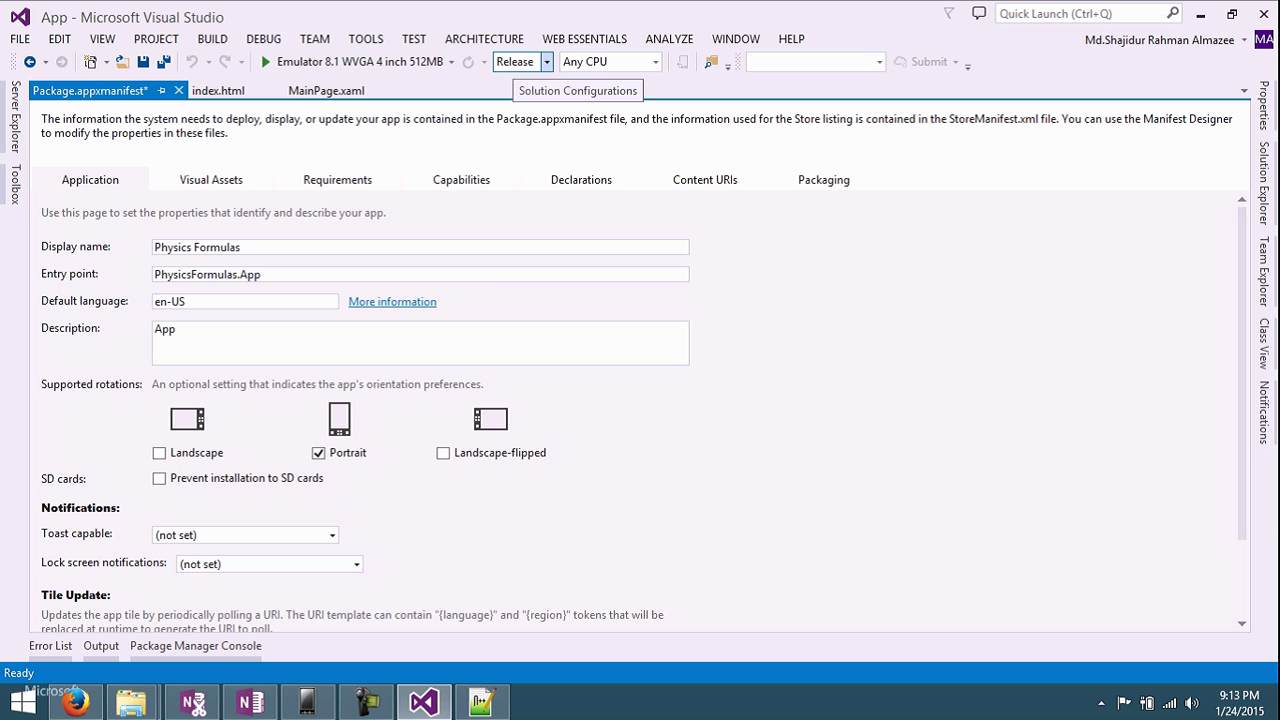
click(212, 38)
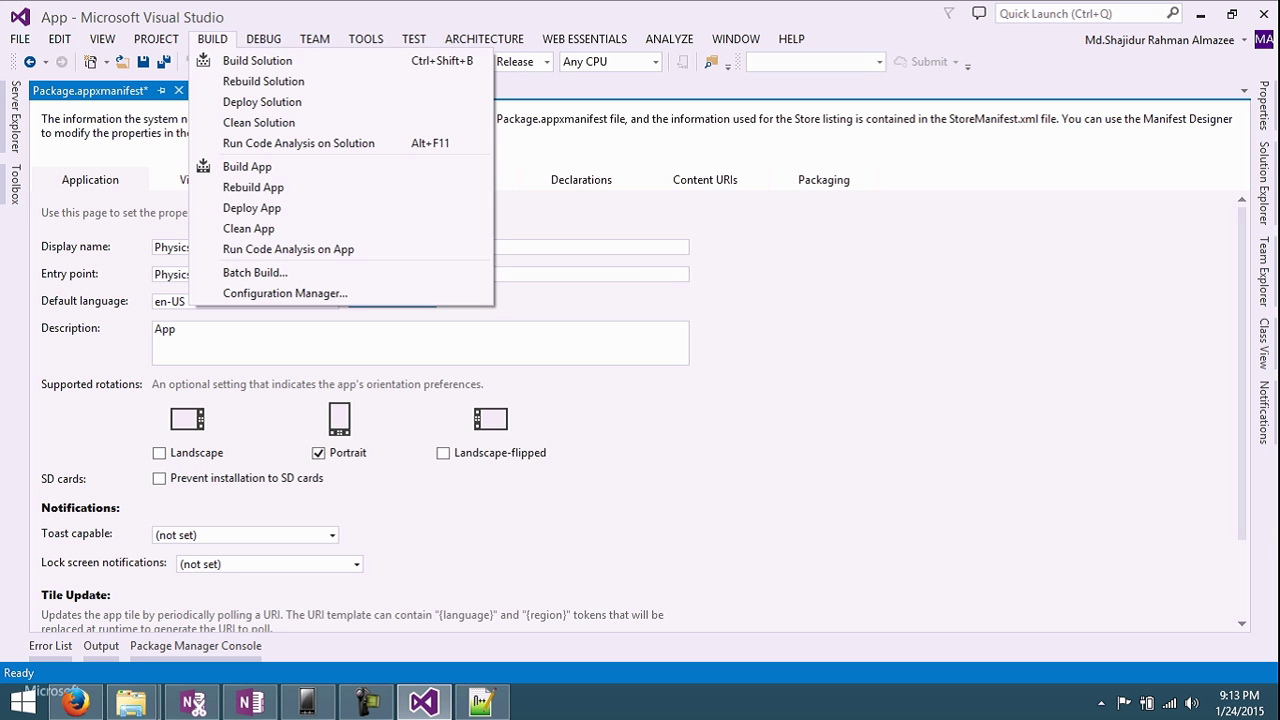
click(257, 60)
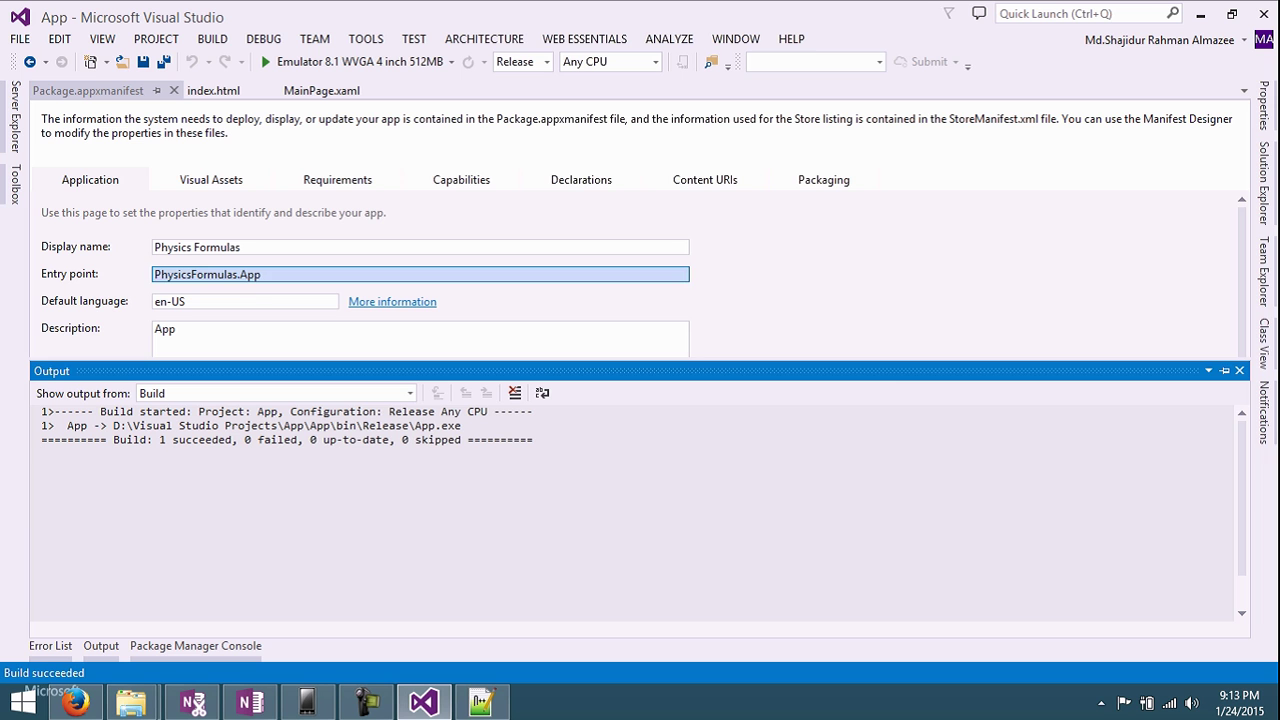
click(42, 453)
drag(153, 440, 238, 440)
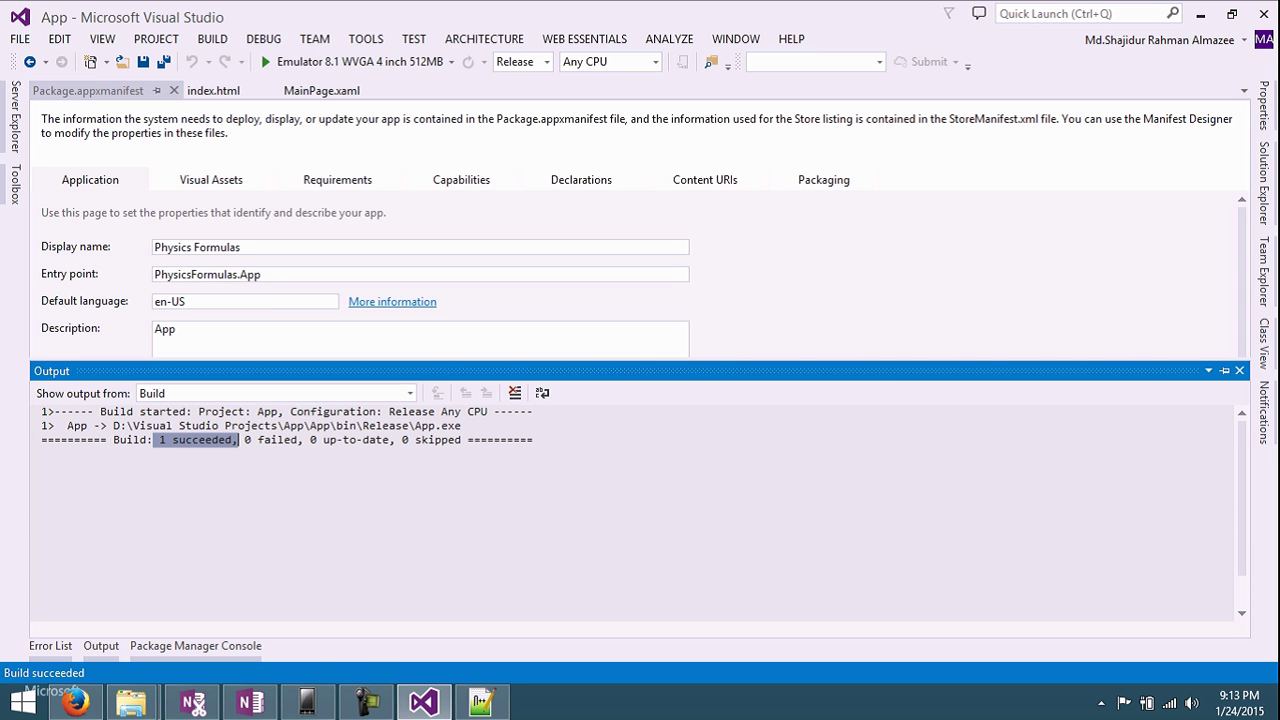
key(Escape)
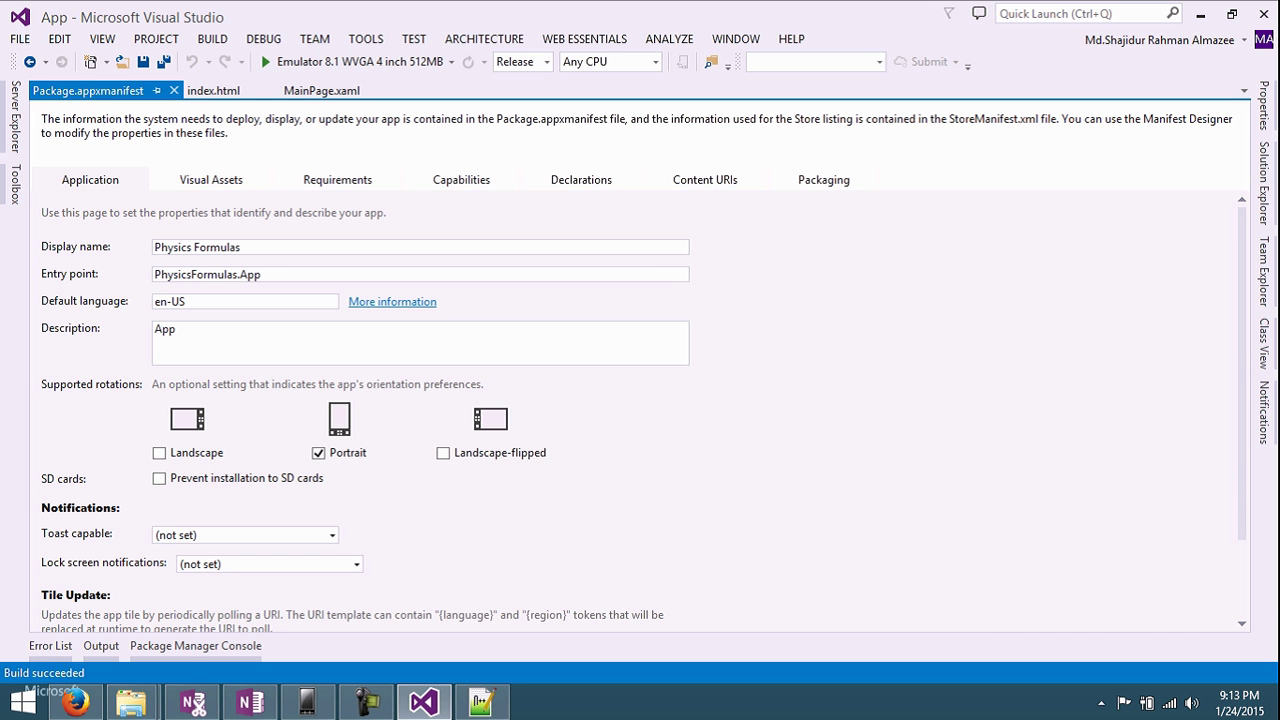
- Show Solution Explorer and expand the bin folder to inspect its Release and Debug subfolders
click(1264, 185)
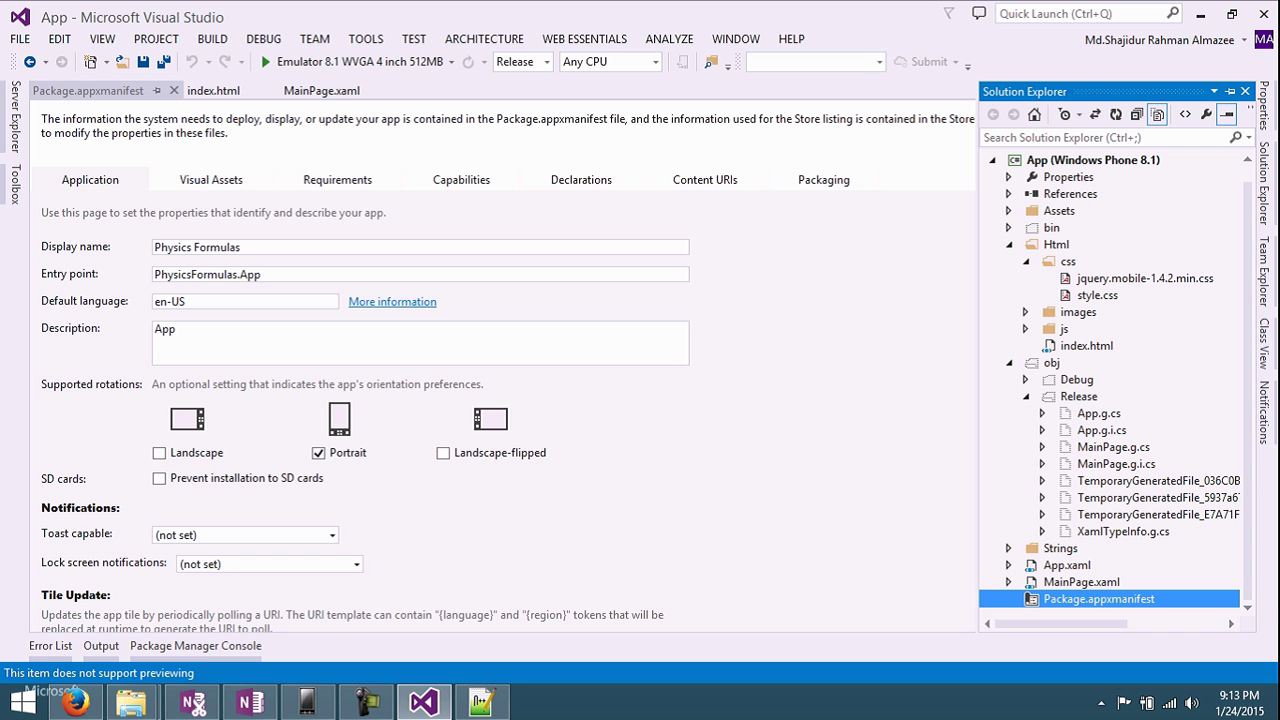
click(1009, 211)
click(1009, 211)
click(1009, 228)
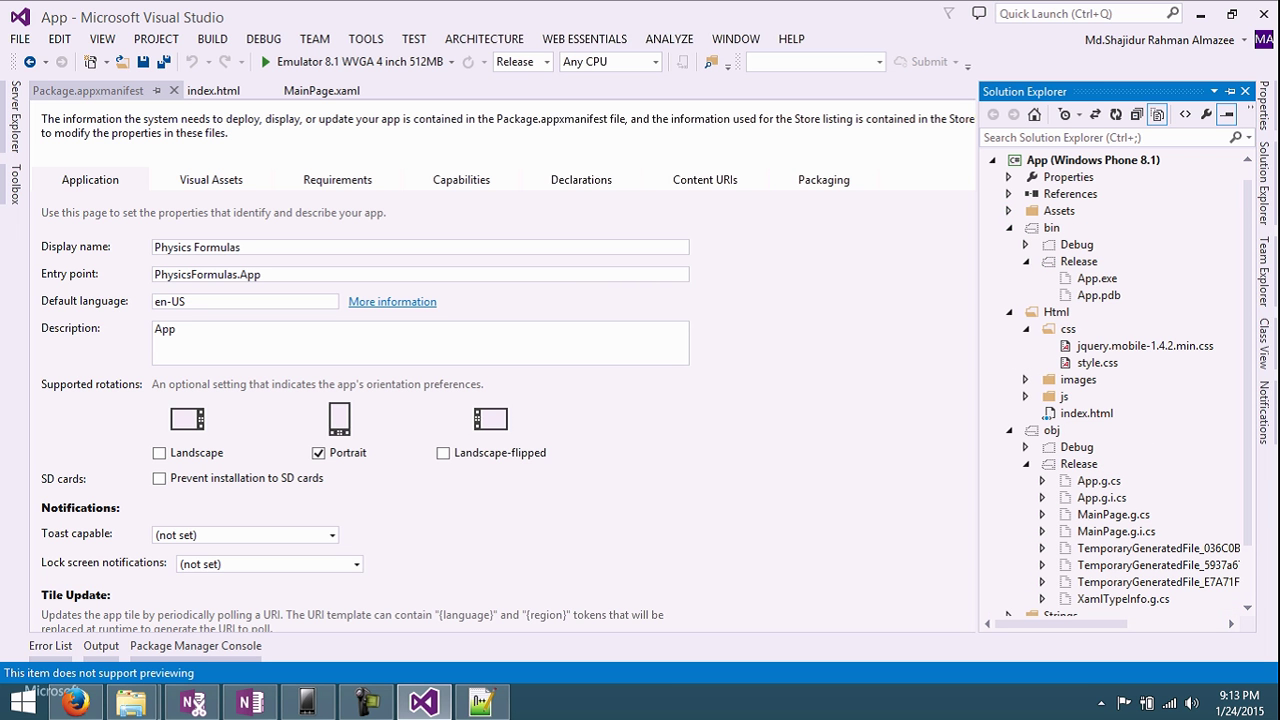
click(1026, 262)
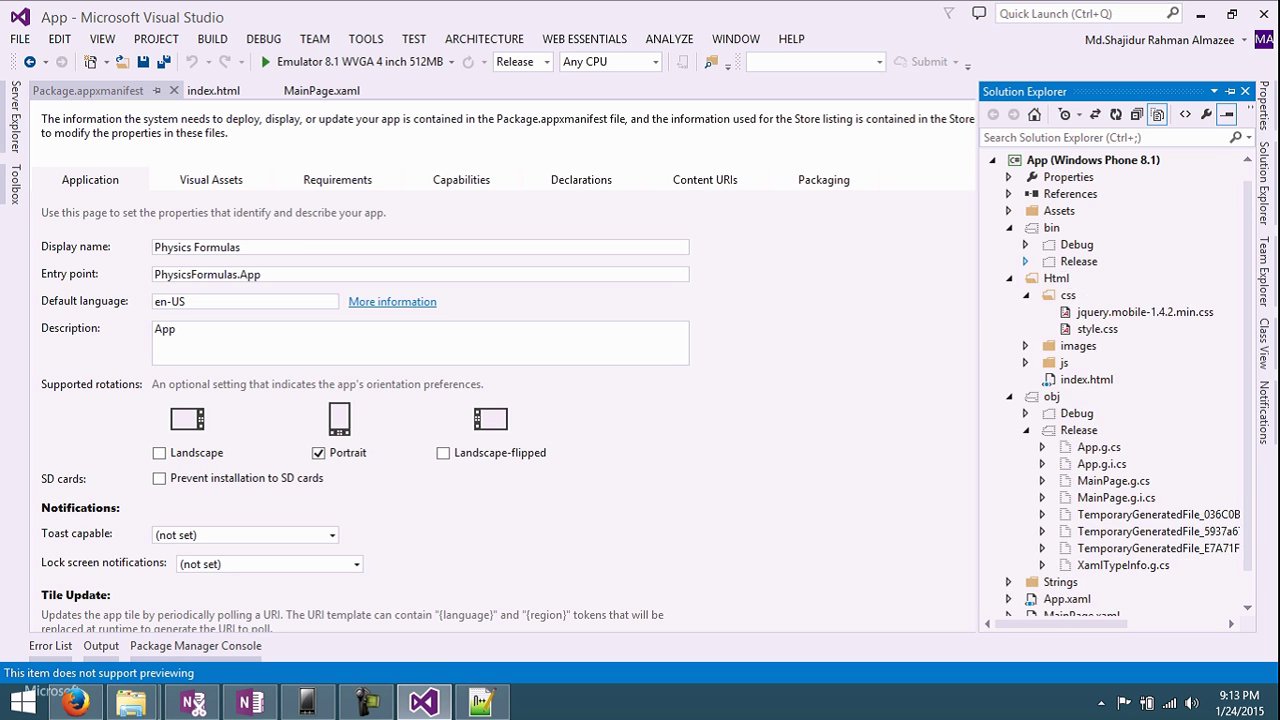
click(1025, 261)
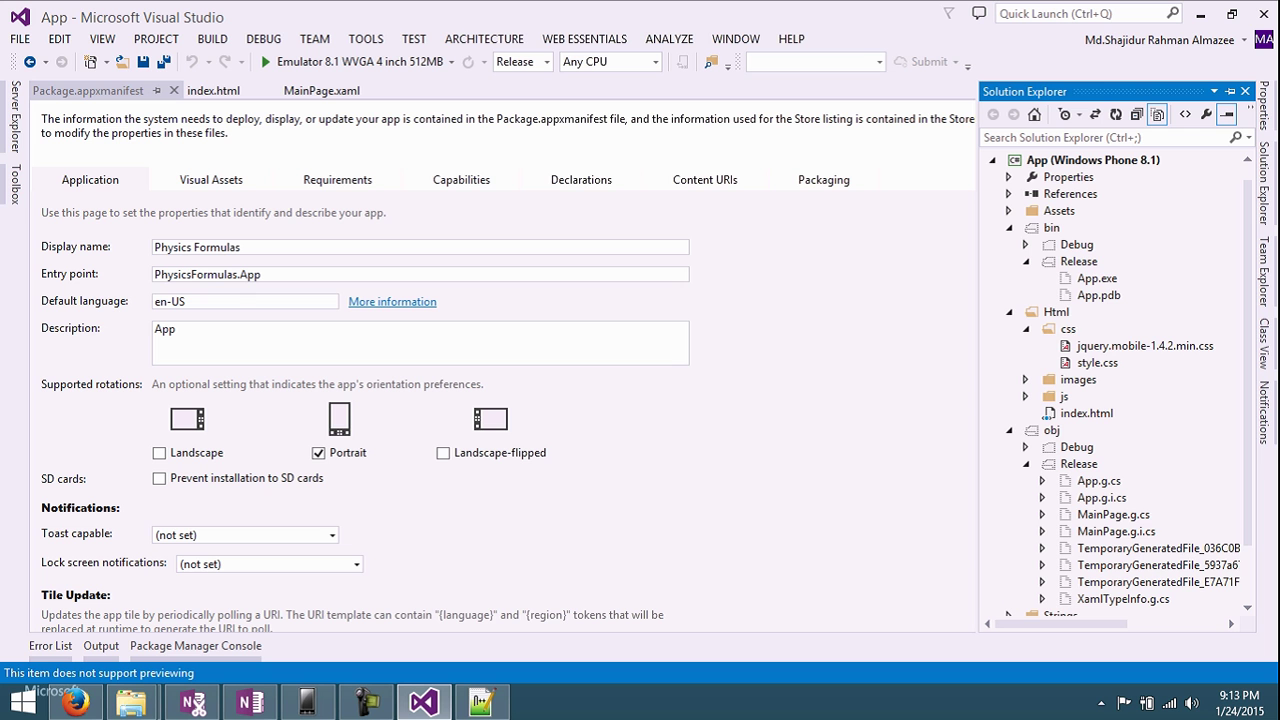
click(1025, 244)
click(1025, 244)
- Open the bin folder in File Explorer and enter its Release folder
right_click(1050, 227)
click(874, 478)
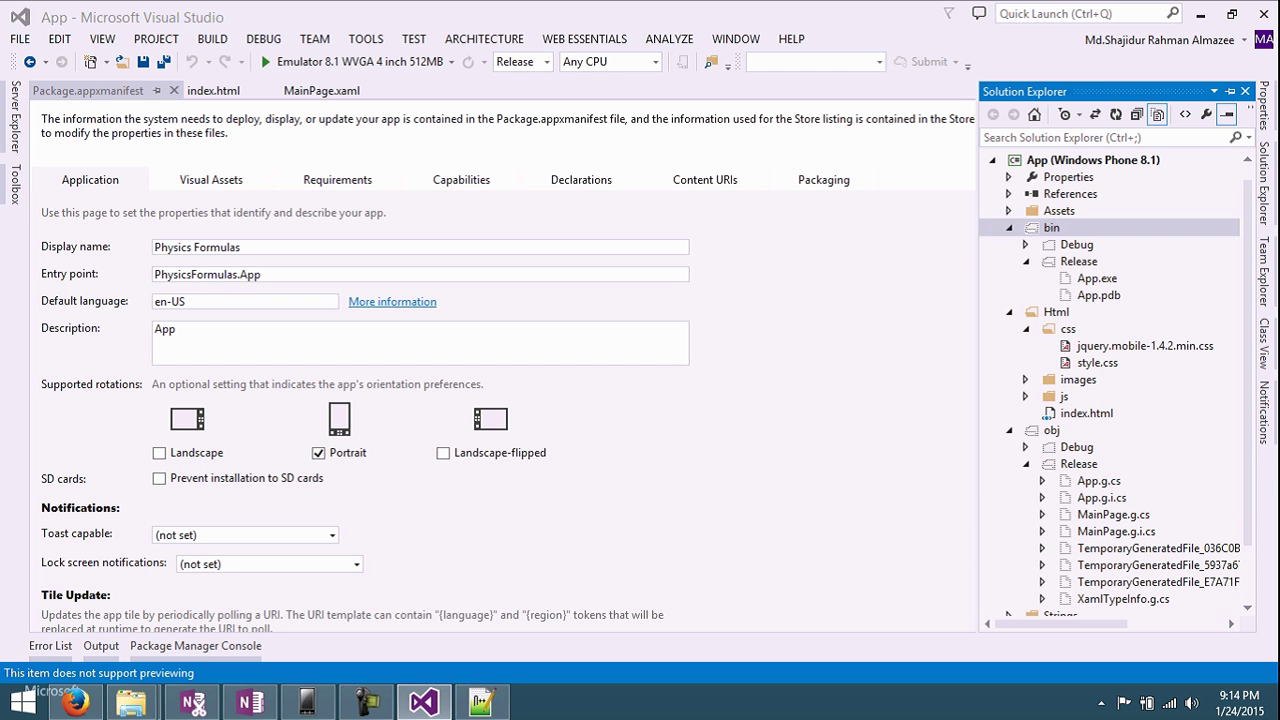
key(Up)
key(Up)
key(Down)
key(Down)
key(Return)
- Refresh the bin\Release folder listing and select App.build.appxrecipe
right_click(289, 331)
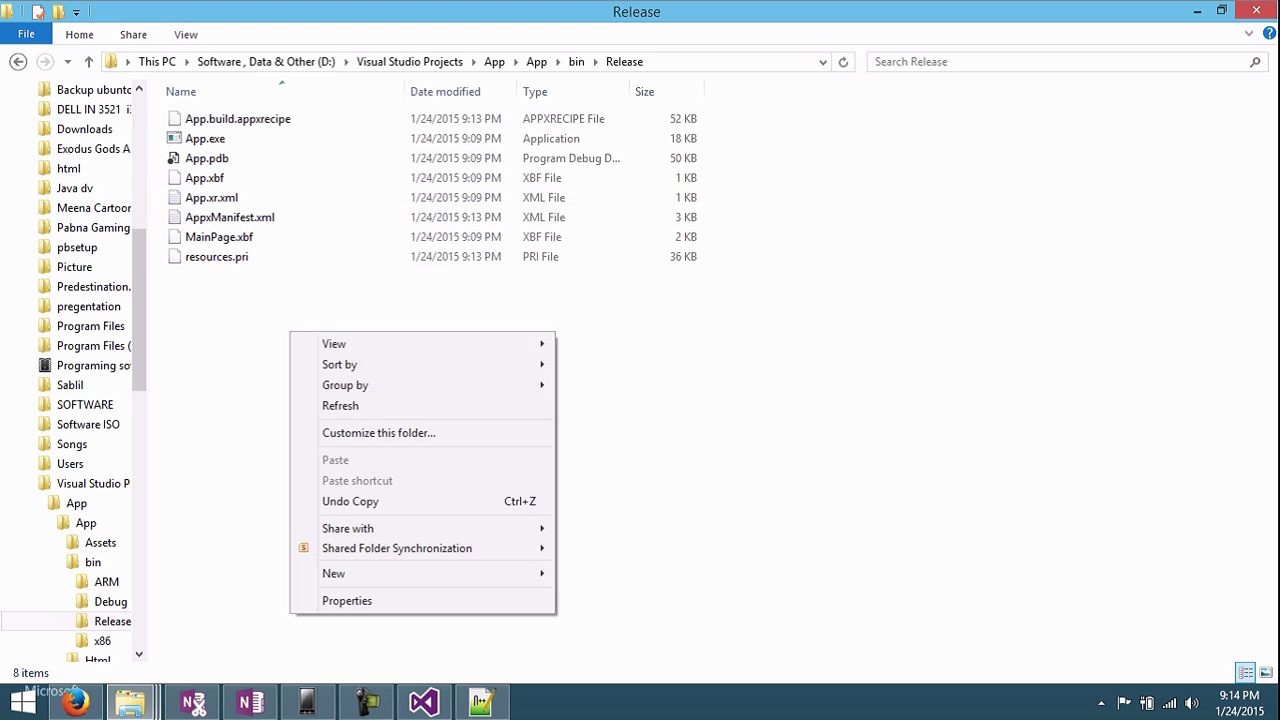
click(330, 403)
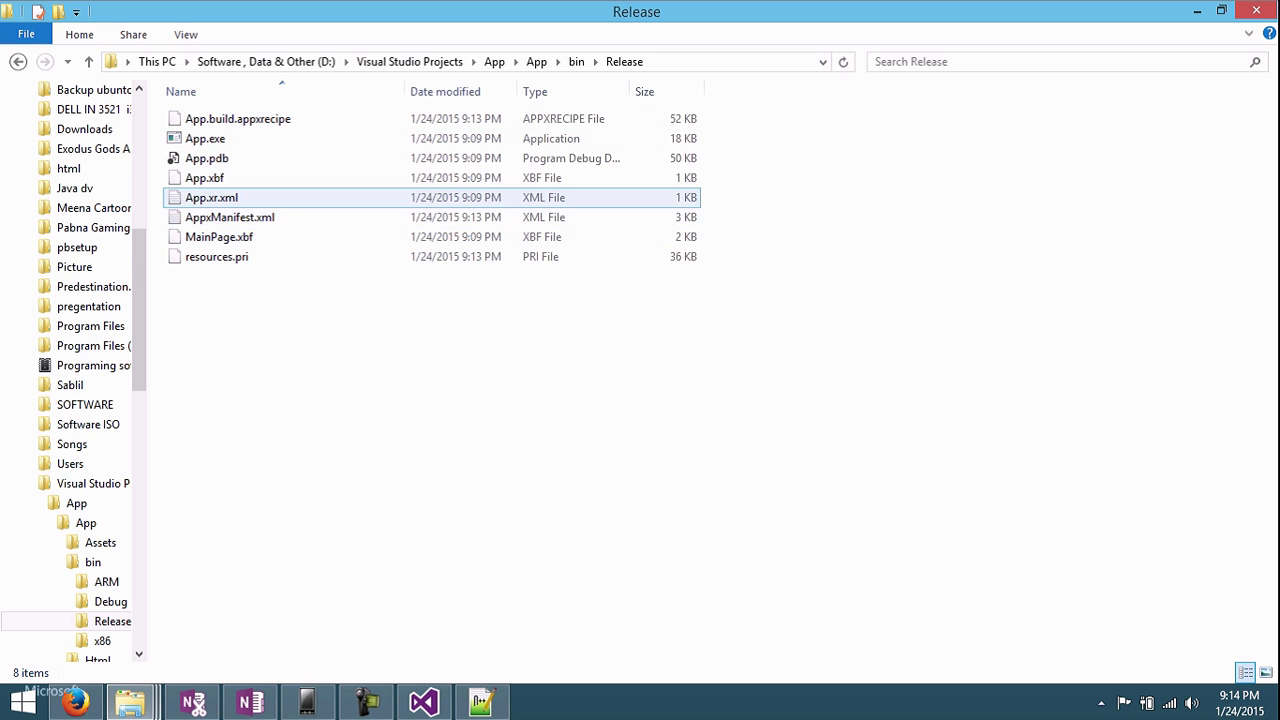
click(238, 119)
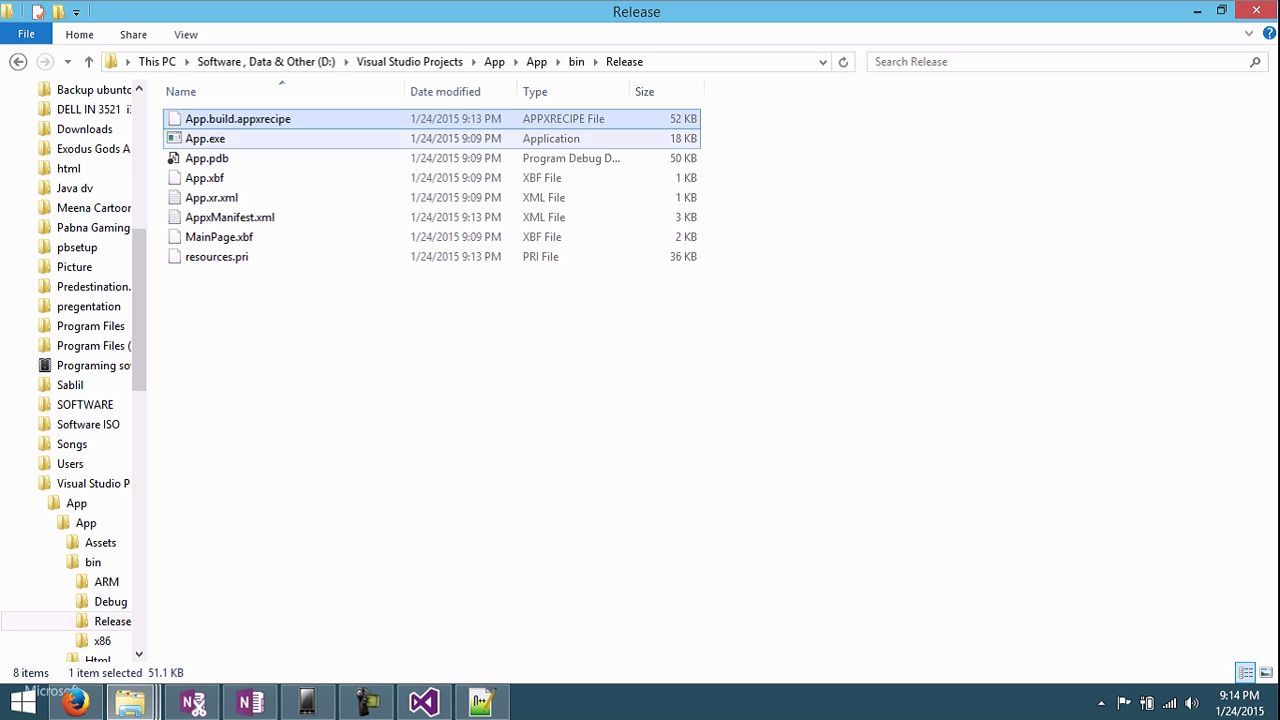
click(400, 340)
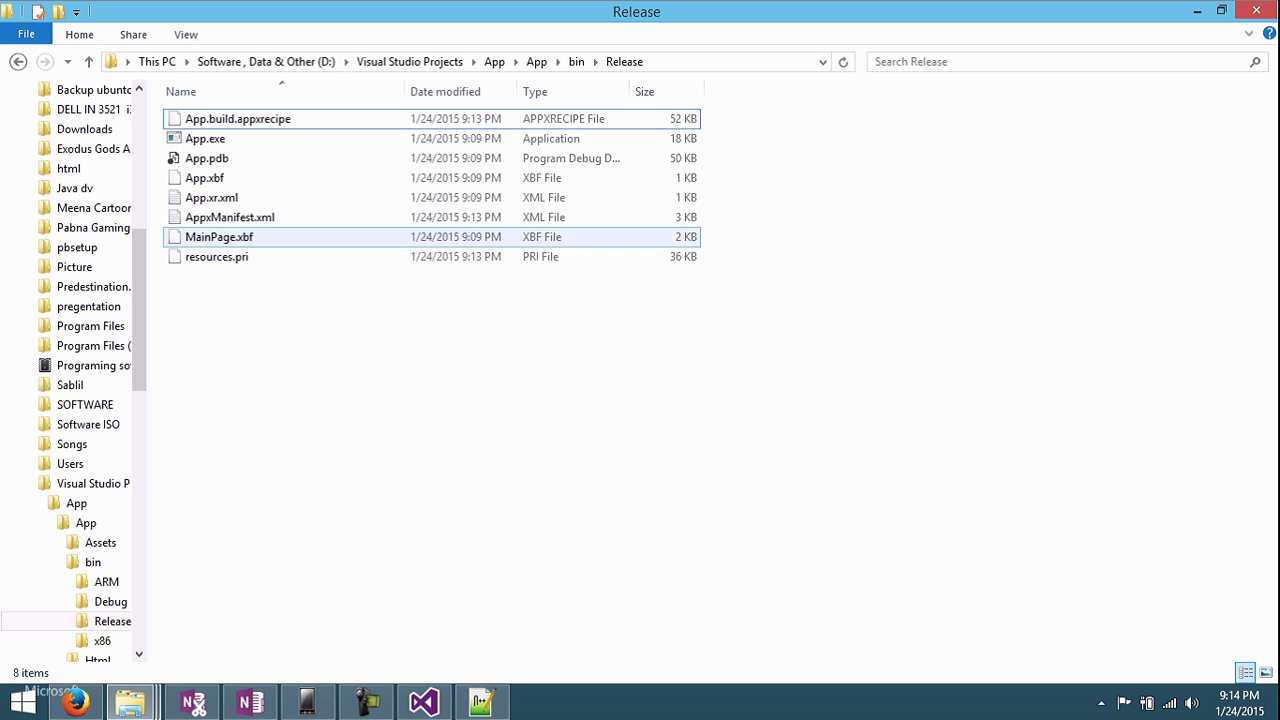
click(238, 139)
click(238, 119)
- Check the empty ARM\Release folder, then return to bin\Release's eight build files
click(576, 61)
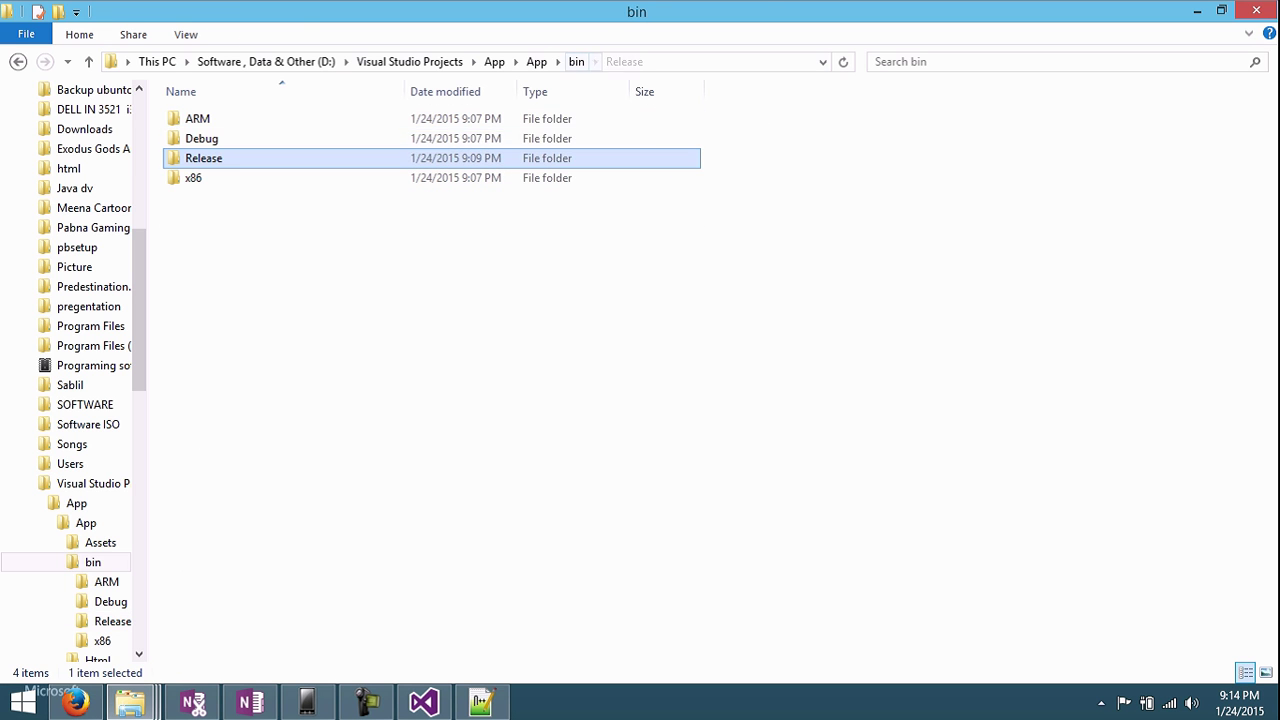
double_click(200, 119)
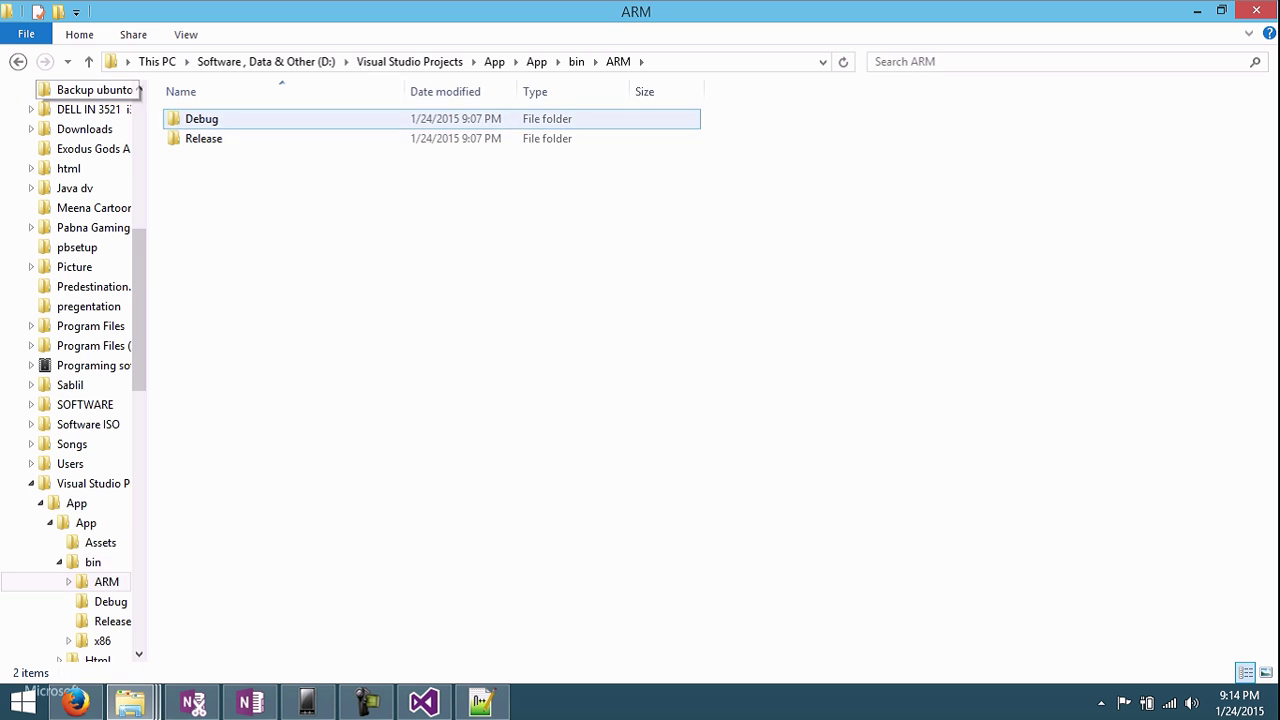
double_click(204, 139)
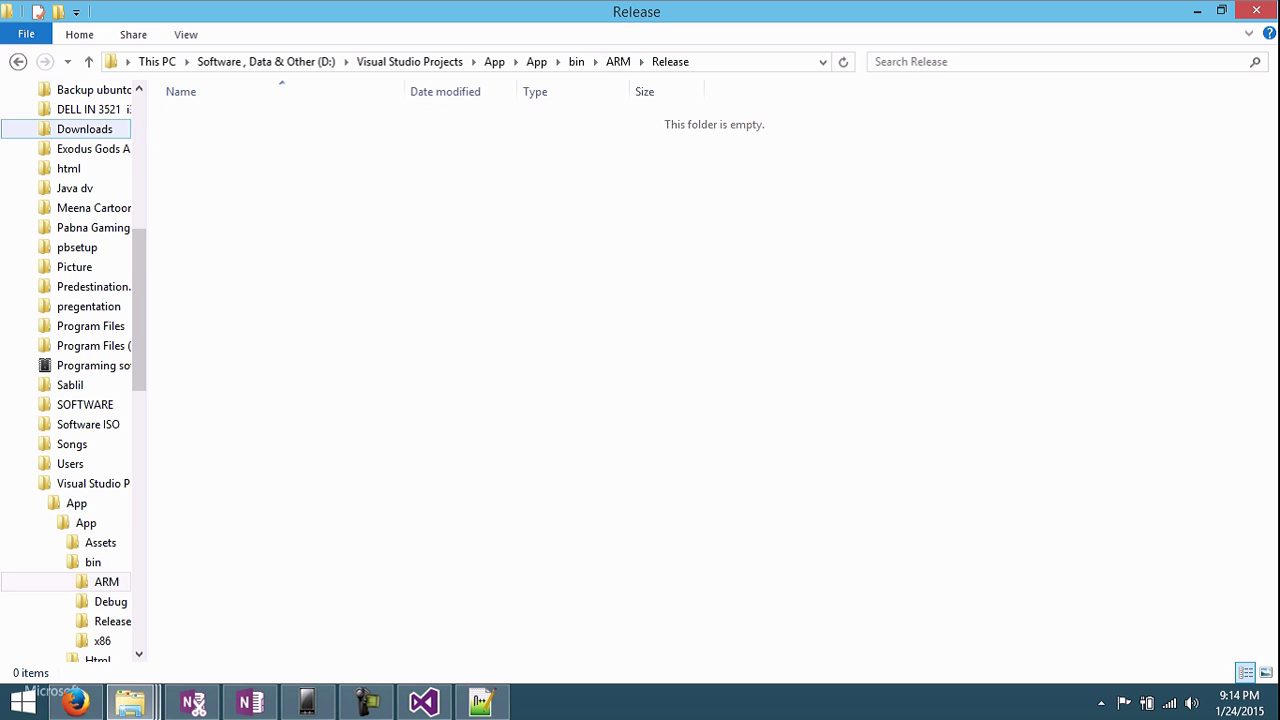
click(18, 62)
click(18, 62)
click(18, 62)
click(560, 330)
drag(803, 125, 197, 123)
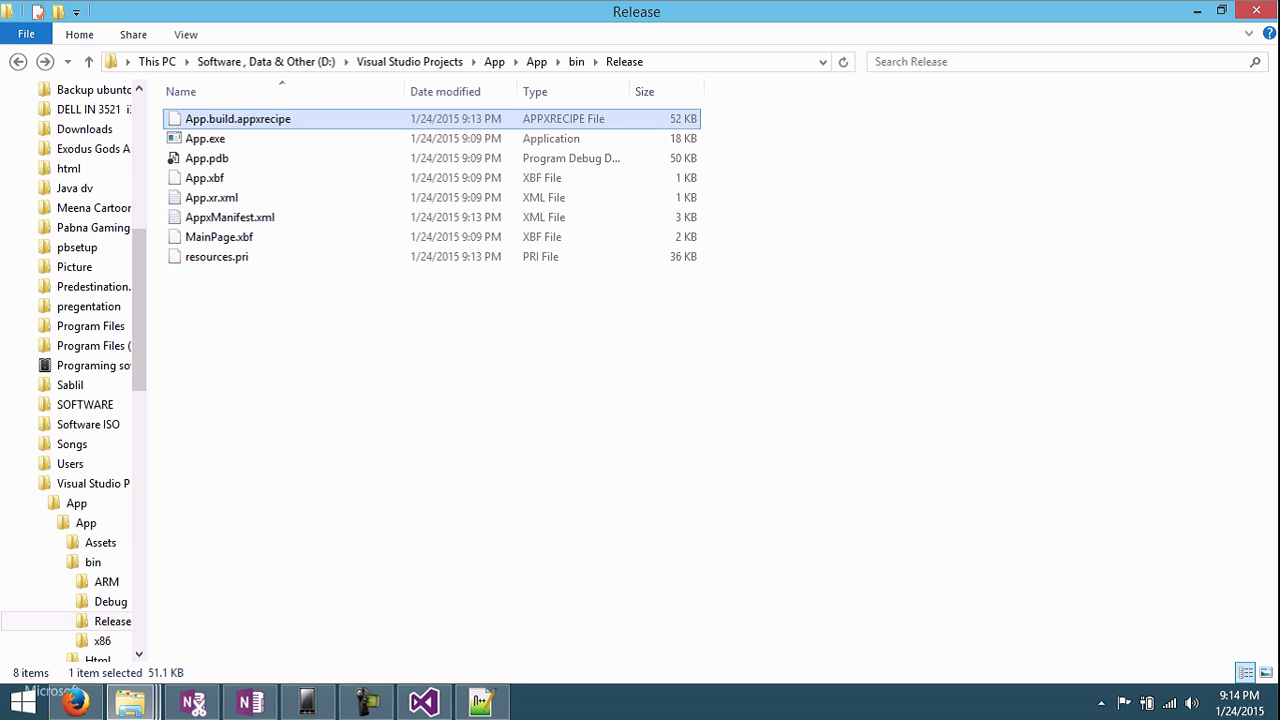
click(480, 340)
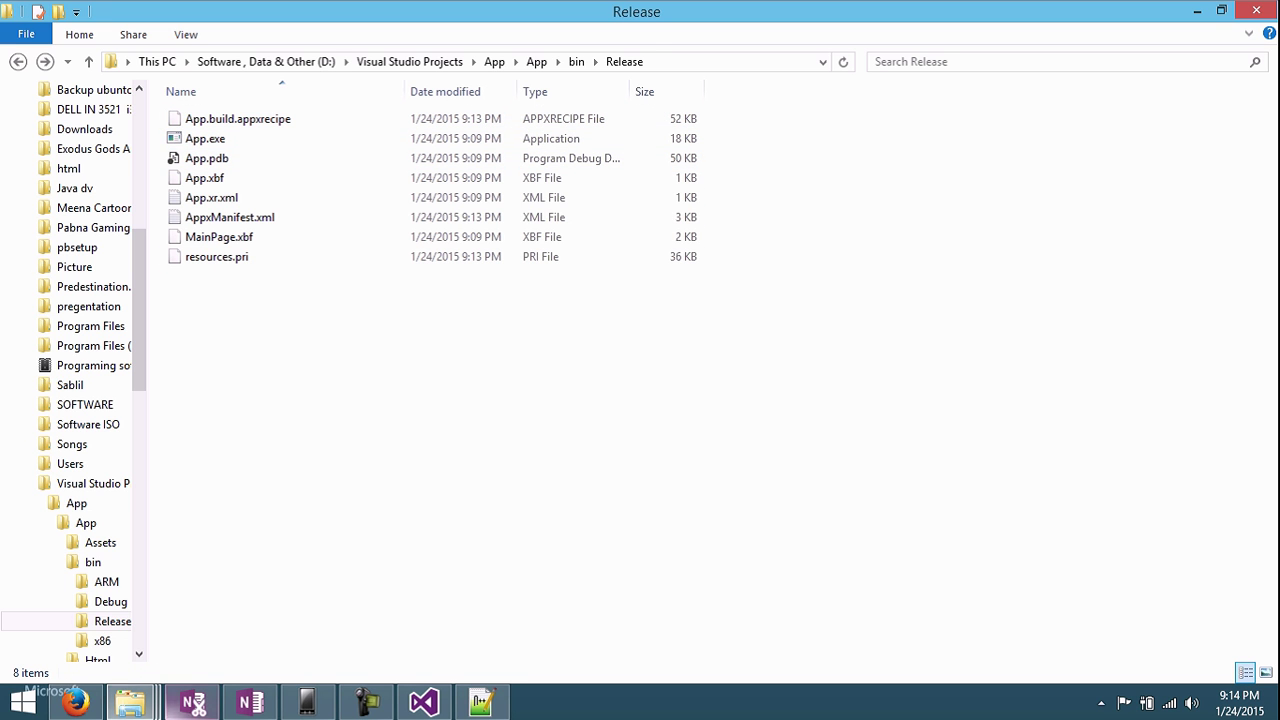
click(75, 702)
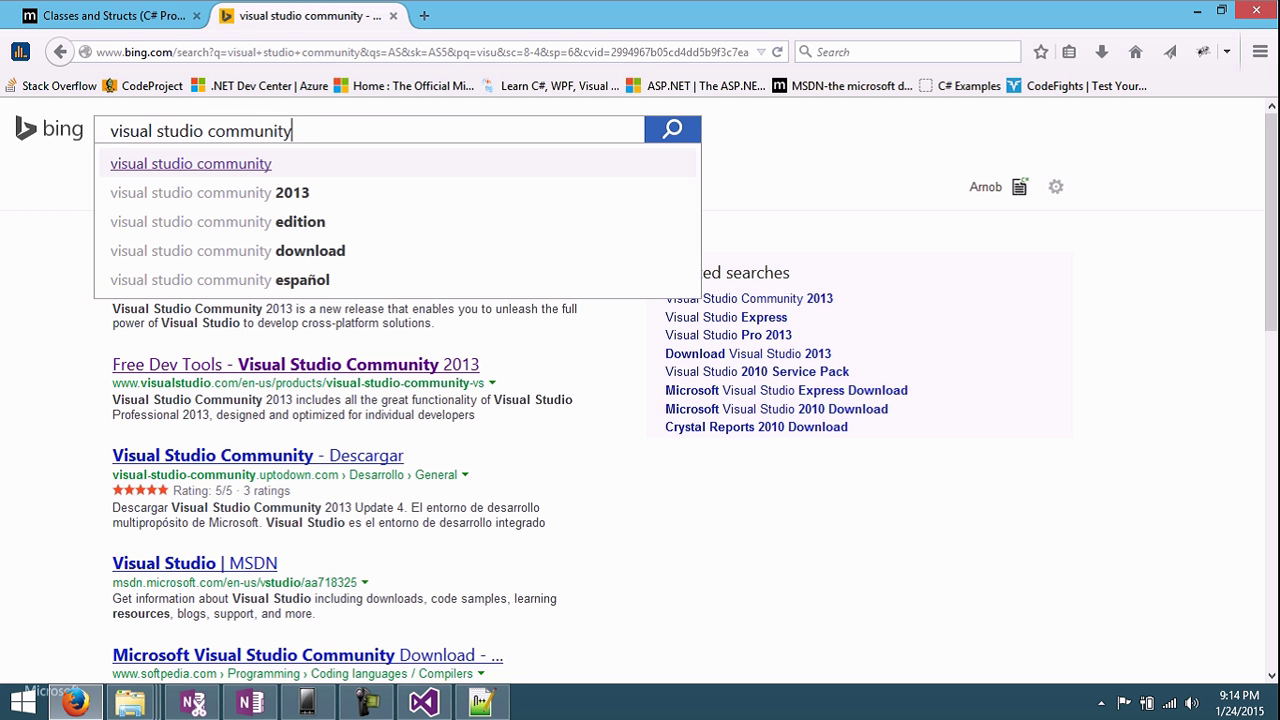
- Search Bing for 'dev.windows phone' and preview the Windows Dev Center result
text(d)
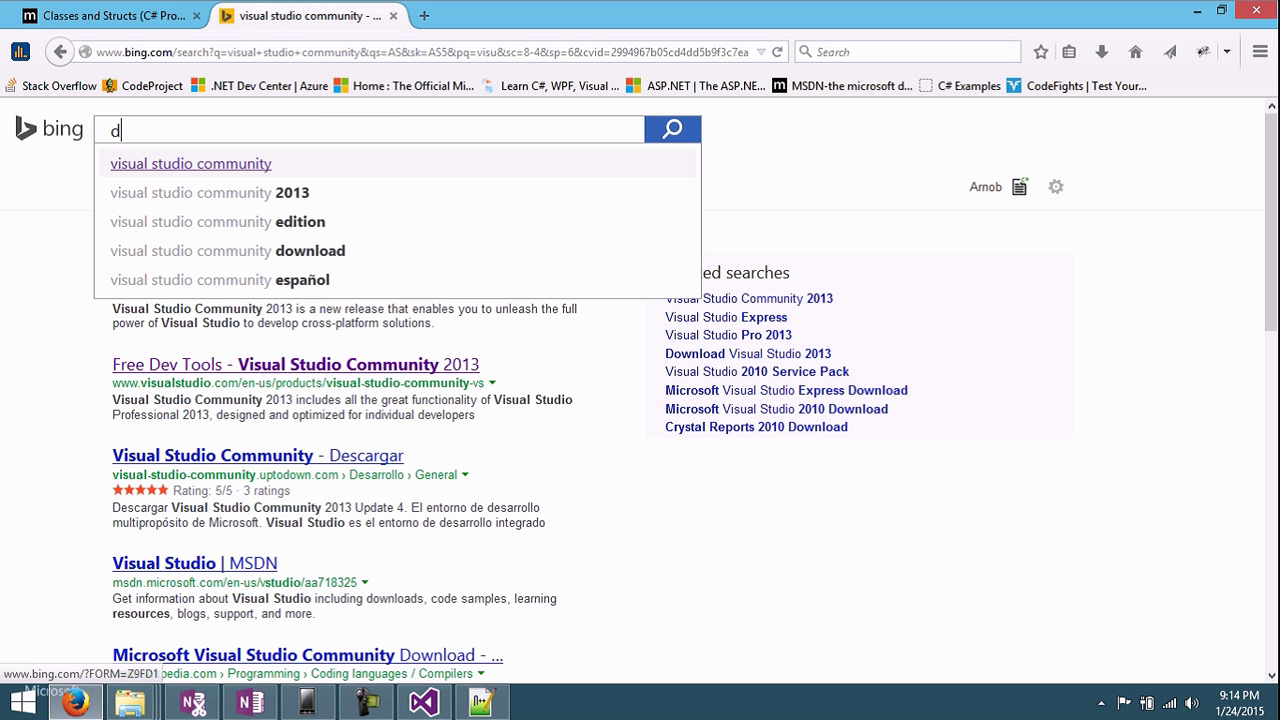
text(ev.win)
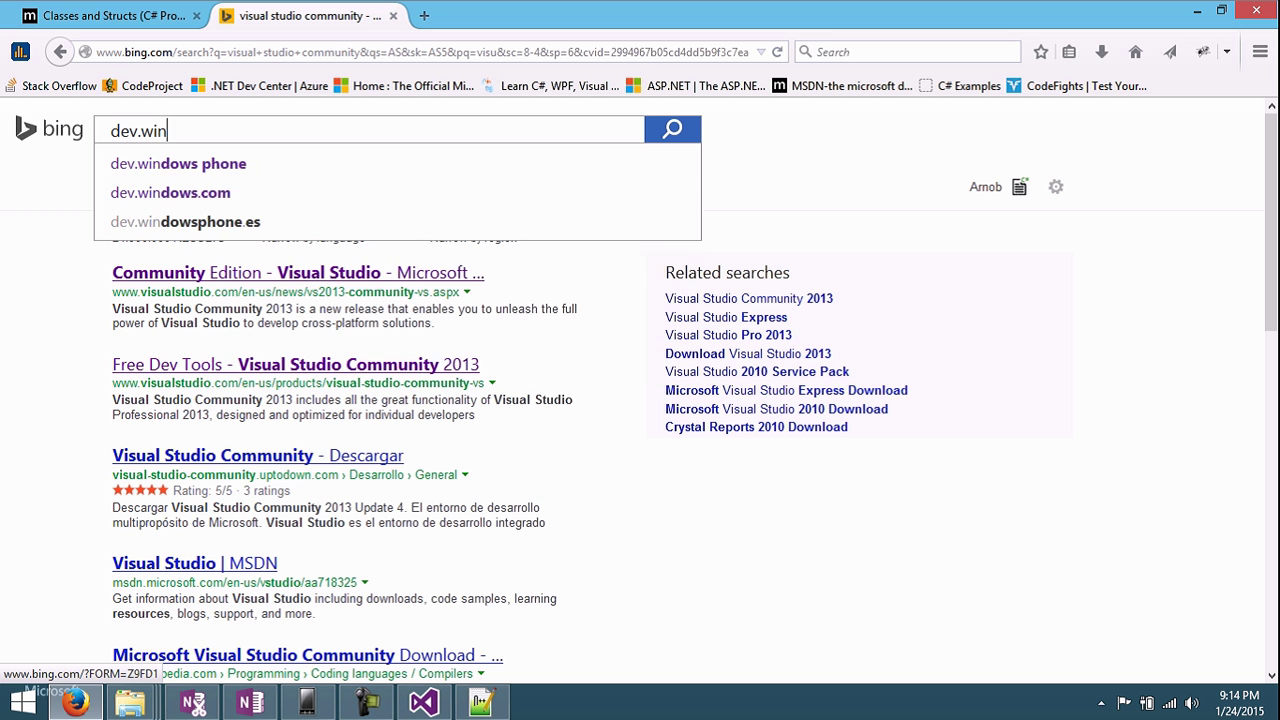
key(Down)
key(Return)
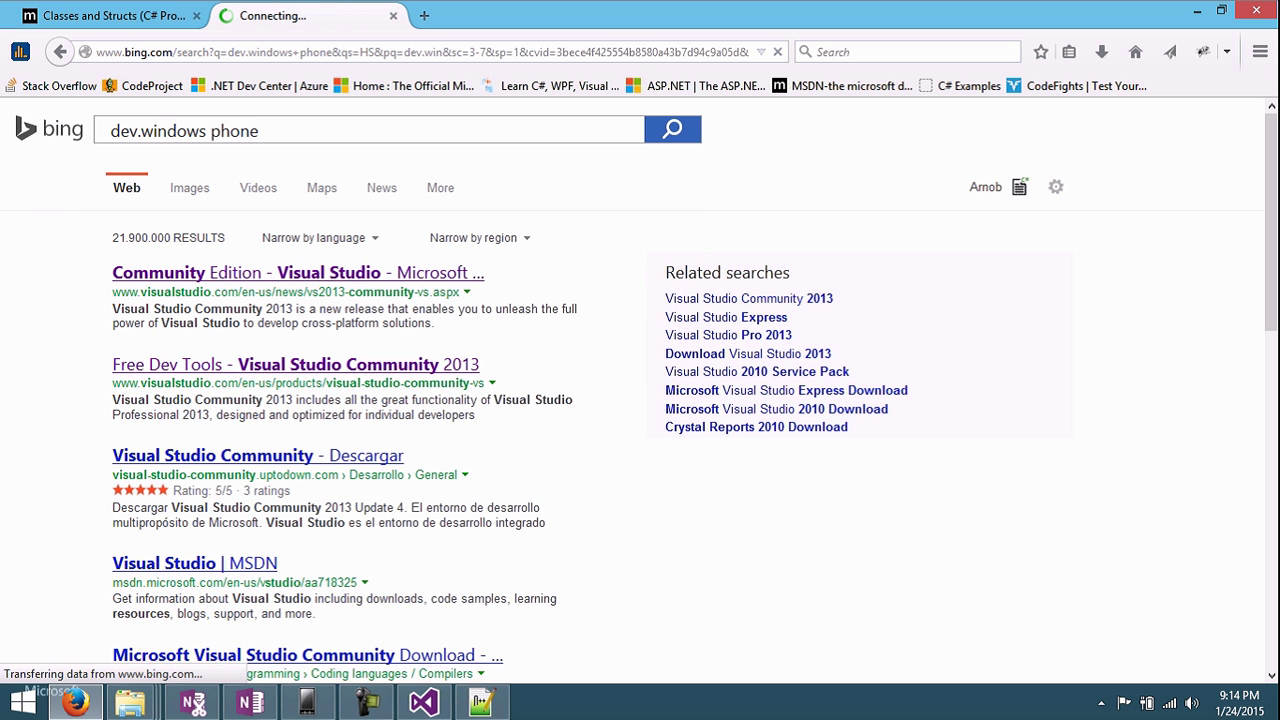
click(190, 349)
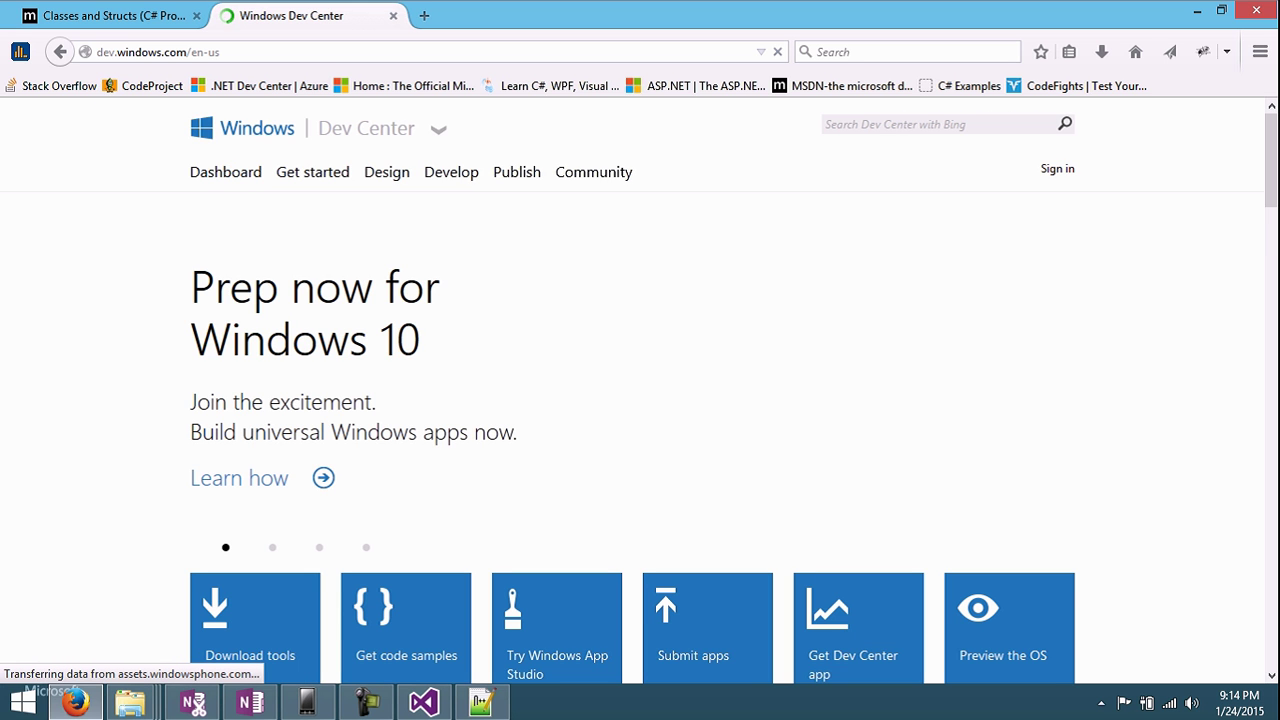
click(268, 85)
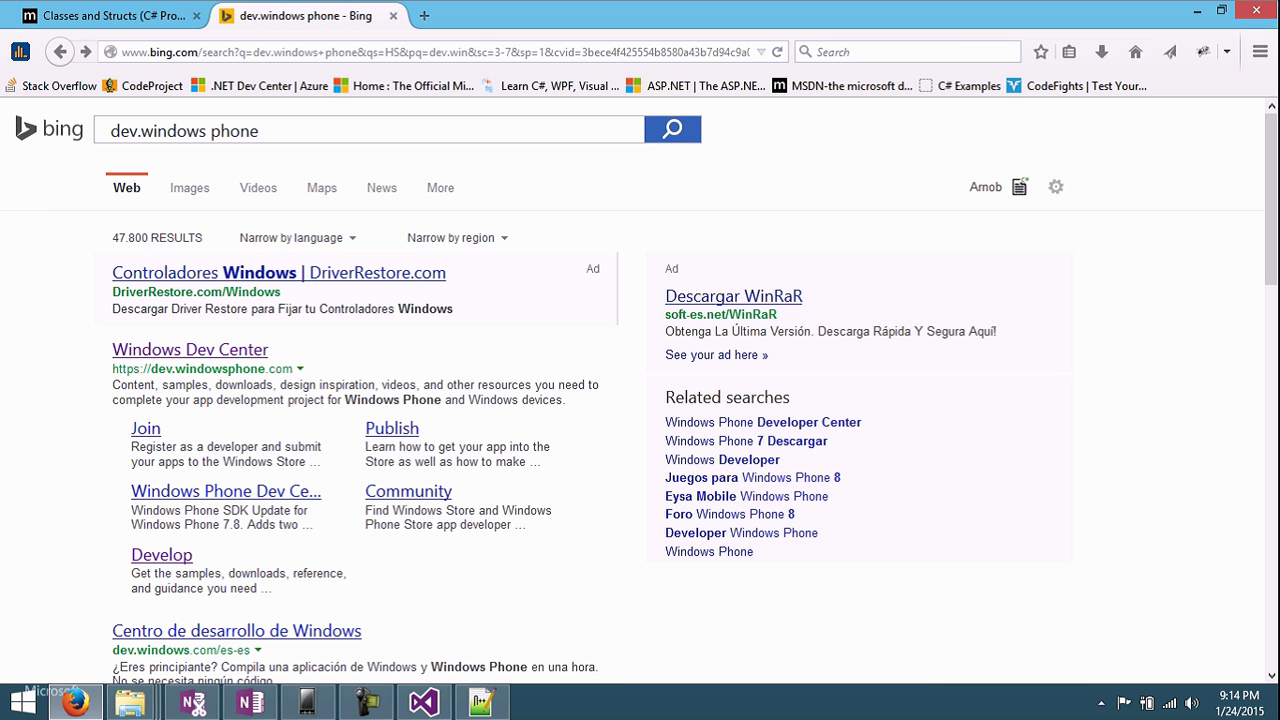
- Search for 'dev.windows' and open Windows Dev Center in a new background tab
drag(211, 131, 261, 131)
key(BackSpace)
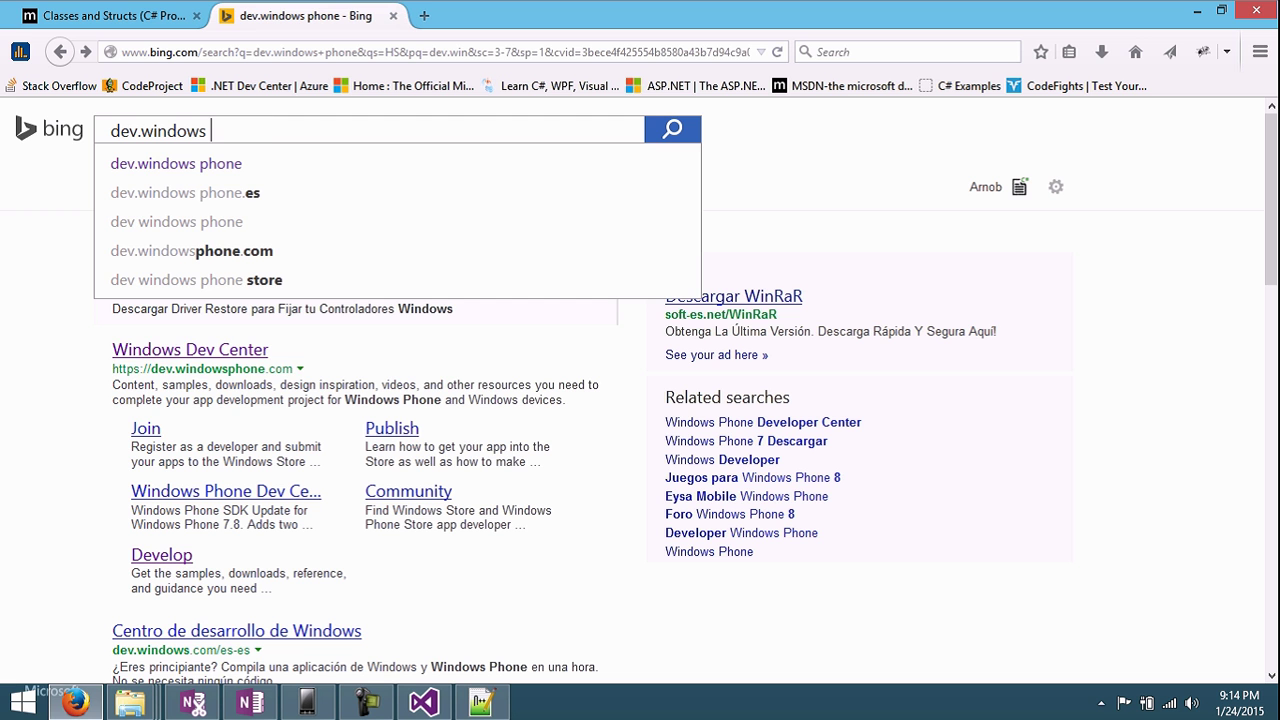
key(Return)
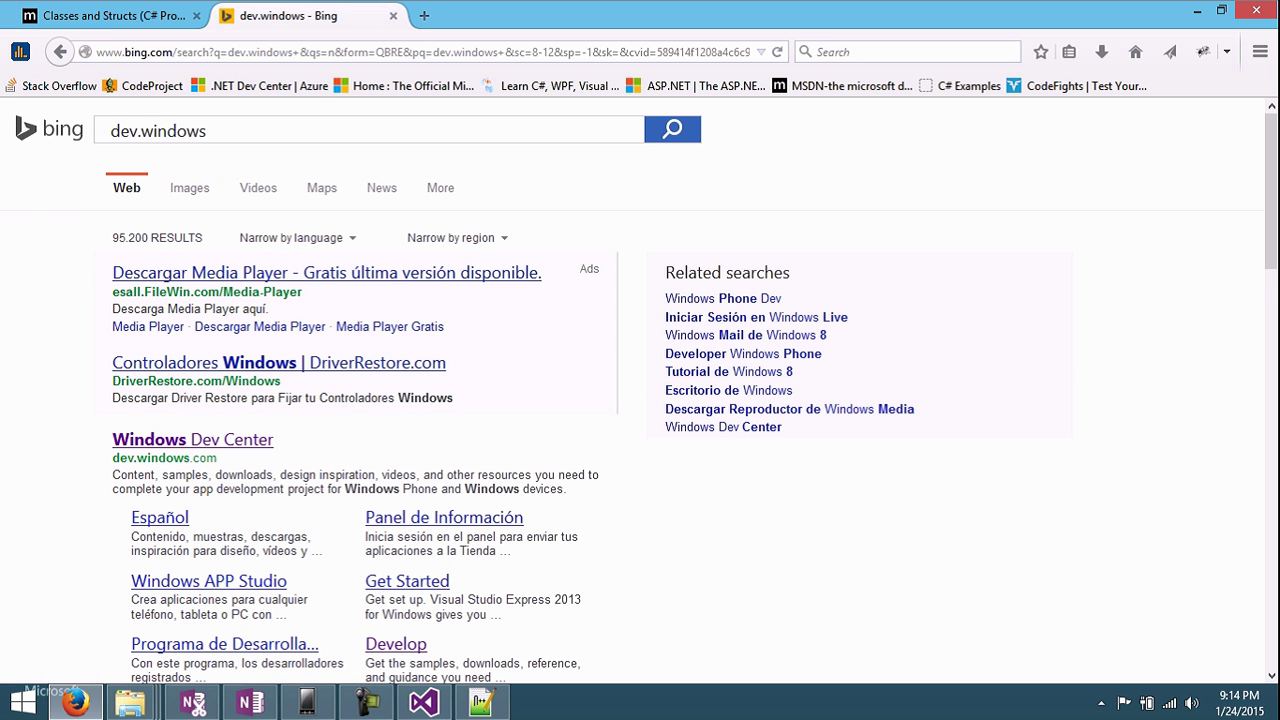
scroll(640, 390, down, 2)
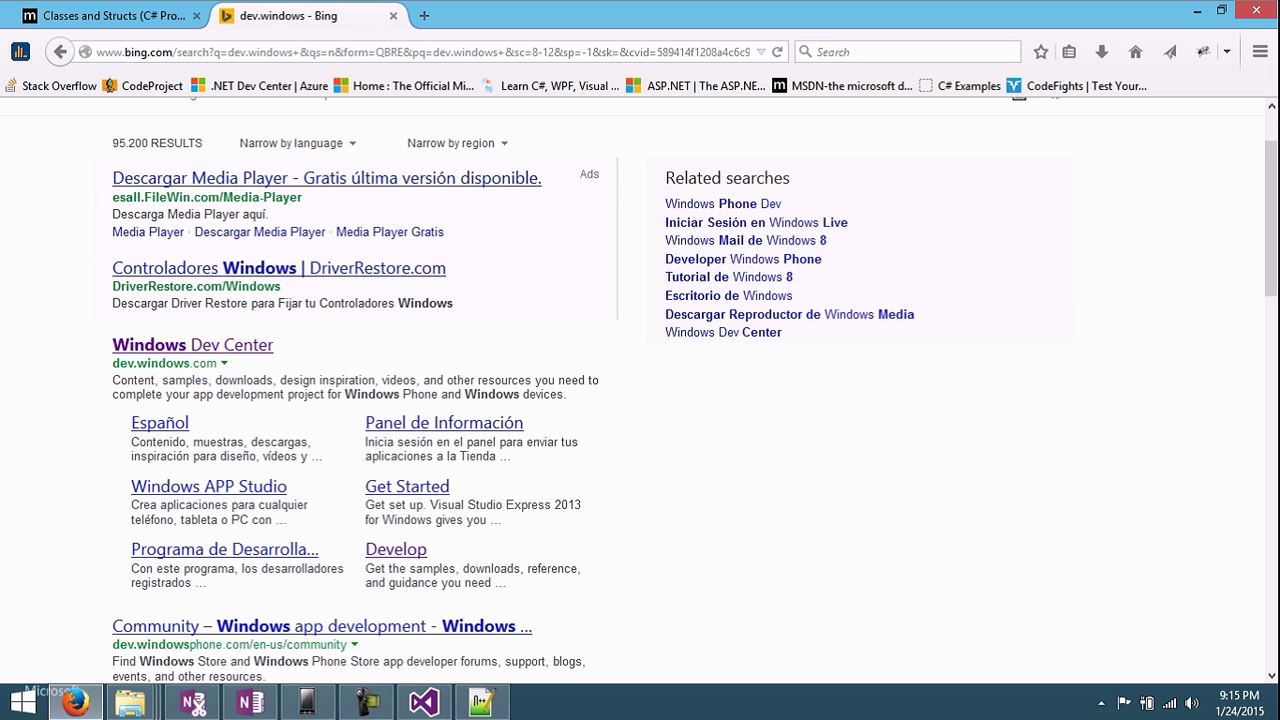
right_click(202, 334)
click(262, 347)
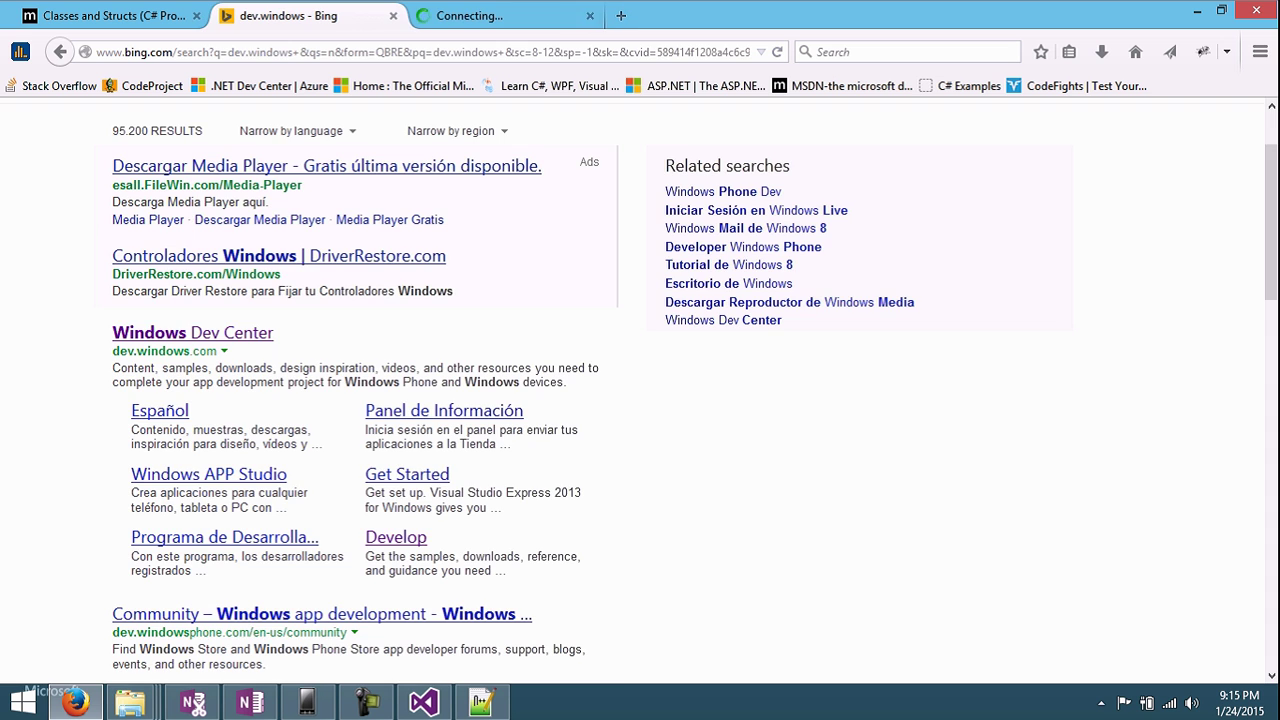
key(ctrl+Tab)
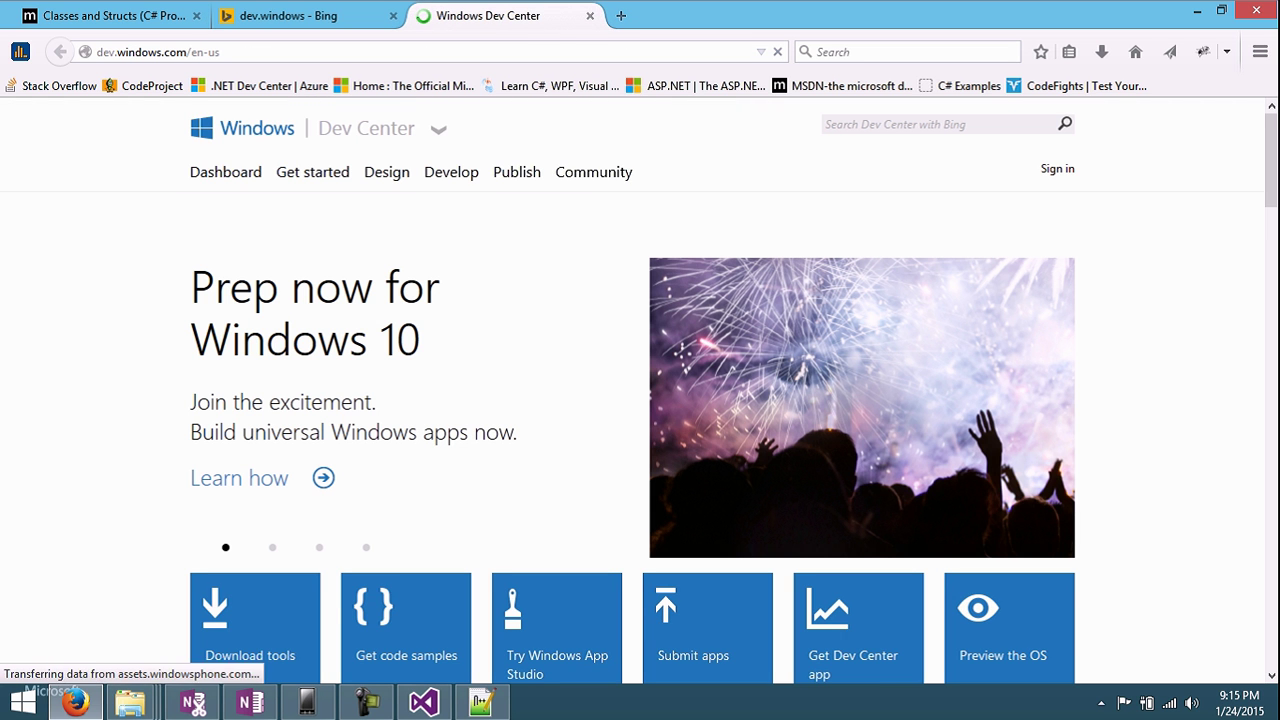
key(ctrl+shift+Tab)
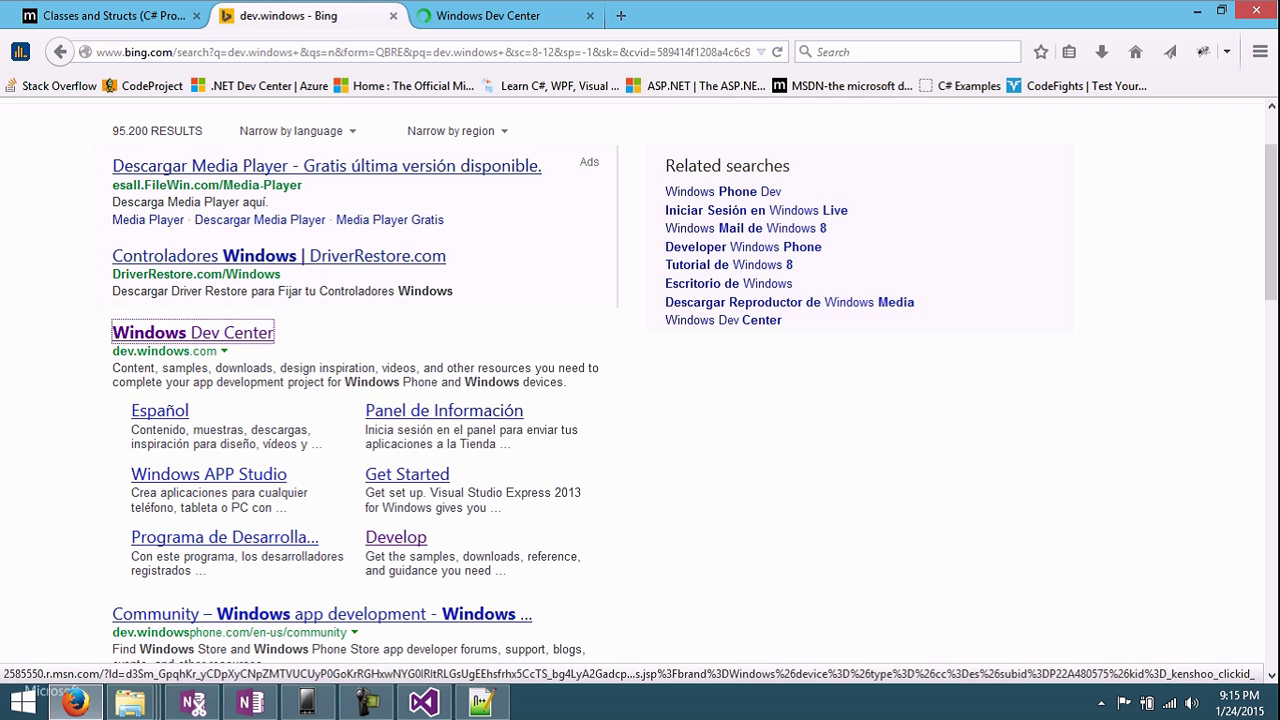
- Change the Bing query to 'windows store' and run the search
scroll(640, 400, down, 5)
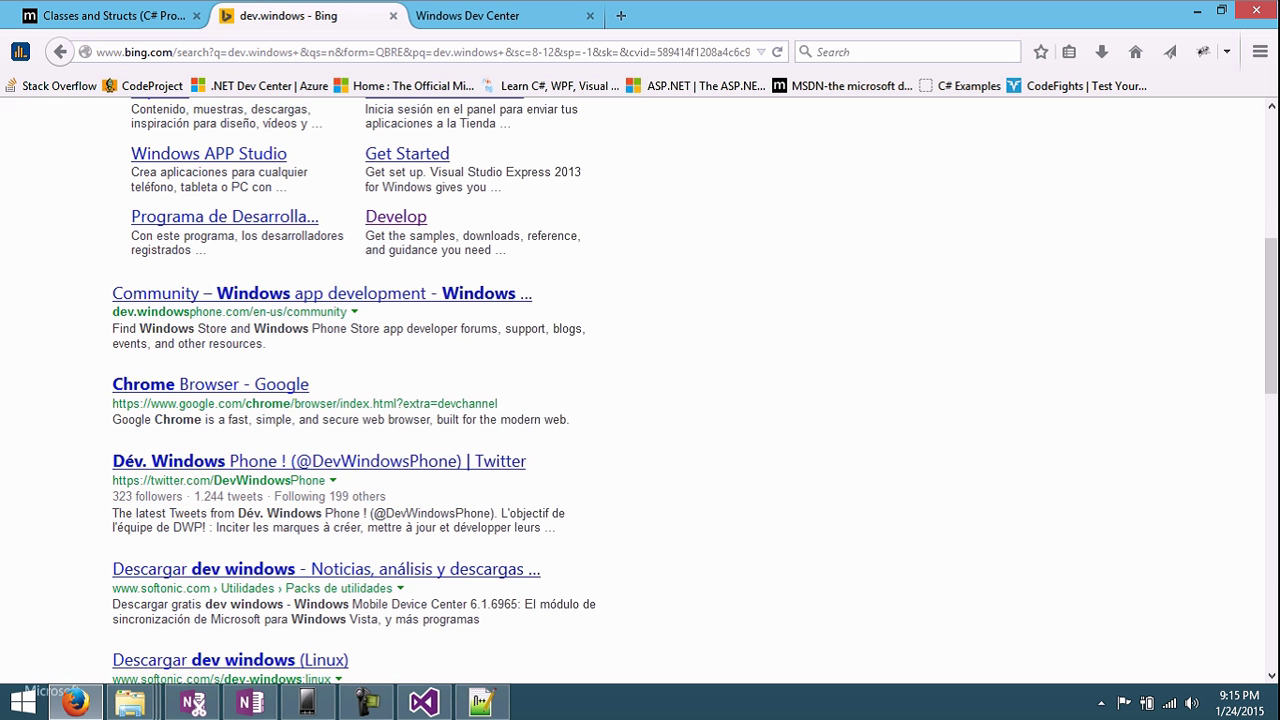
scroll(640, 400, up, 5)
click(340, 131)
key(ctrl+Left)
key(shift+Home)
key(Delete)
key(Delete)
key(End)
text(store)
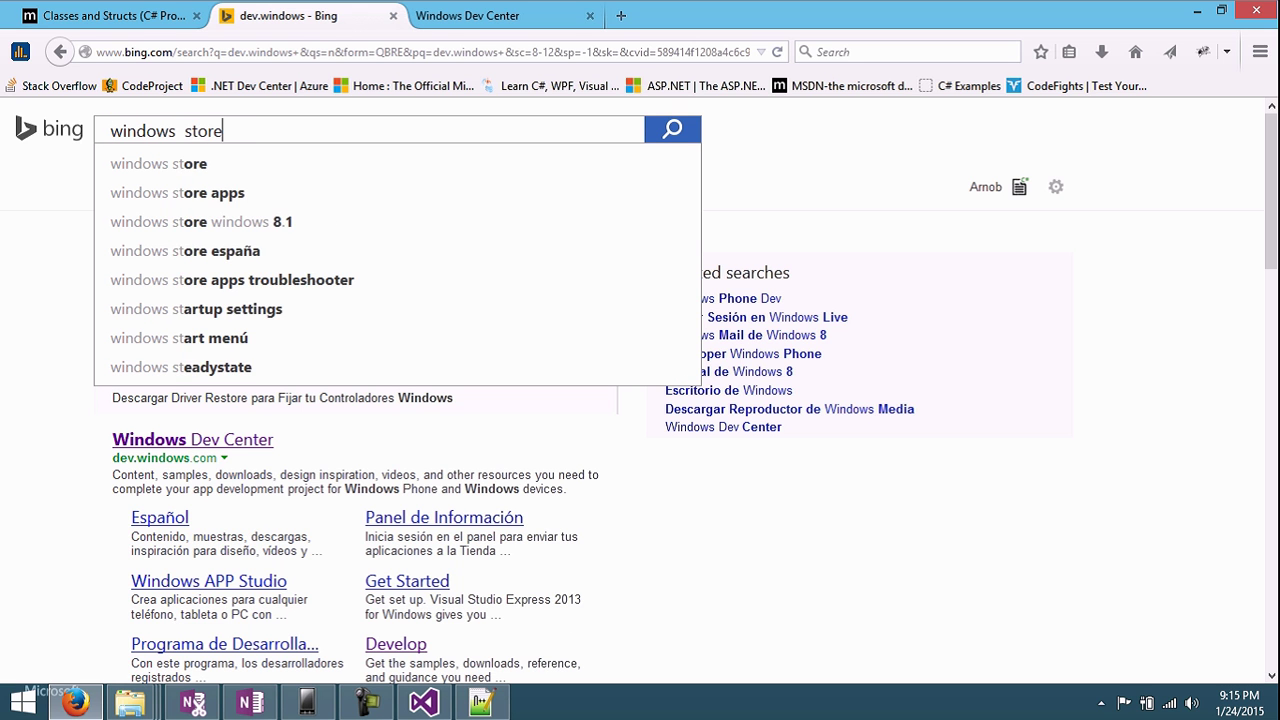
key(Return)
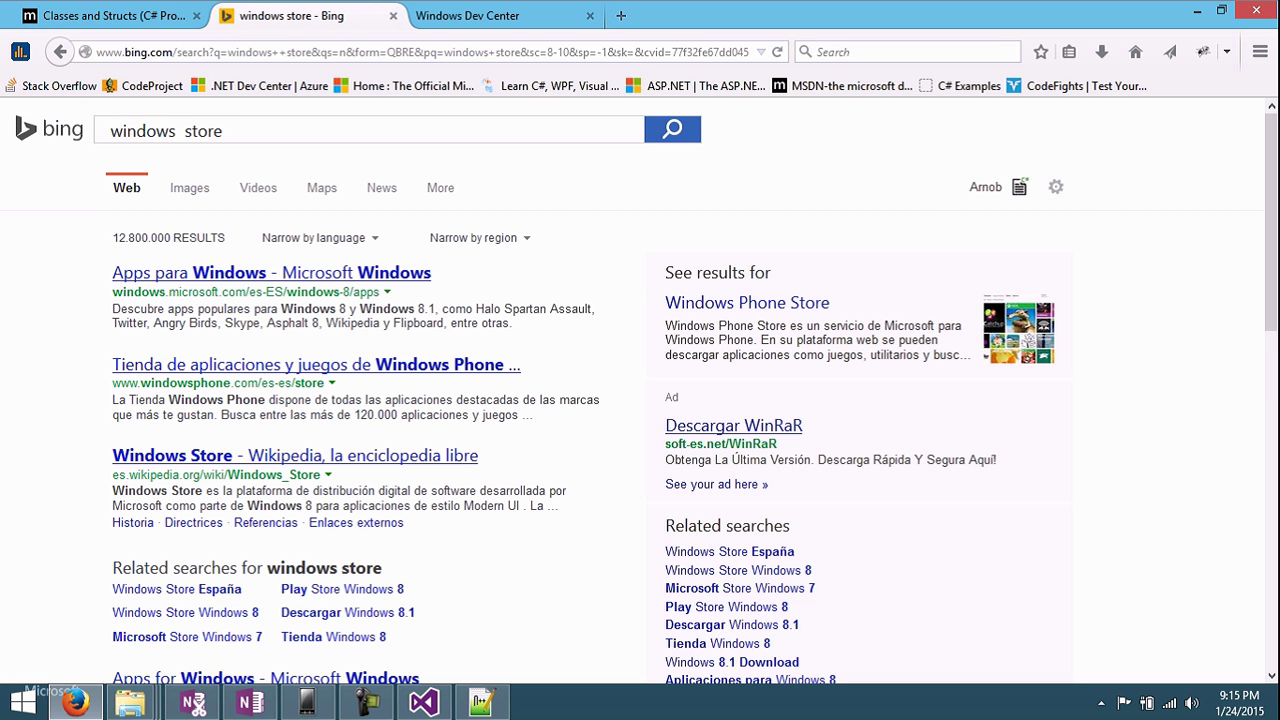
- Open Apps para Windows in a new tab, close it, and go to the Windows Dev Center tab
right_click(310, 278)
right_click(240, 268)
key(Escape)
right_click(188, 276)
click(230, 287)
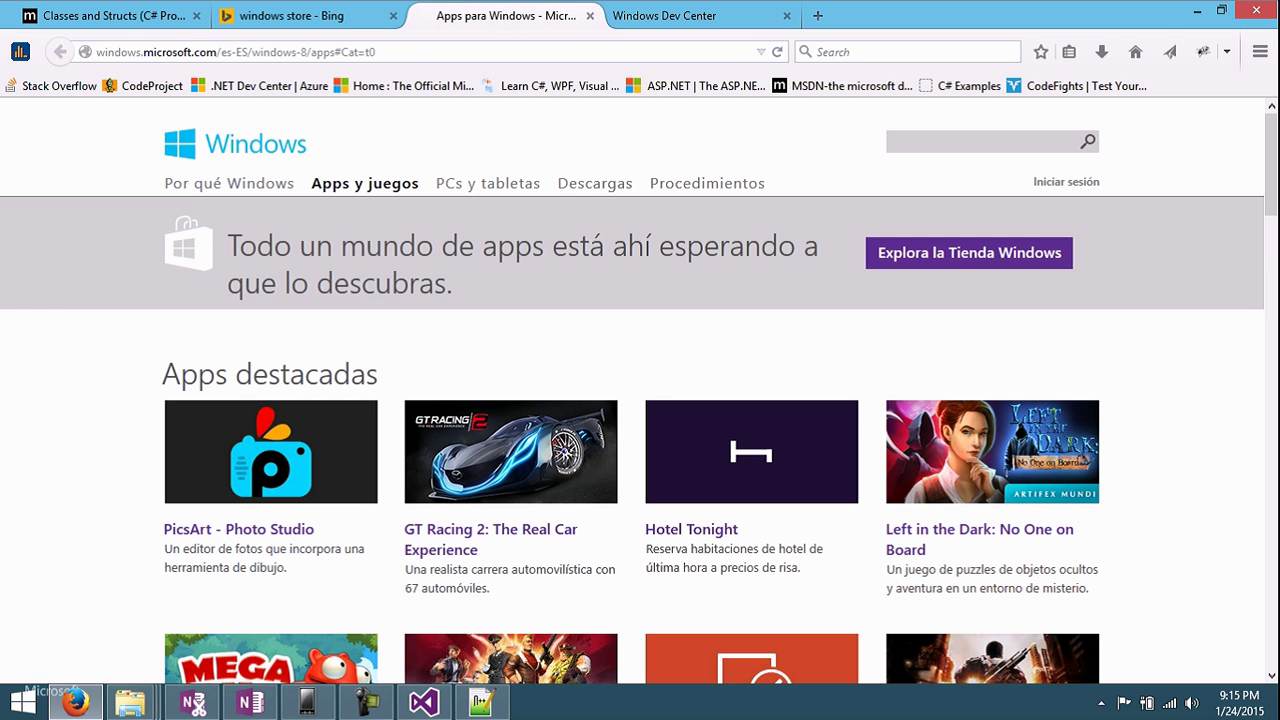
key(ctrl+w)
key(ctrl+Tab)
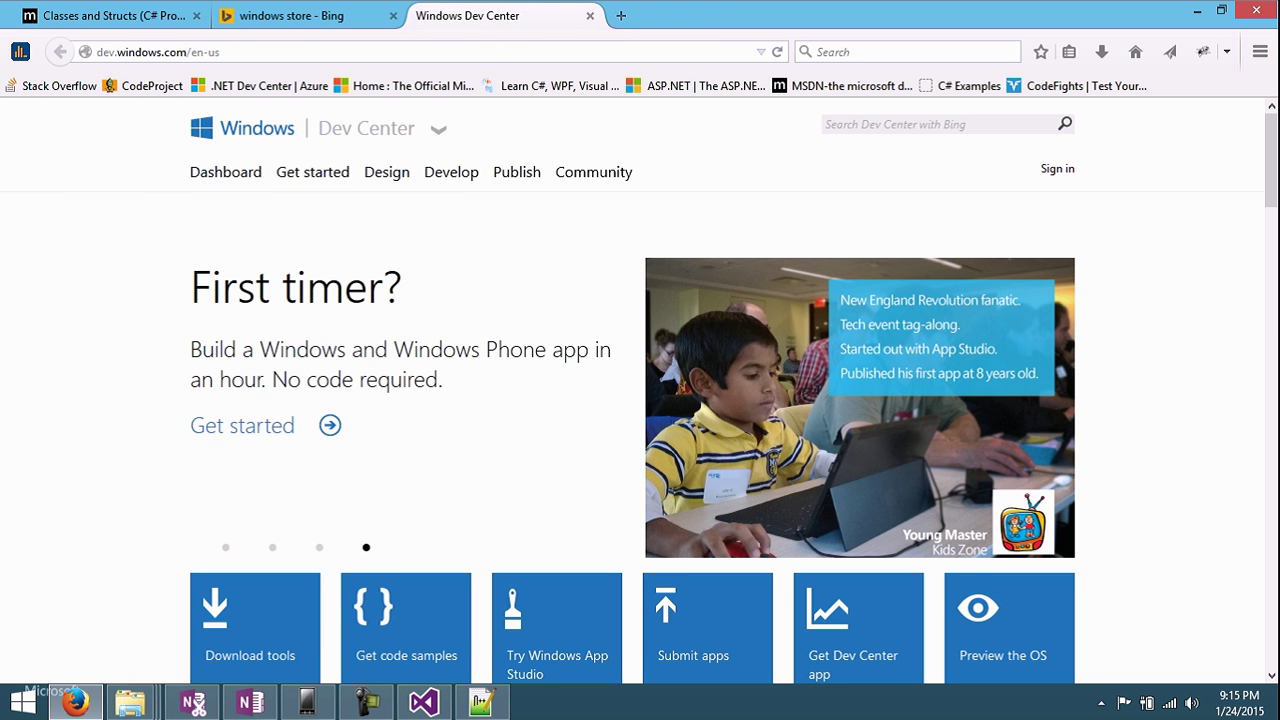
- Sign in to Dev Center, open the Windows Phone Store dashboard and start Submit App
click(1057, 168)
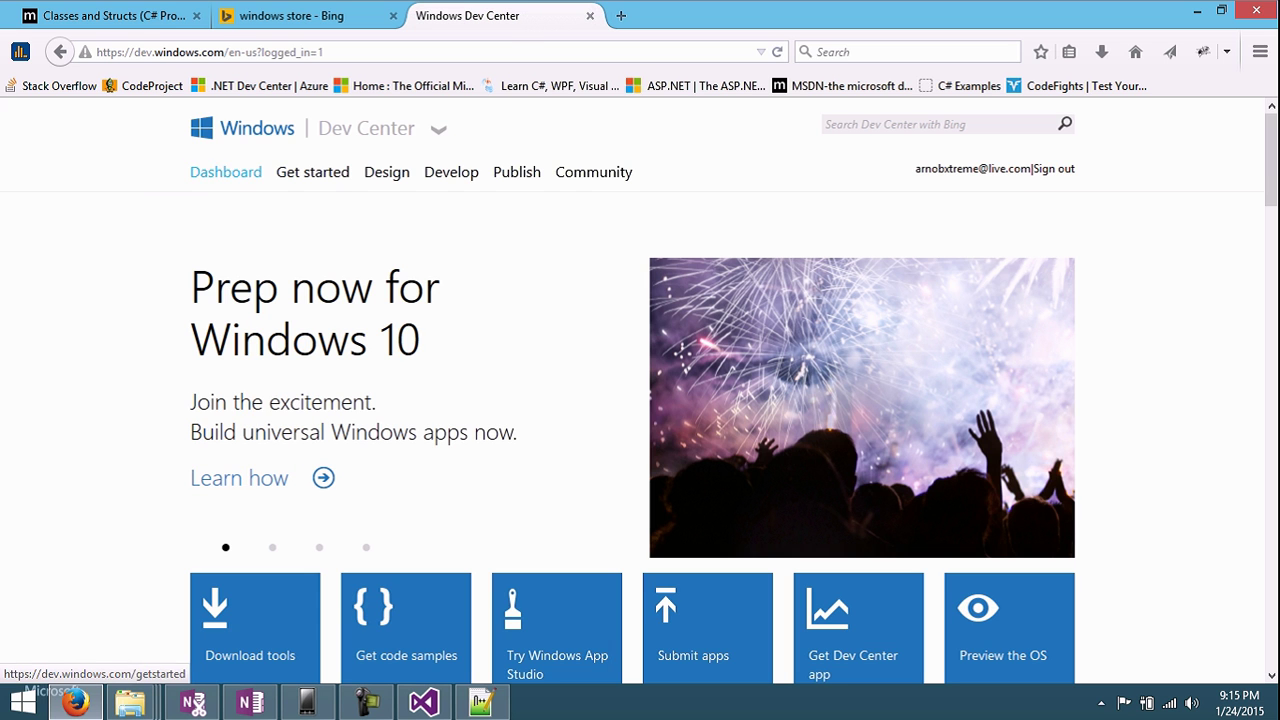
click(226, 172)
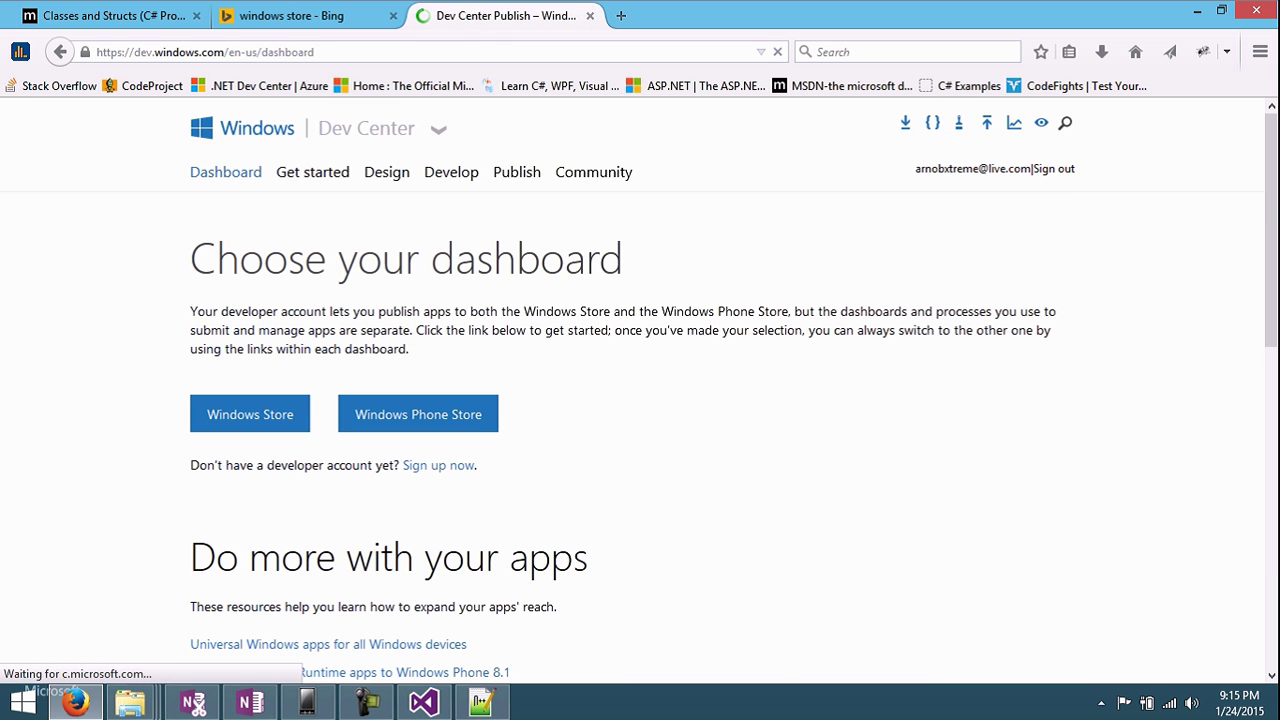
scroll(418, 200, down, 4)
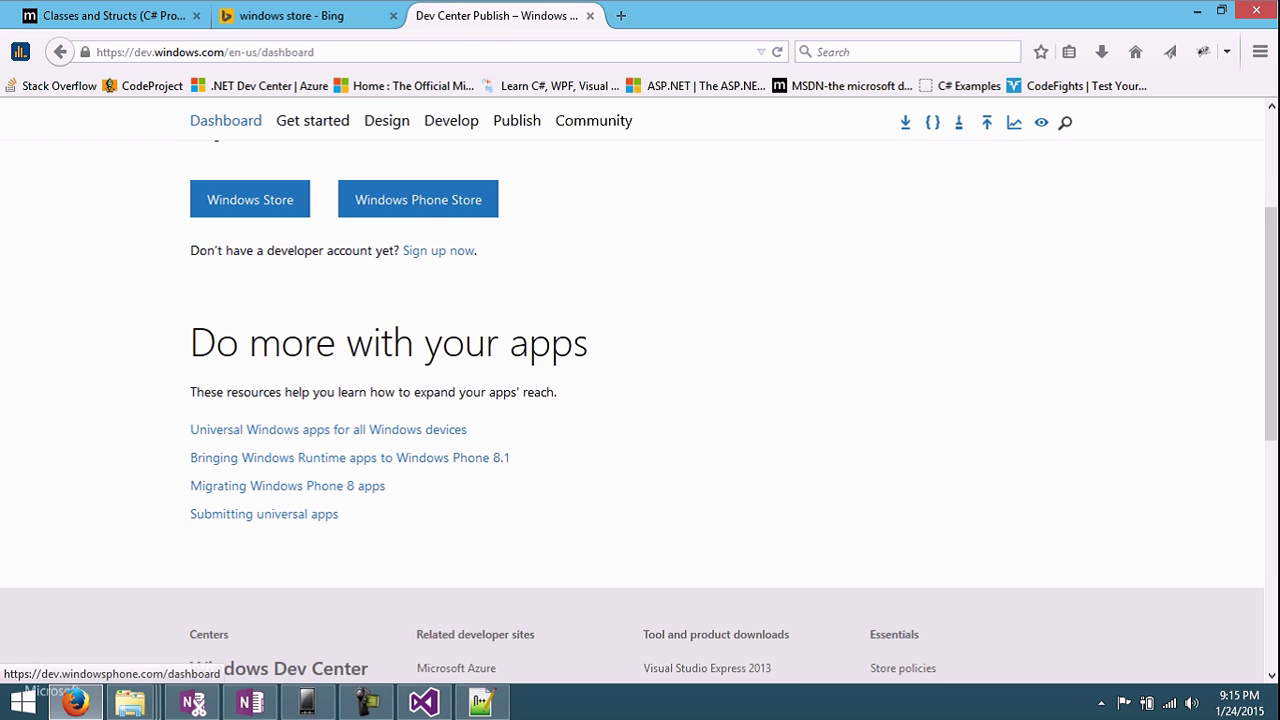
scroll(418, 414, up, 4)
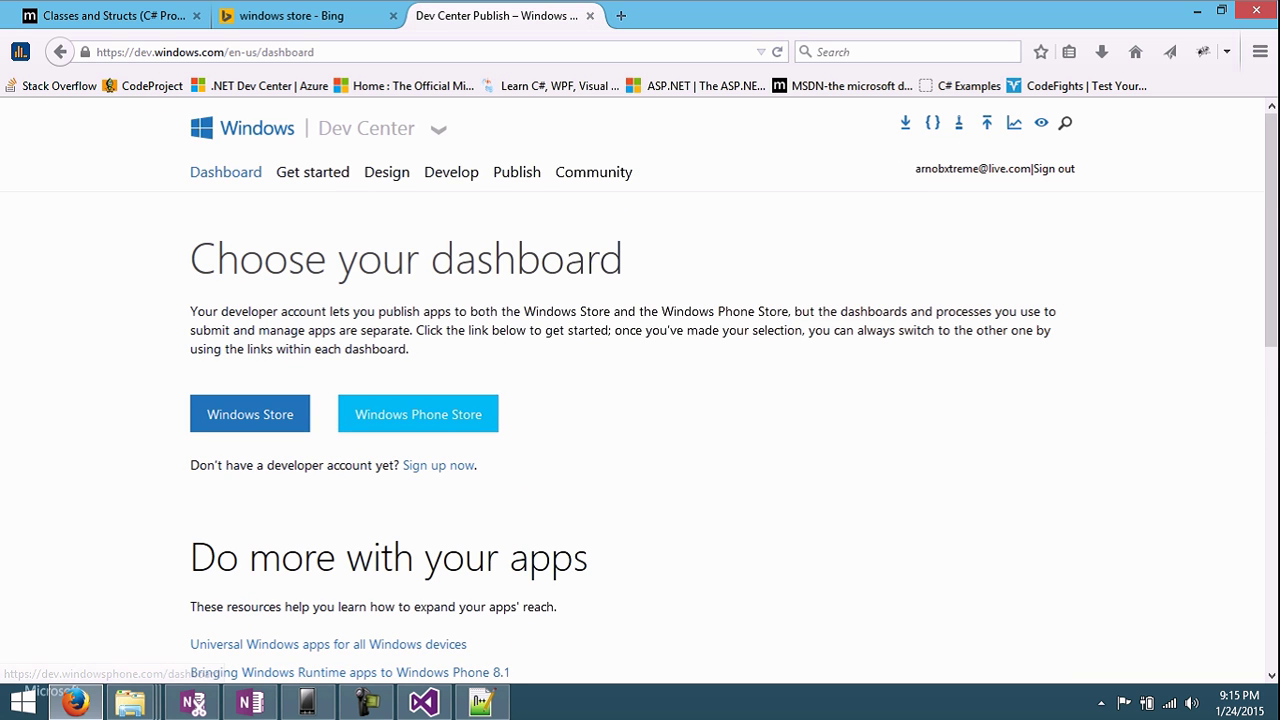
click(418, 414)
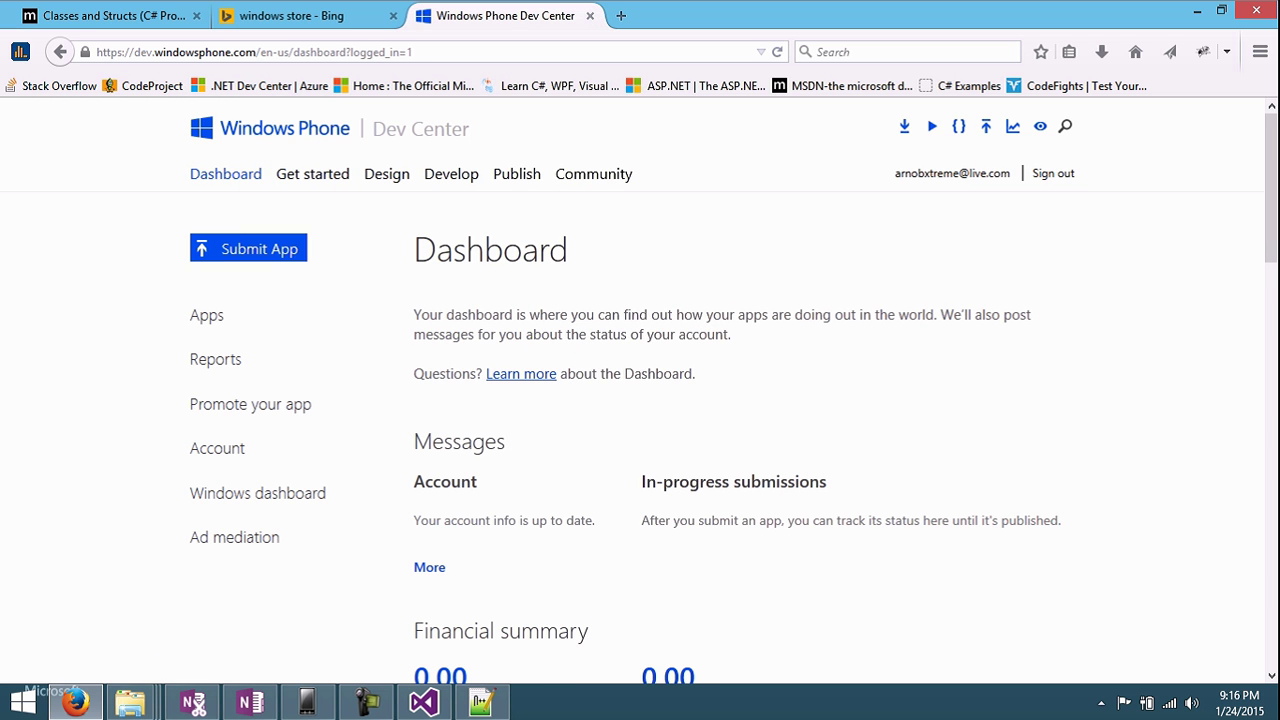
click(249, 249)
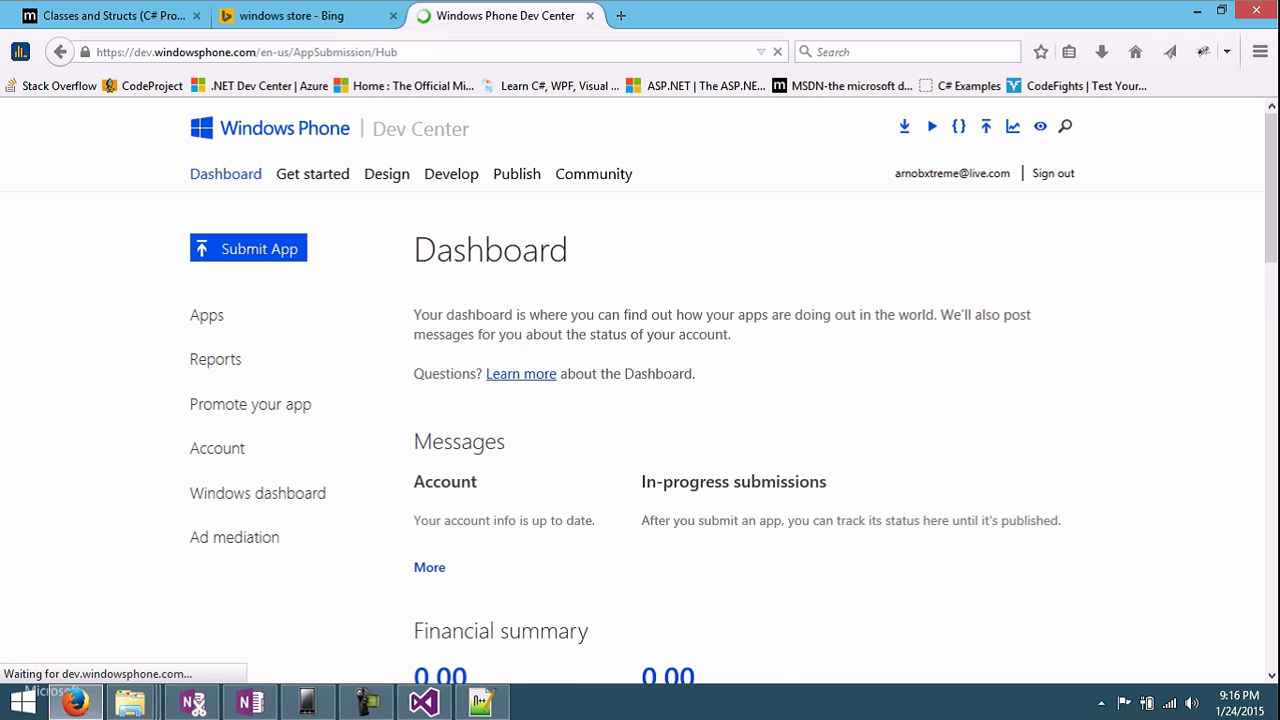
scroll(734, 390, down, 3)
- Open the '1 App info' step of the app submission
scroll(734, 390, down, 1)
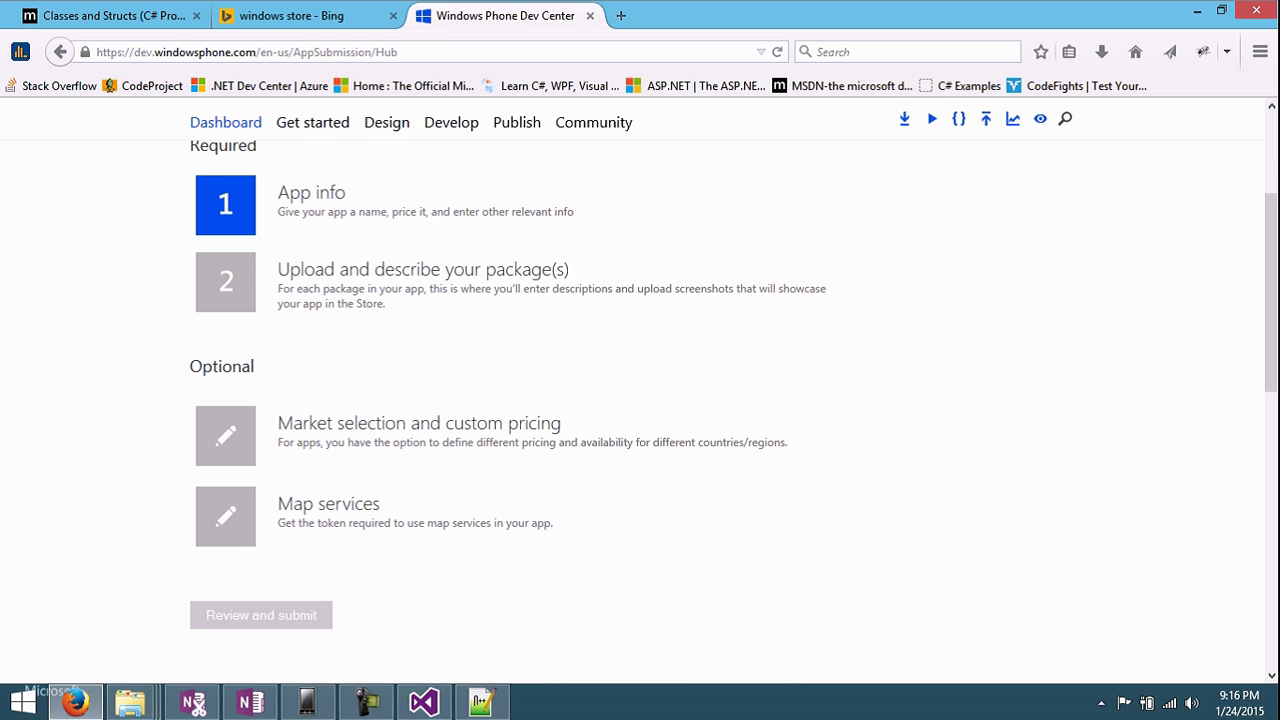
click(311, 192)
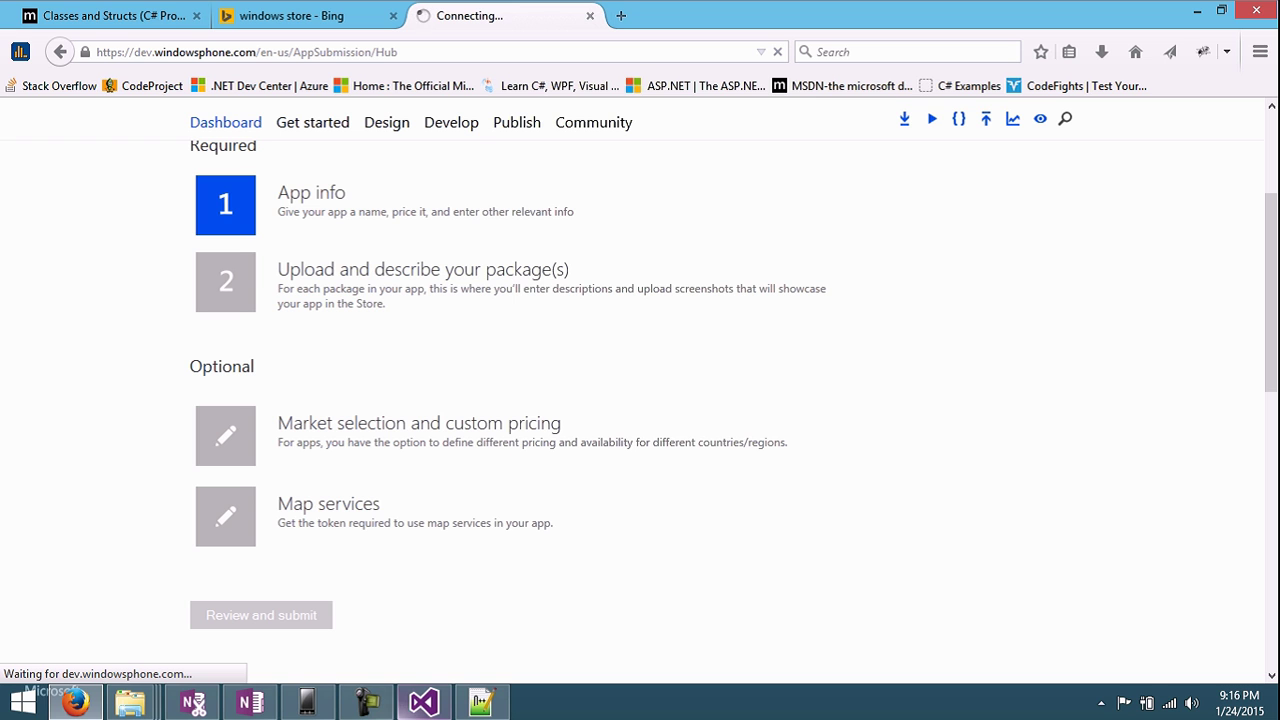
- Fill the app name with the suggested Physics Formulas and browse the name suggestions
mouse_move(307, 702)
mouse_move(307, 605)
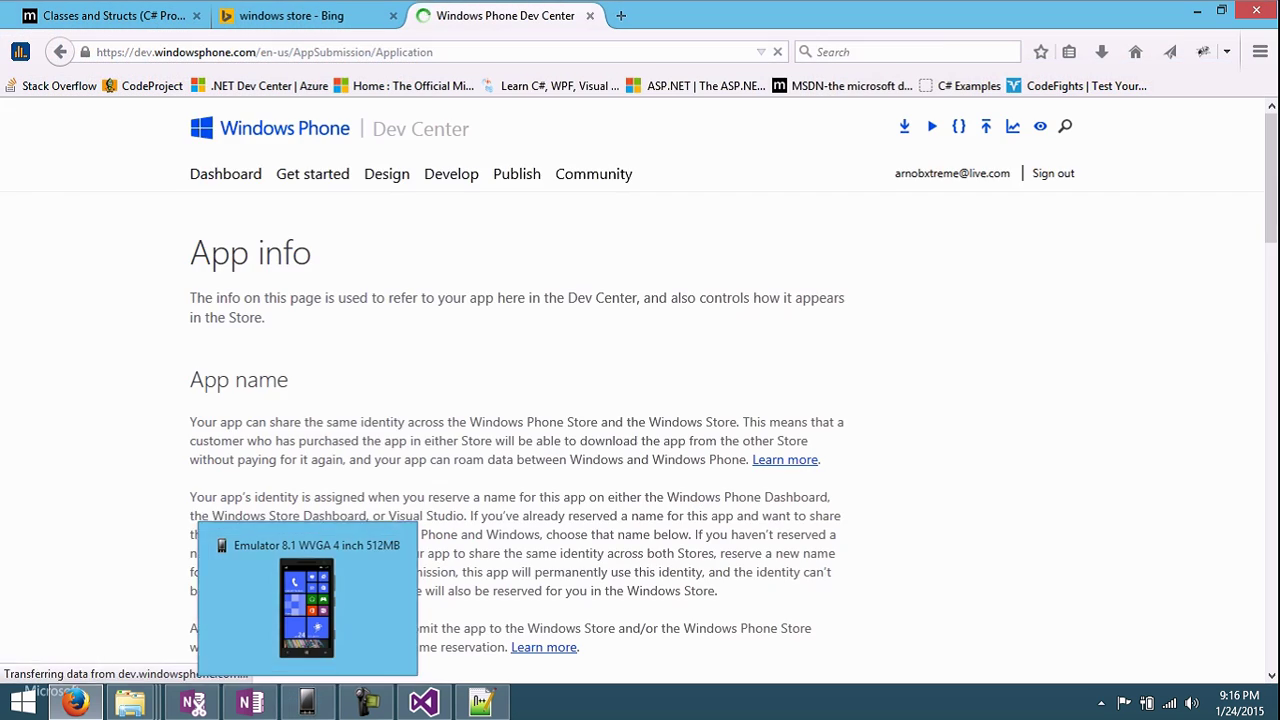
scroll(640, 400, down, 4)
scroll(640, 400, down, 4)
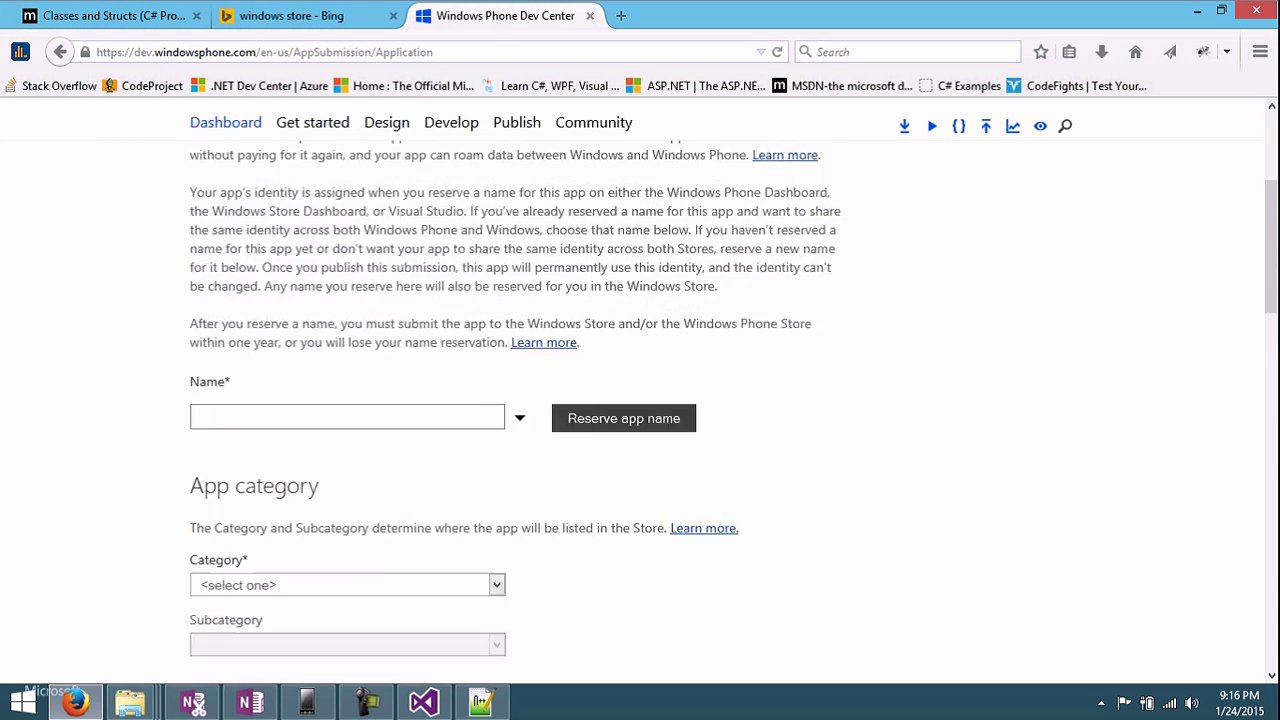
scroll(640, 400, up, 2)
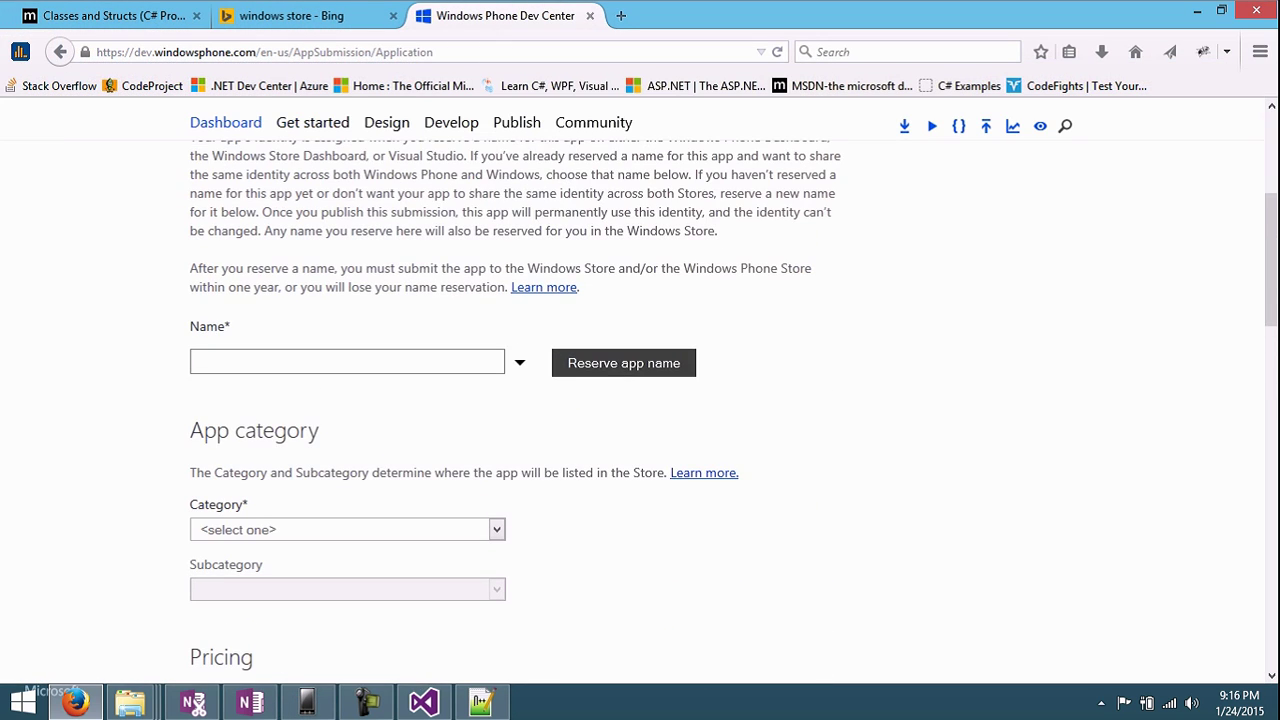
click(519, 363)
click(400, 404)
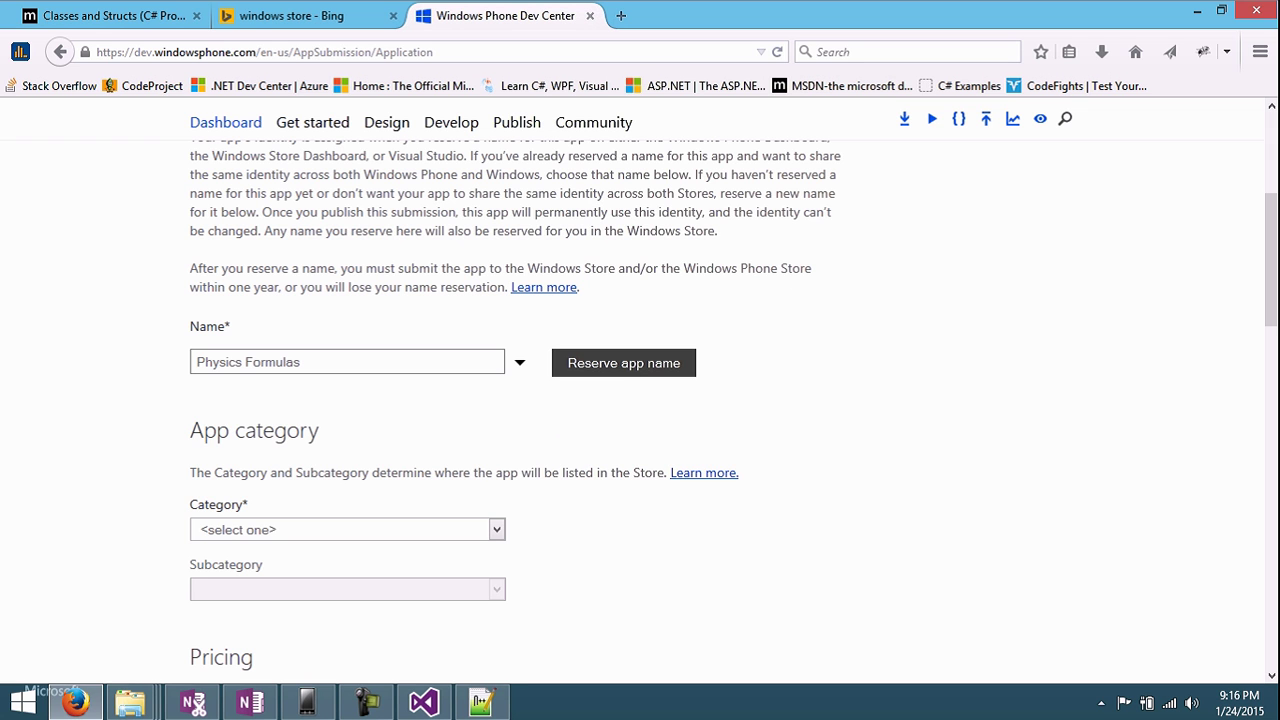
click(519, 363)
click(519, 363)
click(519, 363)
click(519, 363)
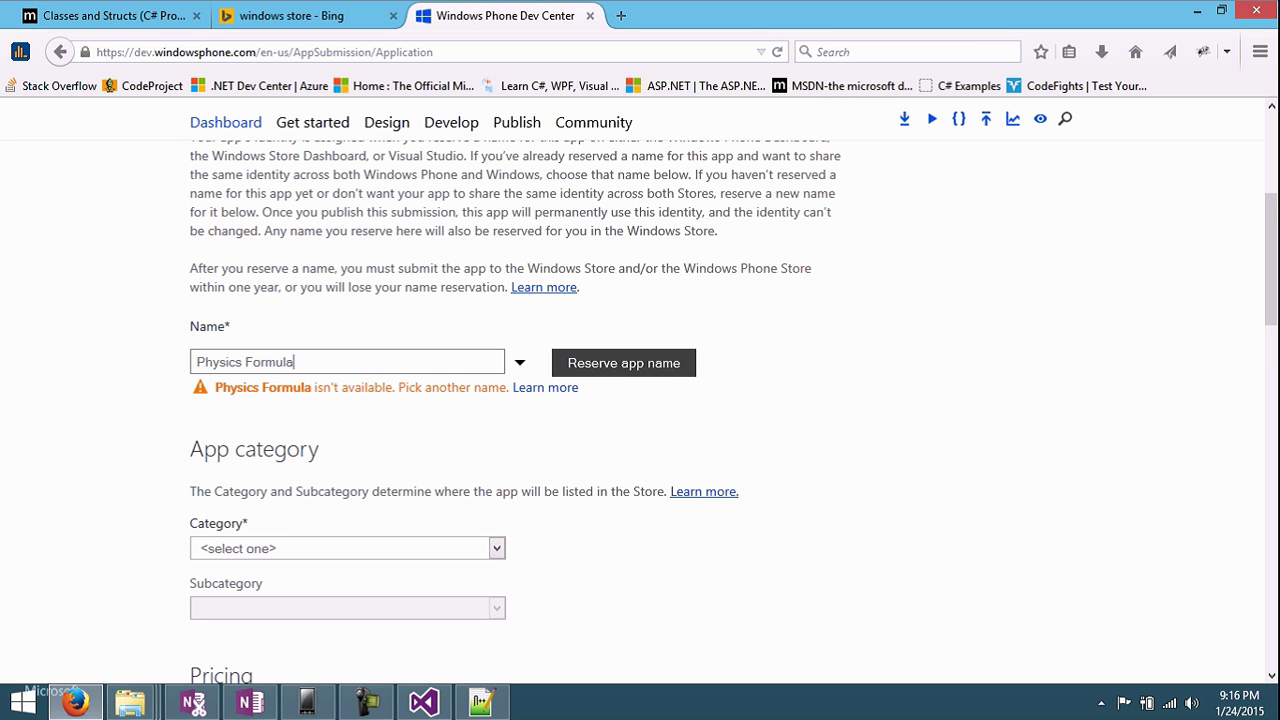
- Insert 'All' to make the name Physics All Formula and reserve it
double_click(219, 362)
click(294, 362)
click(244, 362)
text(All)
click(312, 362)
key(Return)
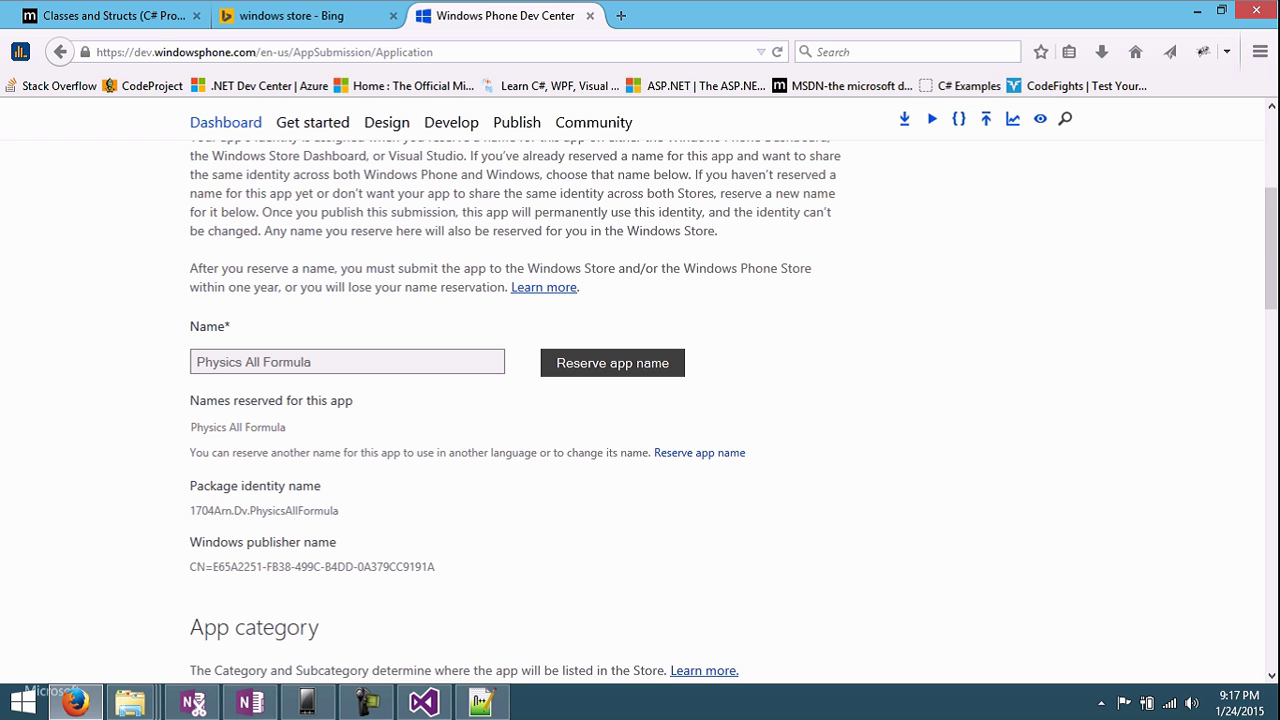
- Set the app Category to education
scroll(730, 412, down, 5)
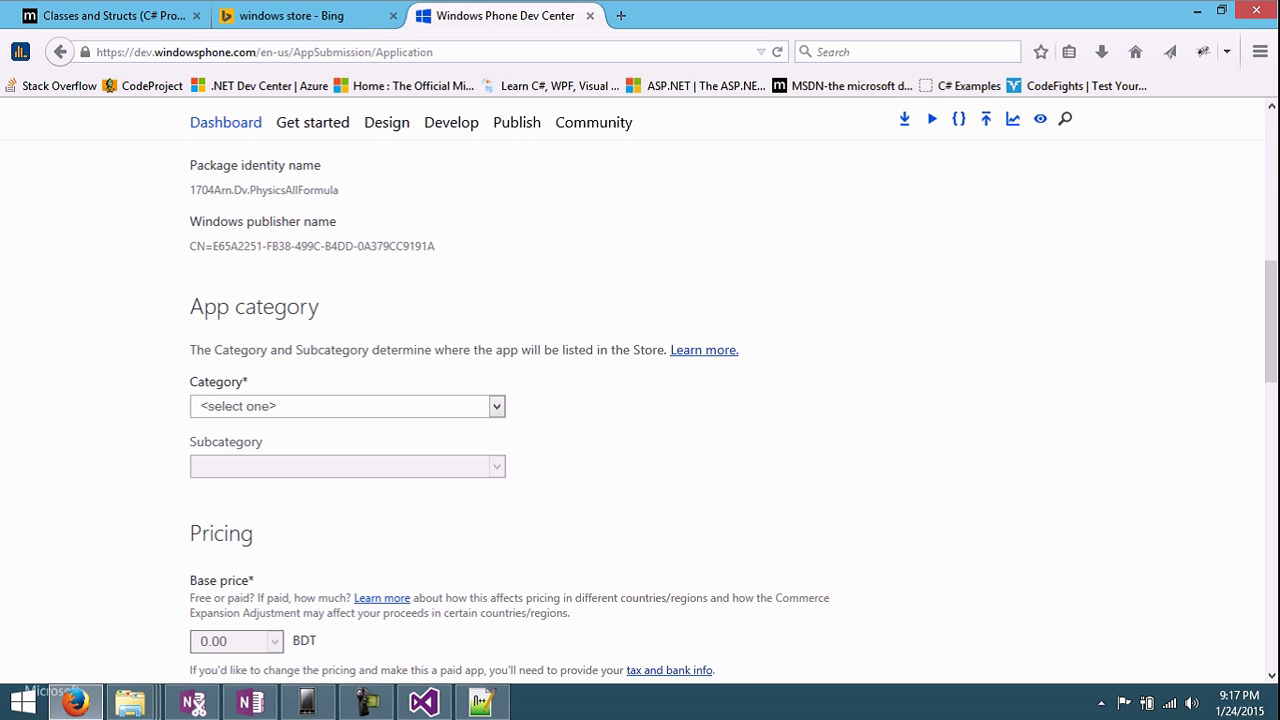
scroll(730, 412, up, 2)
scroll(730, 412, down, 2)
click(497, 406)
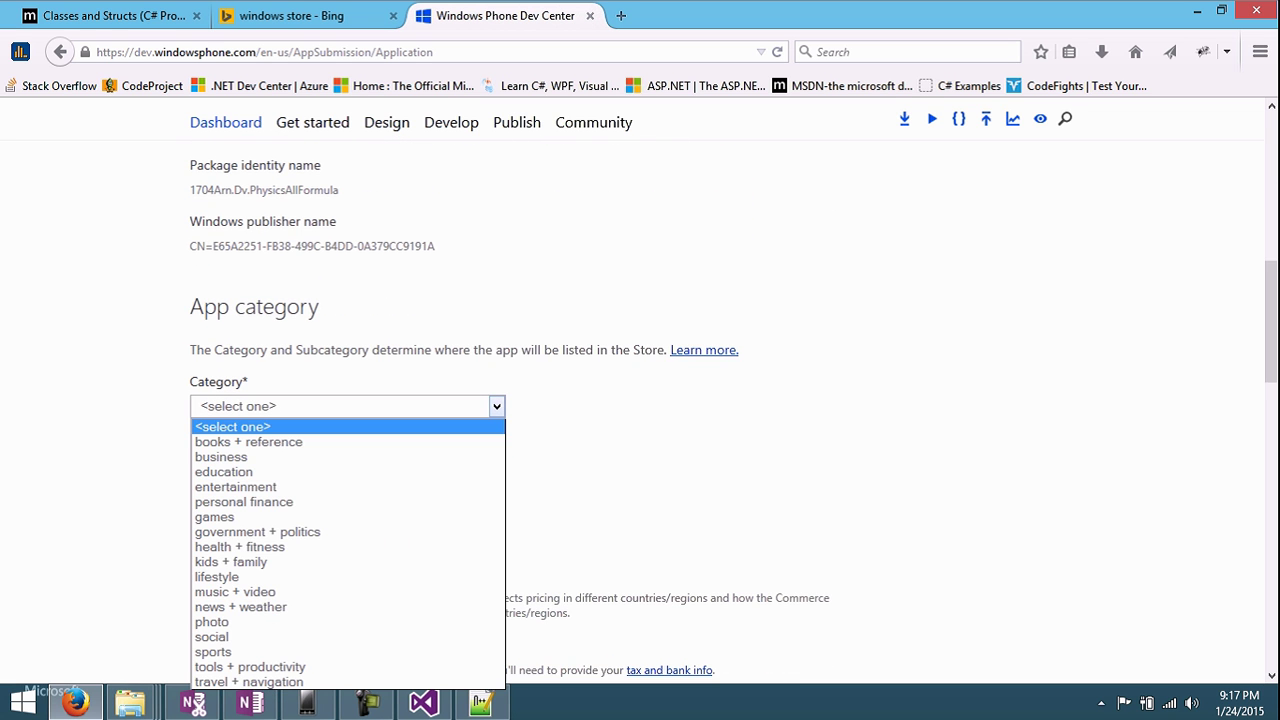
click(348, 472)
- Save the app info and review the submission page showing it complete
scroll(640, 412, down, 3)
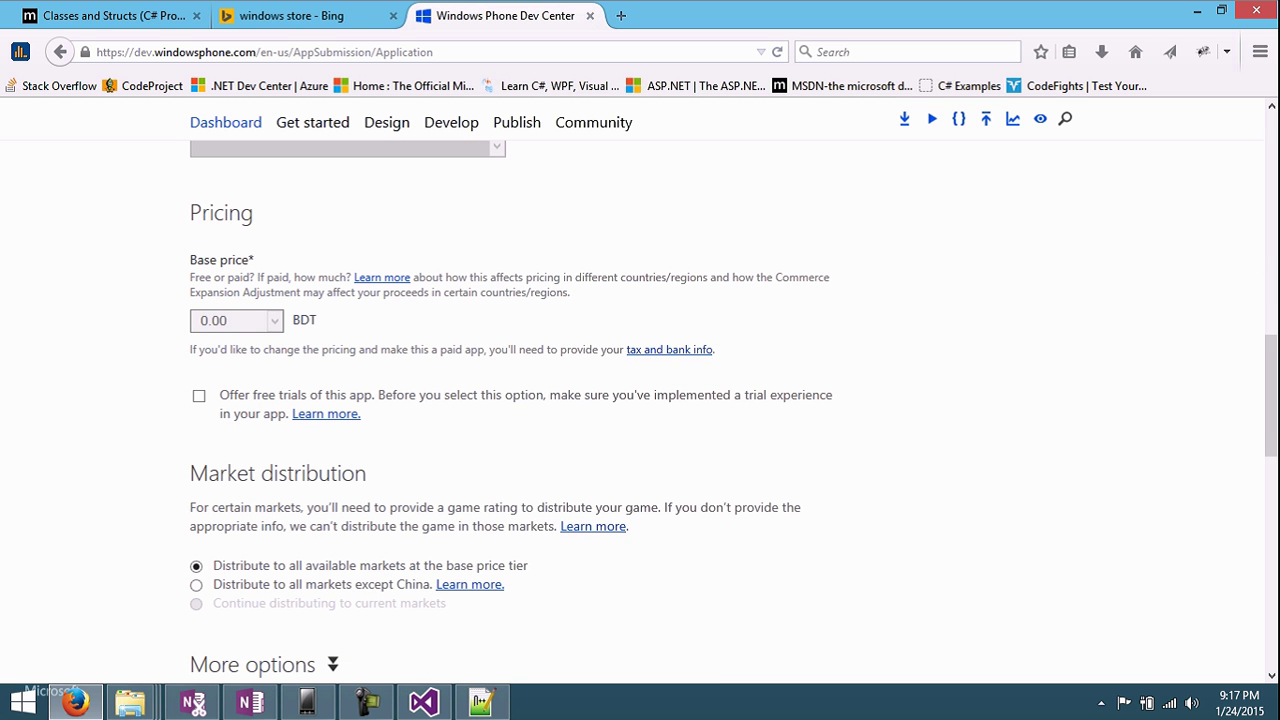
scroll(640, 400, down, 4)
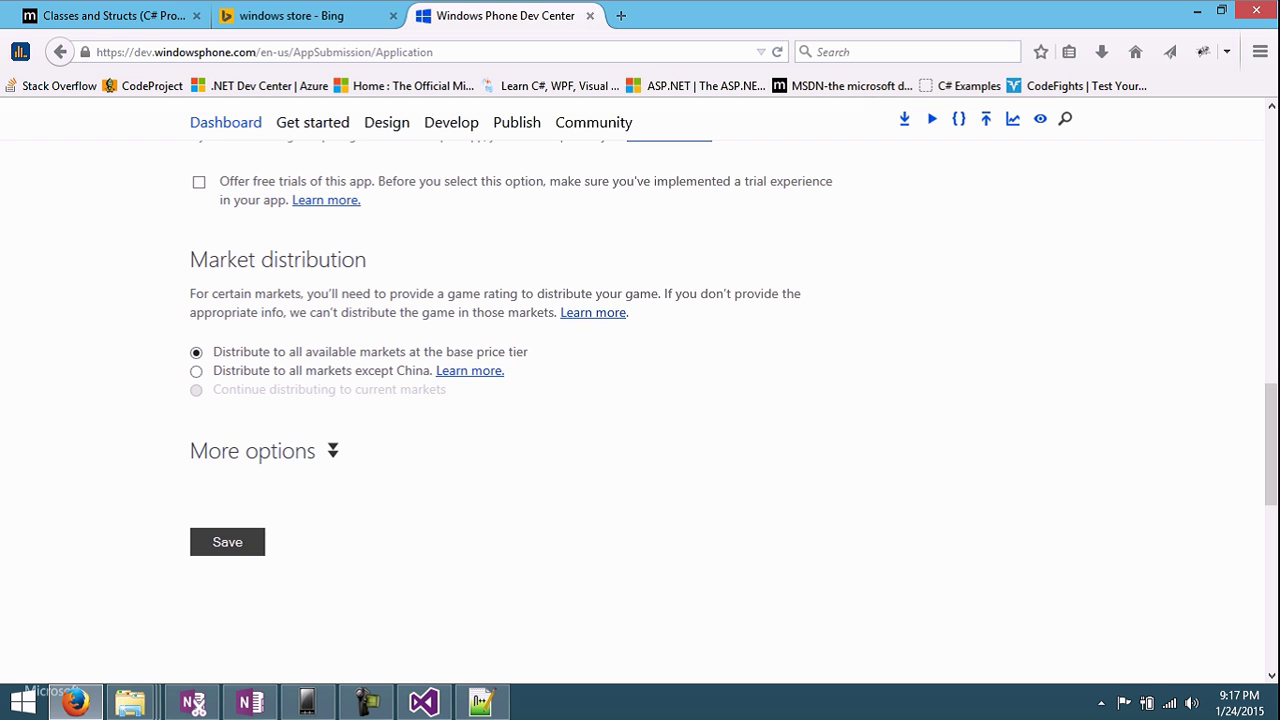
drag(213, 352, 503, 371)
click(540, 386)
click(228, 542)
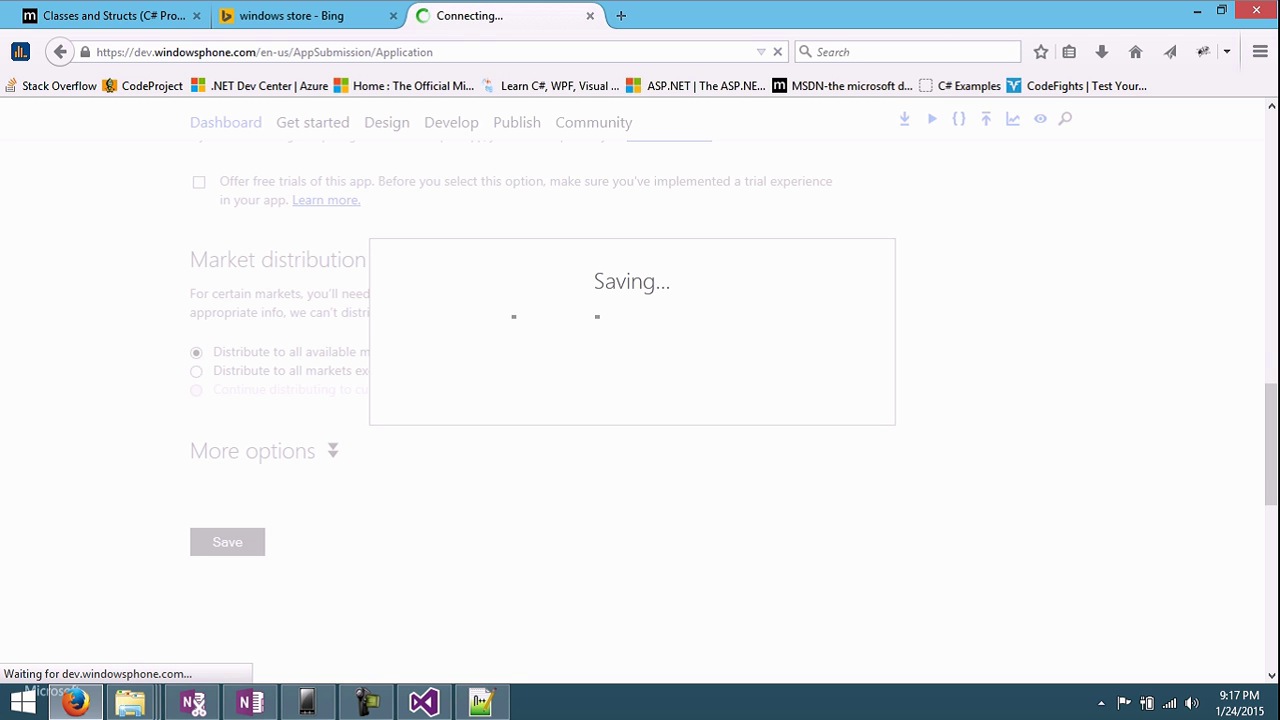
scroll(632, 390, up, 4)
scroll(632, 390, down, 3)
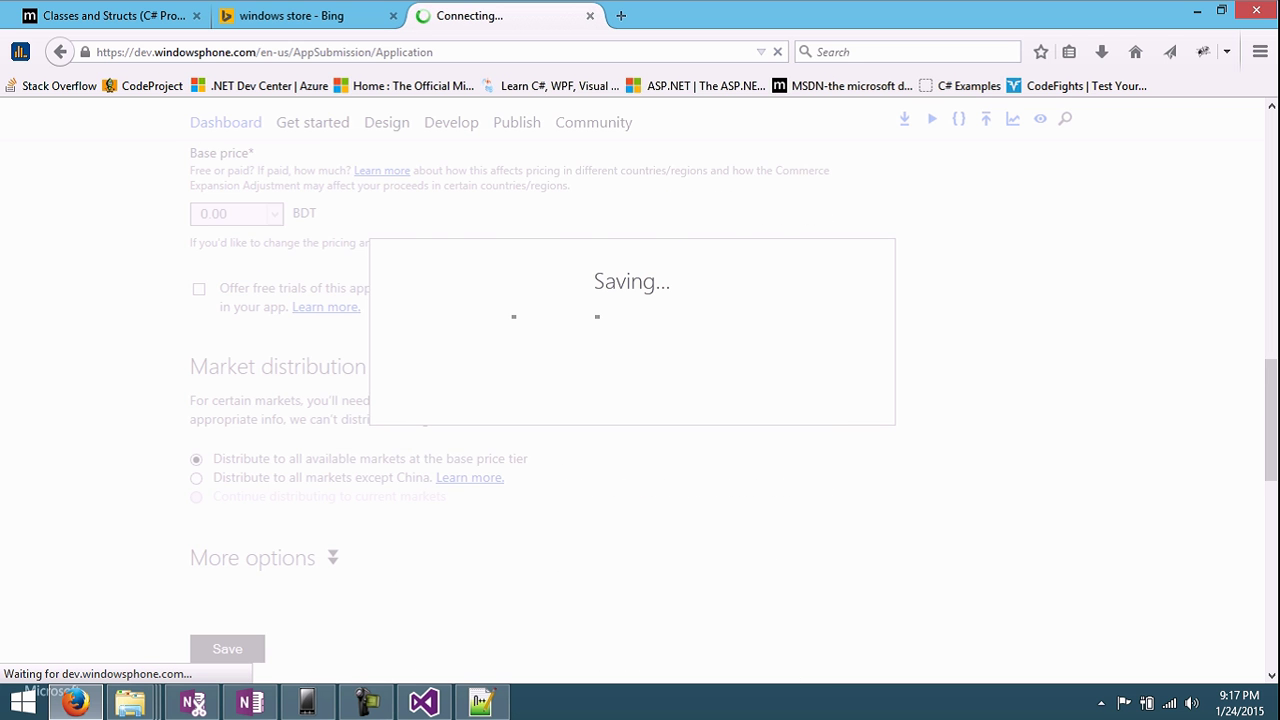
scroll(632, 390, up, 8)
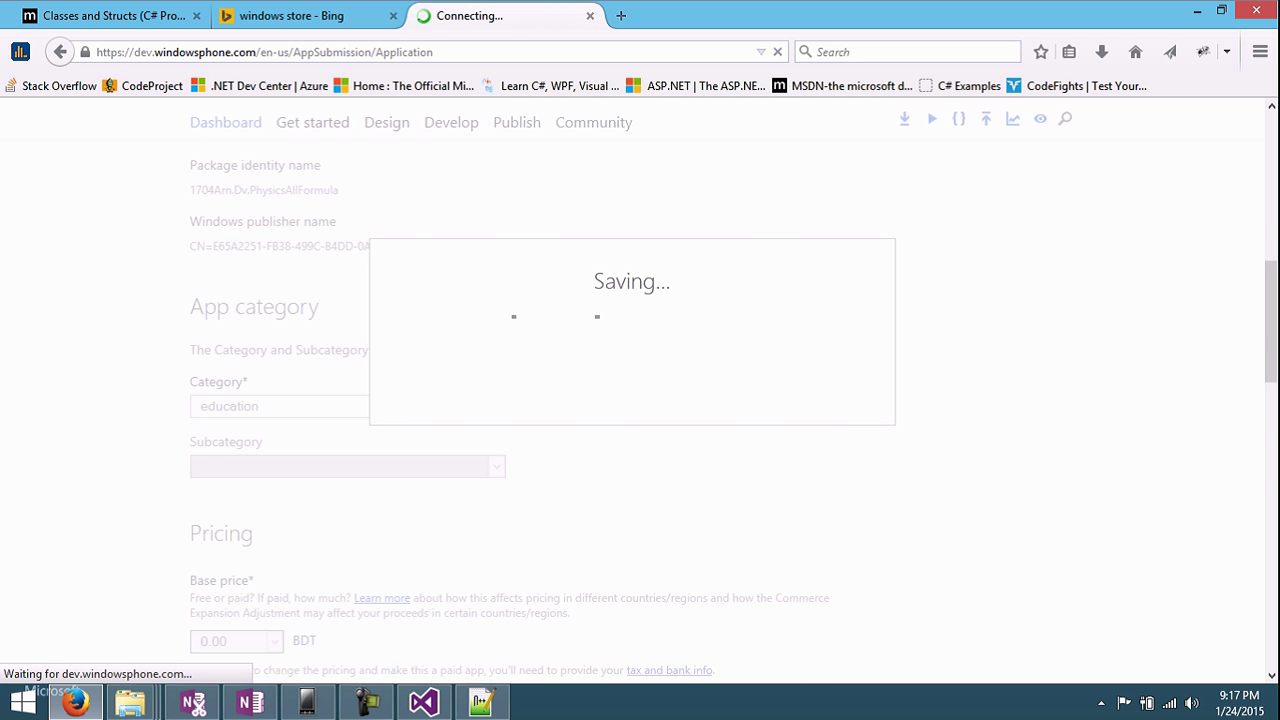
scroll(632, 390, up, 5)
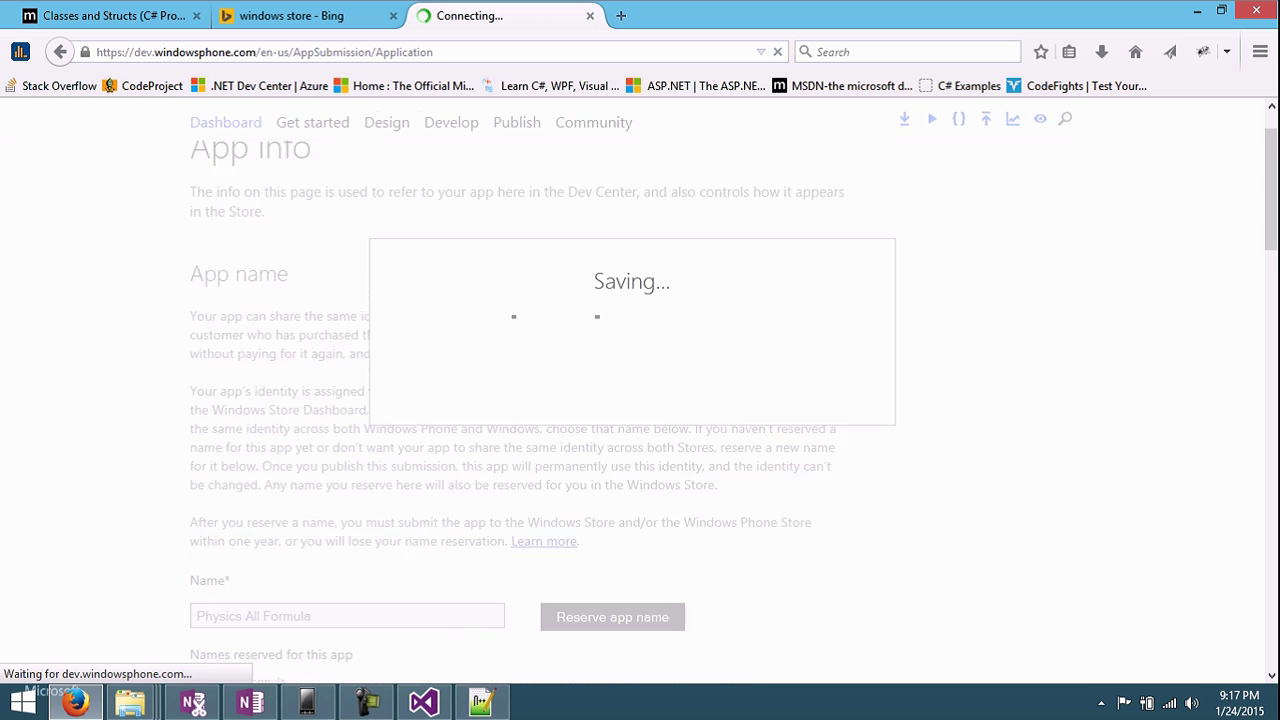
scroll(632, 390, down, 9)
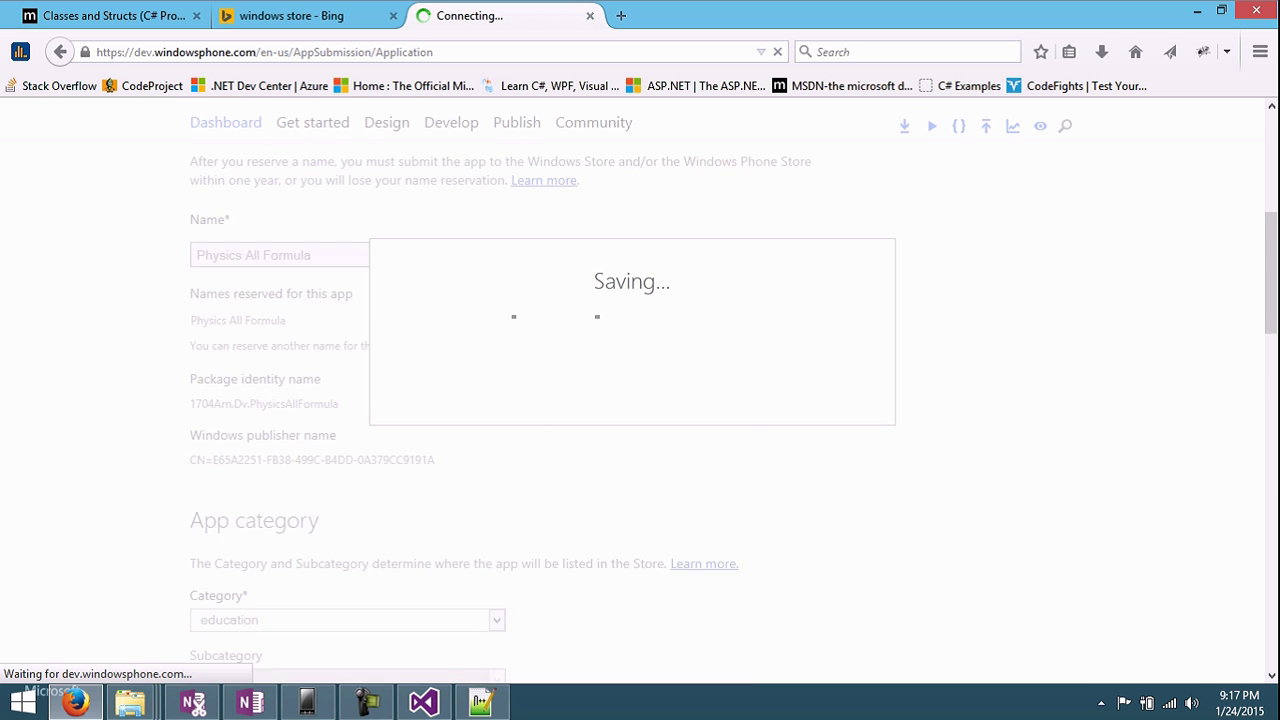
scroll(632, 390, down, 4)
scroll(632, 390, up, 10)
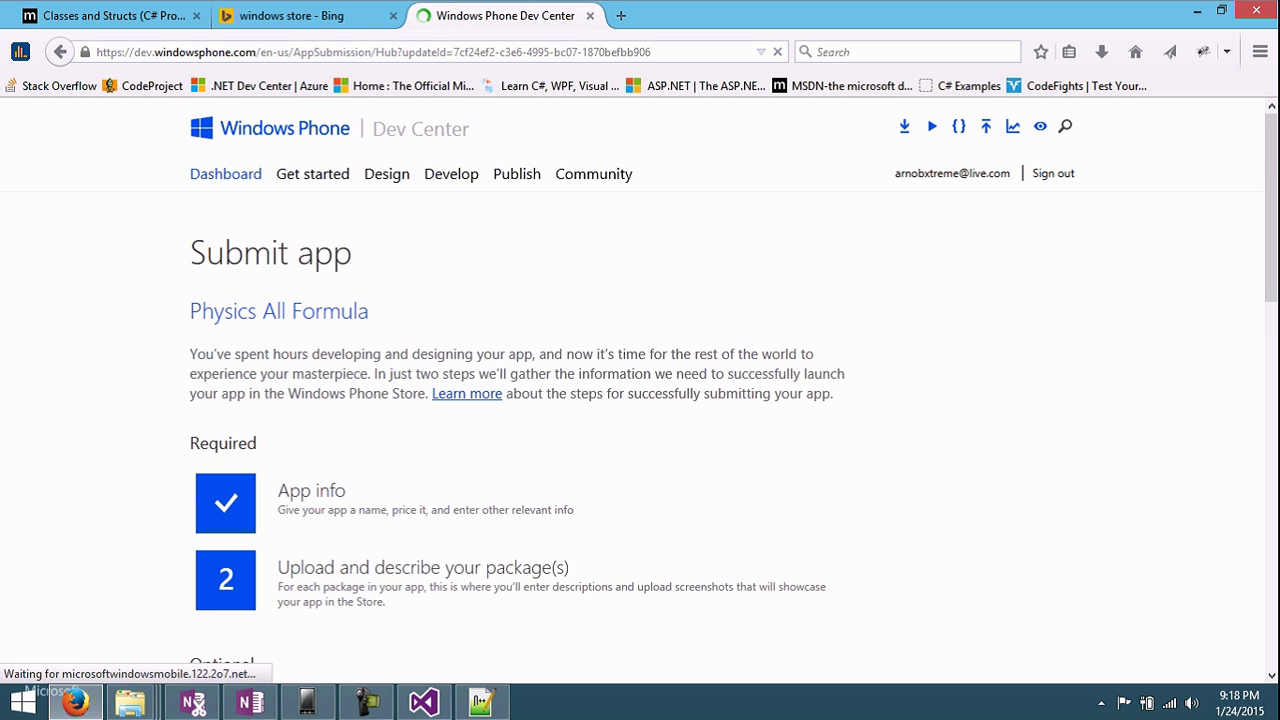
- Open 'Upload and describe your package(s)', allow Silverlight to run, and dismiss its update prompt
scroll(420, 421, down, 2)
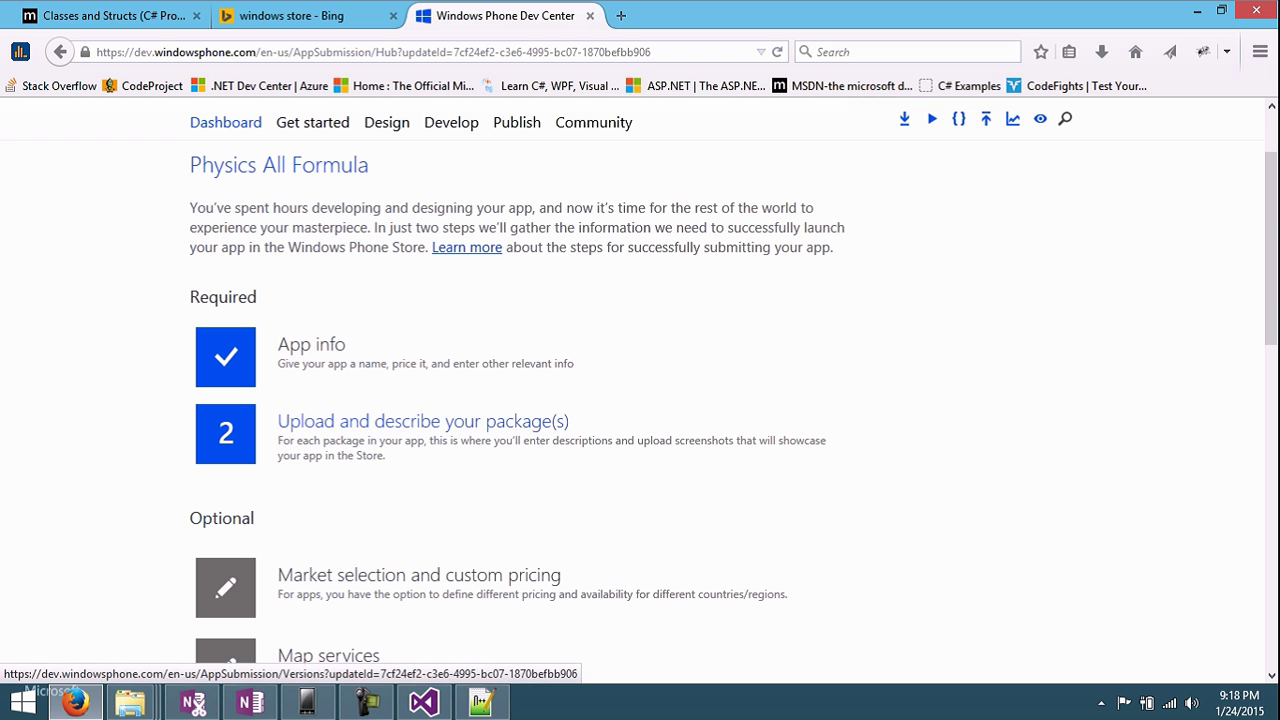
click(420, 421)
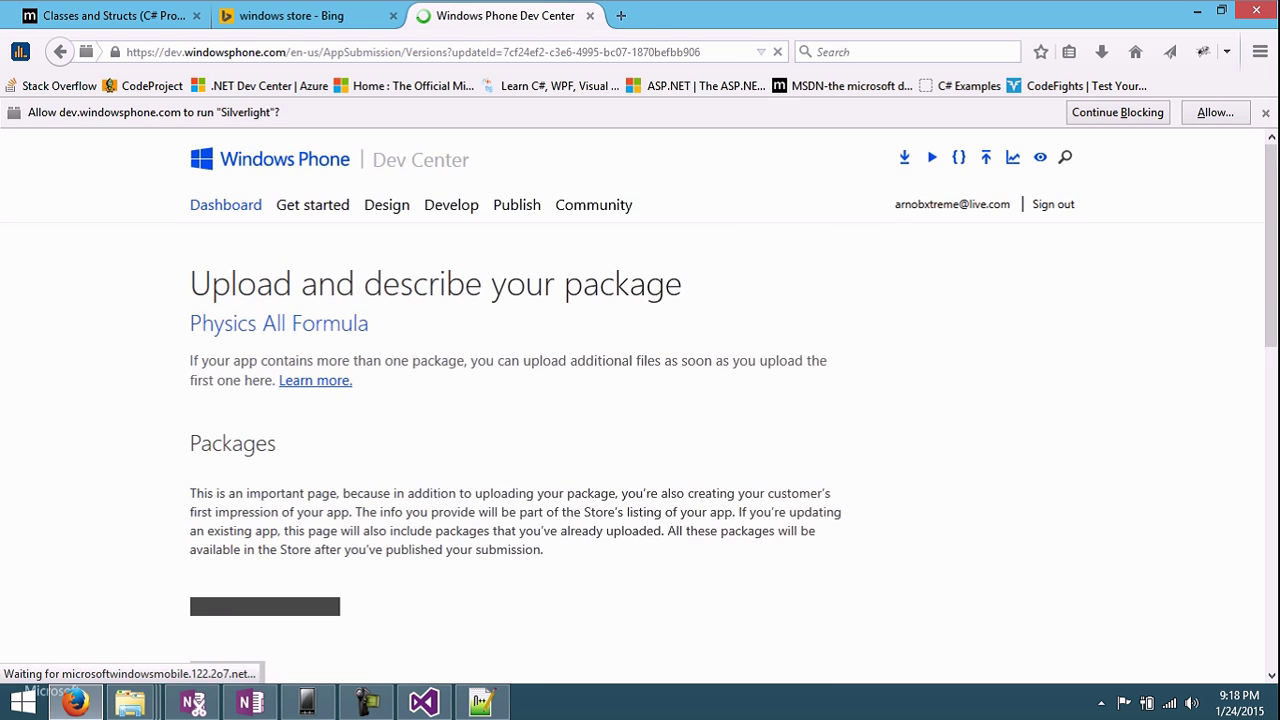
scroll(420, 421, down, 3)
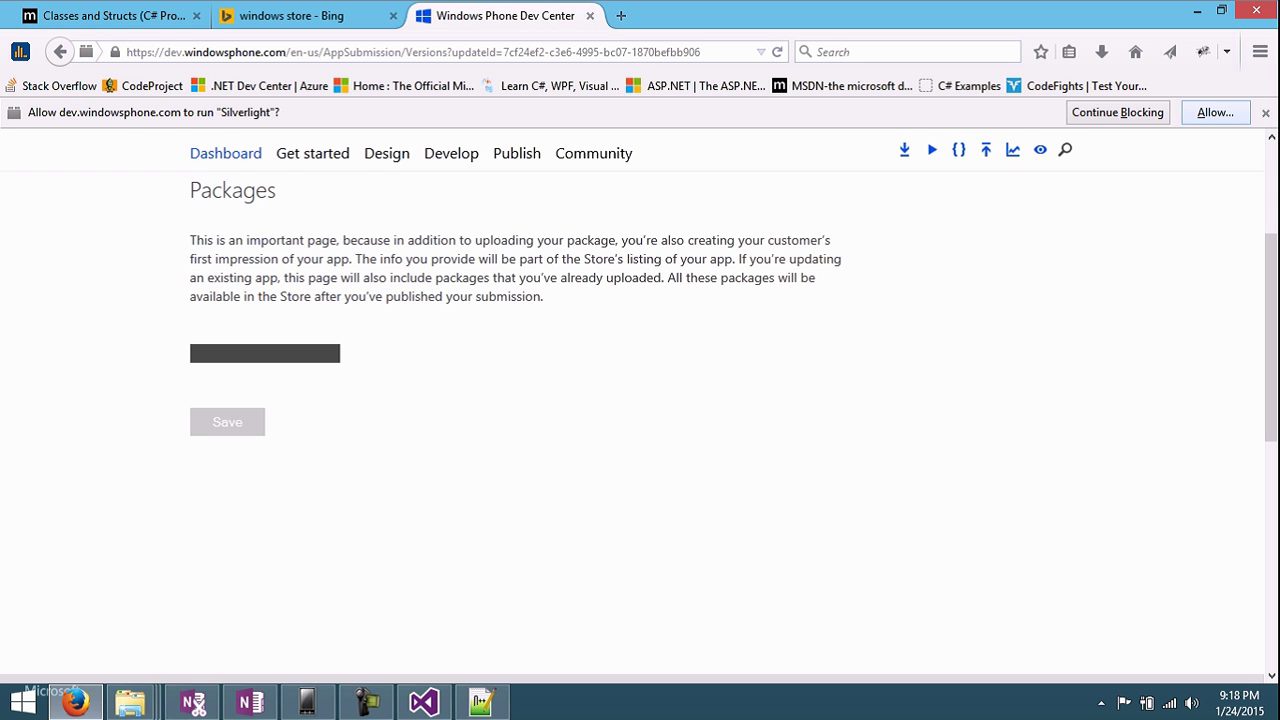
click(1215, 112)
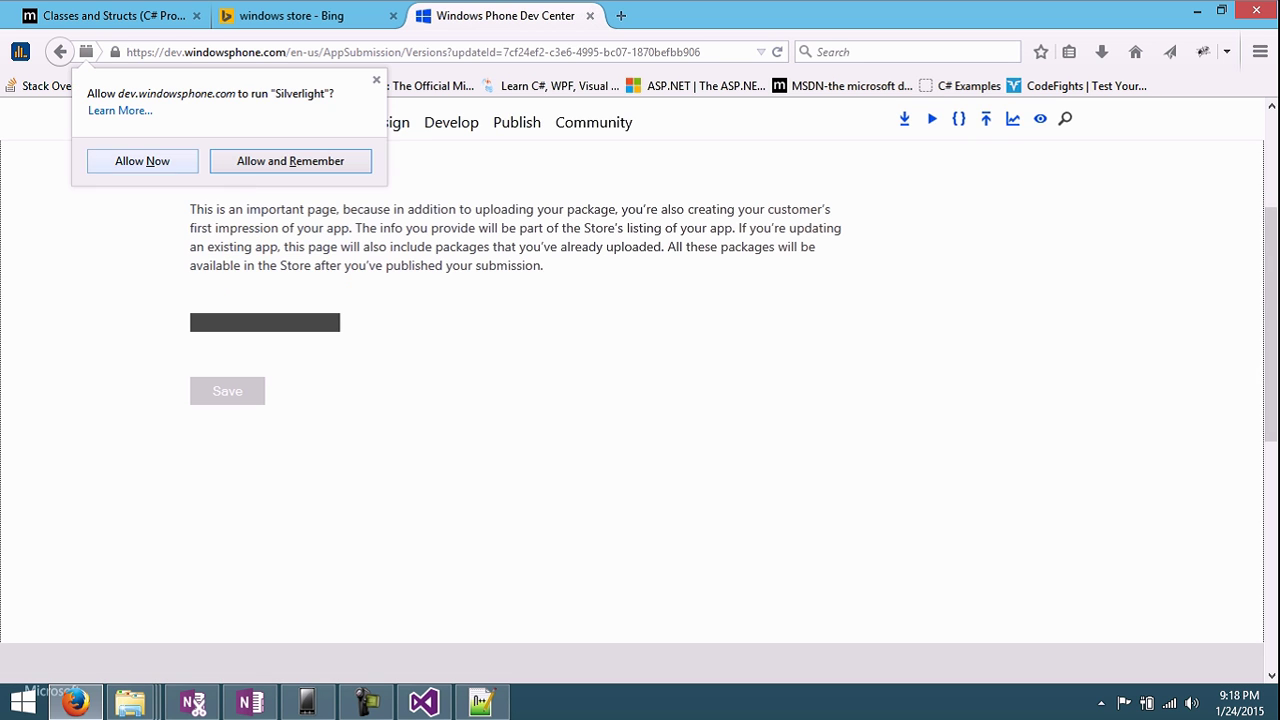
click(142, 161)
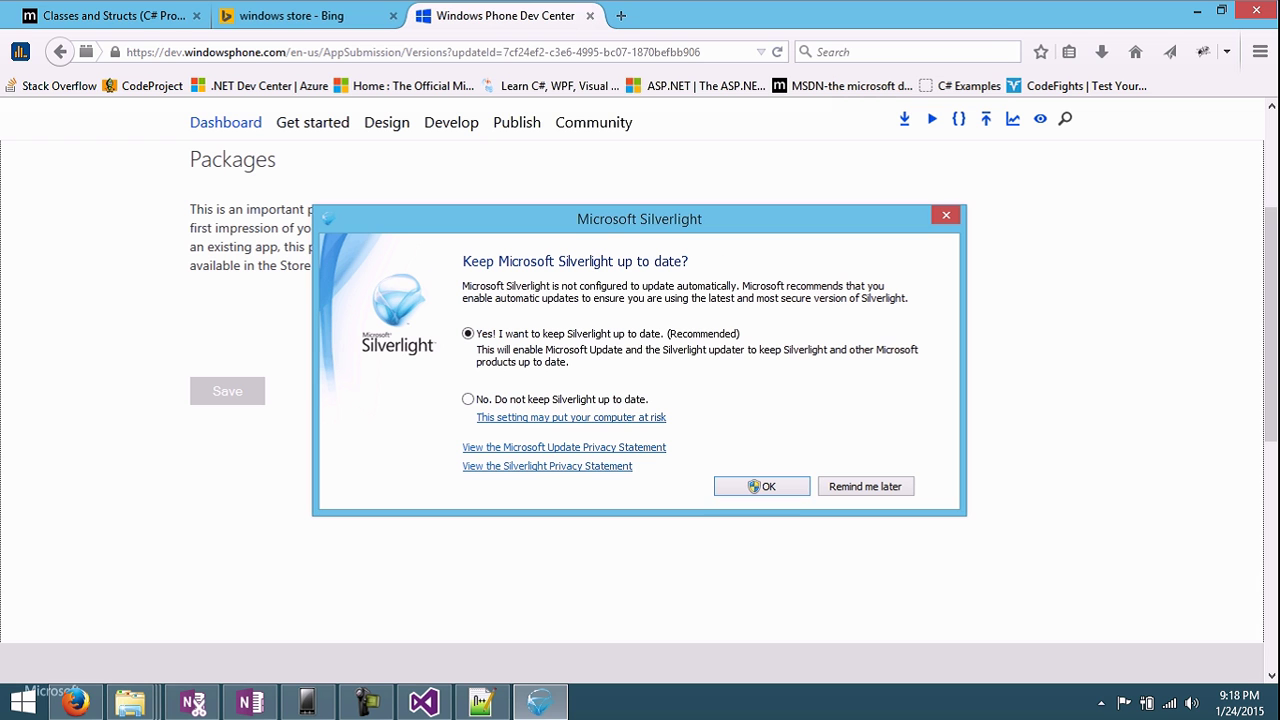
click(762, 486)
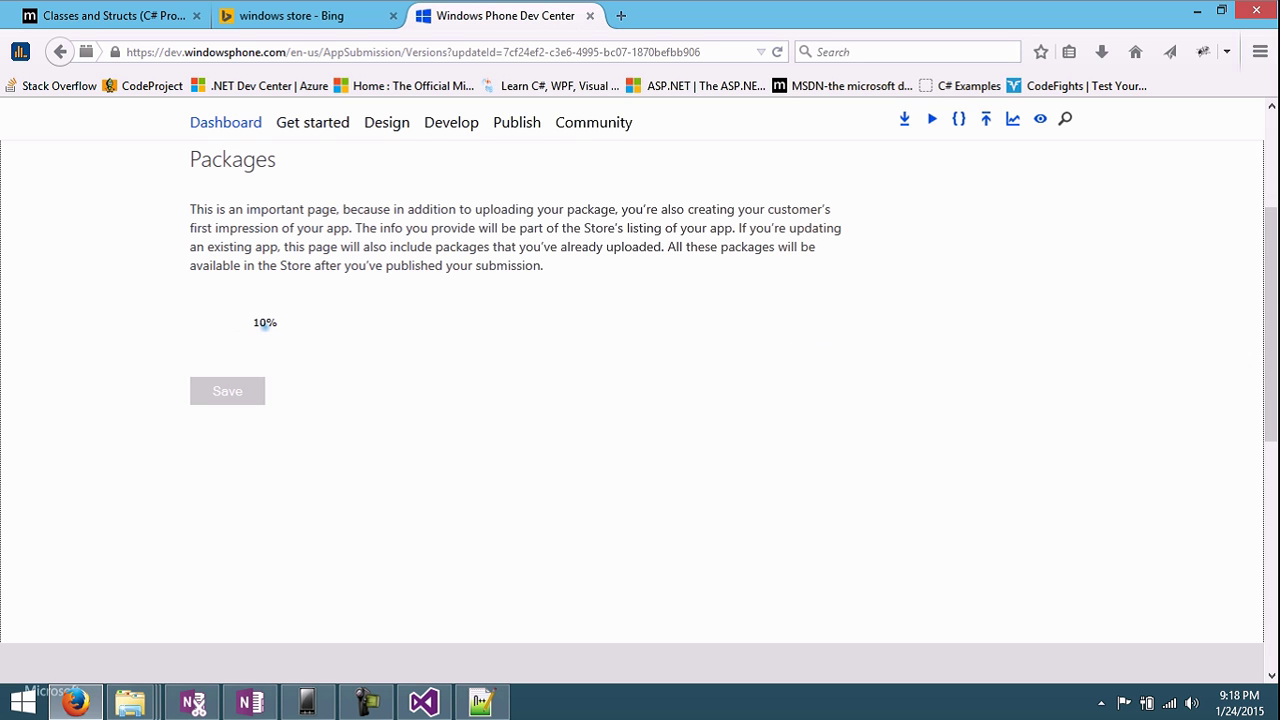
click(250, 702)
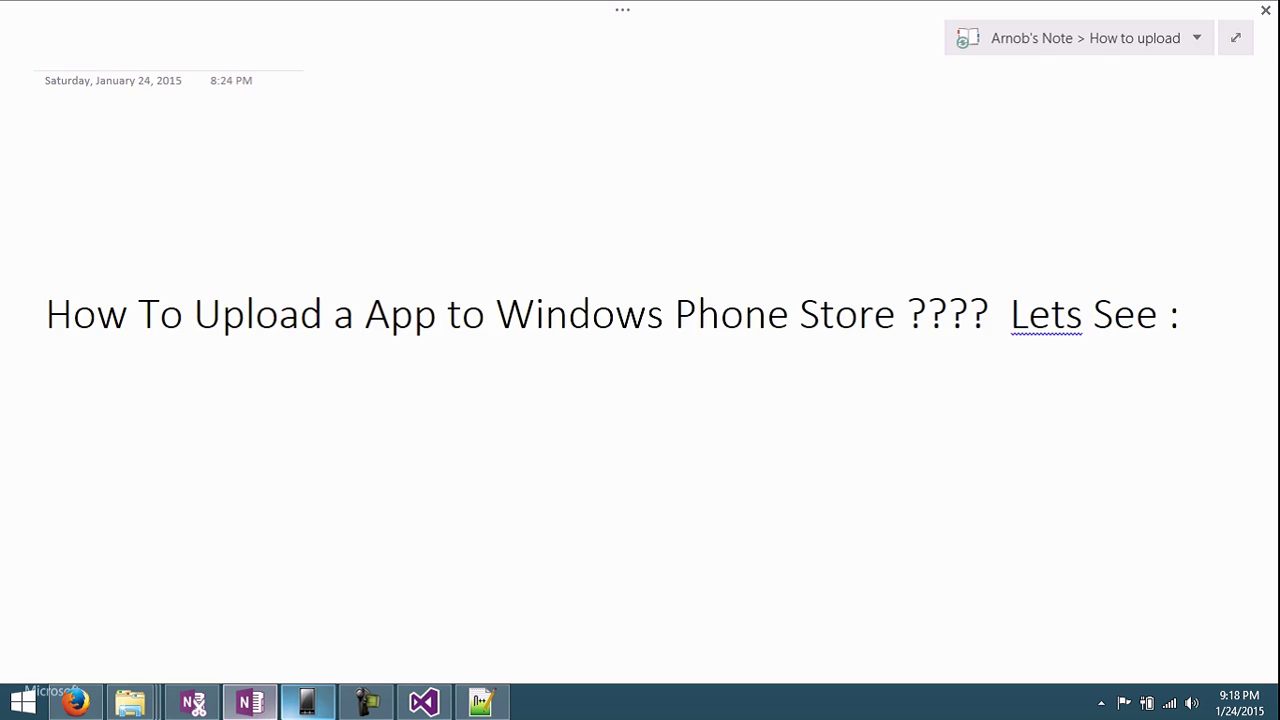
- Launch the deployed Physics Formulas app from the Windows Phone Emulator's app list
click(250, 702)
click(308, 702)
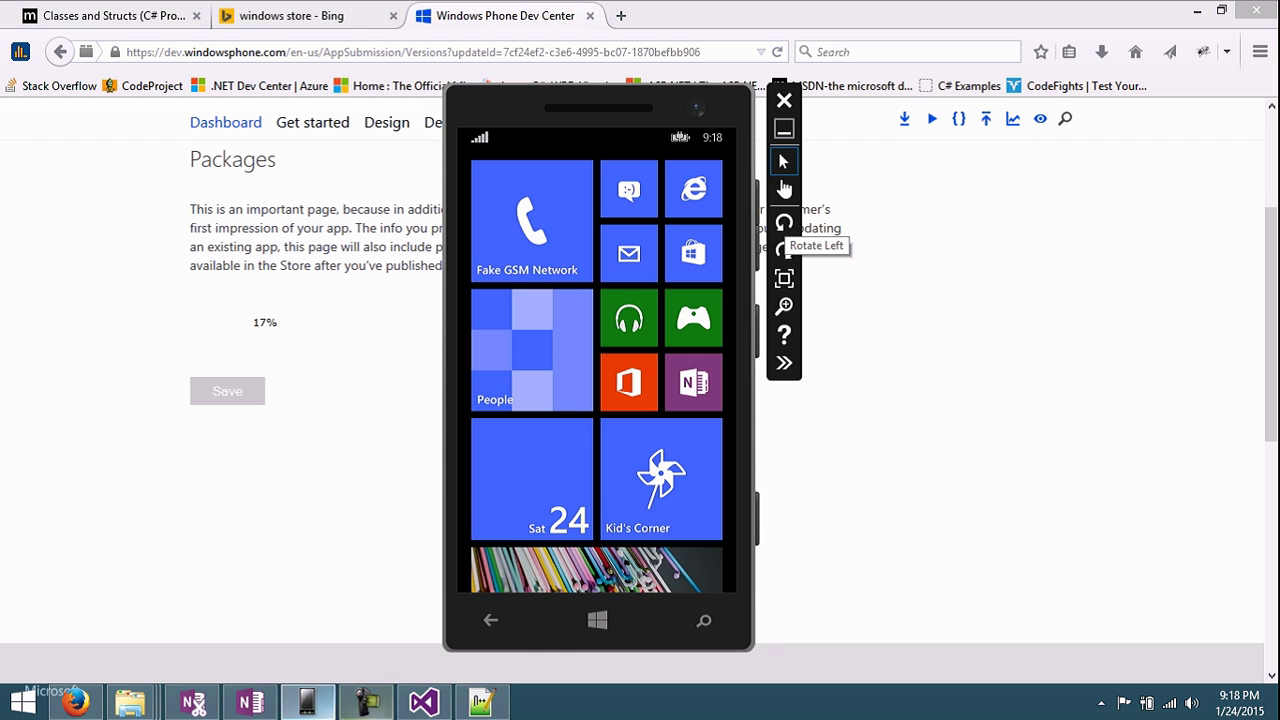
drag(680, 390, 530, 390)
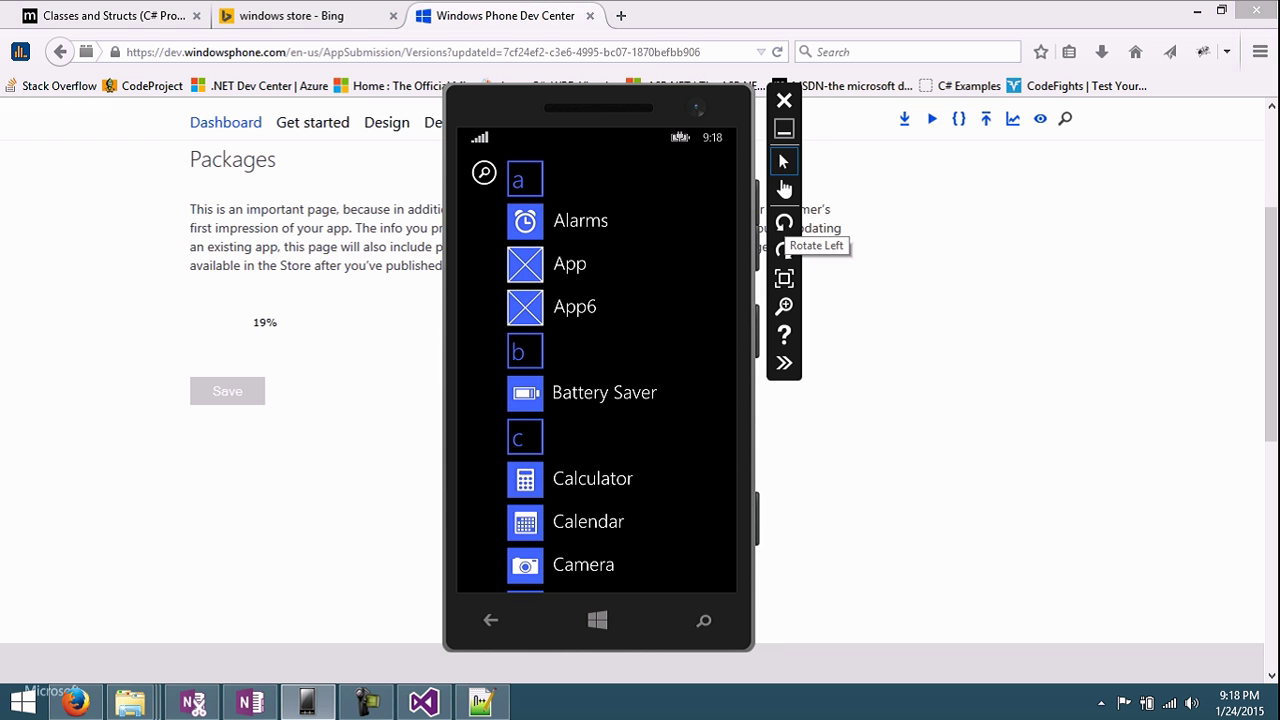
click(569, 263)
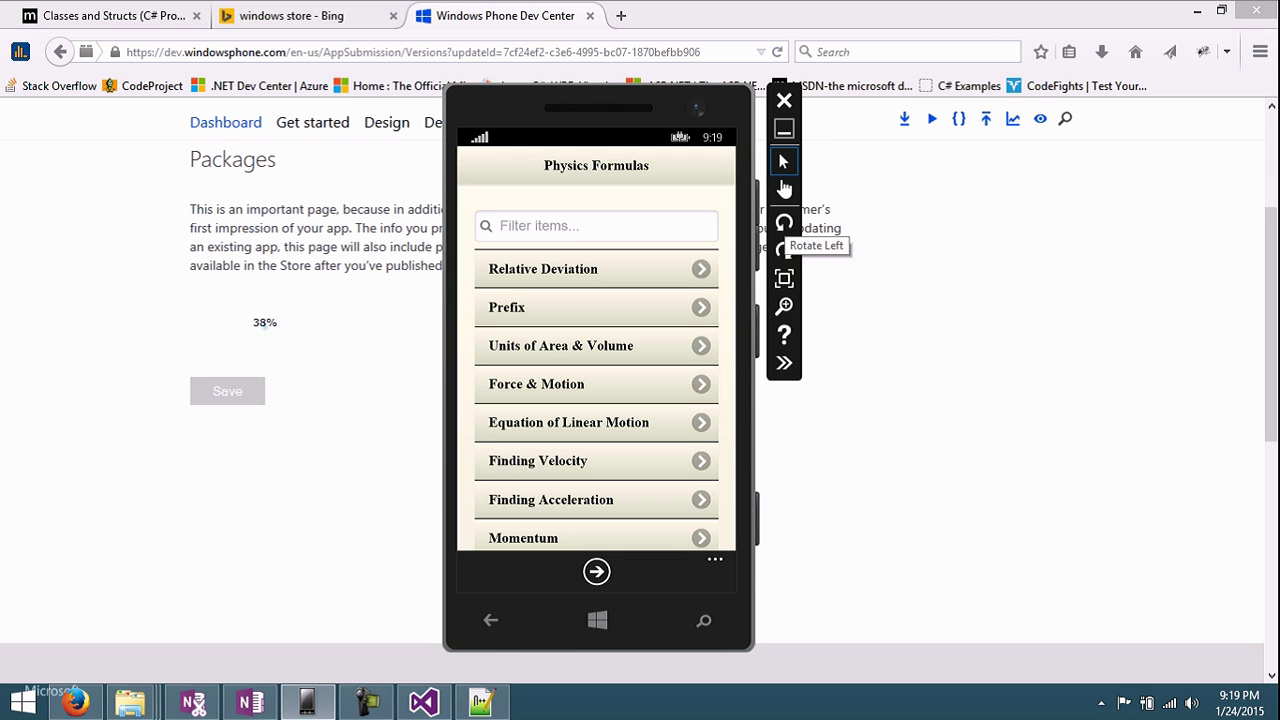
- Start Paint by searching 'paint' from the Windows Start screen
key(super)
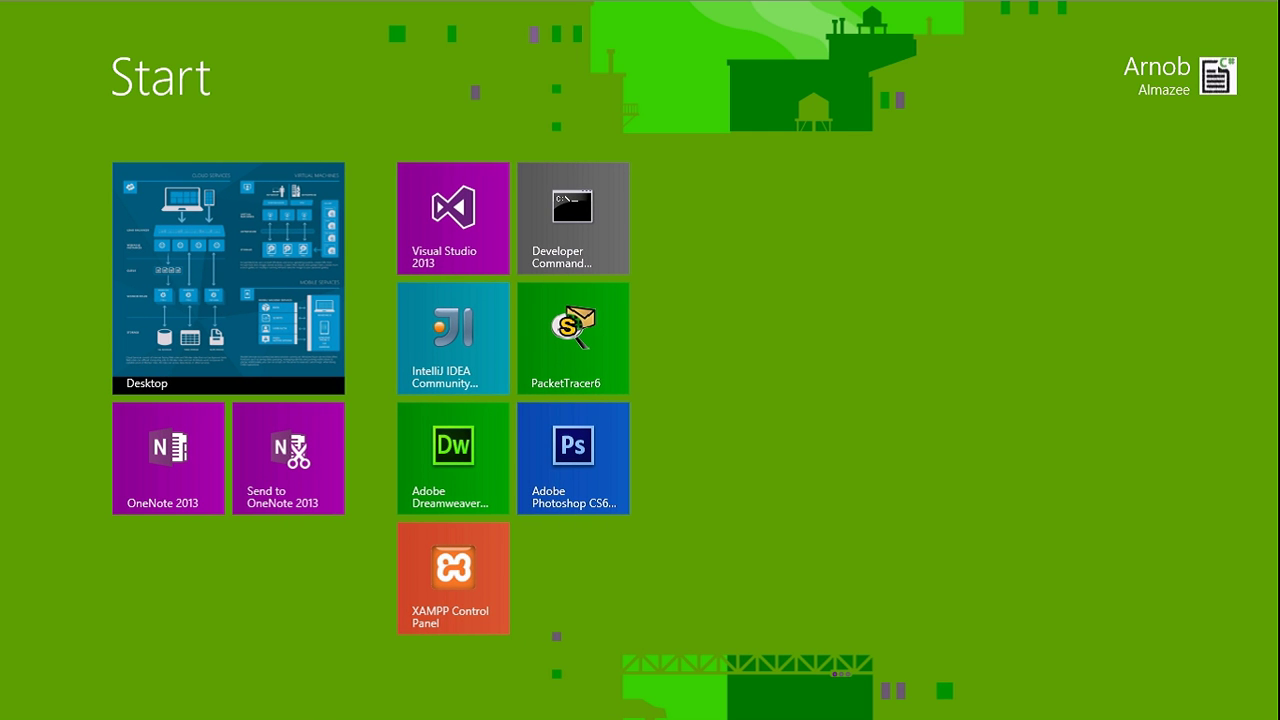
text(paint)
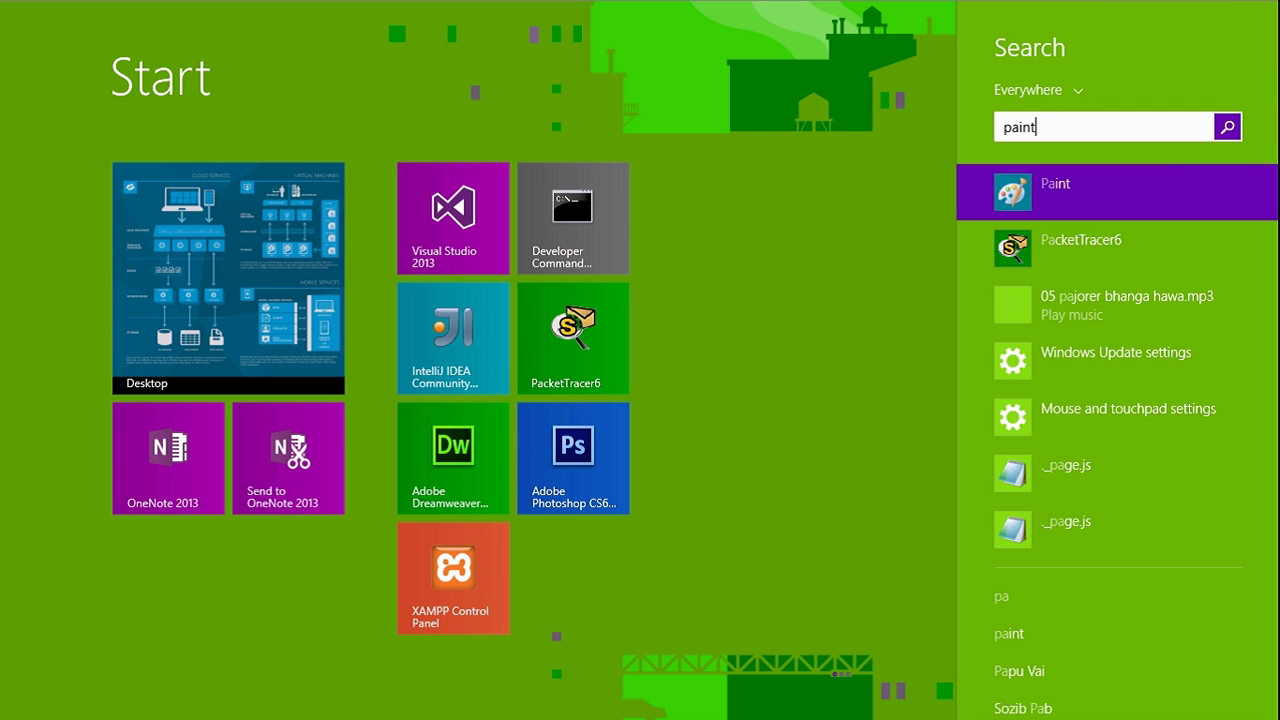
key(Return)
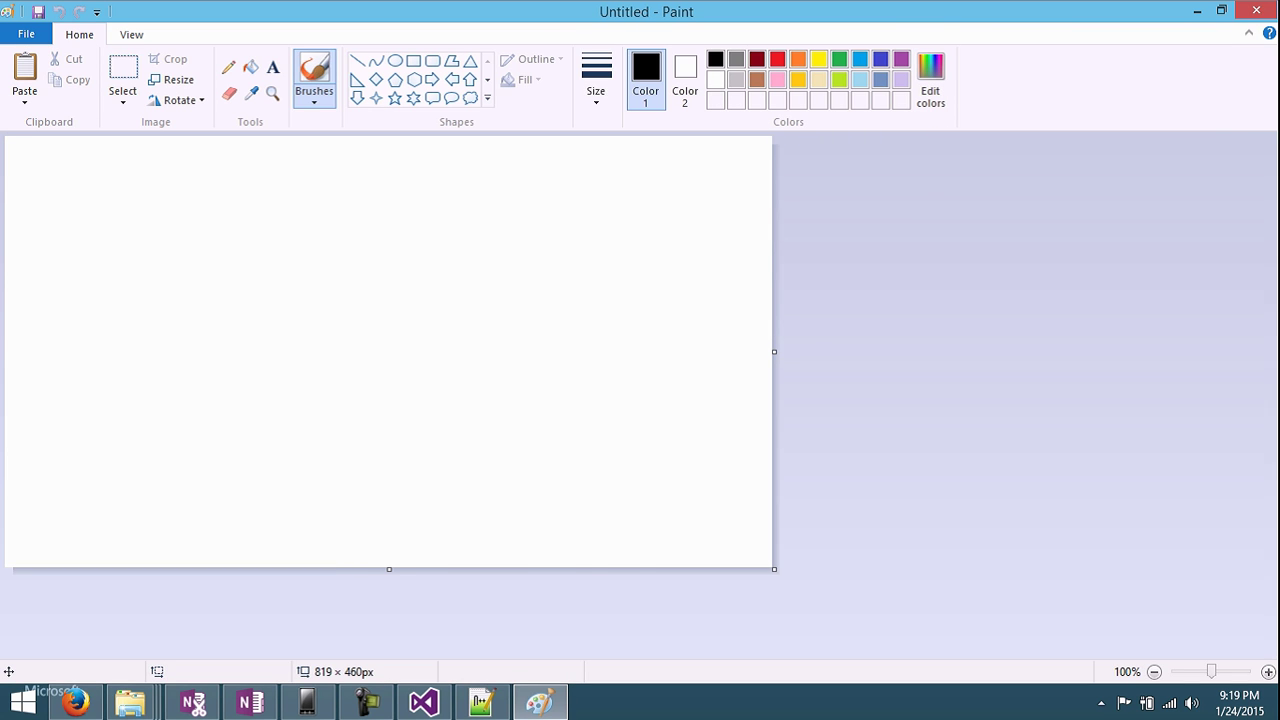
- Paste the full-screen emulator screenshot and crop it to the 295 × 451 px phone screen
key(ctrl+v)
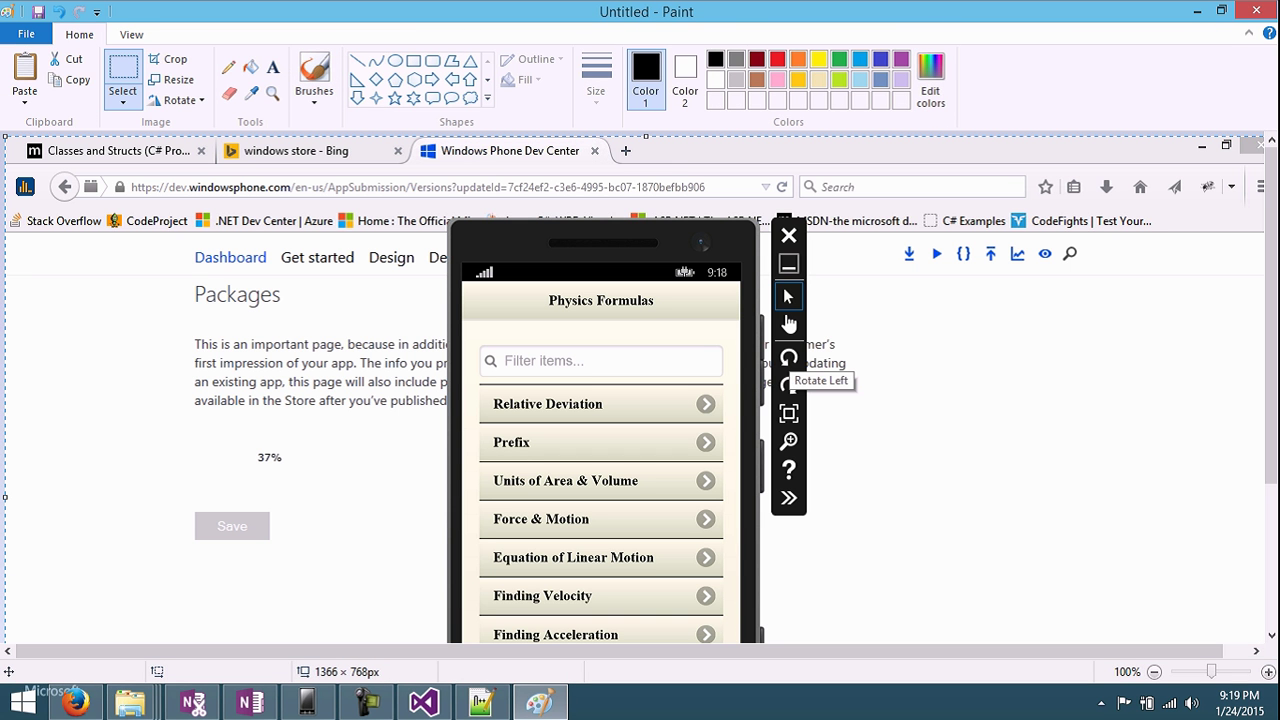
click(1154, 672)
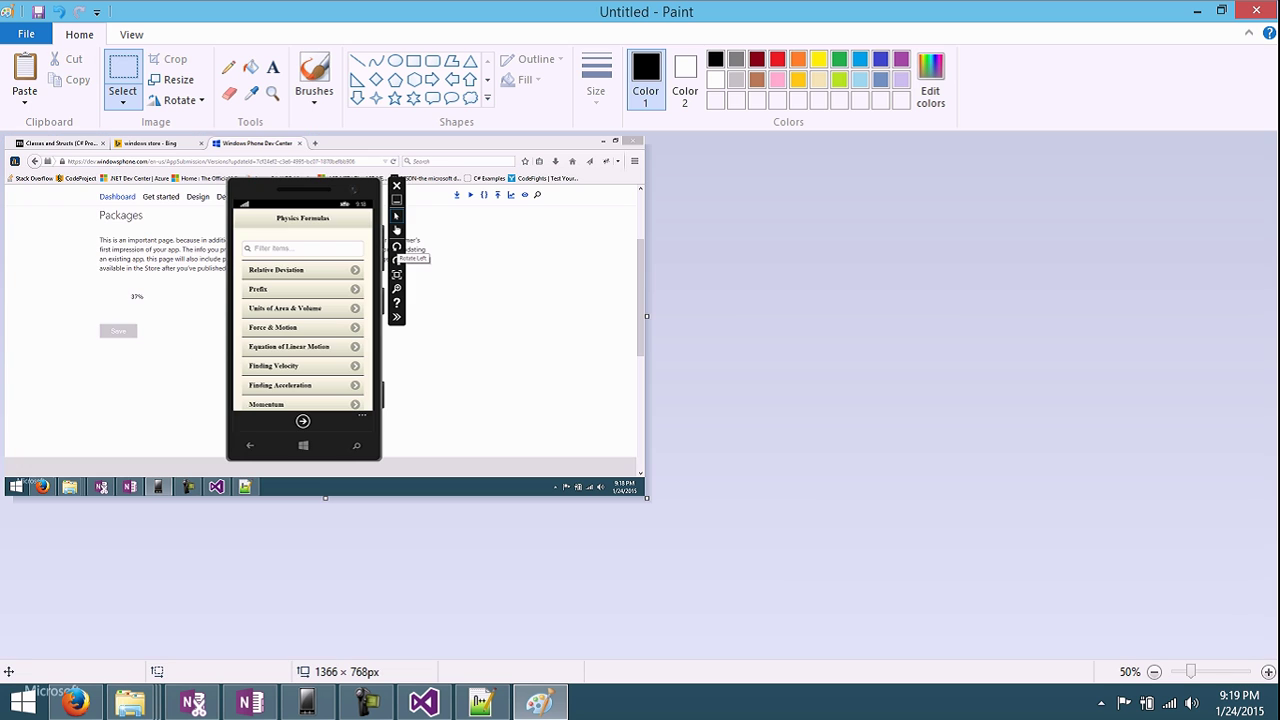
drag(232, 203, 370, 390)
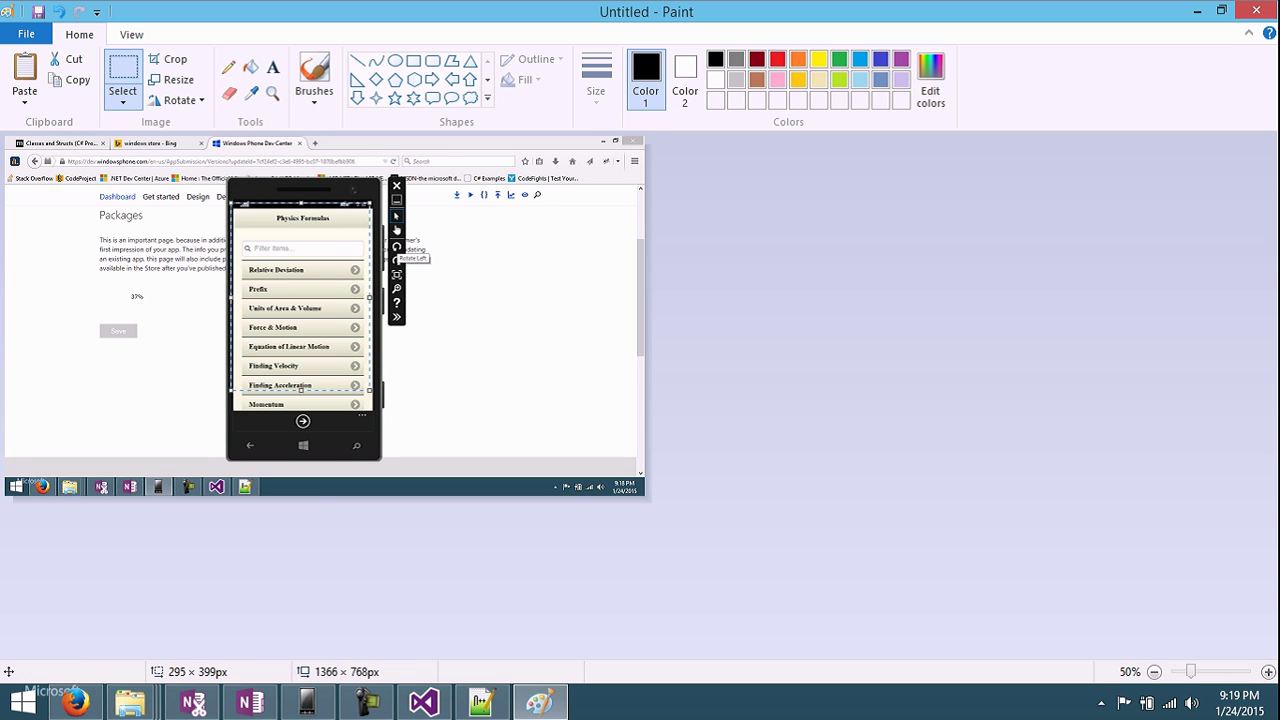
key(ctrl+z)
key(ctrl+v)
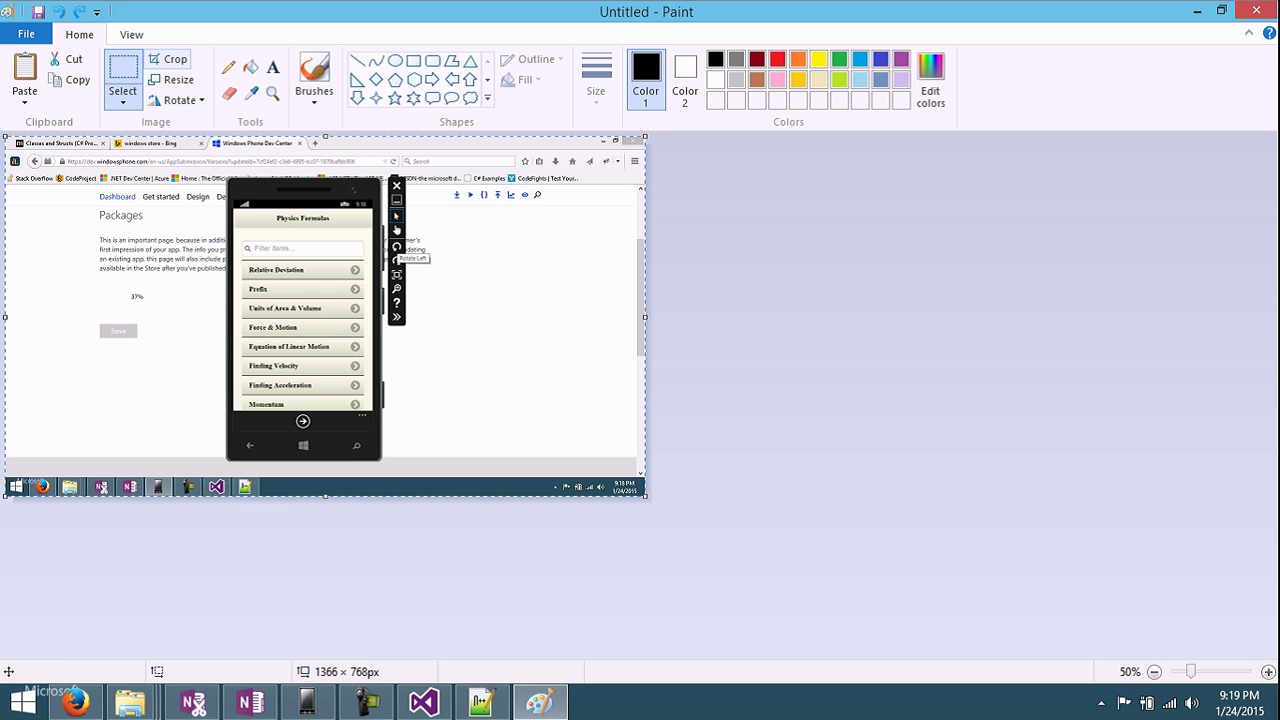
click(123, 68)
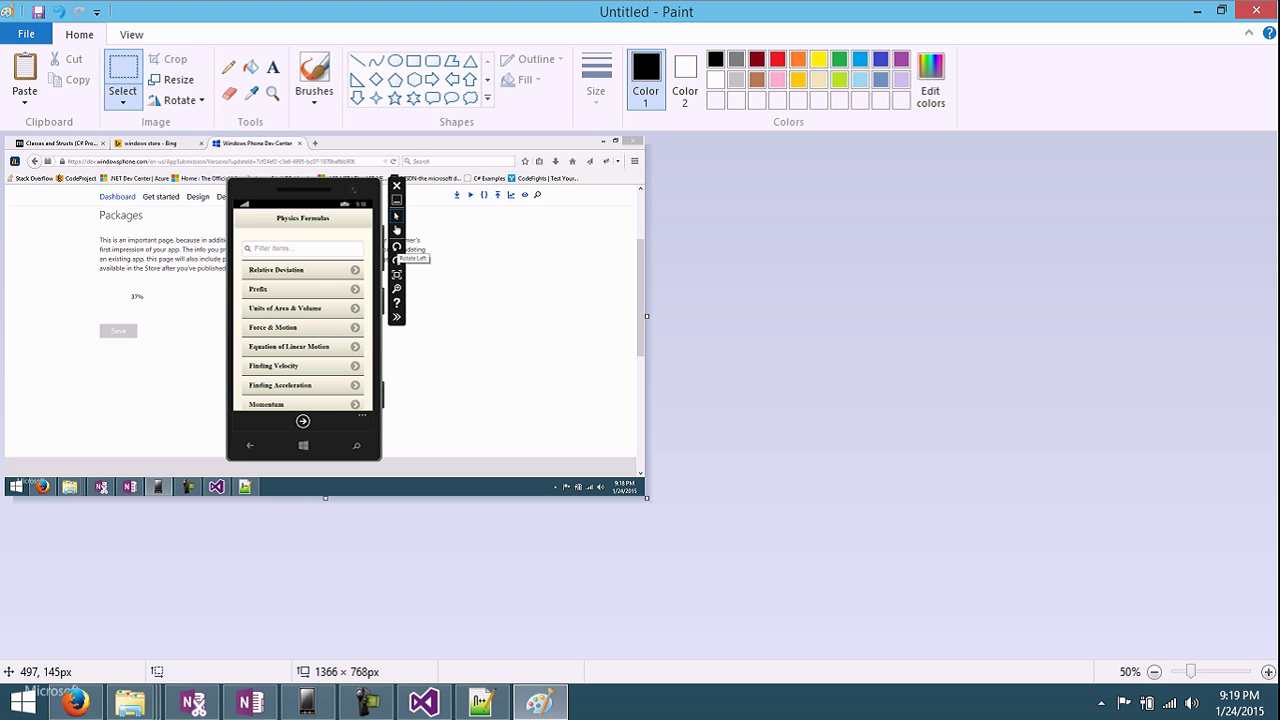
scroll(236, 206, up, 1)
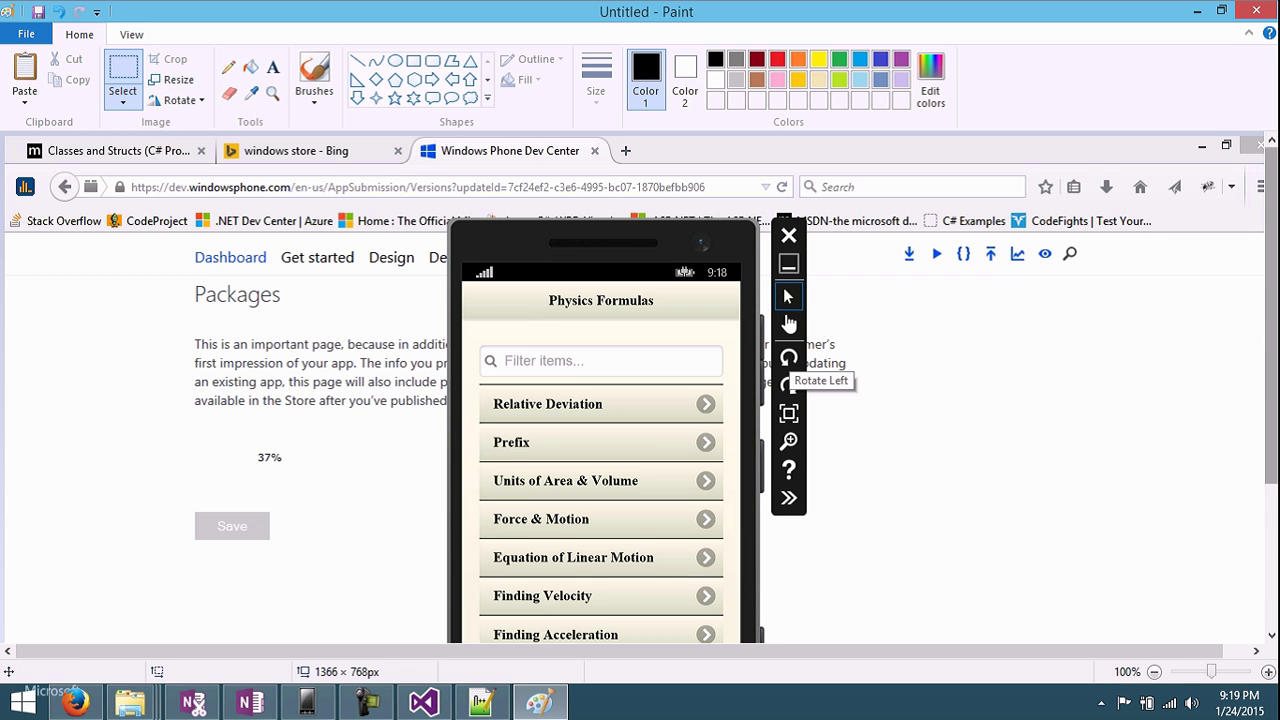
scroll(1271, 380, down, 2)
drag(464, 167, 739, 588)
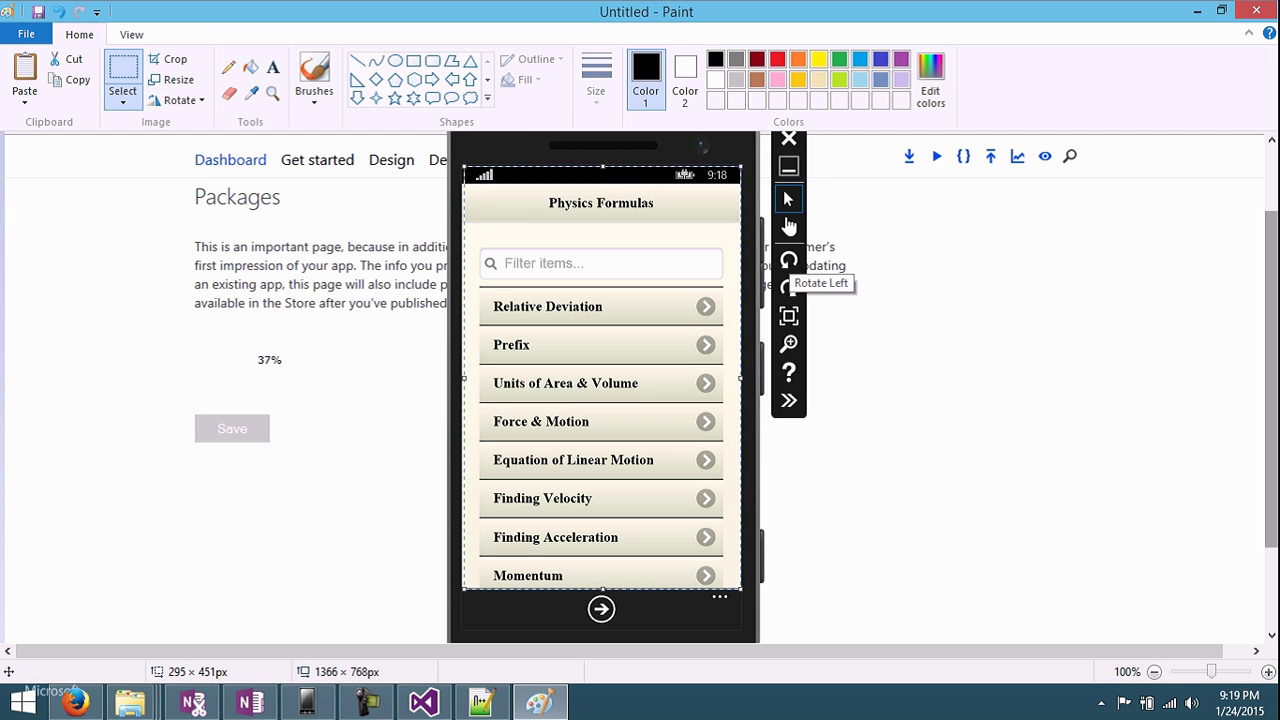
click(168, 60)
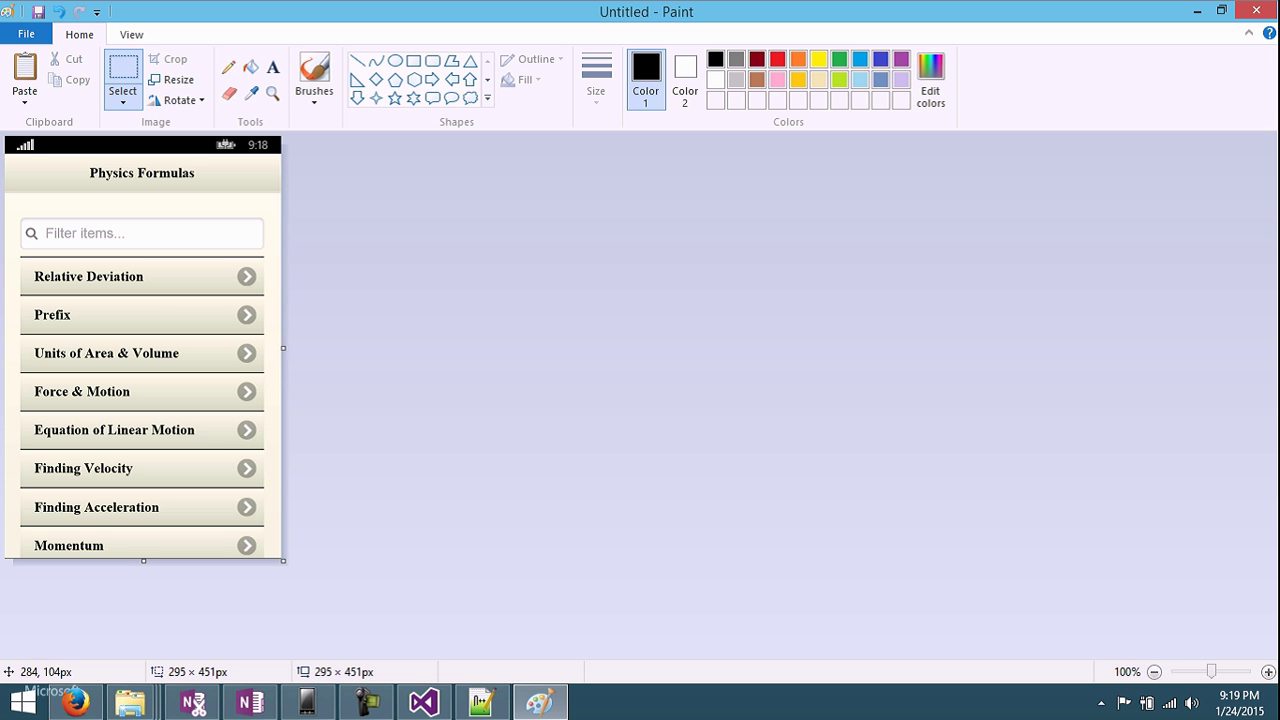
- In the Save dialog, create a new Picture folder under Music > Physic Formula
click(38, 12)
scroll(75, 290, down, 2)
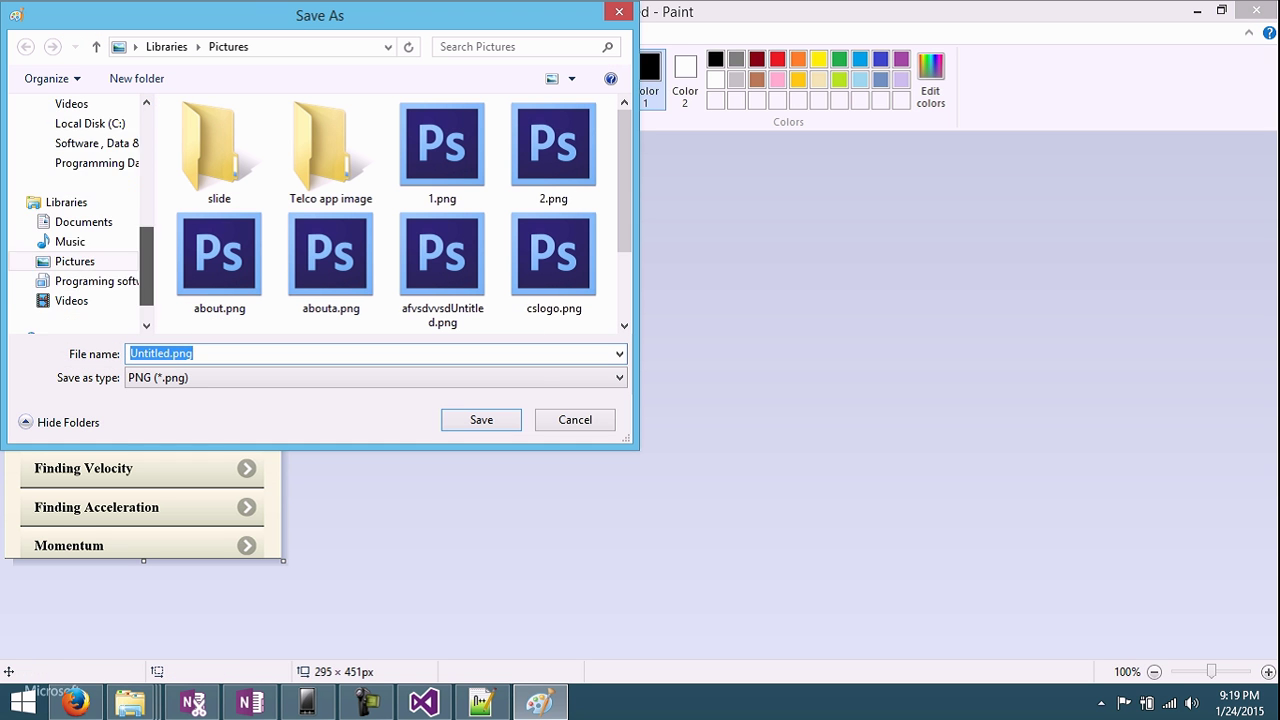
scroll(75, 290, up, 3)
scroll(75, 200, up, 3)
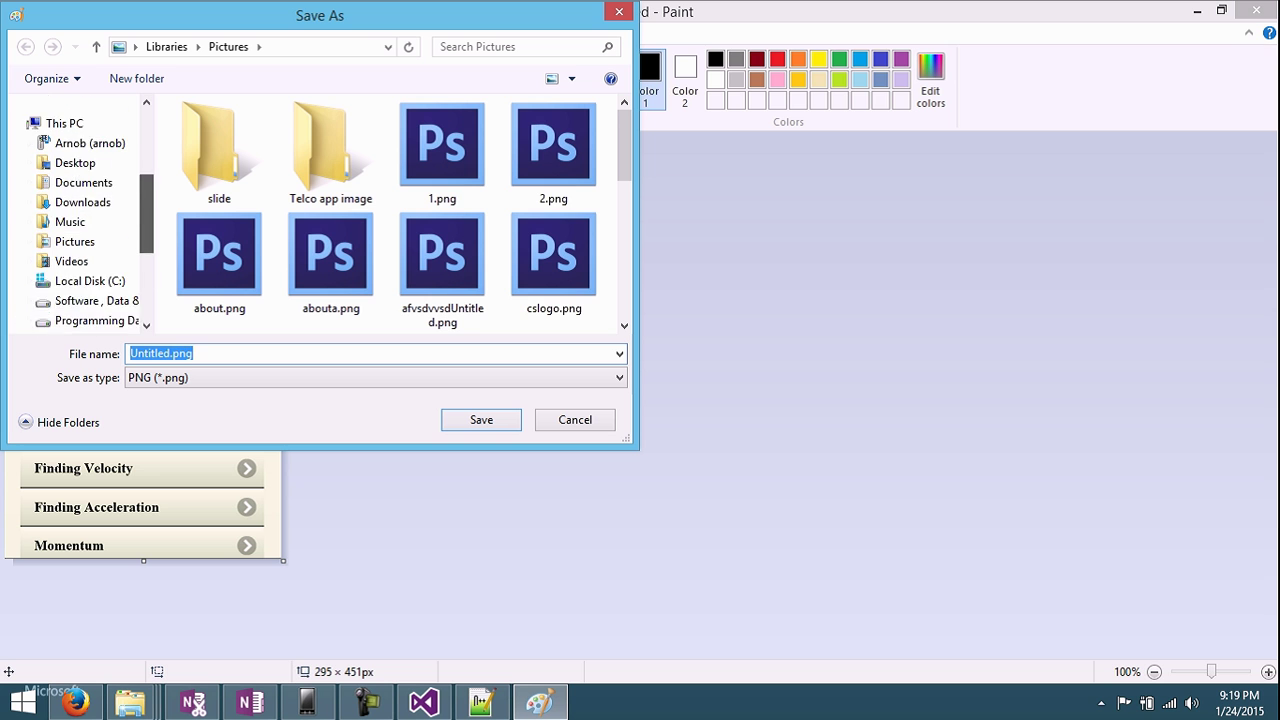
scroll(75, 200, down, 1)
click(70, 182)
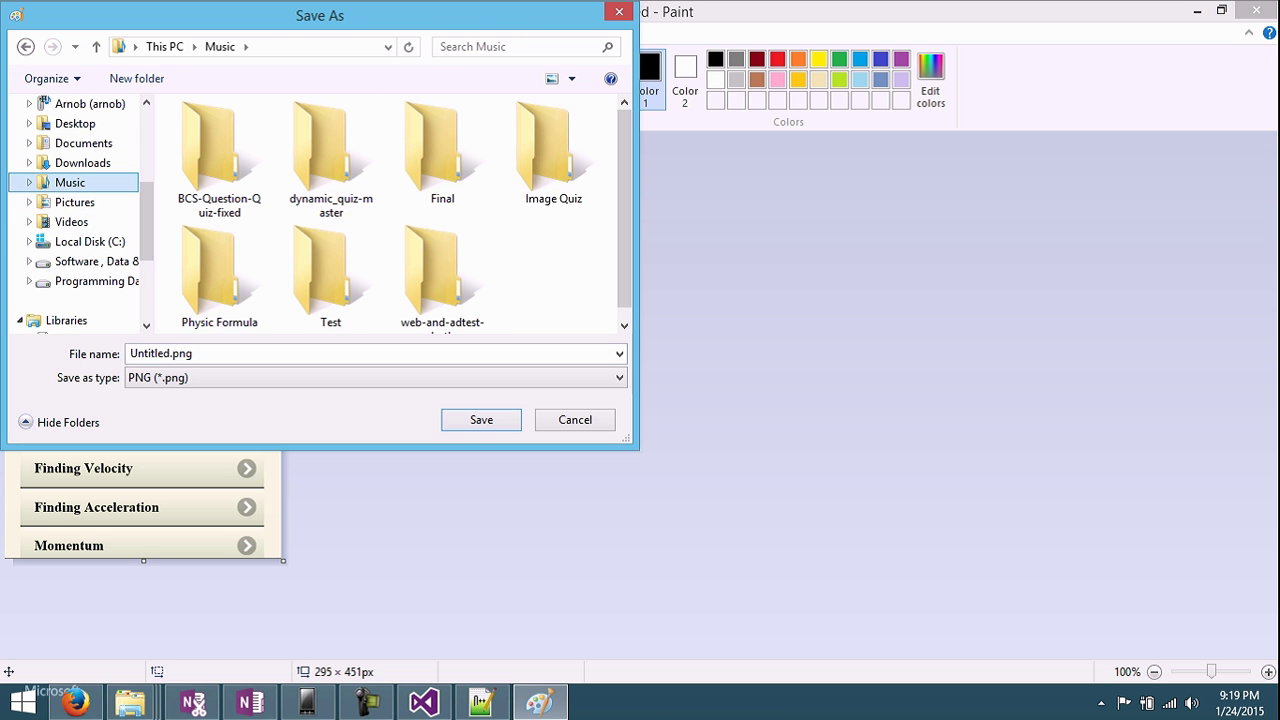
double_click(220, 268)
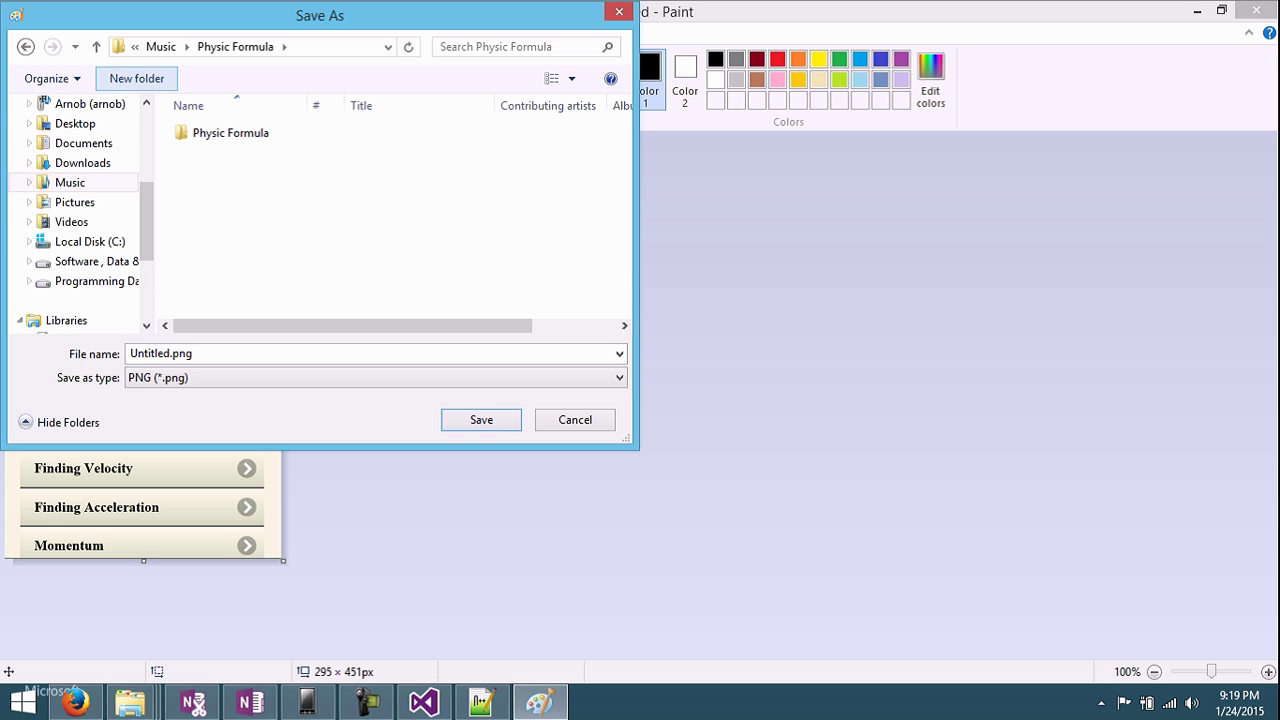
click(137, 78)
text(Pic)
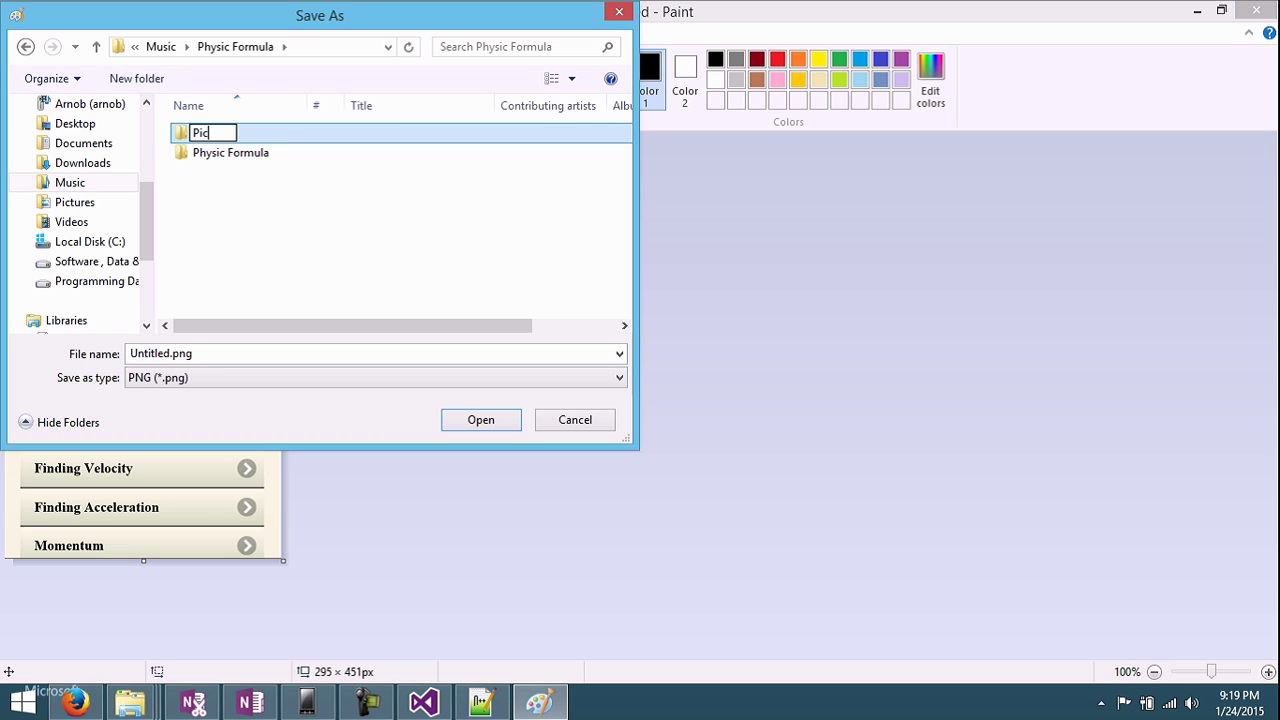
text(ture)
key(Return)
key(Return)
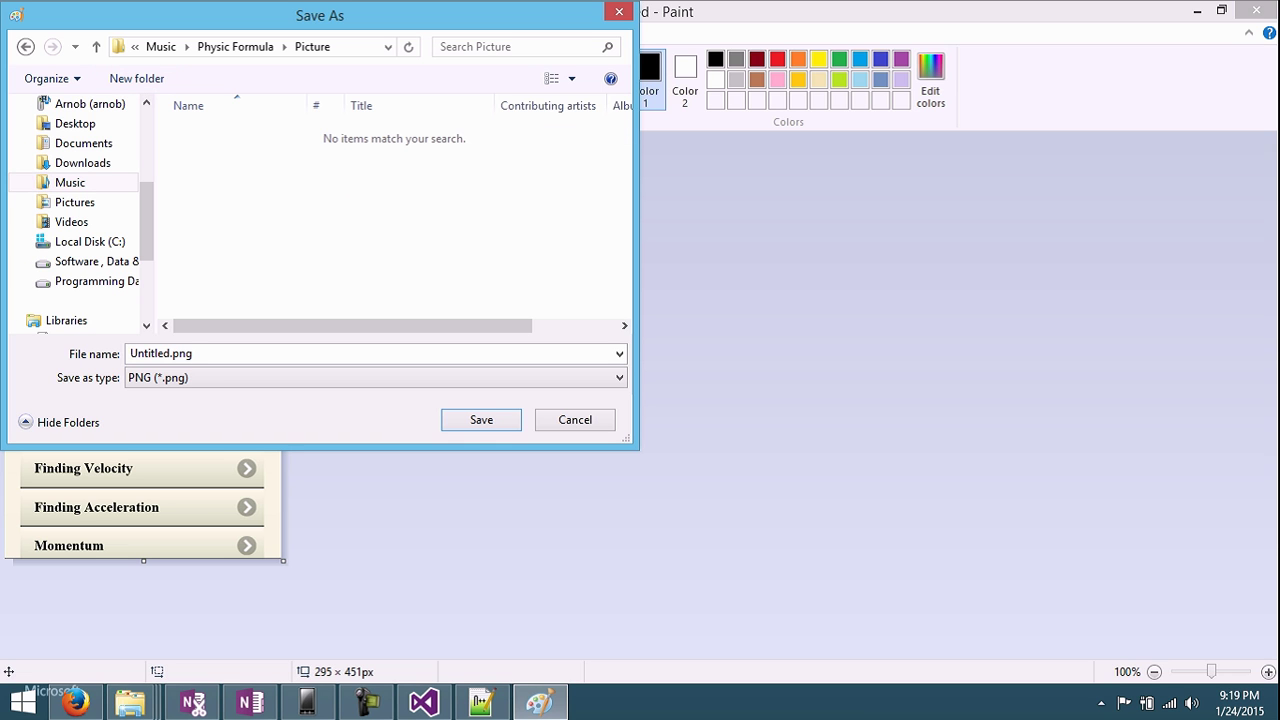
- Save the cropped image as 1.png there and return to the Dev Center page
click(187, 354)
click(187, 354)
key(BackSpace)
key(BackSpace)
key(BackSpace)
key(BackSpace)
key(BackSpace)
key(BackSpace)
key(BackSpace)
key(BackSpace)
key(BackSpace)
key(BackSpace)
key(BackSpace)
key(BackSpace)
text(1)
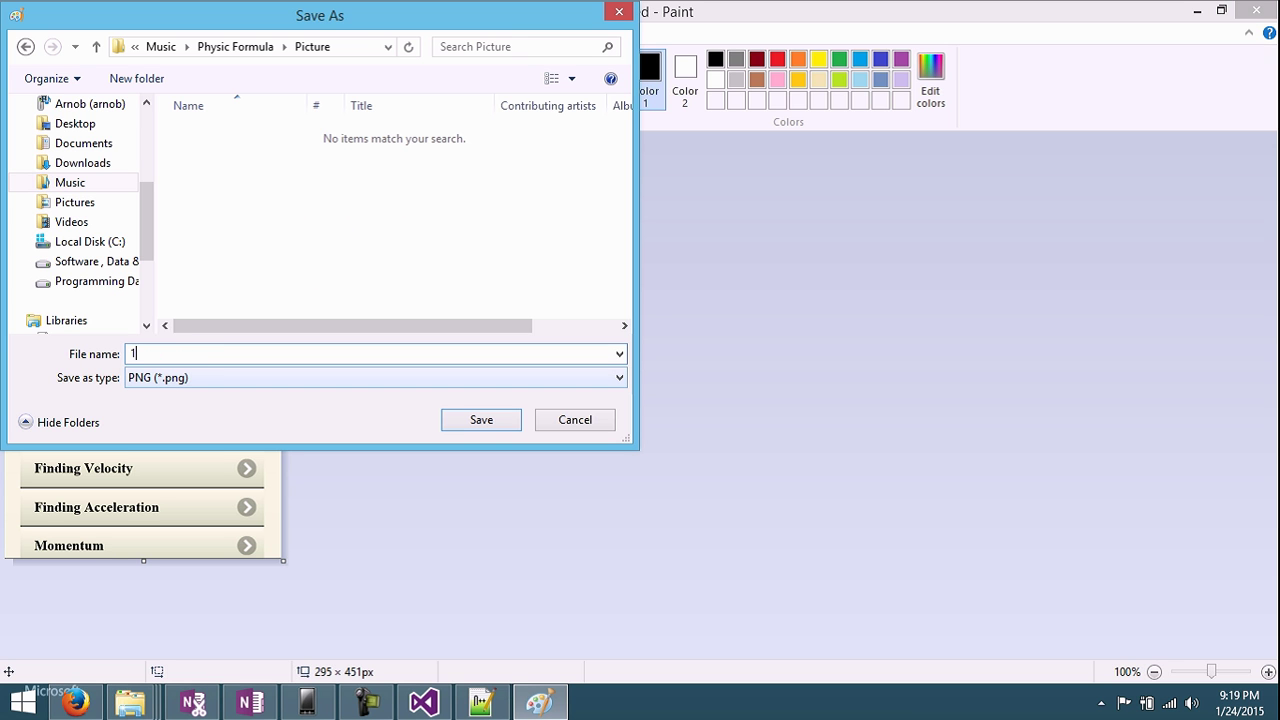
key(Return)
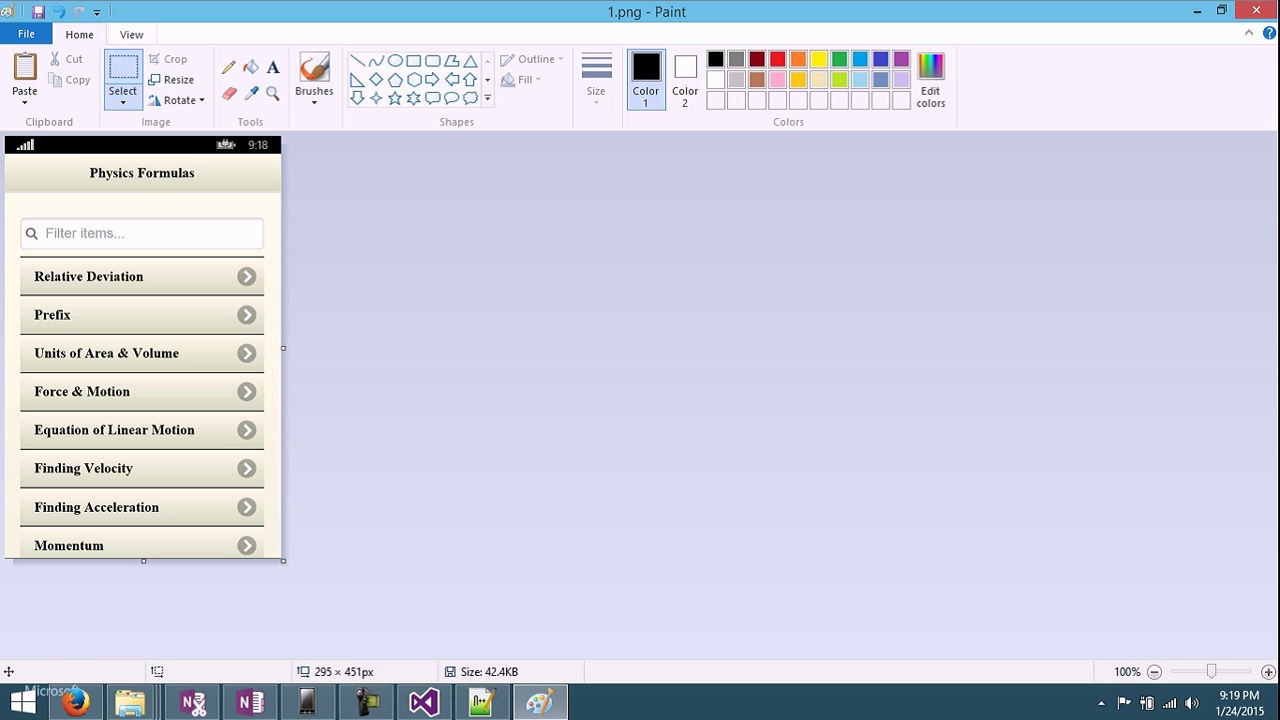
click(75, 702)
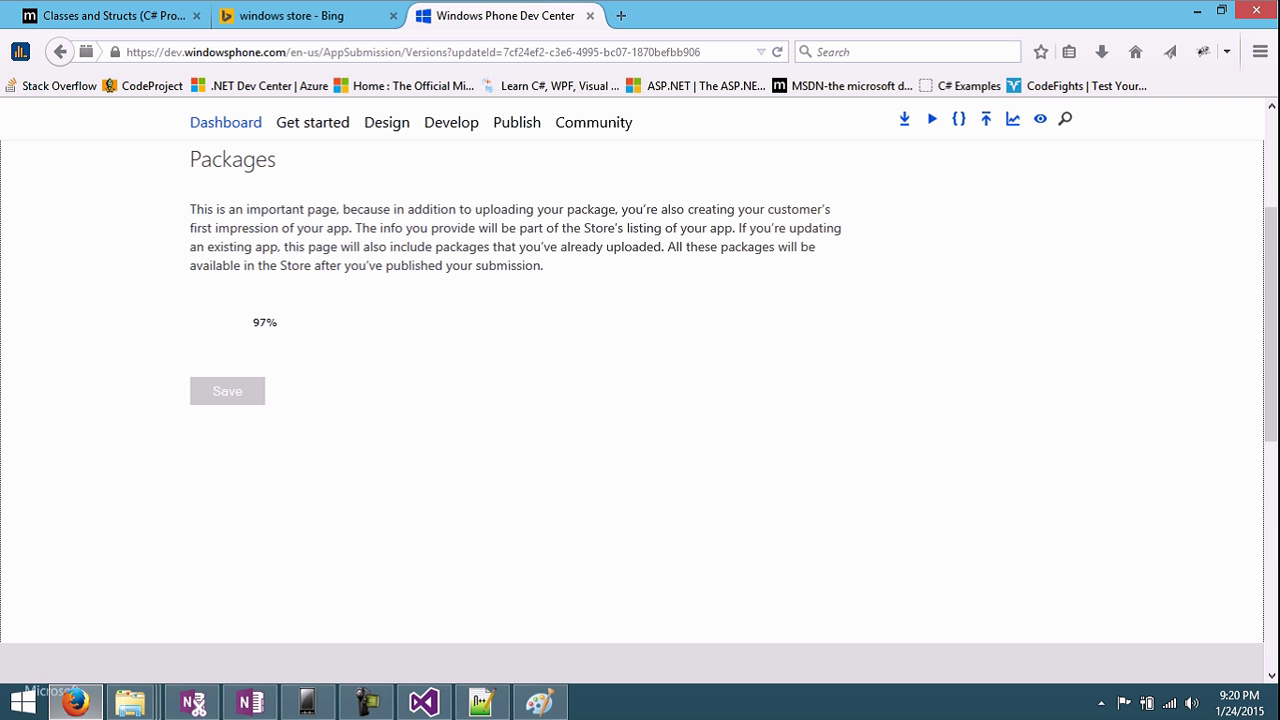
- Open the app's Relative Deviation page in the emulator and crop its screenshot to the phone screen in Paint
click(307, 702)
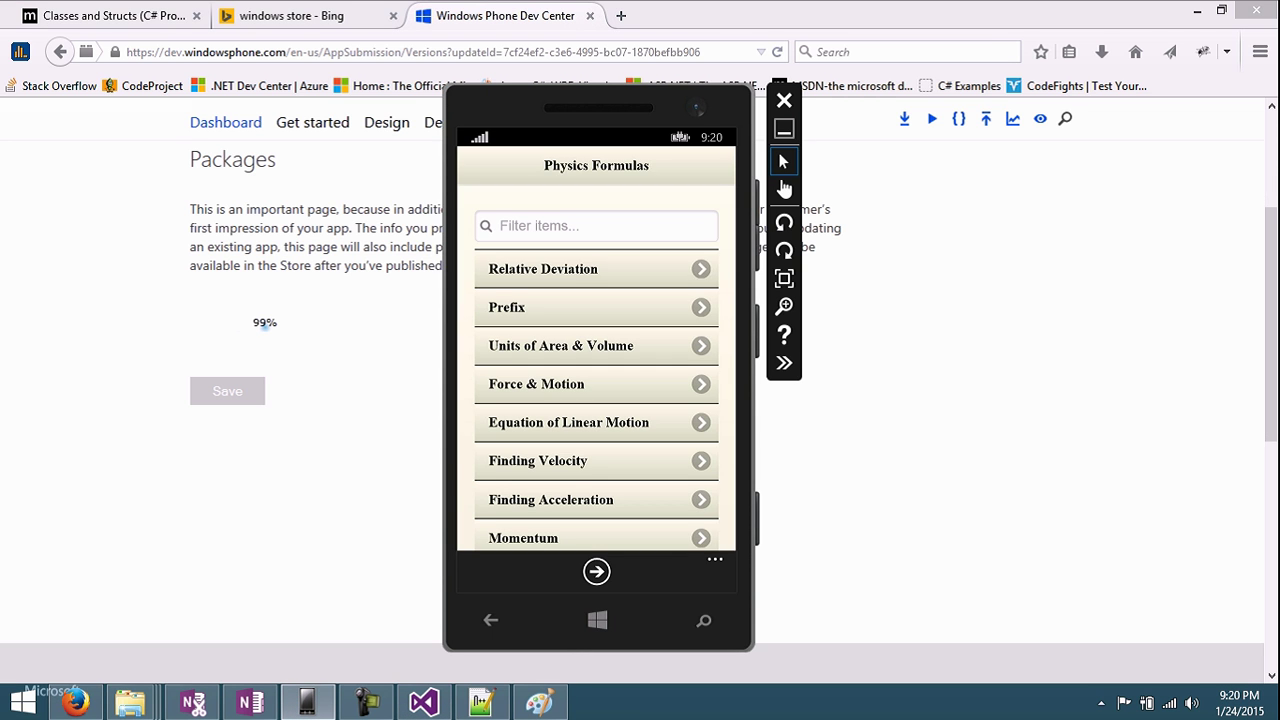
click(596, 269)
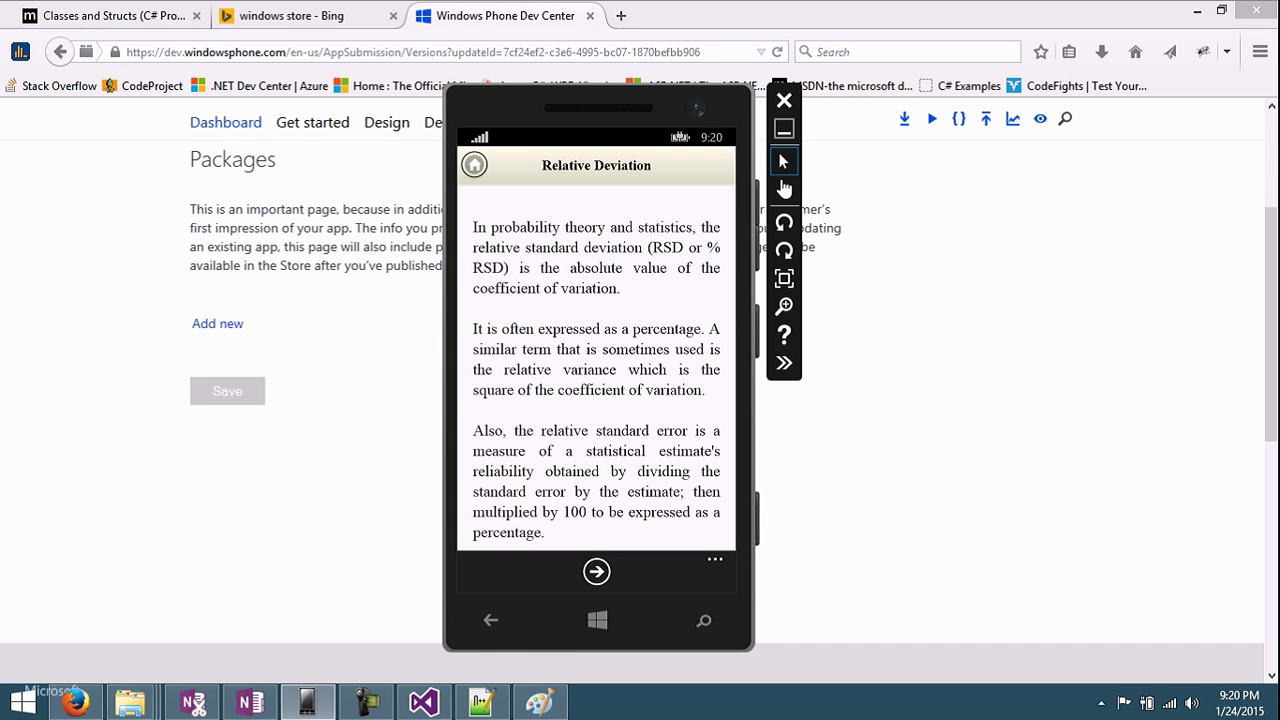
click(540, 703)
key(ctrl+v)
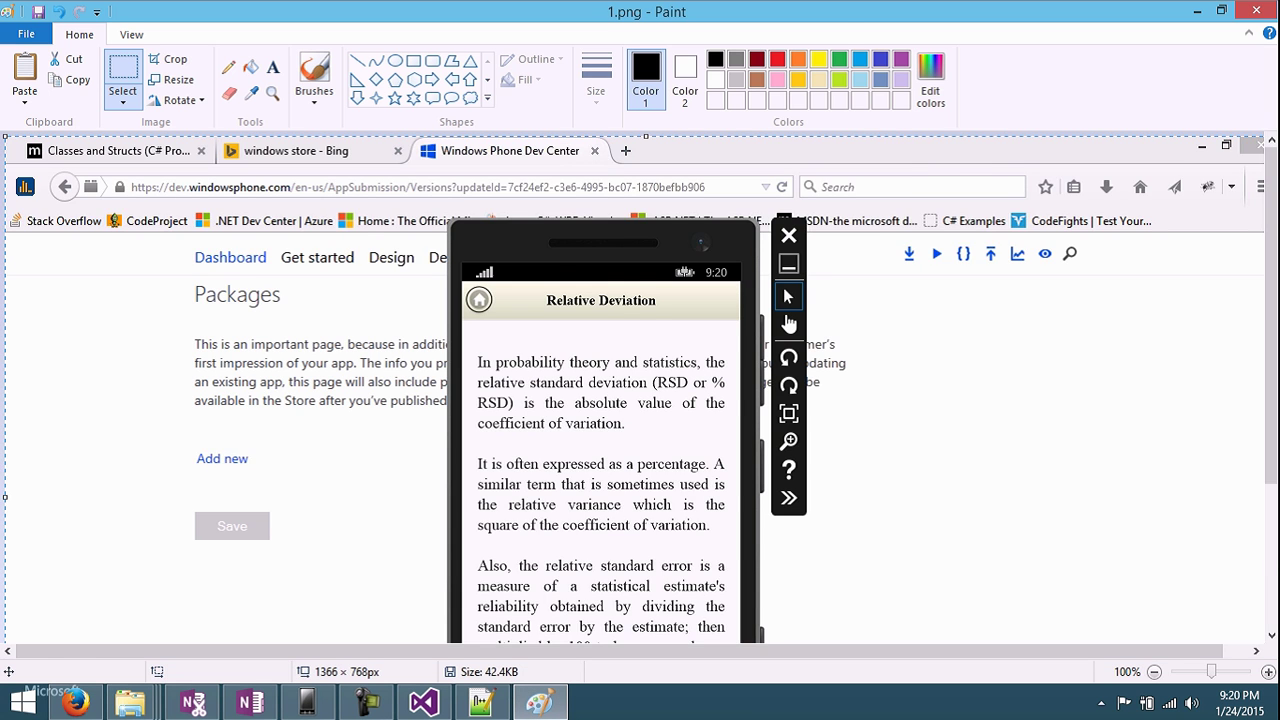
scroll(640, 384, down, 3)
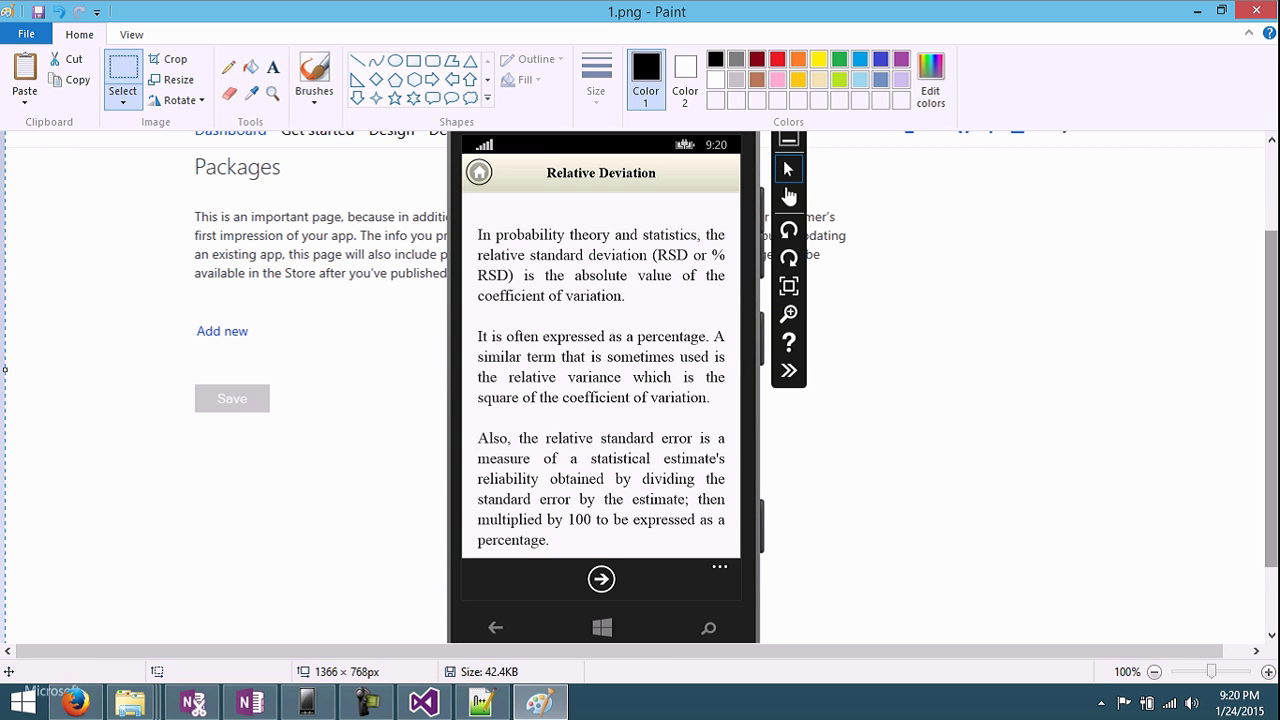
scroll(640, 384, up, 1)
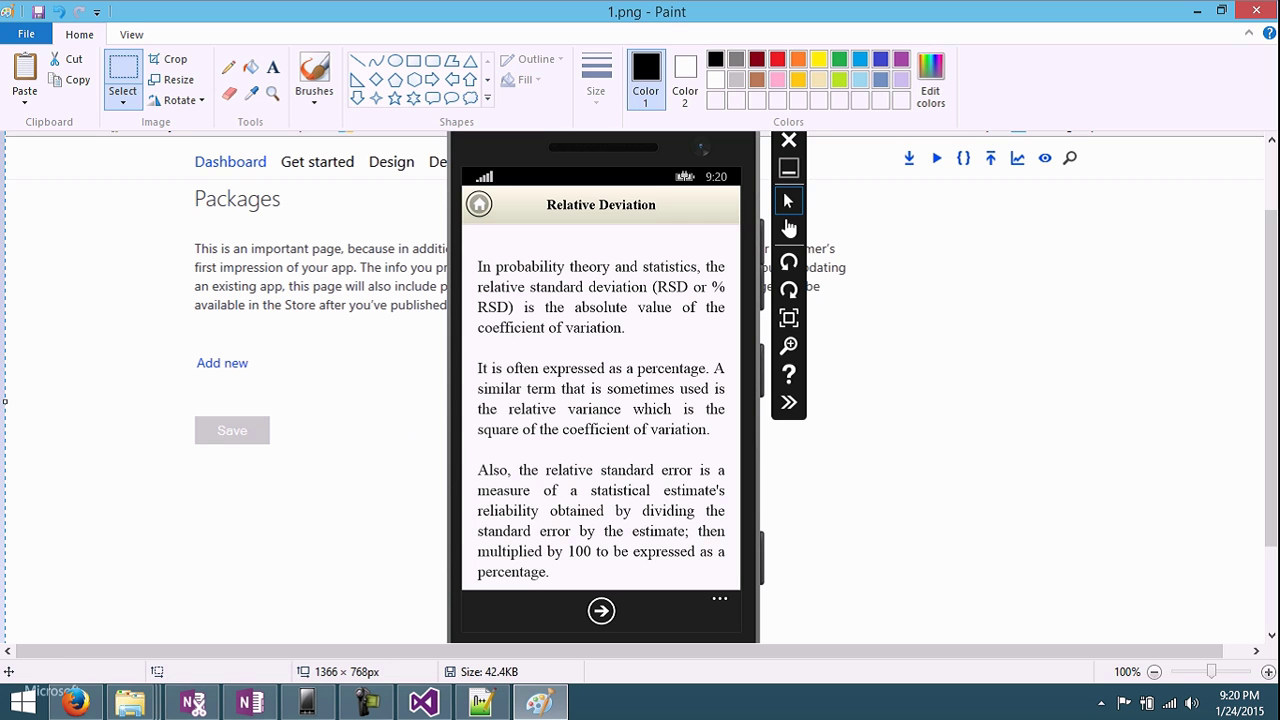
key(Escape)
mouse_move(461, 171)
mouse_down()
mouse_move(621, 382)
mouse_move(673, 557)
mouse_move(741, 578)
mouse_move(742, 590)
mouse_up()
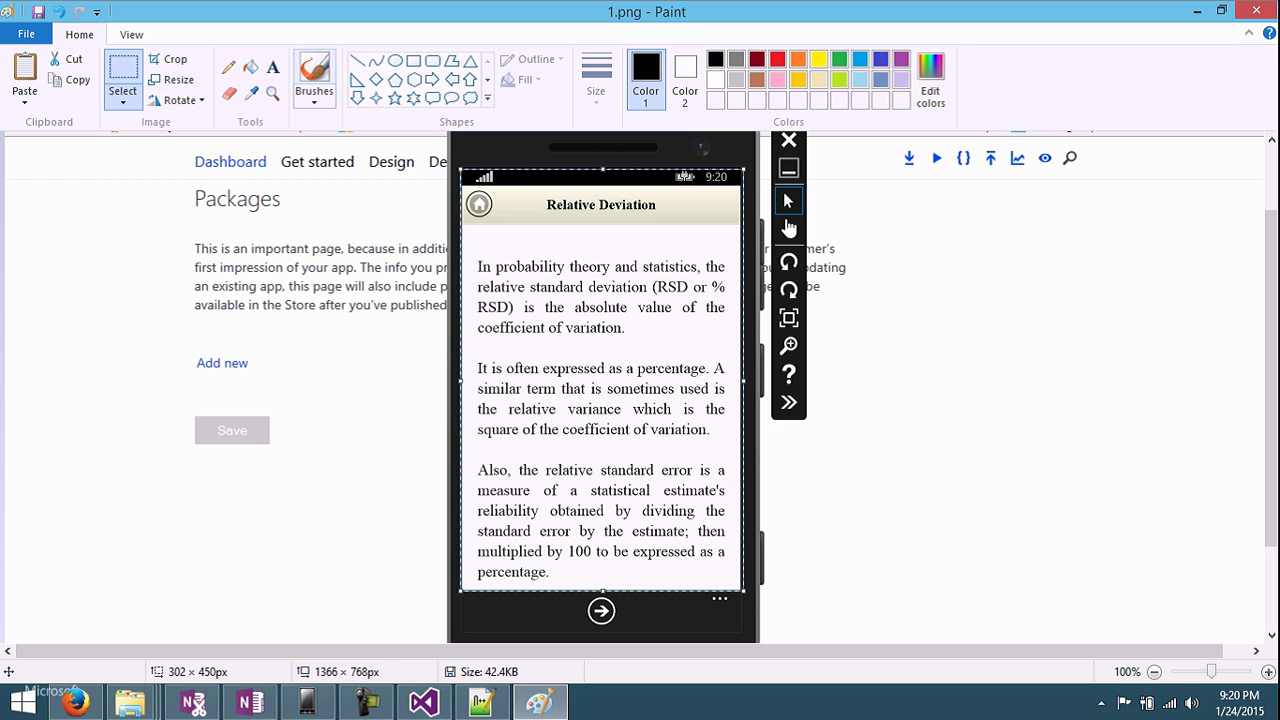
click(172, 59)
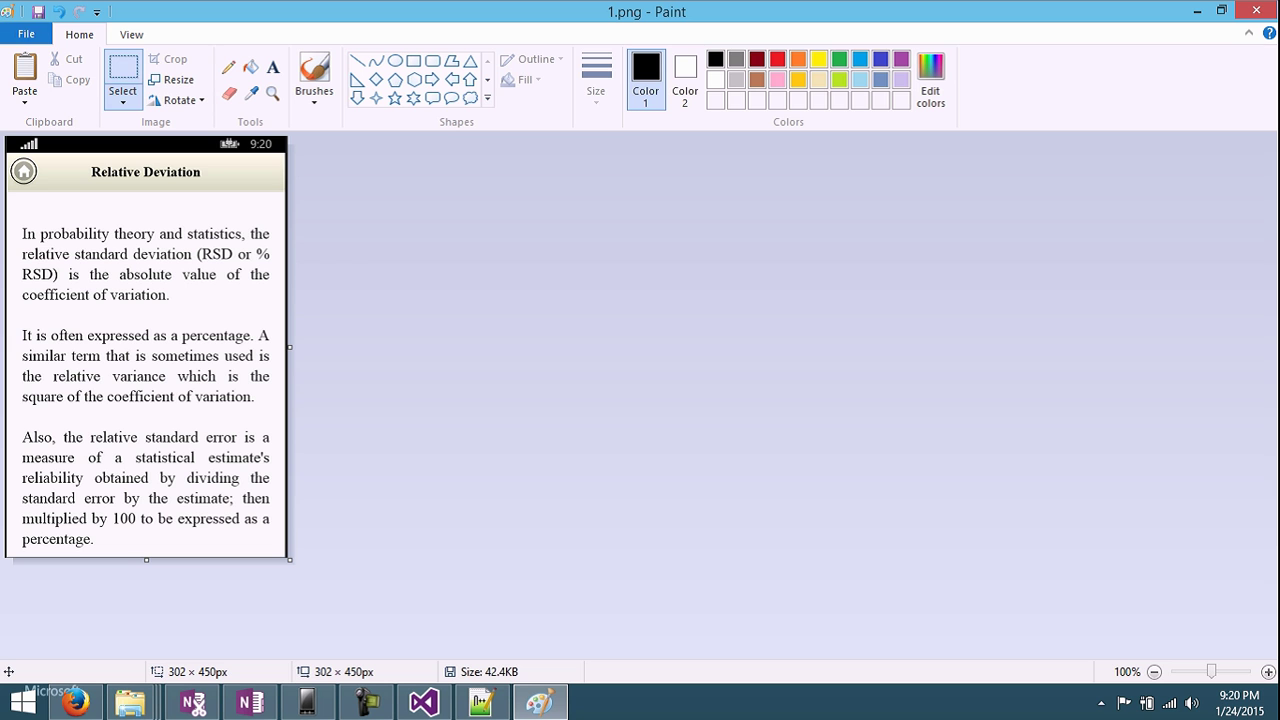
- Save a PNG copy of the cropped image as 2.png and bring the Dev Center page forward
click(26, 33)
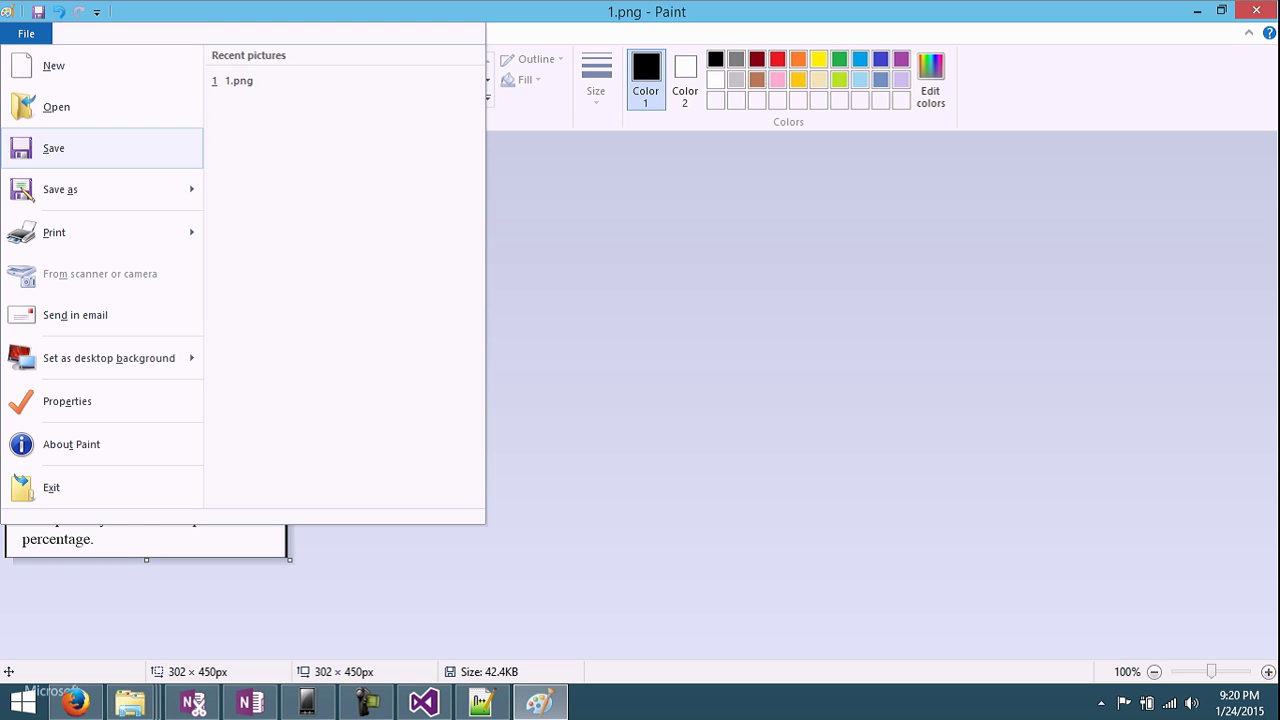
mouse_move(60, 189)
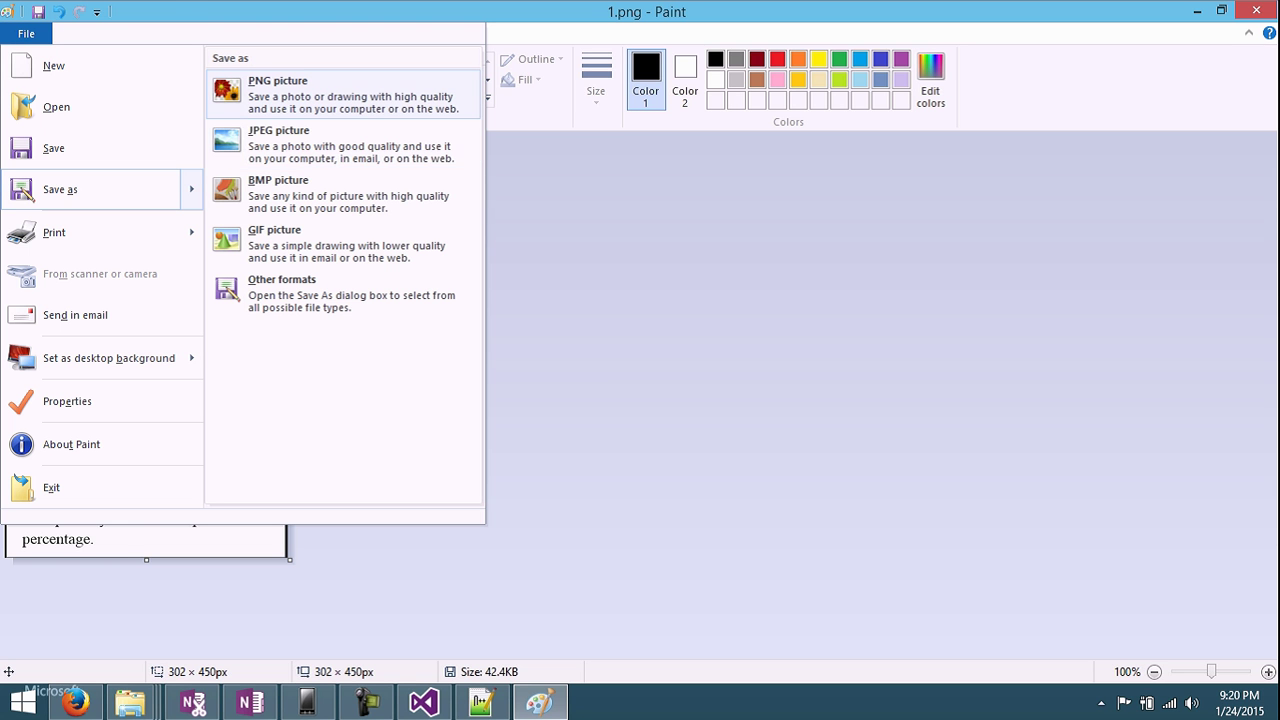
click(53, 148)
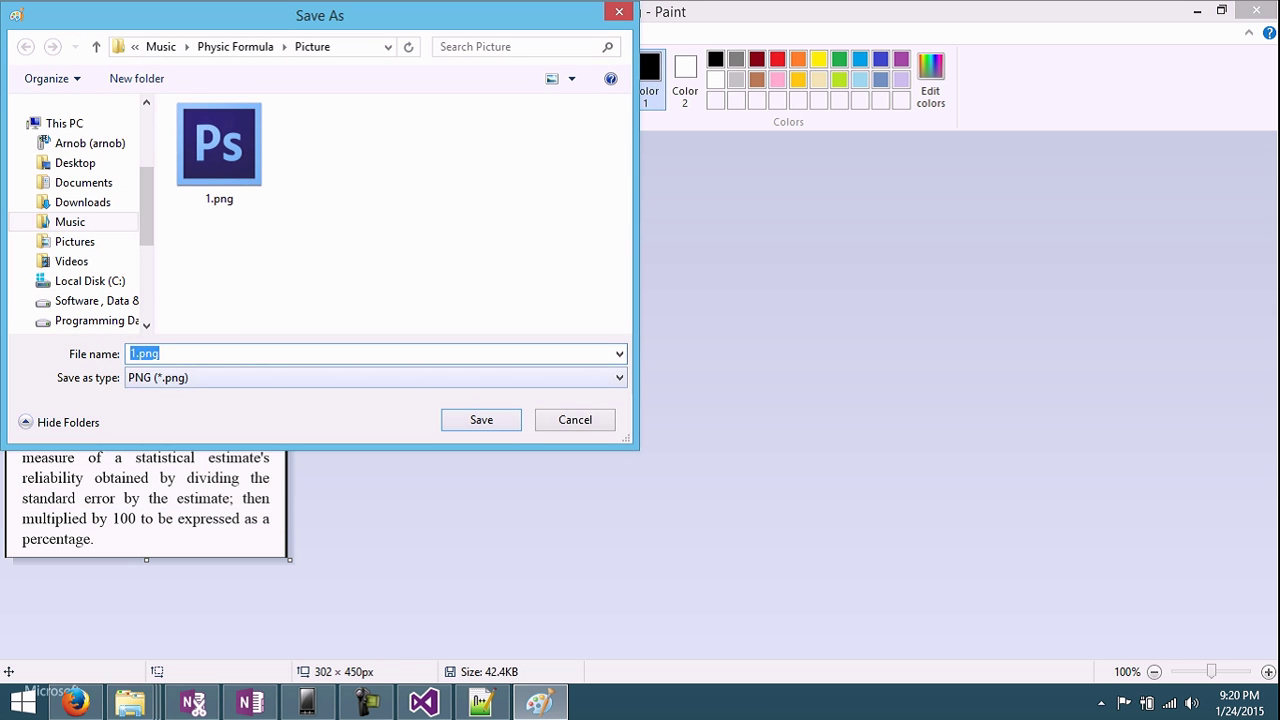
click(136, 354)
key(BackSpace)
text(2)
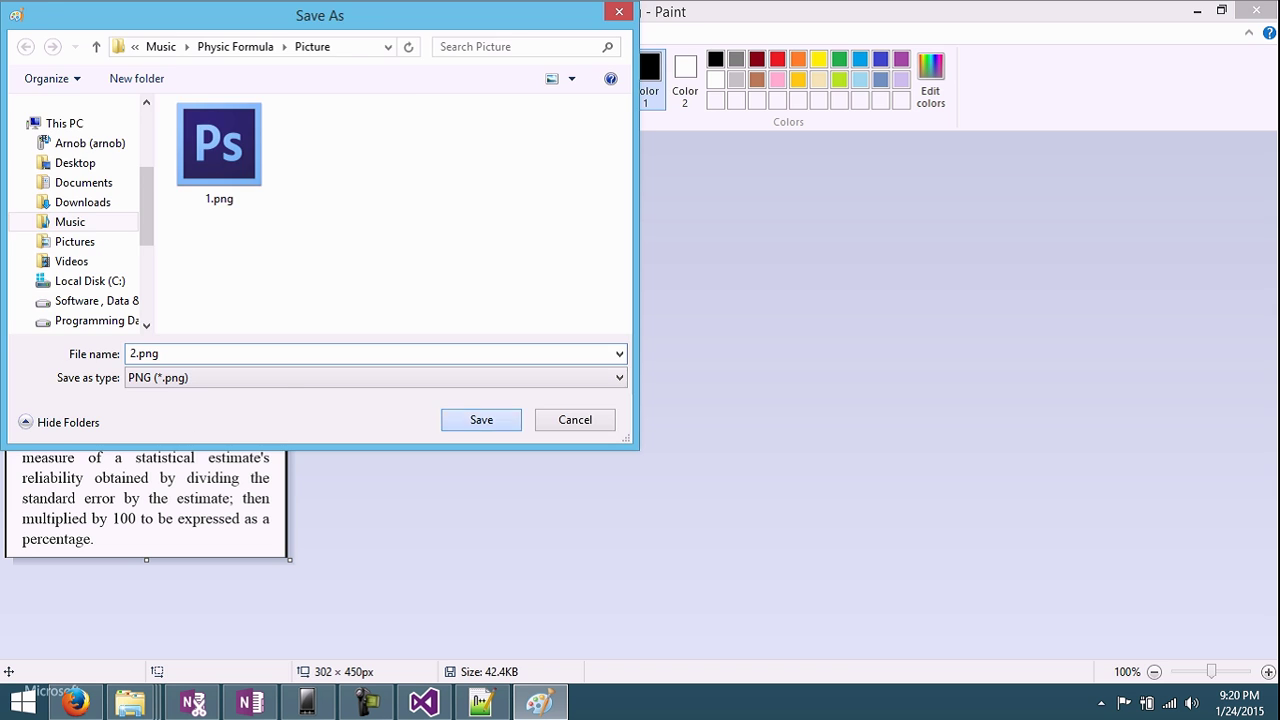
key(Return)
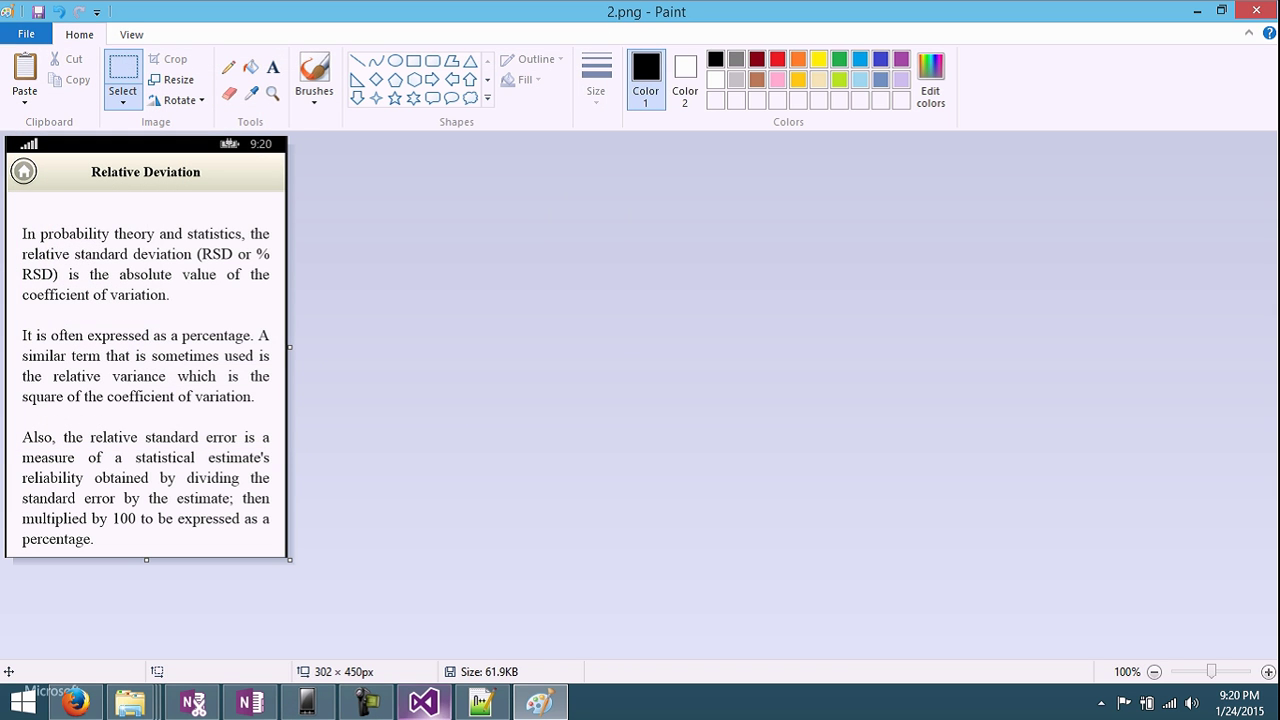
mouse_move(367, 702)
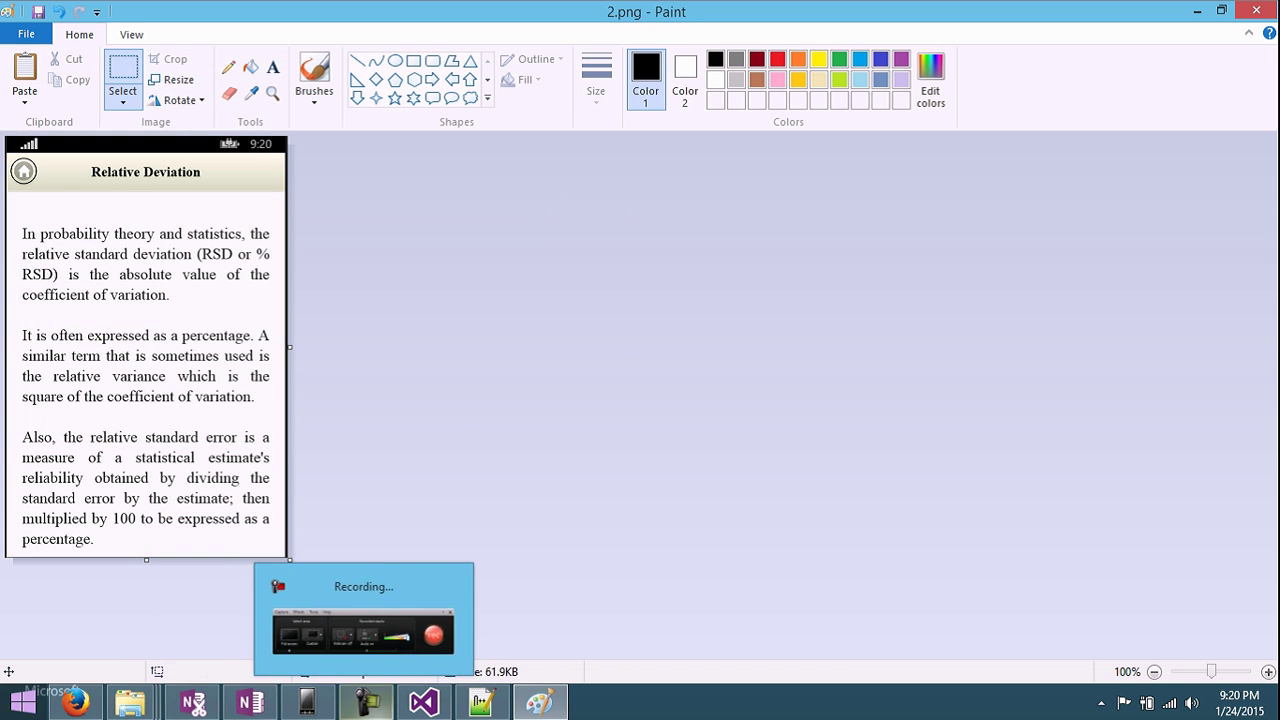
click(75, 702)
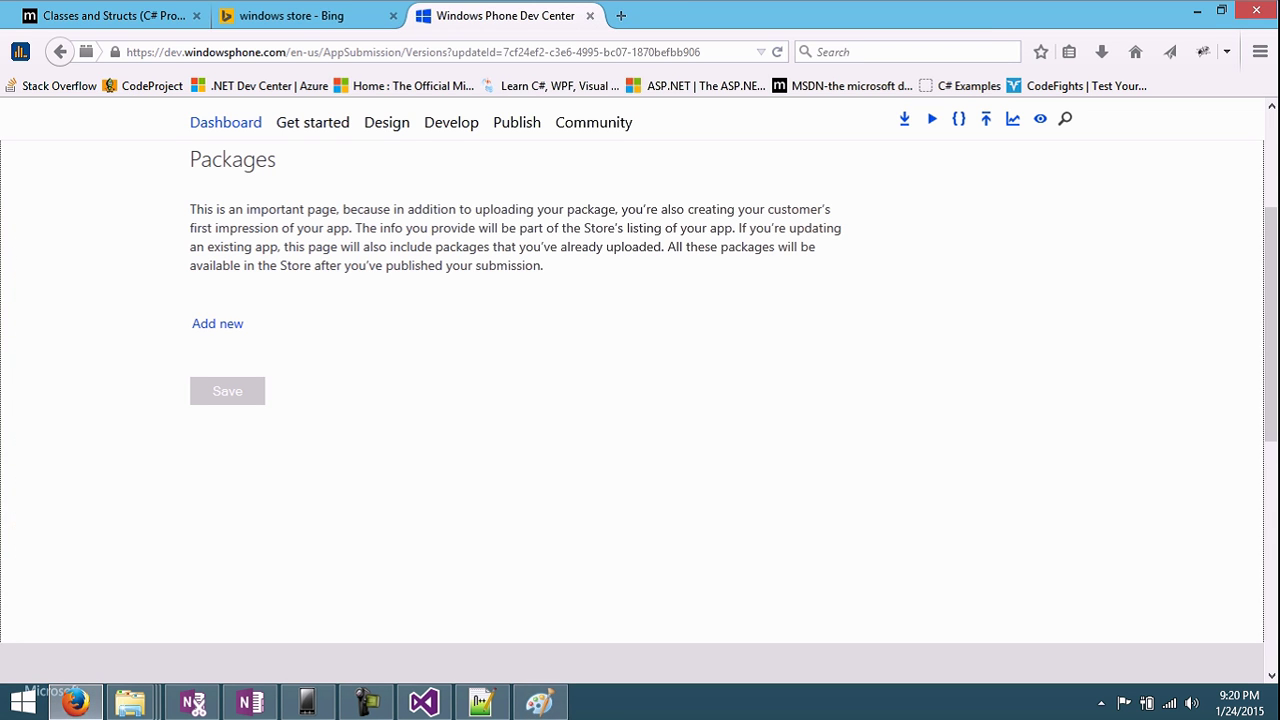
- Add a new package and browse Music > Physic Formula > www for an upload file
click(217, 323)
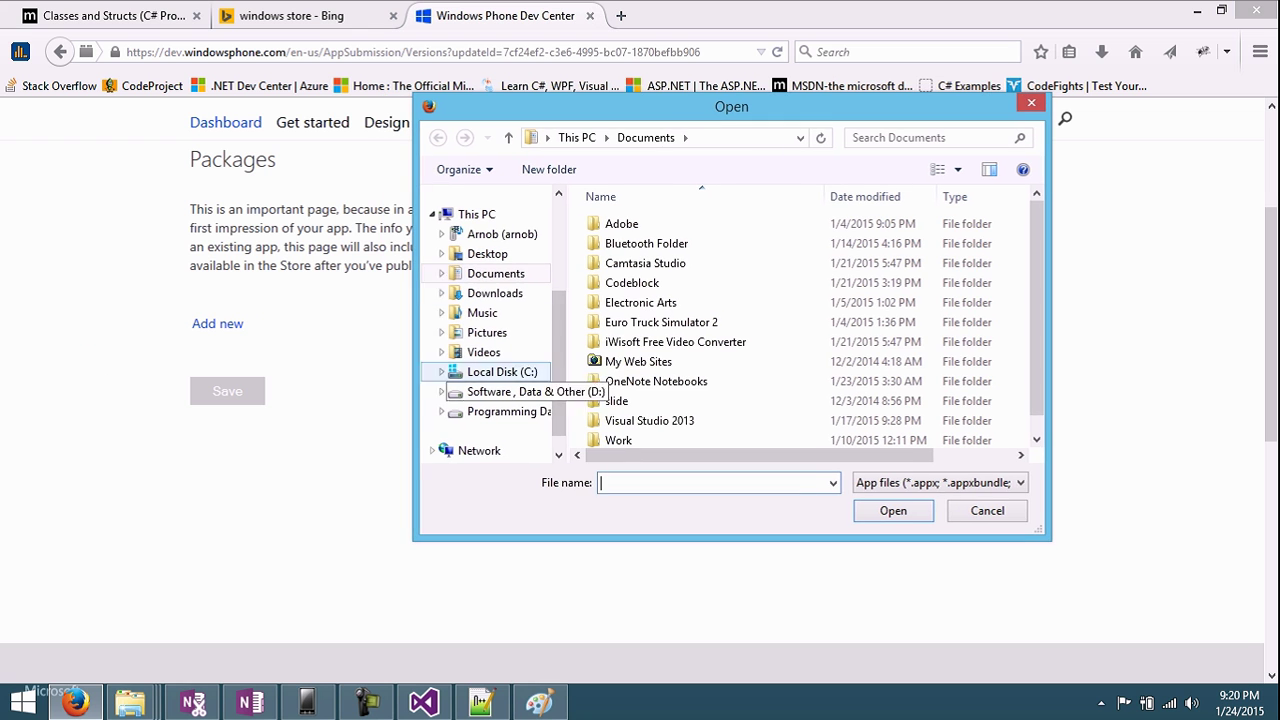
click(482, 312)
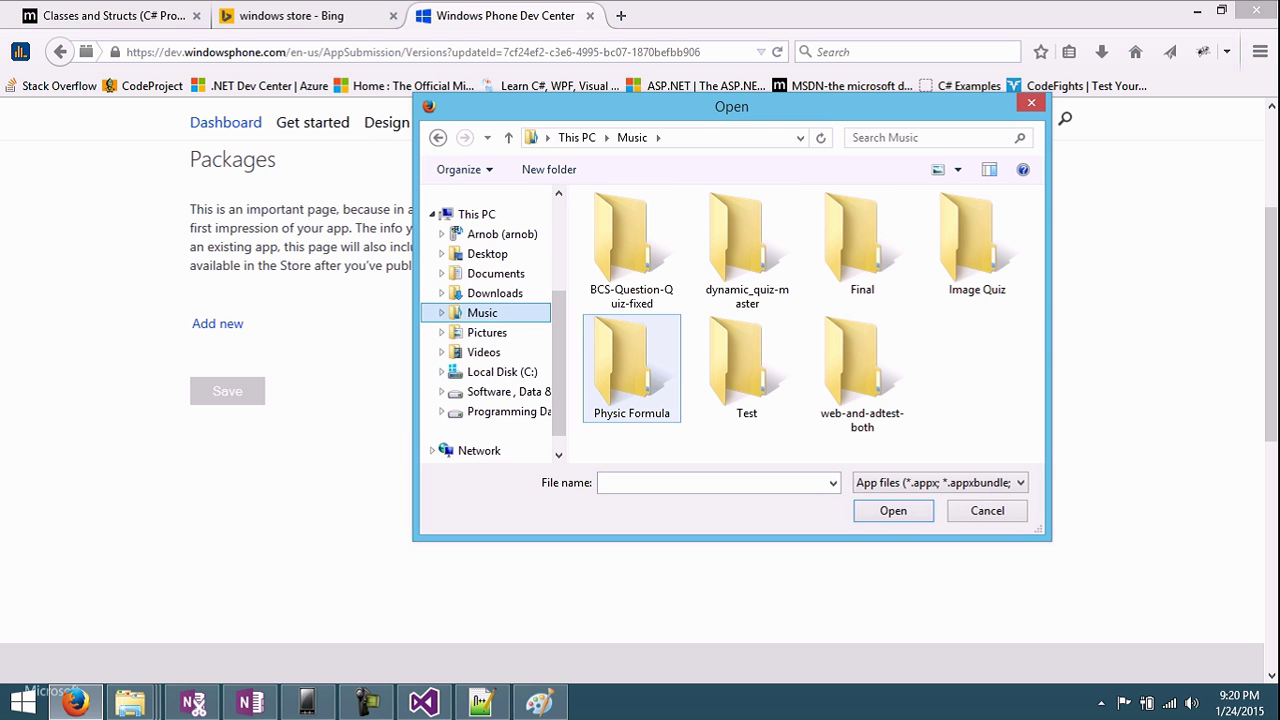
double_click(631, 365)
double_click(642, 223)
key(Return)
key(Down)
key(Down)
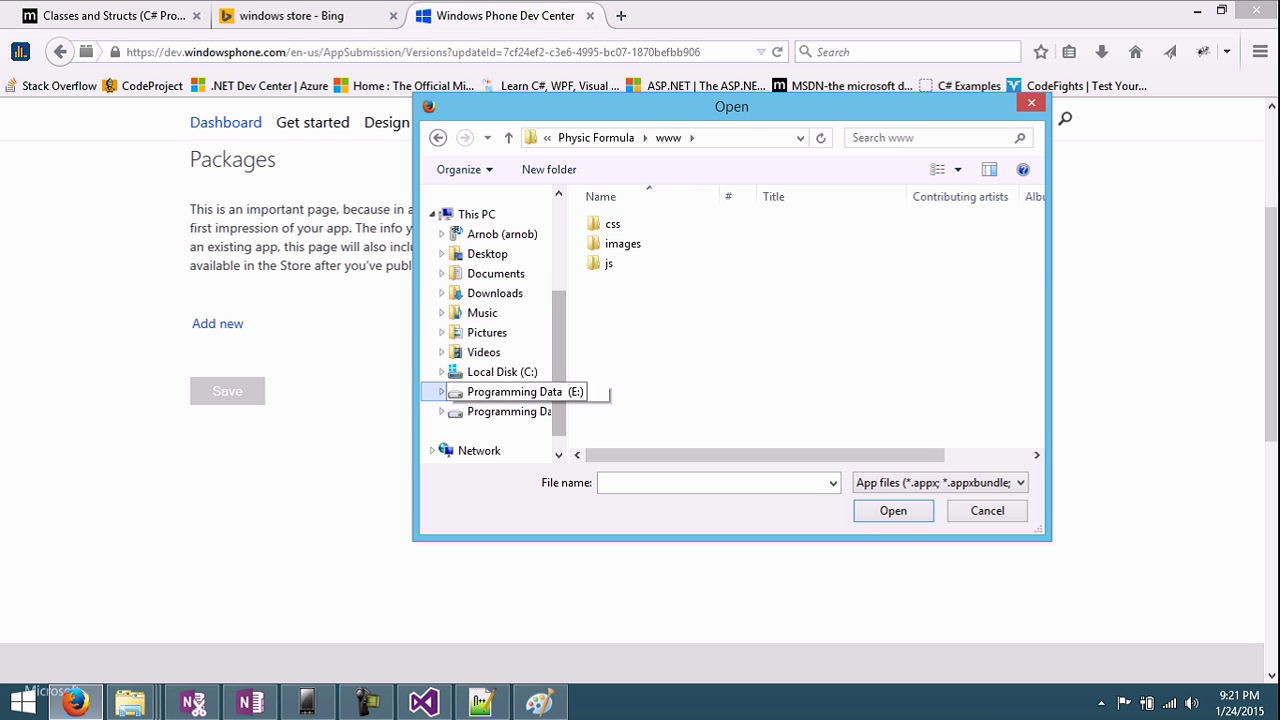
- Browse to D:\Visual Studio Projects\App\App\bin\Release looking for the package
click(495, 391)
scroll(860, 255, down, 5)
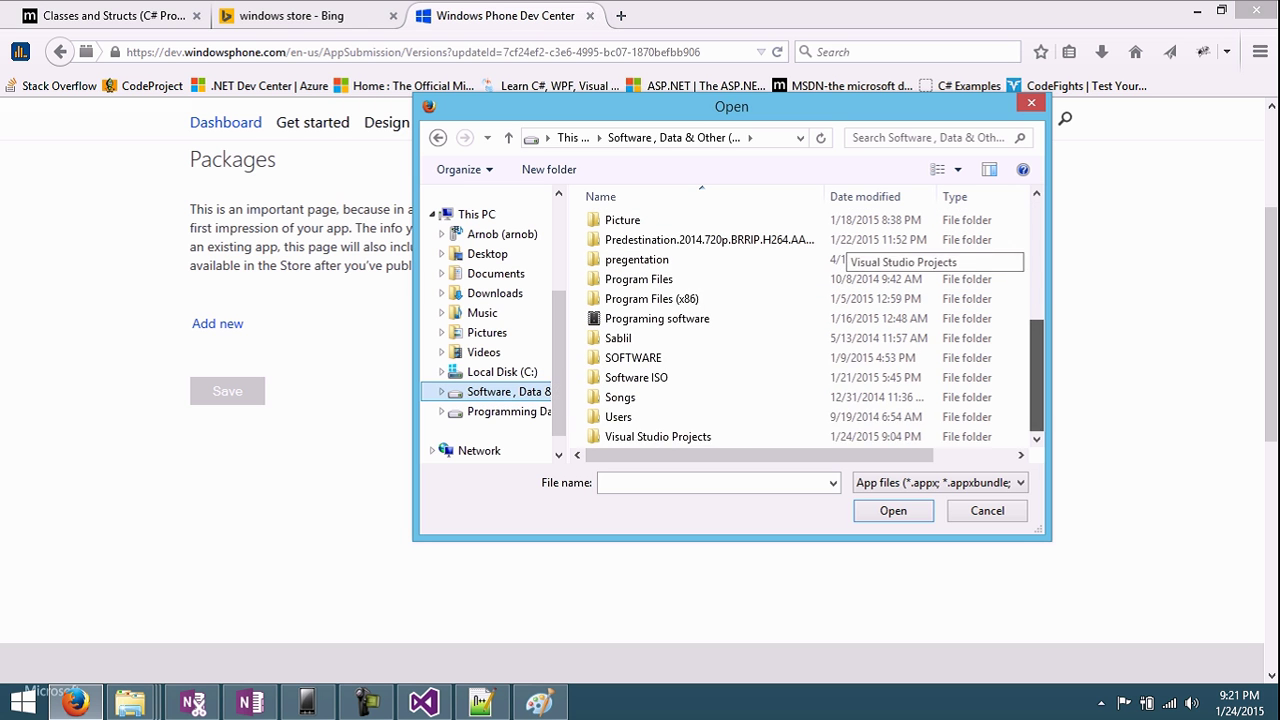
double_click(658, 437)
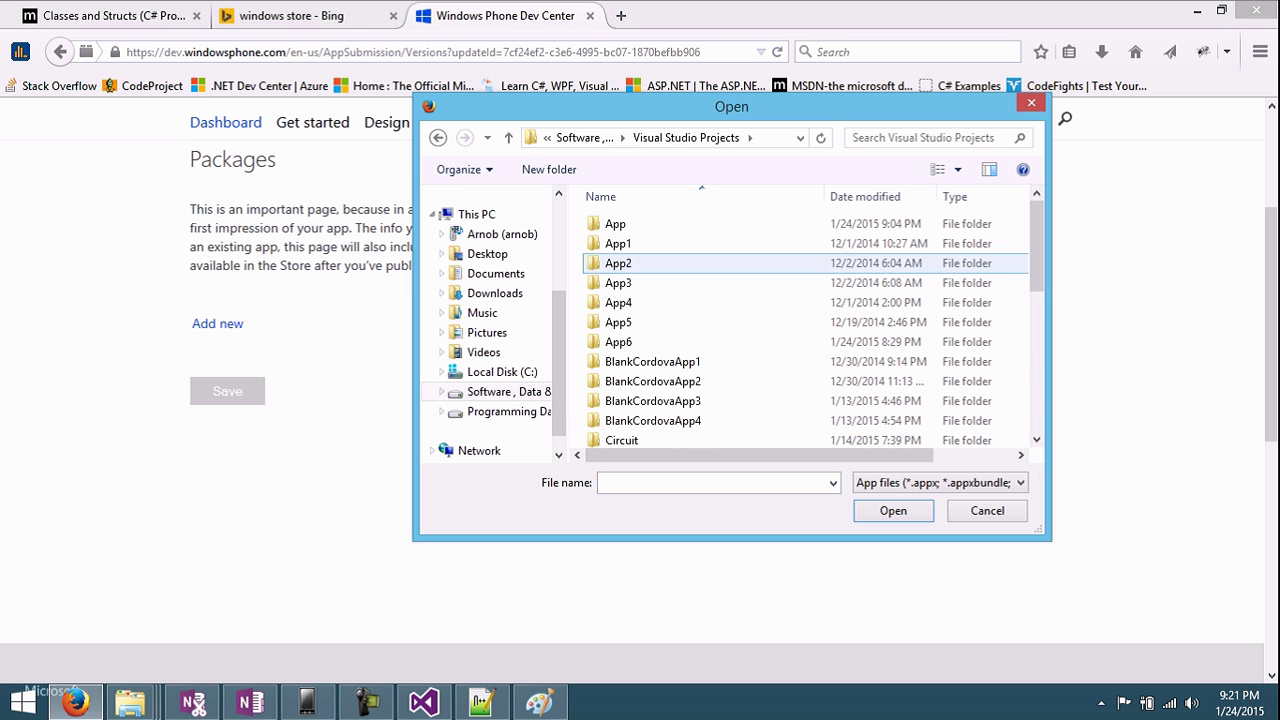
double_click(615, 223)
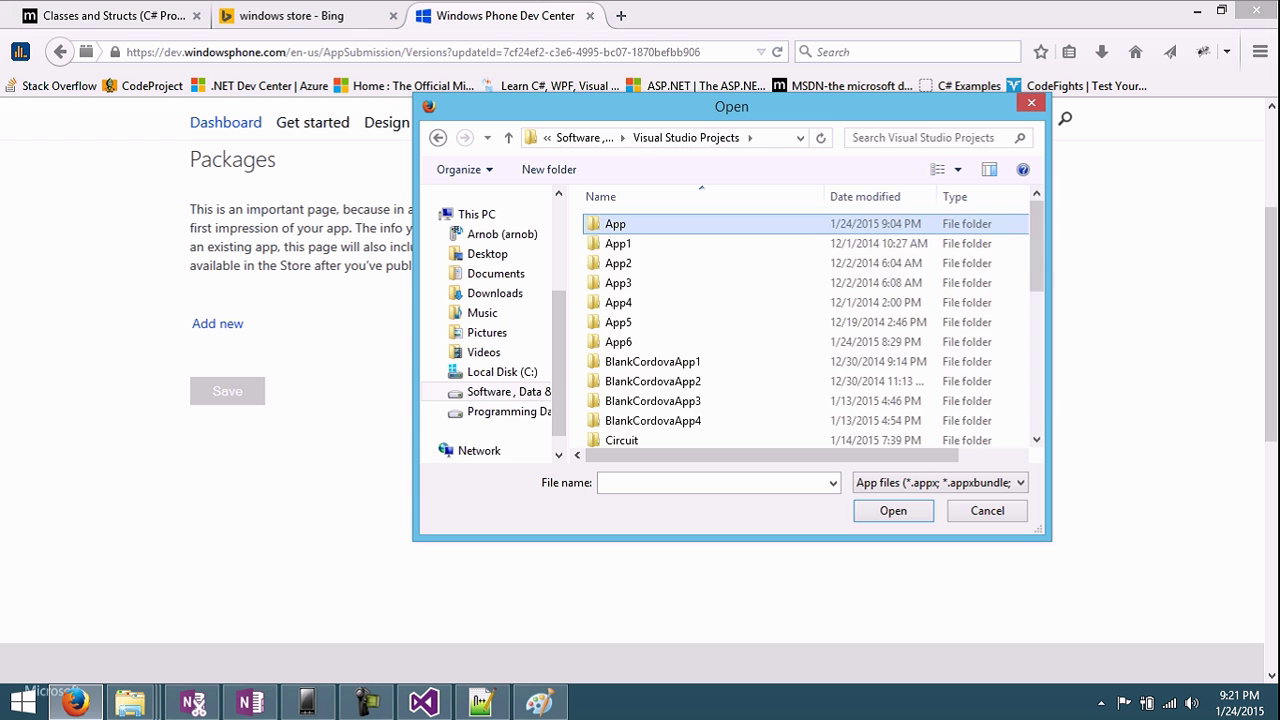
double_click(615, 223)
double_click(612, 243)
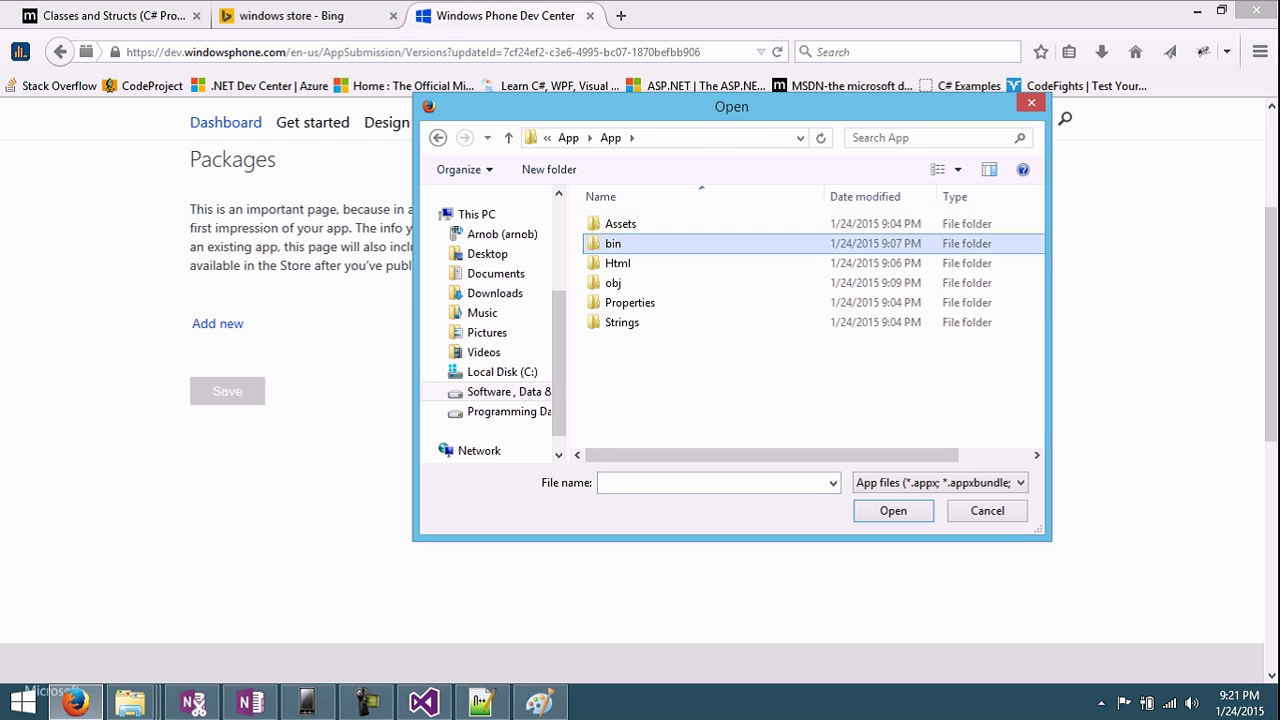
double_click(623, 263)
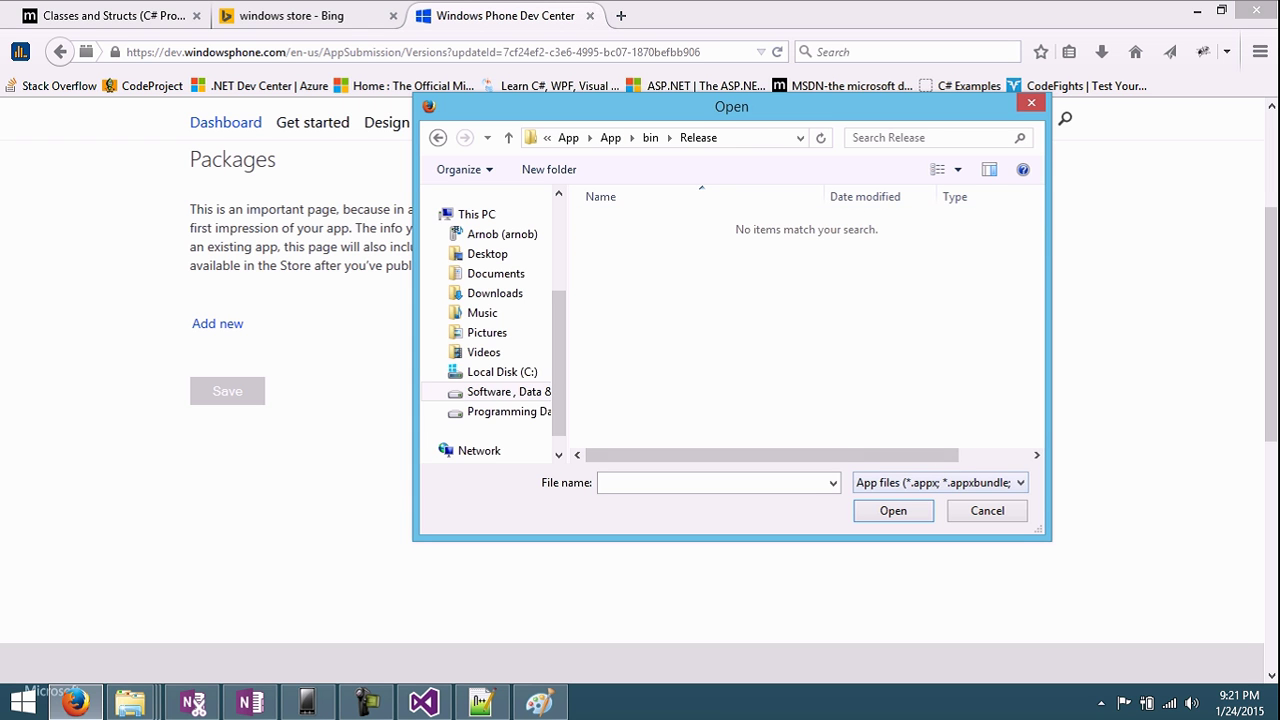
- Check the accepted file types, look in the Debug and ARM folders, then switch to Visual Studio
click(940, 482)
click(940, 502)
click(650, 137)
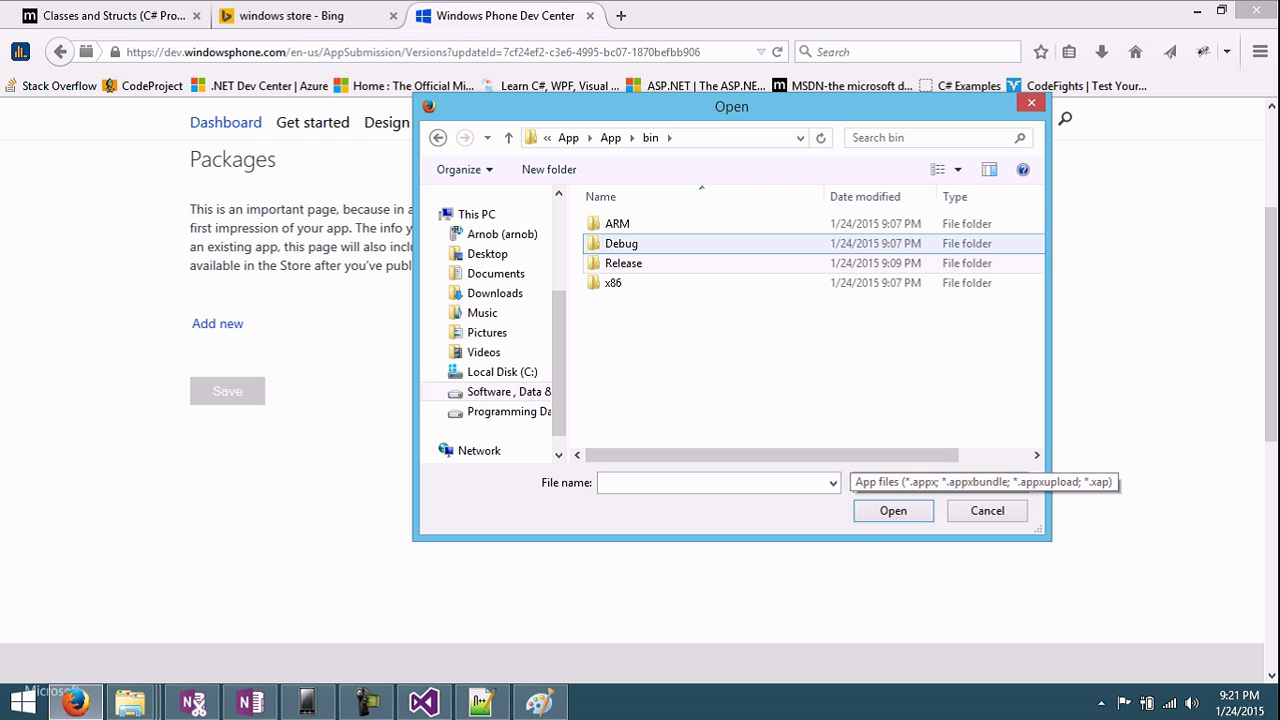
double_click(621, 243)
click(438, 137)
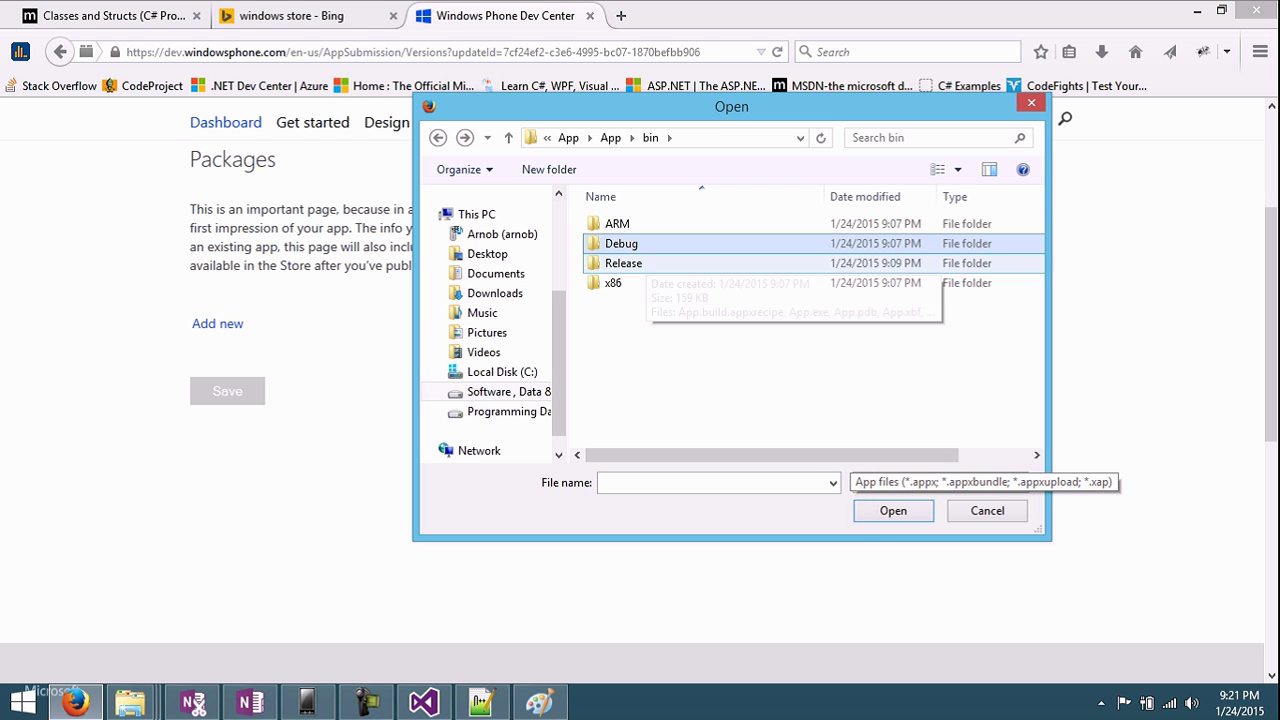
double_click(620, 223)
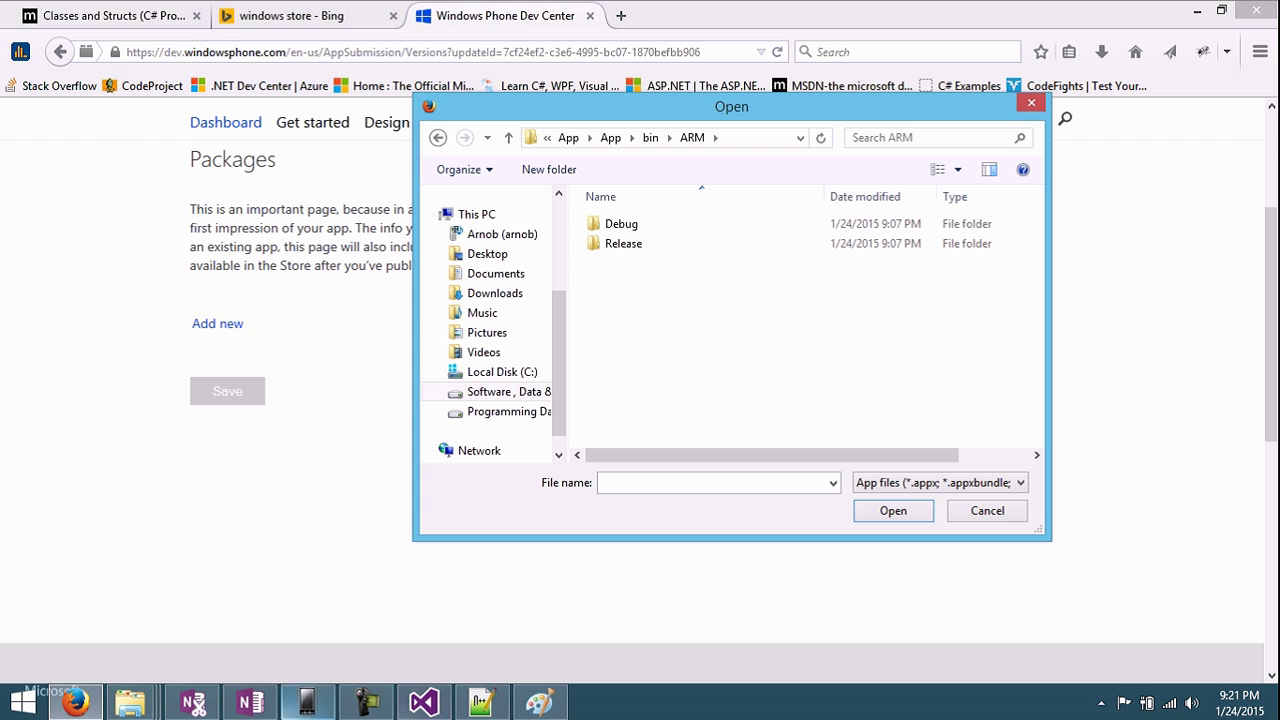
click(424, 703)
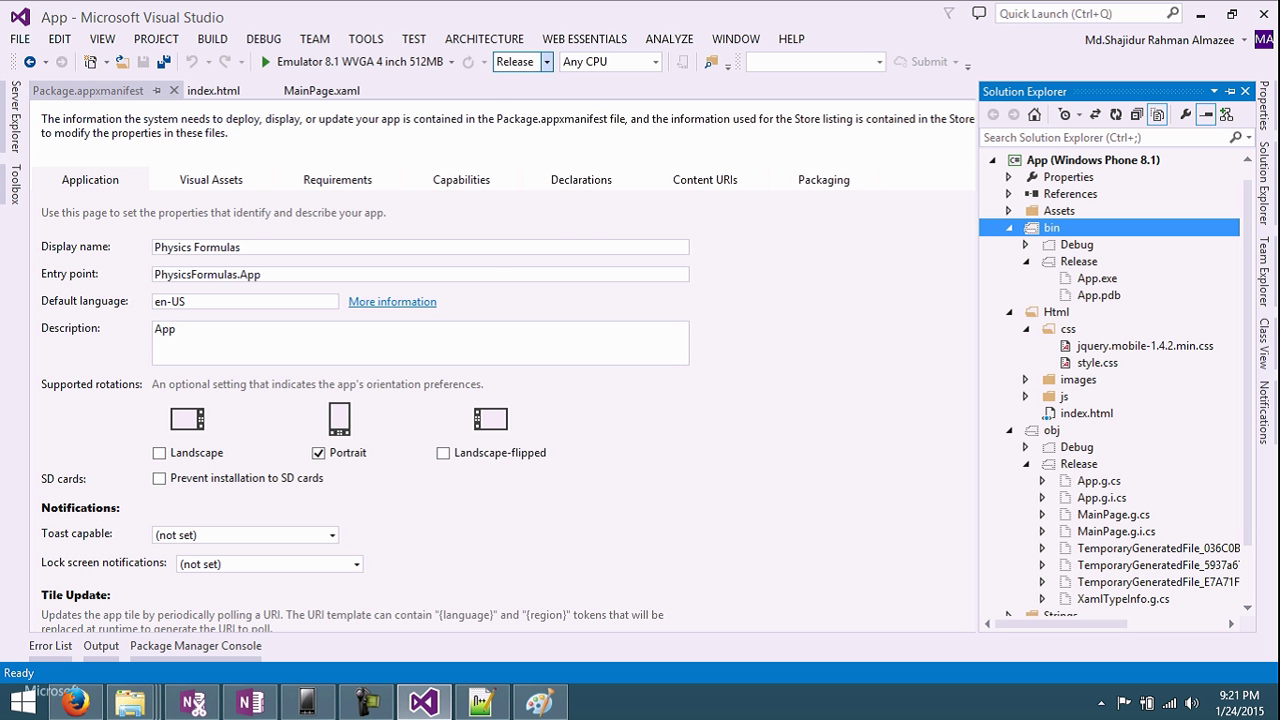
- From the App project's context menu in Solution Explorer, choose Store > Create App Packages
click(212, 38)
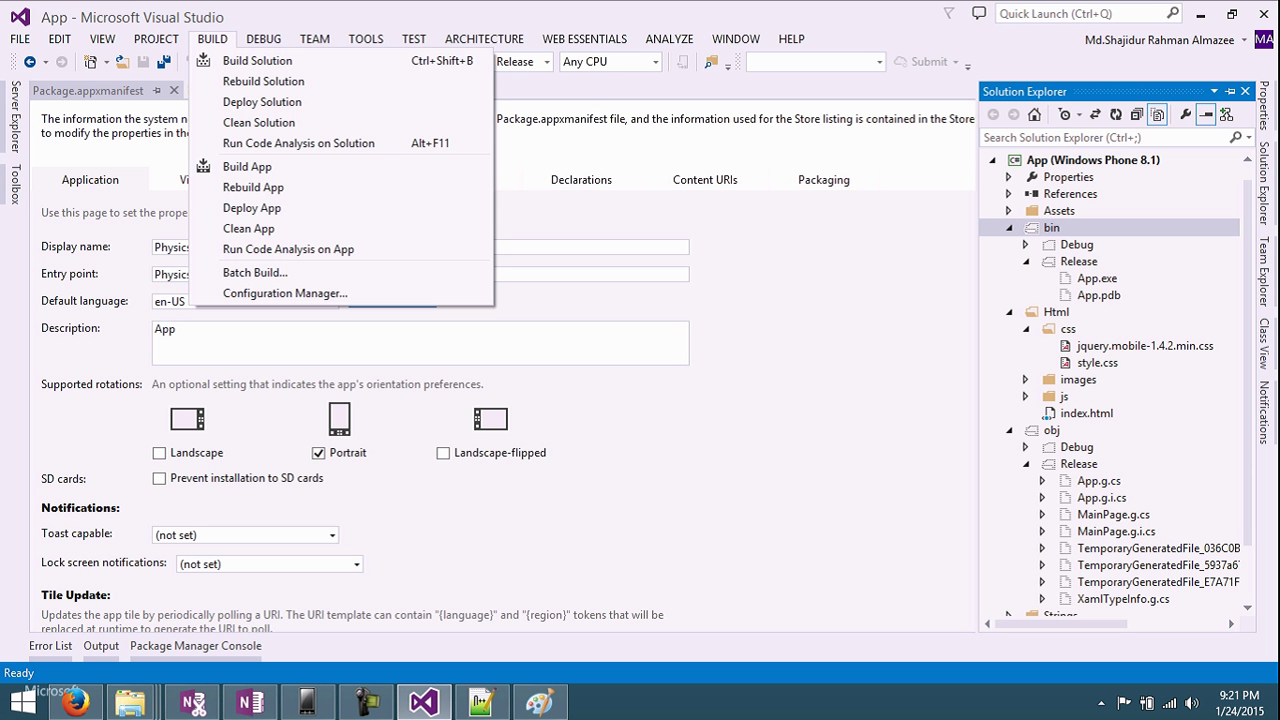
key(Escape)
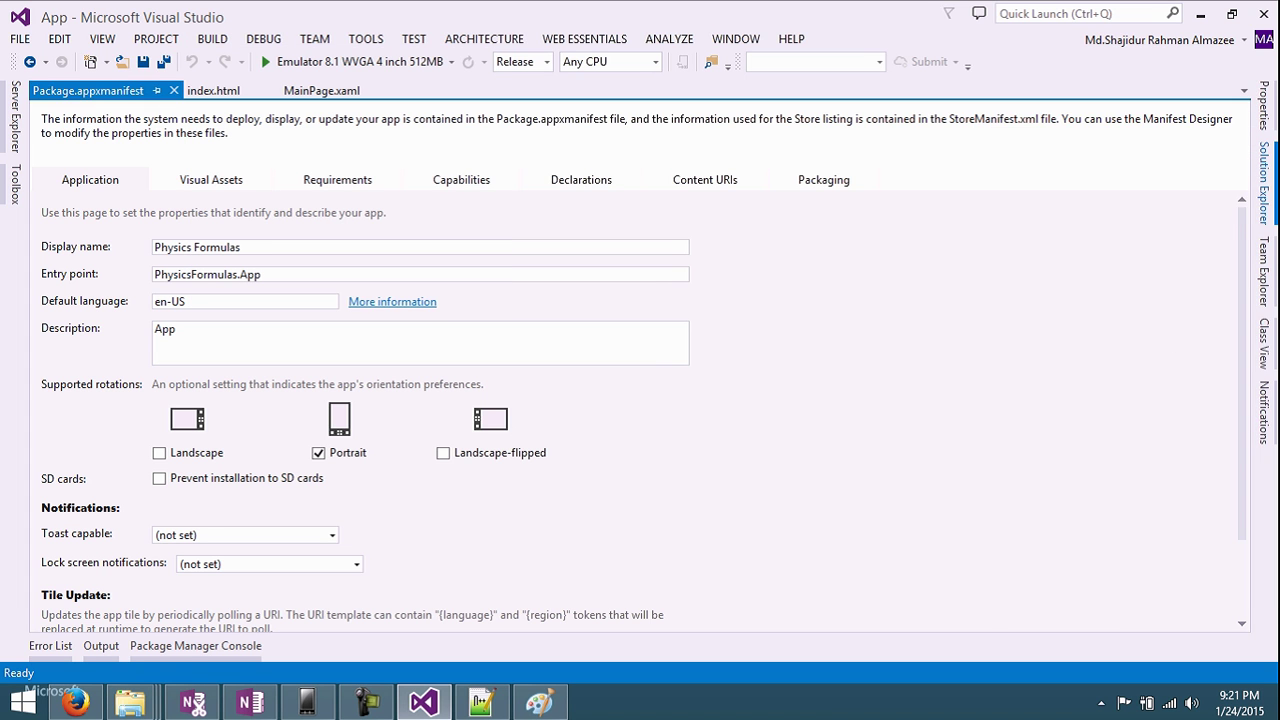
right_click(1041, 176)
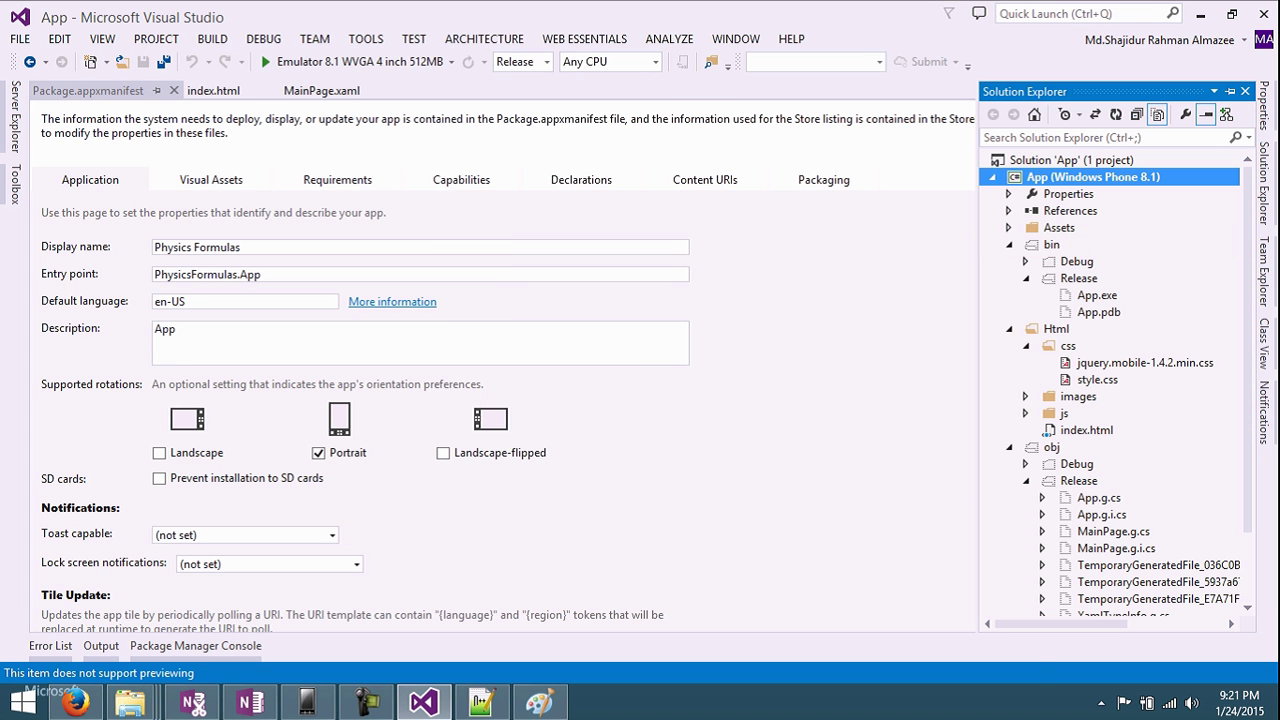
mouse_move(780, 401)
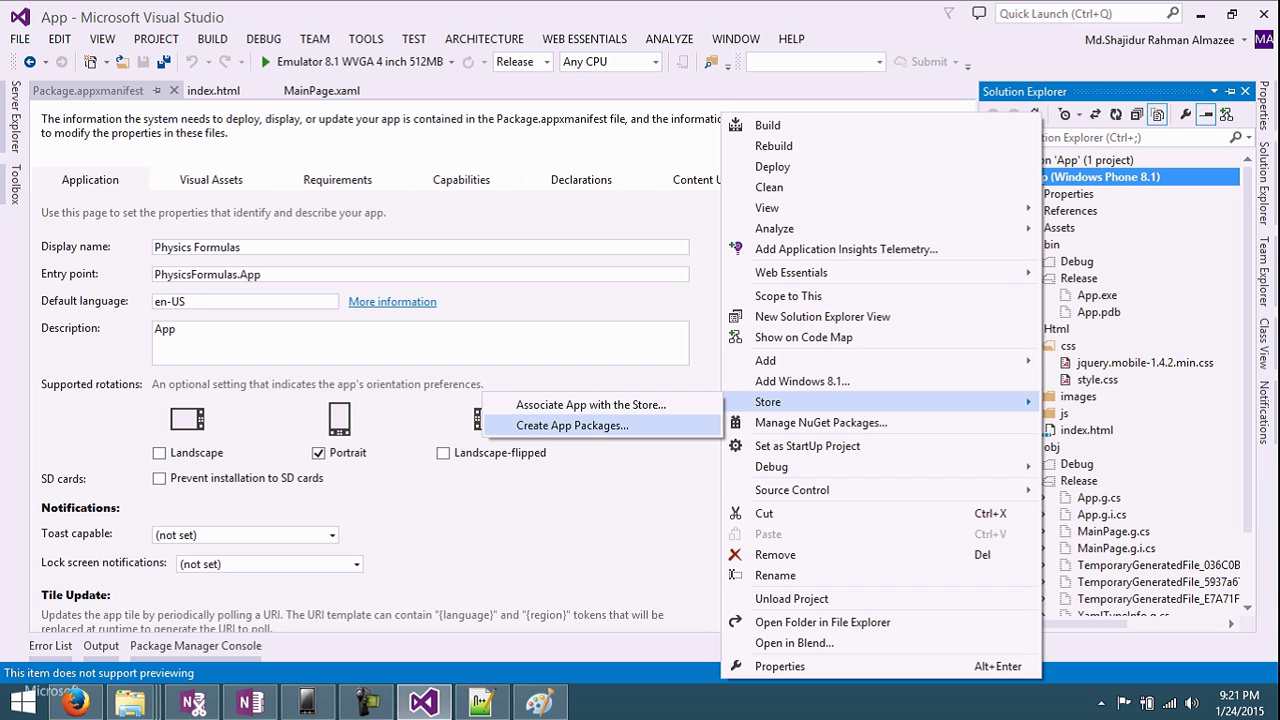
click(572, 425)
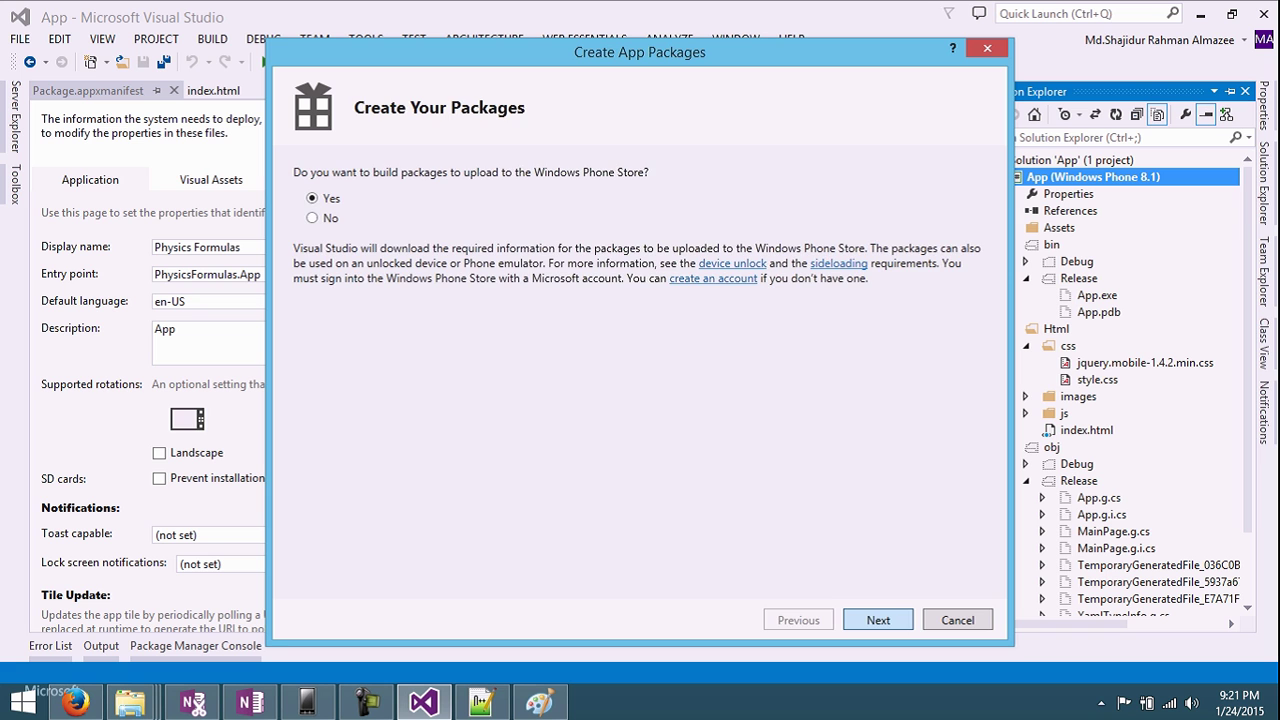
- Choose to build Store packages and sign in with the Microsoft account e-mail and password
key(Return)
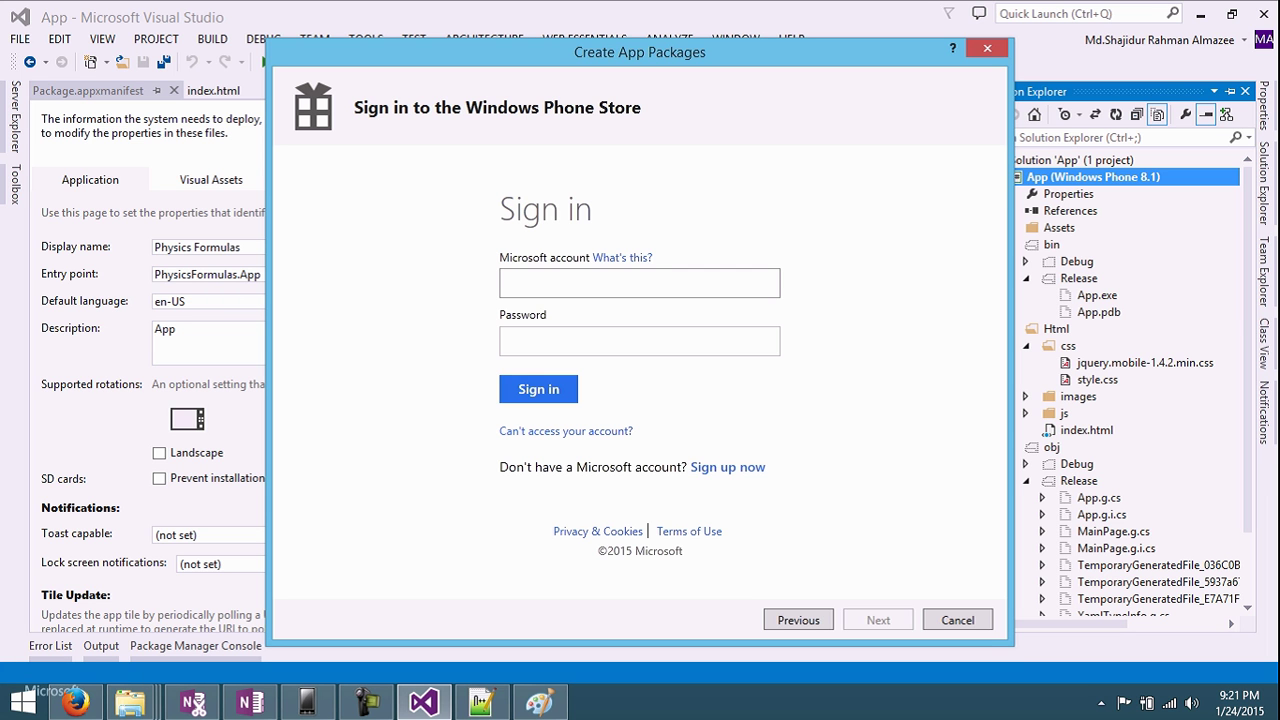
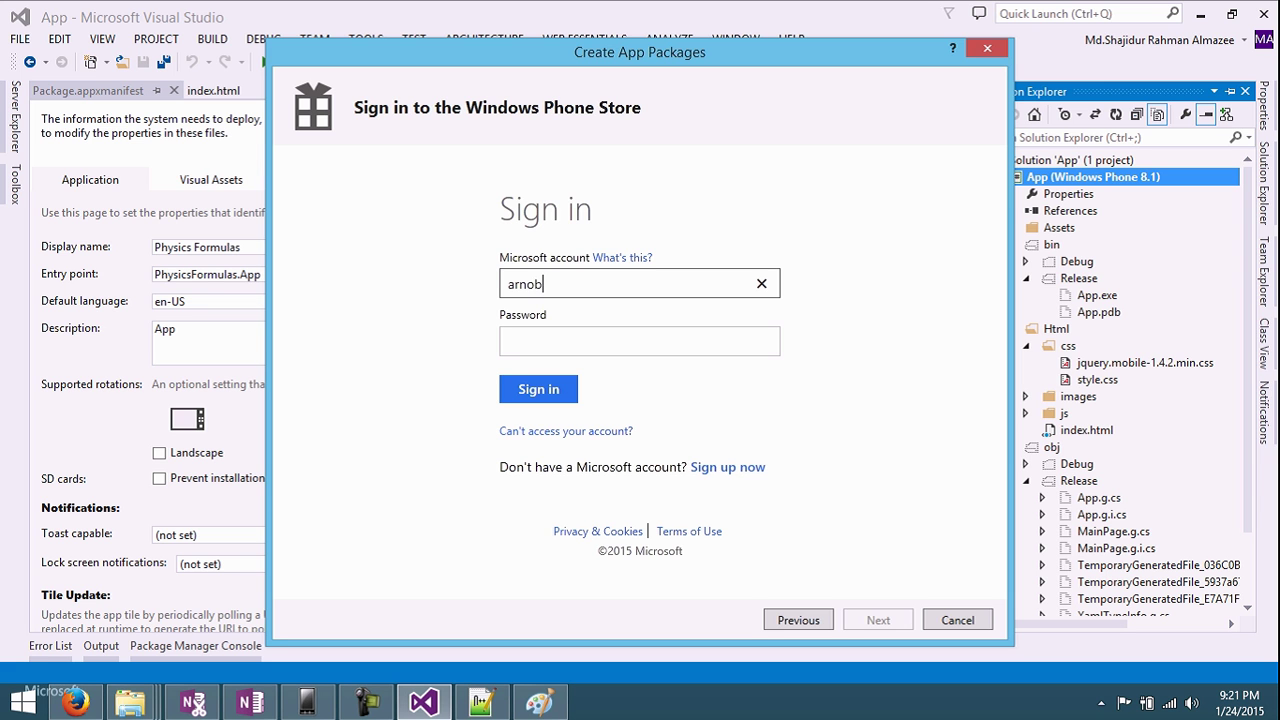
key(Tab)
text(a*******)
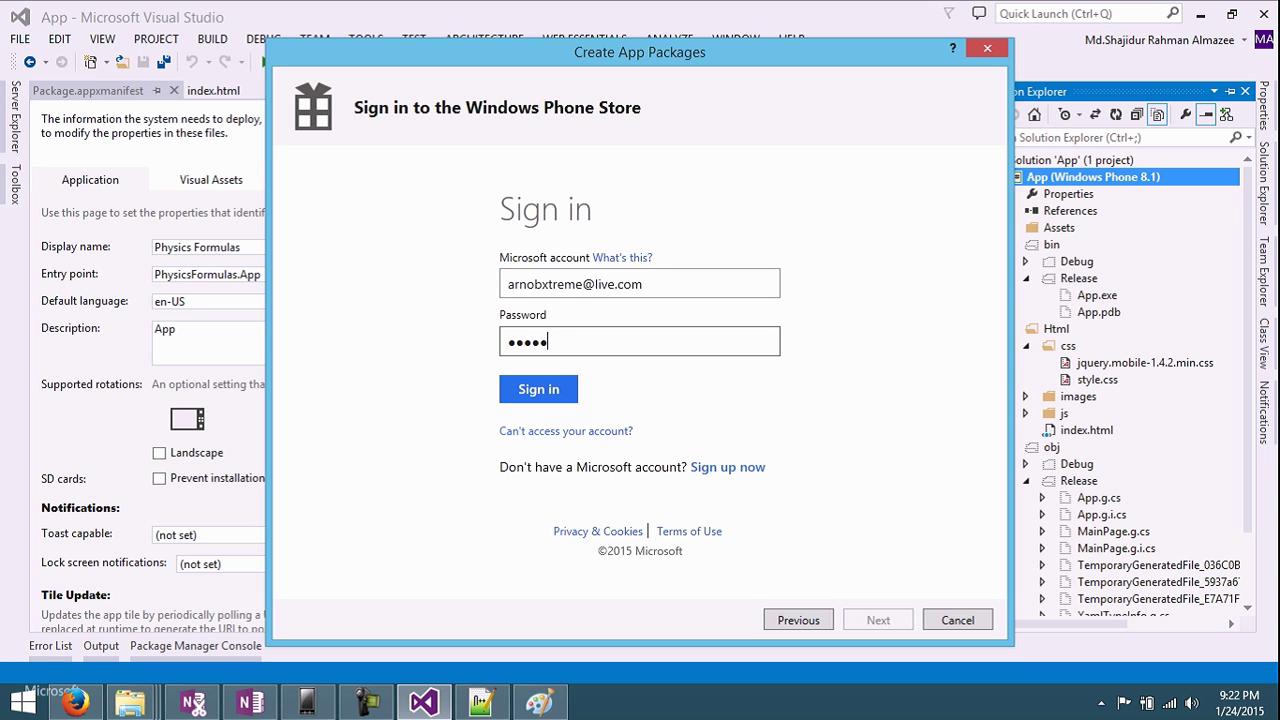
text(*******)
key(Tab)
key(Return)
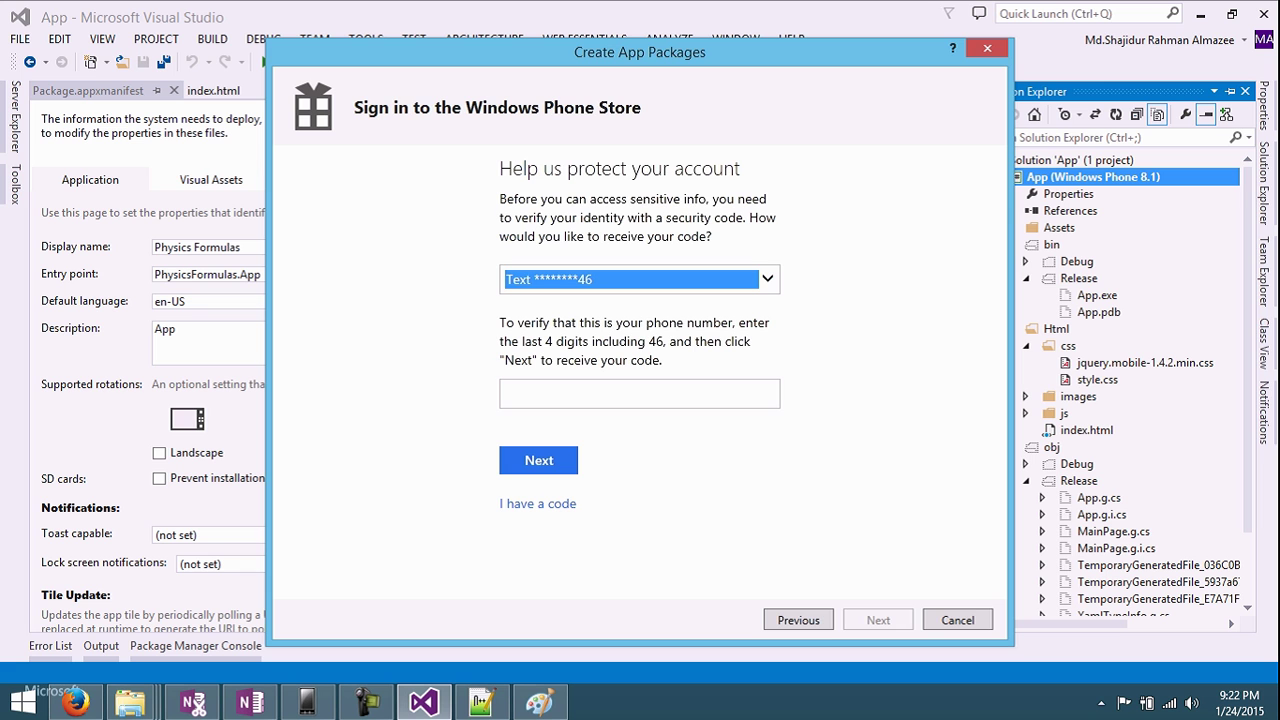
- Verify the account by entering the phone's last digits and the texted security code
click(639, 393)
key(Return)
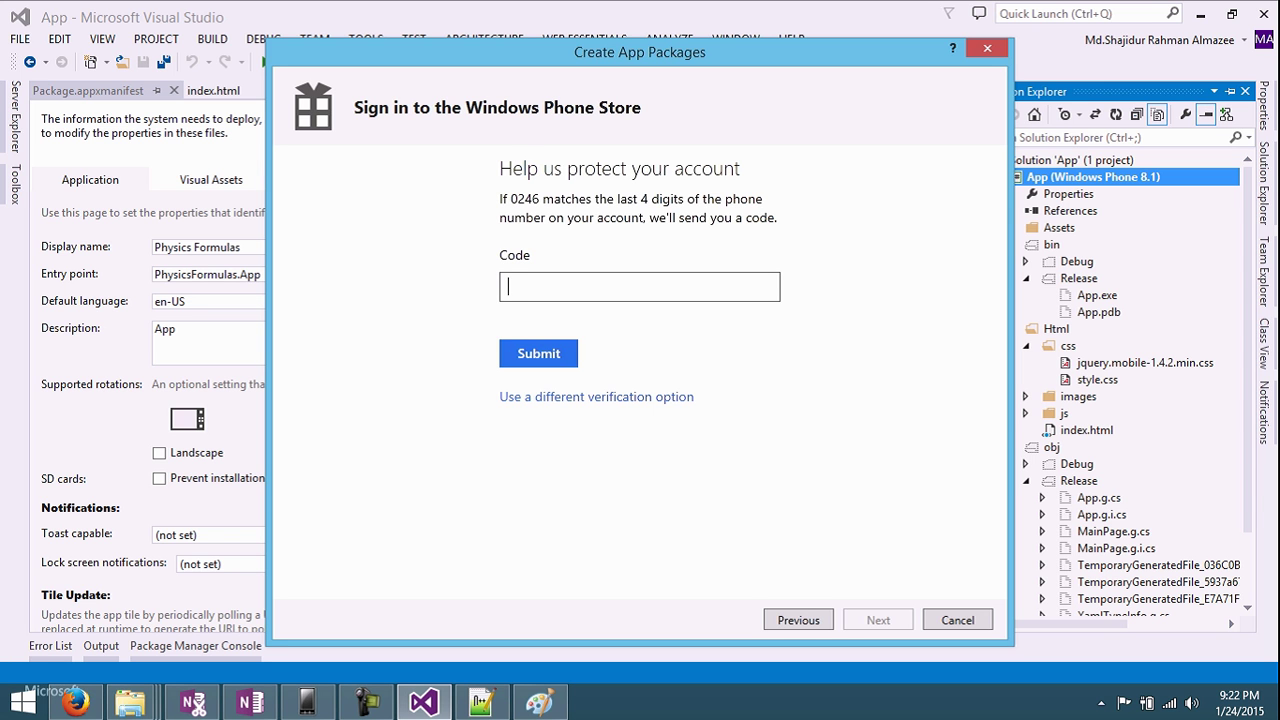
key(Return)
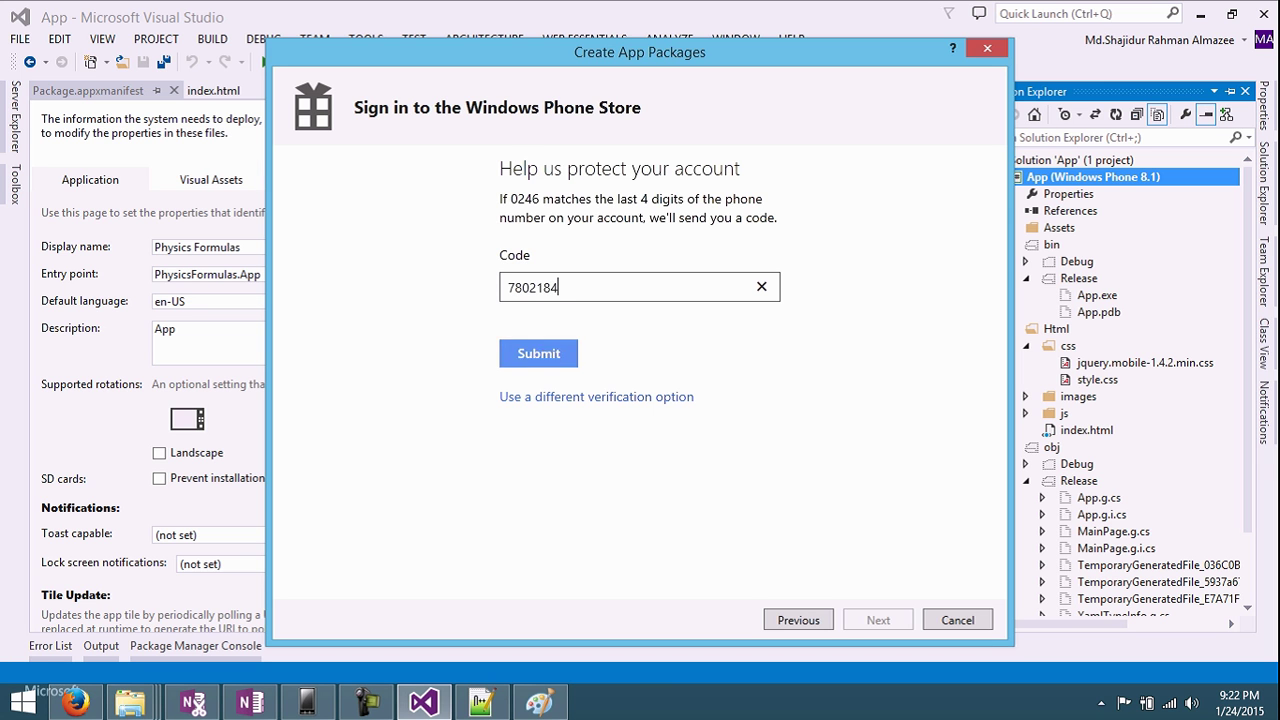
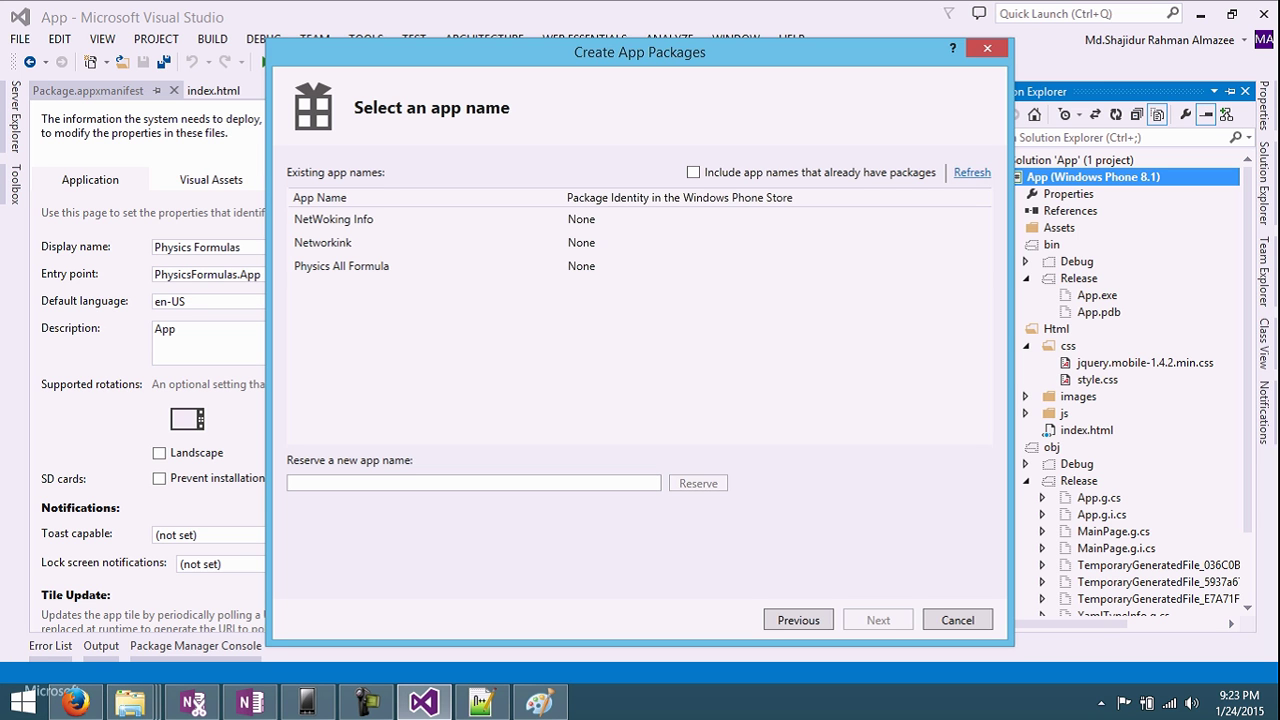
- Select the Physics All Formula app, set package version 1.1.0.0, and create the package
click(342, 266)
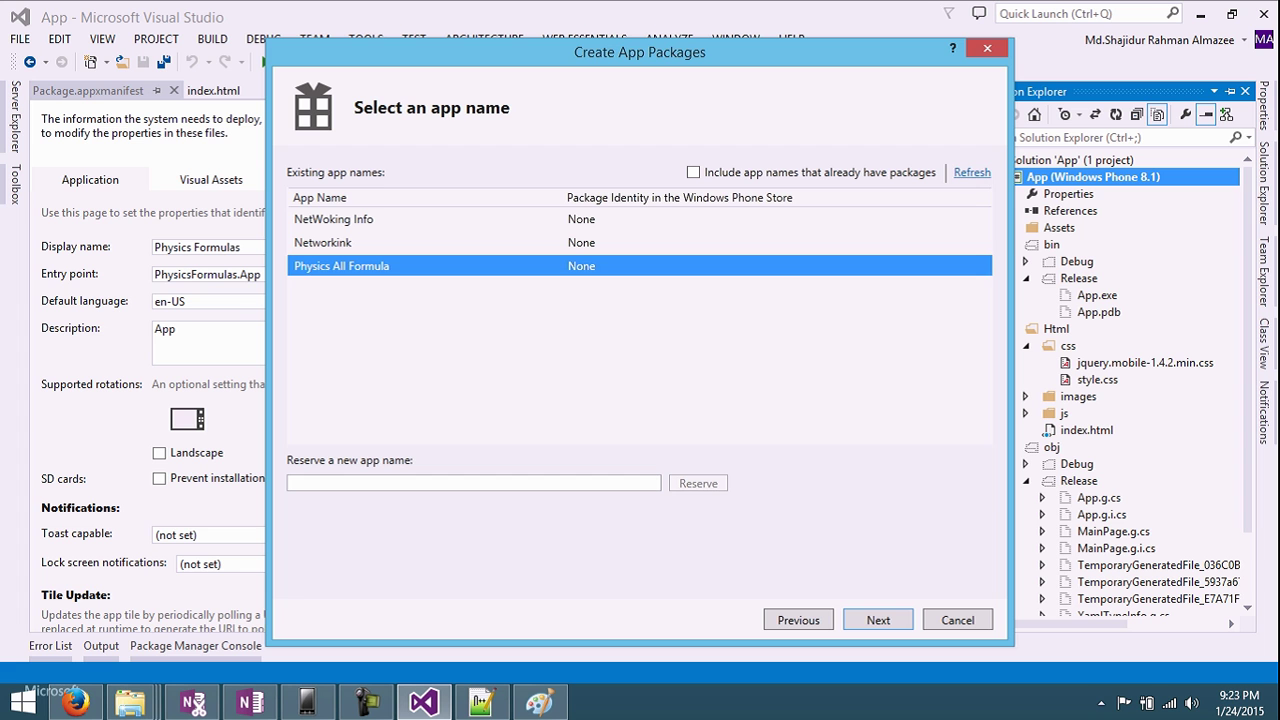
click(878, 620)
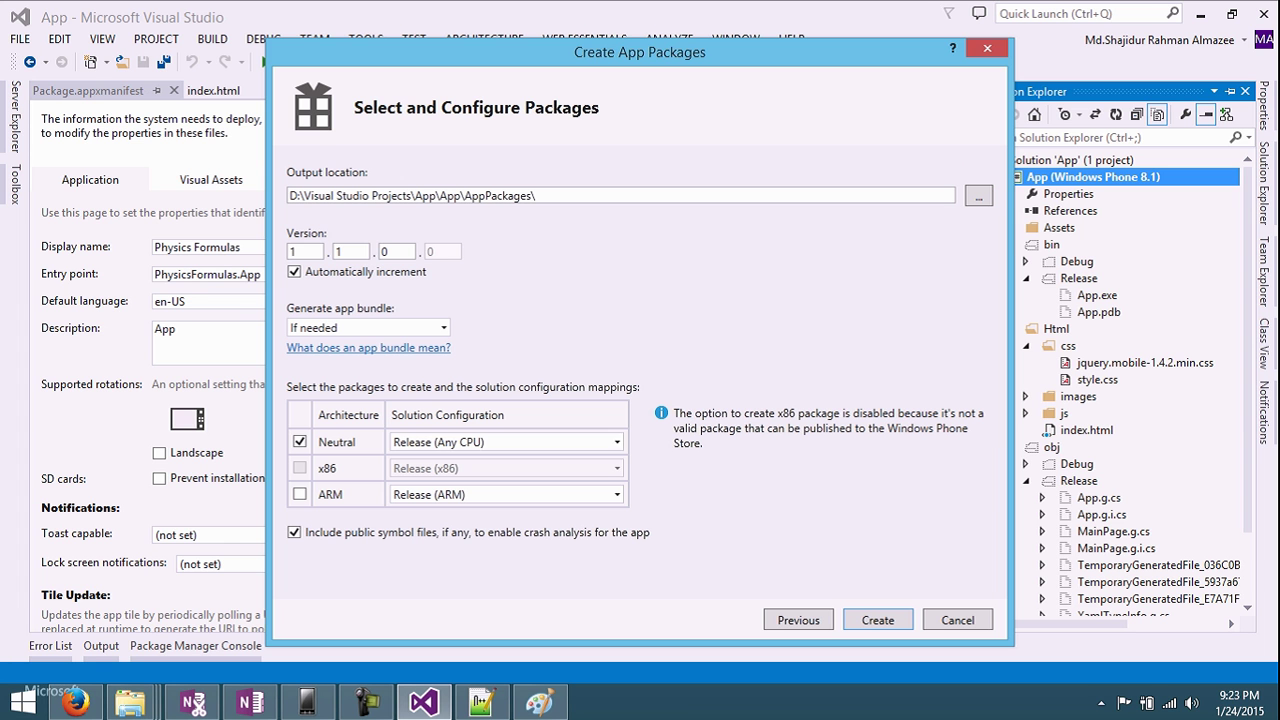
drag(349, 252, 335, 252)
text(0)
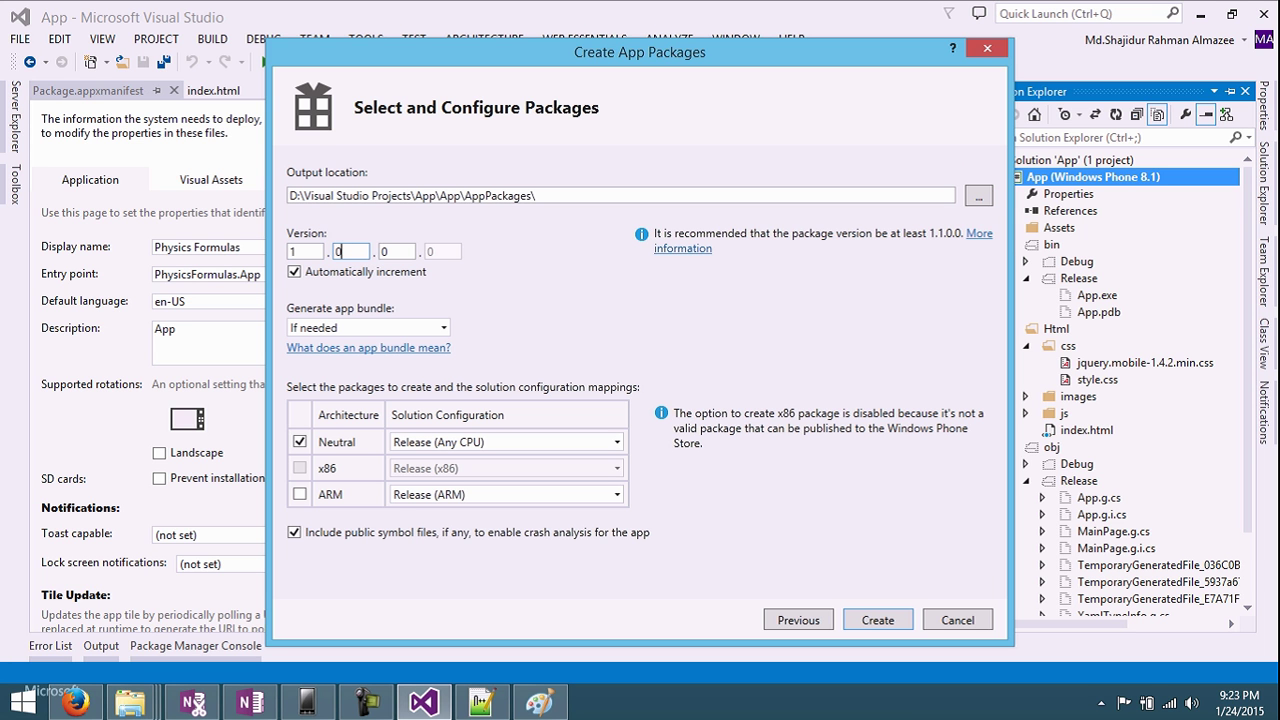
key(shift+Left)
text(1)
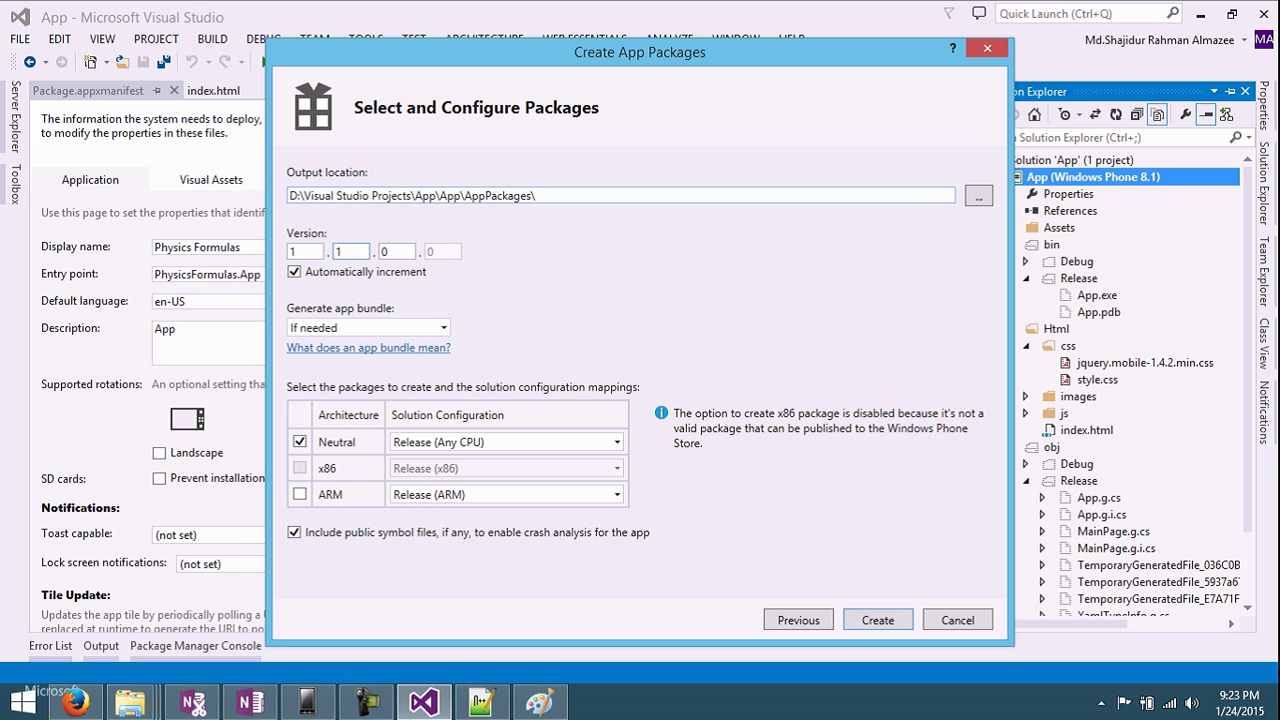
drag(536, 195, 289, 195)
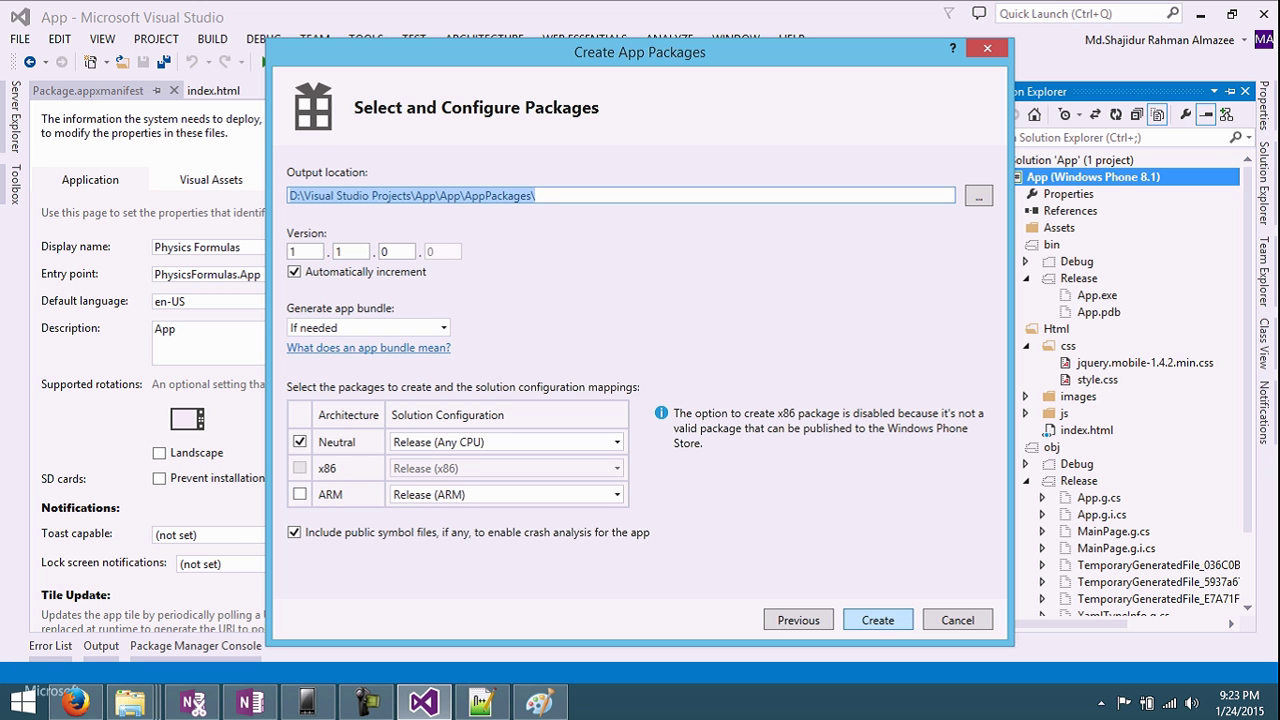
click(878, 620)
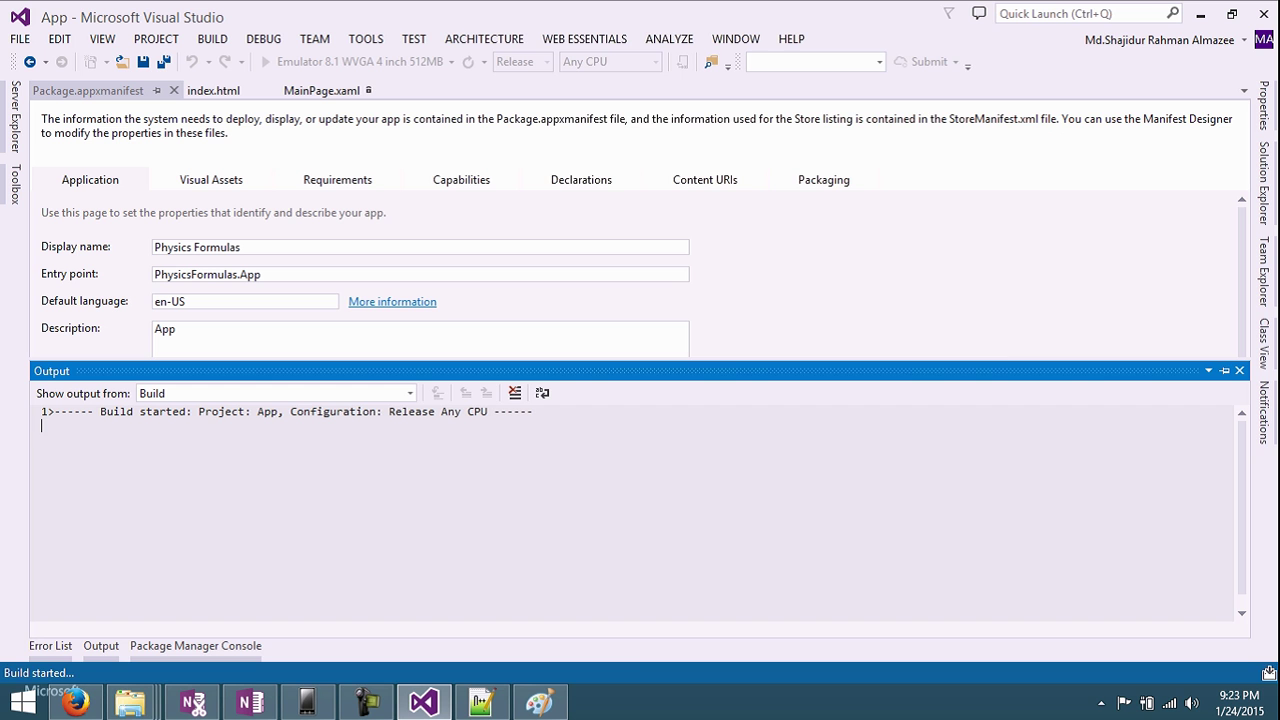
- After the build completes, check App_1.1.0.0_AnyCPU.appxupload in the AppPackages output folder
mouse_move(130, 700)
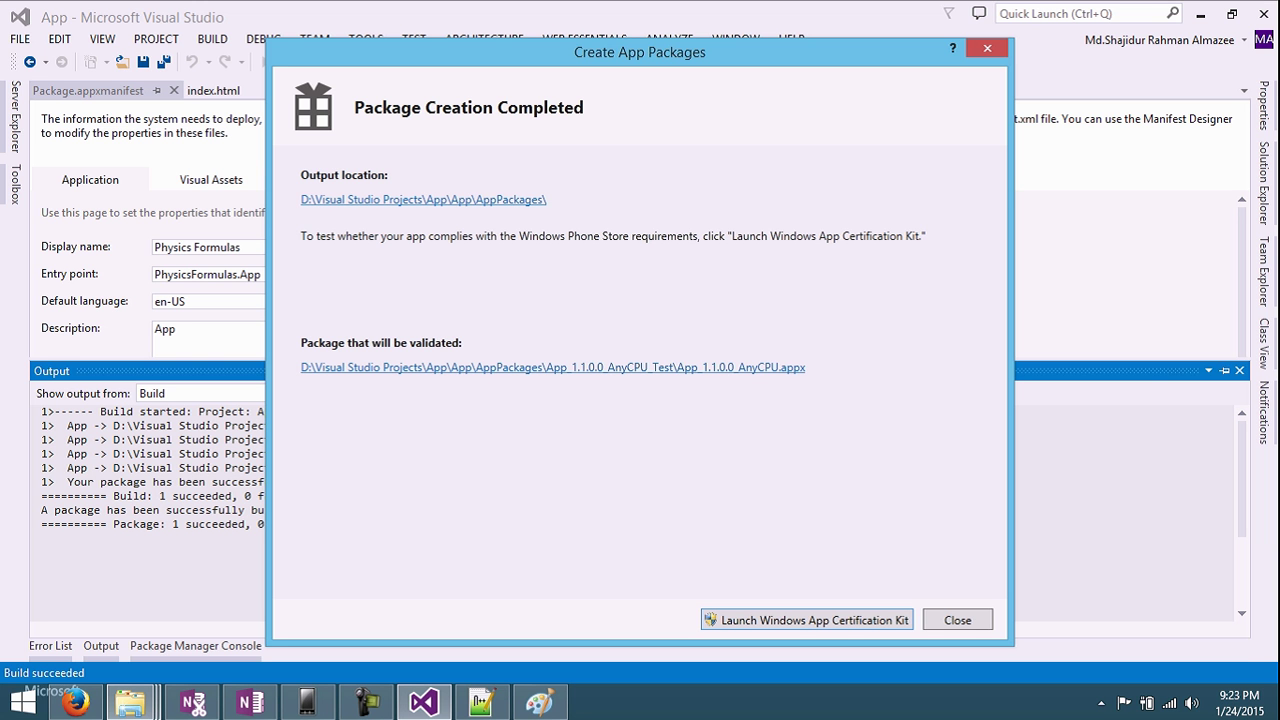
click(423, 200)
click(267, 139)
click(300, 180)
click(267, 139)
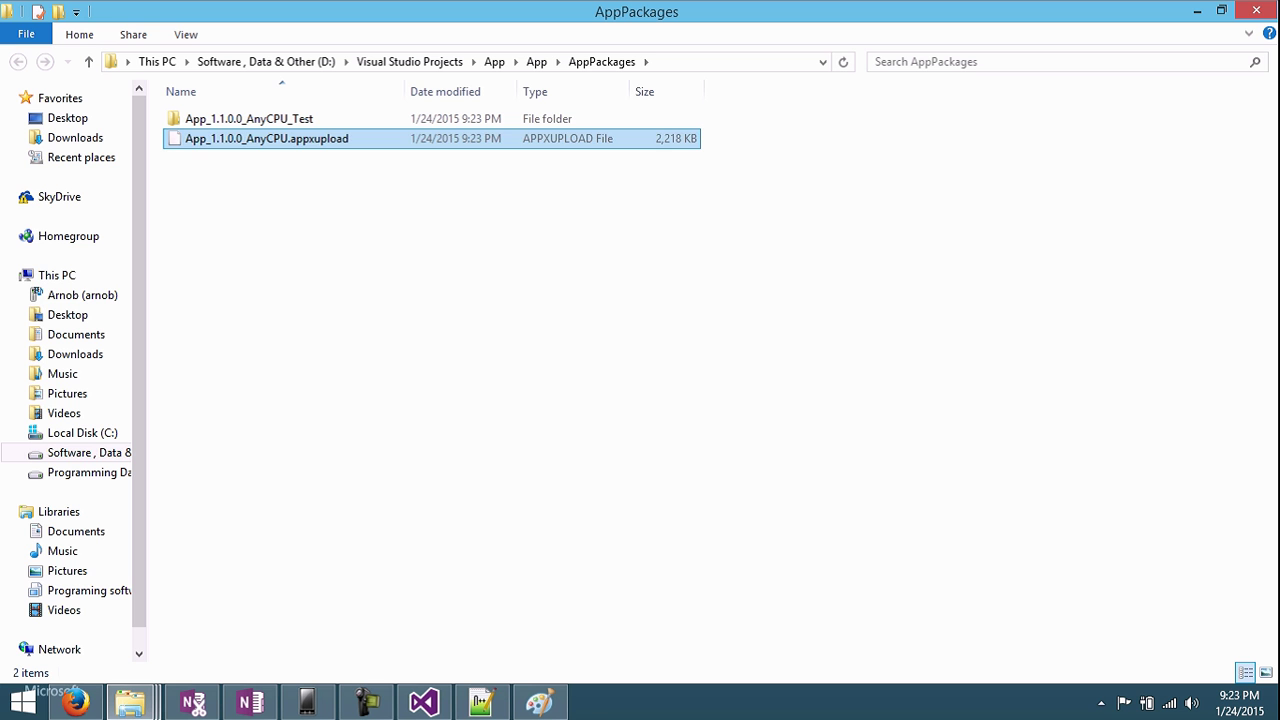
click(400, 250)
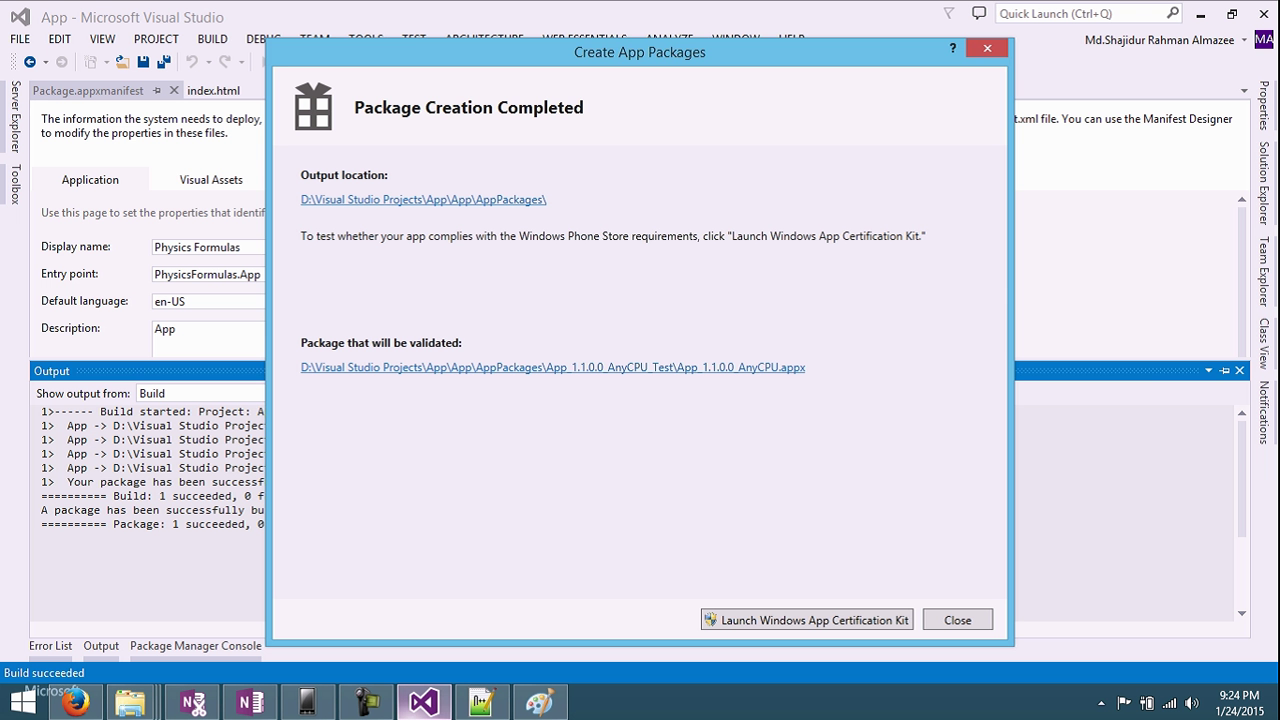
click(424, 702)
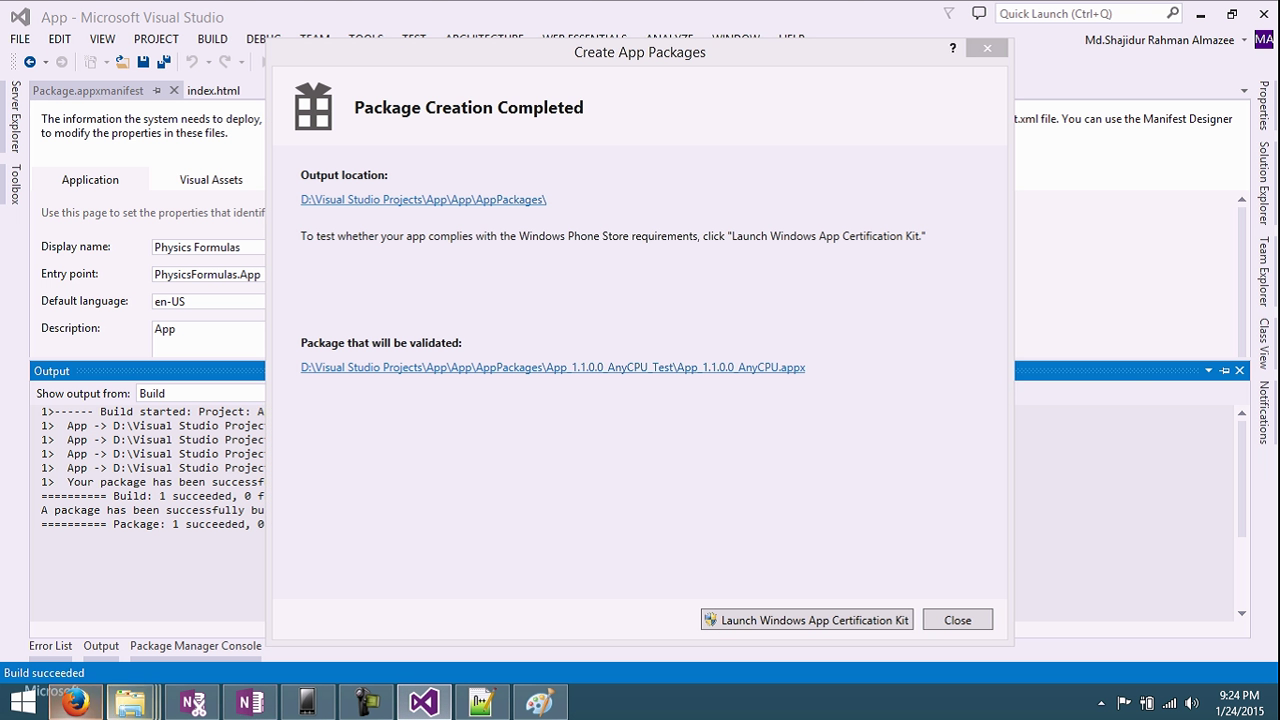
click(75, 702)
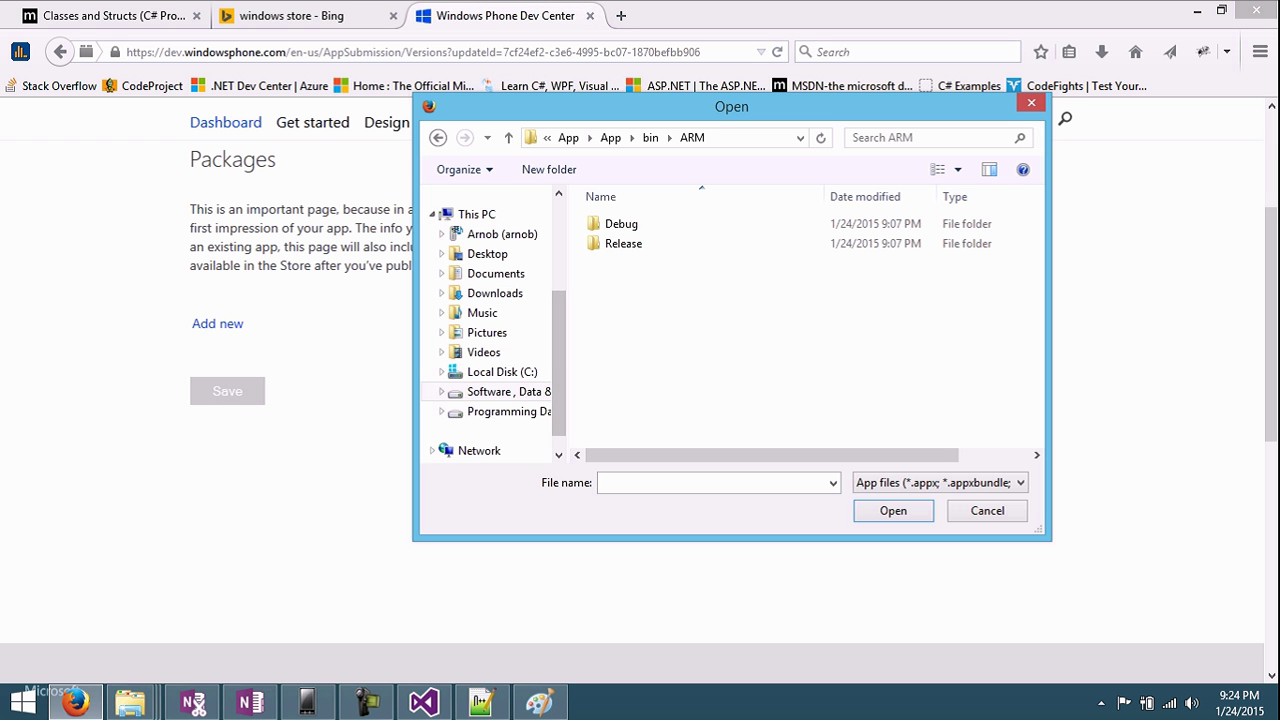
- Confirm the appxupload file's location in the AppPackages folder window before returning to the file picker
mouse_move(130, 702)
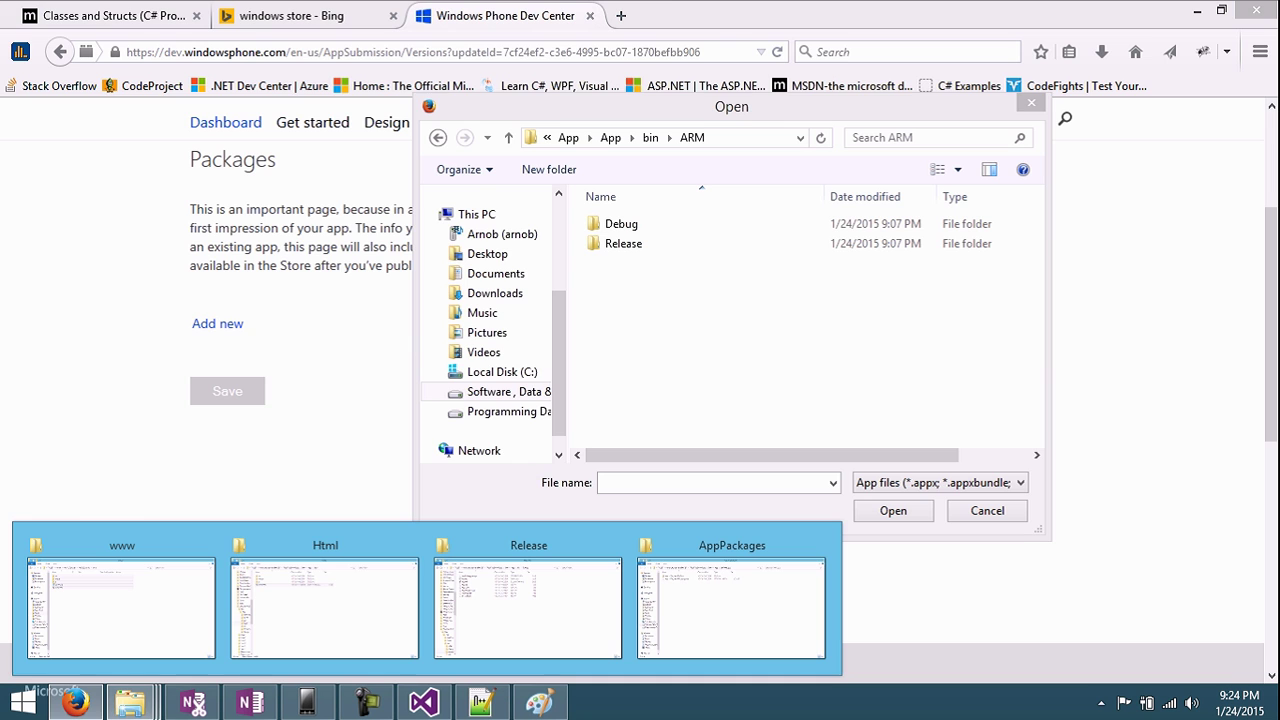
click(732, 608)
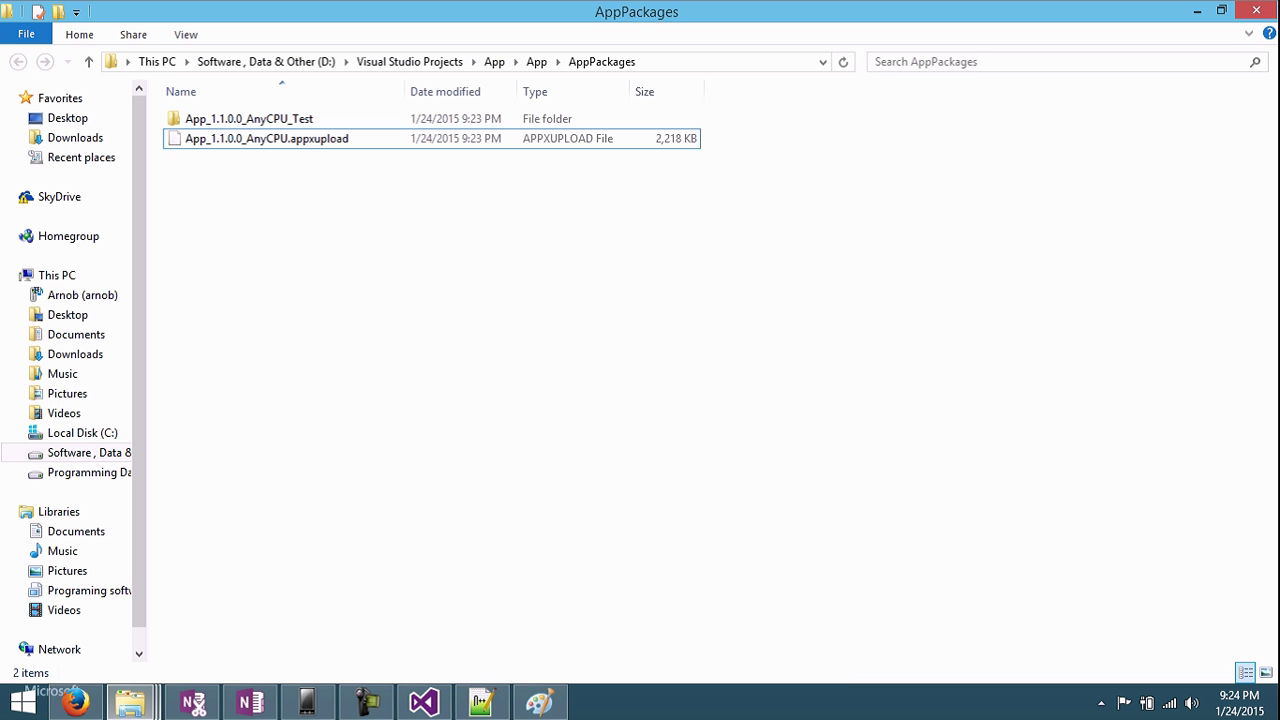
click(560, 139)
click(424, 702)
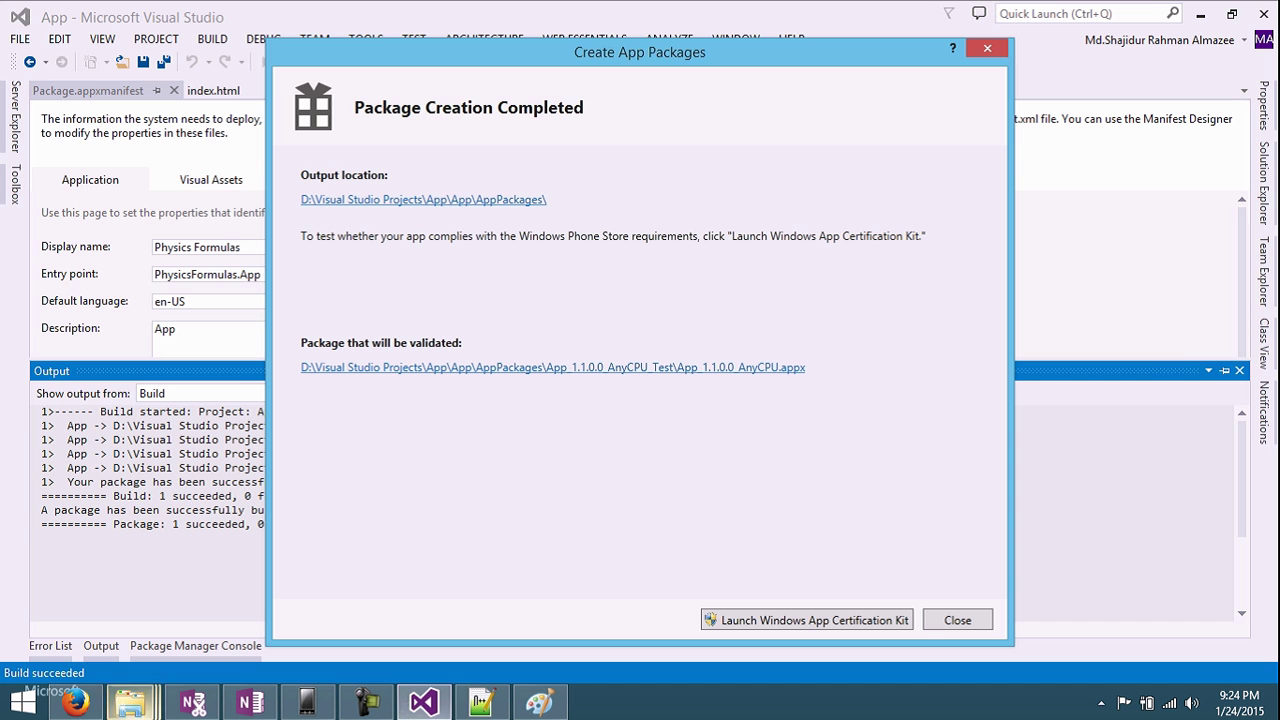
click(75, 702)
- Navigate from bin up to the App\AppPackages folder and open App_1.1.0.0_AnyCPU.appxupload for upload
click(650, 138)
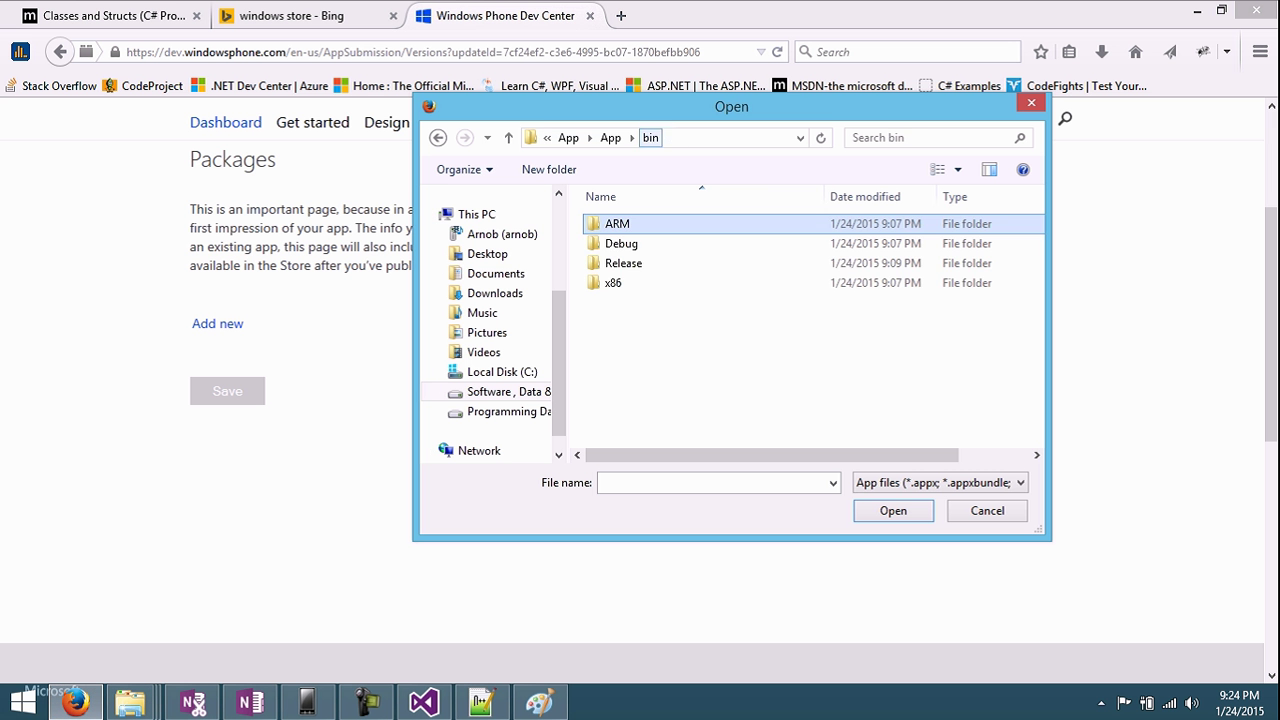
double_click(625, 263)
click(650, 138)
click(610, 138)
double_click(638, 224)
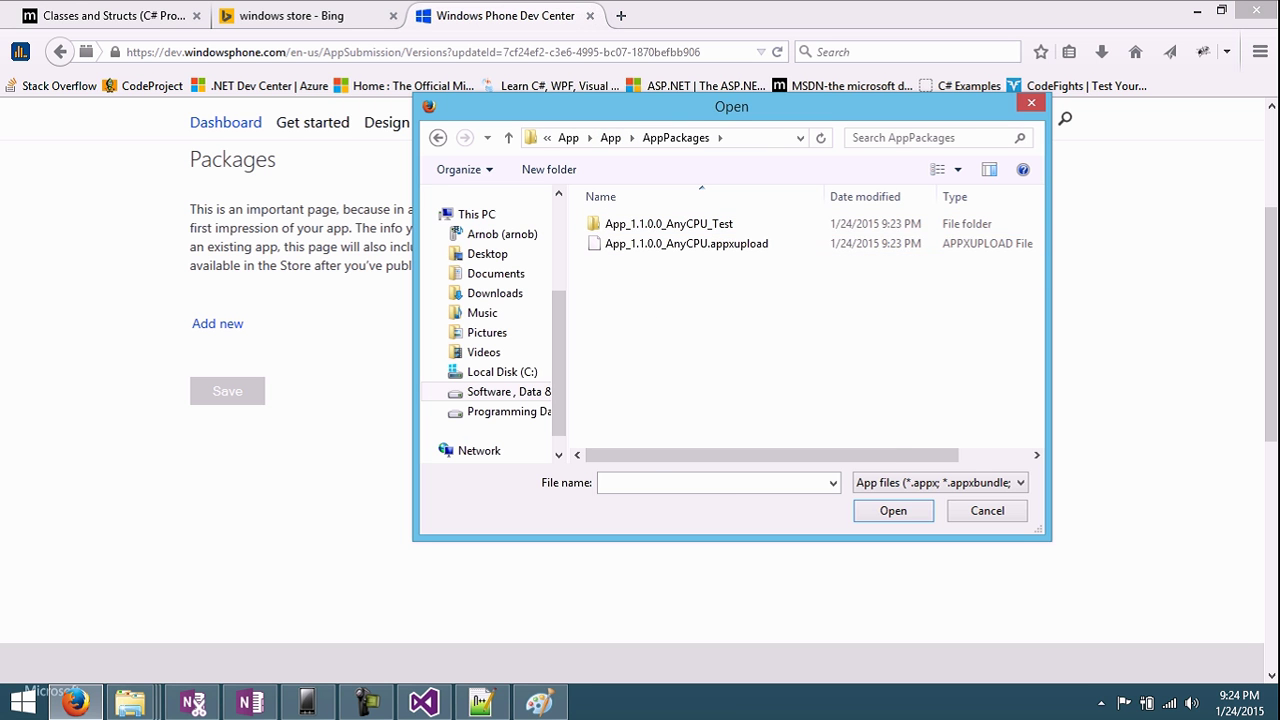
click(686, 244)
click(893, 511)
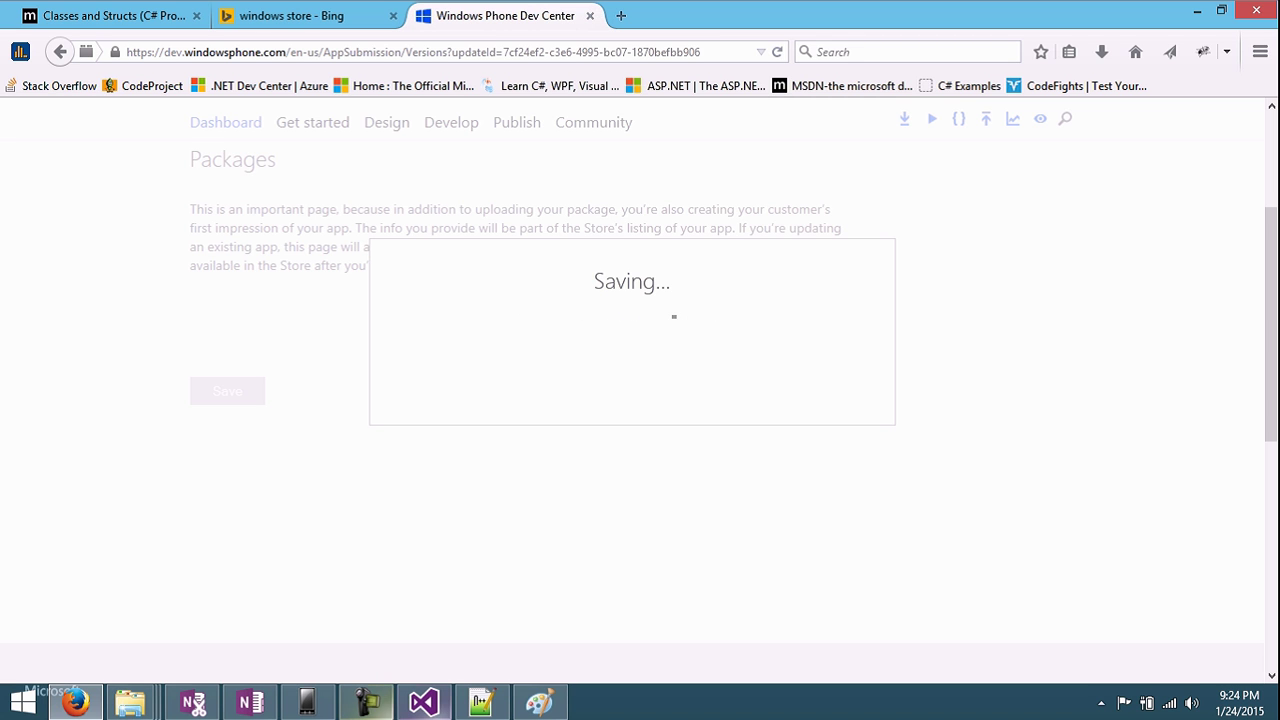
mouse_move(424, 703)
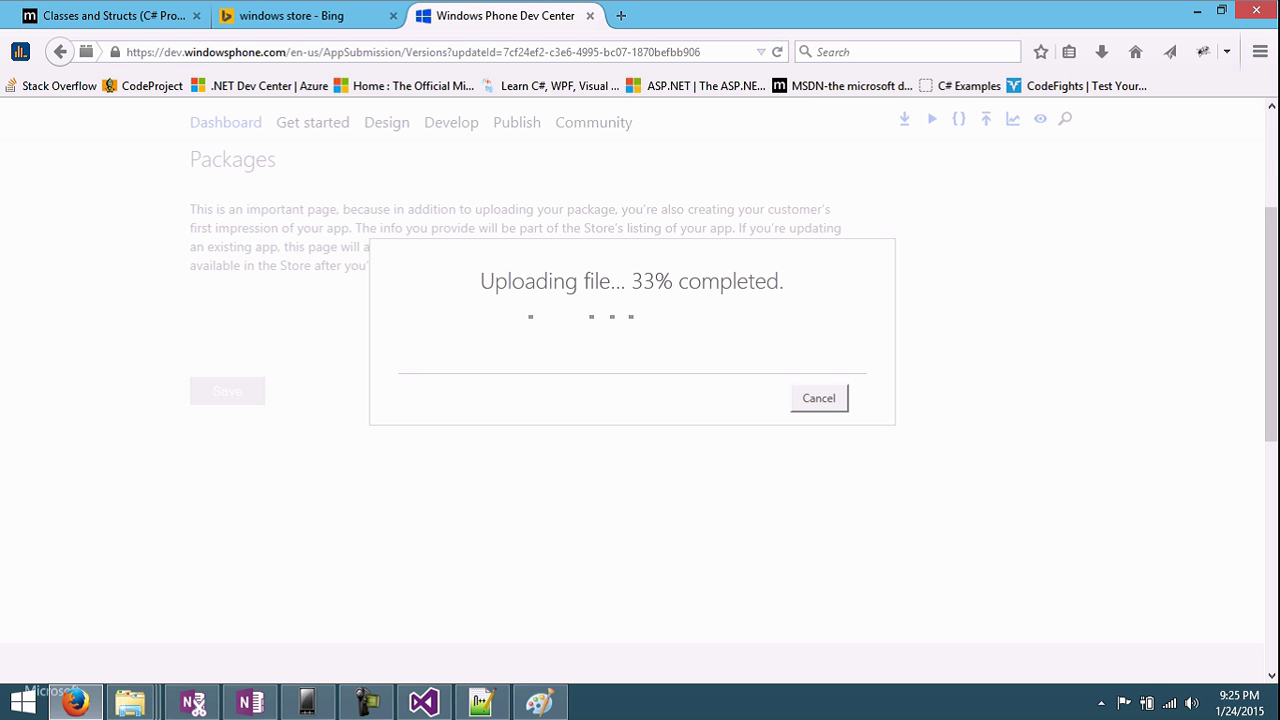
- Check the browser tabs while the package upload is in progress
mouse_move(366, 702)
key(ctrl+shift+Tab)
key(ctrl+Tab)
- Preview the app in the phone emulator, viewing Impulse & Force and Newton's Law of Motion
click(307, 702)
drag(600, 450, 600, 209)
click(474, 172)
click(600, 286)
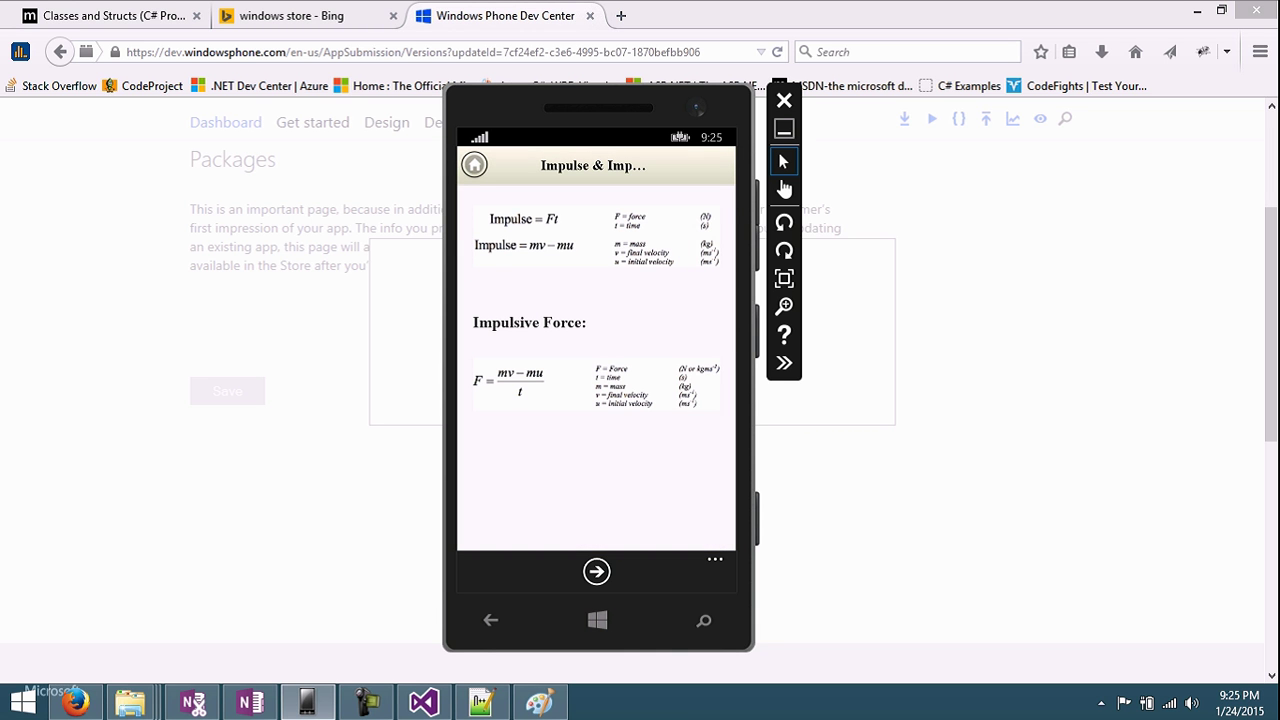
click(474, 165)
drag(600, 460, 600, 258)
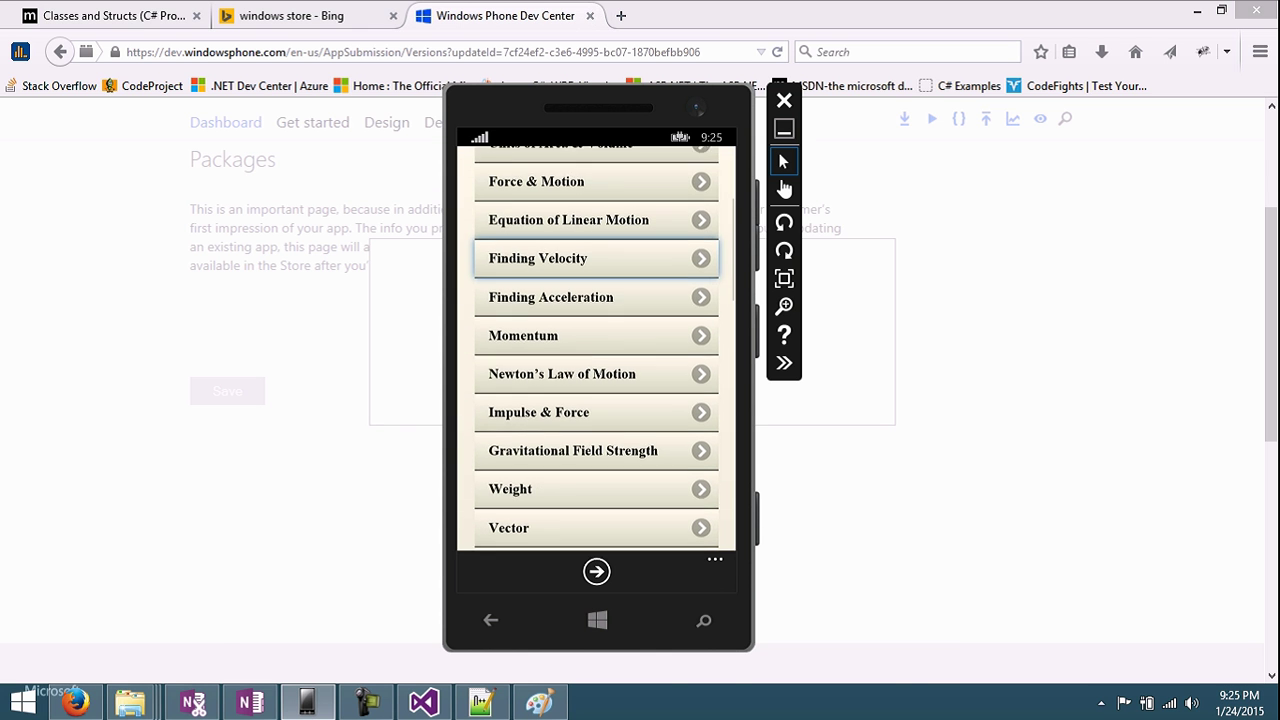
click(600, 362)
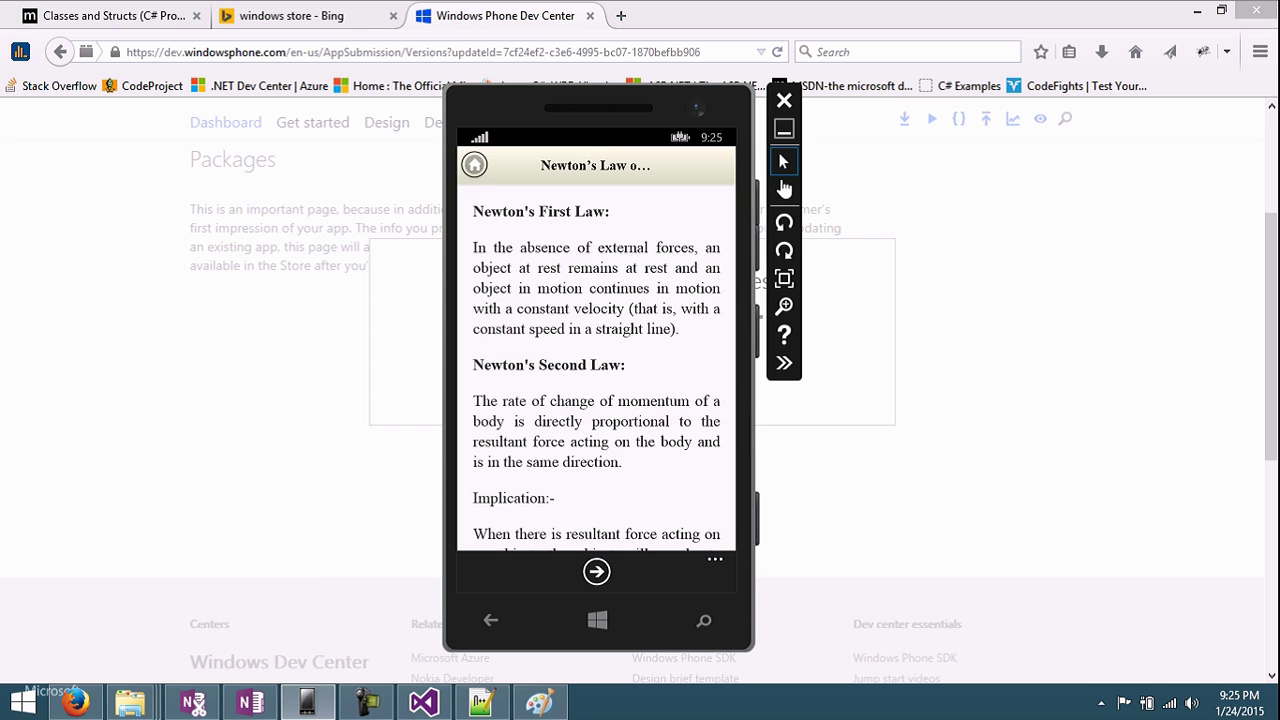
drag(600, 460, 600, 266)
- Scroll past the App_1.1.0.0_AnyCPU.appx package details to the Store listing description section
click(784, 128)
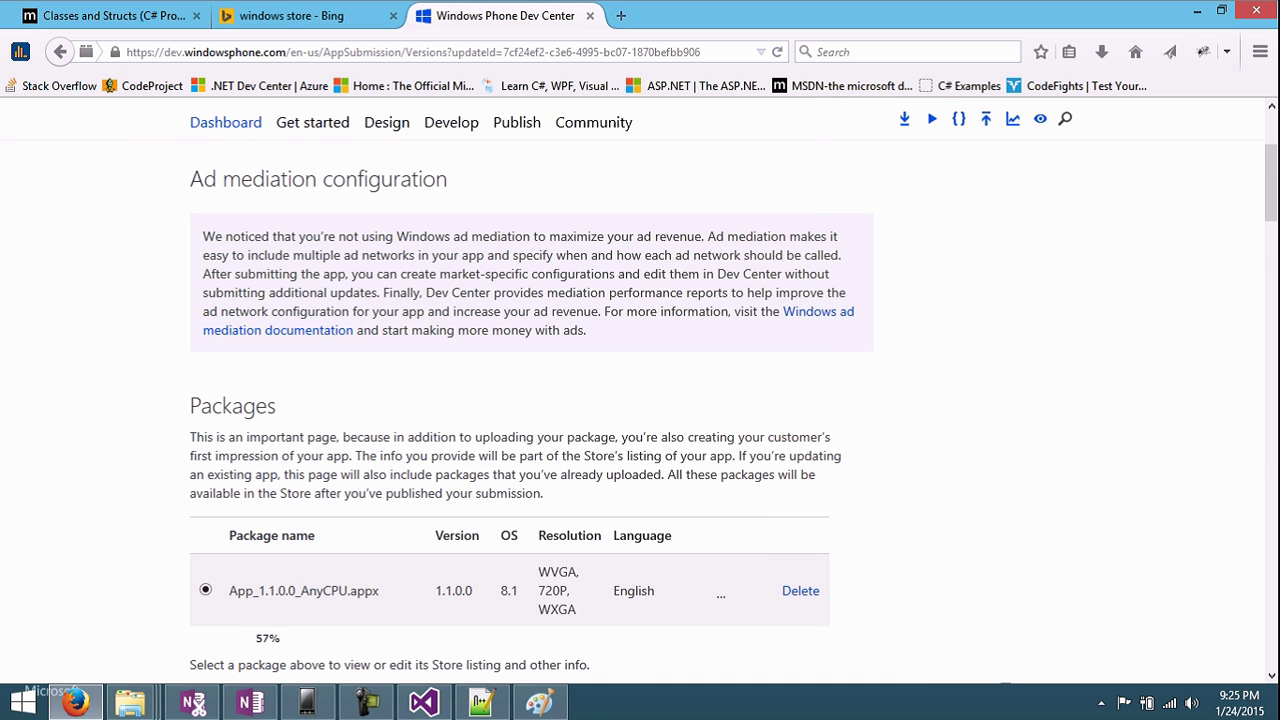
scroll(734, 408, down, 4)
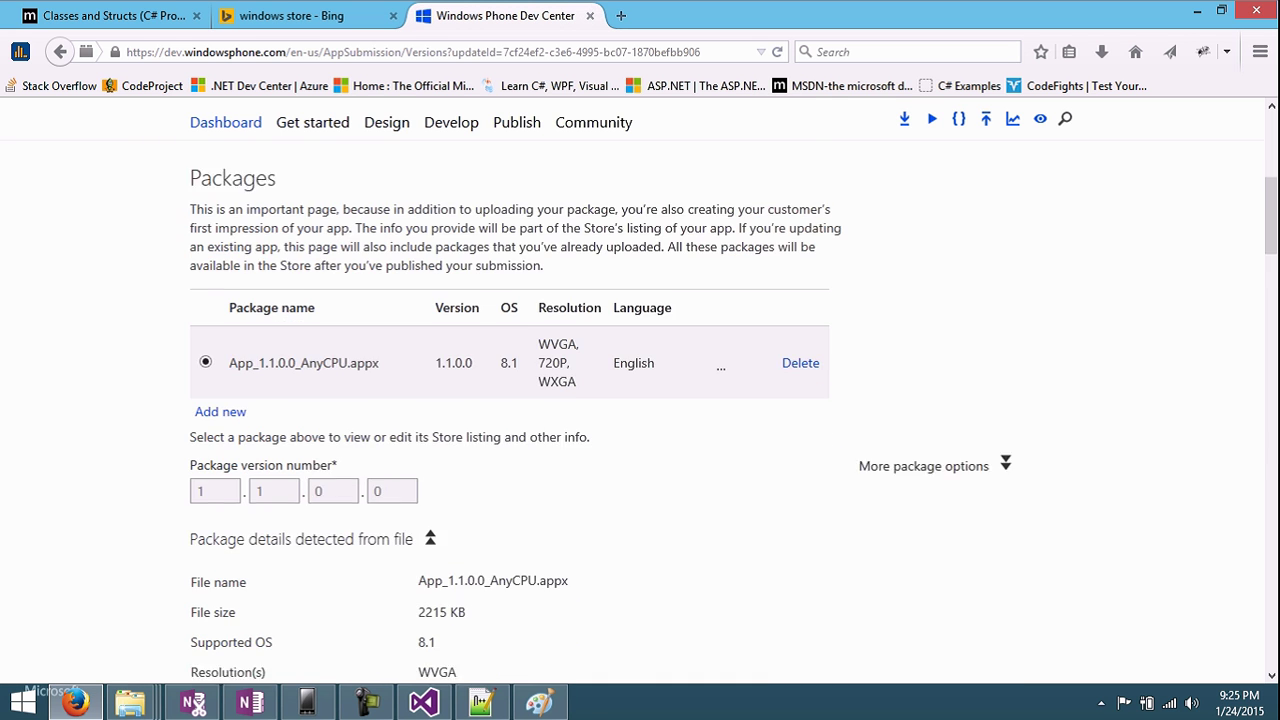
scroll(734, 408, down, 3)
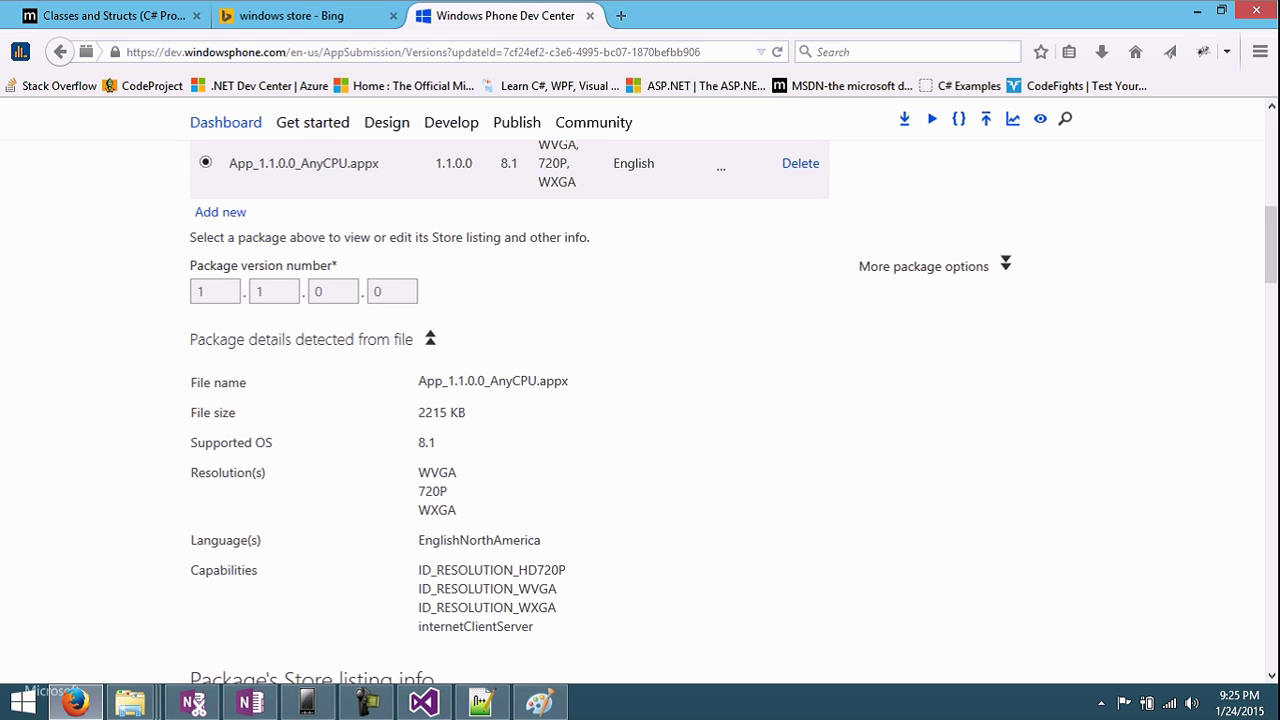
drag(436, 442, 190, 339)
drag(860, 266, 440, 684)
click(1000, 450)
drag(1271, 245, 1271, 326)
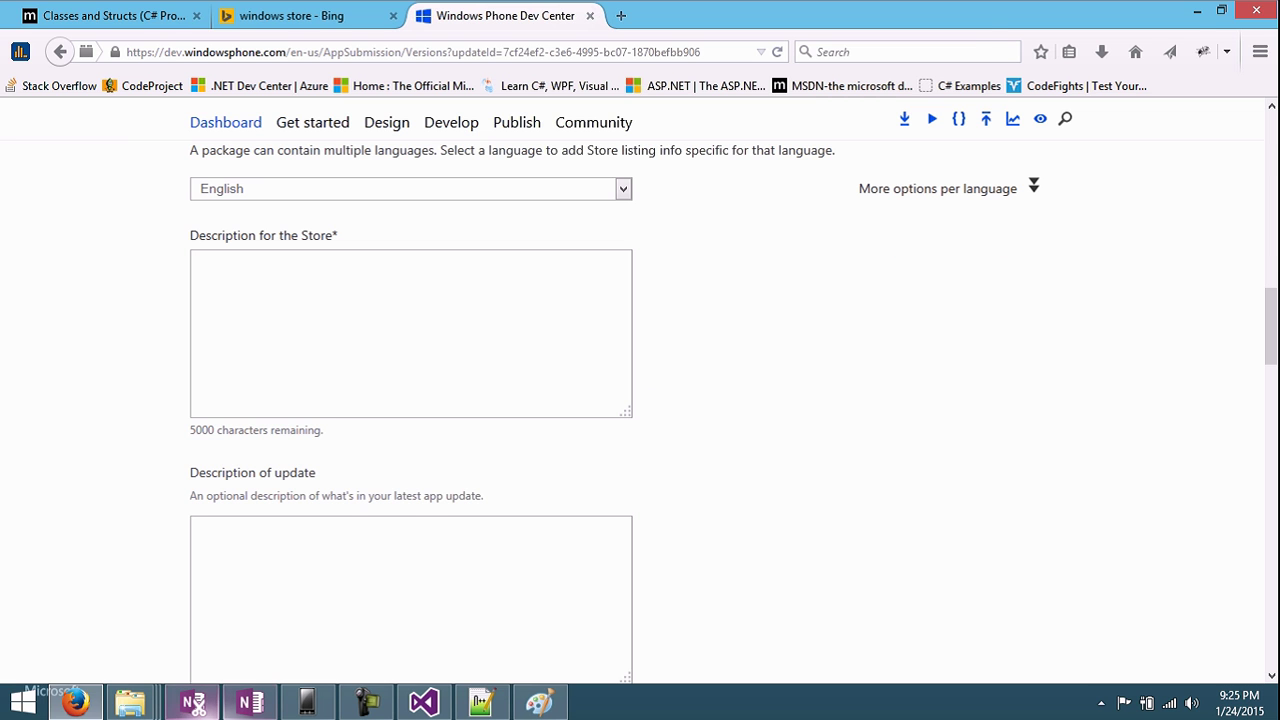
click(193, 702)
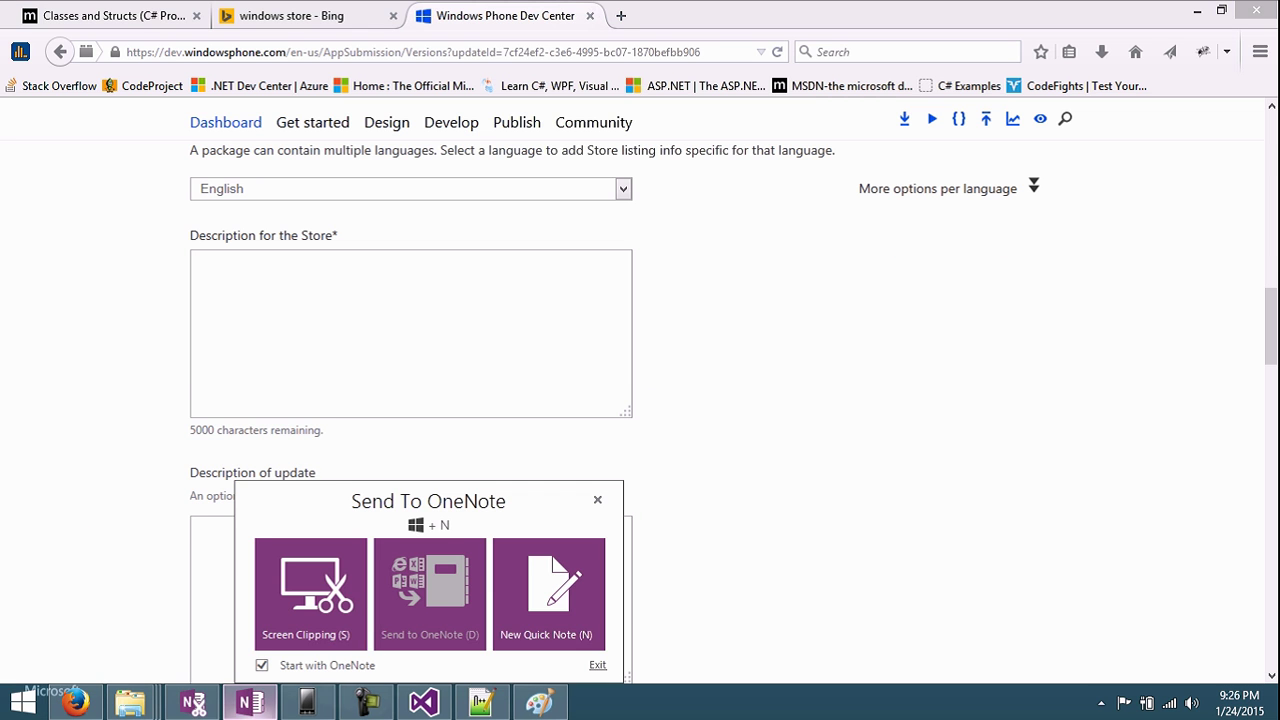
- Copy all text from OneNote's Windows app upload code > Description Of Physic Formulas page
click(250, 702)
click(1080, 38)
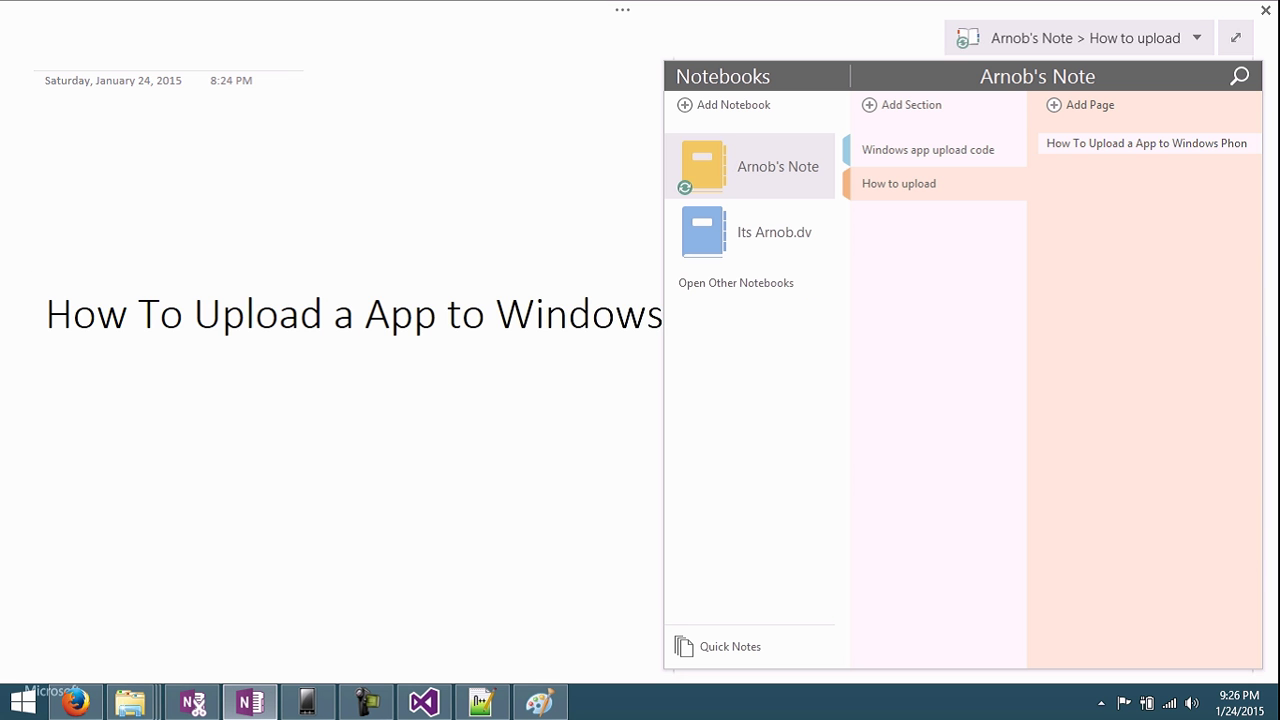
click(928, 149)
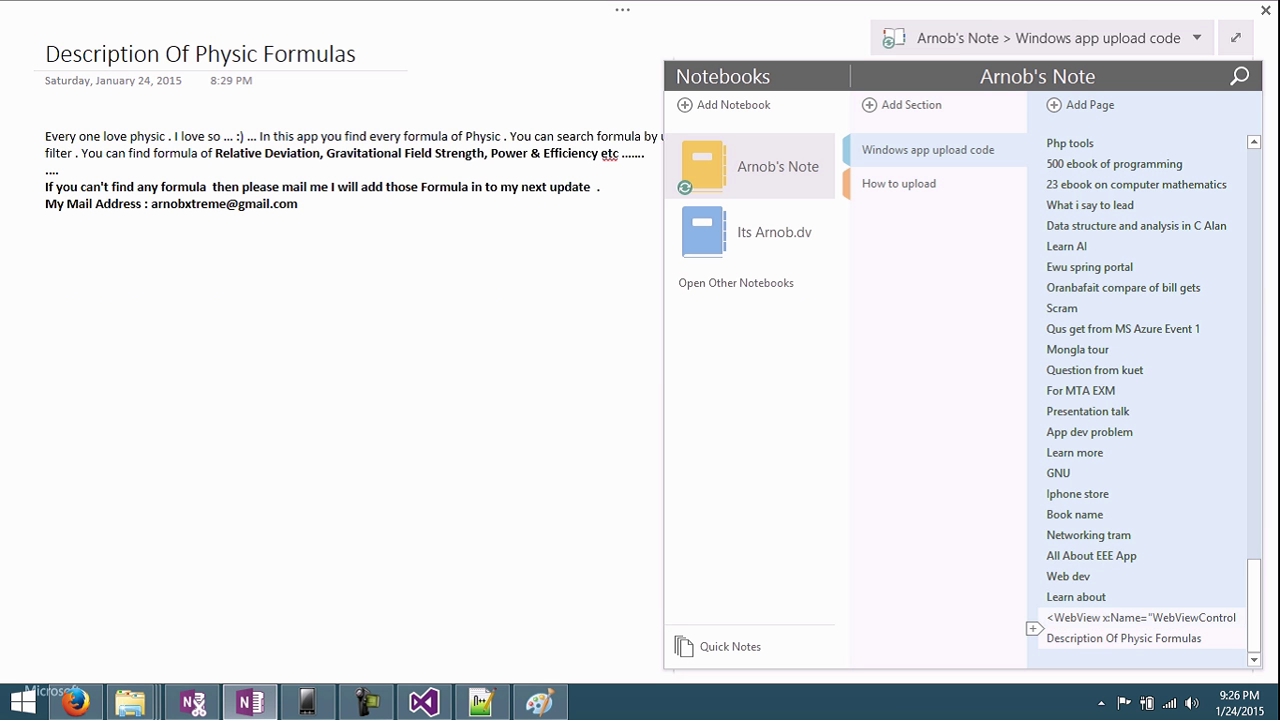
click(1124, 638)
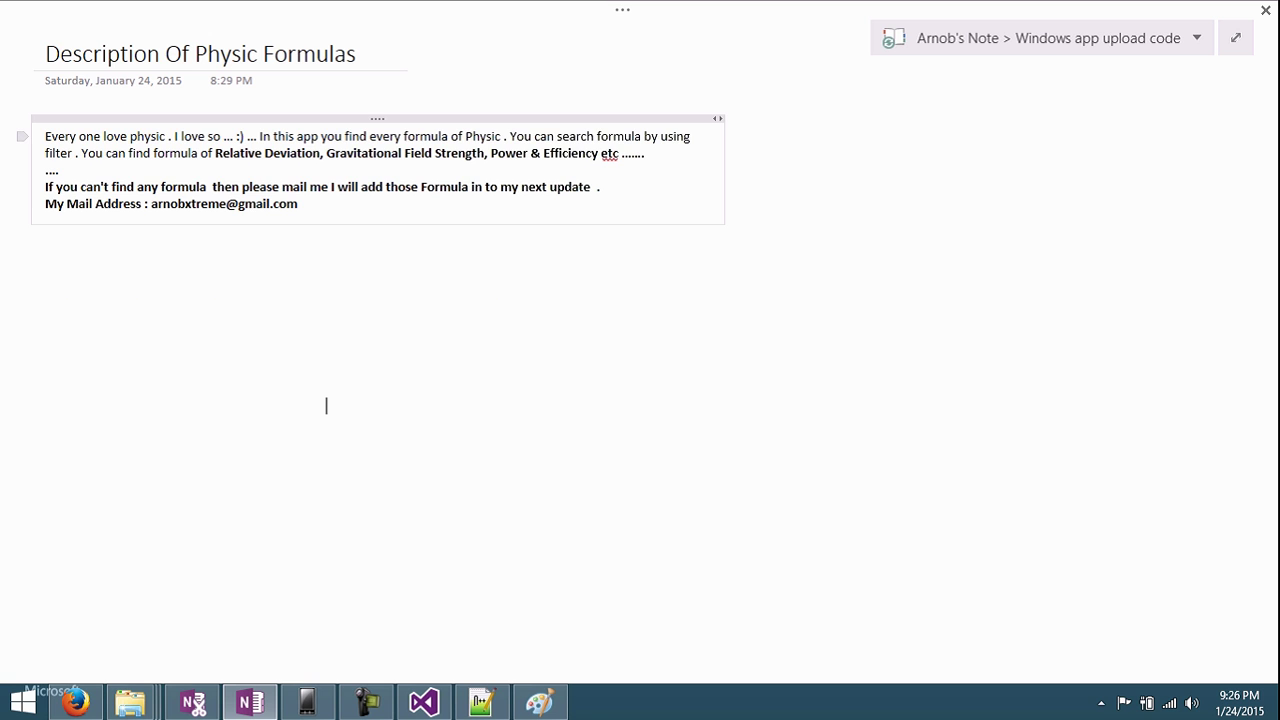
key(ctrl+a)
right_click(300, 200)
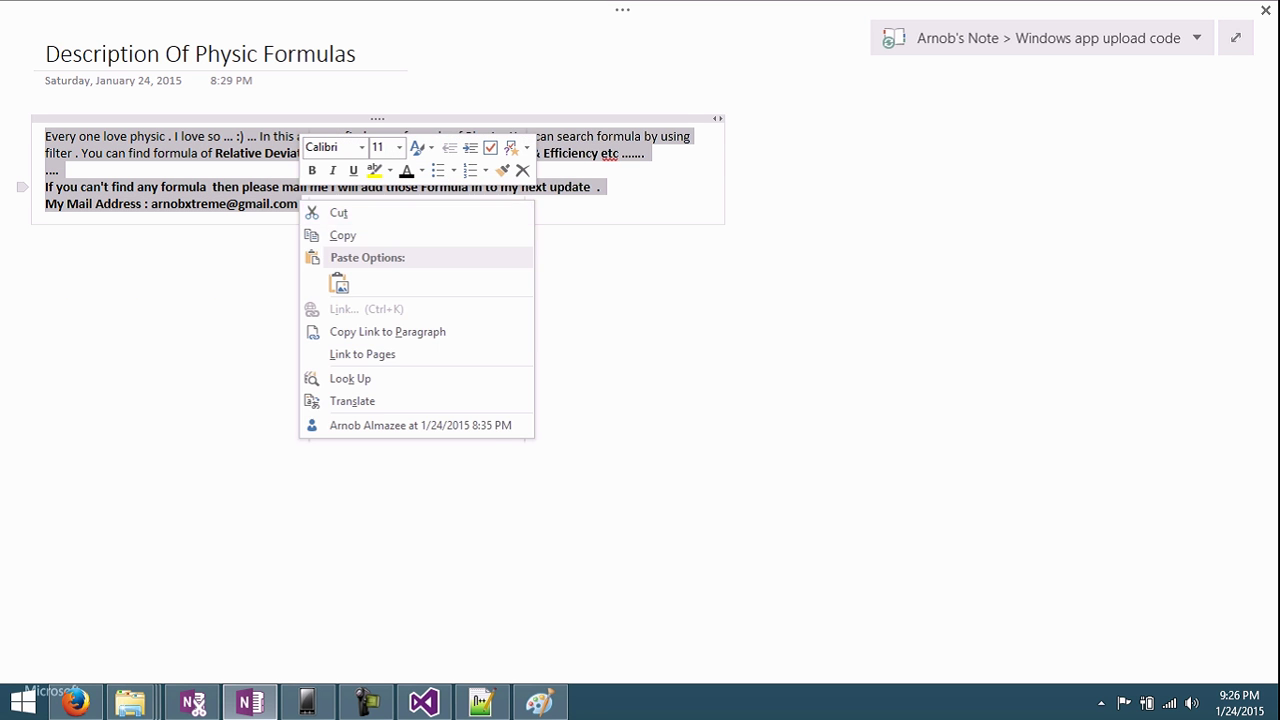
click(342, 235)
click(75, 702)
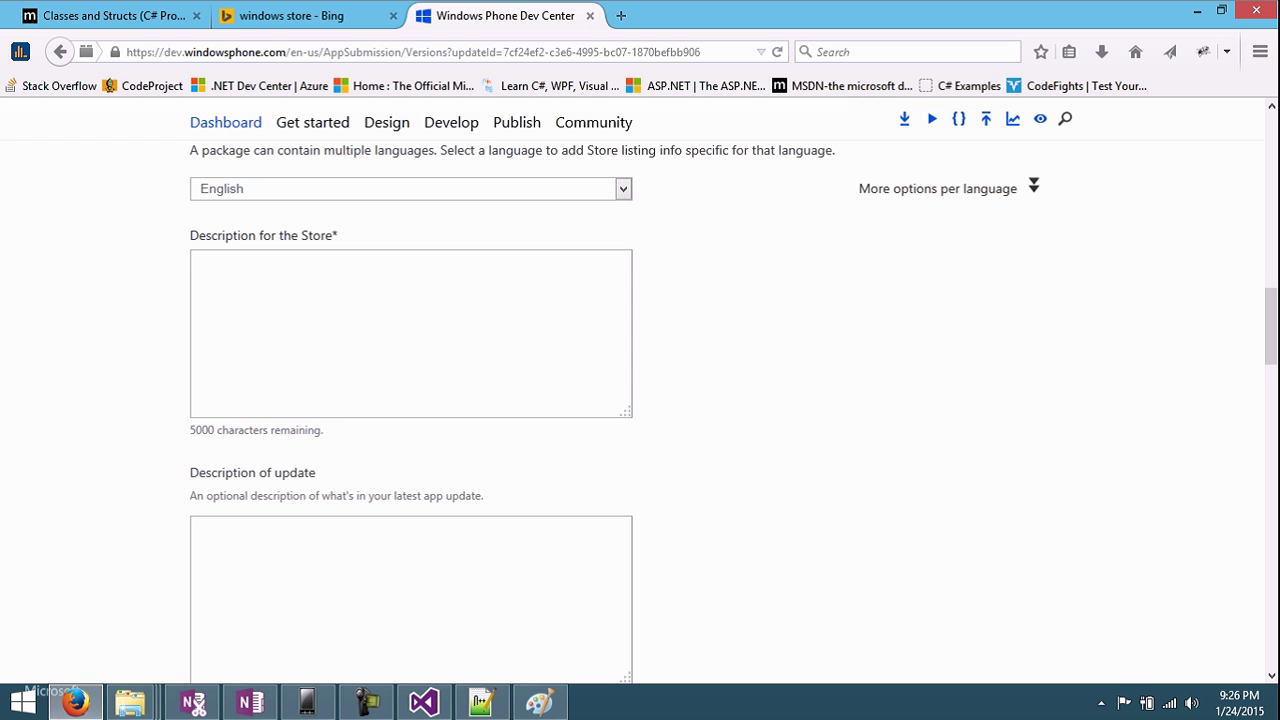
- Paste the copied description into the Store description and delete its two stray symbols
click(296, 272)
right_click(296, 272)
click(330, 354)
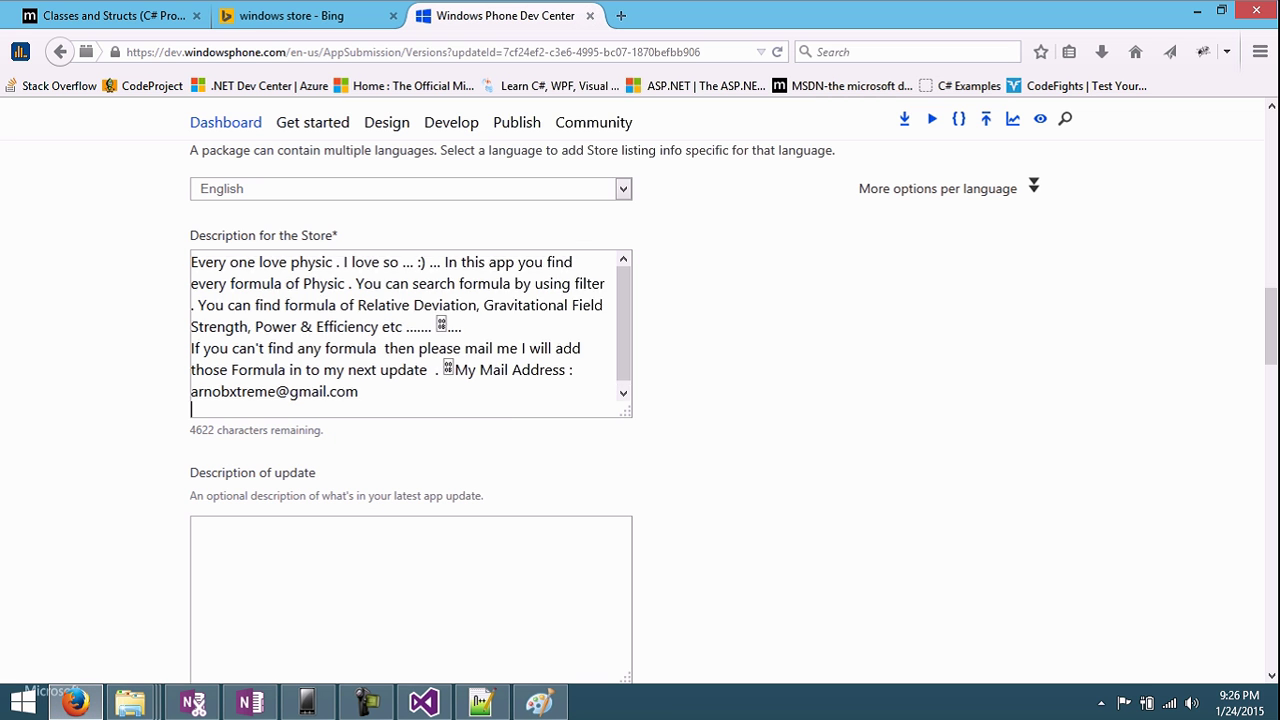
click(448, 320)
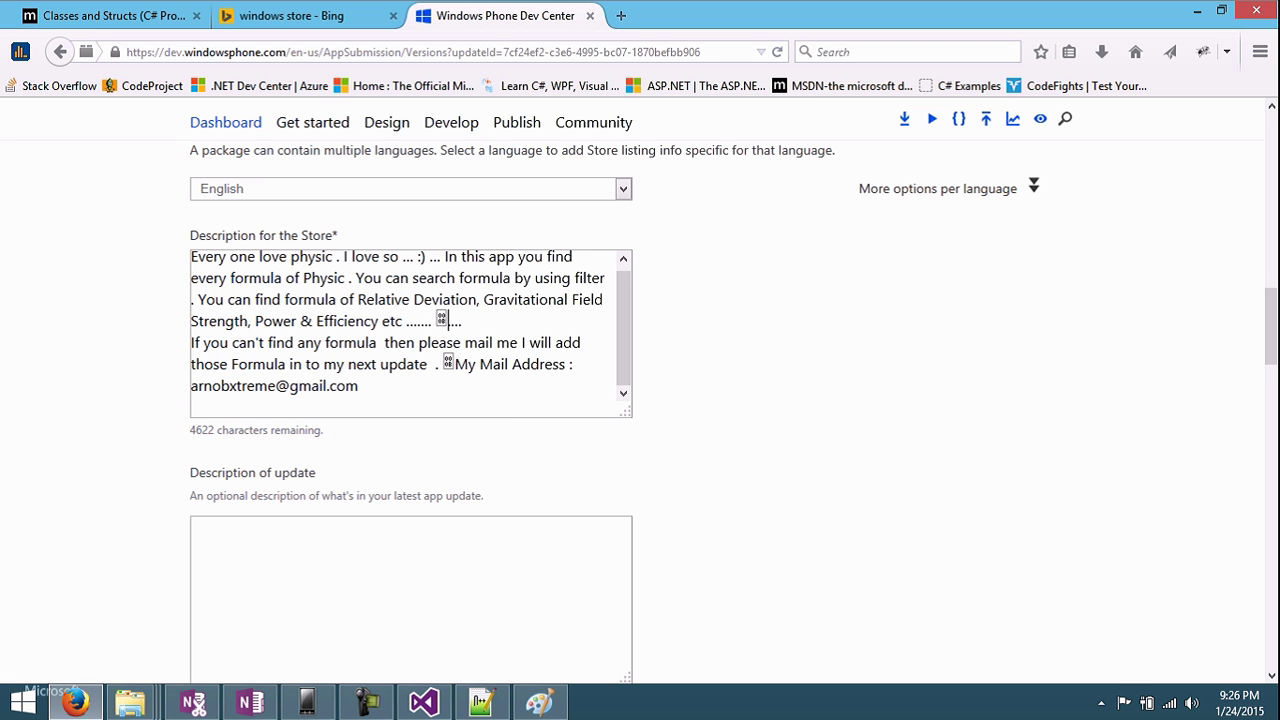
key(BackSpace)
click(455, 364)
key(BackSpace)
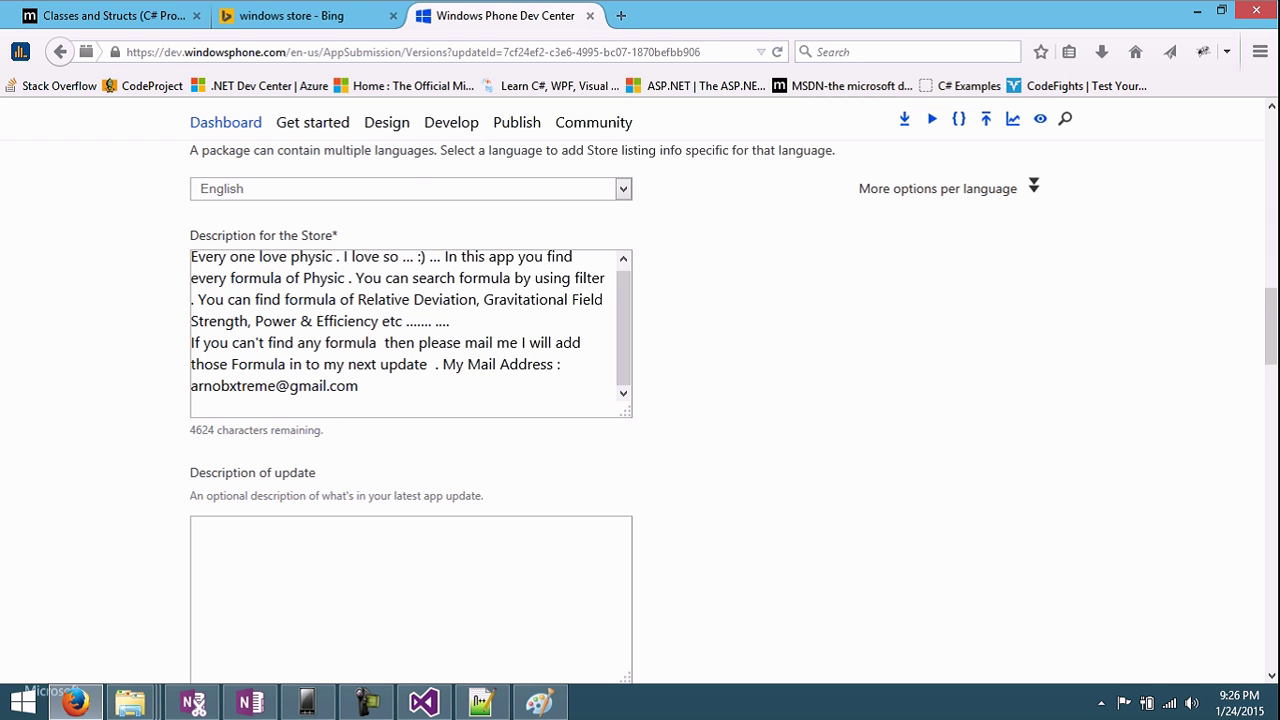
- Enter the keywords Physic, Rule and Formula in the keyword boxes
scroll(410, 400, down, 5)
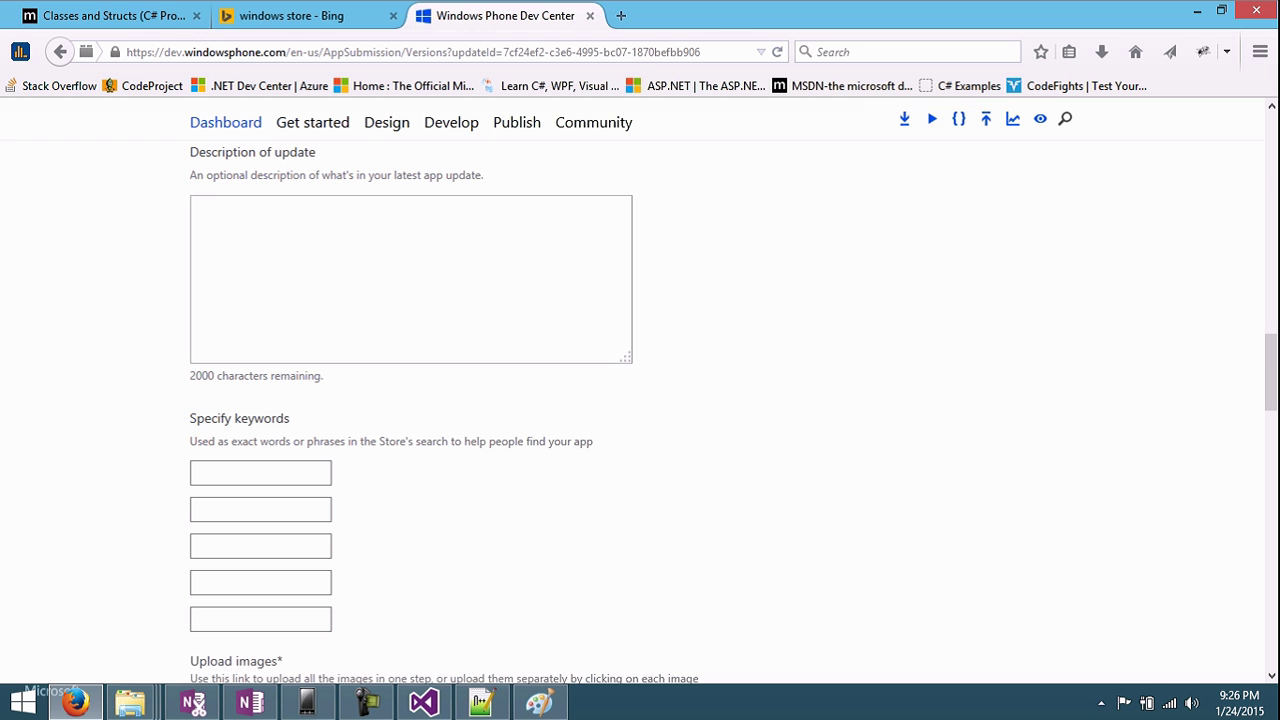
text(Physic)
text(Rule)
text(Formule)
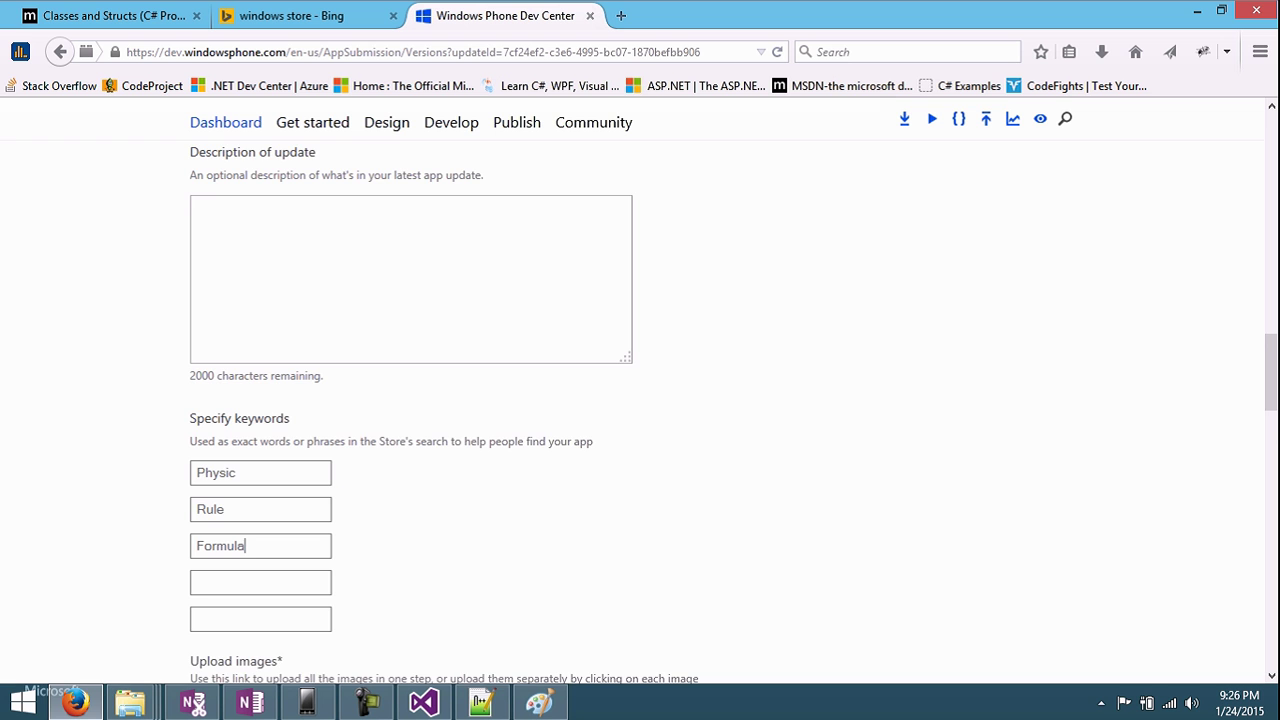
scroll(640, 400, down, 5)
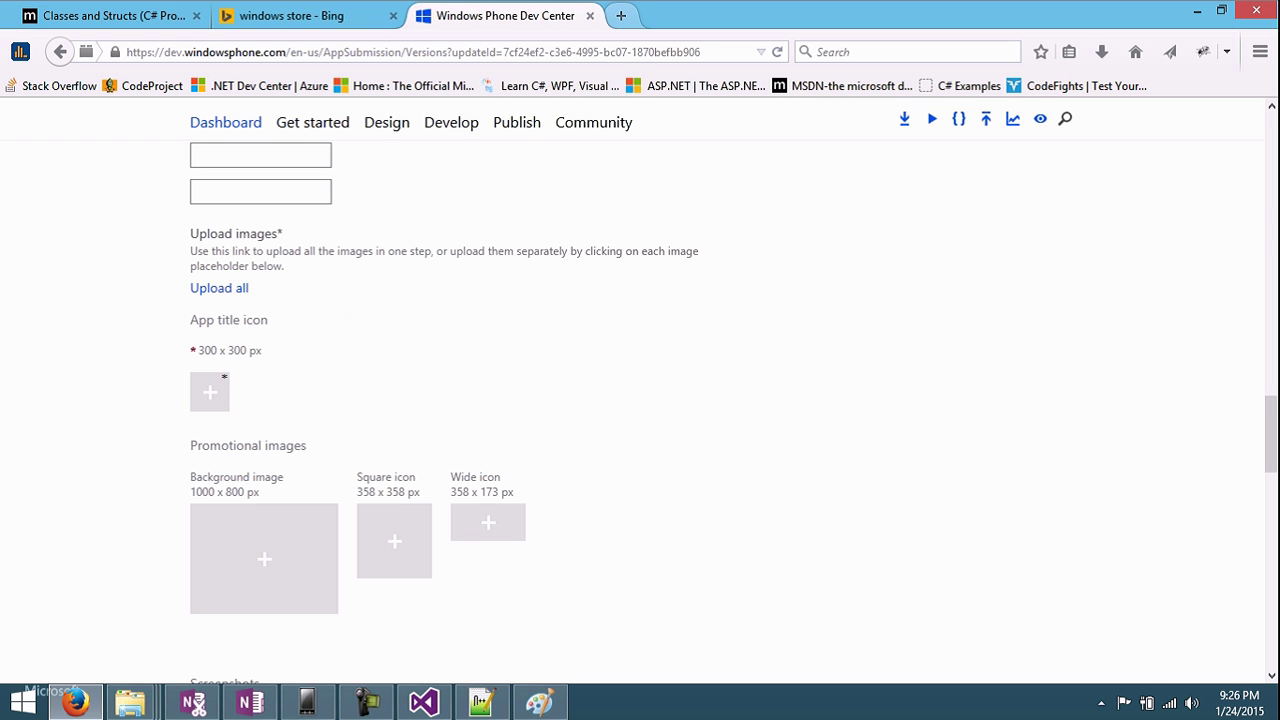
click(621, 15)
- Search Bing images for 'physic formula icon'
text(bing)
key(Return)
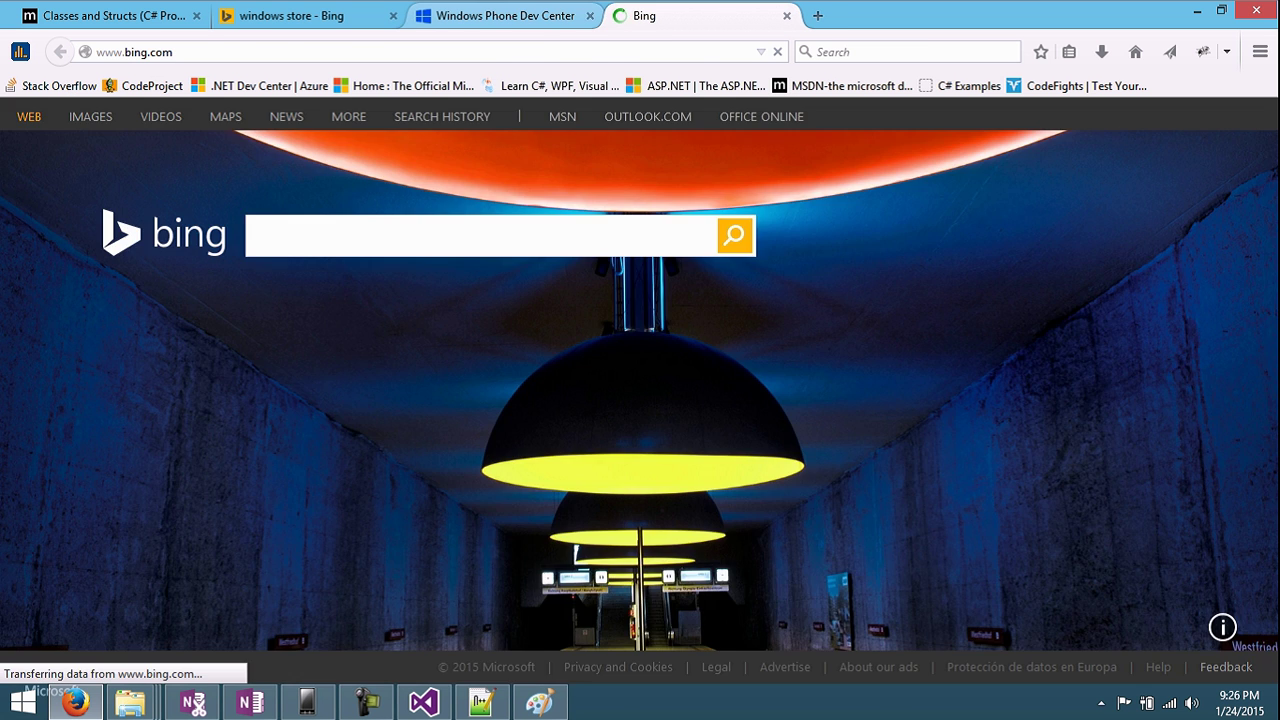
click(505, 16)
click(690, 16)
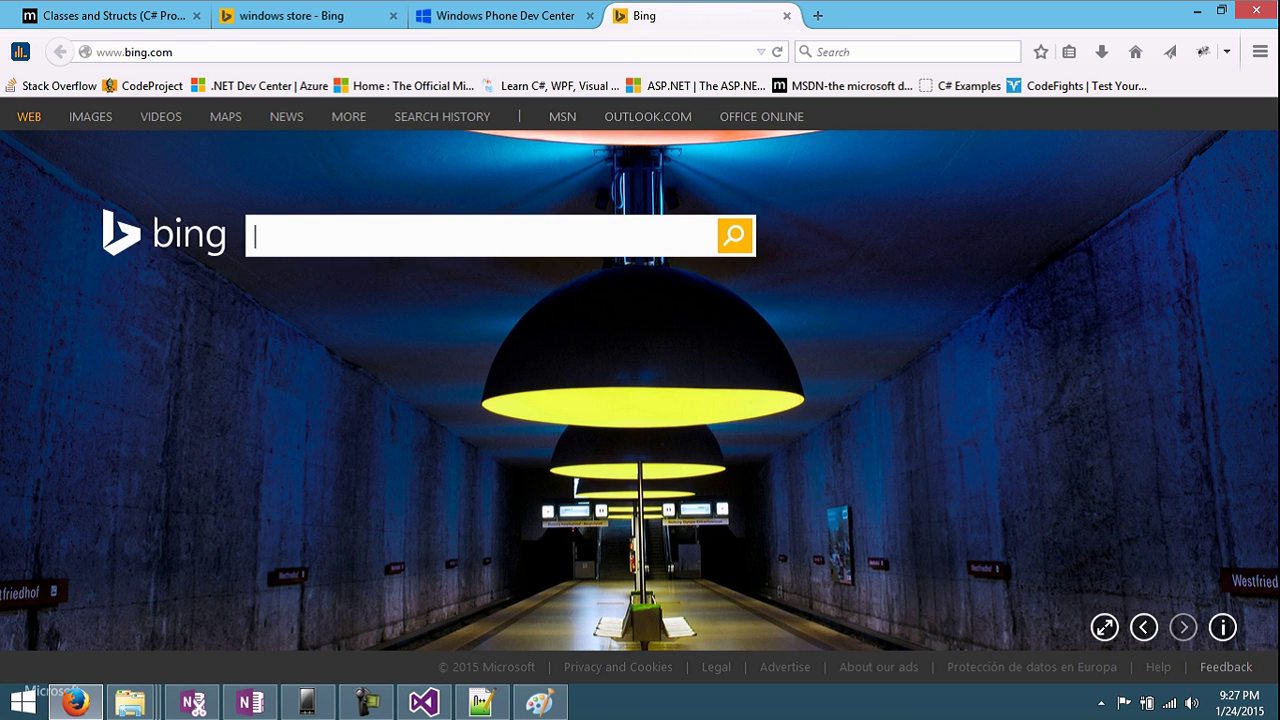
text(physic fo)
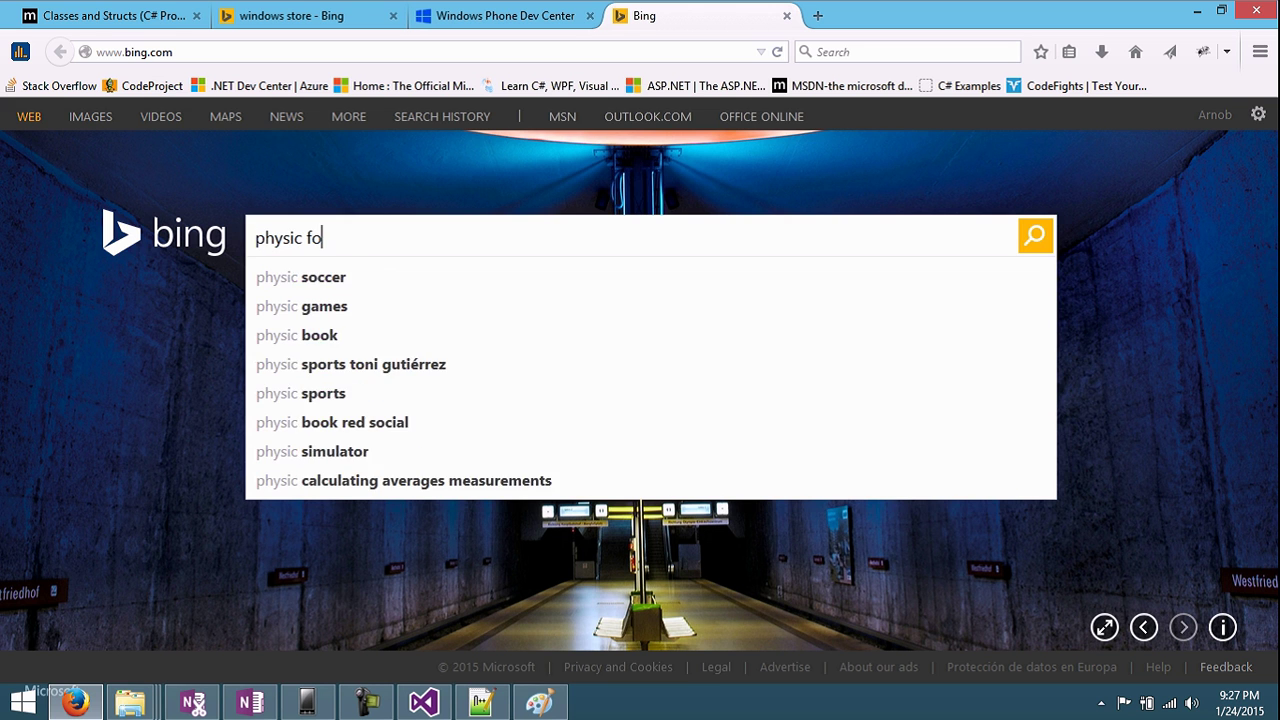
text(rmula icon)
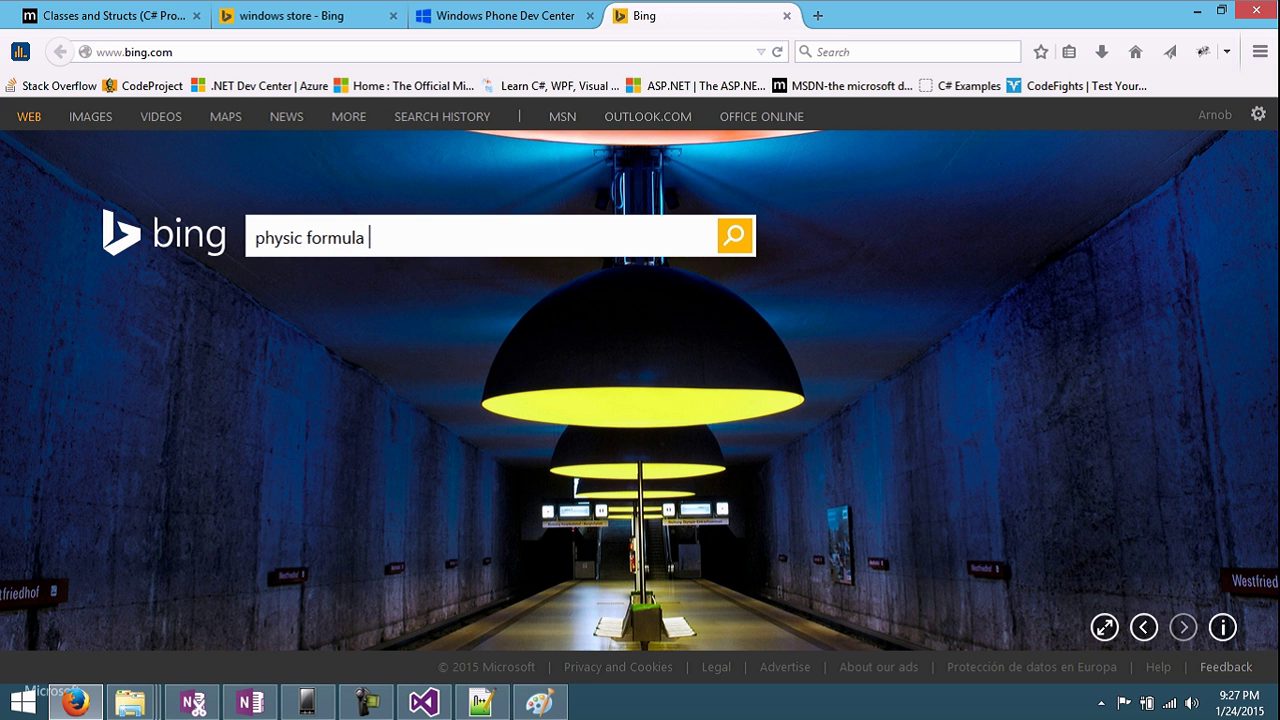
key(Return)
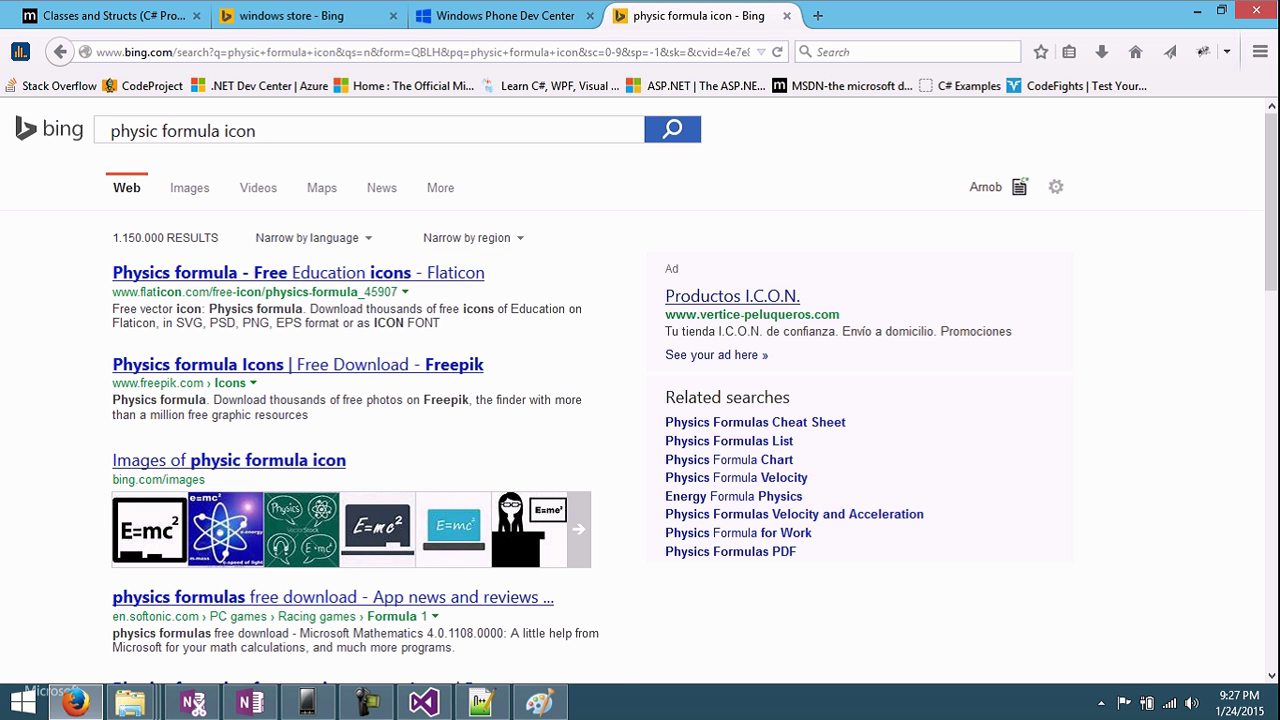
click(229, 461)
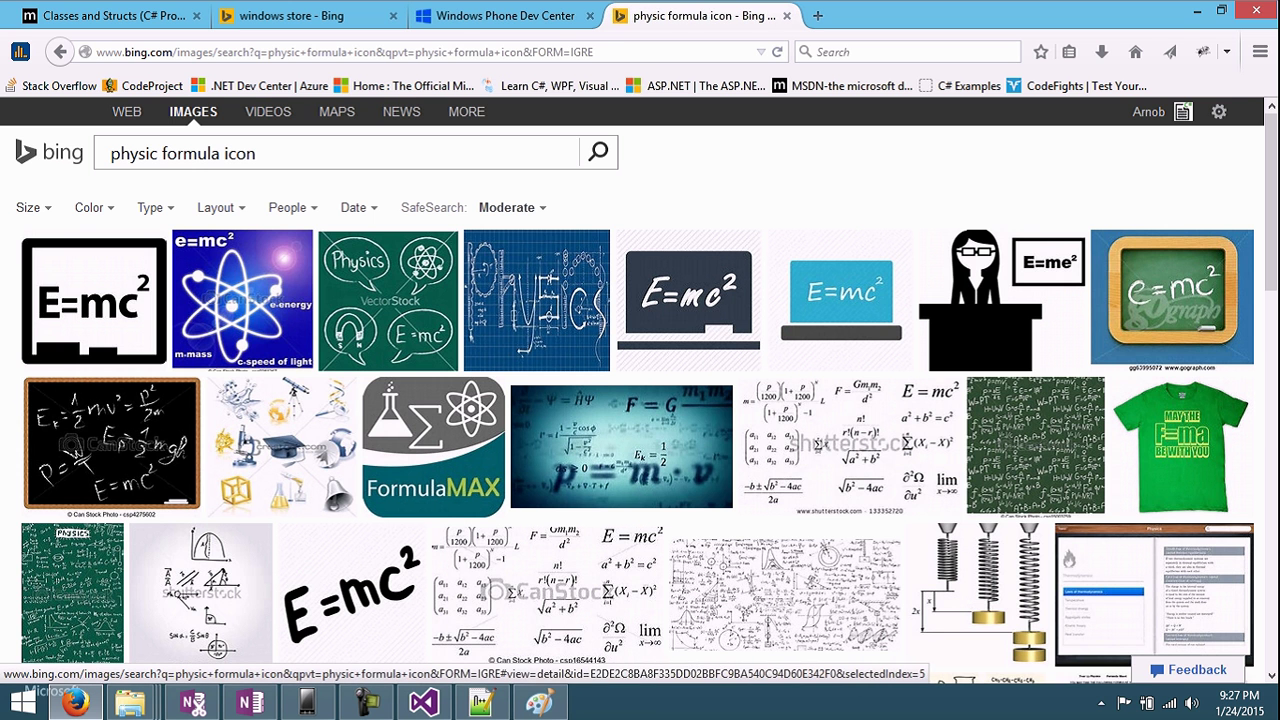
scroll(840, 300, down, 3)
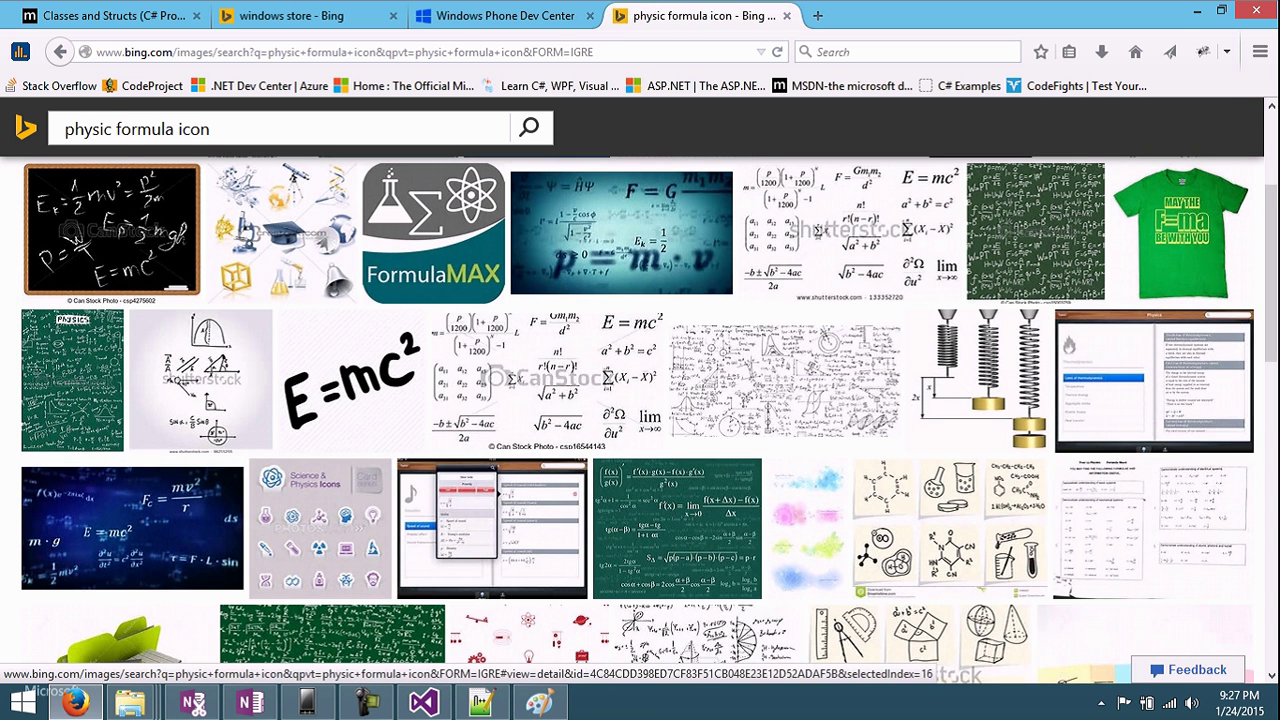
scroll(640, 420, up, 5)
- Open the full-size E=mc² icon result and save it as 45907.png
click(94, 300)
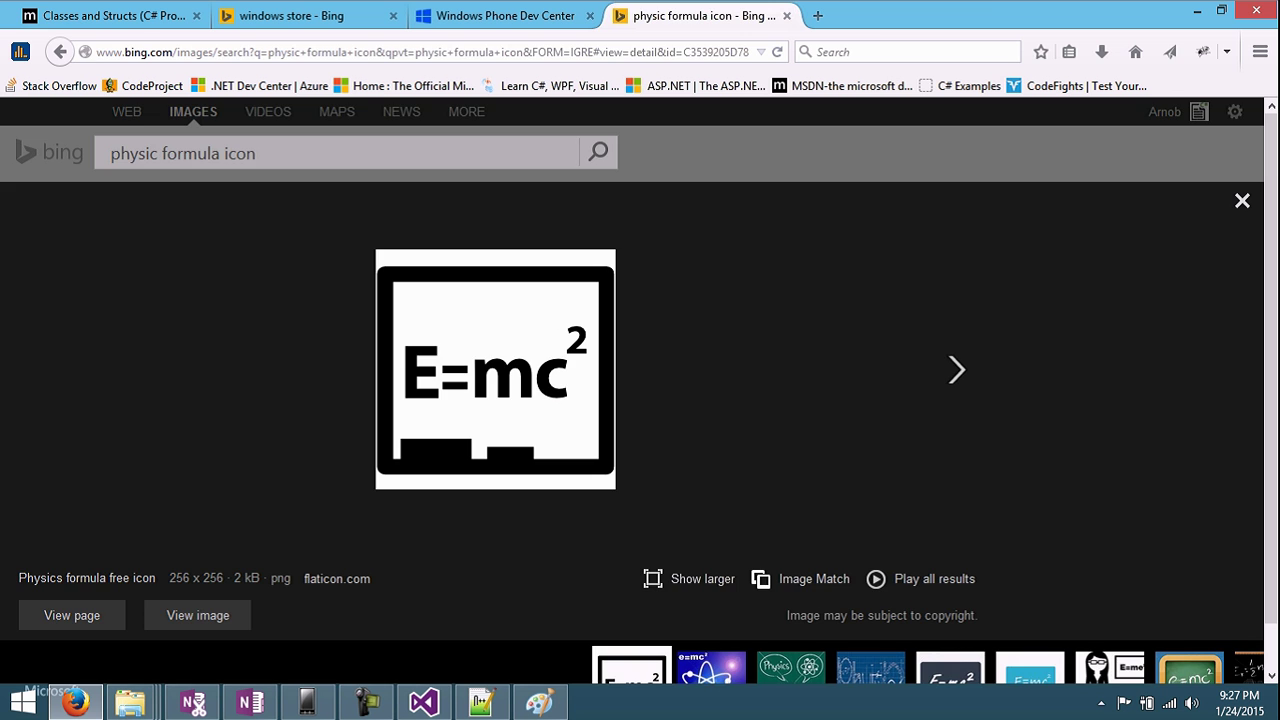
click(197, 615)
right_click(636, 356)
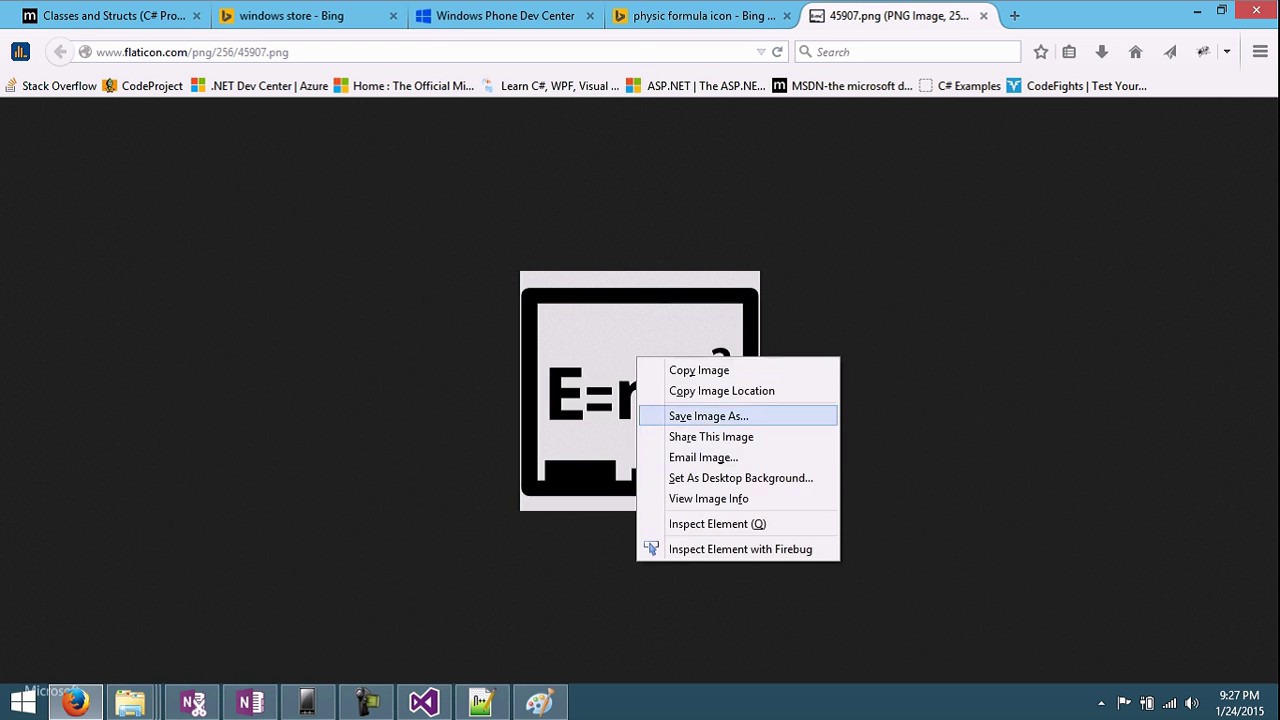
click(708, 416)
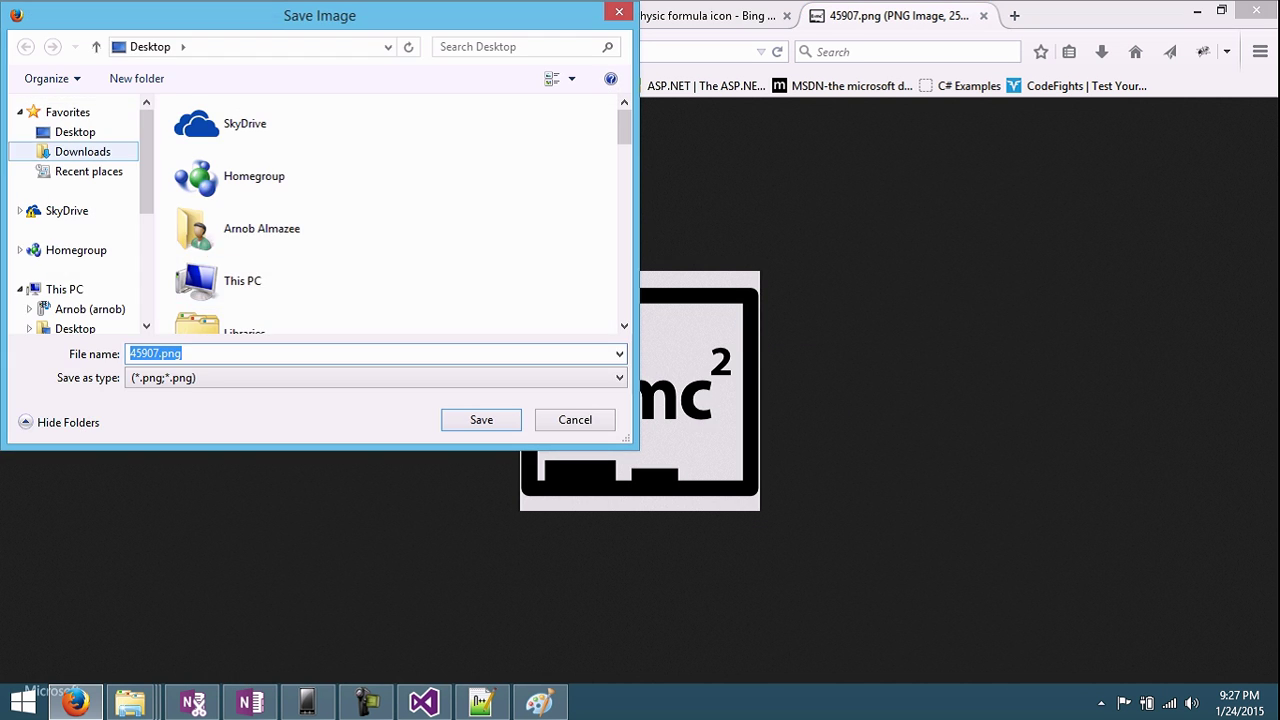
key(Return)
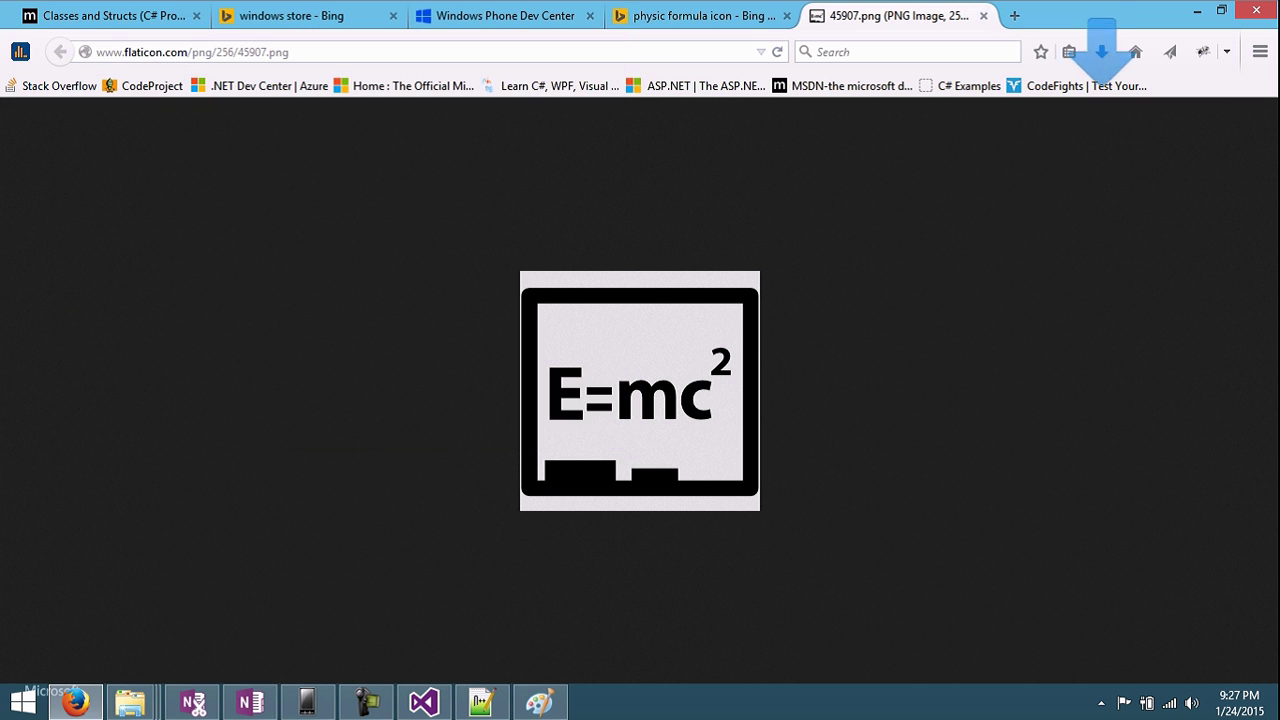
- Dismiss Visual Studio's package completion dialog and return to the Dev Center submission page
key(alt+Tab)
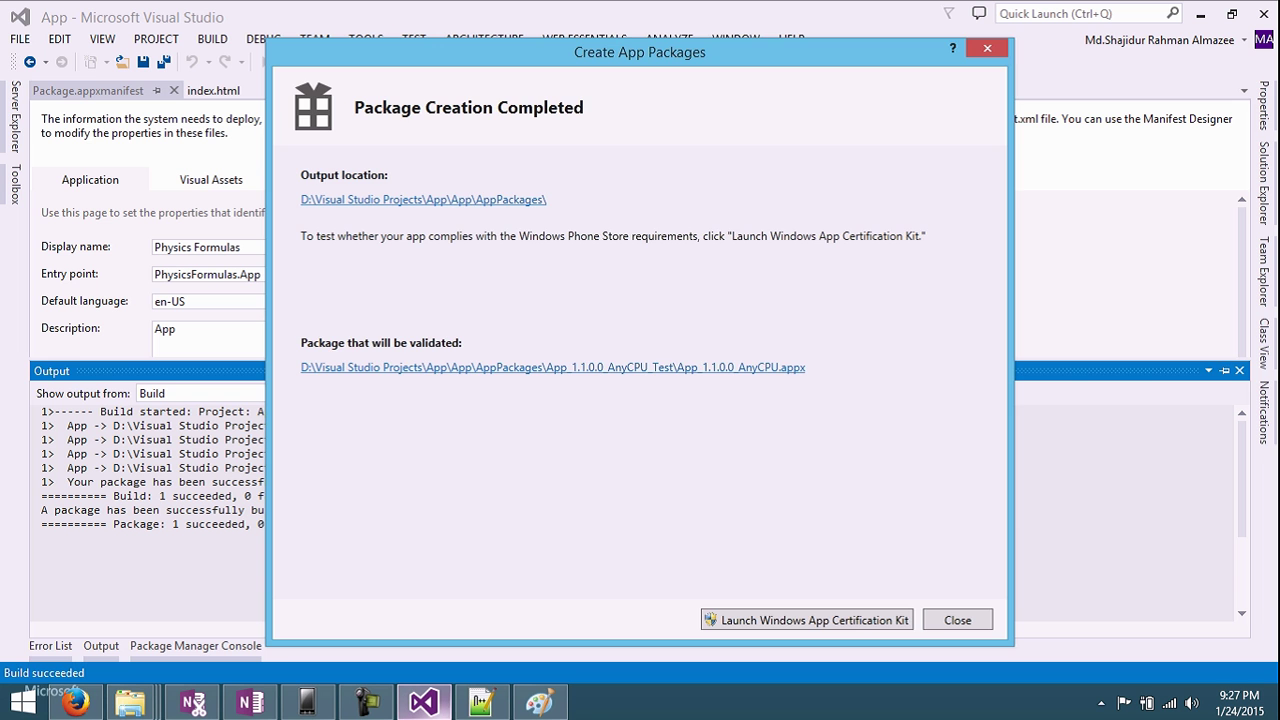
key(Escape)
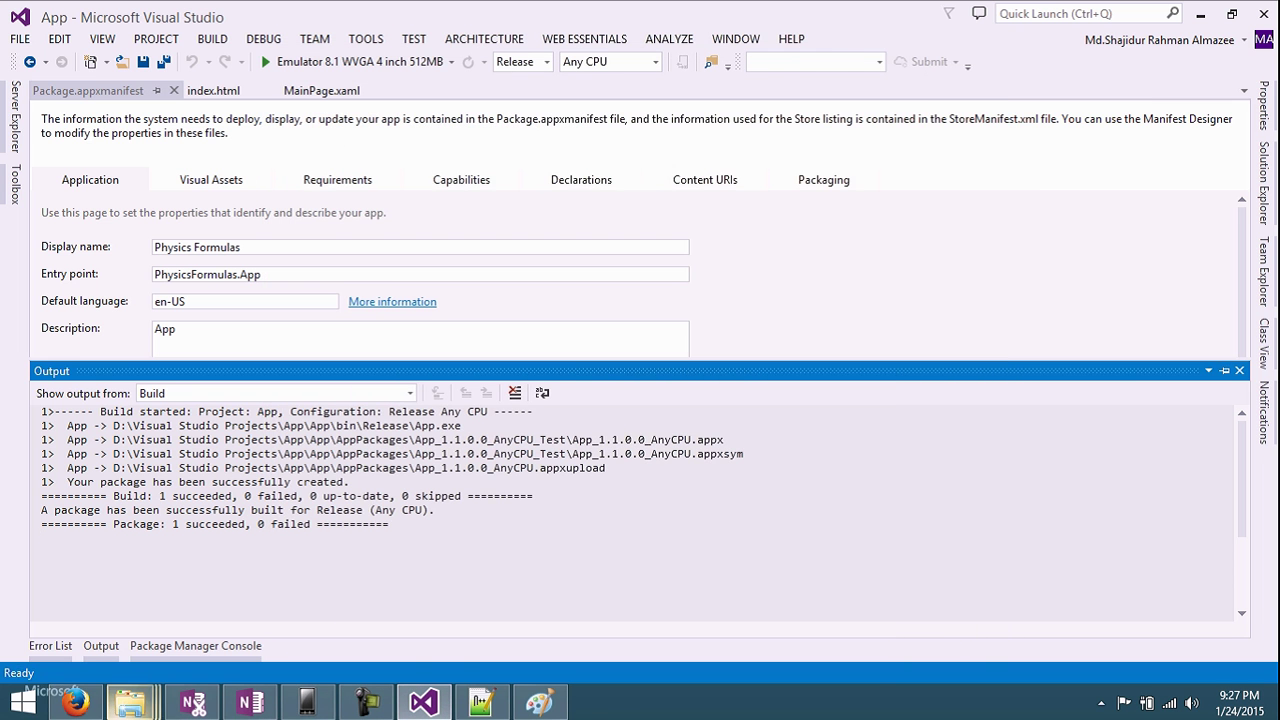
click(75, 702)
click(505, 15)
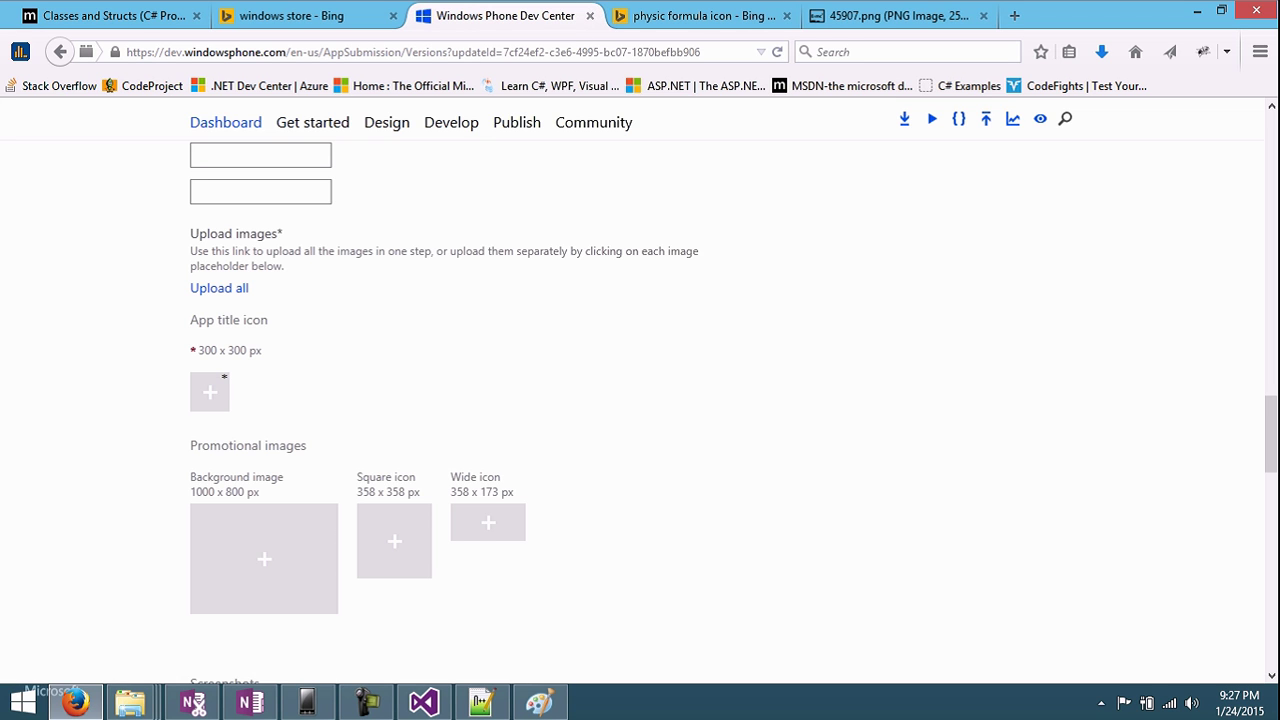
- Launch Photoshop CS6 from Start and close Visual Studio and Notepad++
click(22, 702)
click(573, 458)
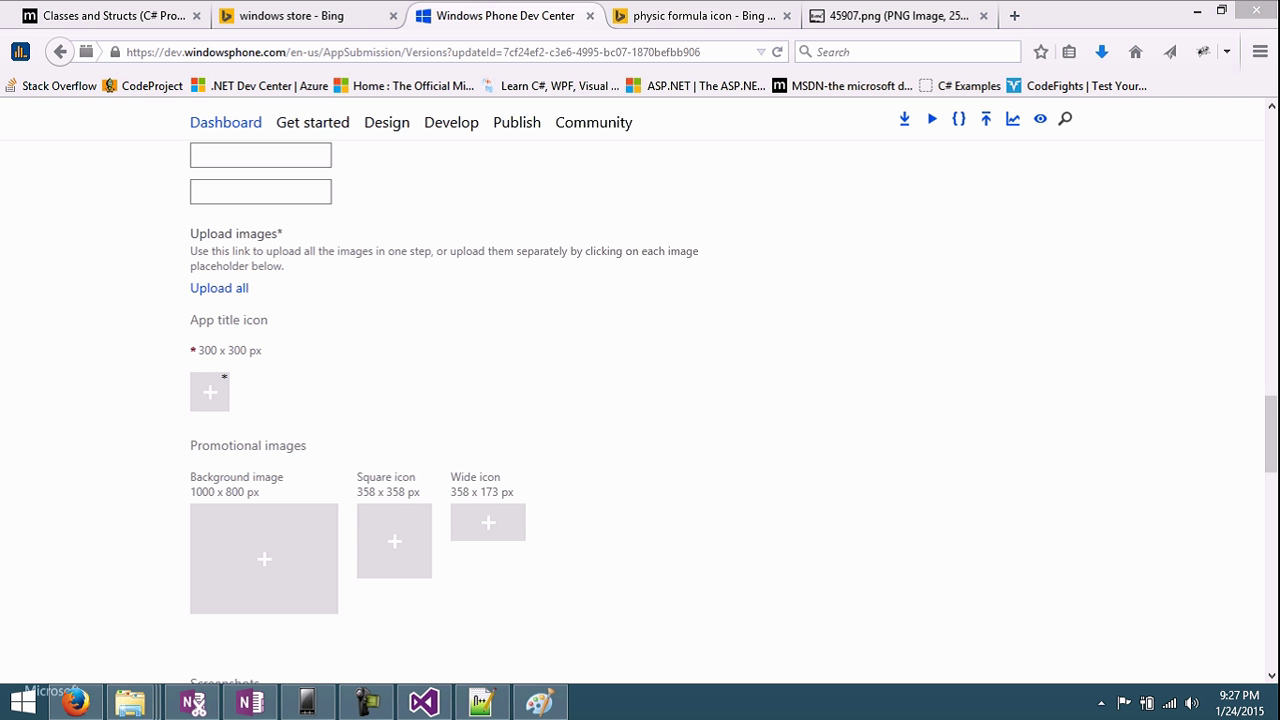
click(424, 702)
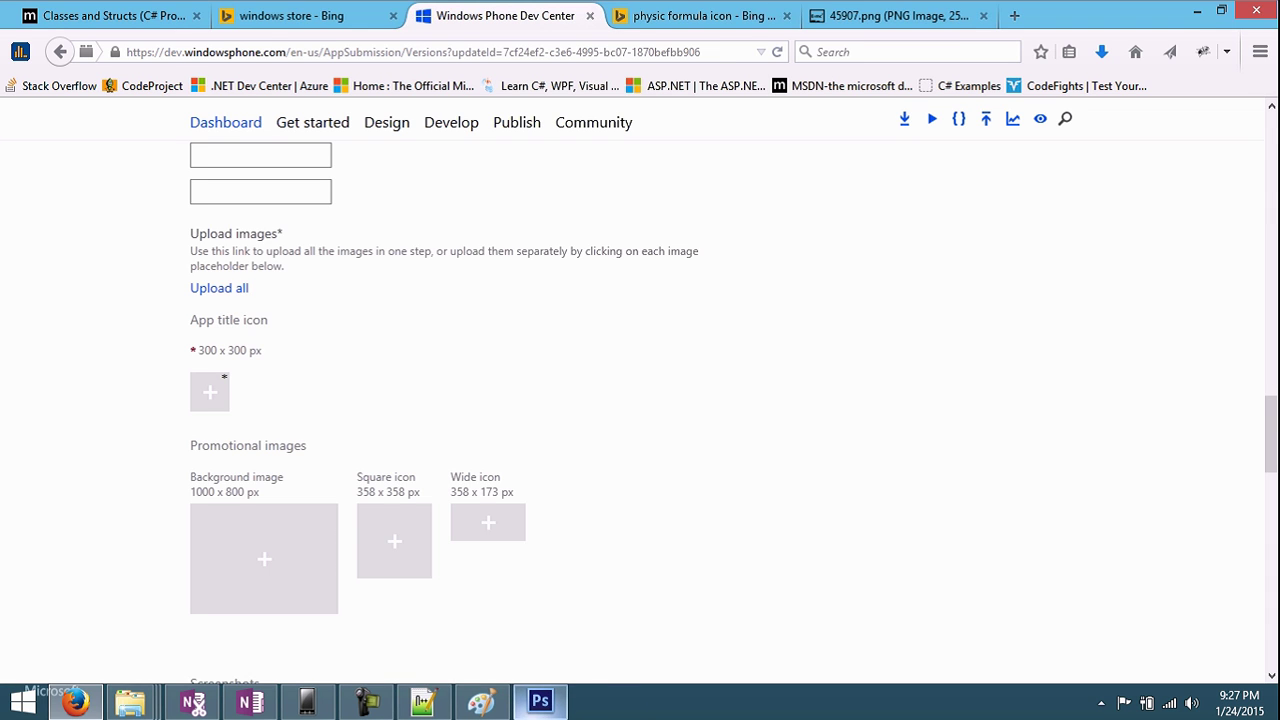
mouse_move(540, 702)
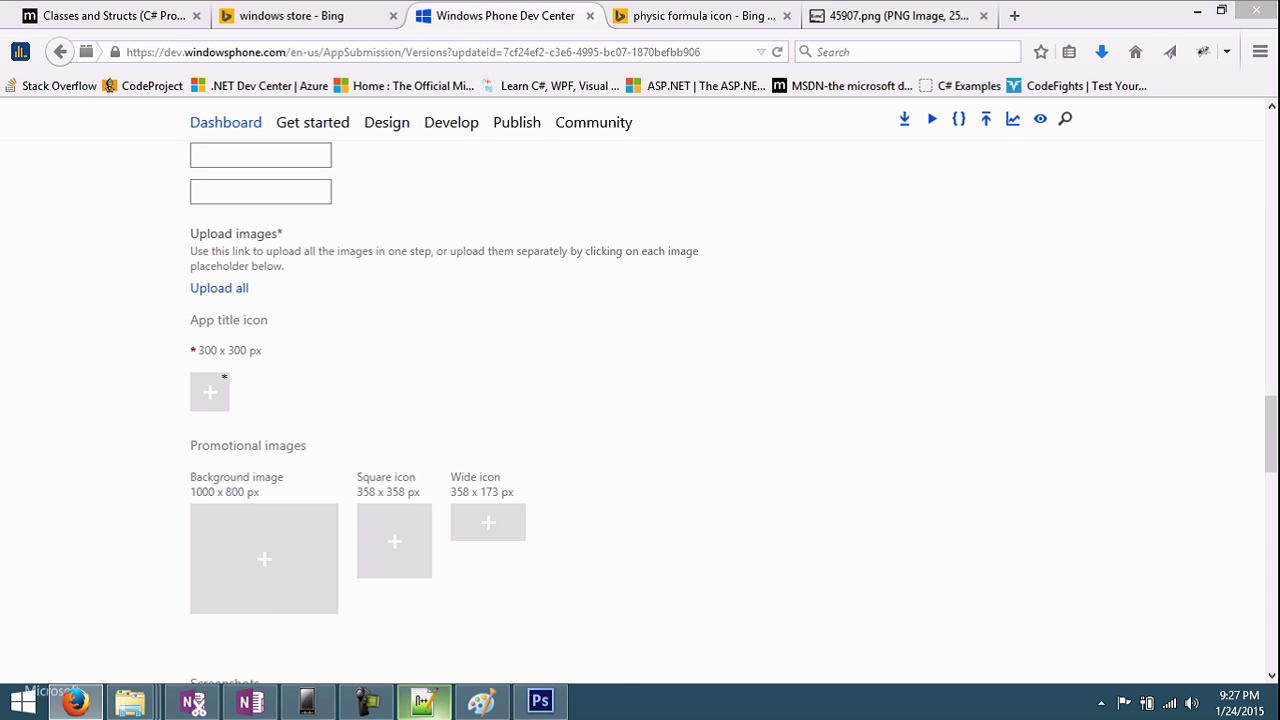
click(423, 702)
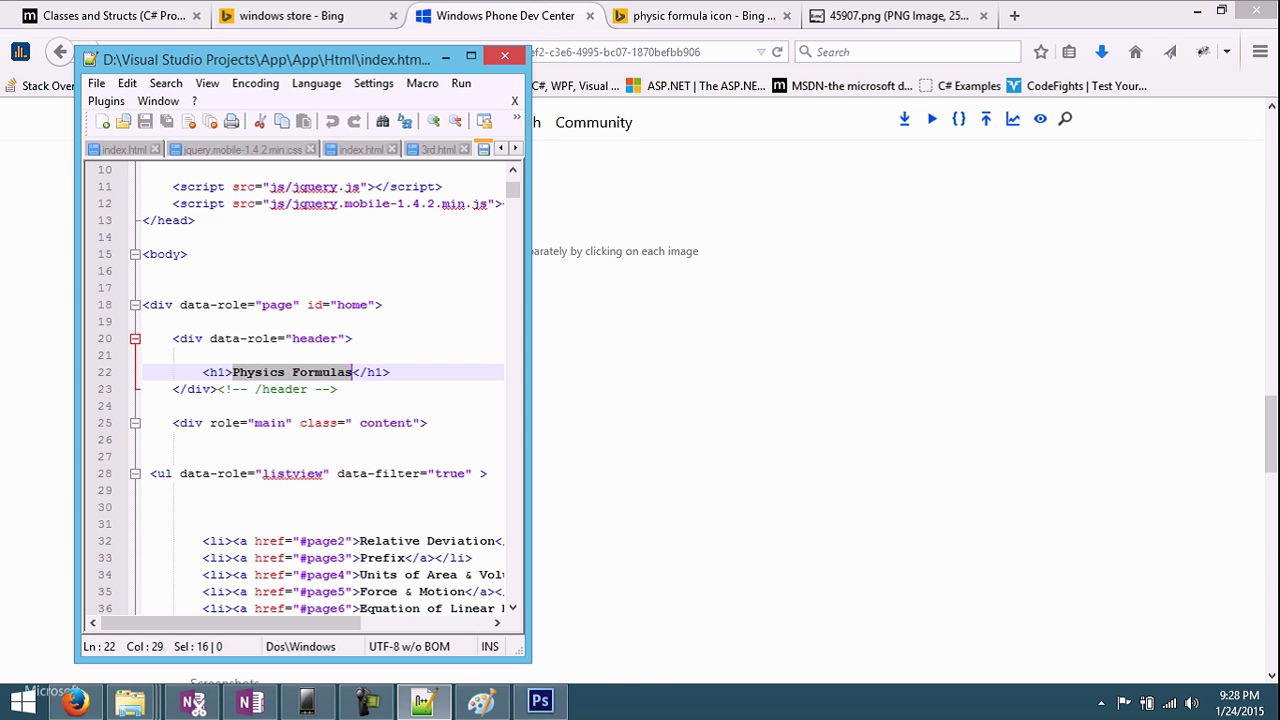
click(505, 57)
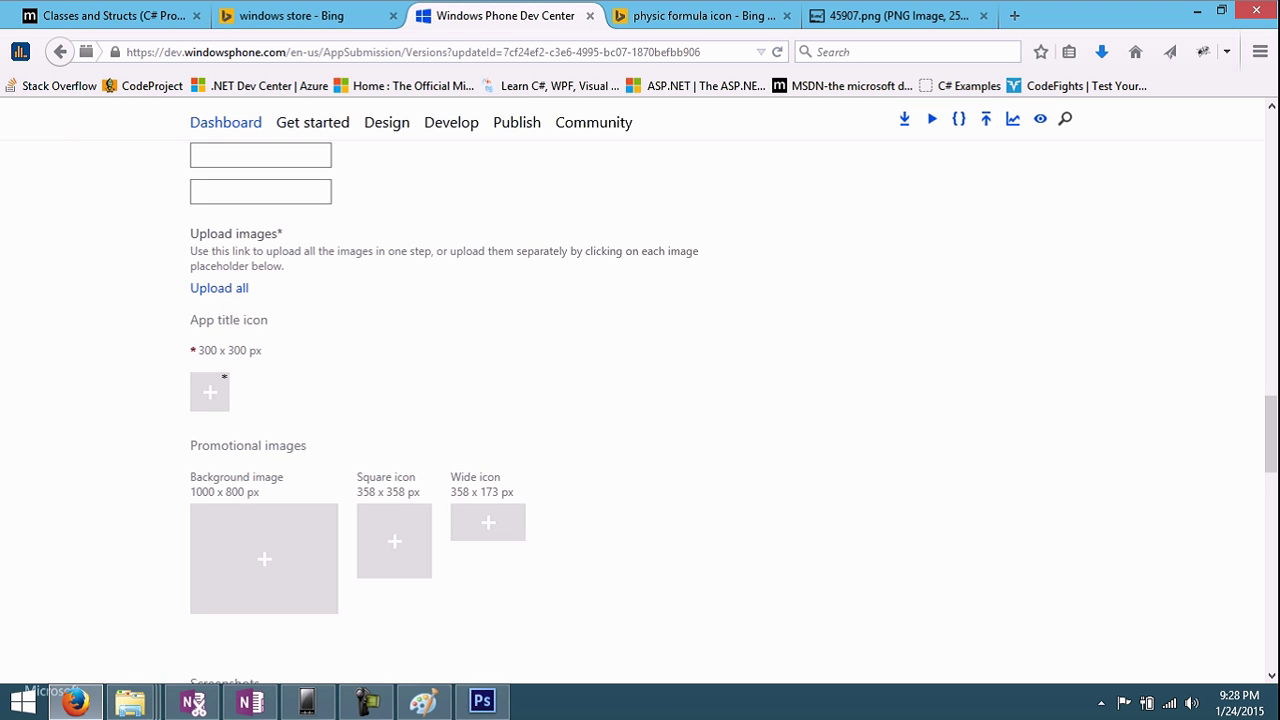
mouse_move(482, 702)
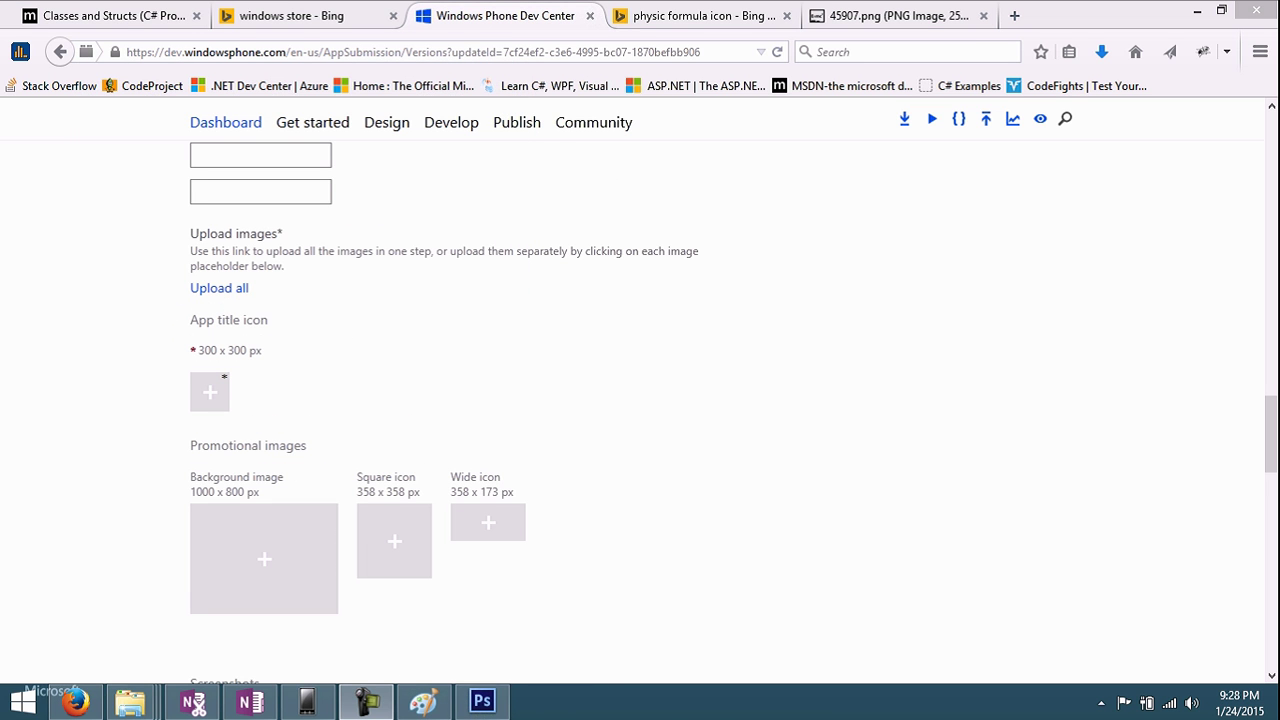
mouse_move(482, 610)
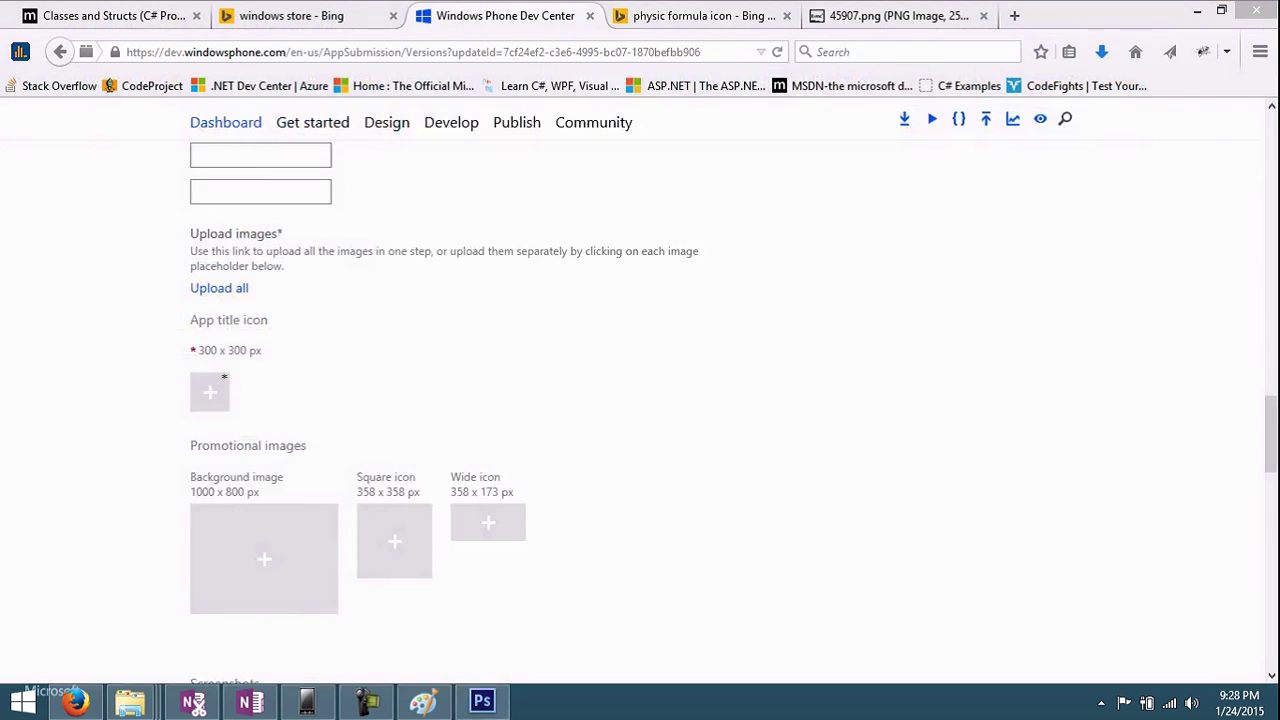
- In Photoshop CS6, use File > Open to open 45907.png from the Desktop
click(250, 702)
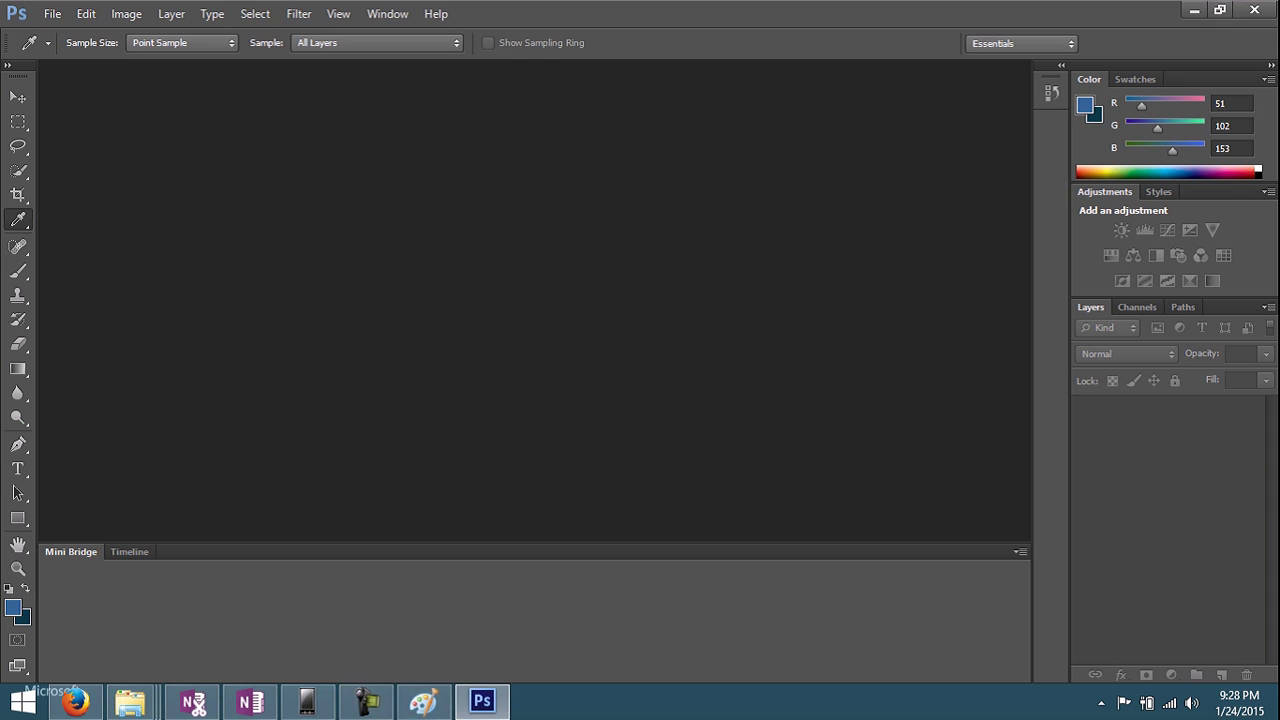
mouse_move(130, 702)
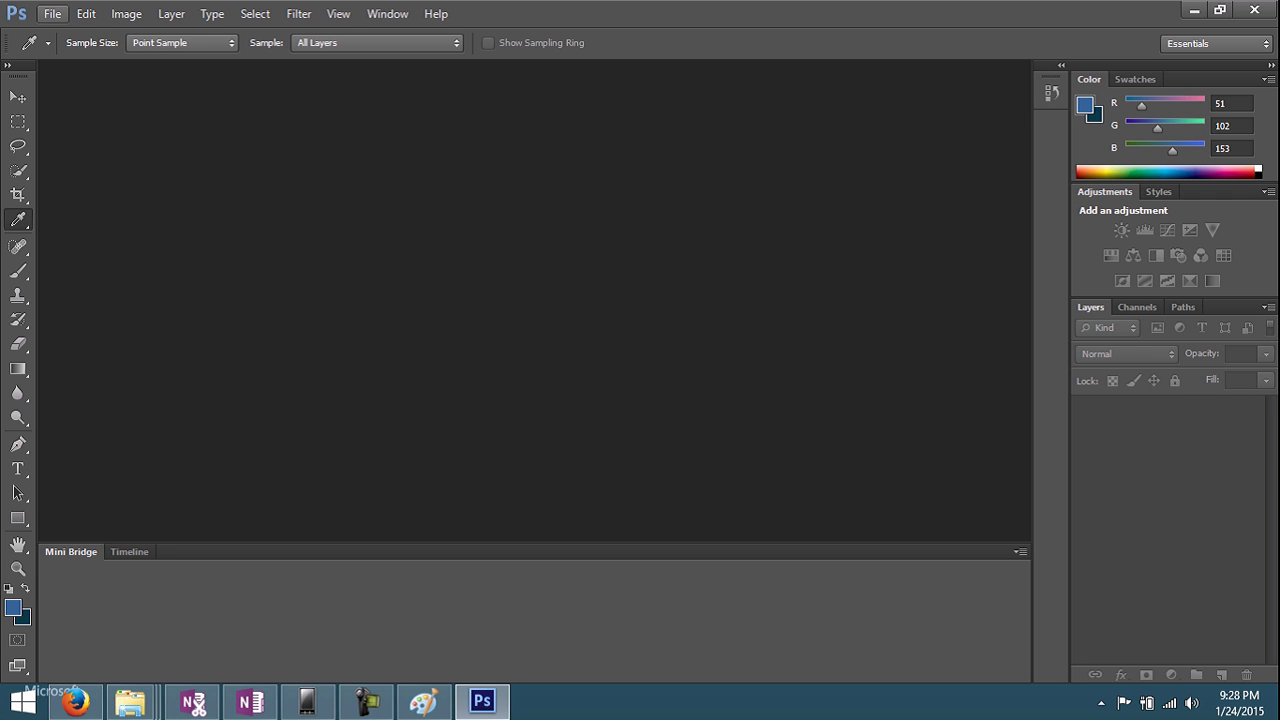
click(52, 13)
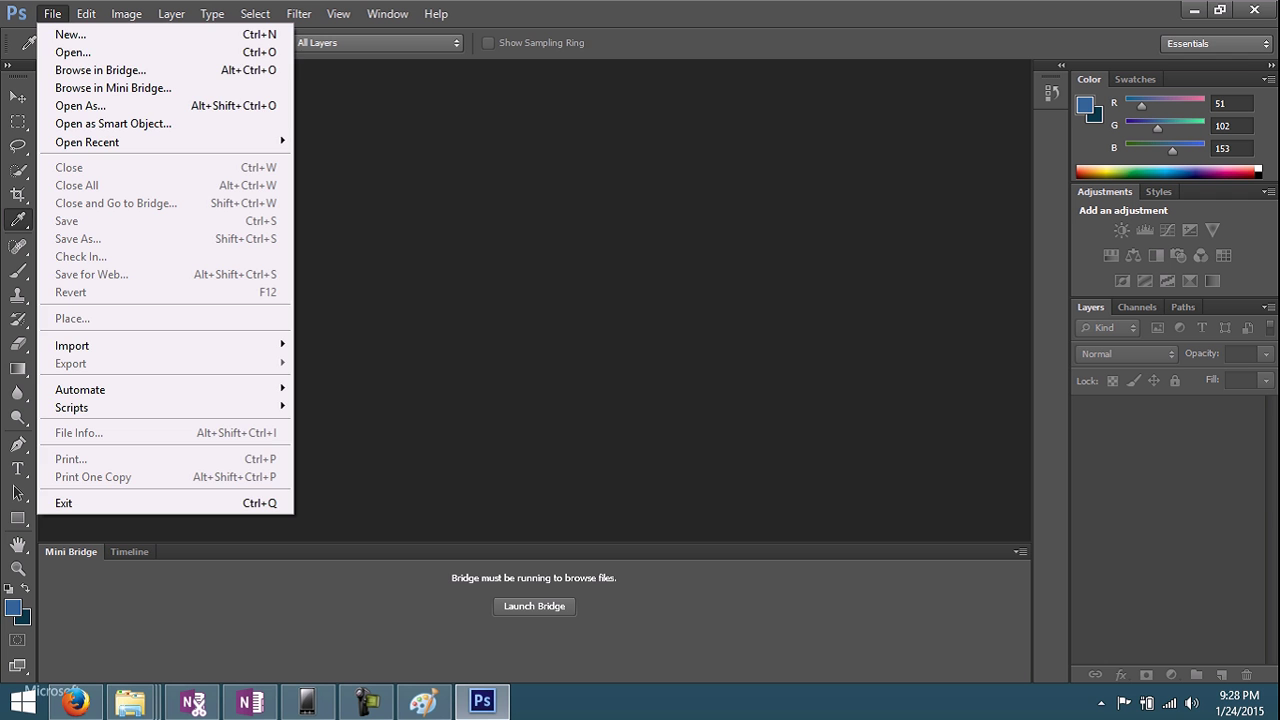
click(72, 52)
click(421, 228)
scroll(672, 277, down, 10)
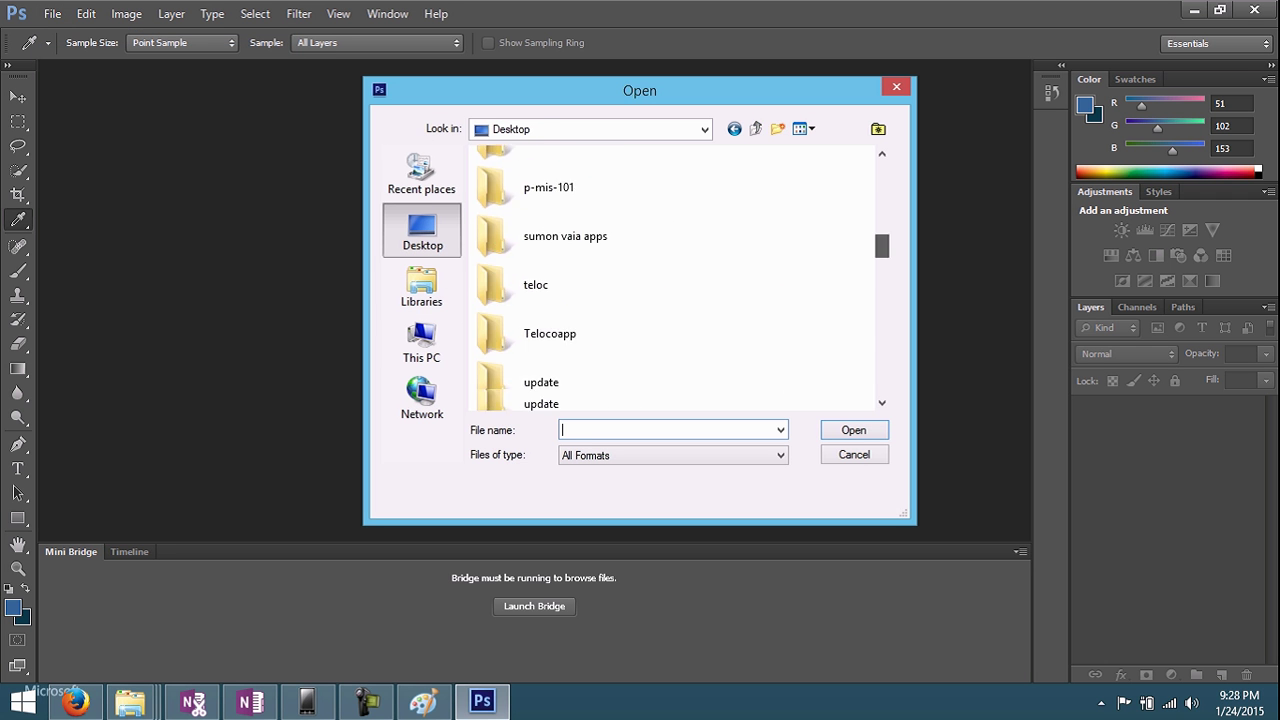
scroll(672, 277, up, 8)
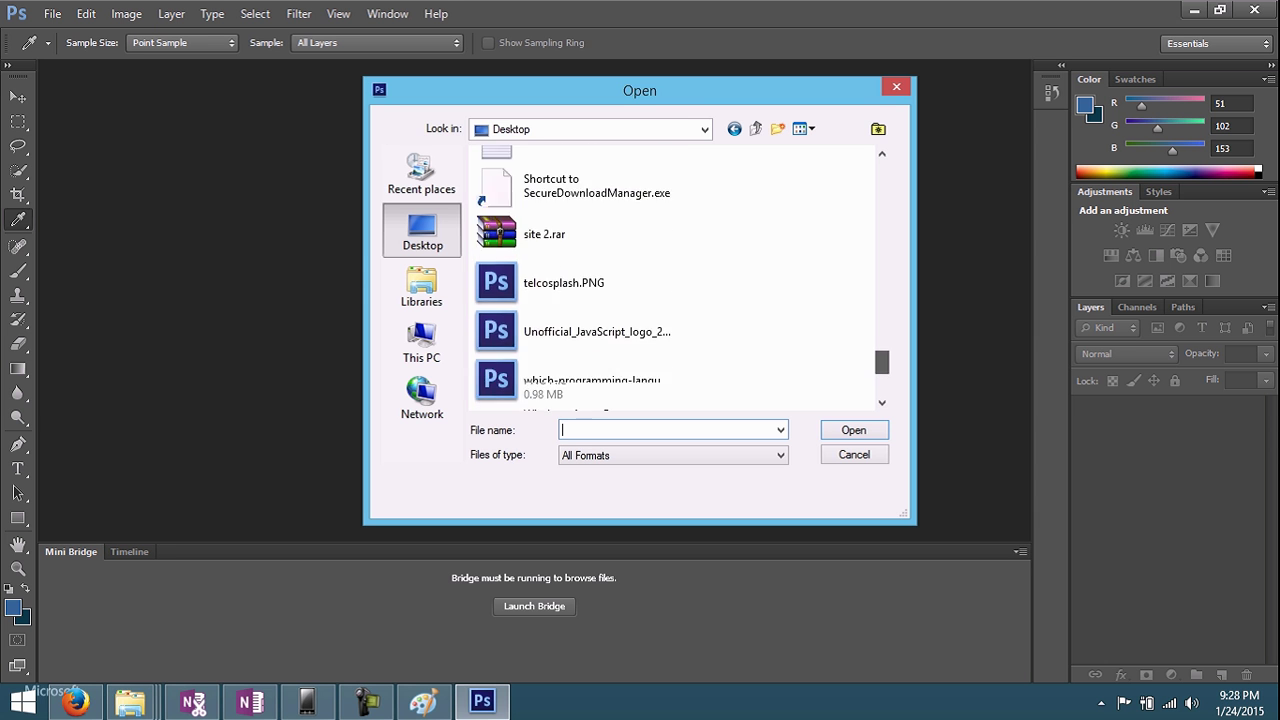
scroll(672, 277, up, 1)
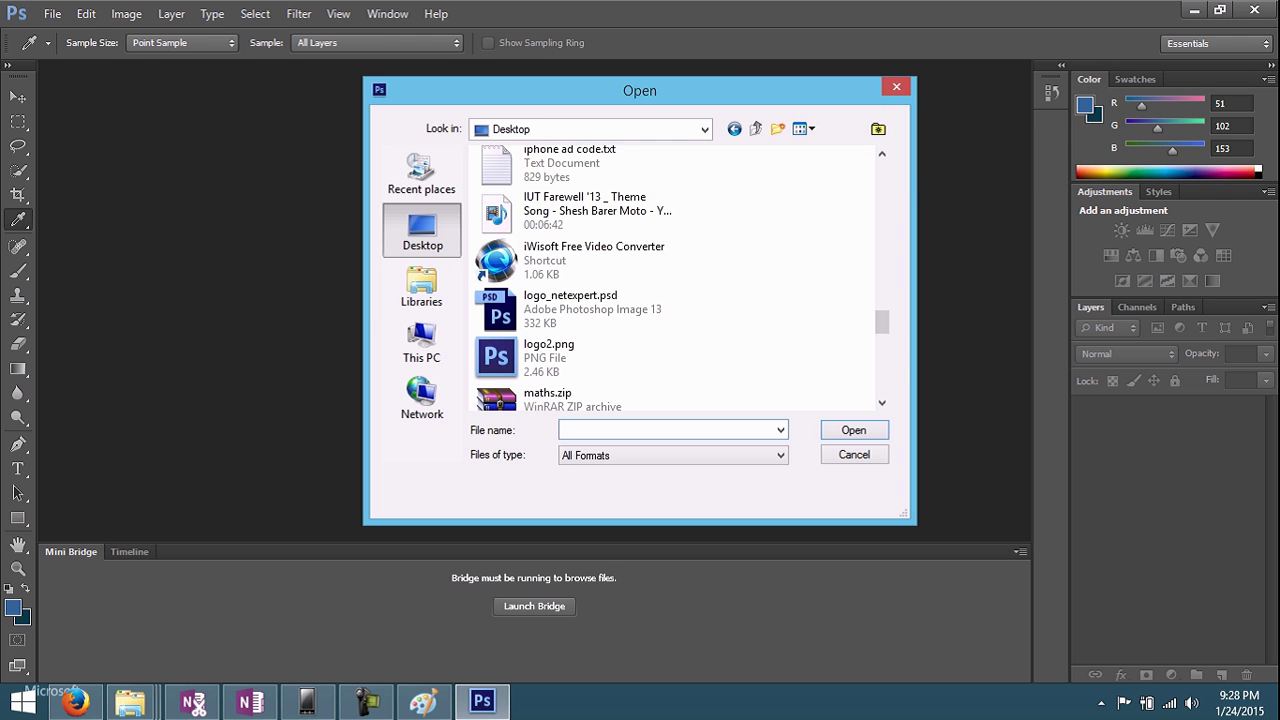
text(45907)
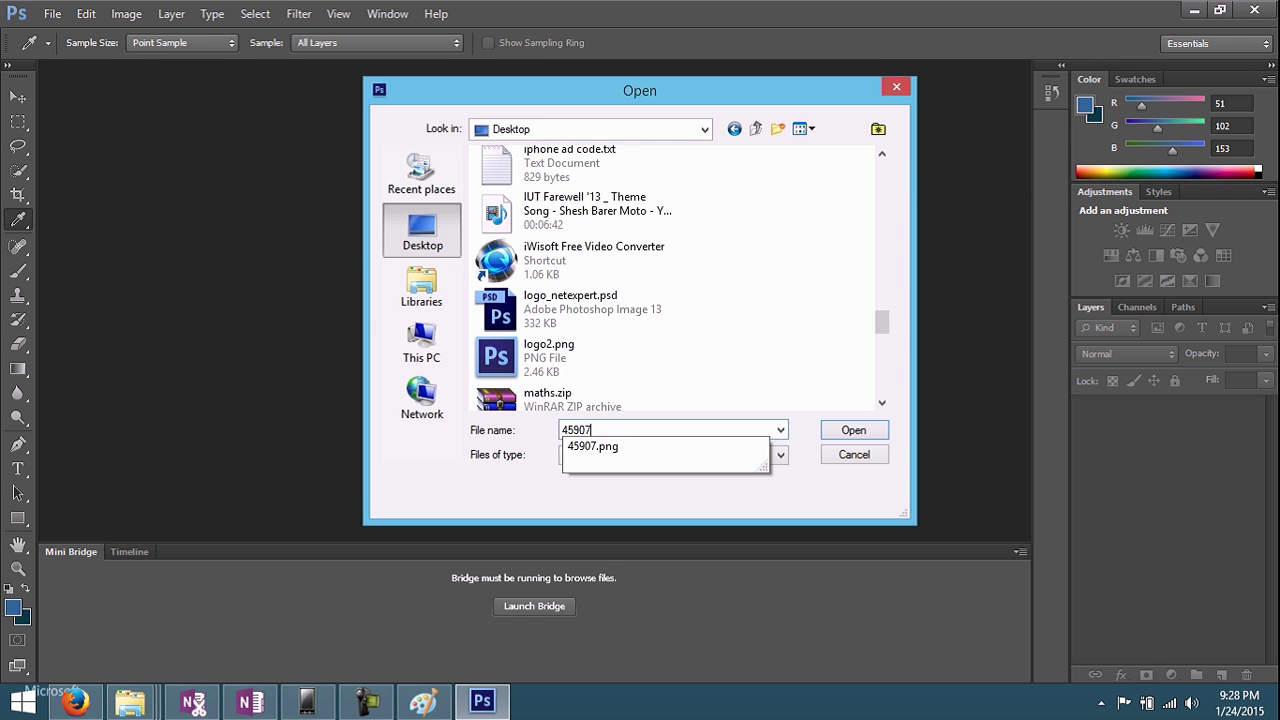
click(593, 446)
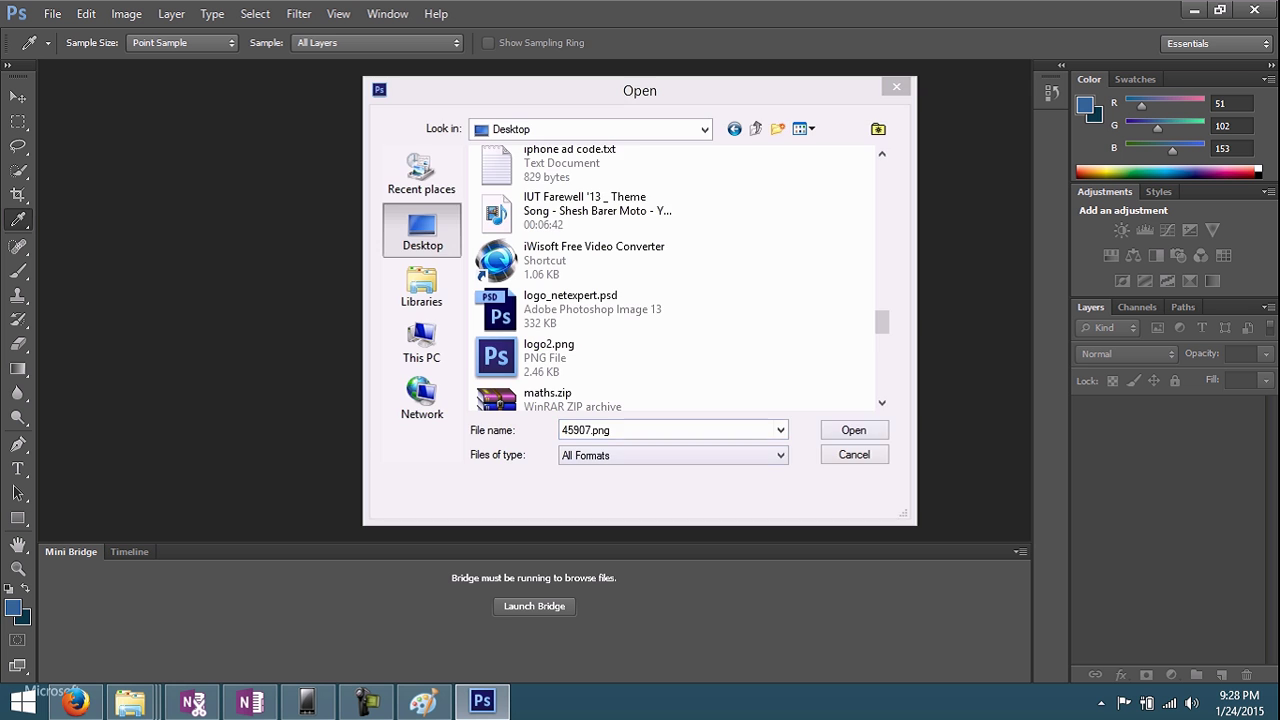
key(Return)
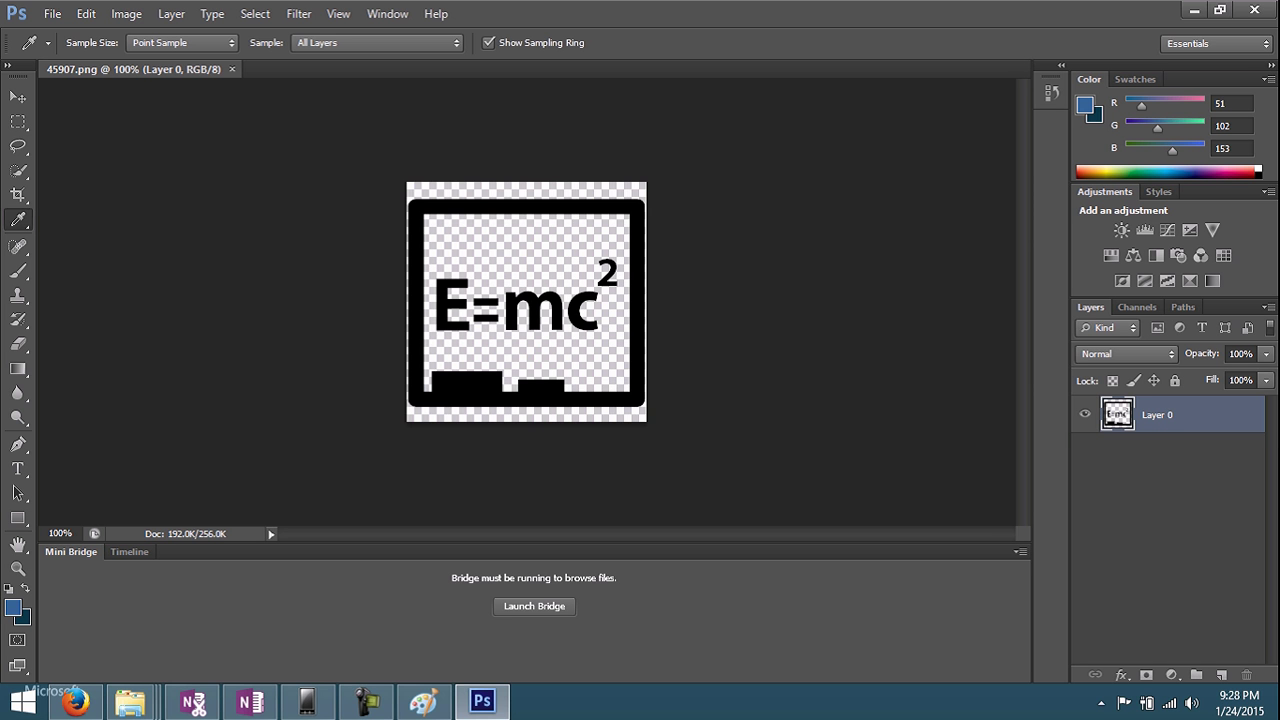
- Resize the E=mc² icon to 300 × 300 pixels with Image Size
click(126, 13)
click(126, 13)
click(126, 13)
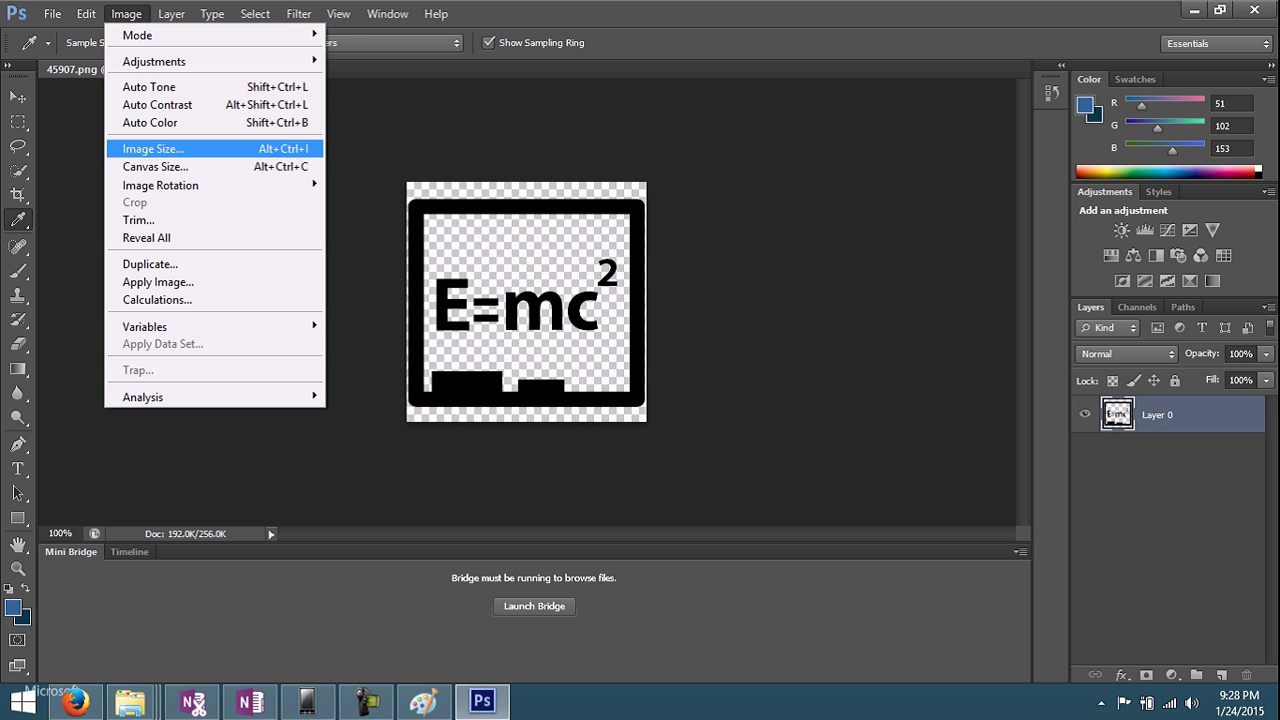
key(Return)
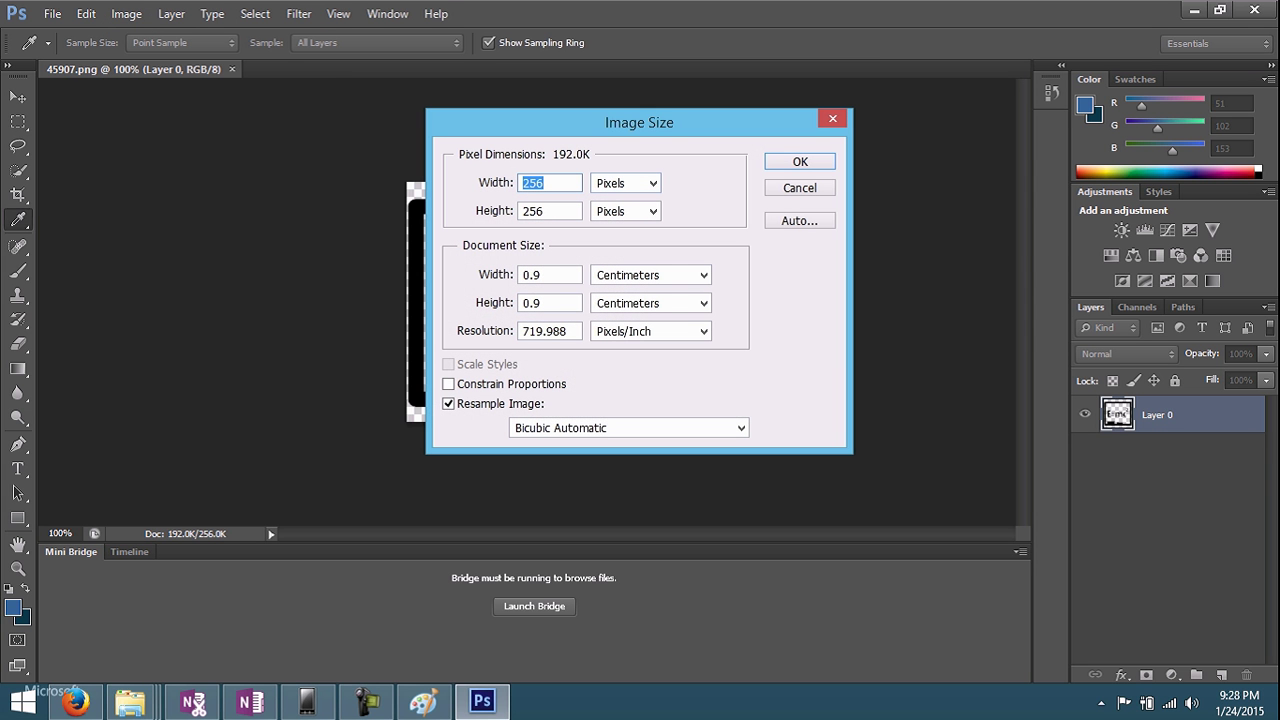
text(300)
click(545, 211)
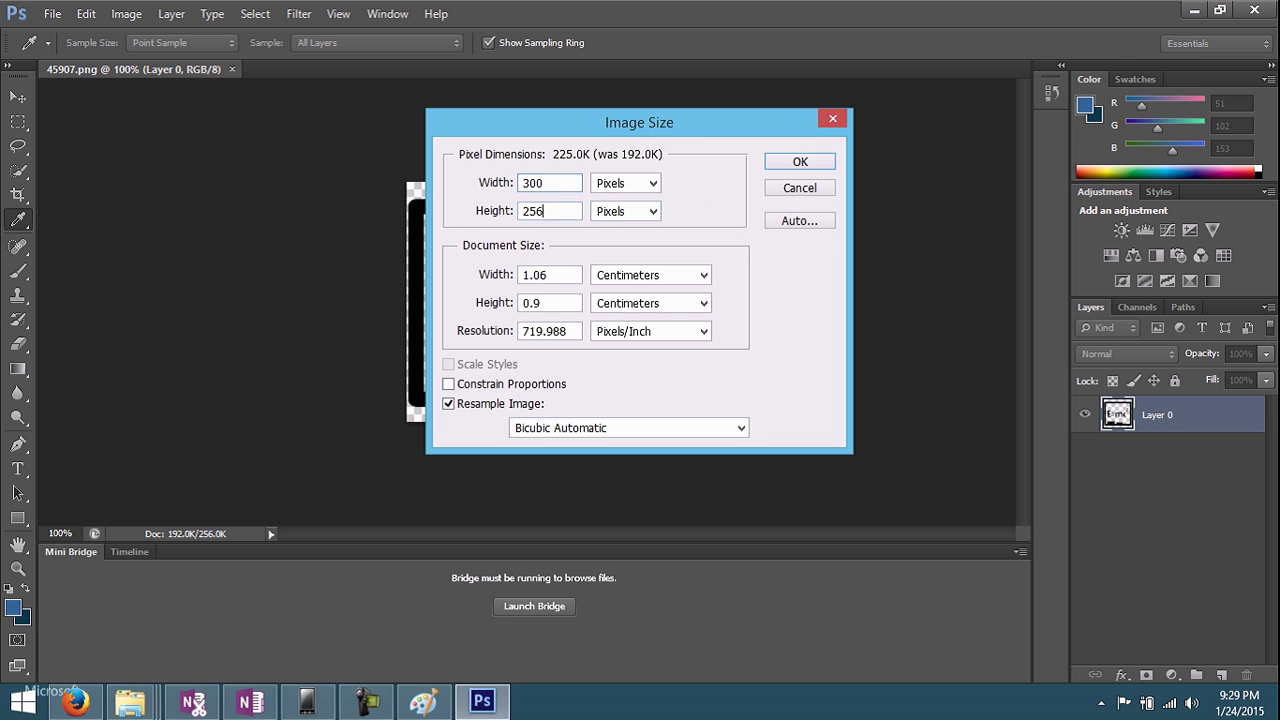
text(300)
key(Return)
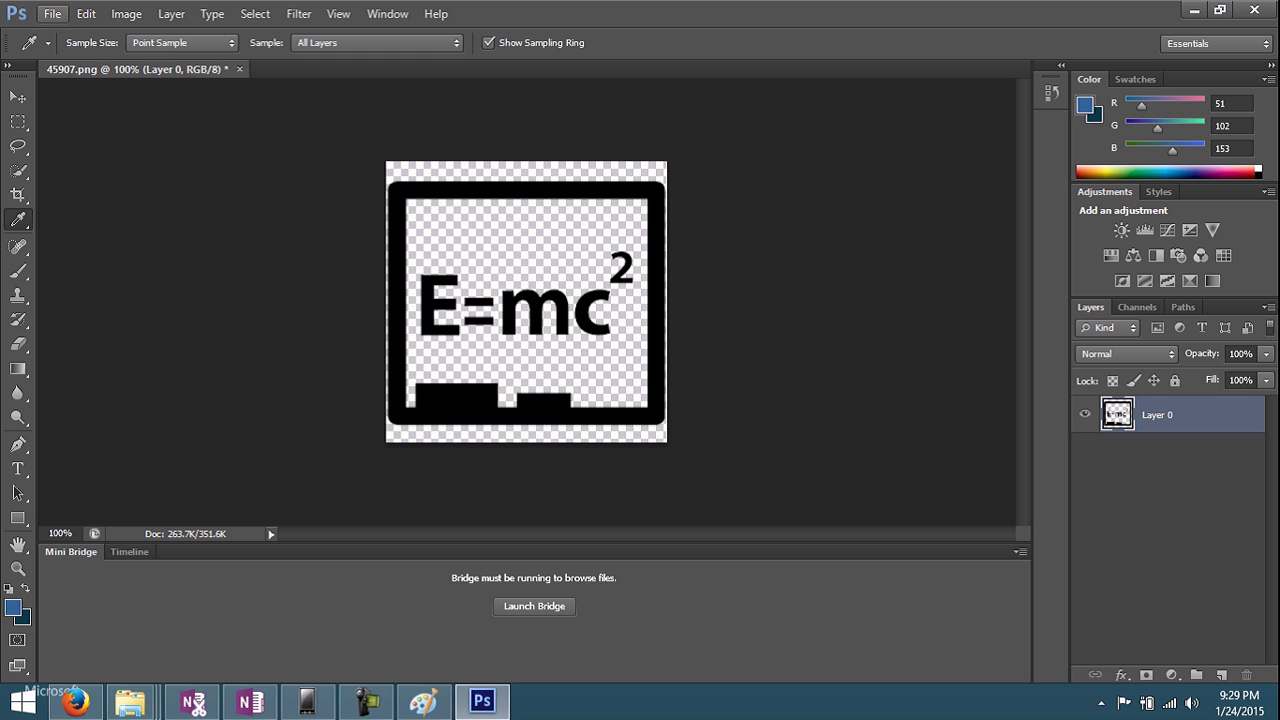
- Save a JPEG copy in Music > Physic Formula > Picture, accepting the quality settings
click(52, 14)
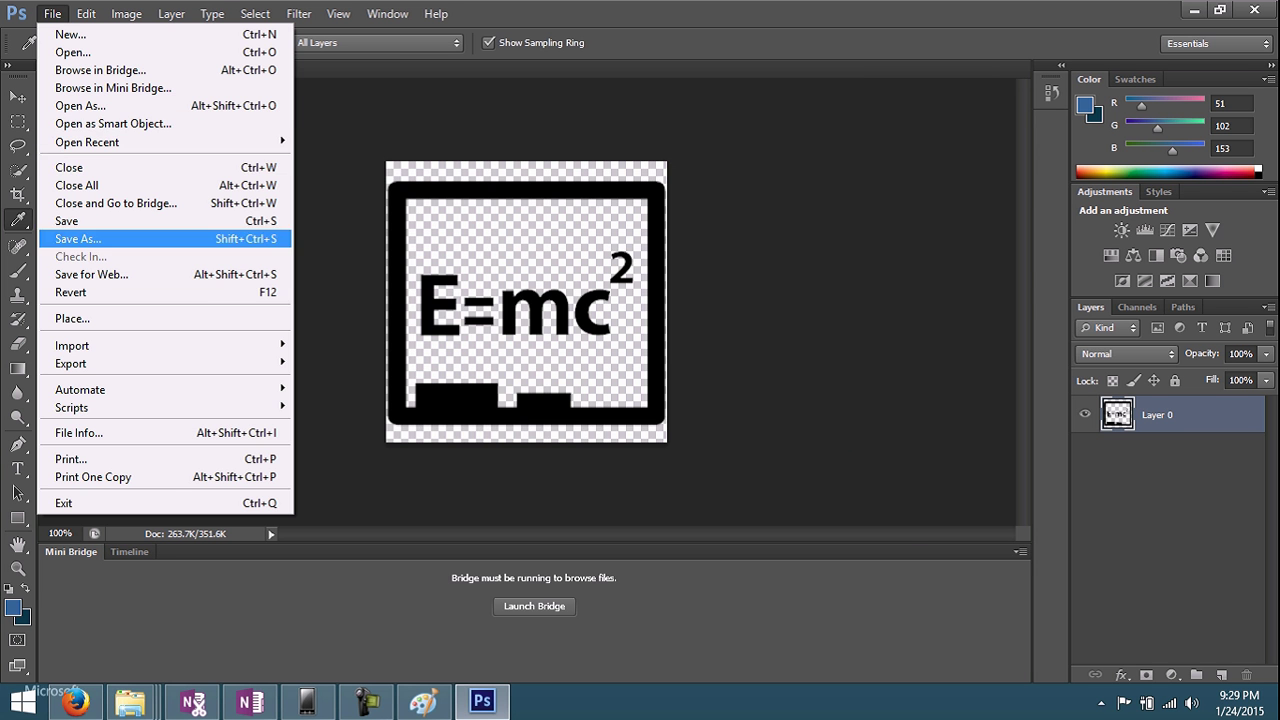
click(78, 238)
click(677, 448)
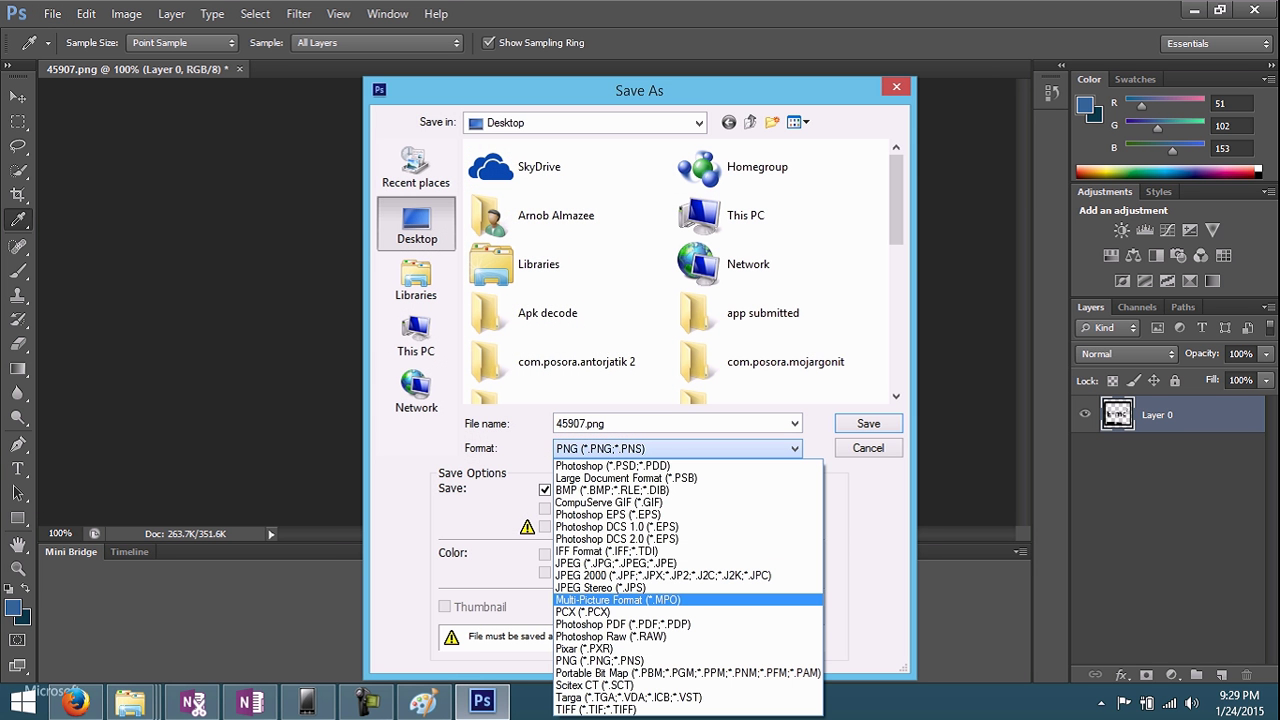
click(662, 575)
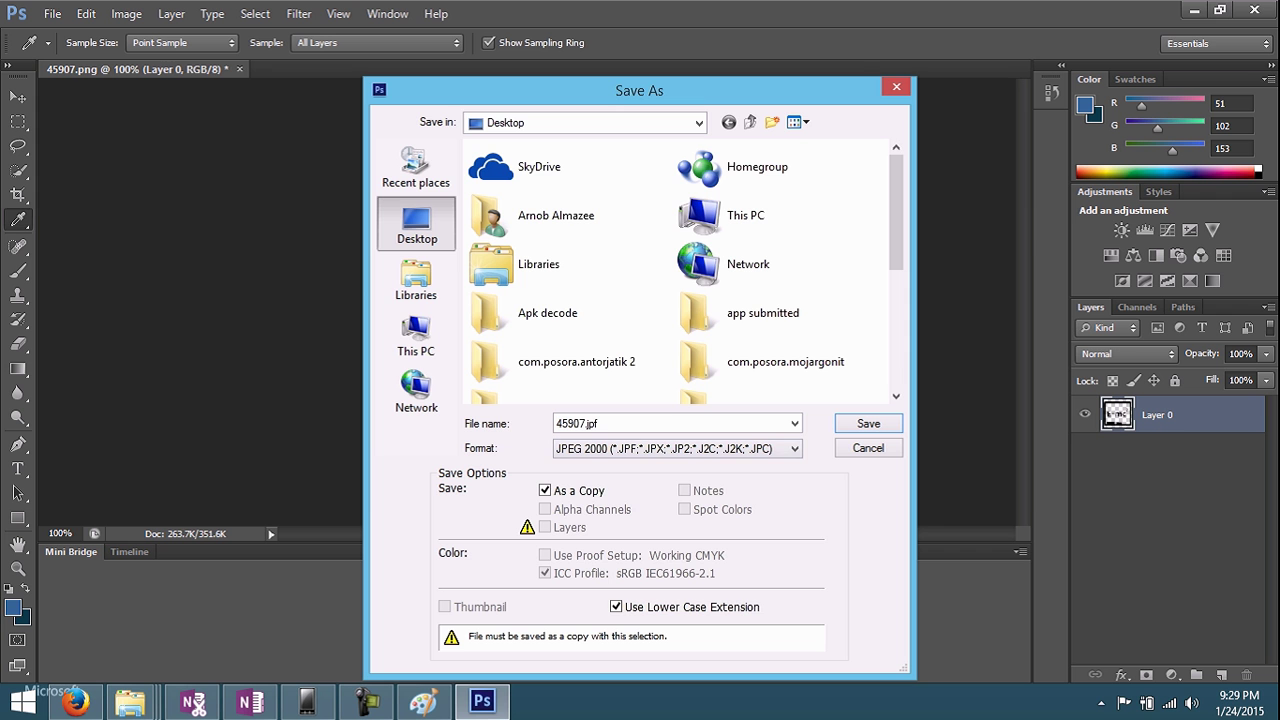
click(677, 448)
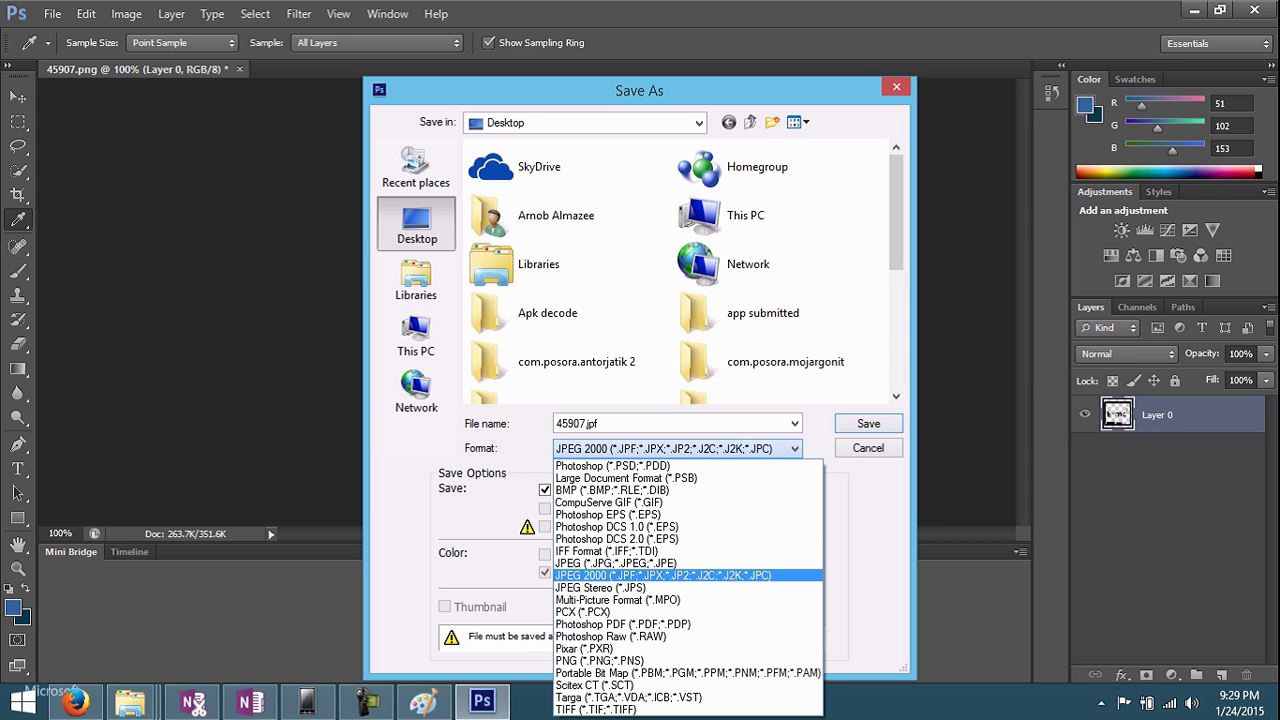
click(616, 563)
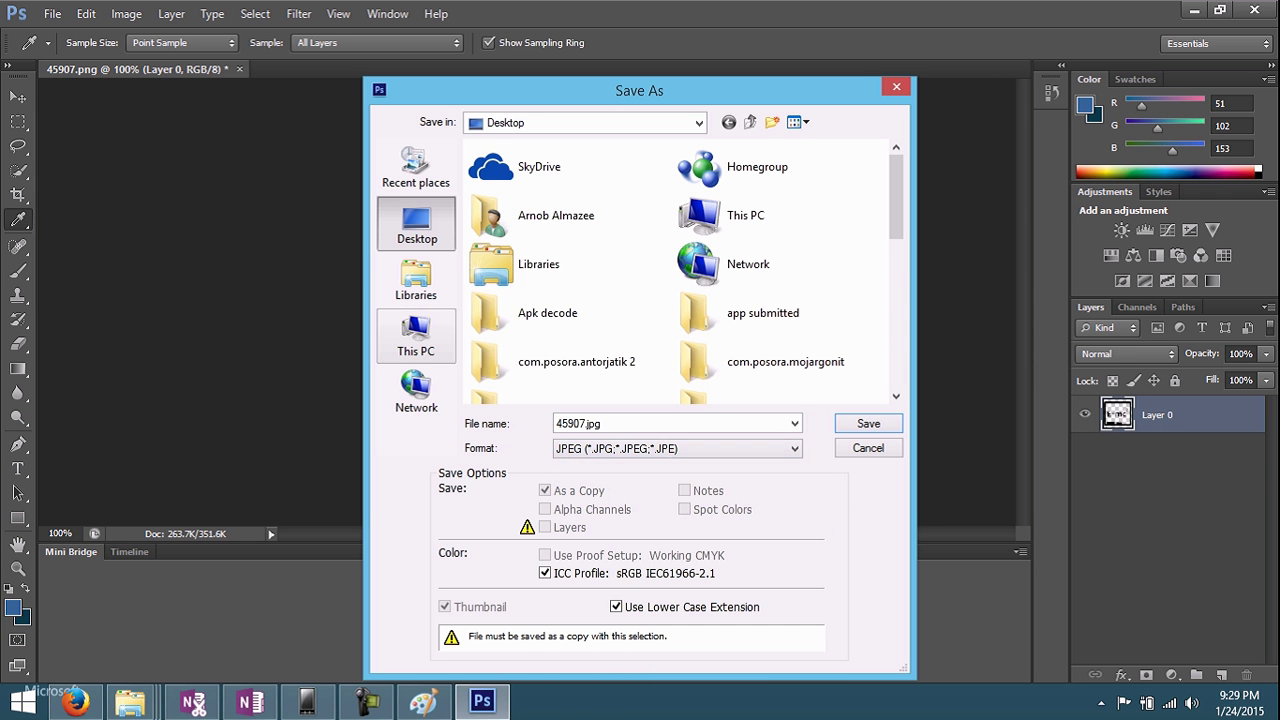
click(416, 335)
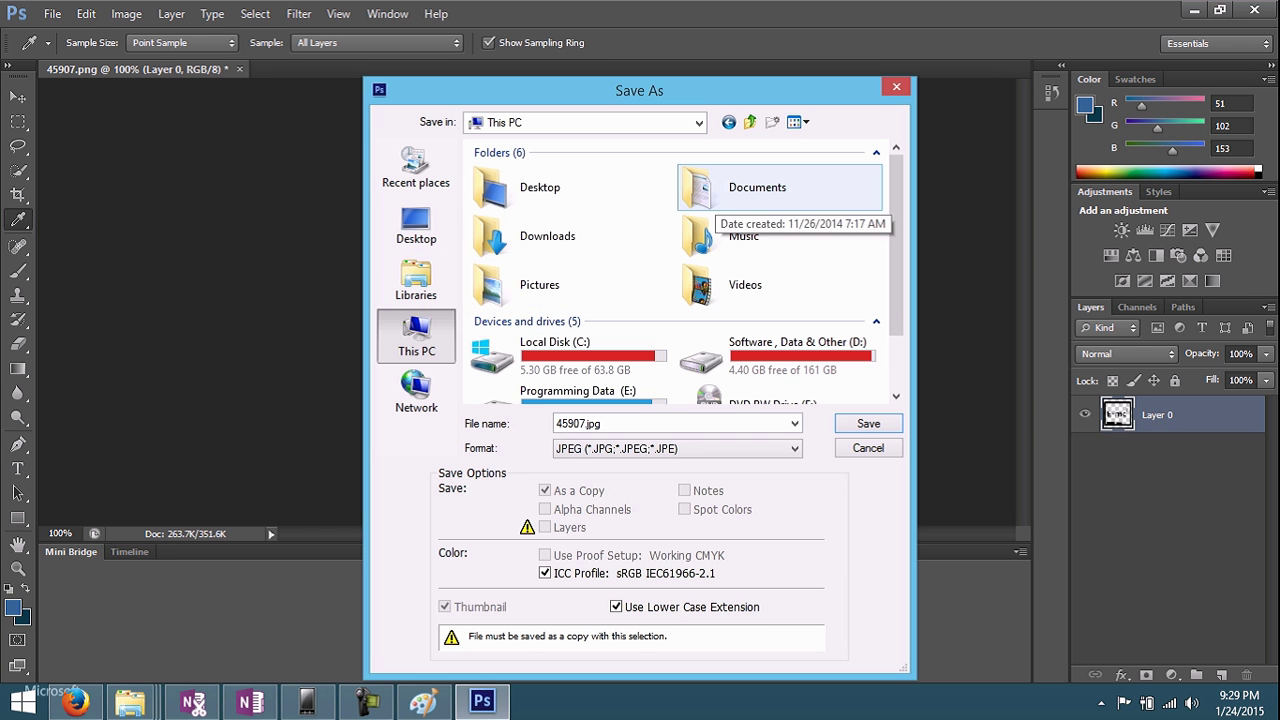
double_click(722, 242)
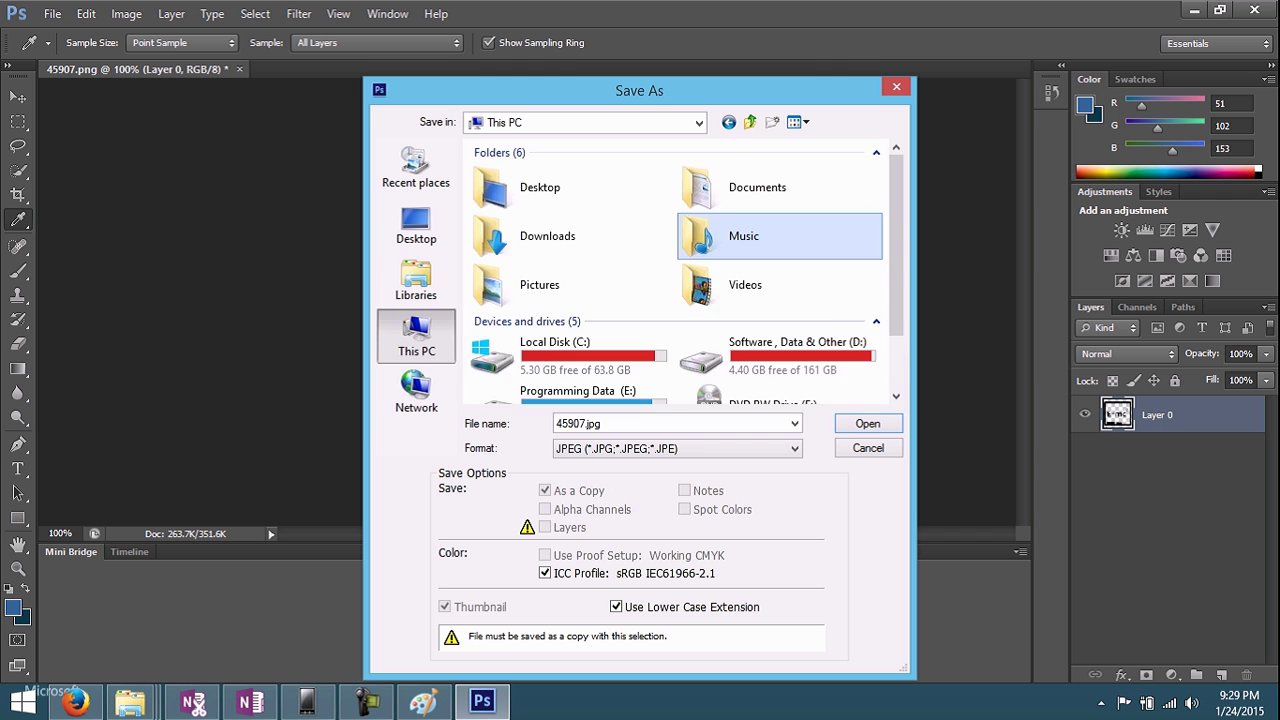
double_click(514, 330)
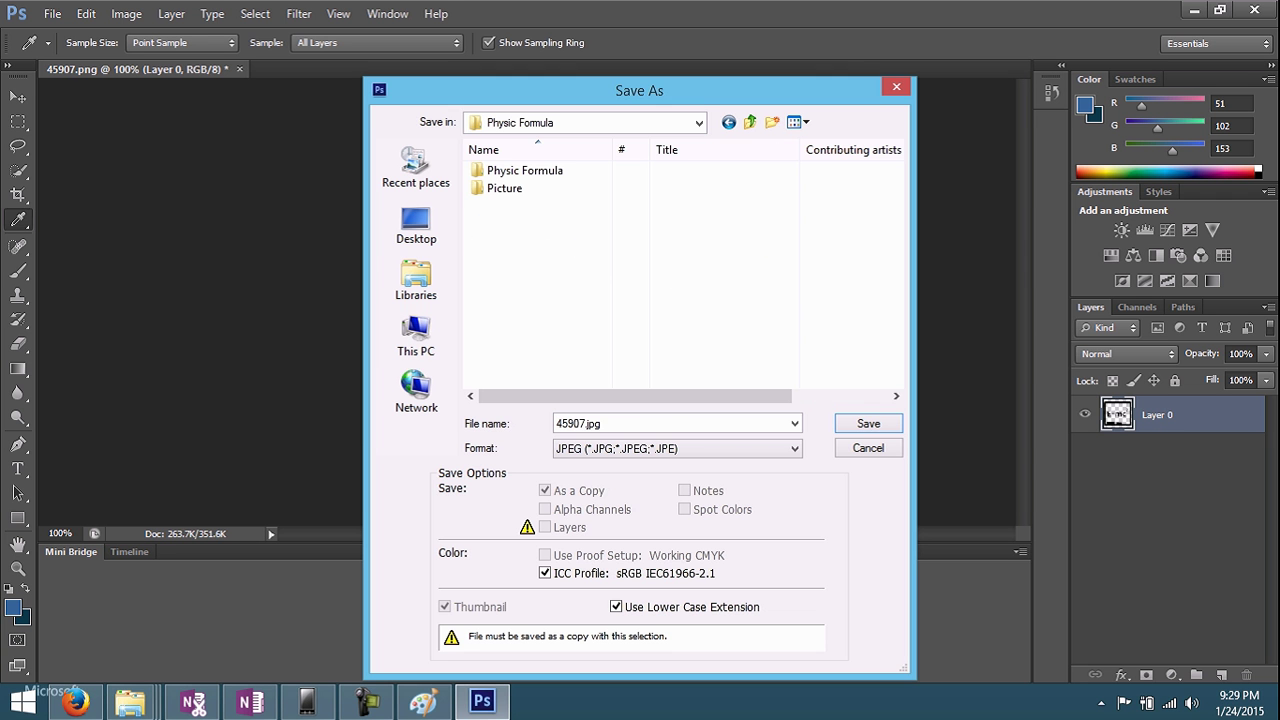
double_click(504, 188)
key(Return)
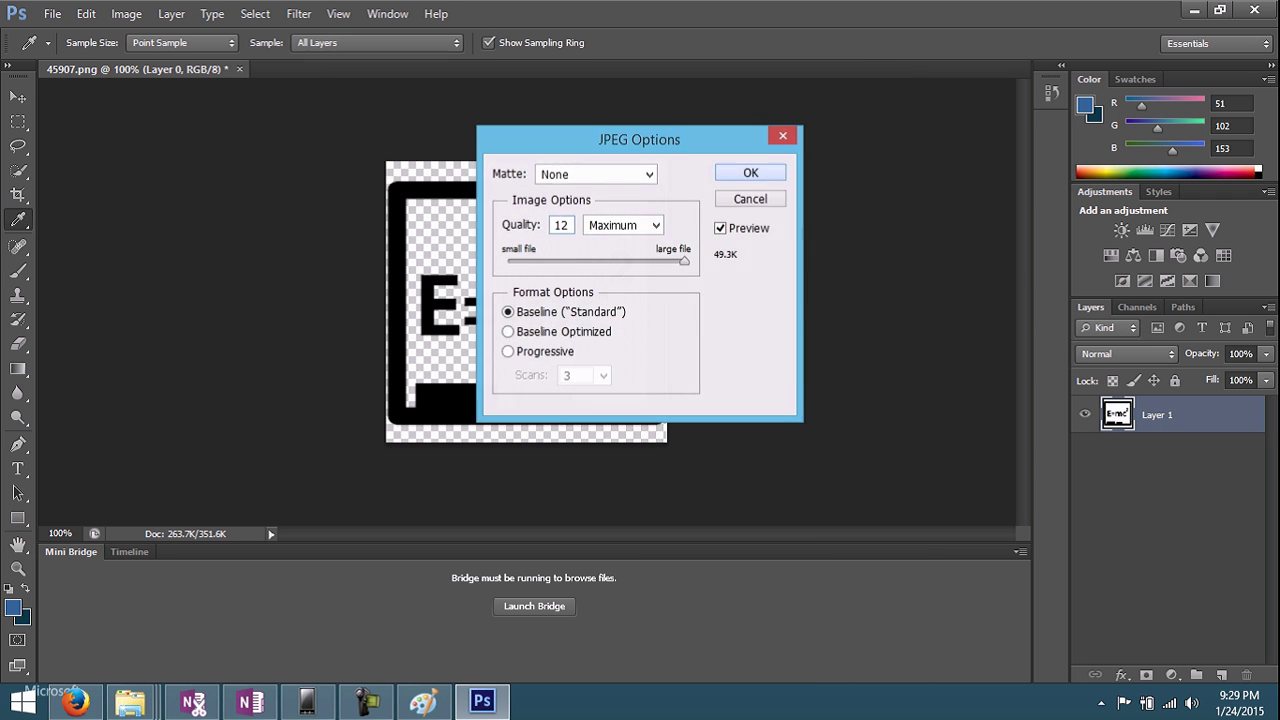
key(Return)
click(75, 701)
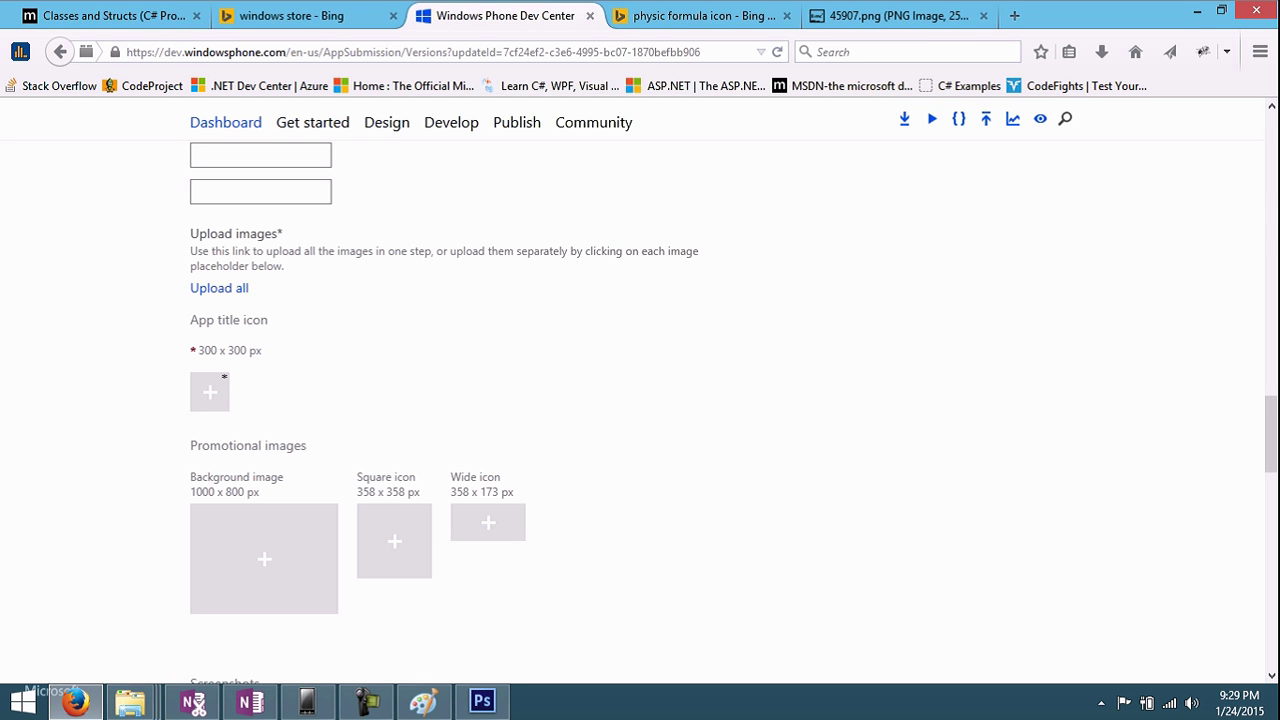
click(210, 392)
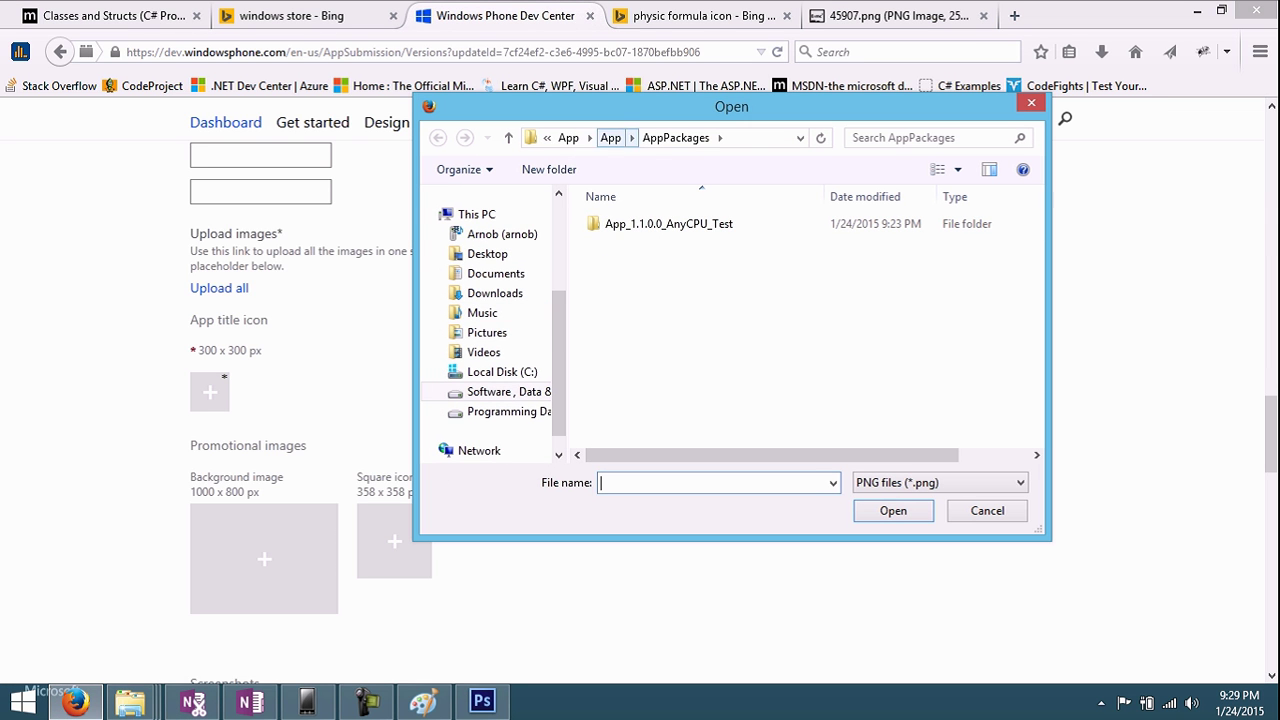
click(482, 312)
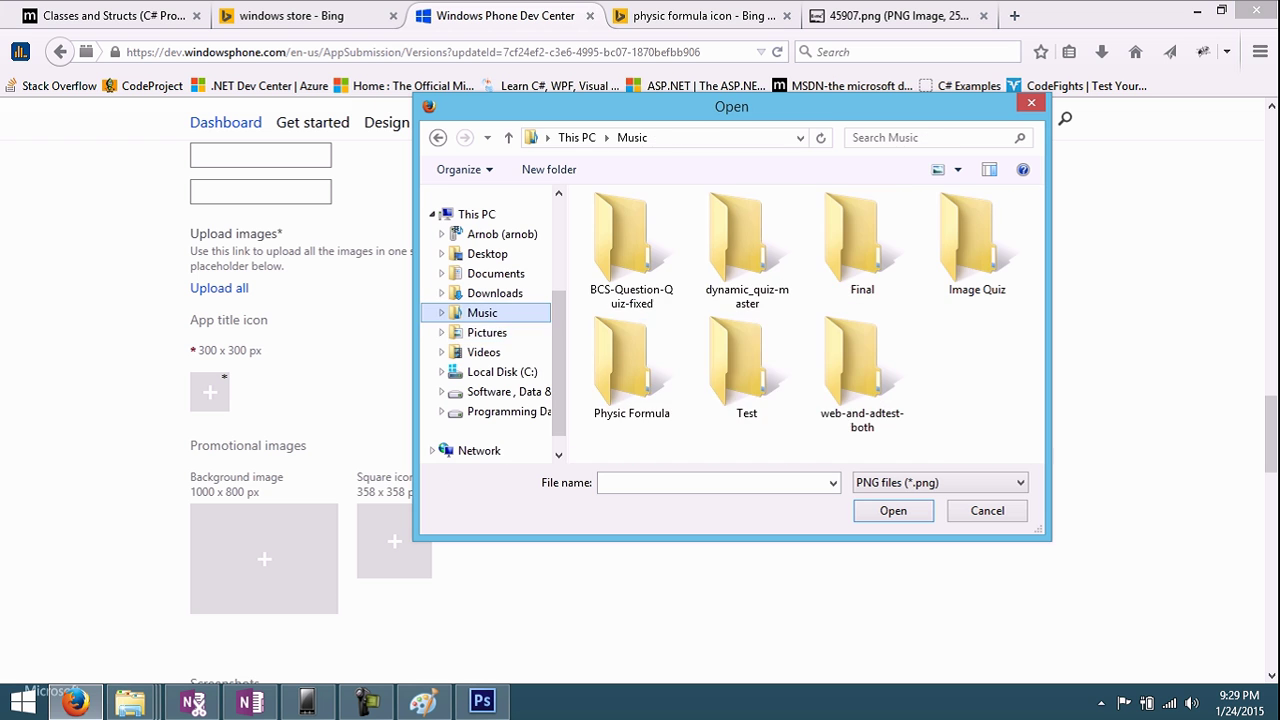
double_click(631, 365)
double_click(610, 323)
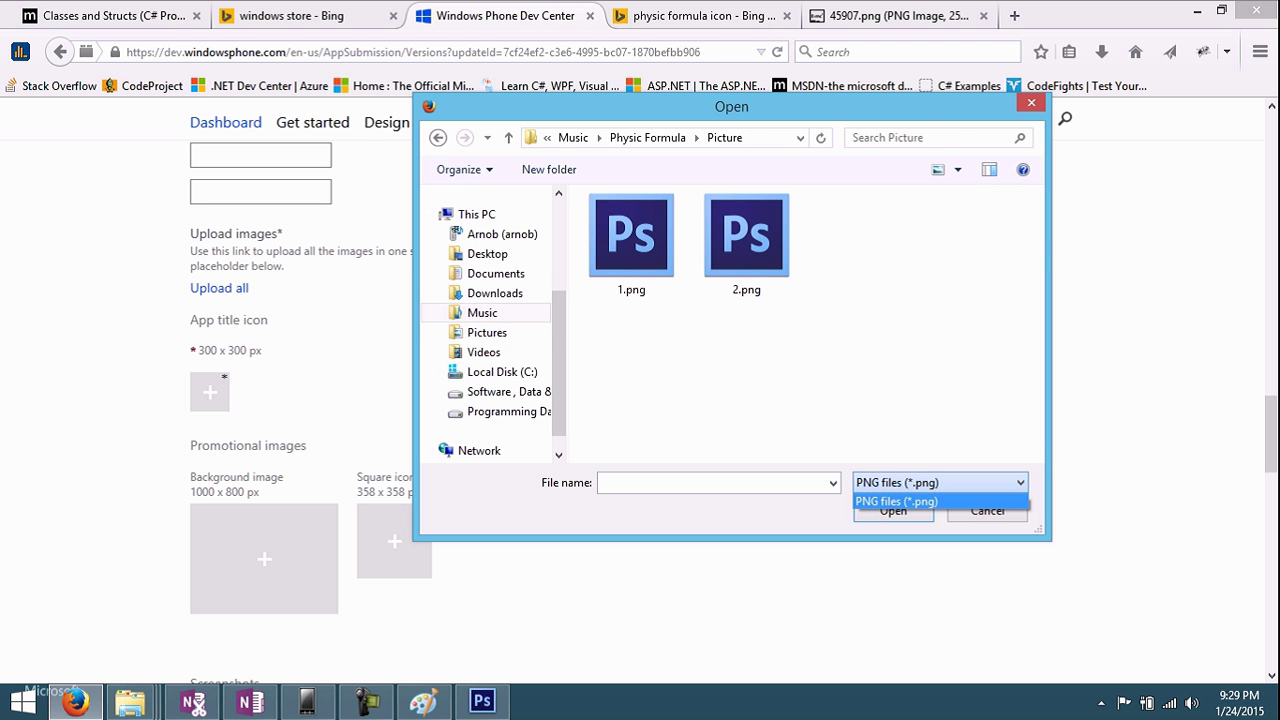
click(987, 511)
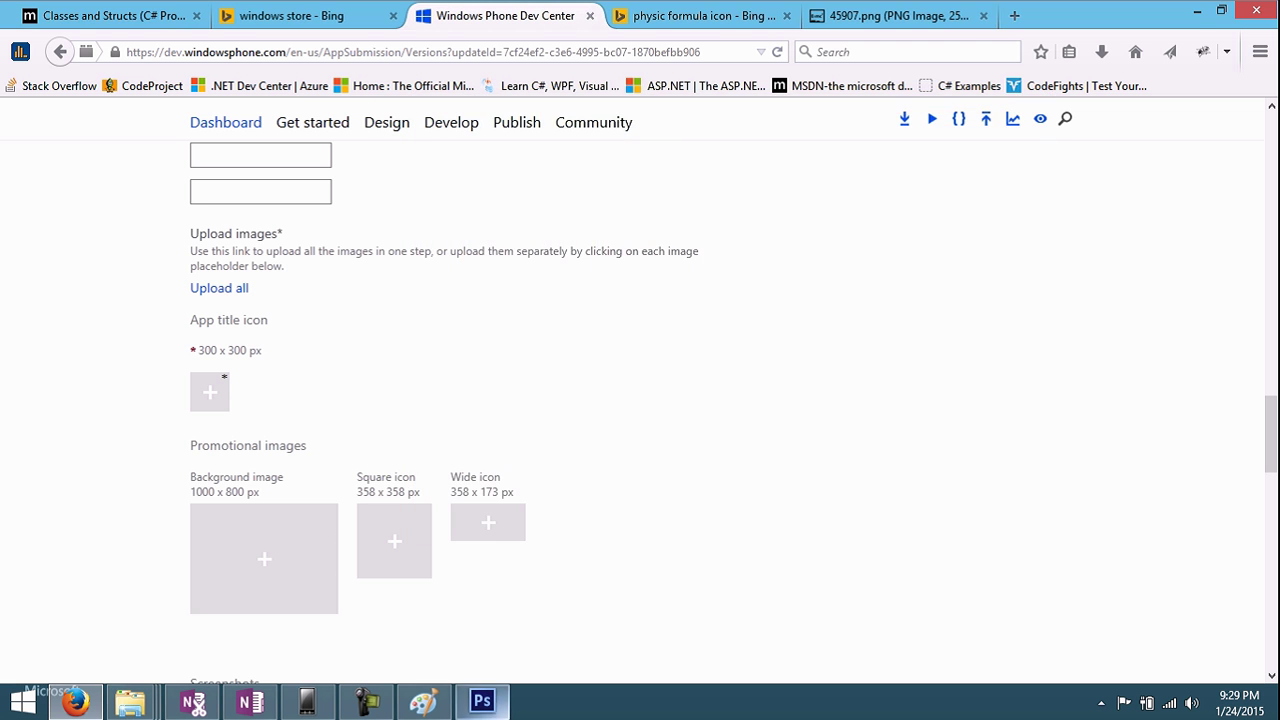
click(483, 702)
click(52, 13)
- Save 45907.png as a PNG copy in Libraries > Music > Physic Formula > Picture with default compression
click(90, 238)
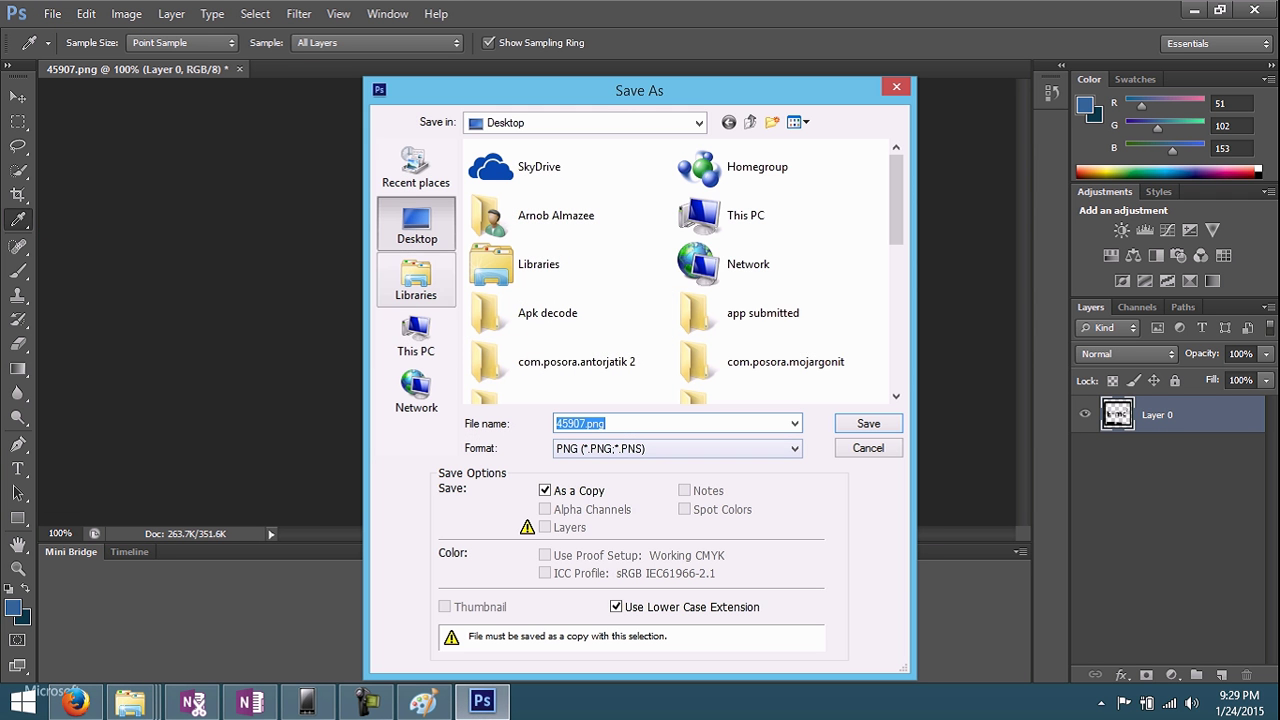
click(416, 280)
click(742, 166)
double_click(742, 166)
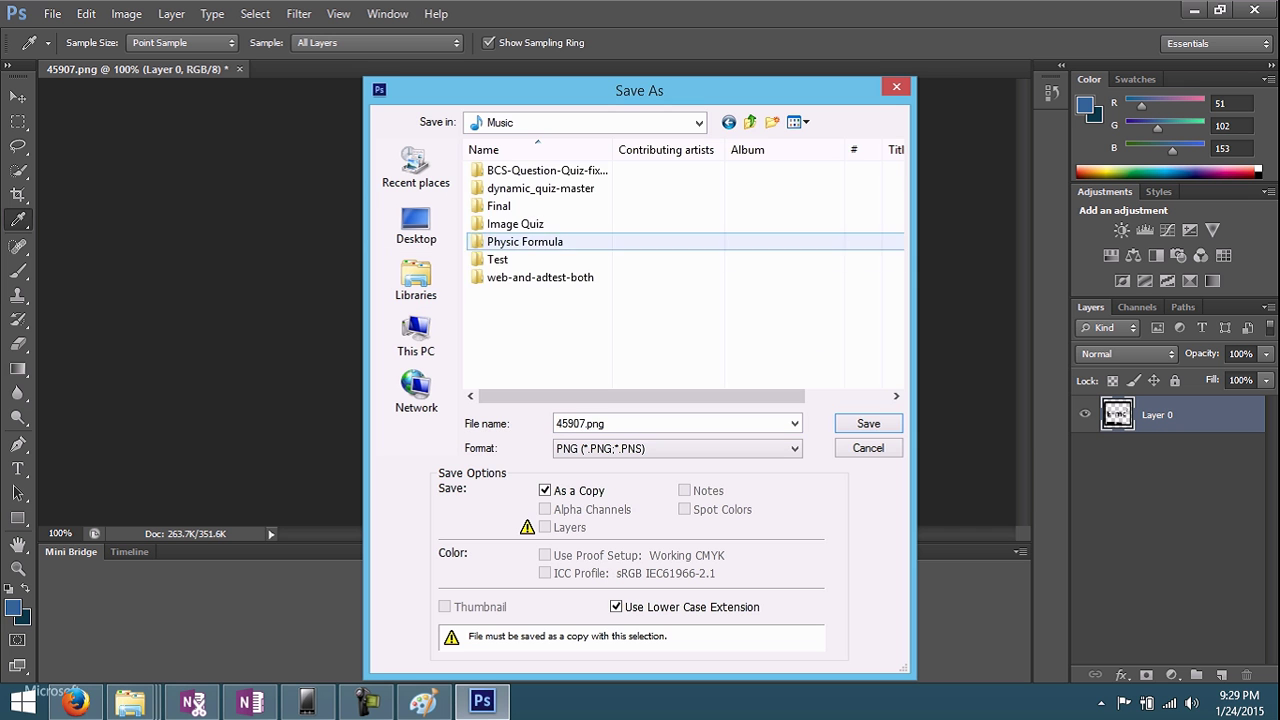
double_click(524, 241)
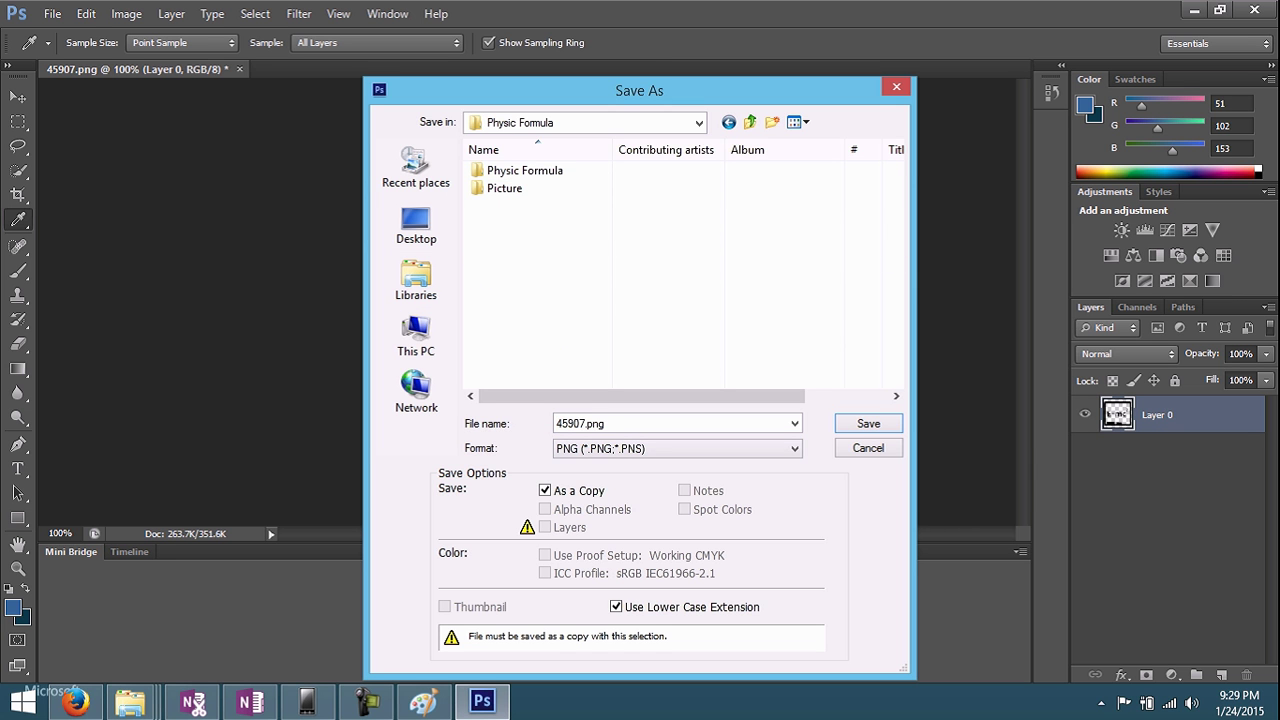
double_click(504, 188)
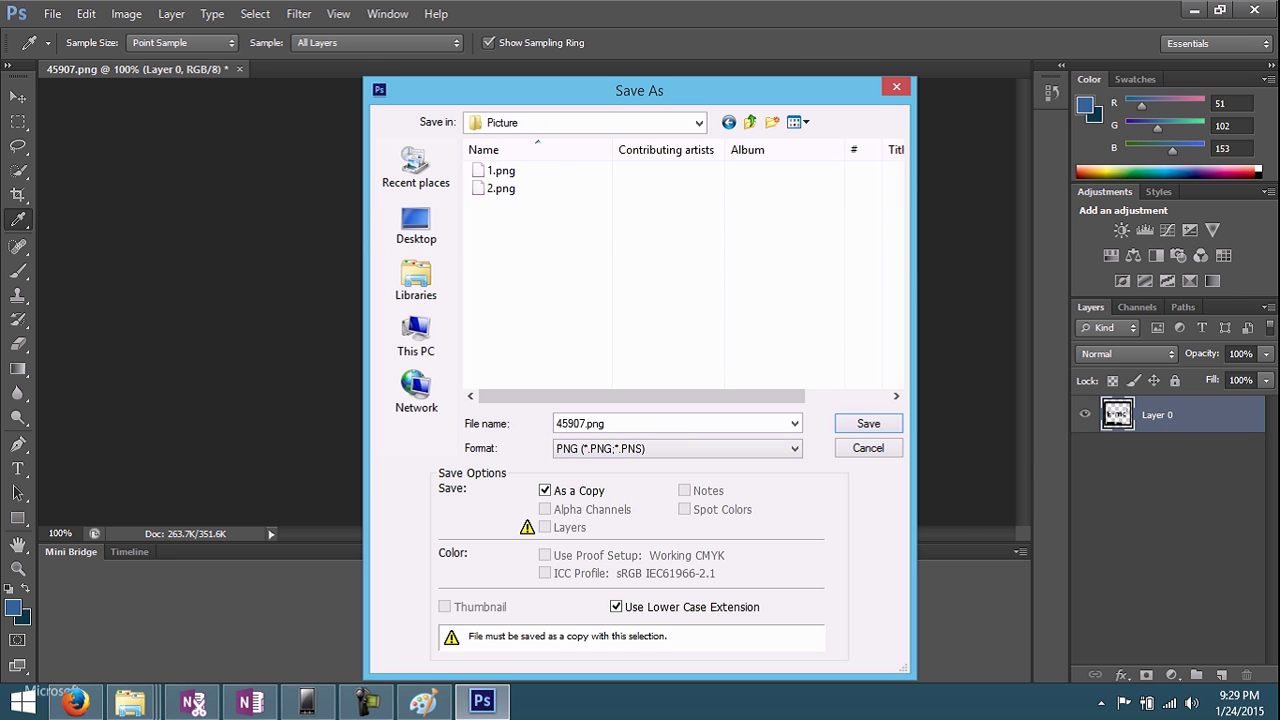
click(868, 423)
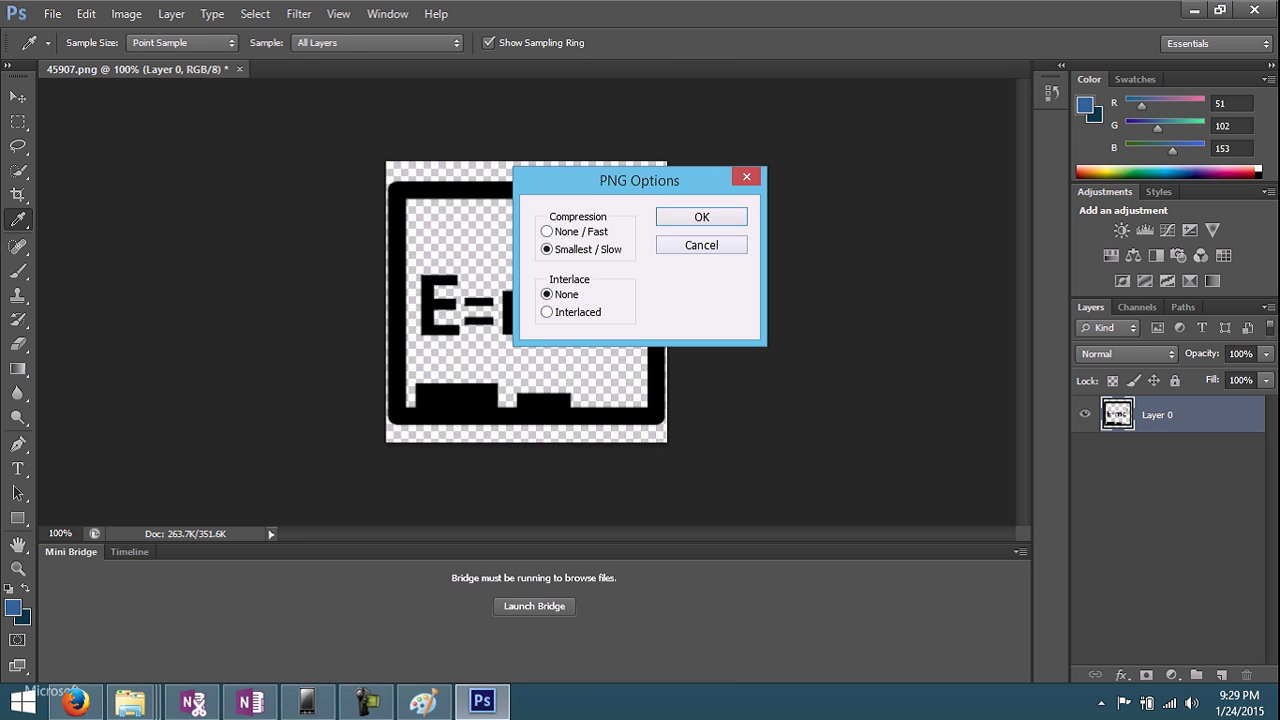
key(Return)
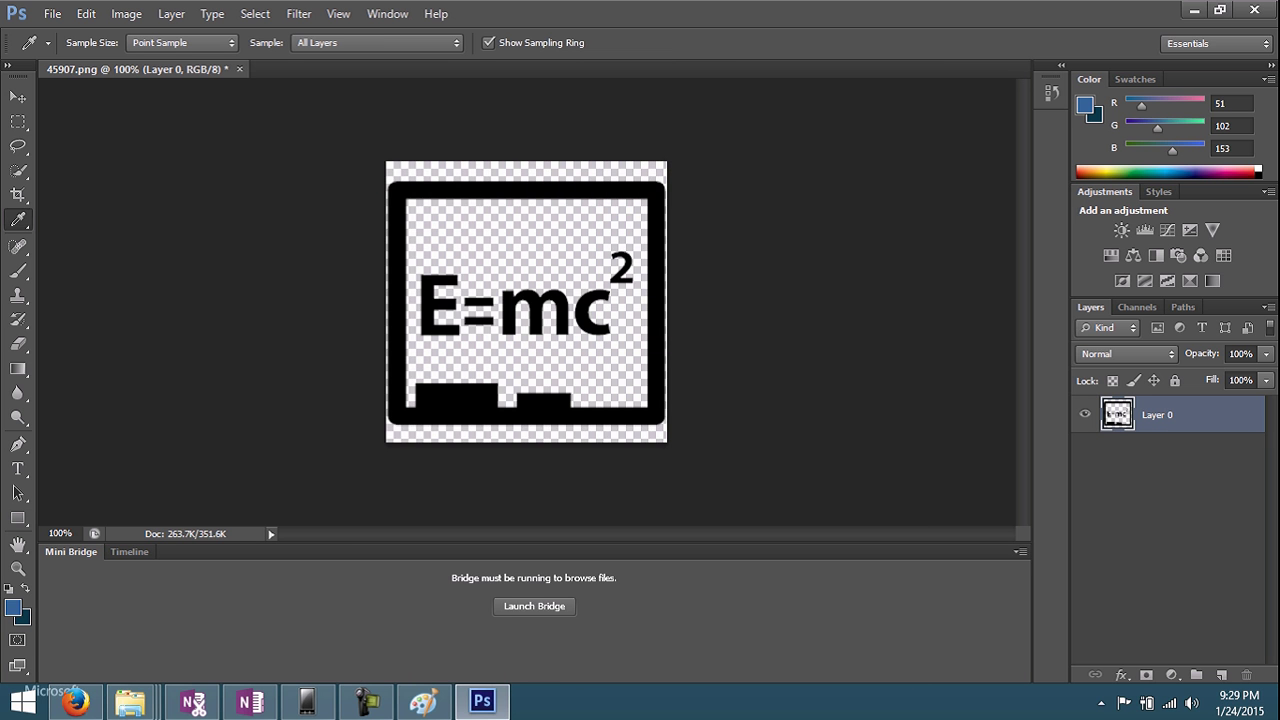
click(75, 702)
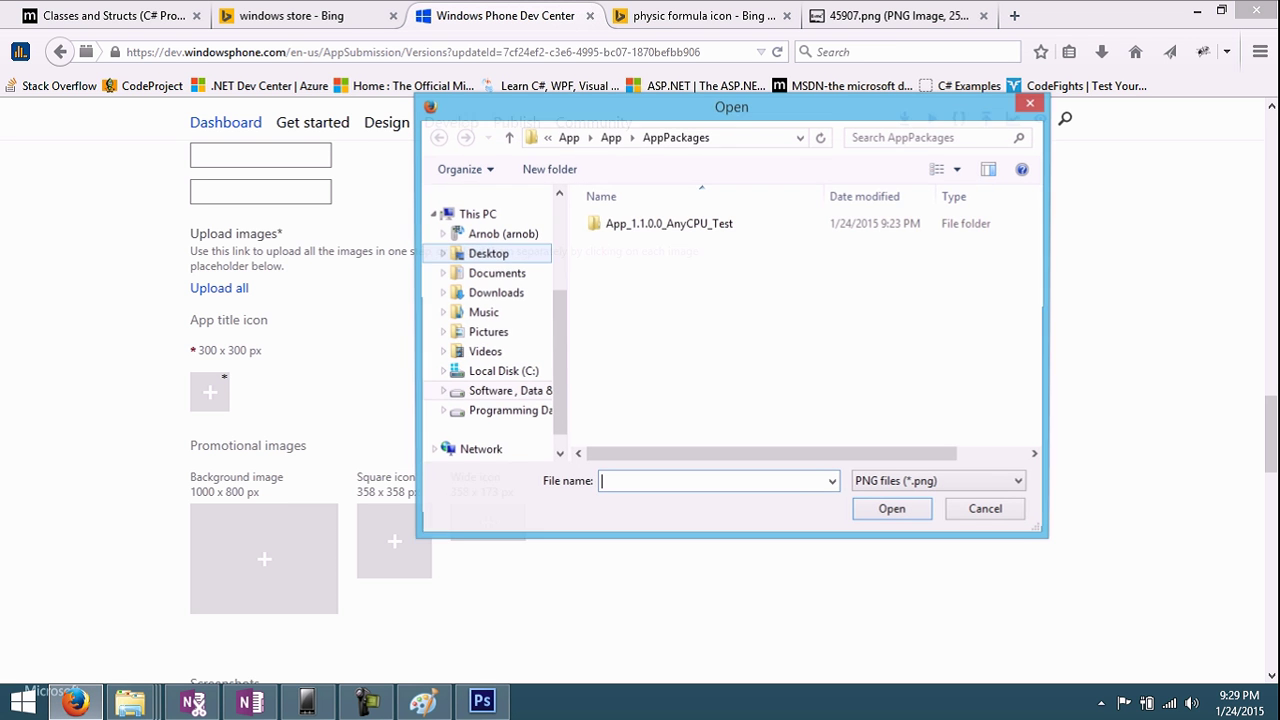
- Pick 45907.png from Music > Physic Formula > Picture and upload it as the app title icon
click(482, 312)
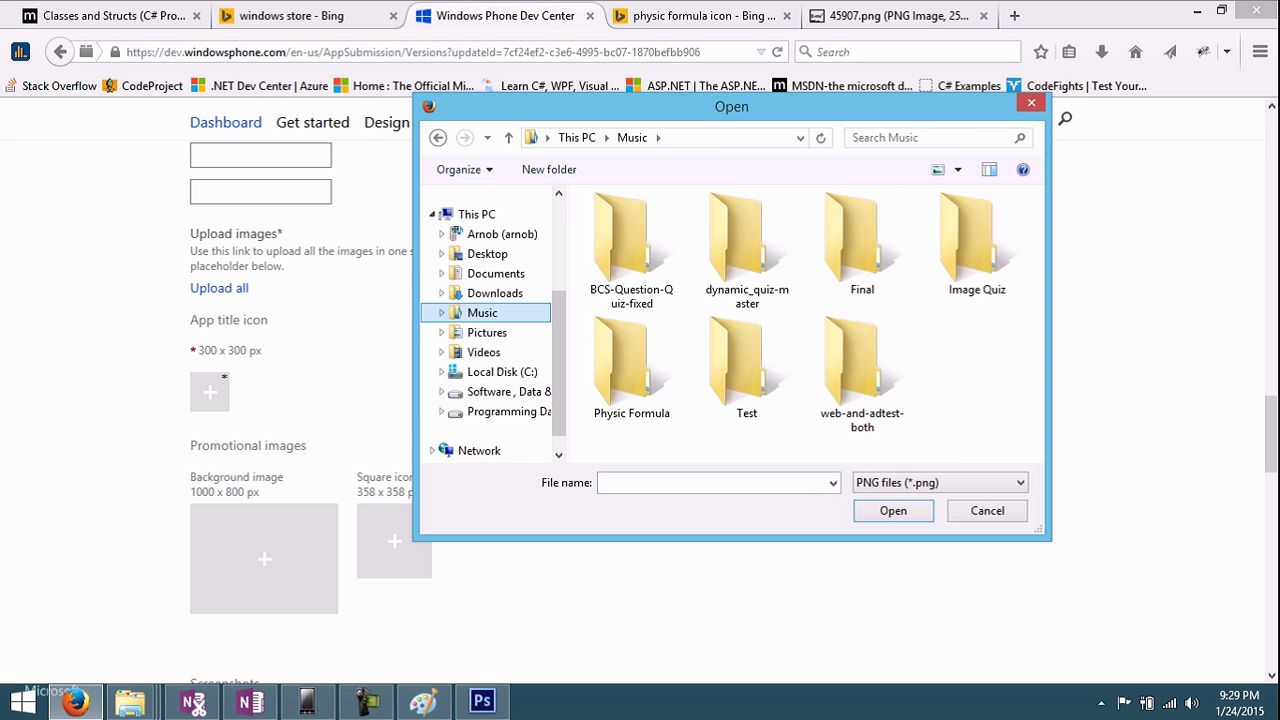
double_click(632, 370)
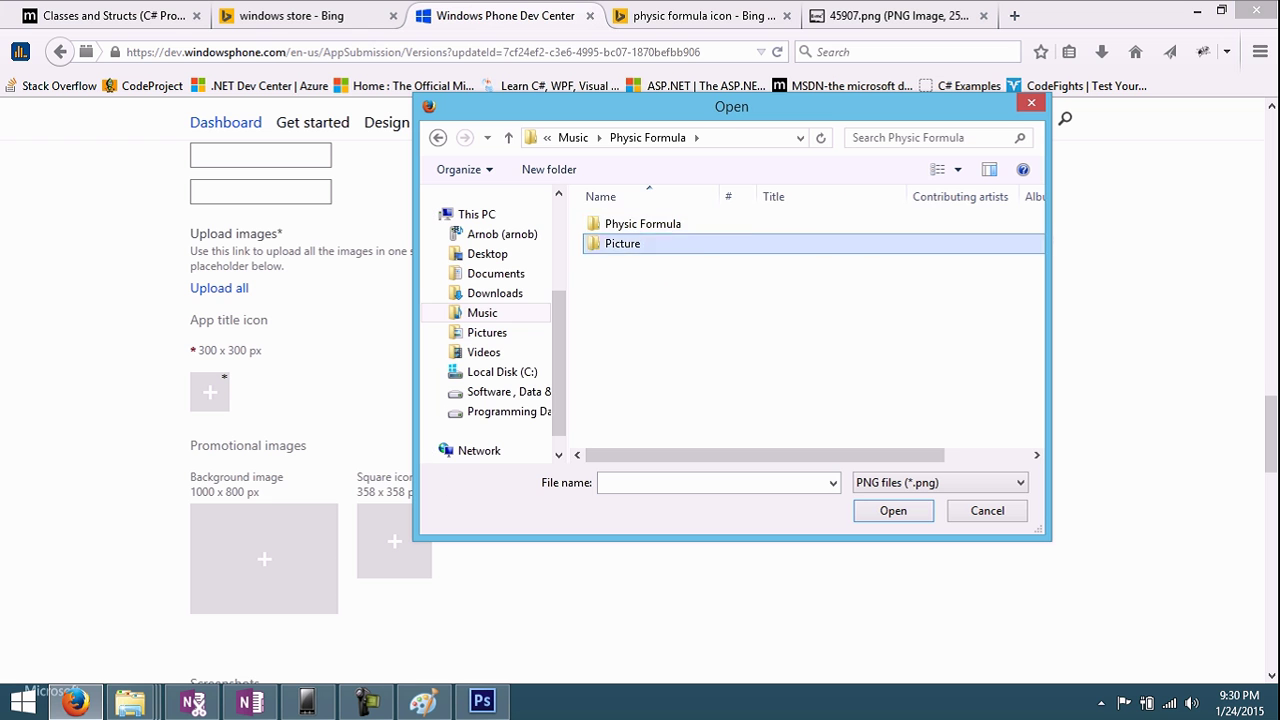
double_click(624, 244)
click(861, 246)
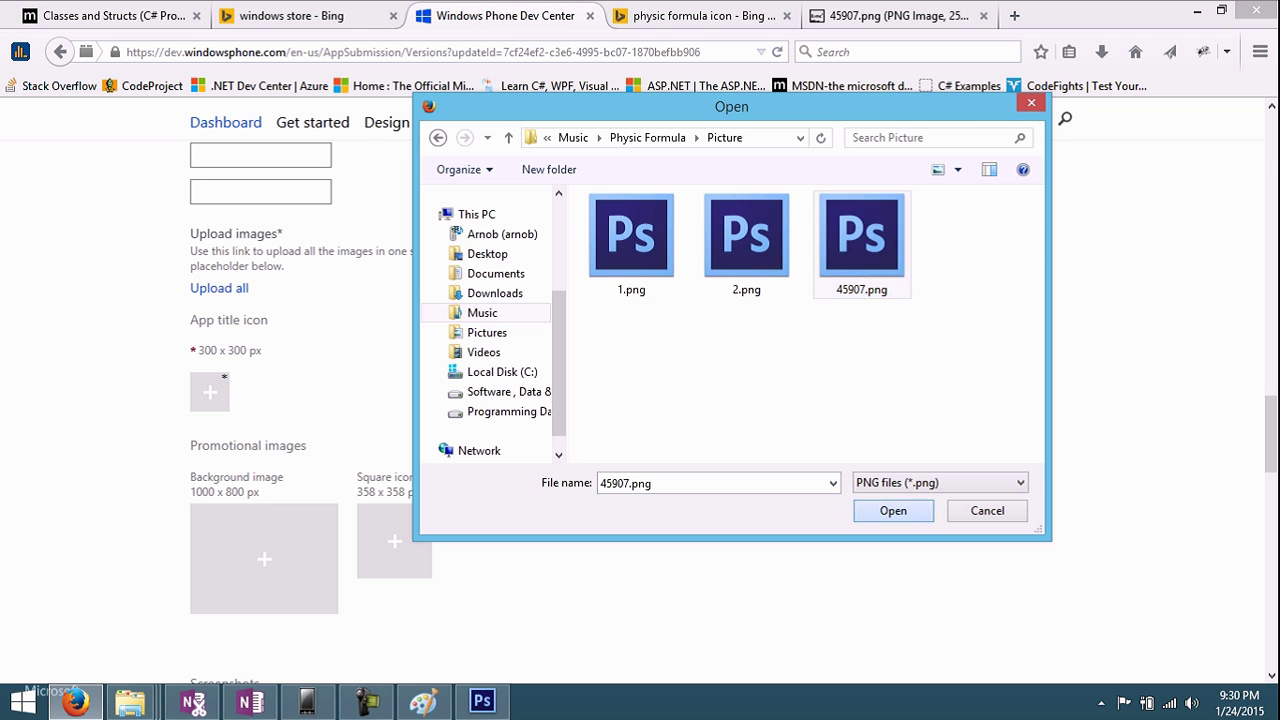
click(910, 512)
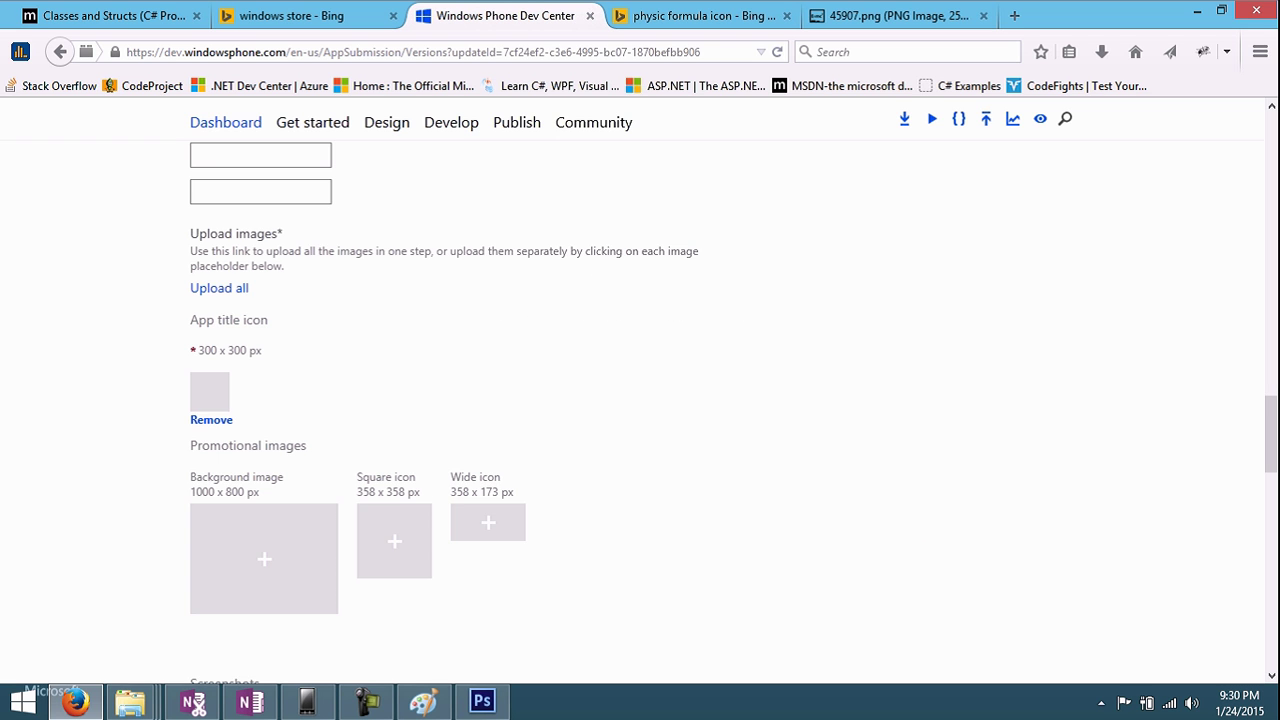
scroll(640, 400, down, 2)
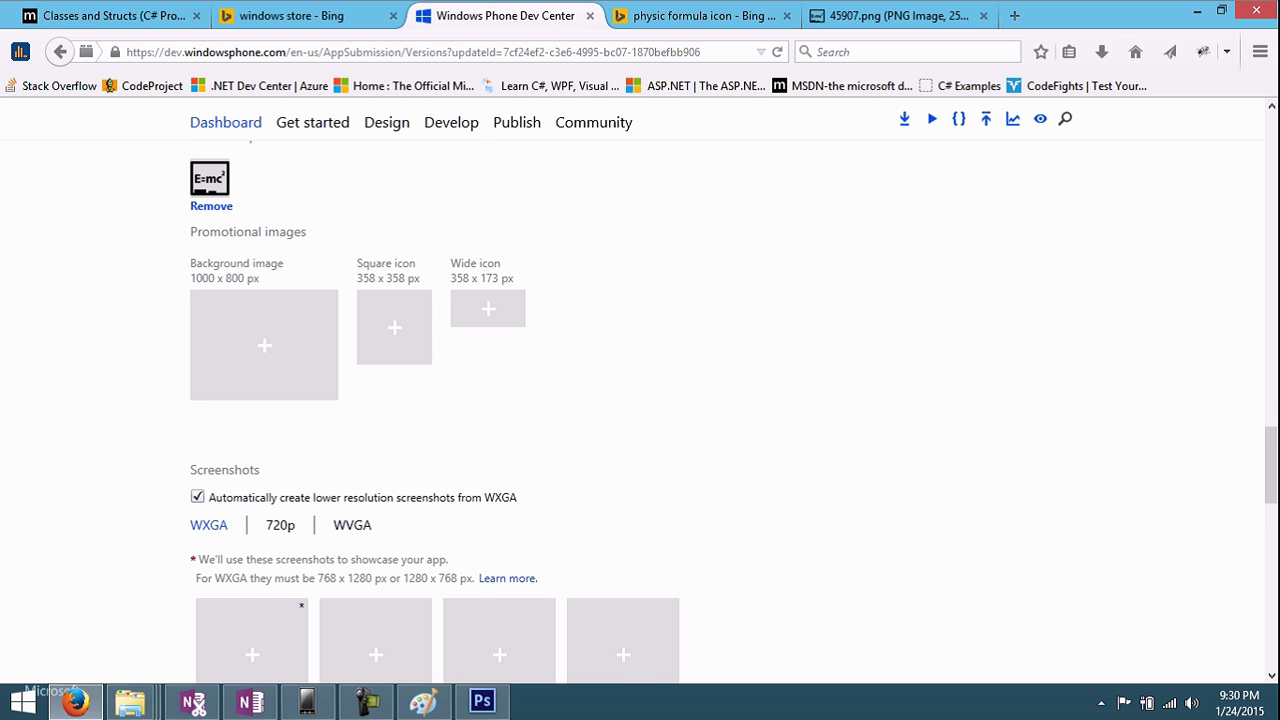
scroll(640, 400, up, 2)
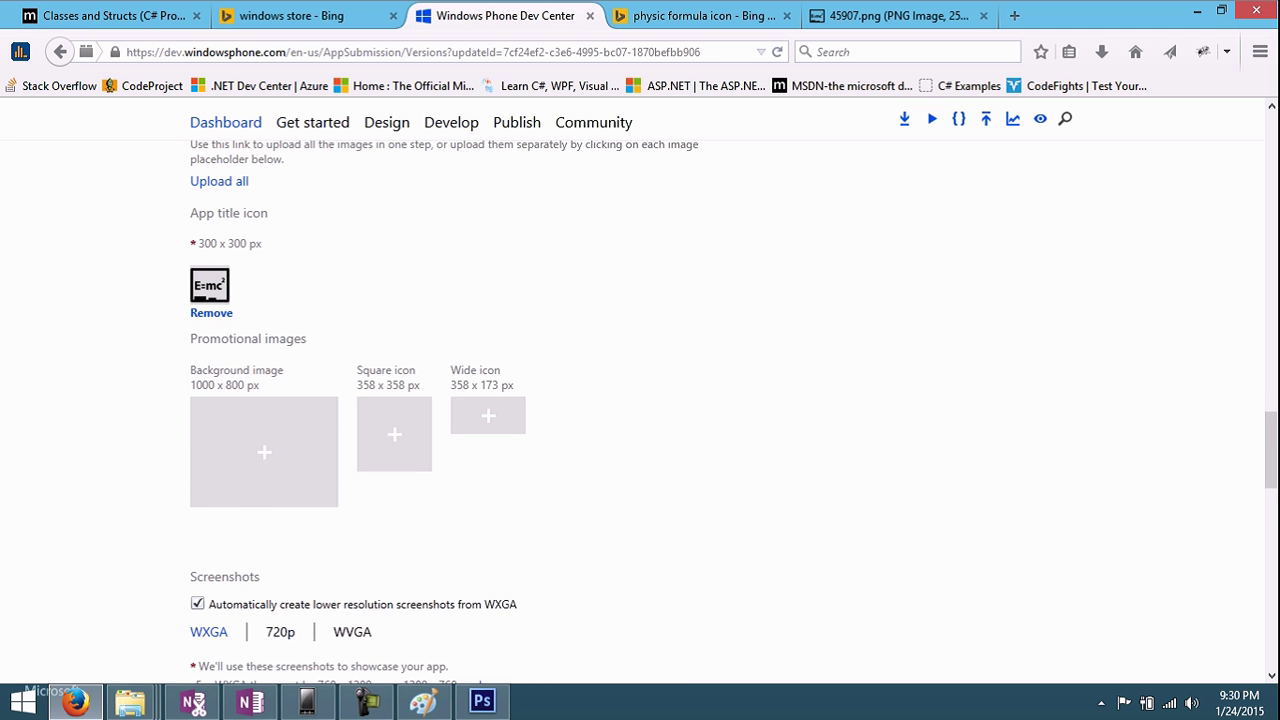
- Open the teal physics-formula picture at full size from the Bing Images results
click(703, 16)
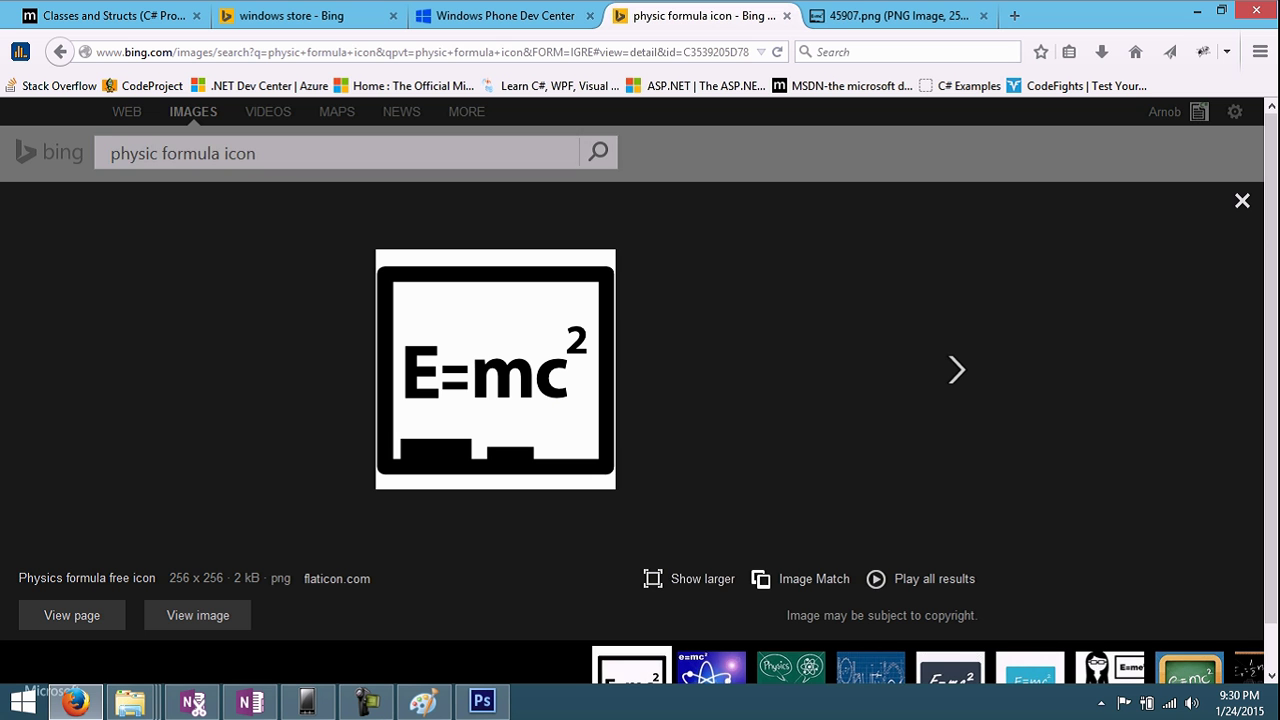
click(1242, 201)
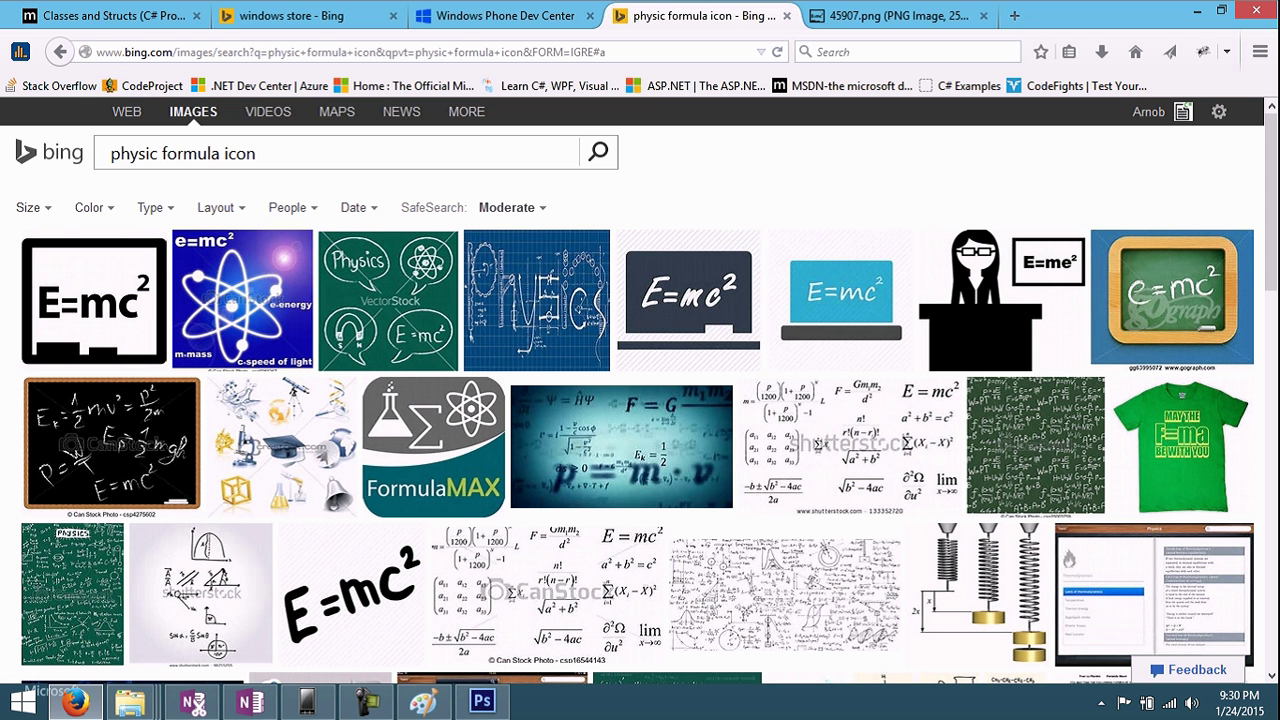
scroll(610, 400, down, 2)
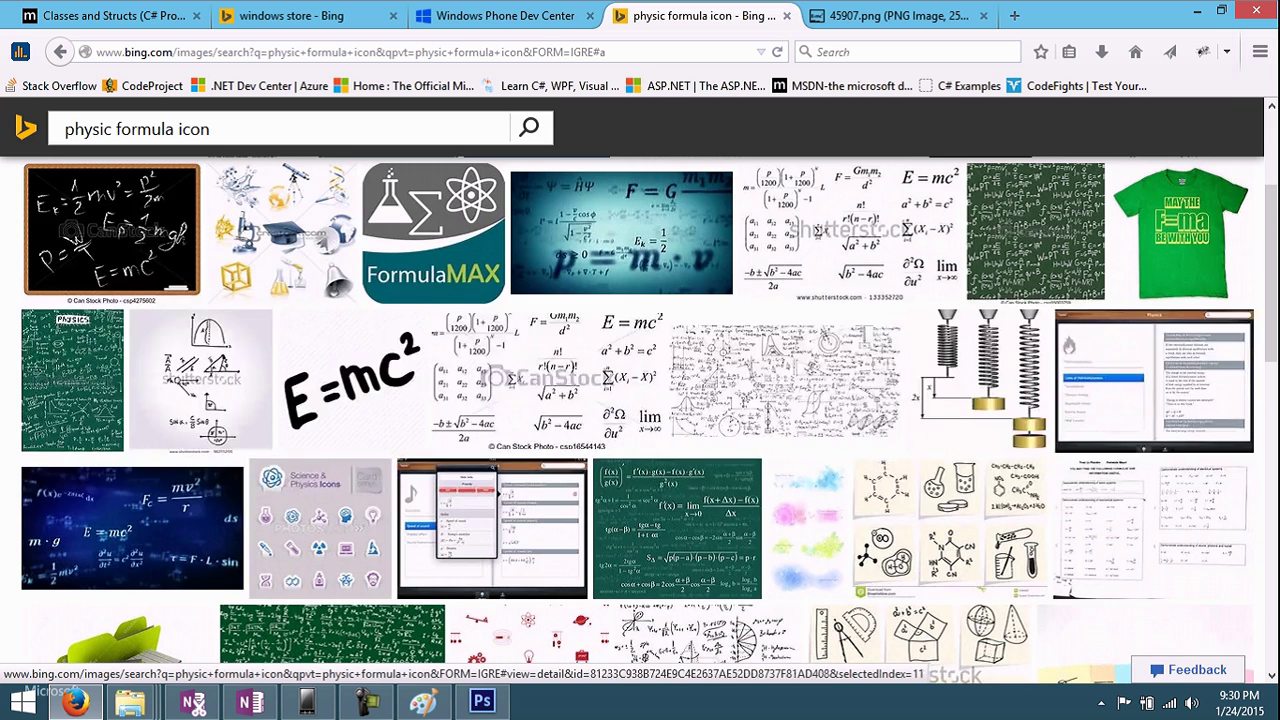
click(622, 235)
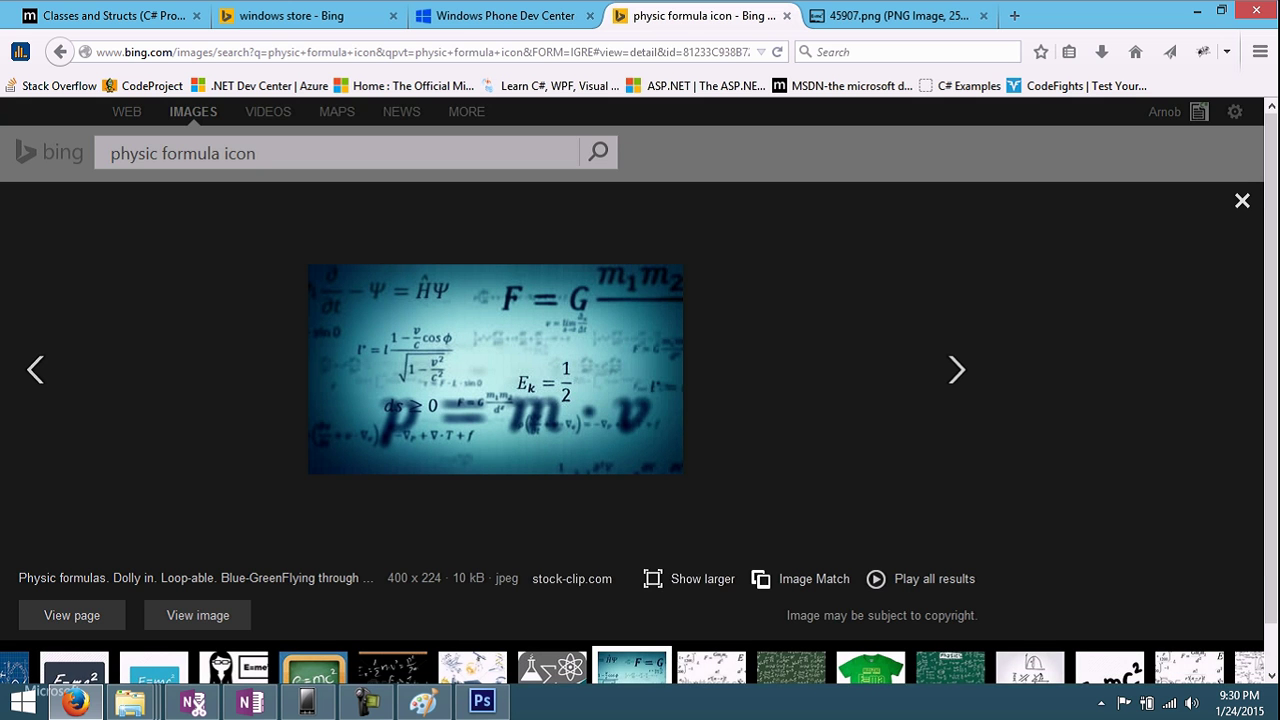
click(197, 615)
- Save the full-size picture to the Desktop as phy.jpg
right_click(565, 435)
key(ctrl+s)
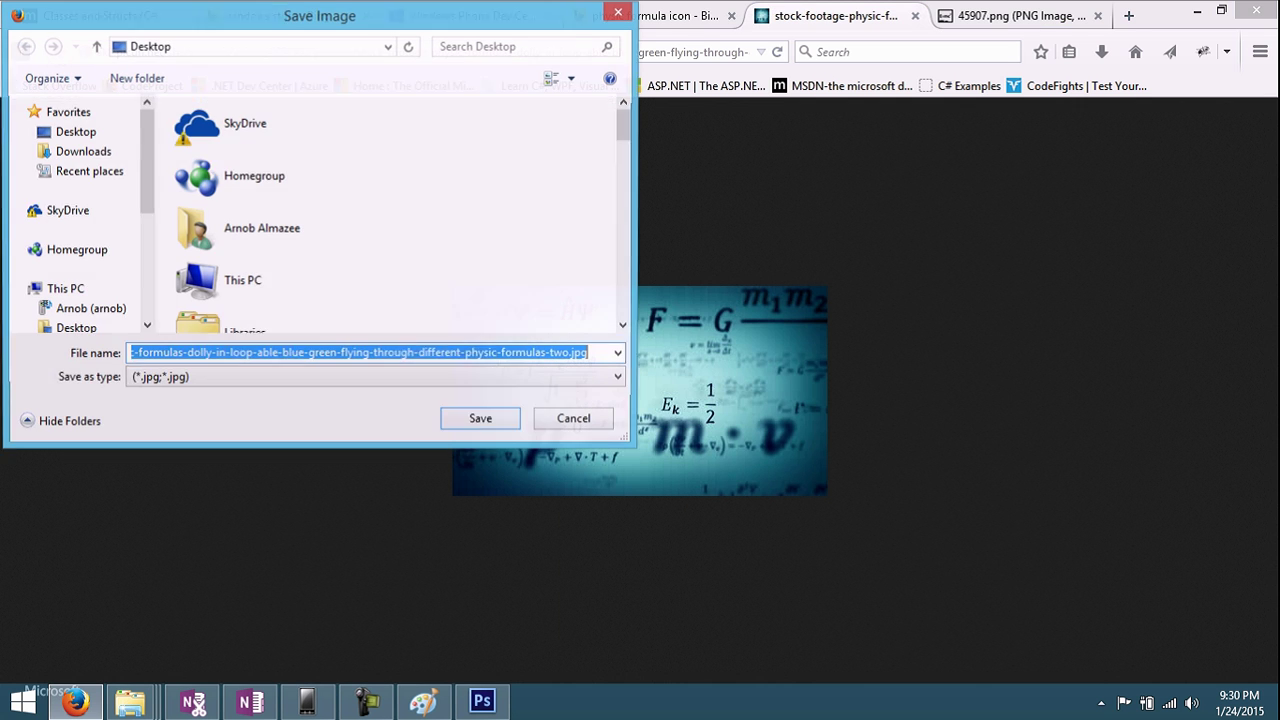
drag(557, 354, 130, 354)
text(phy)
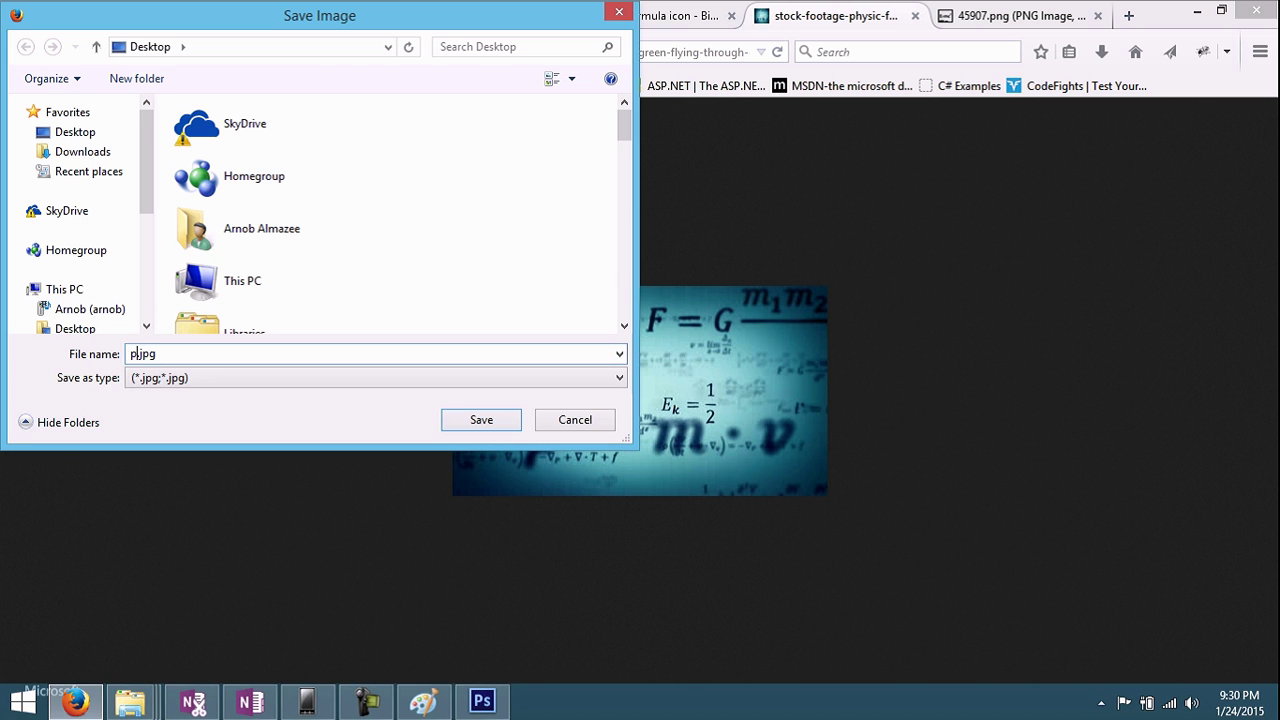
key(Return)
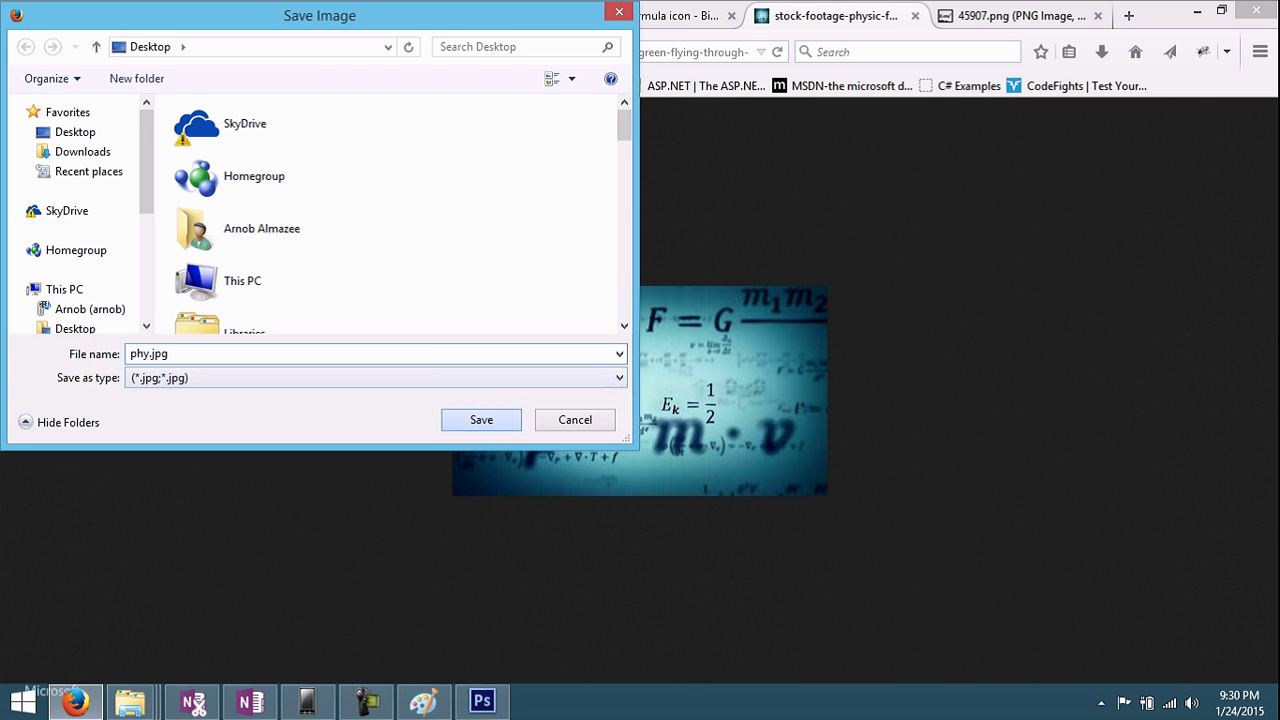
click(483, 701)
click(51, 13)
- Open phy.jpg from the Desktop in Photoshop as a new document
click(60, 48)
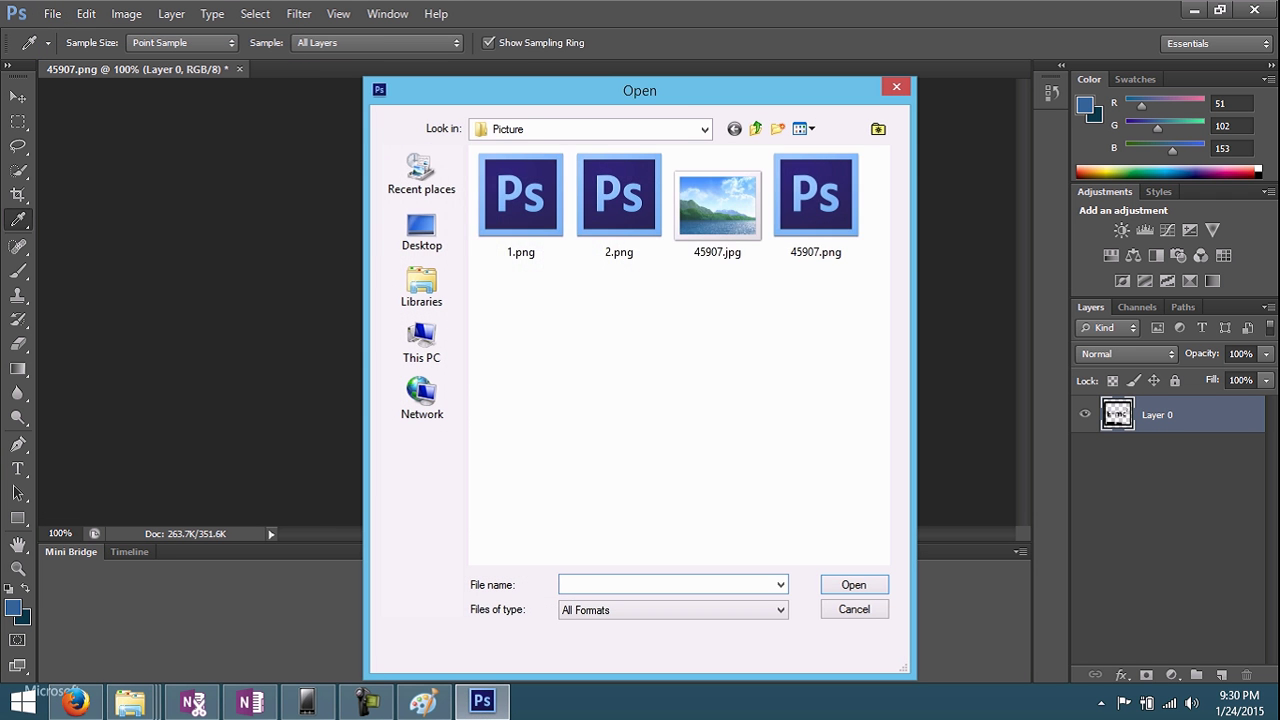
click(422, 230)
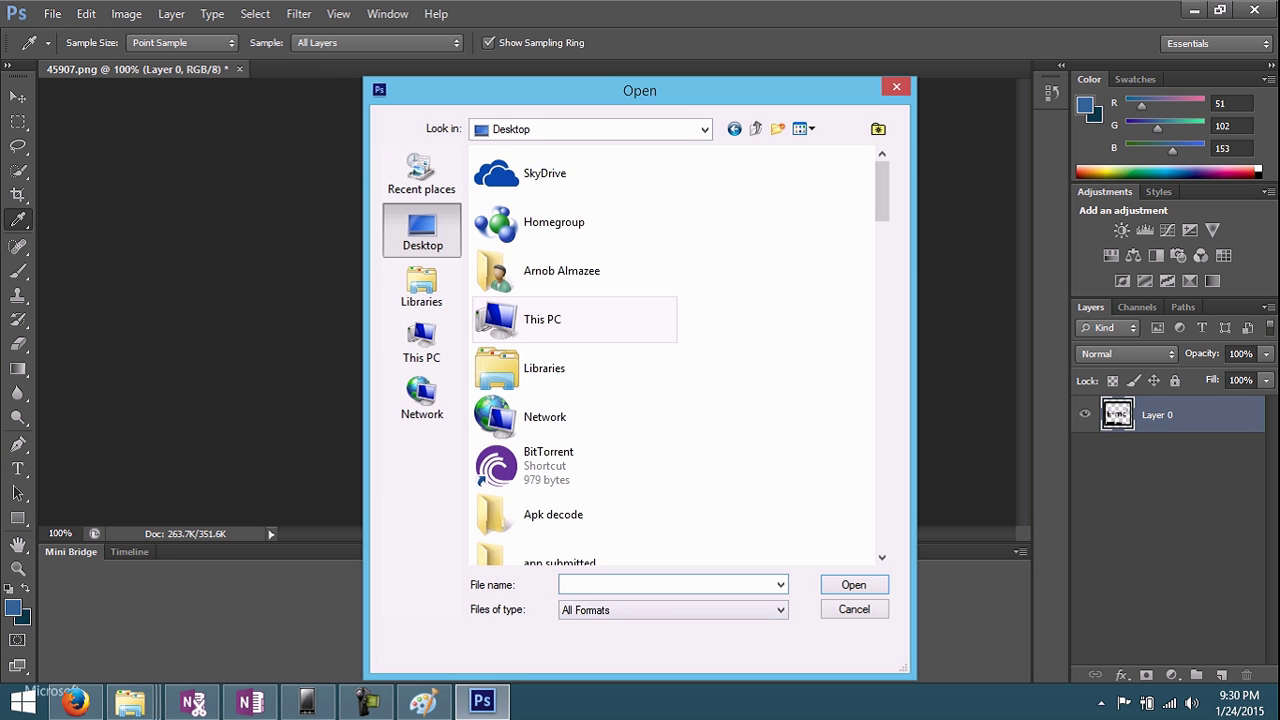
text(phy)
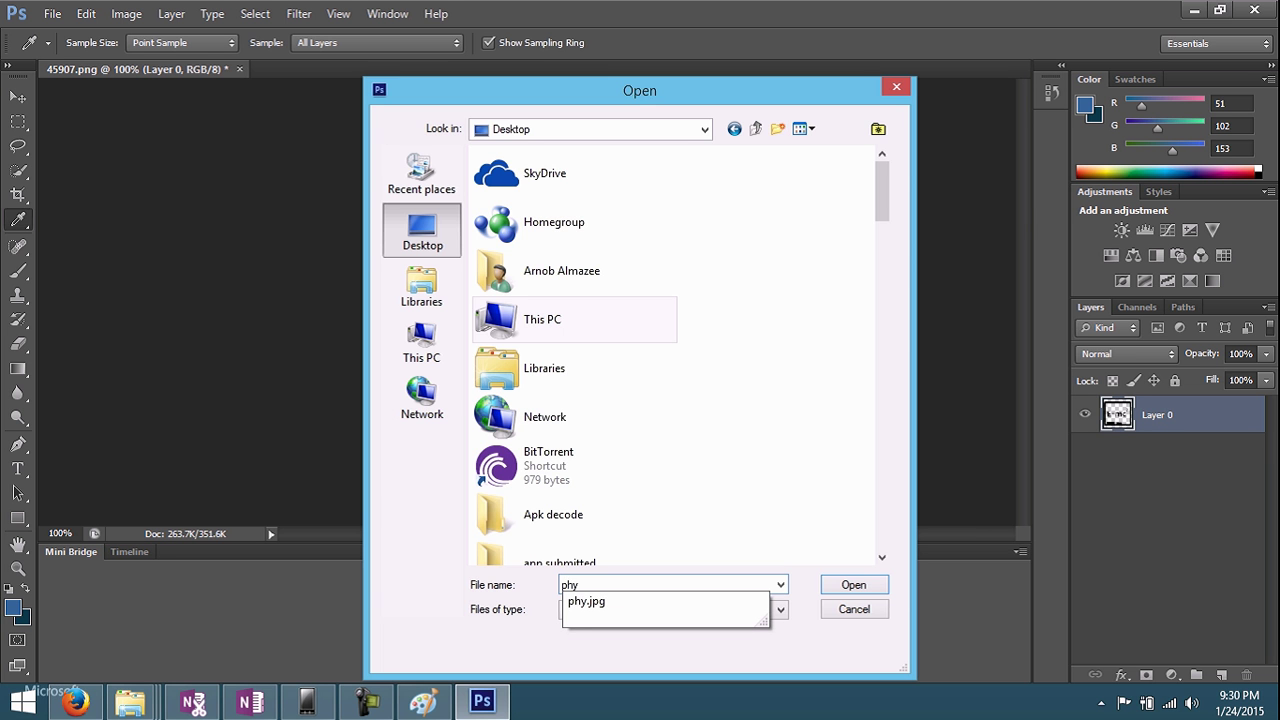
key(Down)
key(Return)
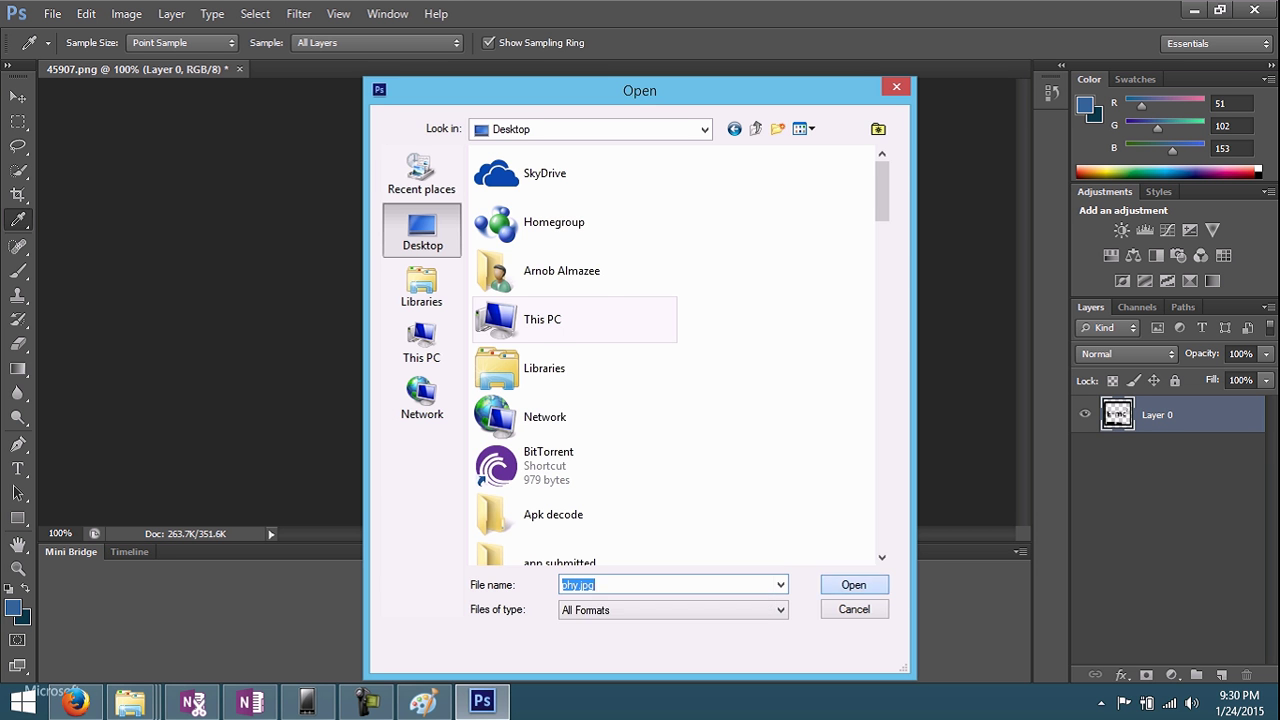
key(Return)
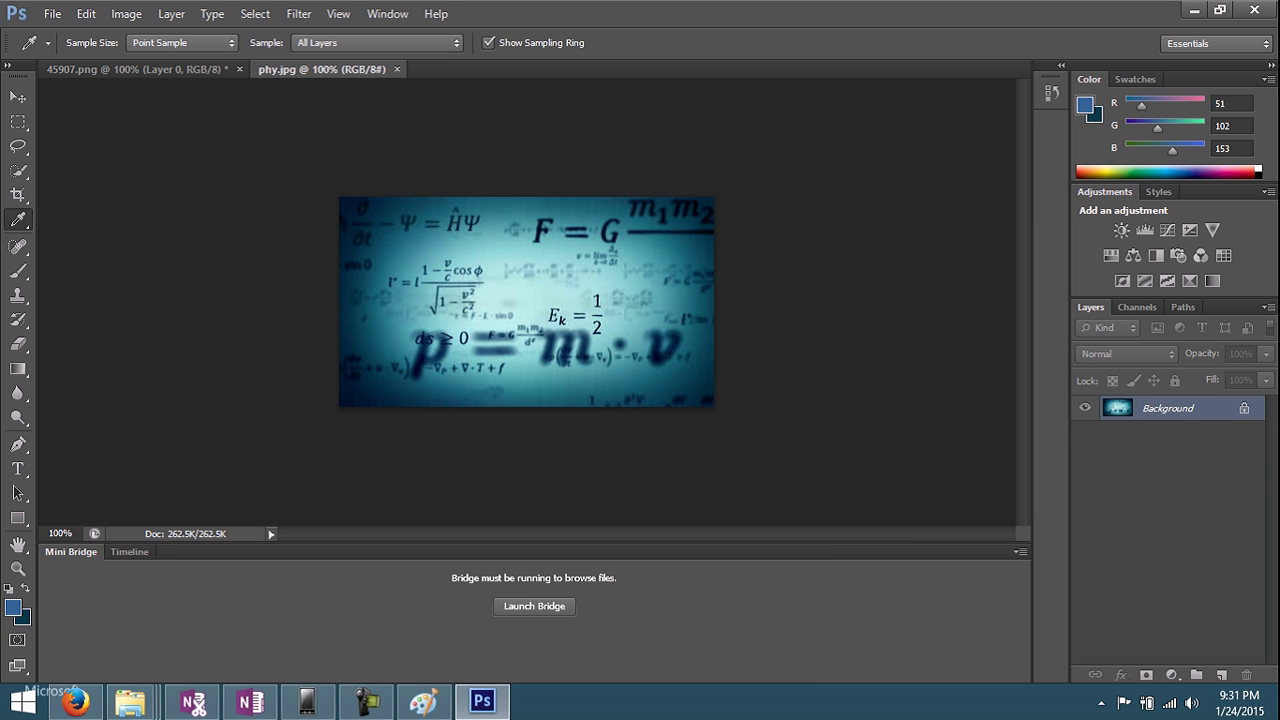
- Check the Windows Phone Dev Center submission tab in Firefox
click(76, 702)
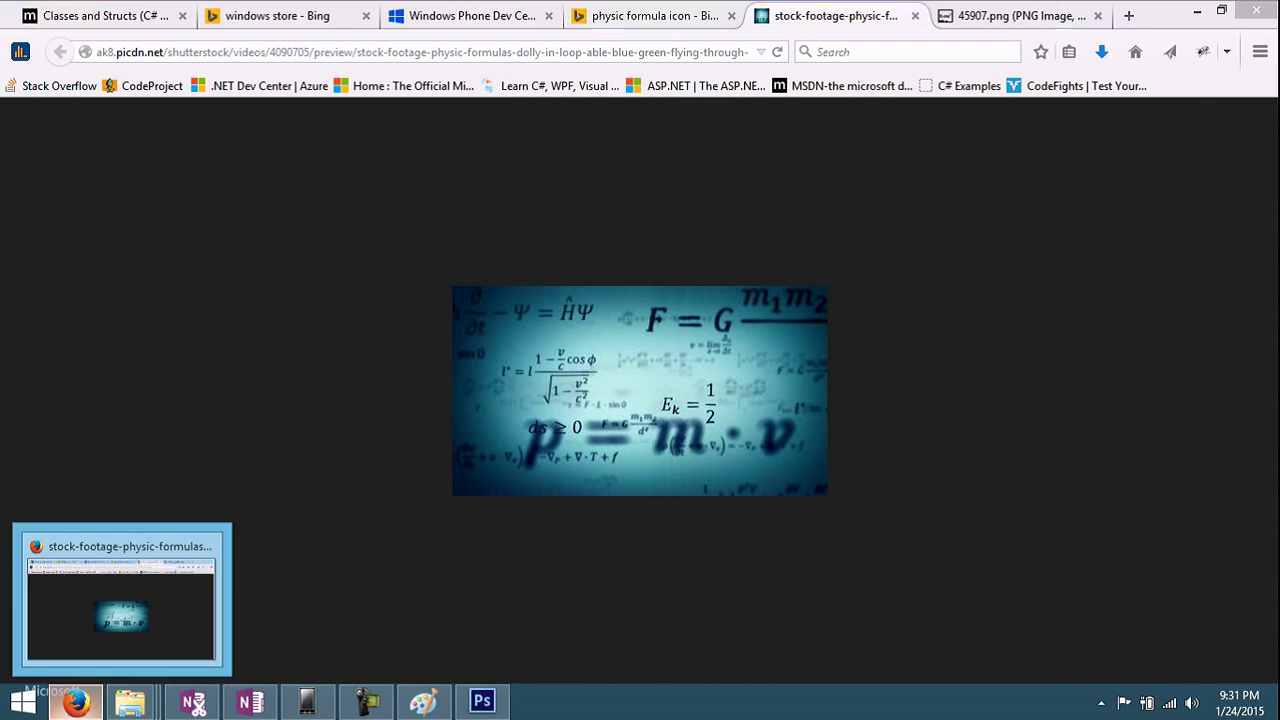
click(76, 702)
click(76, 702)
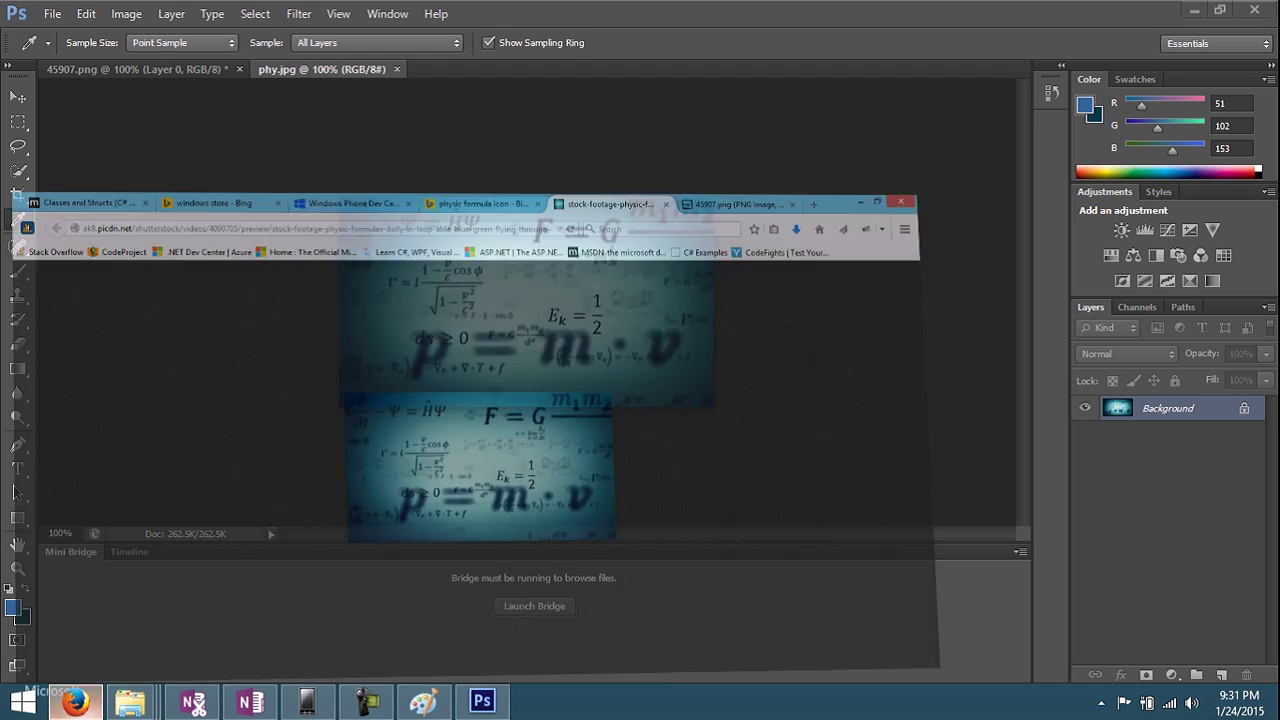
click(280, 16)
click(468, 16)
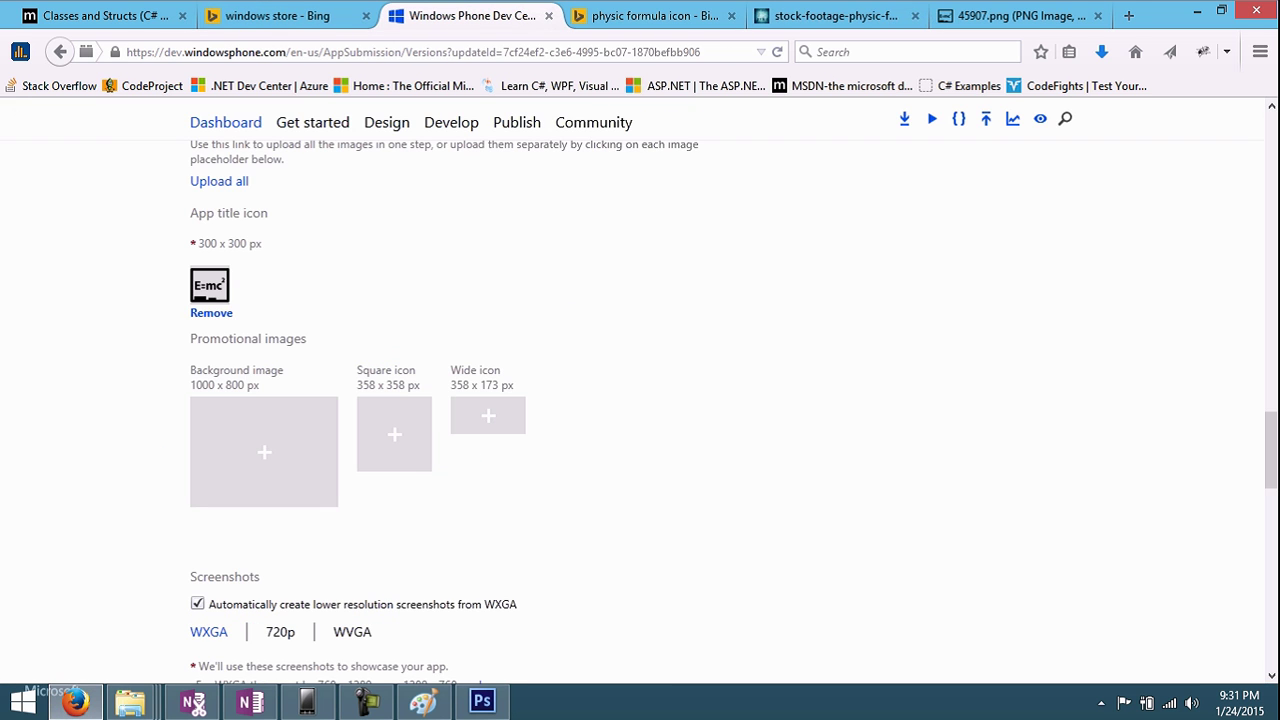
mouse_move(482, 702)
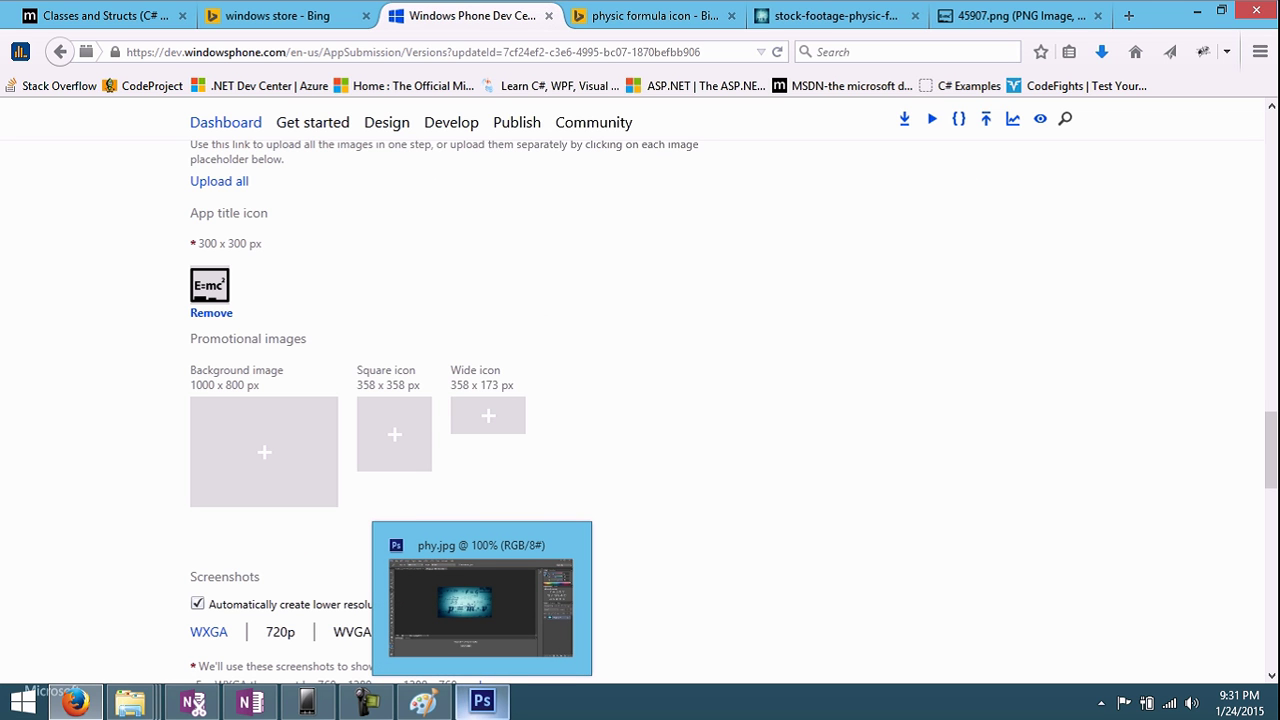
- Set phy.jpg's image size to 1000 × 800 pixels and zoom out to view it
click(482, 702)
click(126, 13)
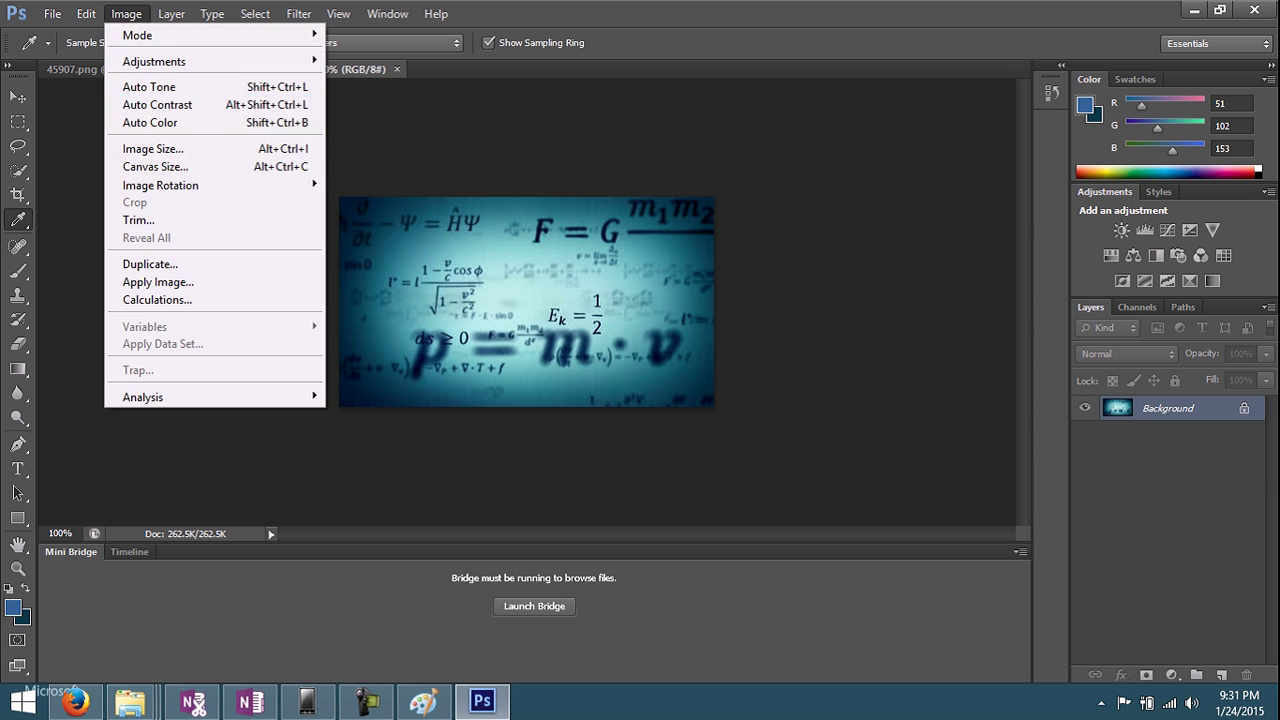
click(152, 148)
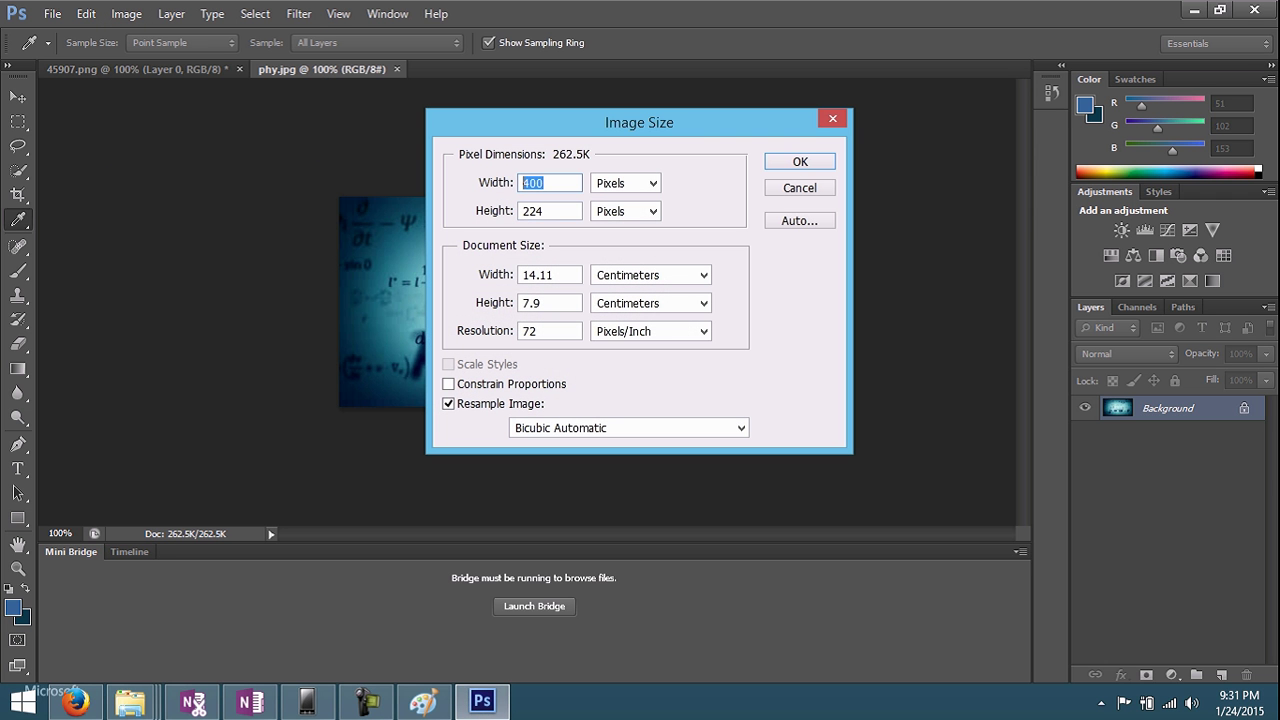
text(1000)
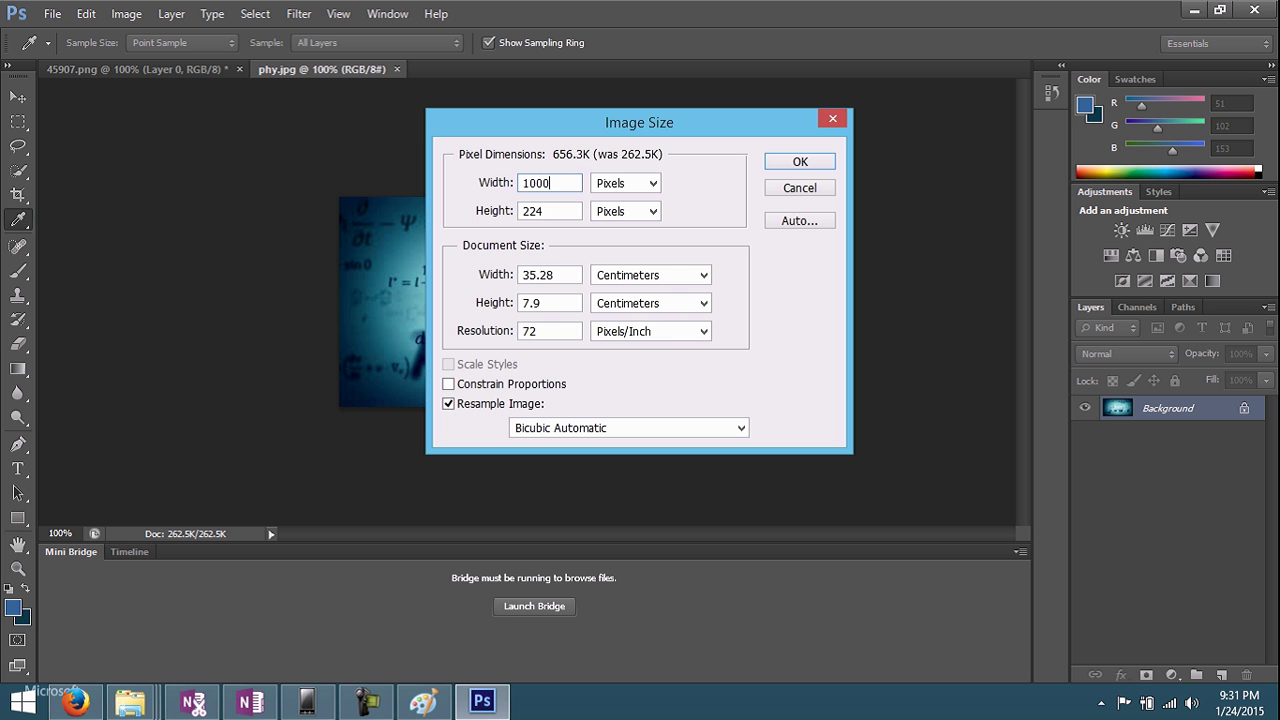
key(Tab)
key(Tab)
text(800)
key(Return)
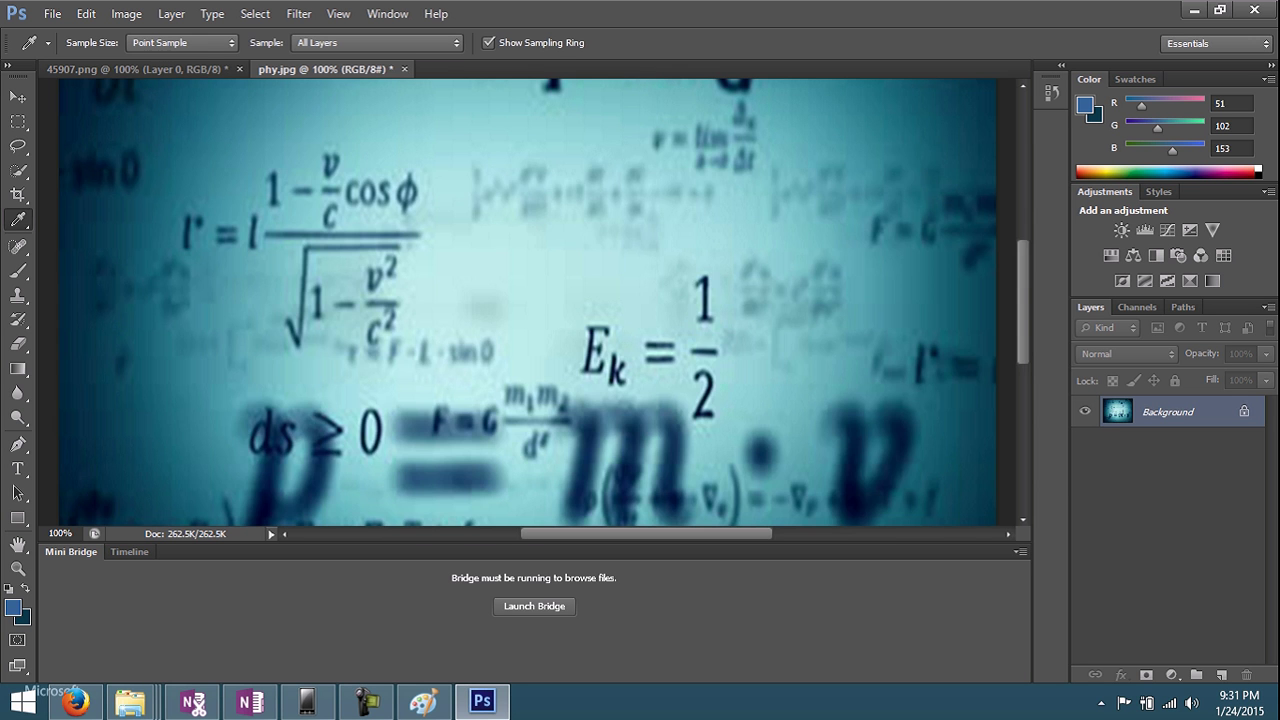
key(ctrl+minus)
key(ctrl+minus)
key(ctrl+minus)
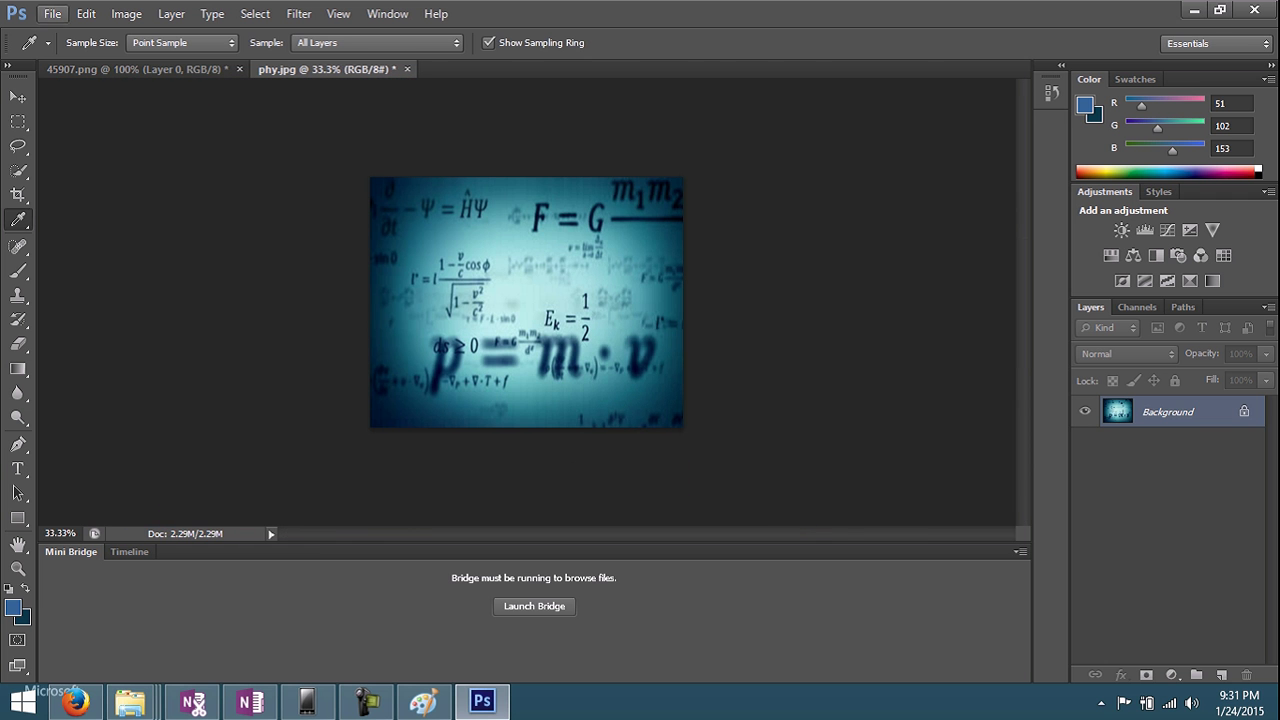
click(52, 13)
- Browse Save As to Music > Physic Formula > Picture, after a detour through Image Quiz
click(78, 238)
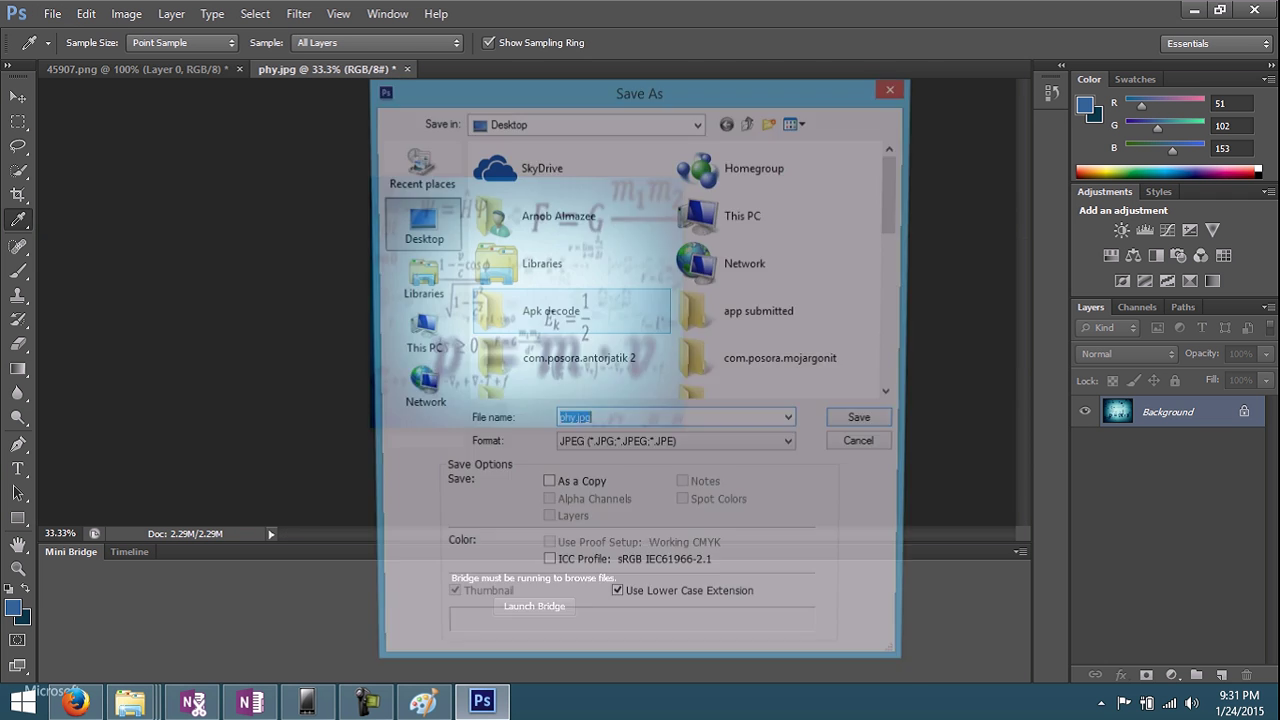
click(416, 281)
double_click(742, 167)
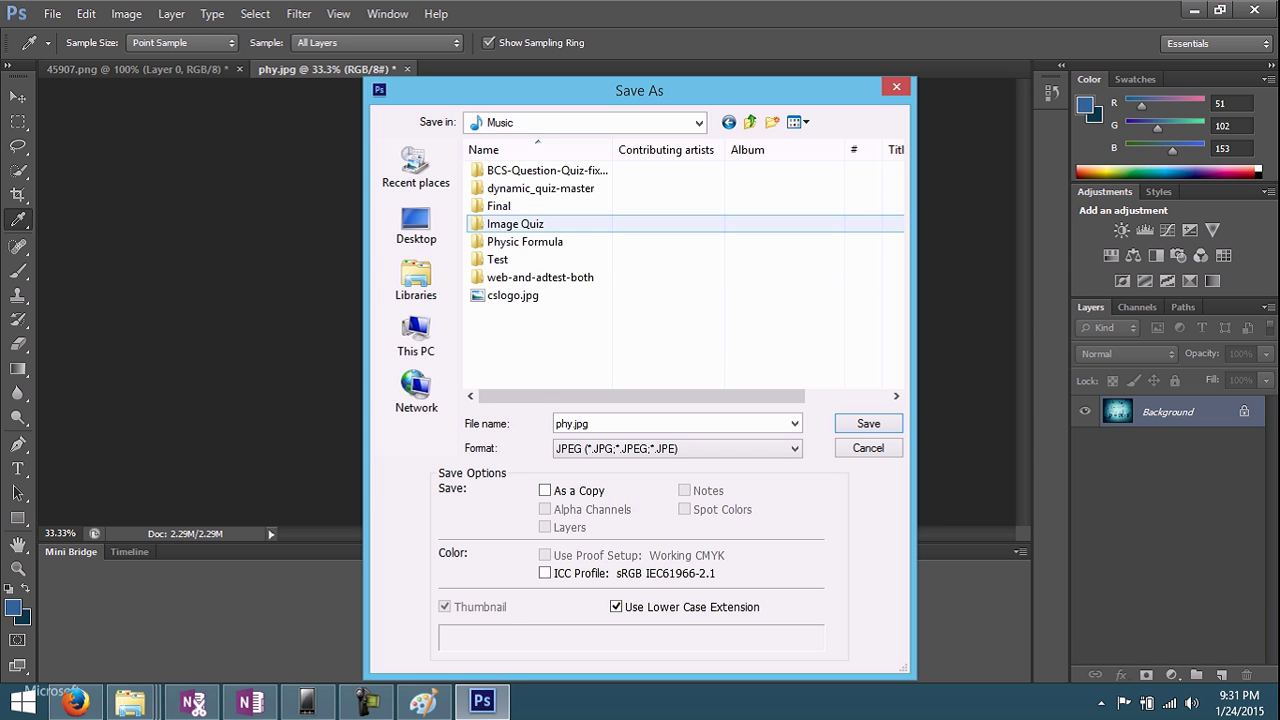
double_click(515, 224)
click(728, 122)
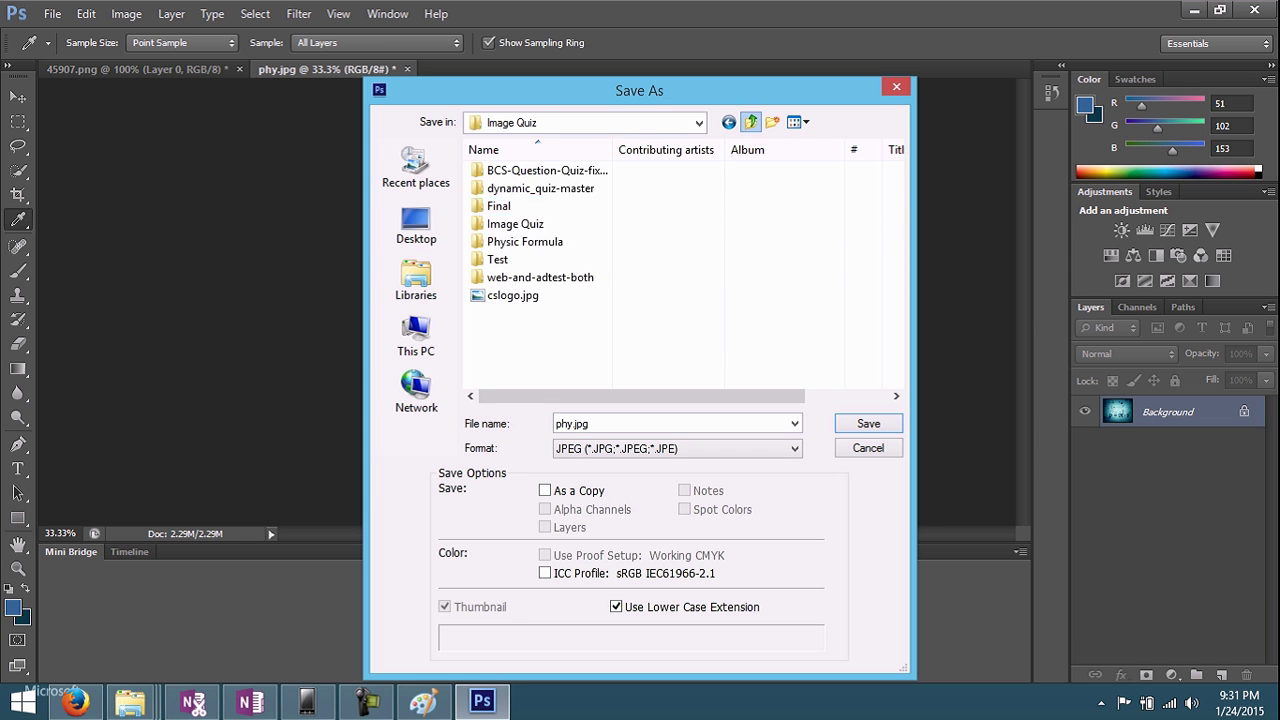
double_click(520, 242)
double_click(505, 188)
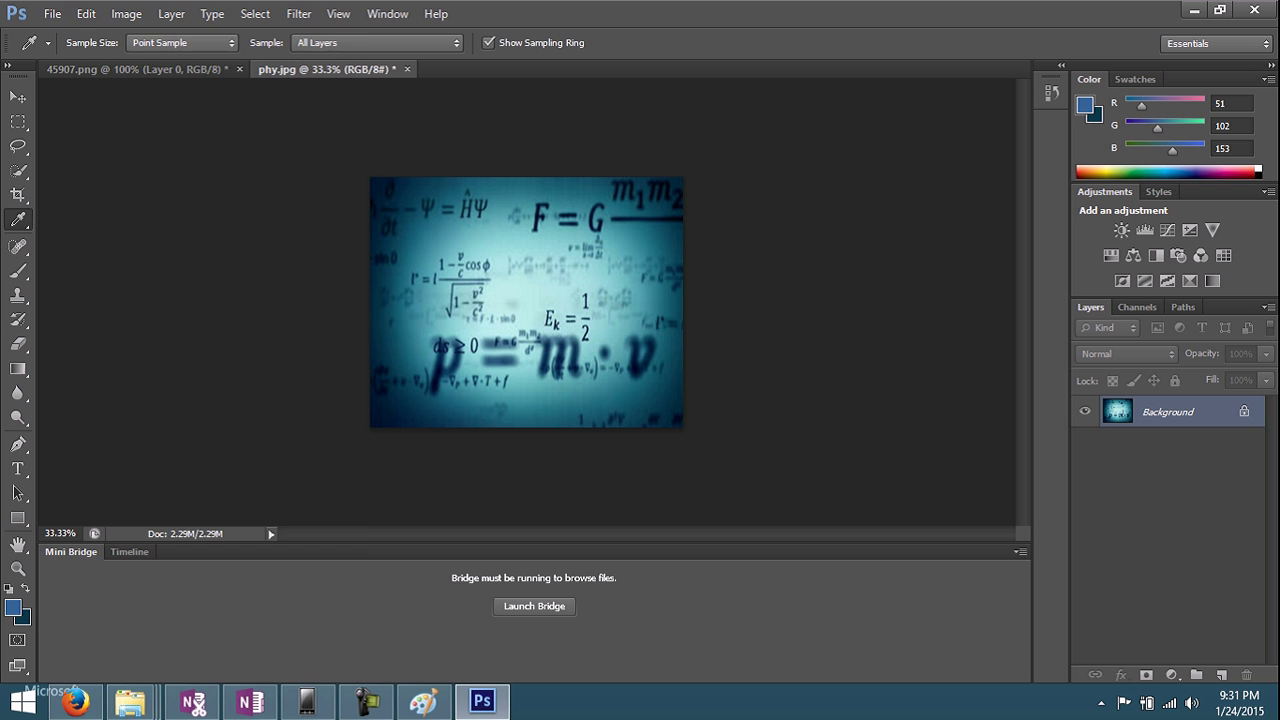
click(86, 13)
click(86, 13)
- Save the image as phy.png in PNG format in the Picture folder with default PNG options
click(52, 13)
click(78, 238)
click(416, 280)
double_click(742, 166)
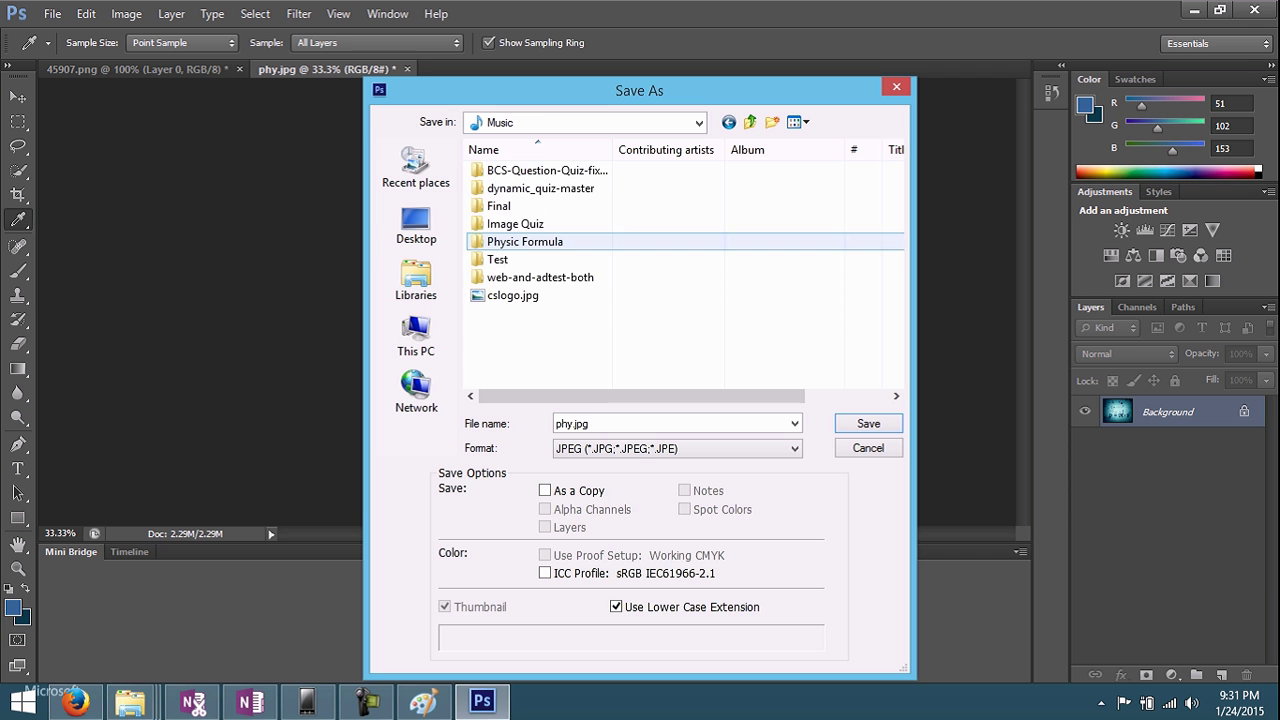
double_click(525, 241)
double_click(505, 188)
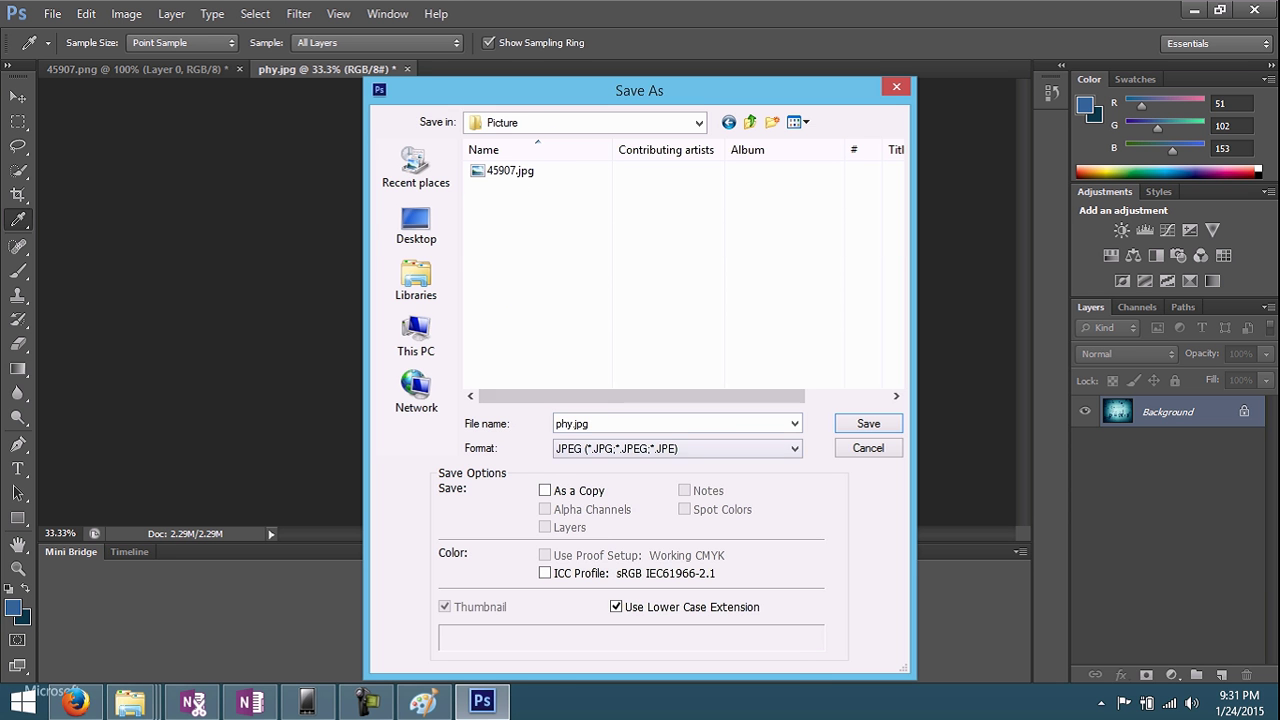
click(676, 448)
click(597, 660)
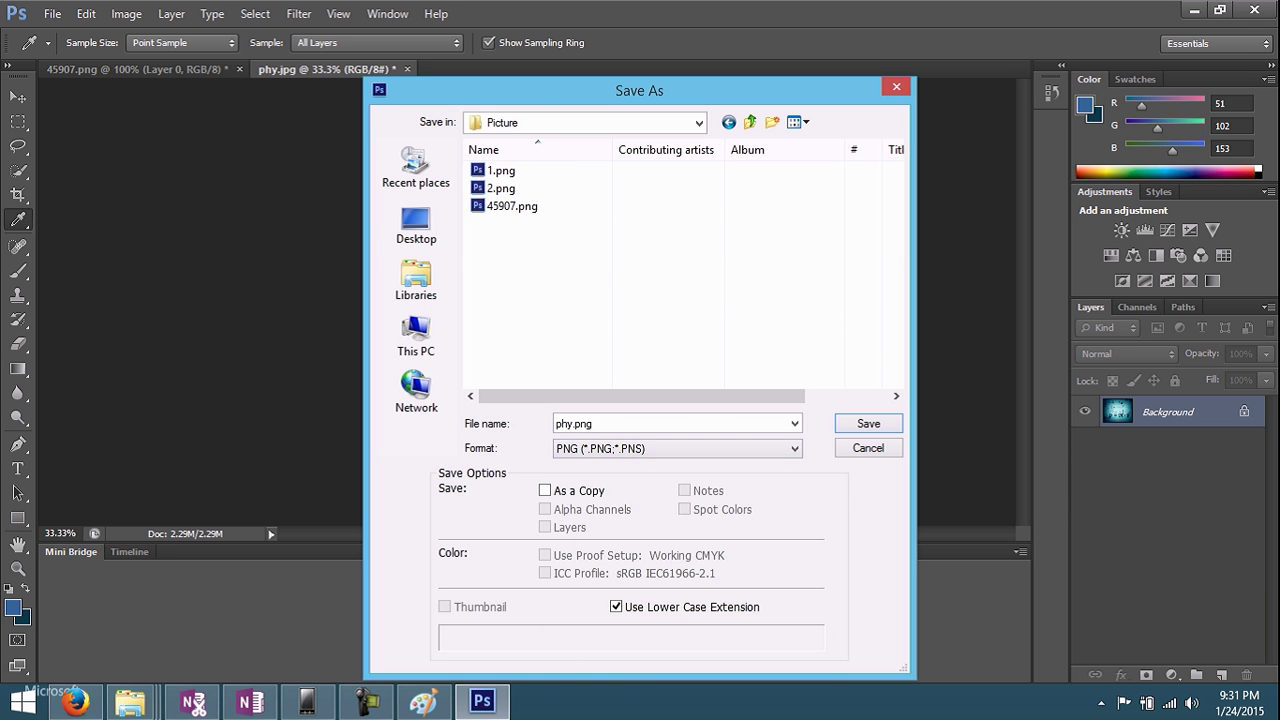
click(868, 423)
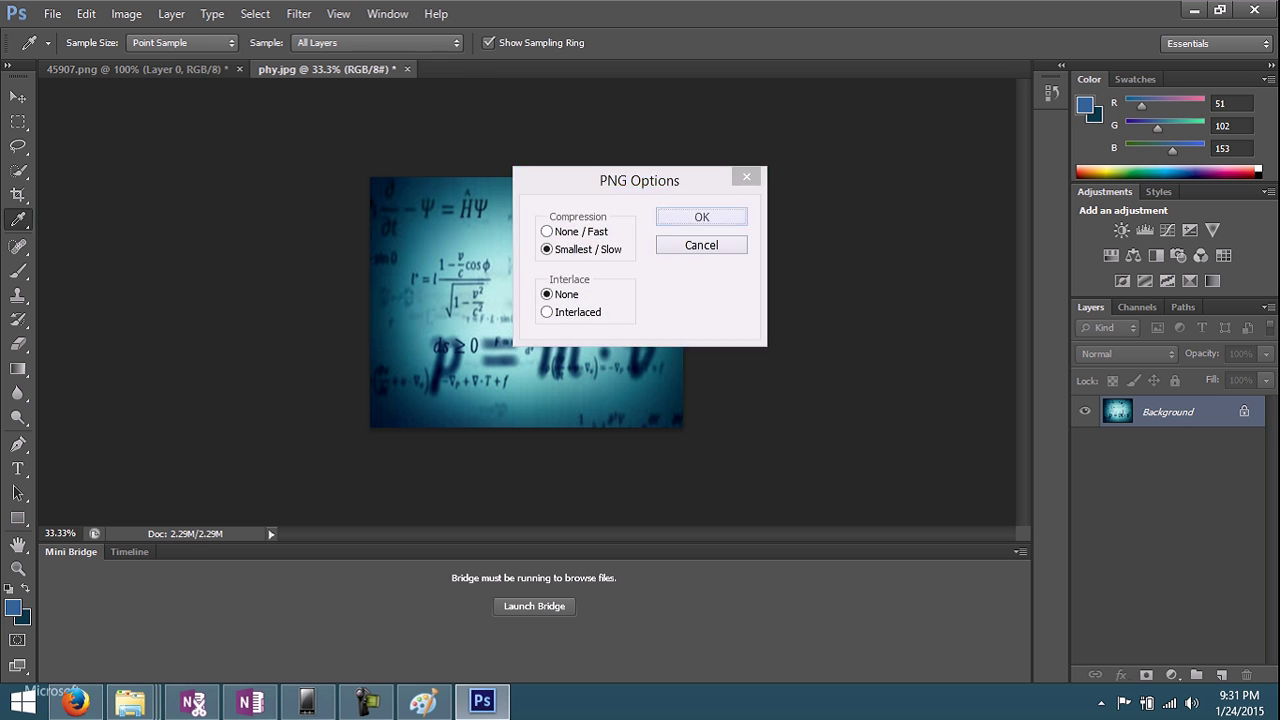
key(Return)
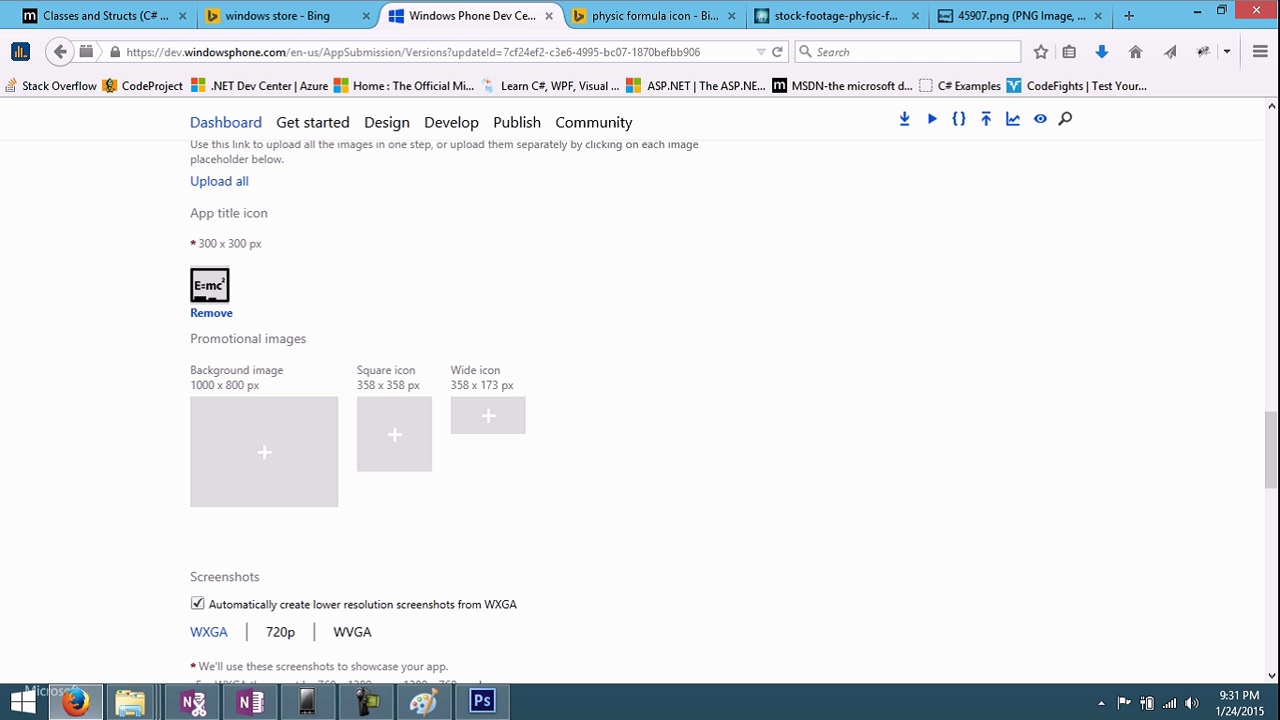
- Upload phy.png as the 1000 × 800 background image and wait for the page to save it
double_click(977, 240)
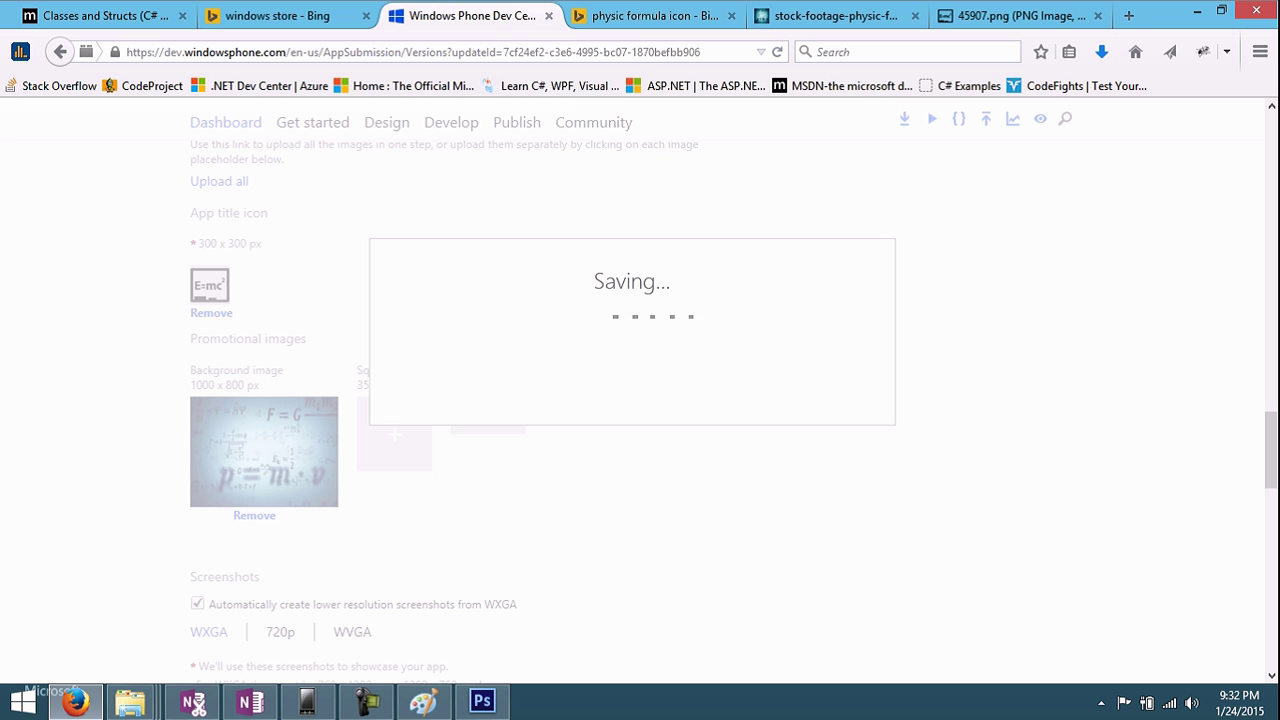
mouse_move(130, 702)
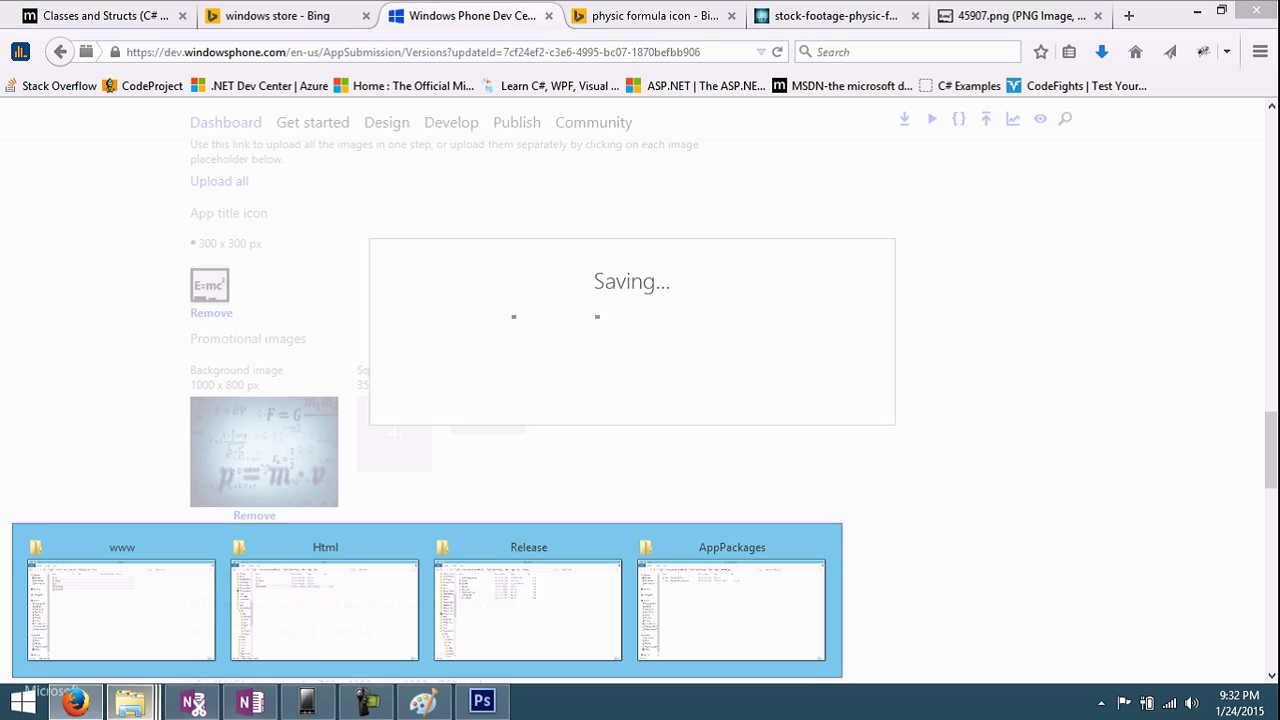
scroll(640, 400, down, 5)
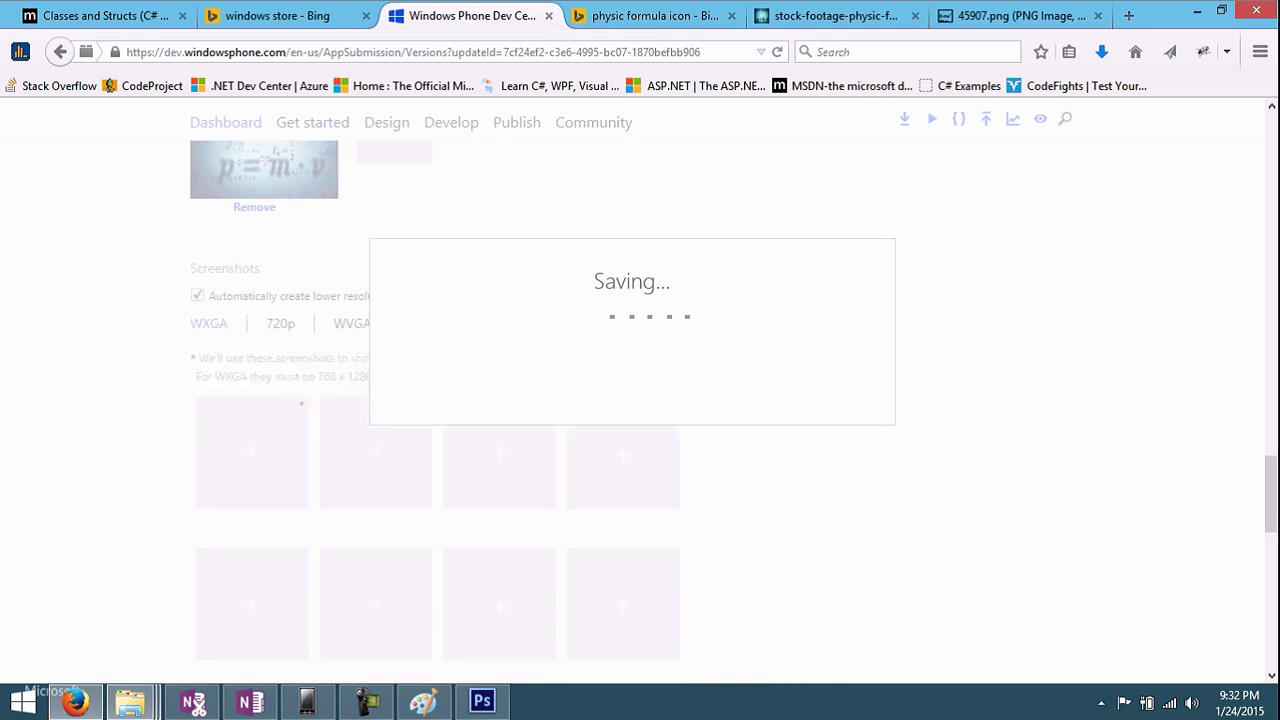
scroll(640, 400, up, 1)
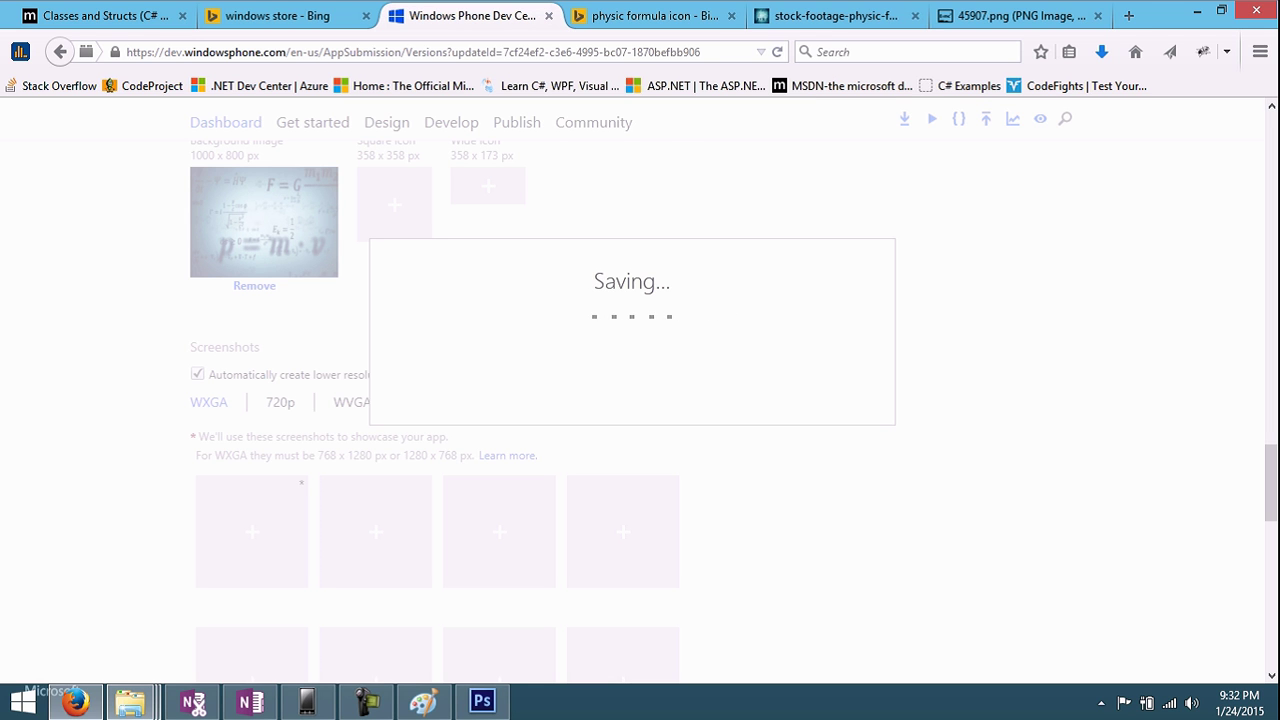
click(482, 702)
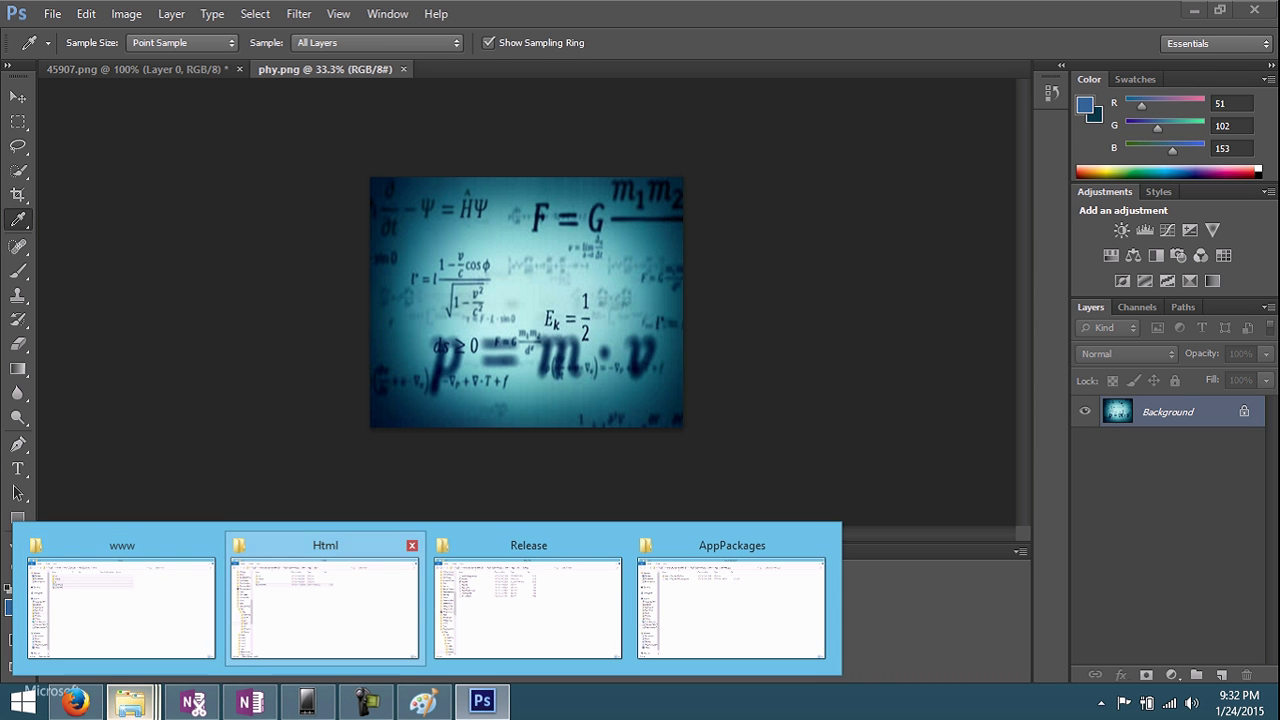
- Go to Music > Physic Formula > Picture in File Explorer and drag 1.png and 2.png into Photoshop
mouse_move(121, 605)
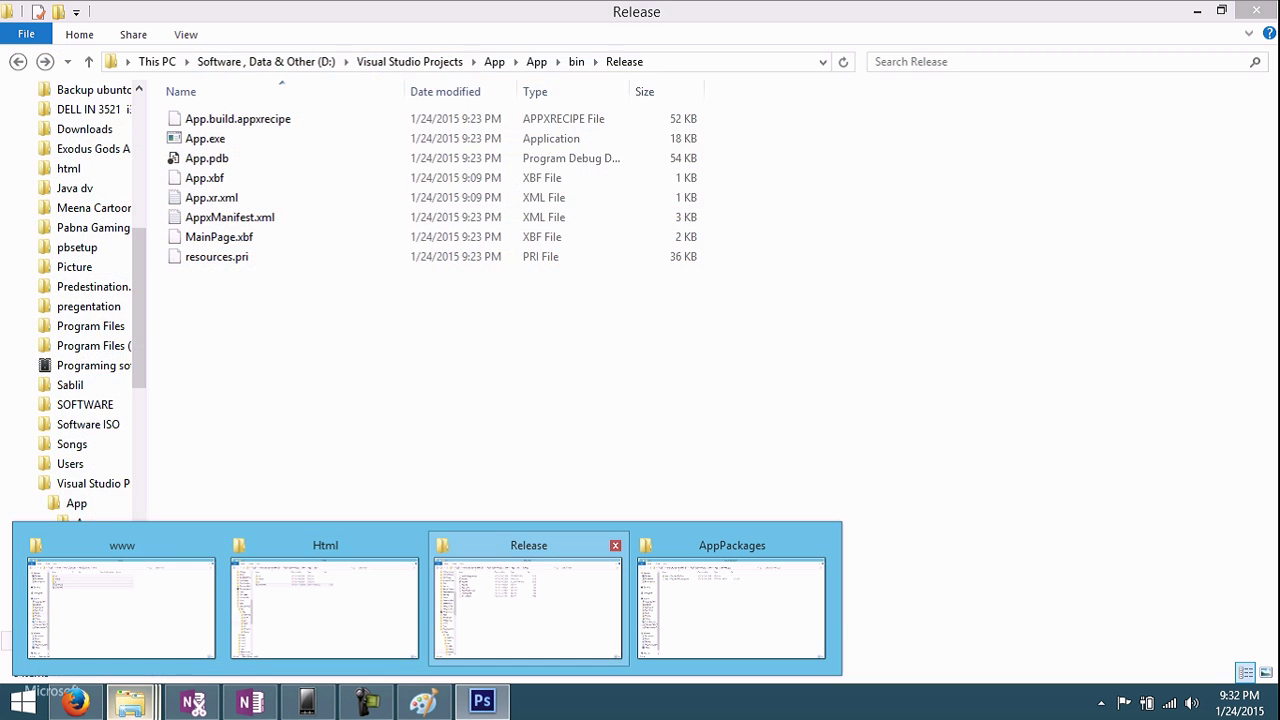
click(528, 605)
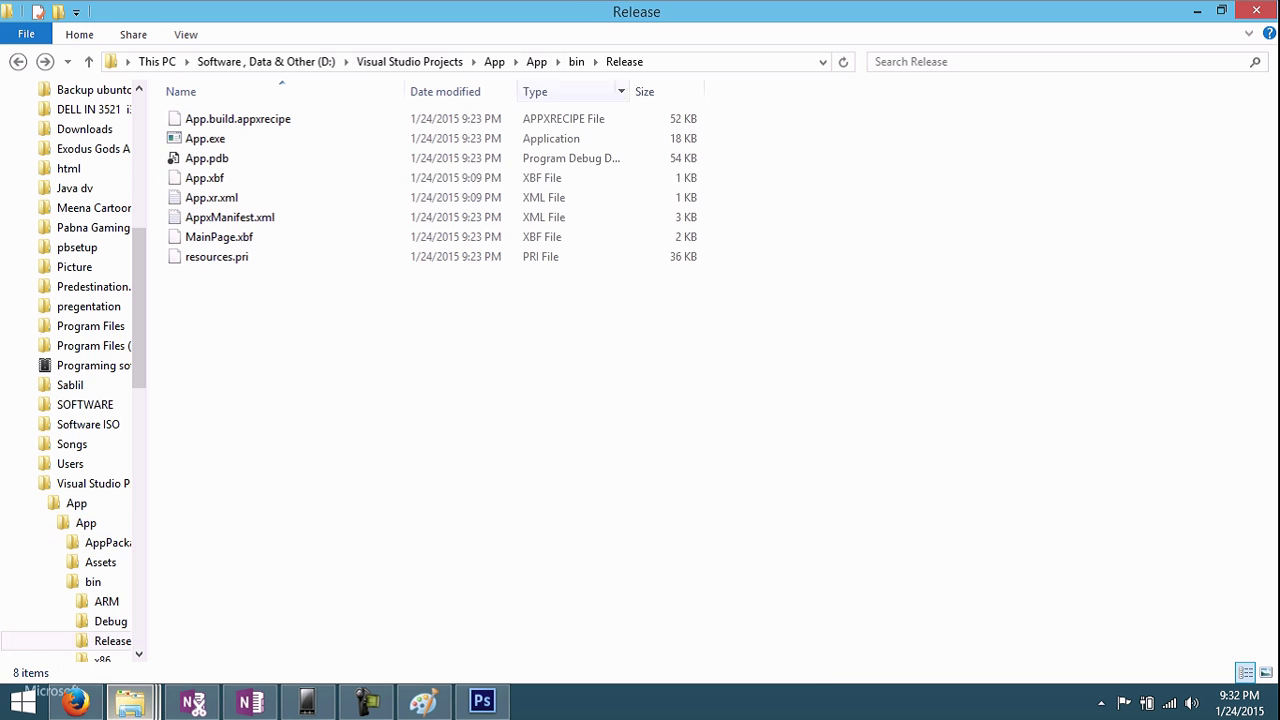
click(410, 61)
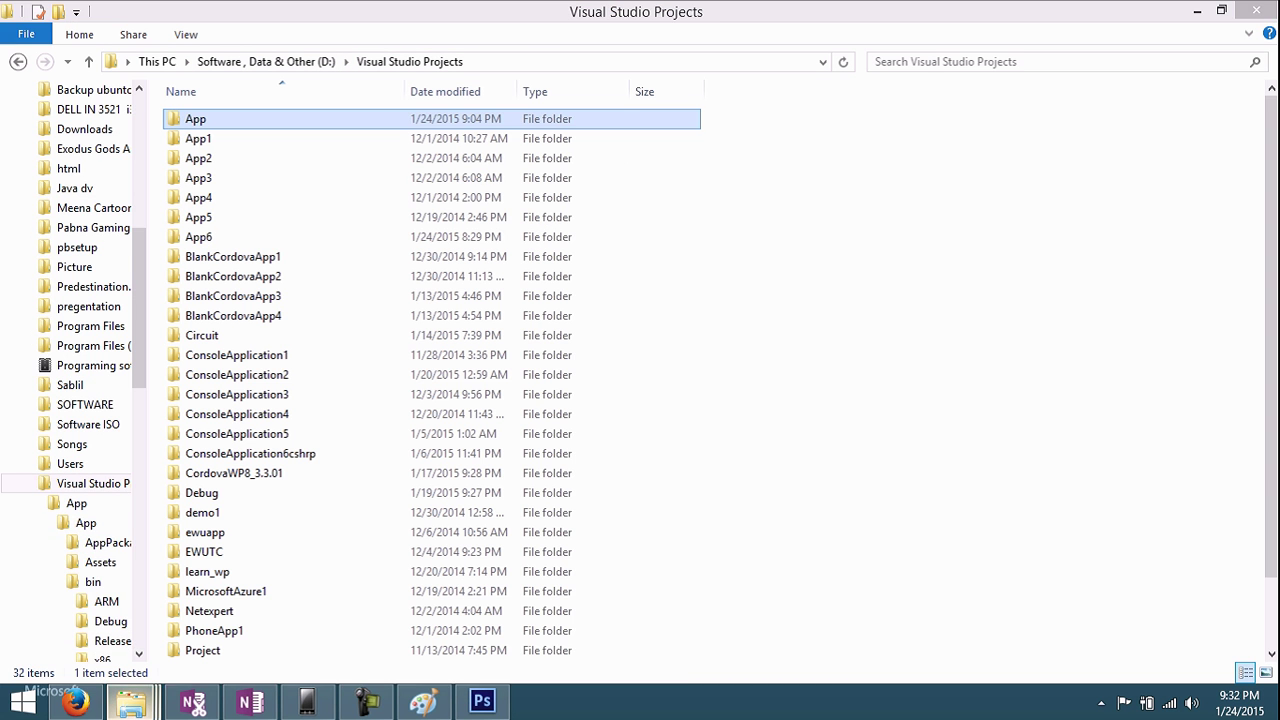
mouse_move(130, 702)
click(1137, 609)
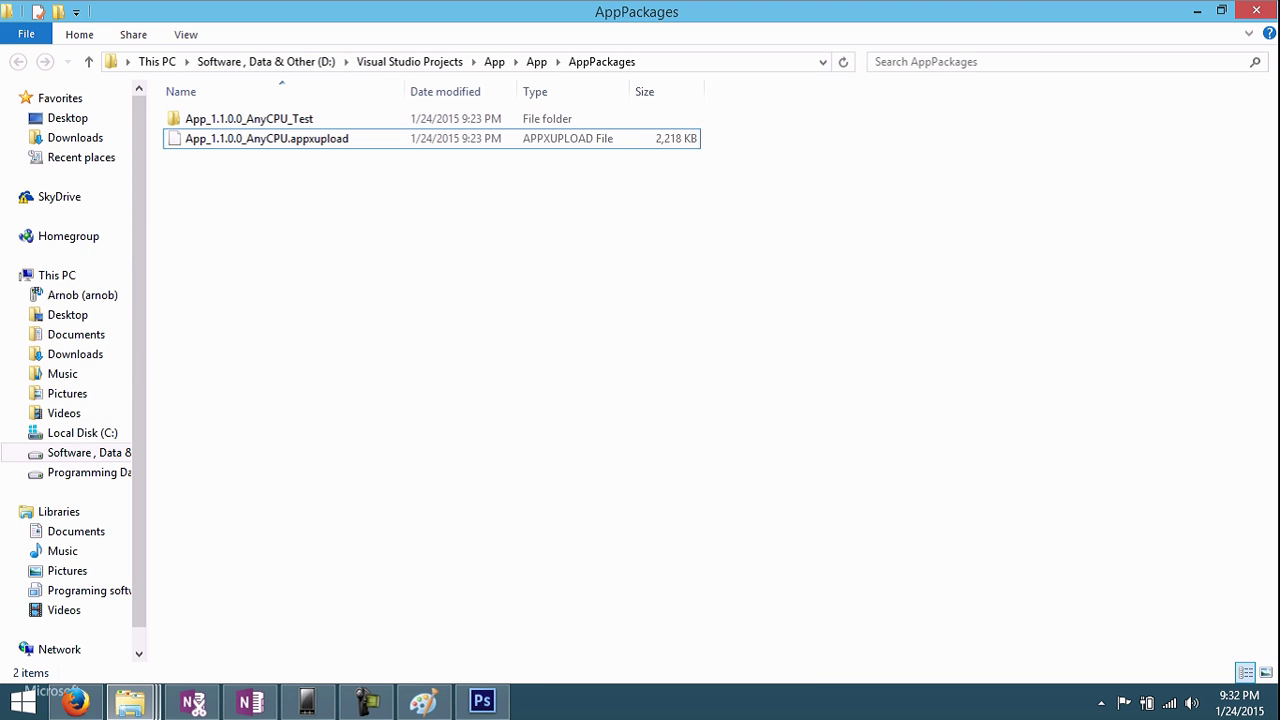
click(62, 373)
double_click(616, 140)
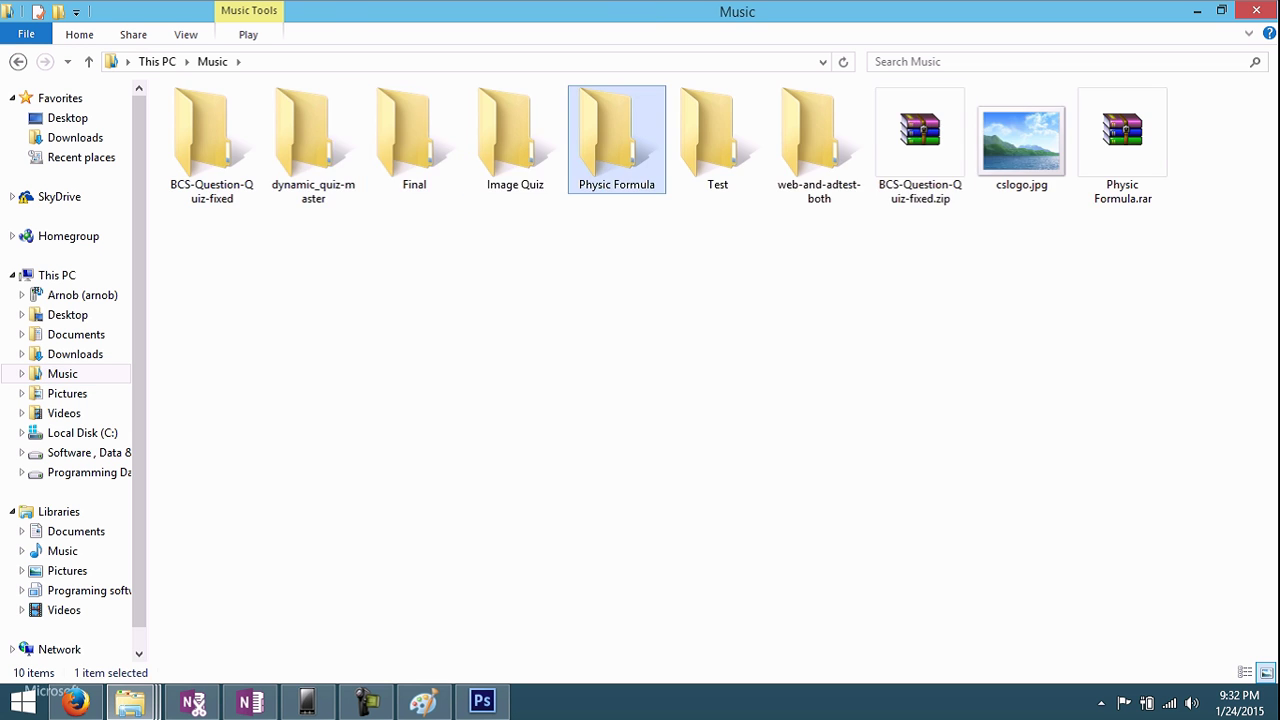
key(Return)
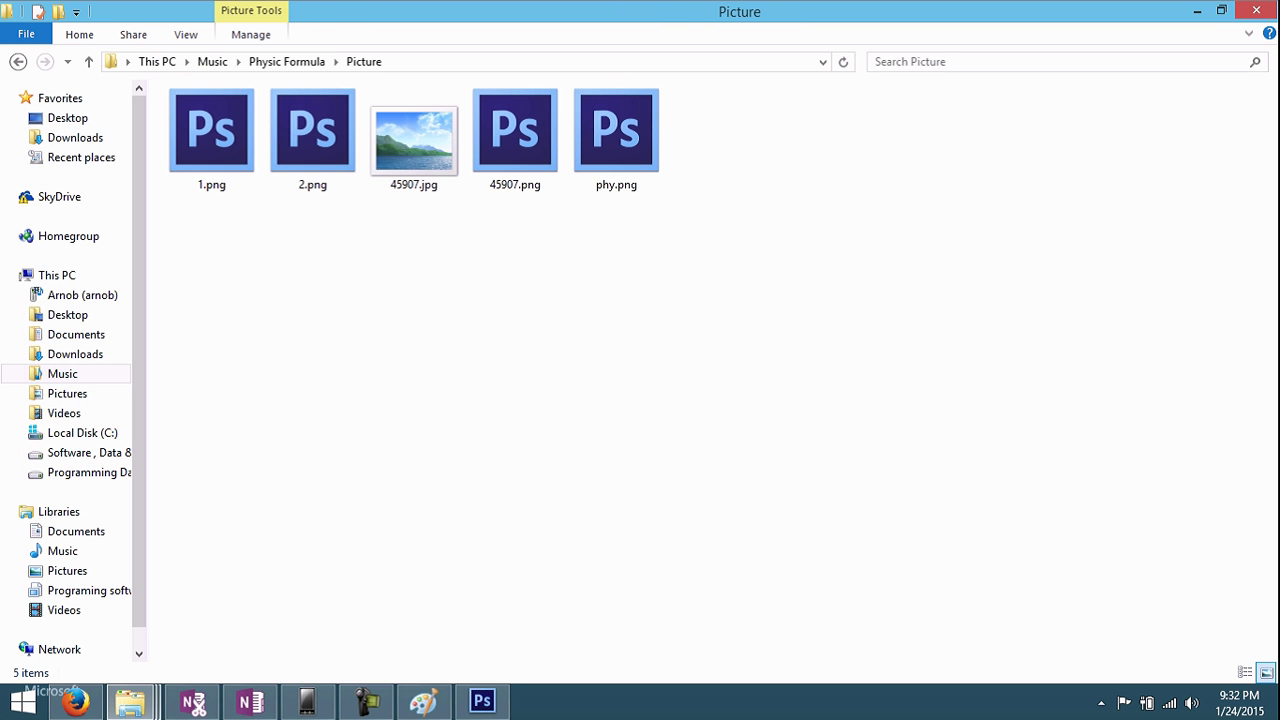
drag(311, 238, 527, 300)
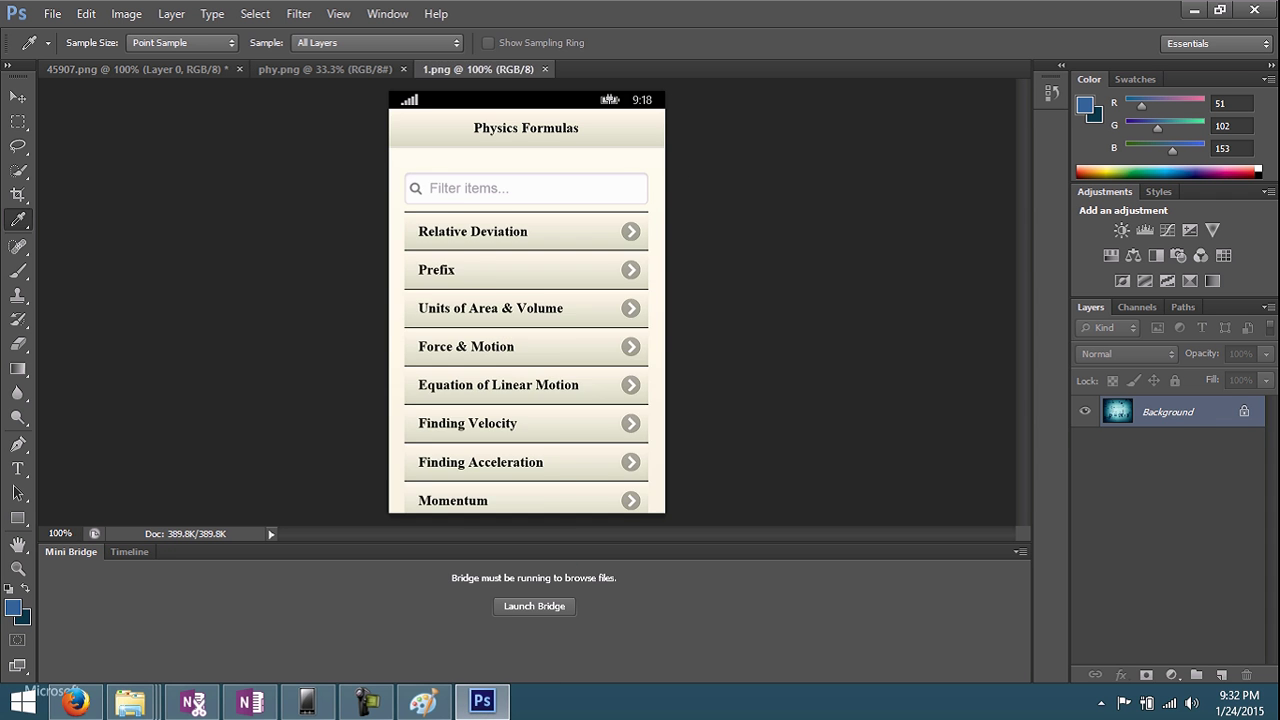
- Switch to the 1.png document and start Save As, then cancel it
click(478, 69)
click(52, 13)
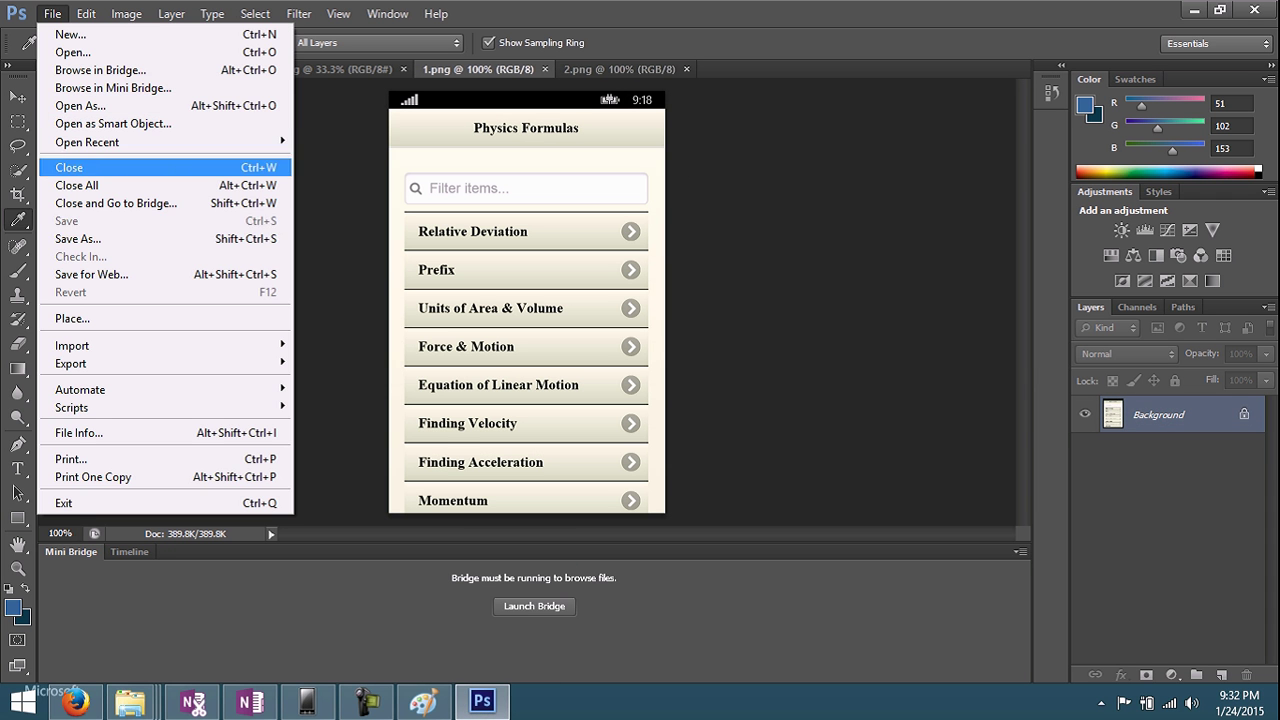
click(78, 239)
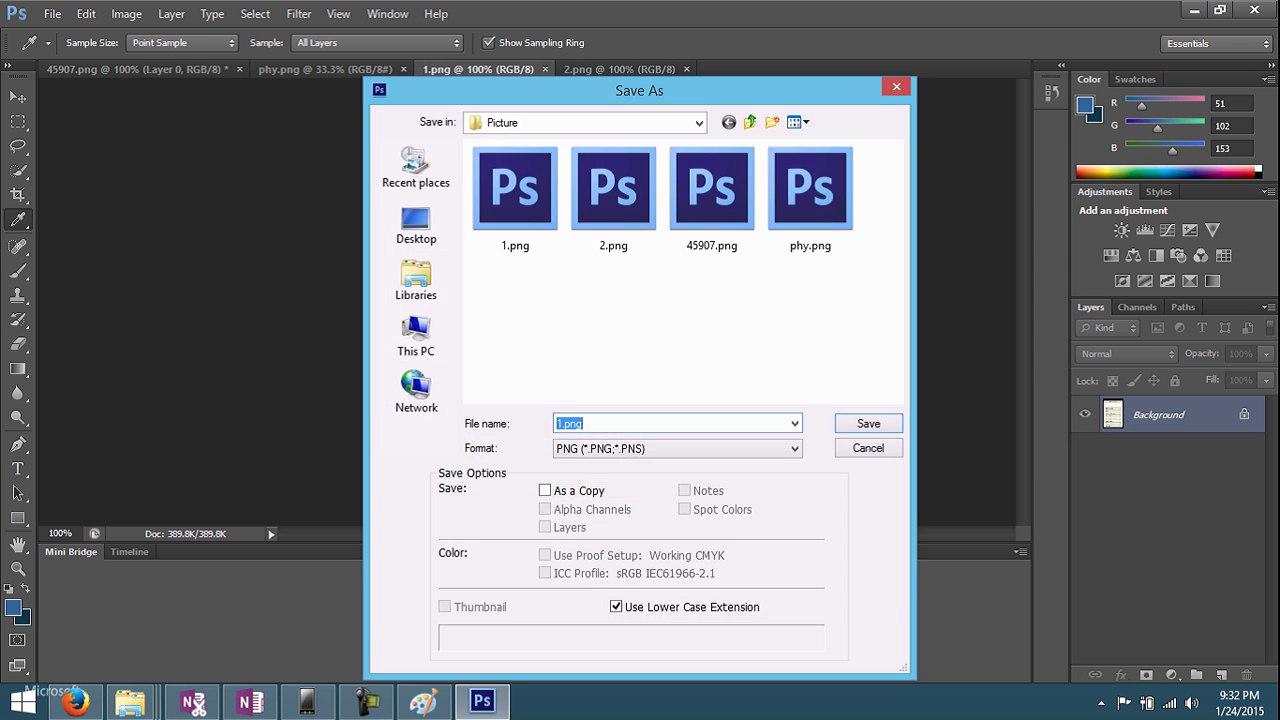
click(868, 448)
- Check Dev Center's required sizes, try a landscape 1280 × 768 resize, then undo it
click(126, 14)
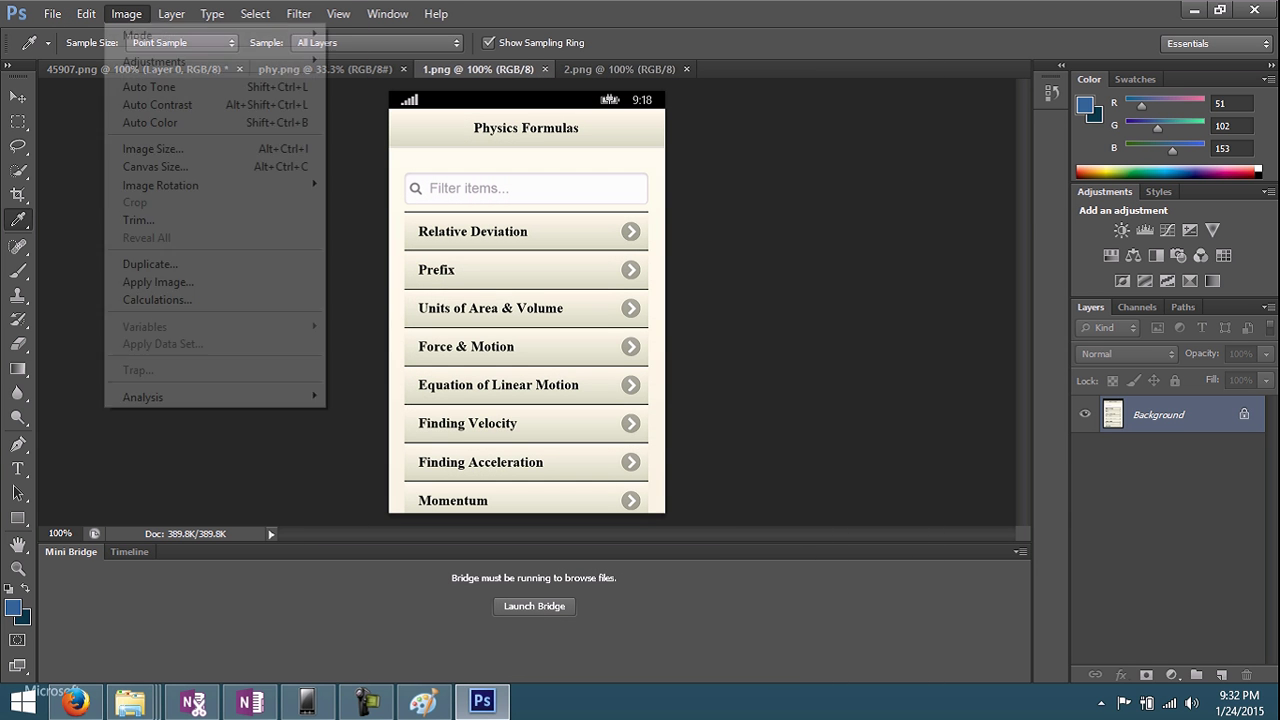
click(153, 148)
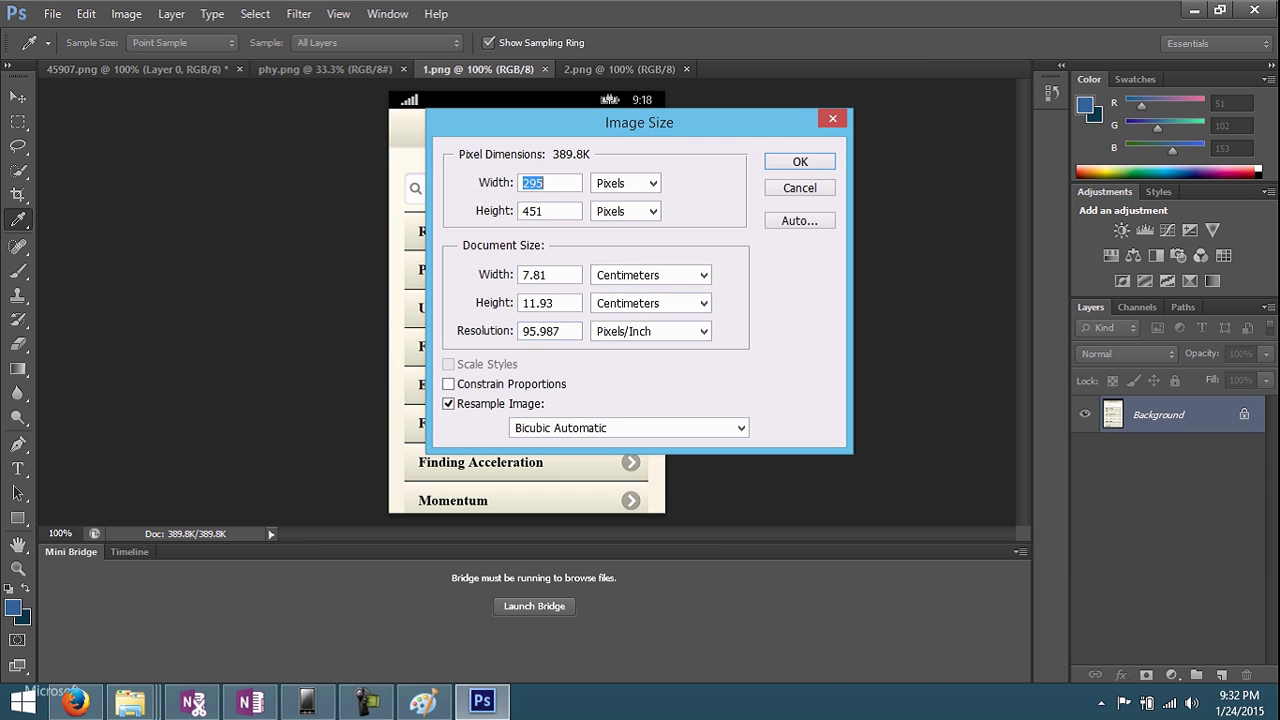
click(76, 702)
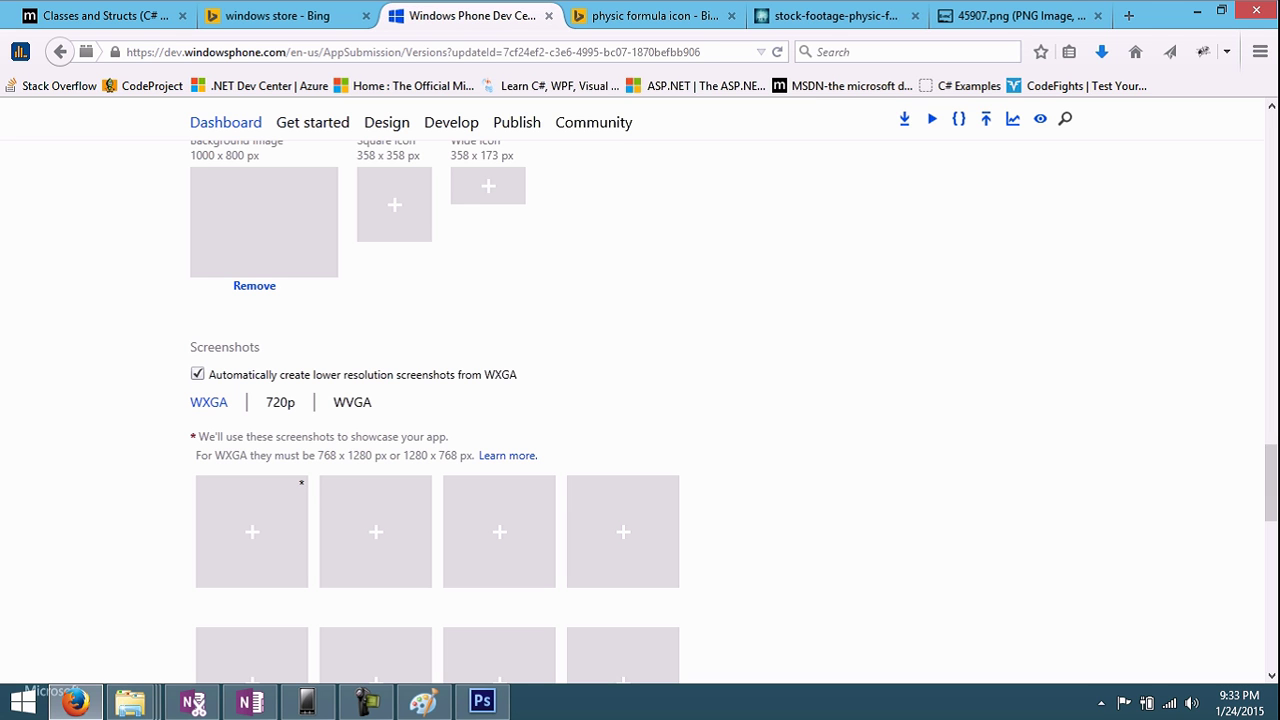
key(alt+Tab)
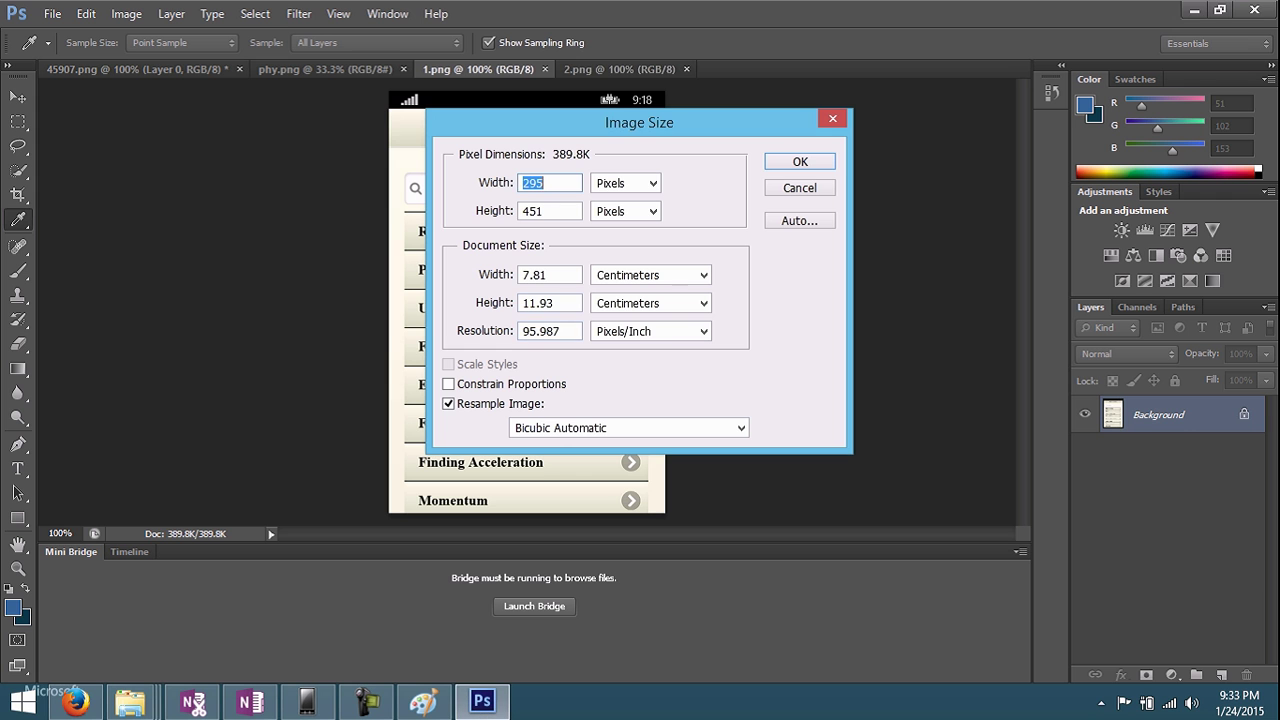
text(1280)
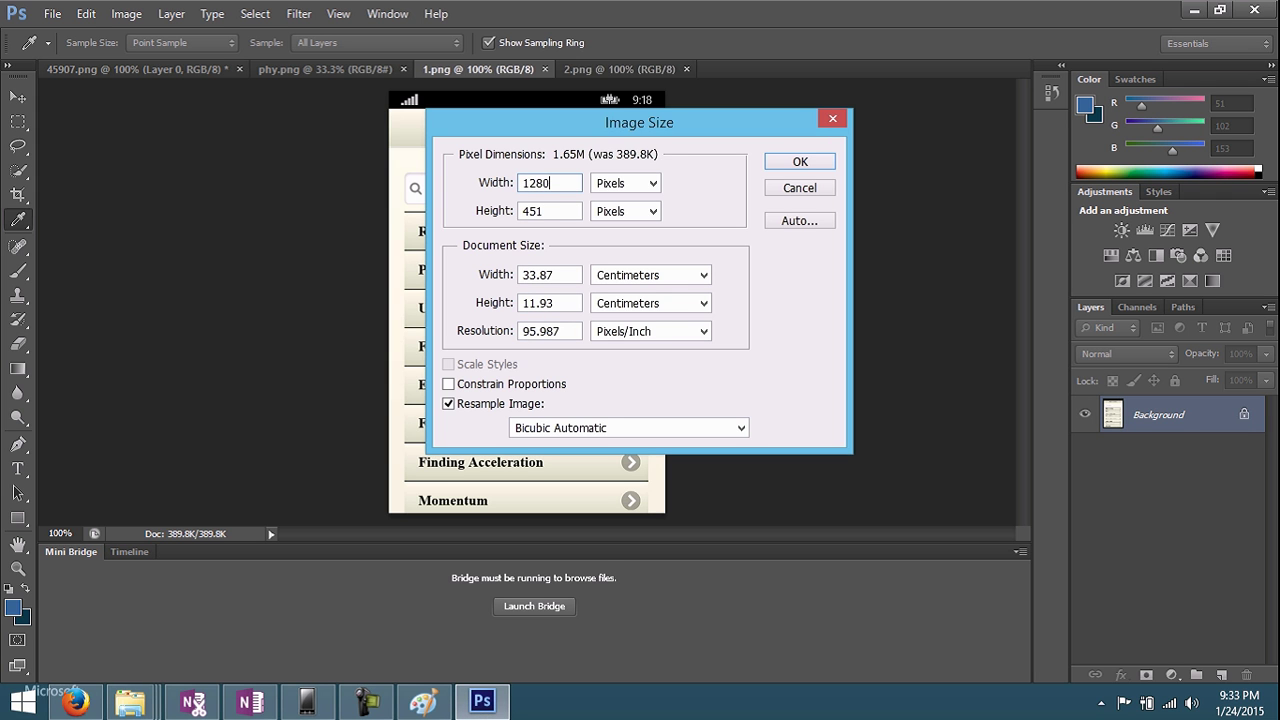
key(Tab)
text(768)
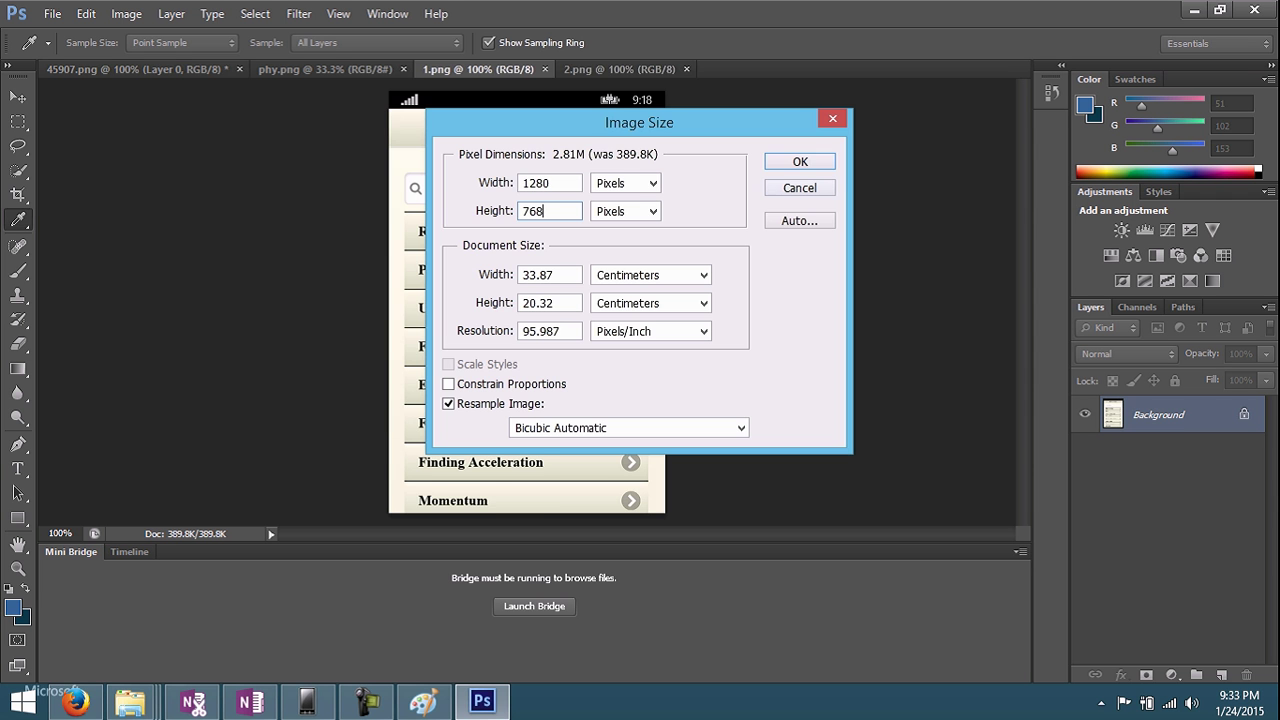
key(Return)
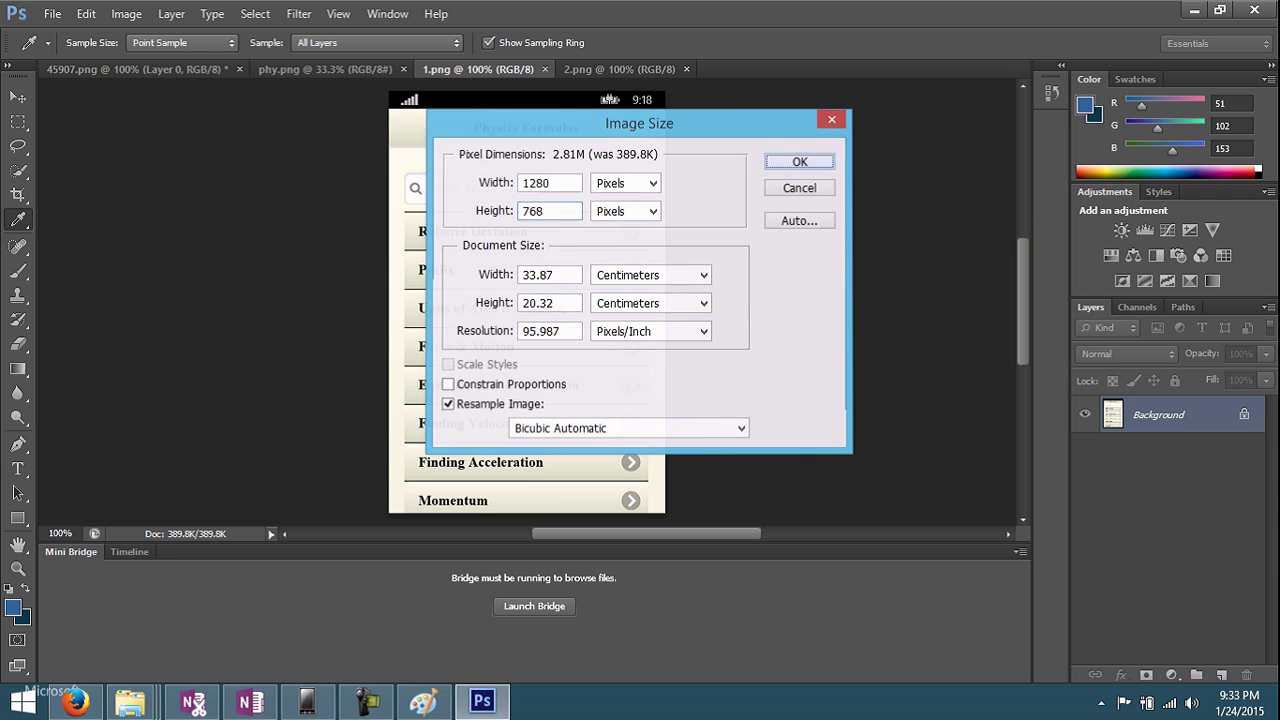
key(ctrl+minus)
key(ctrl+minus)
key(ctrl+minus)
key(ctrl+minus)
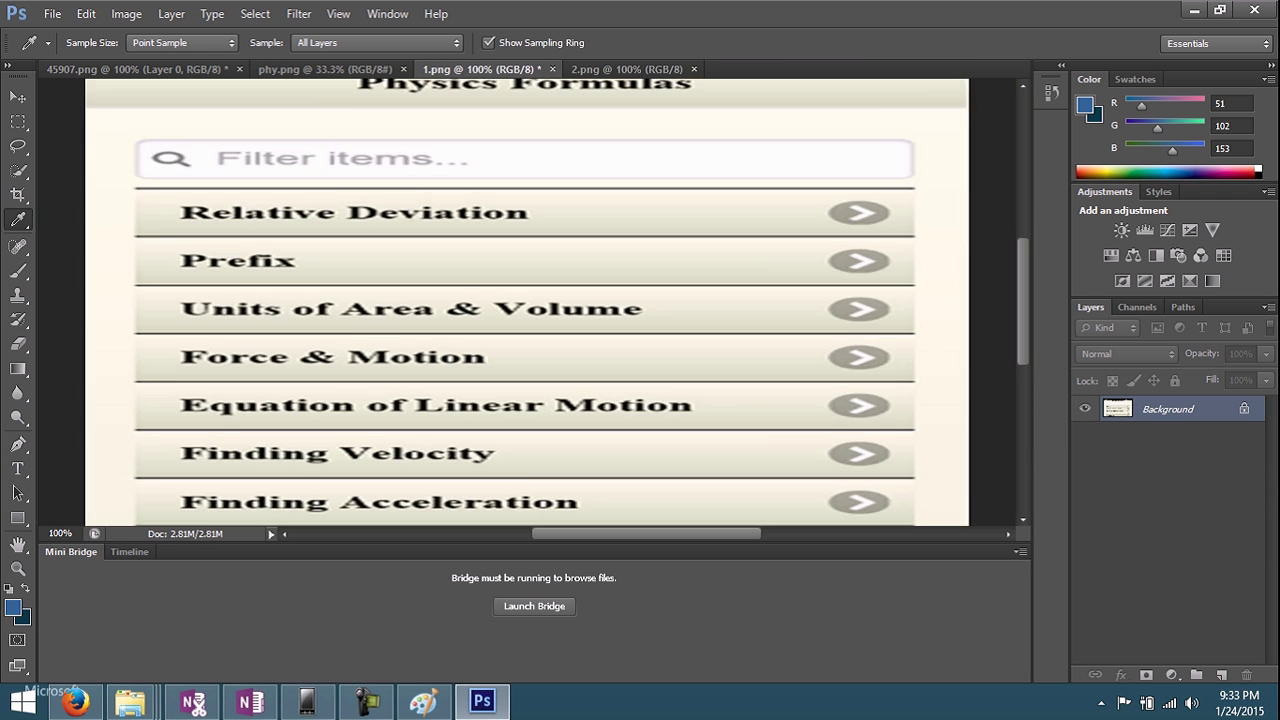
key(ctrl+plus)
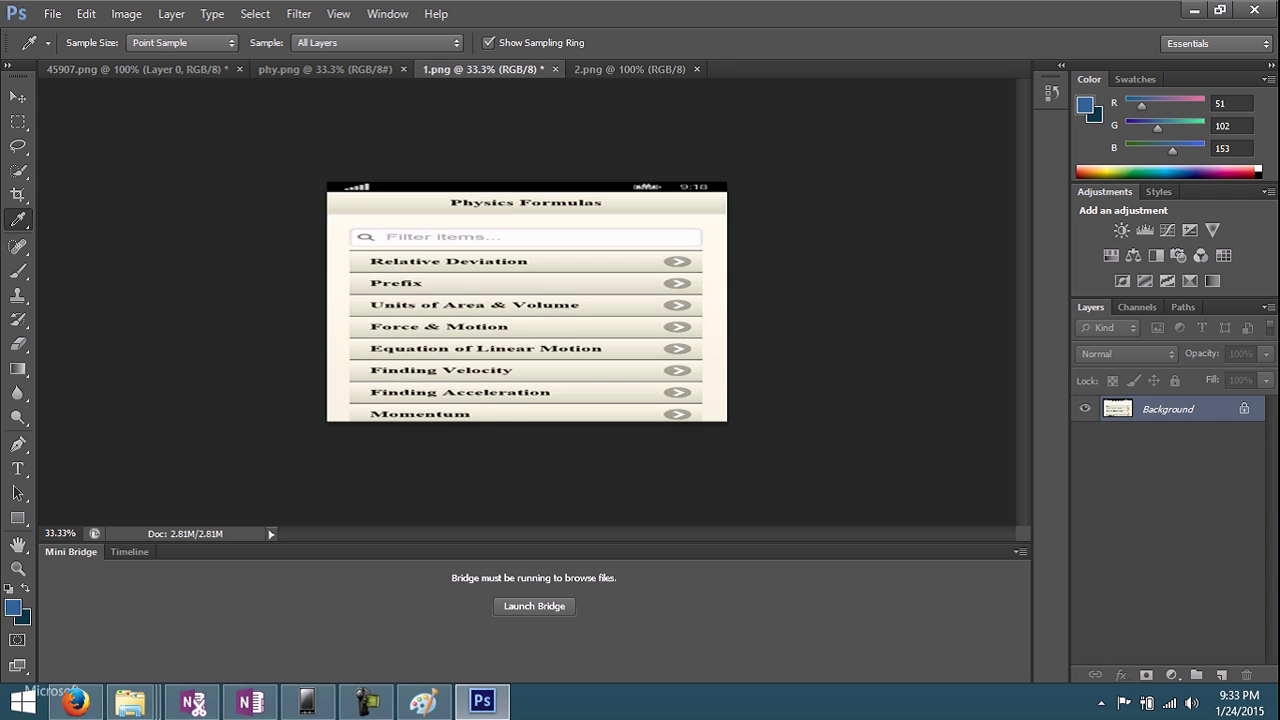
key(ctrl+z)
- Resize the screenshot to portrait 768 × 1280 pixels
click(126, 13)
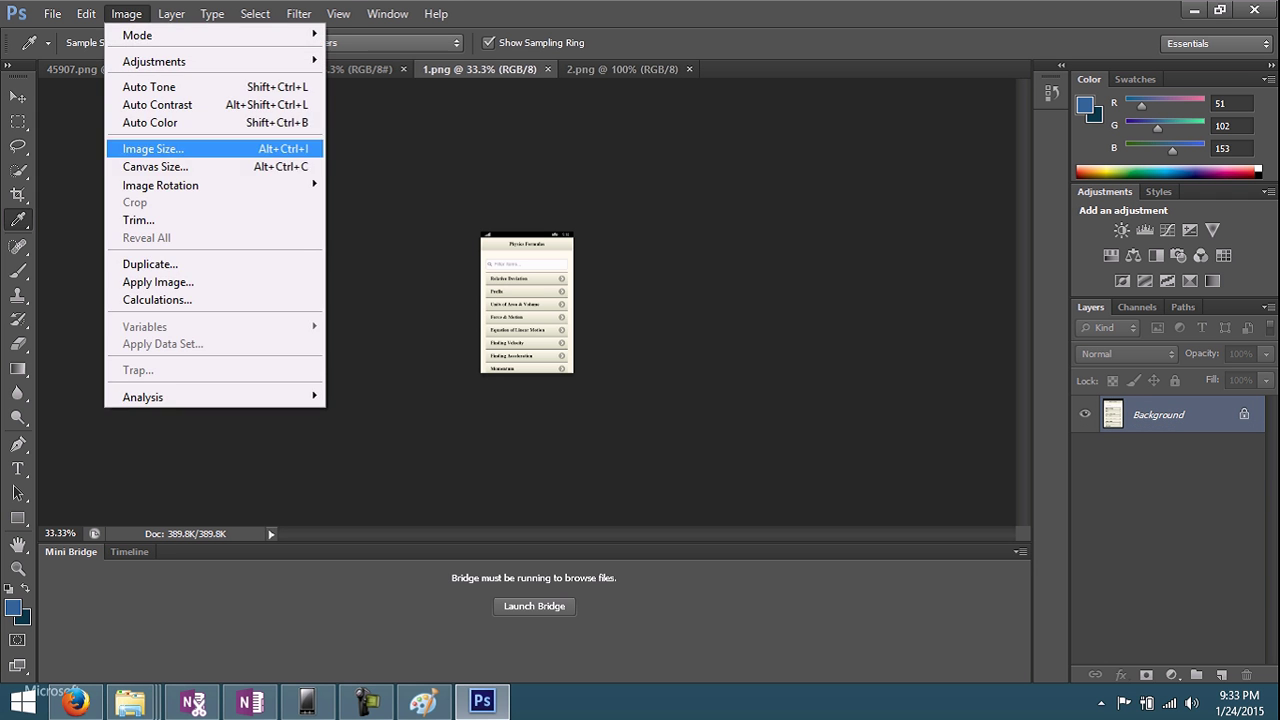
click(153, 148)
text(768)
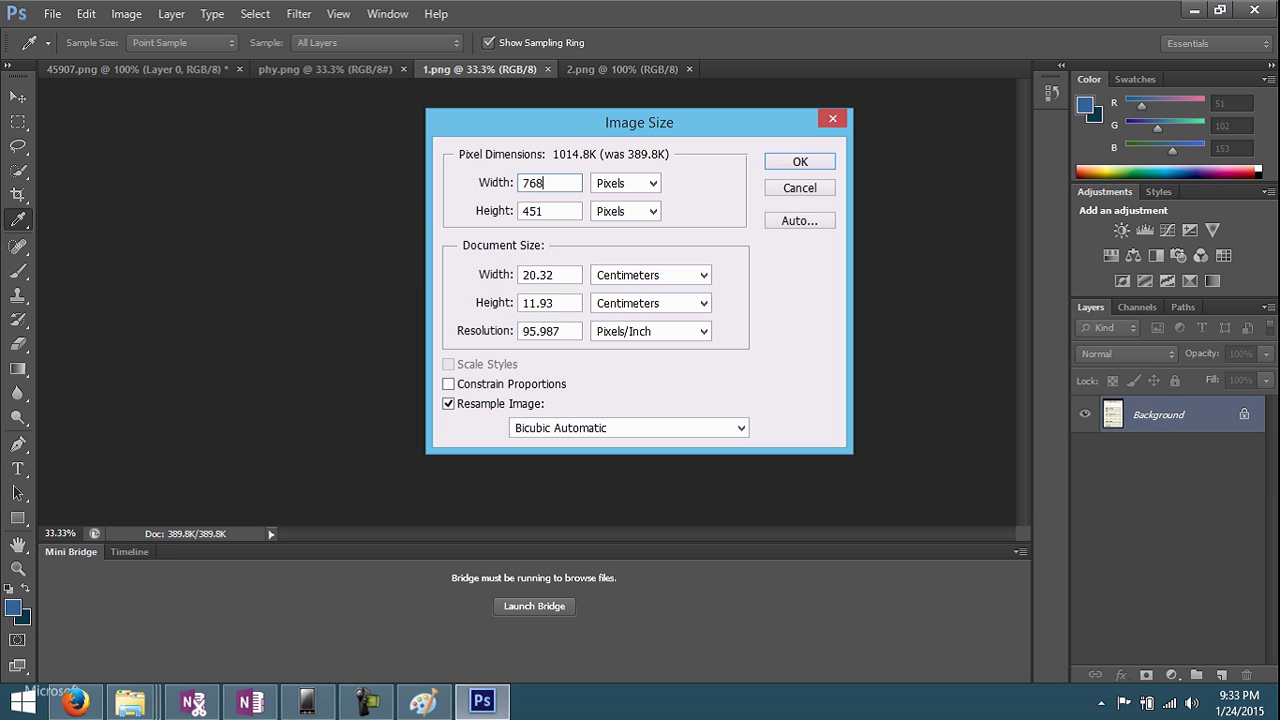
key(Tab)
text(1280)
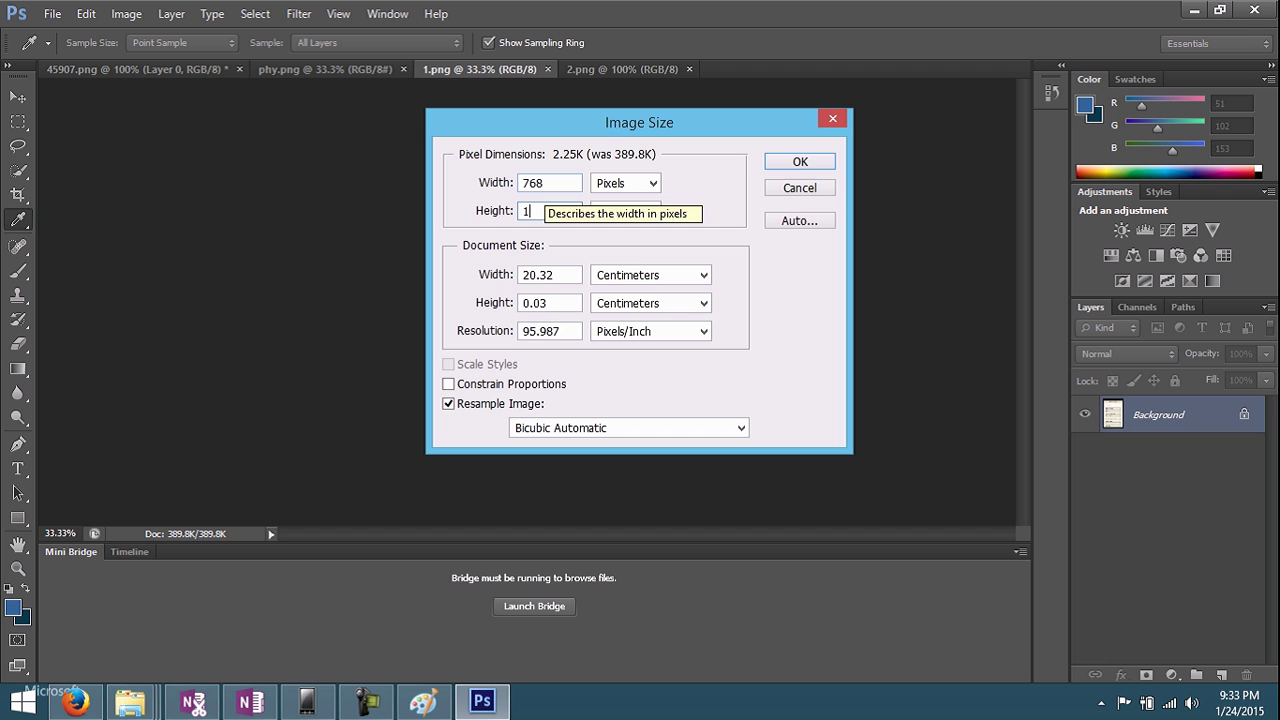
key(Return)
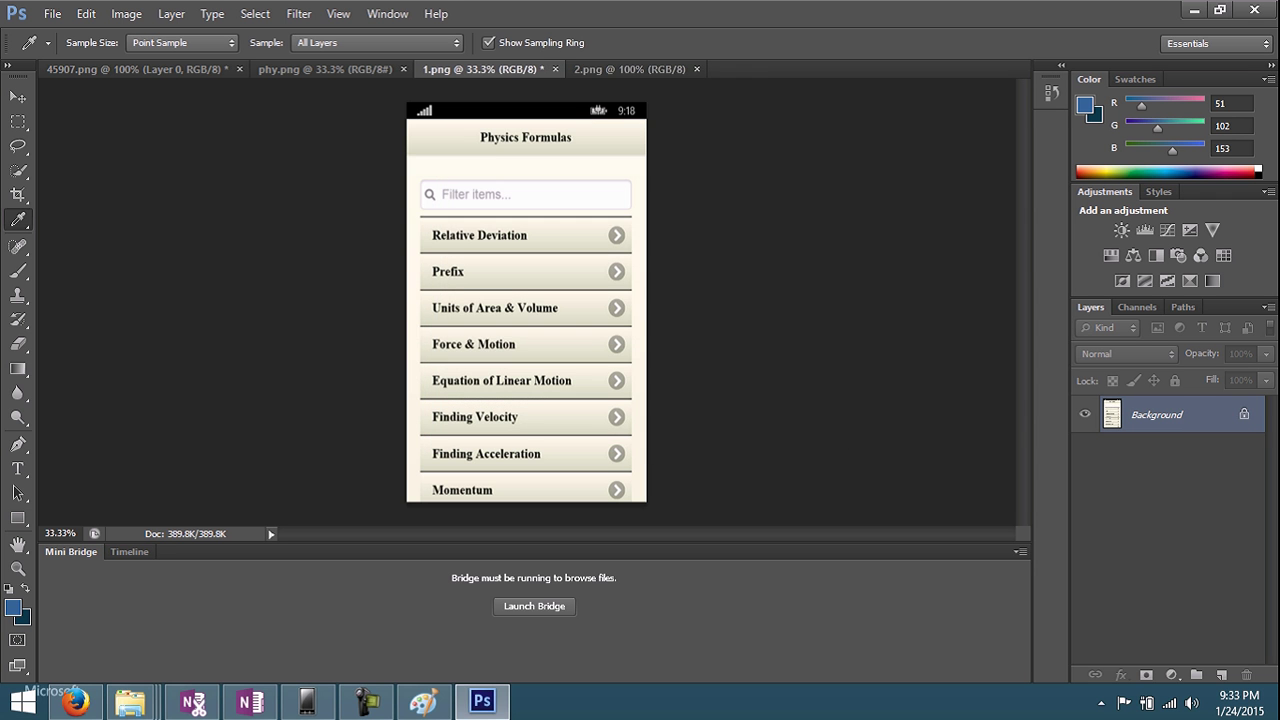
- Save the screenshot over 1.png with default PNG options, then bring up 2.png
key(ctrl+shift+s)
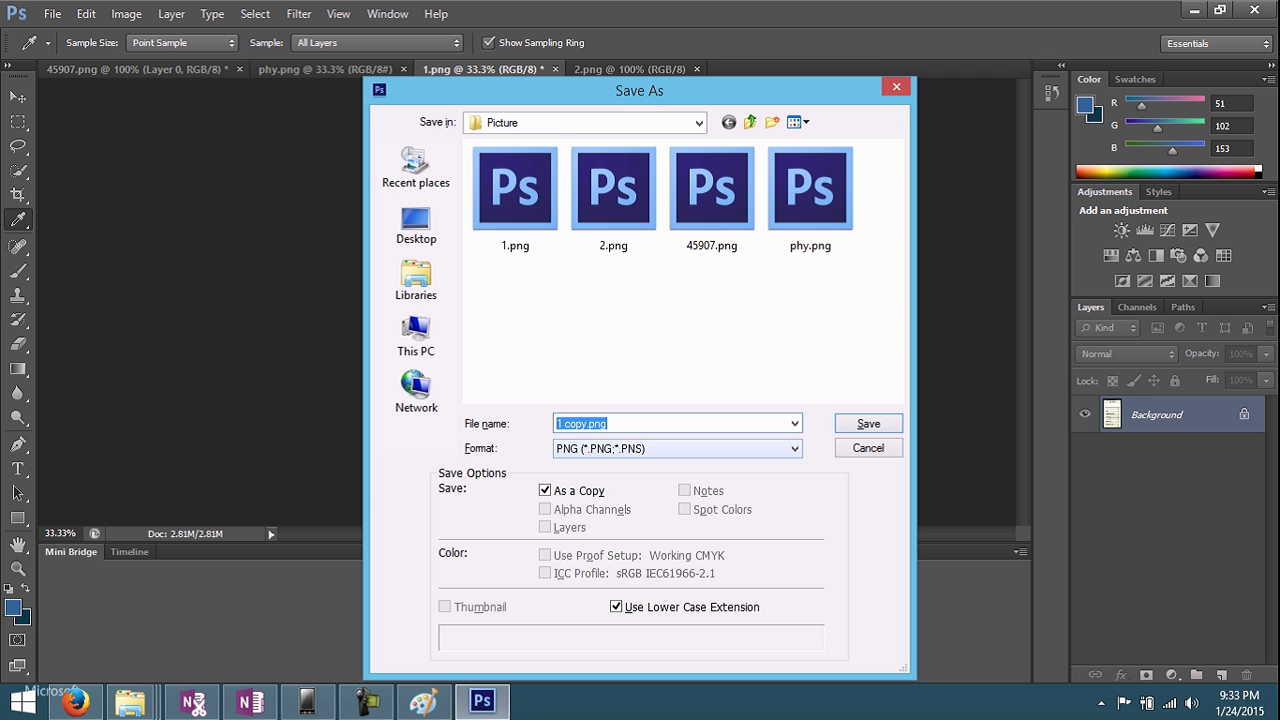
click(515, 190)
key(Return)
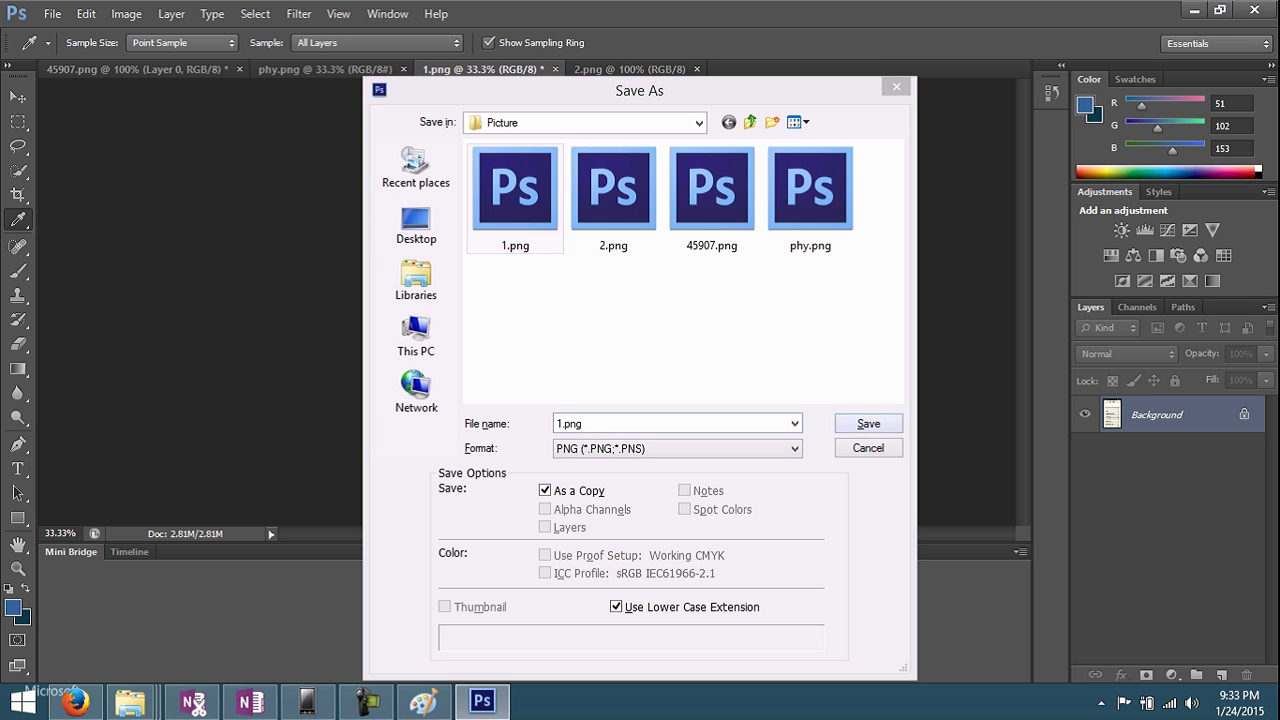
key(Return)
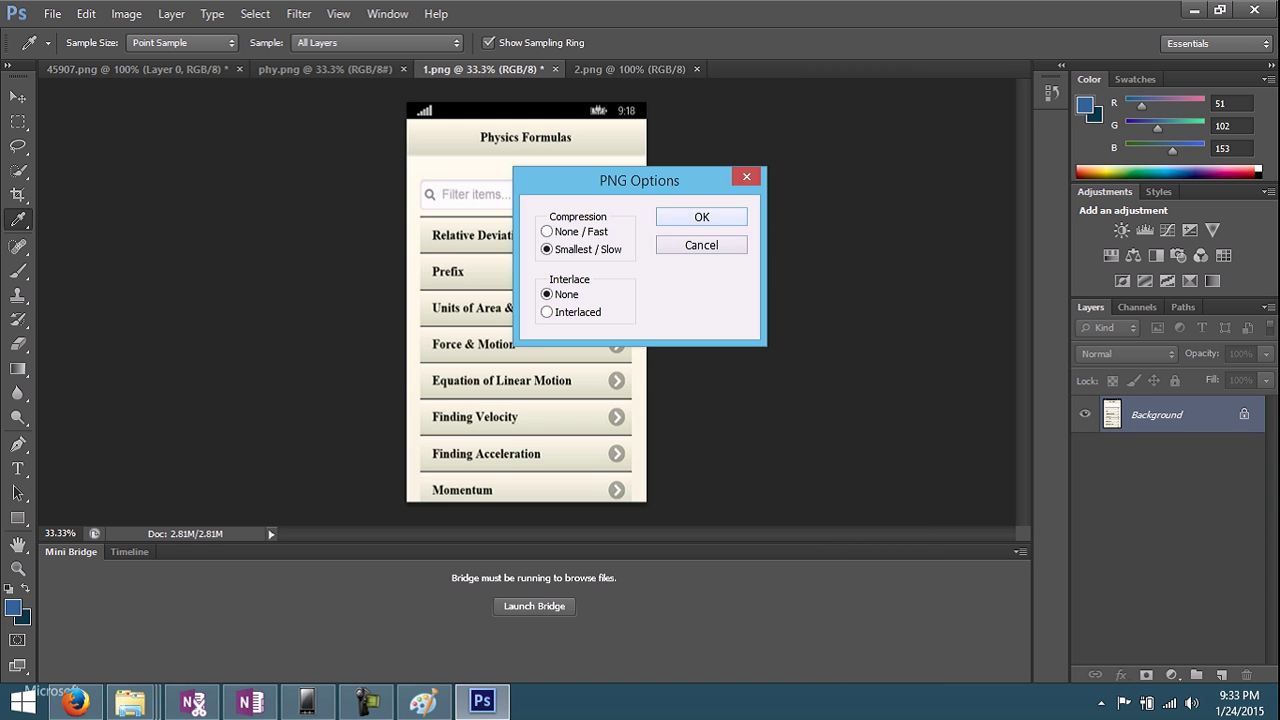
key(Return)
key(ctrl+Tab)
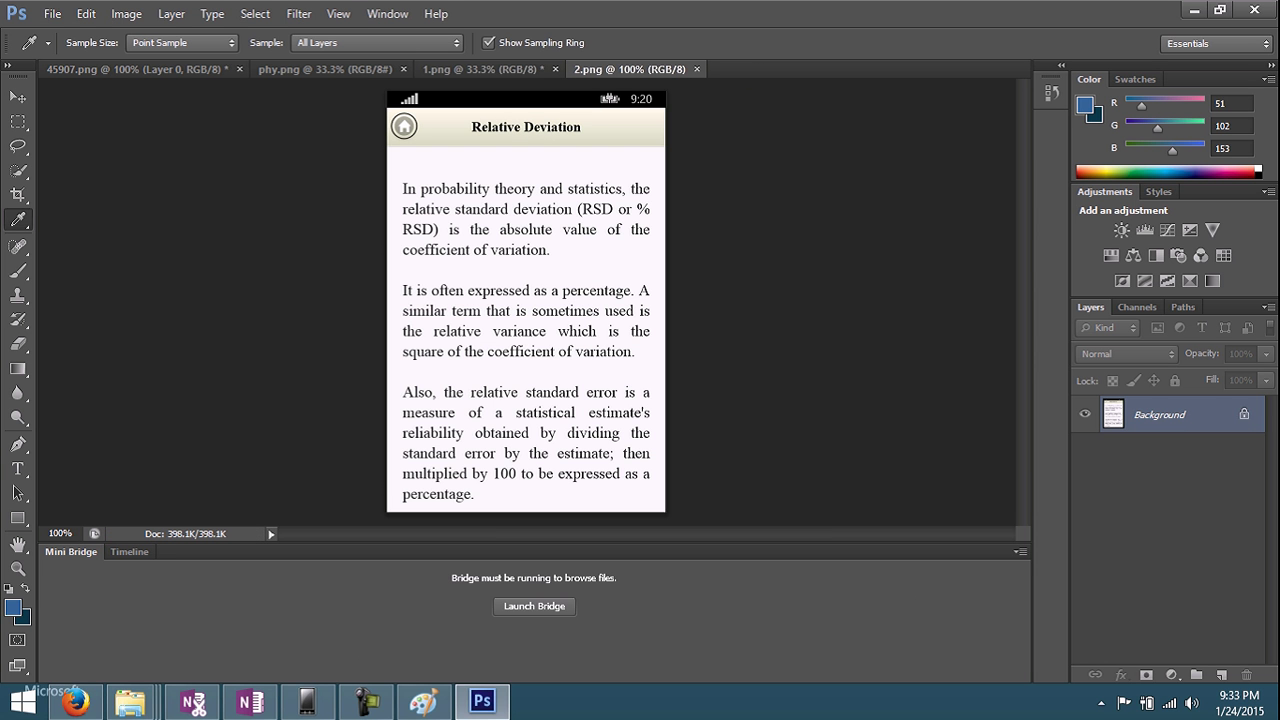
- Resize the 2.png screenshot in Photoshop to 768 × 1280 pixels
click(126, 14)
click(150, 148)
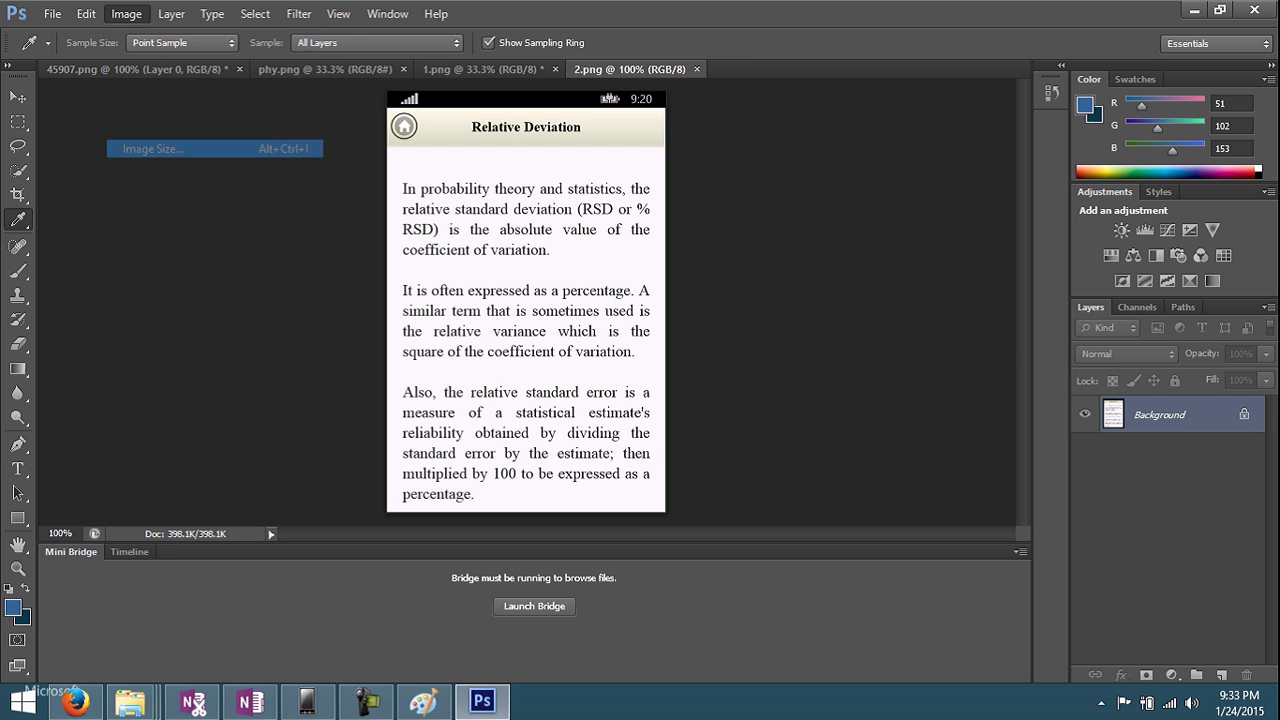
text(76)
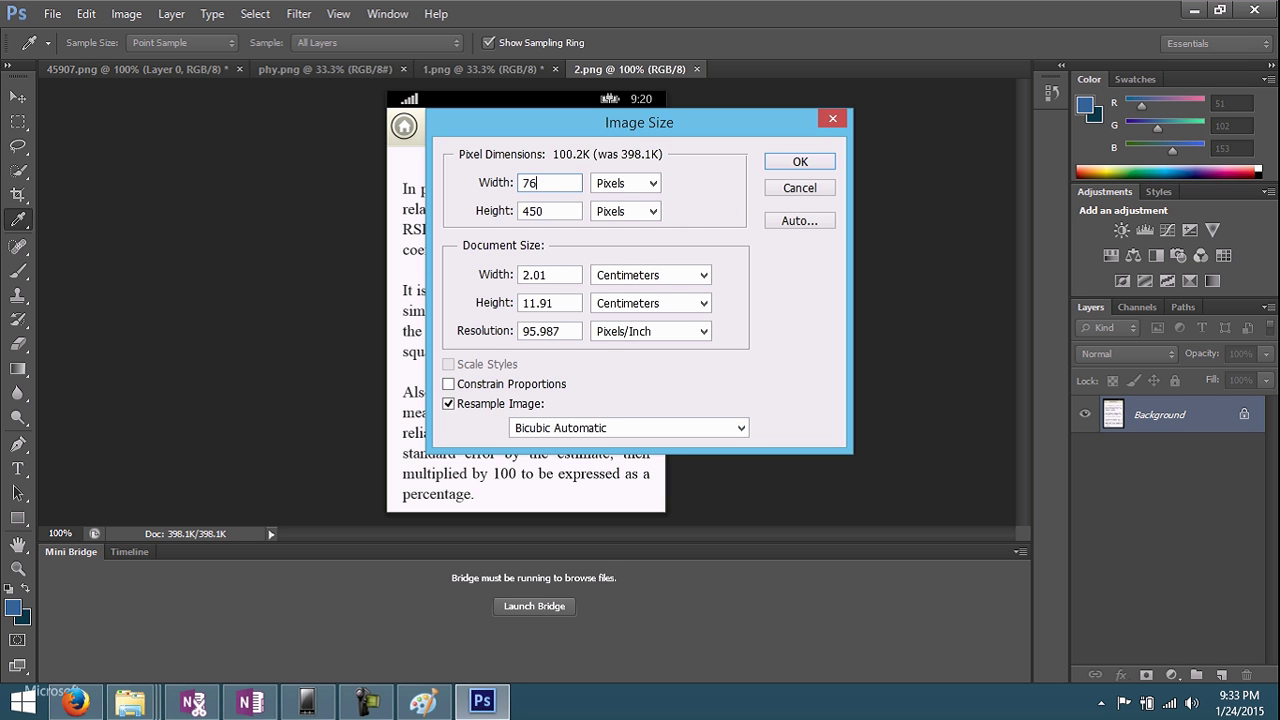
key(BackSpace)
text(86)
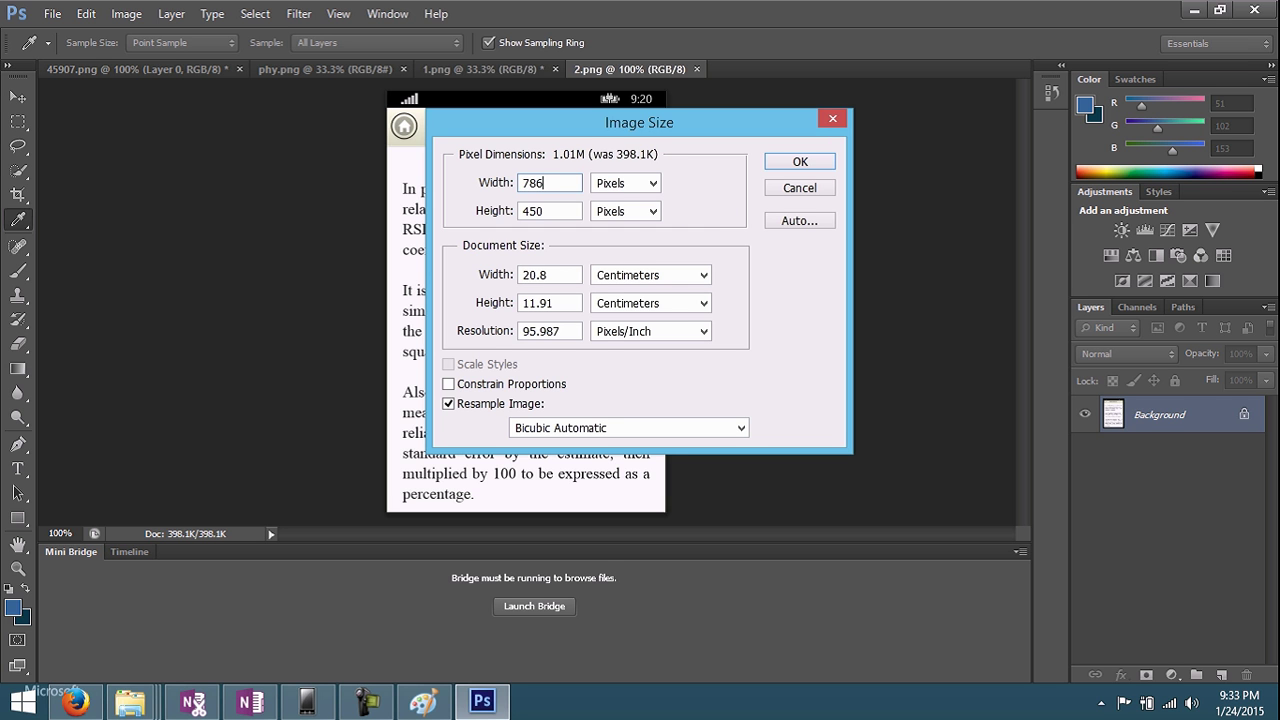
click(75, 702)
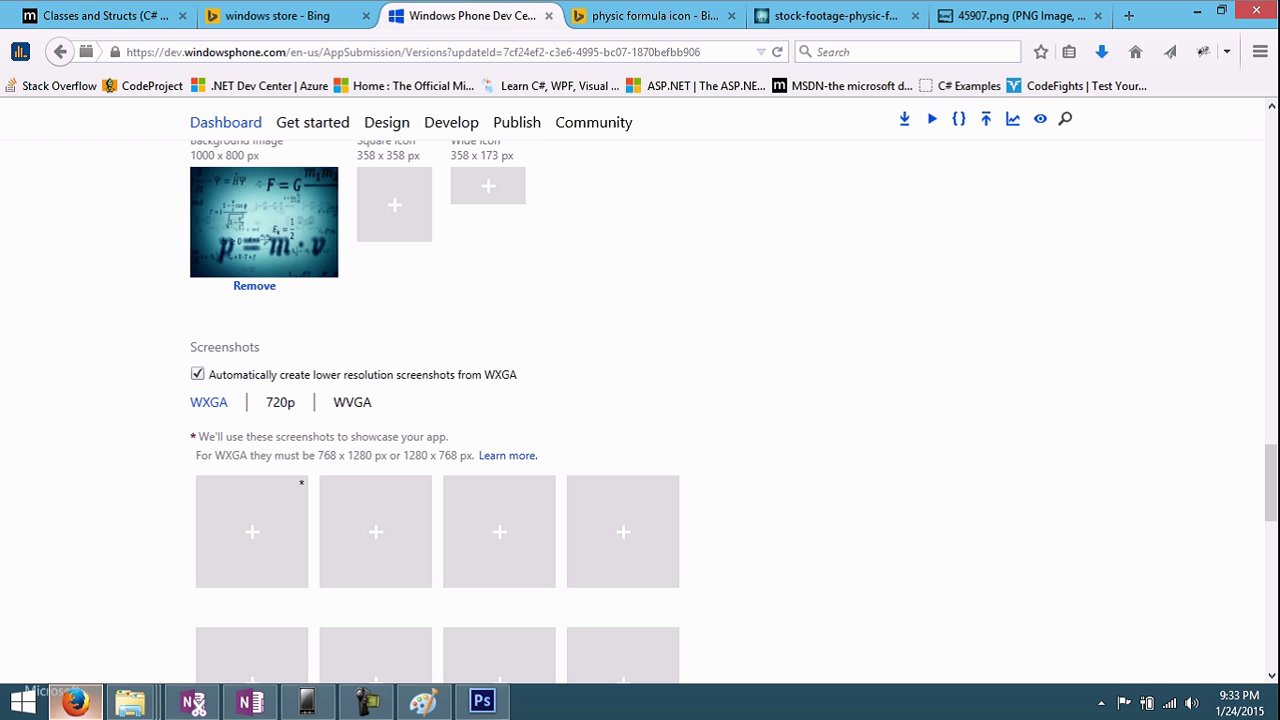
click(75, 702)
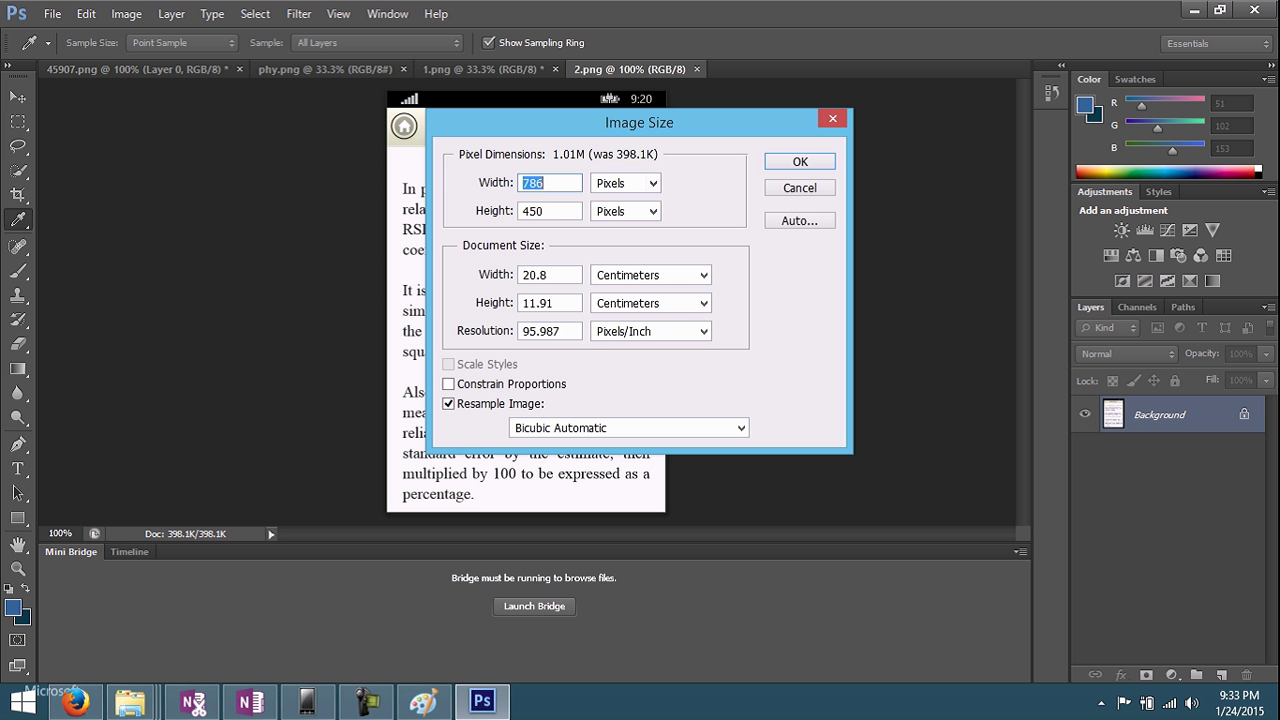
text(768)
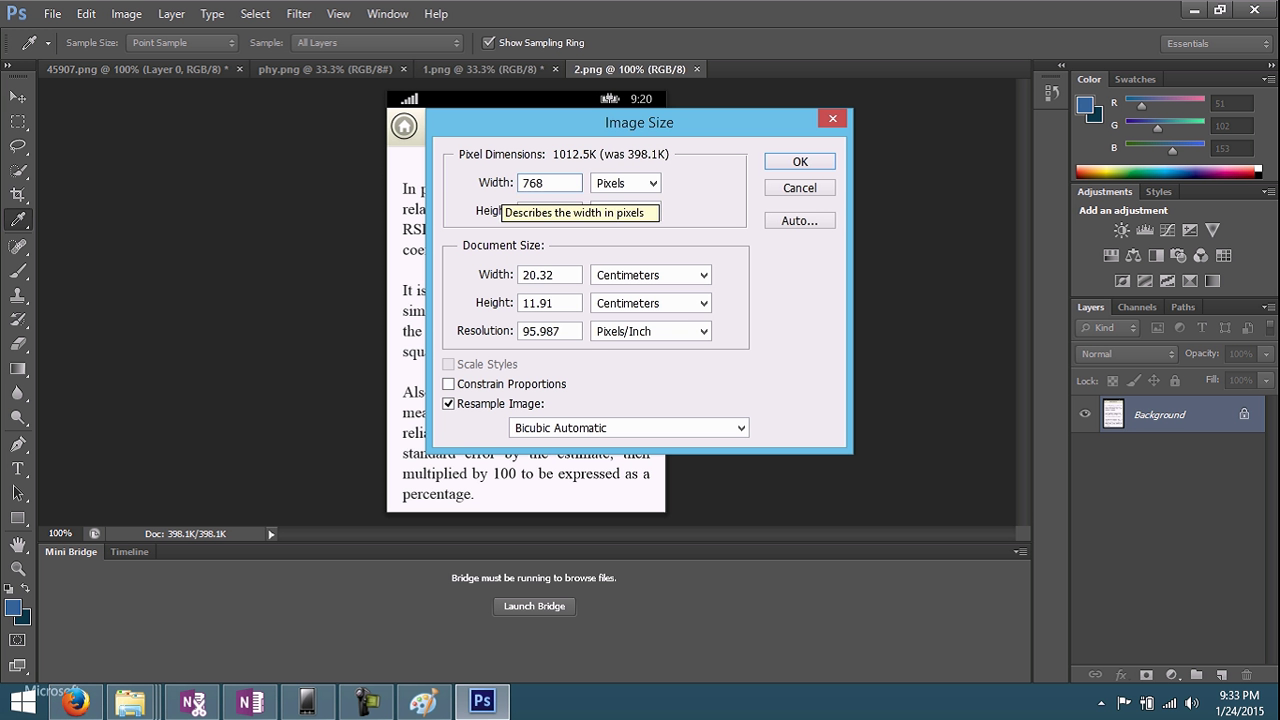
key(Tab)
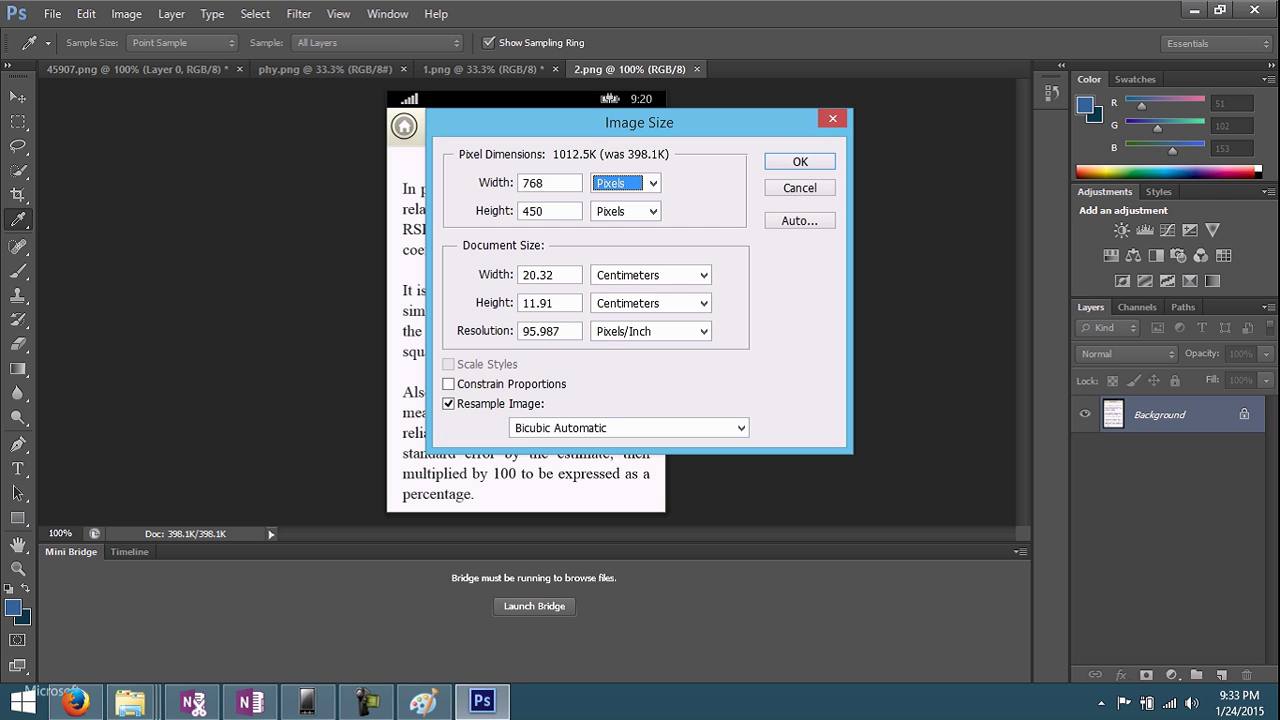
key(Tab)
text(1)
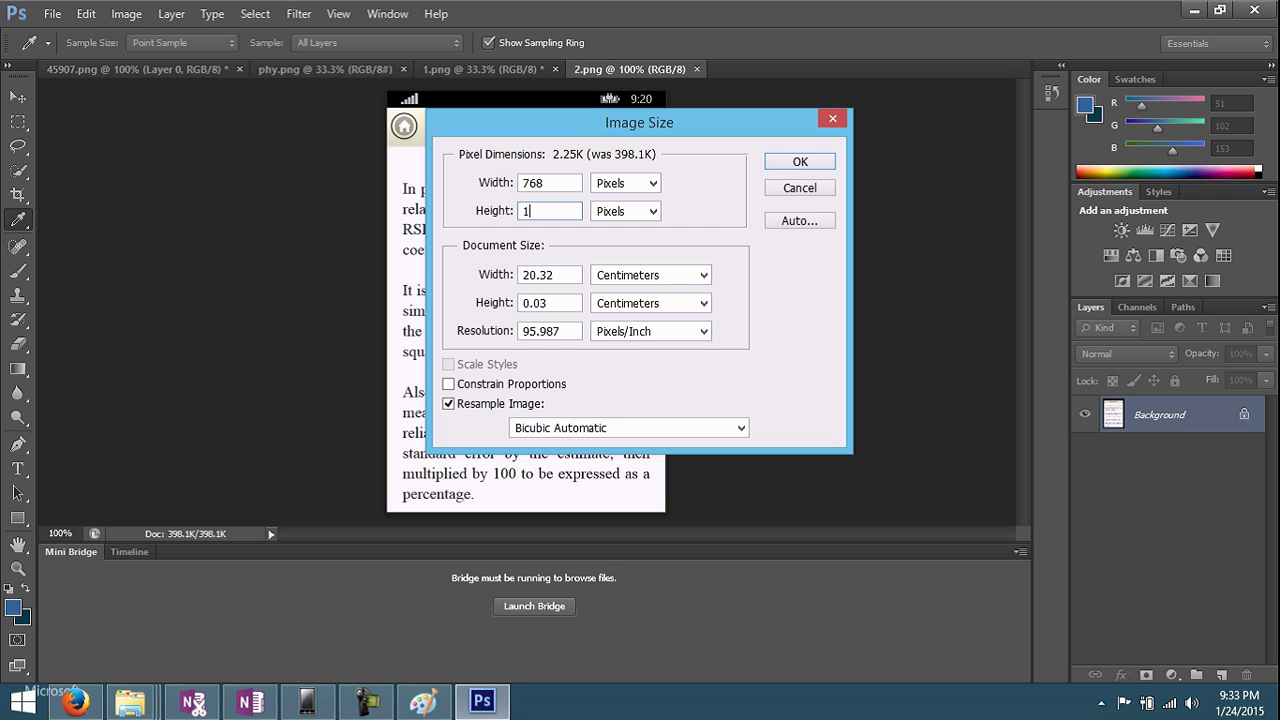
text(280)
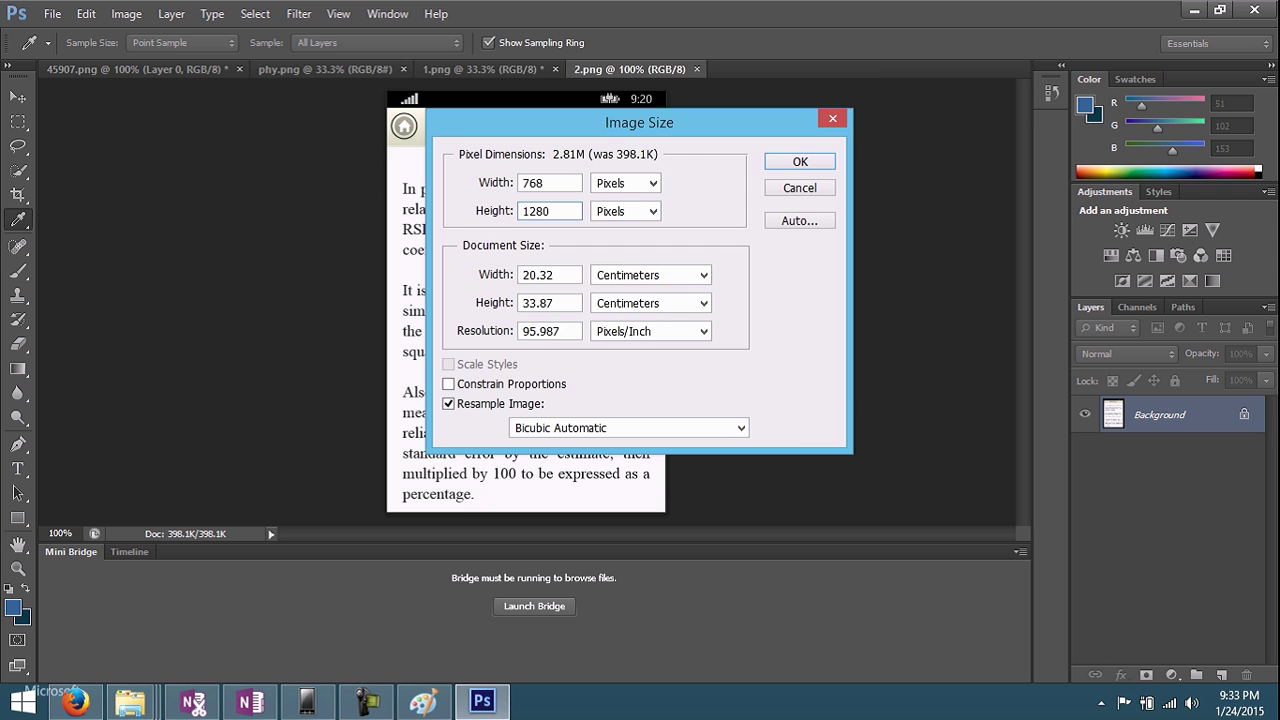
key(Return)
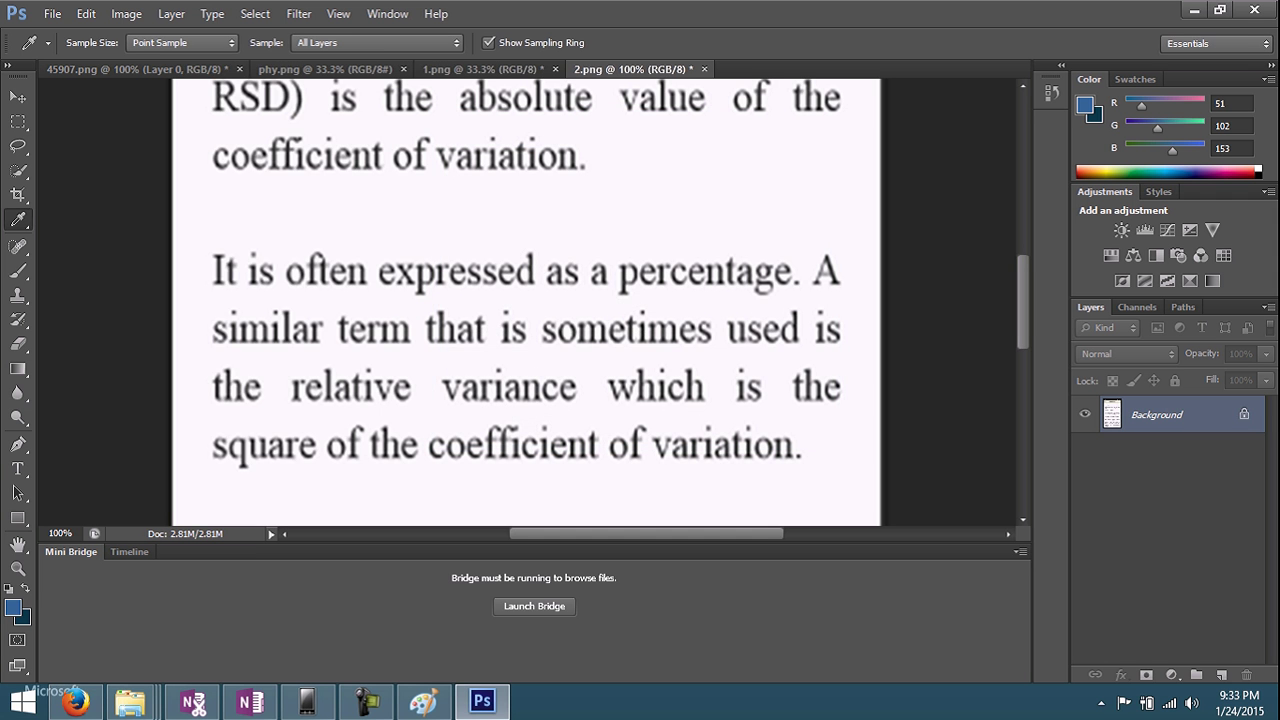
- Save the resized image over 2.png as PNG, then start picking the first Dev Center screenshot
click(52, 13)
click(90, 238)
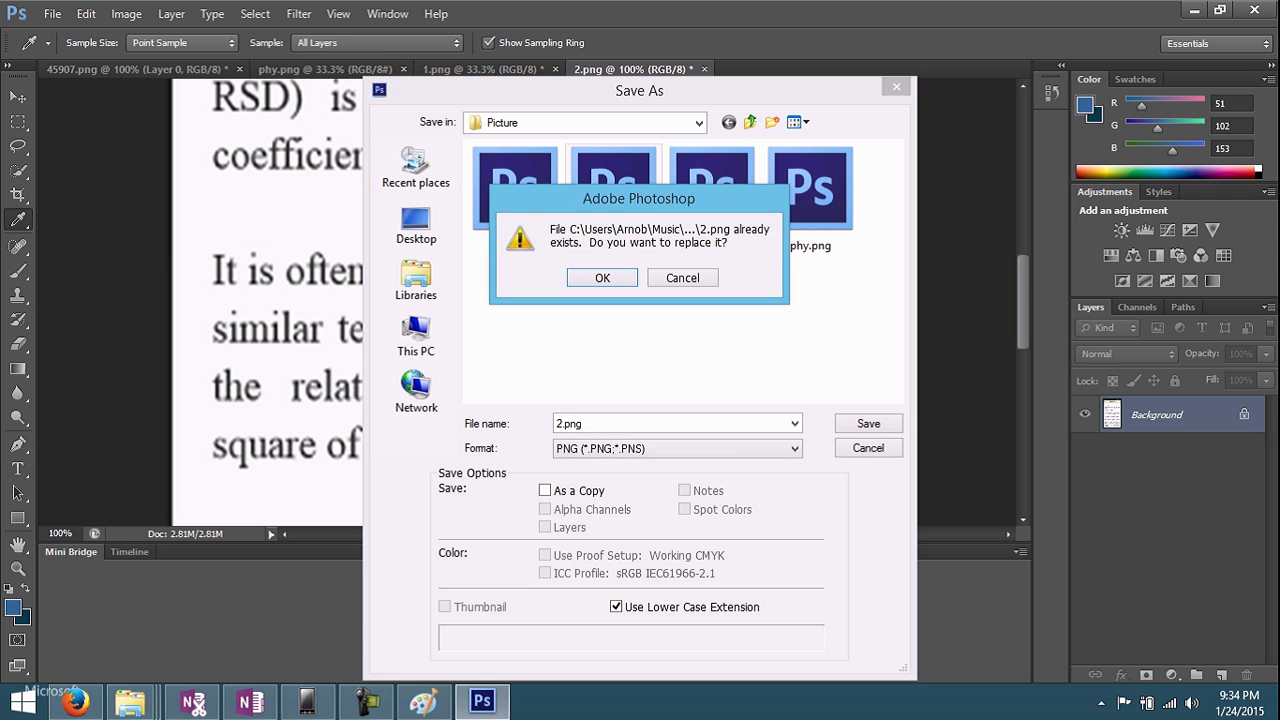
click(602, 277)
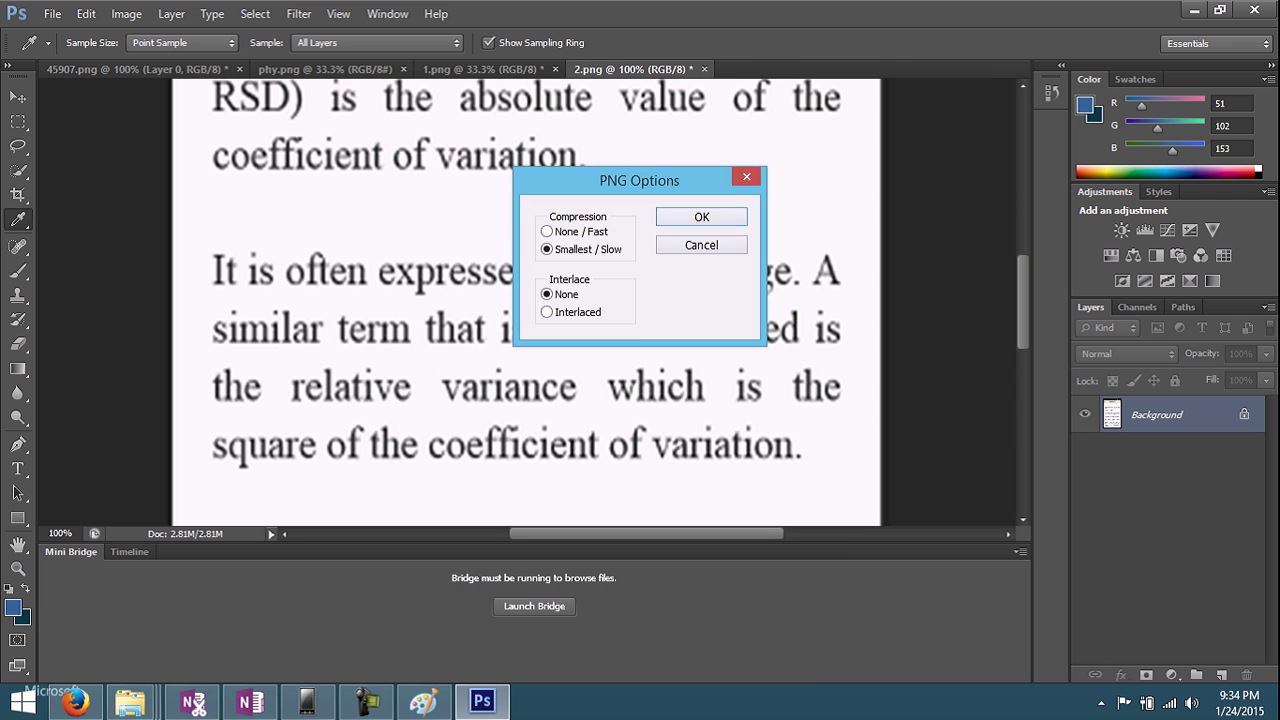
click(702, 217)
click(76, 702)
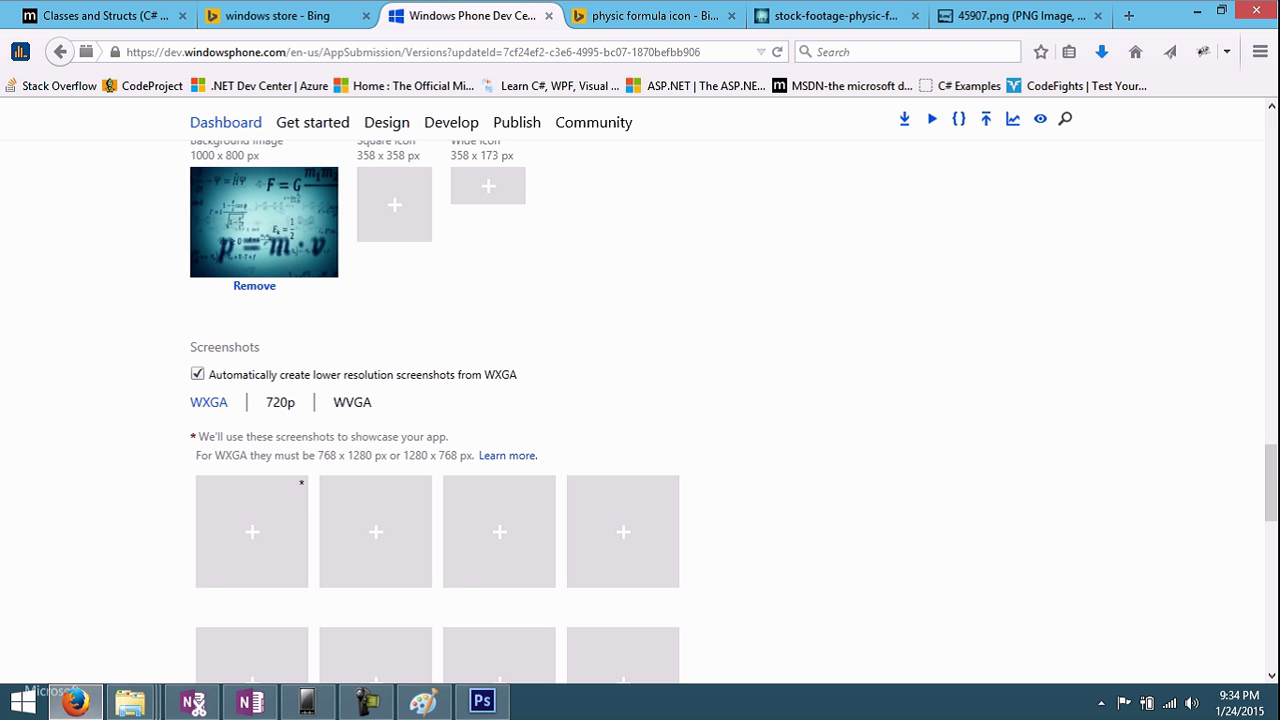
click(394, 205)
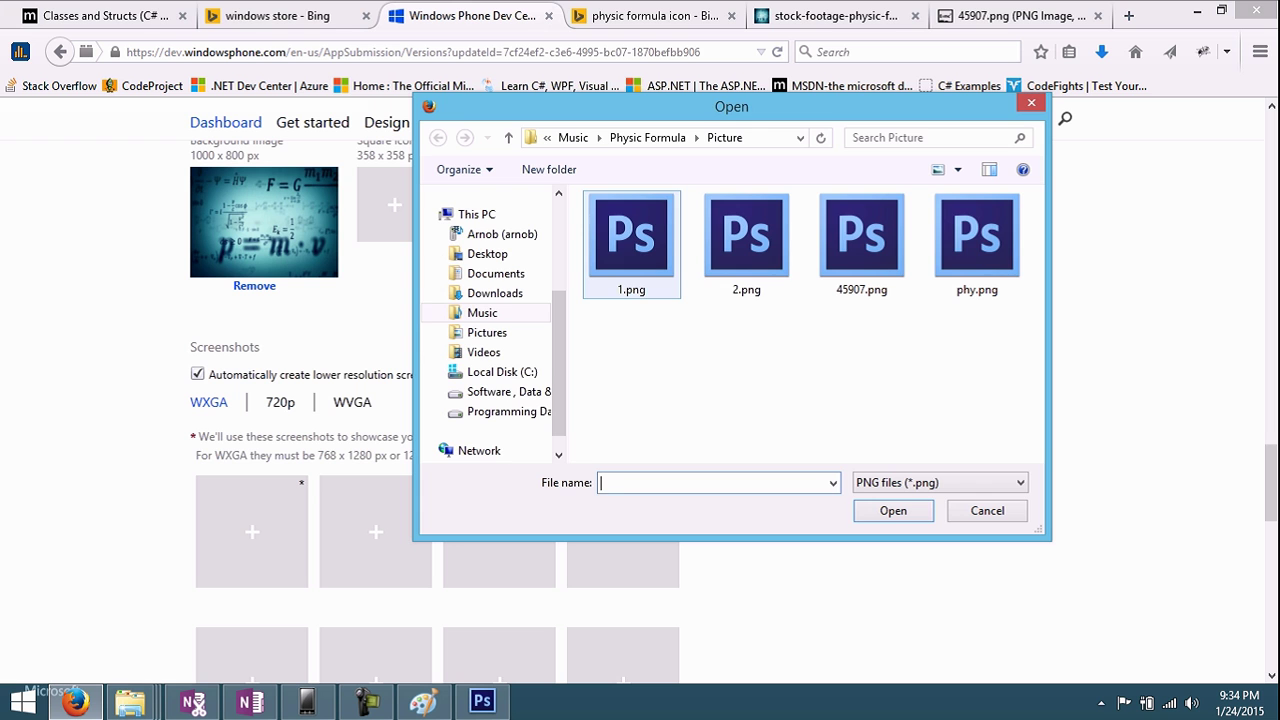
- Upload 1.png as the first WXGA screenshot and close Paint
click(631, 240)
click(893, 510)
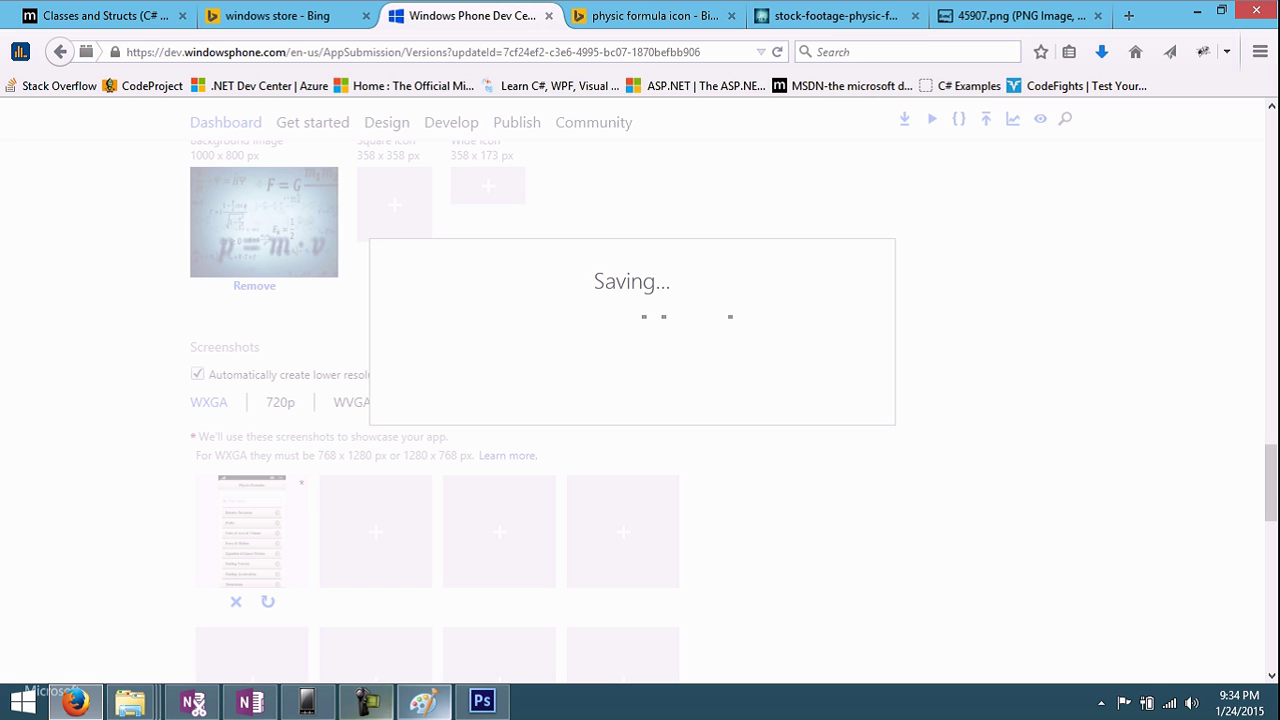
click(424, 702)
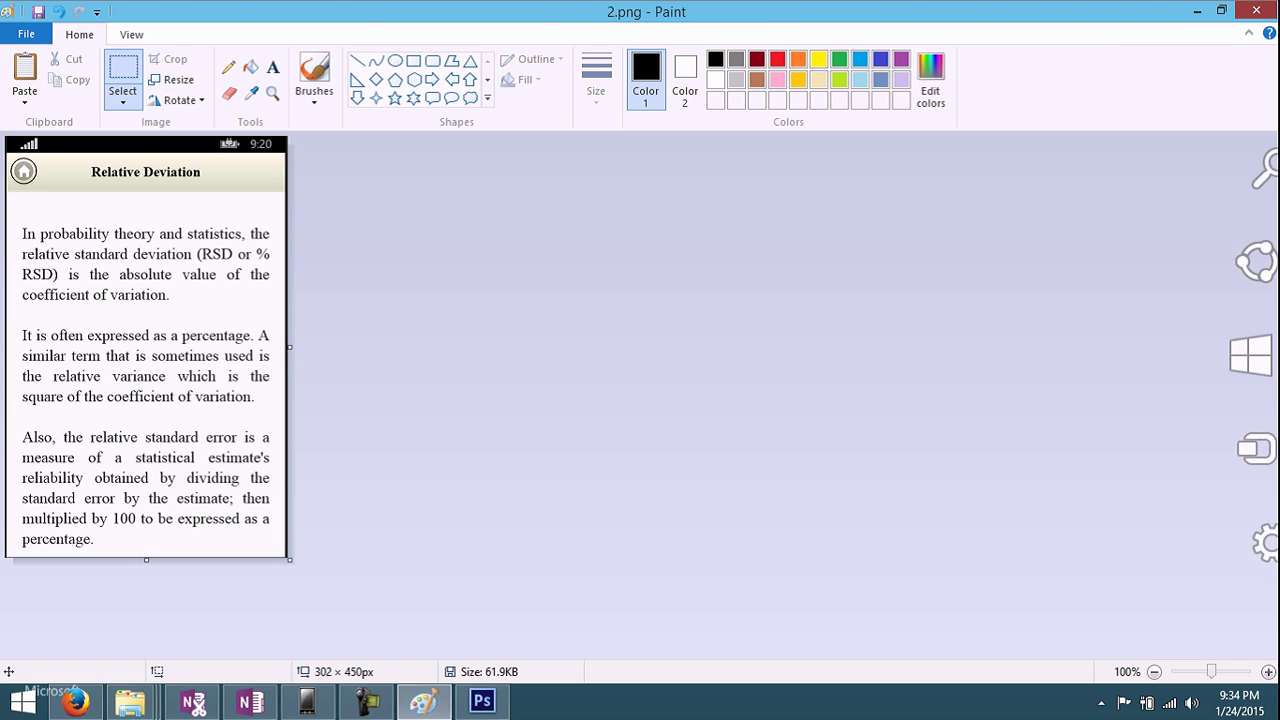
click(1256, 10)
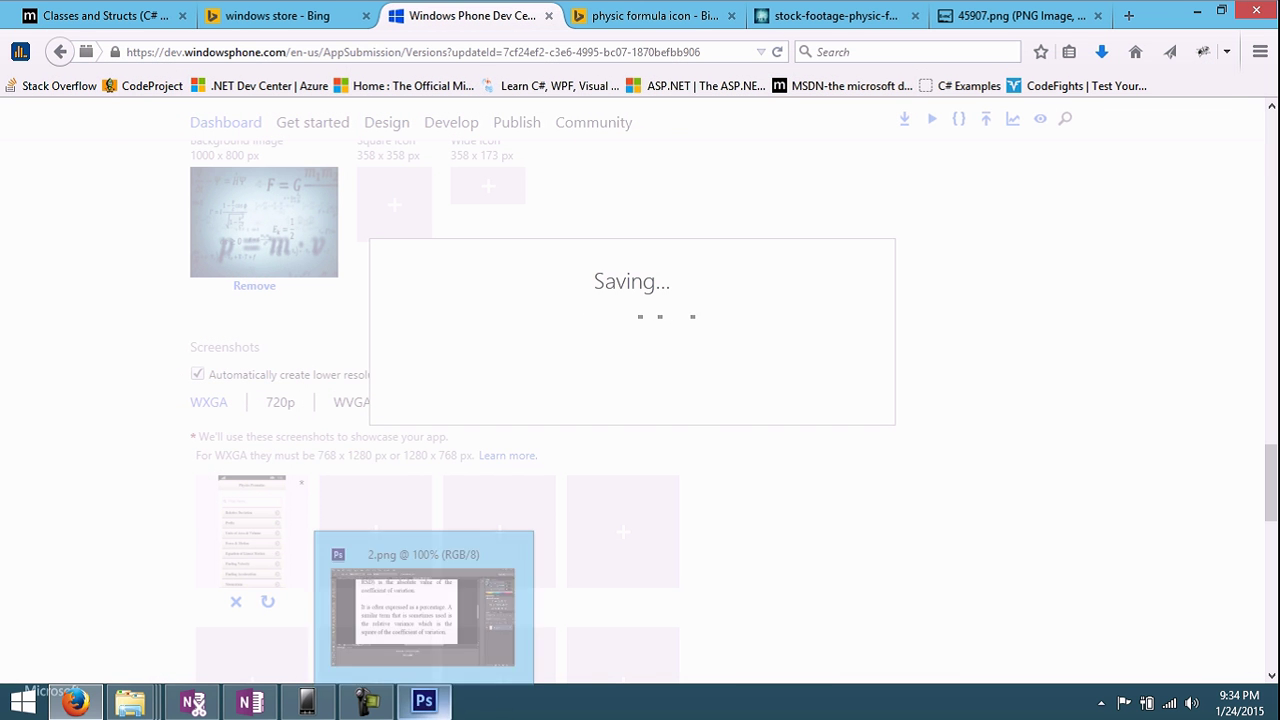
- Minimise Photoshop, close the two extra image tabs, and start choosing the second screenshot
click(424, 702)
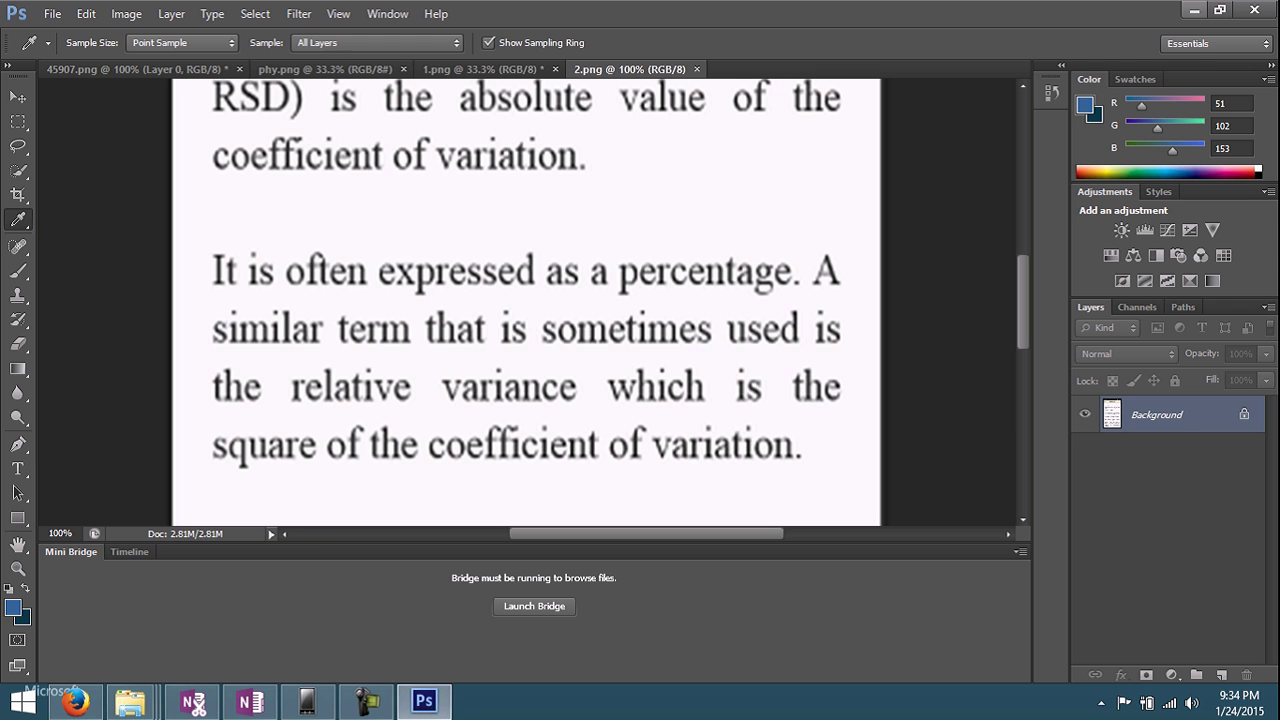
click(1193, 9)
click(914, 16)
click(914, 16)
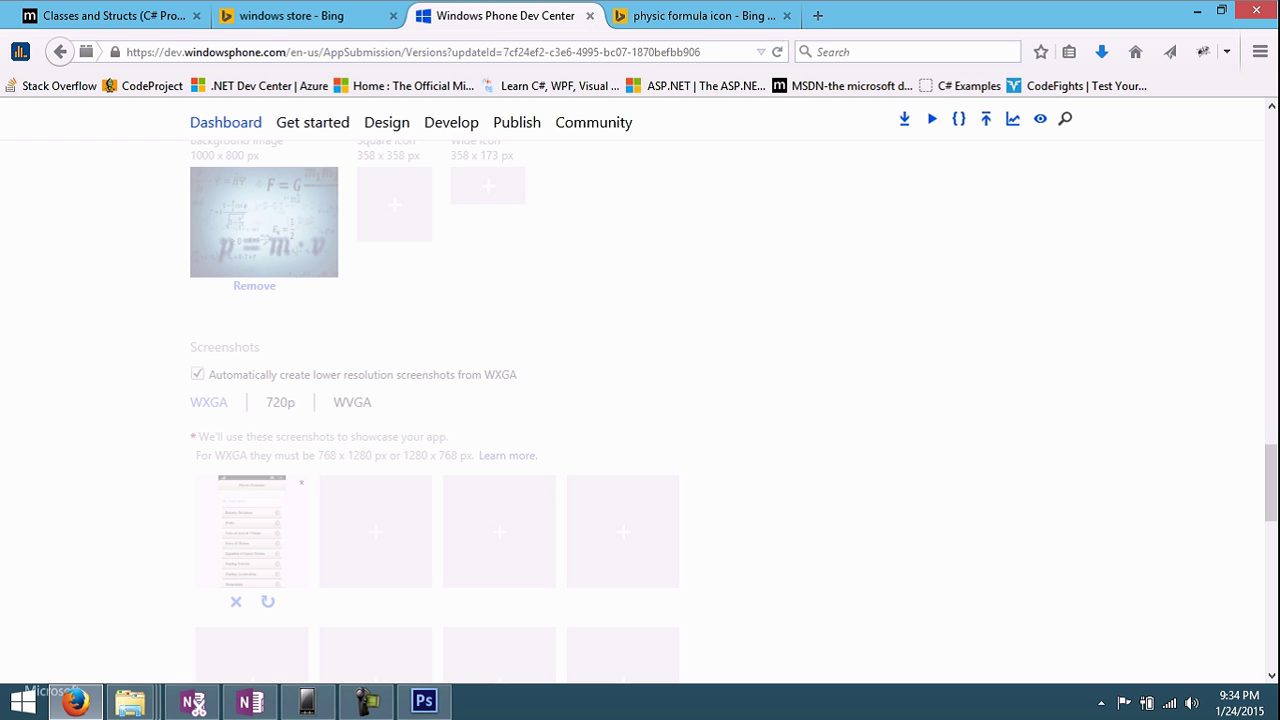
click(376, 532)
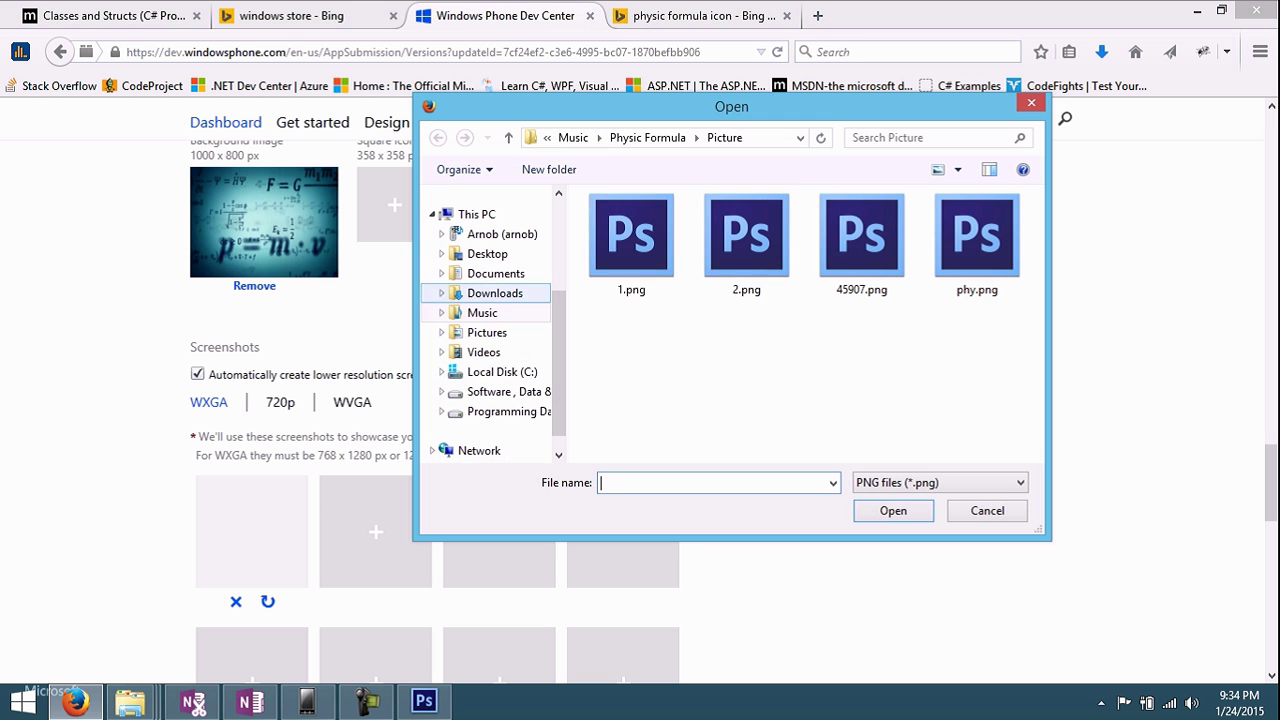
- Upload 2.png as the second WXGA screenshot
click(746, 245)
key(Return)
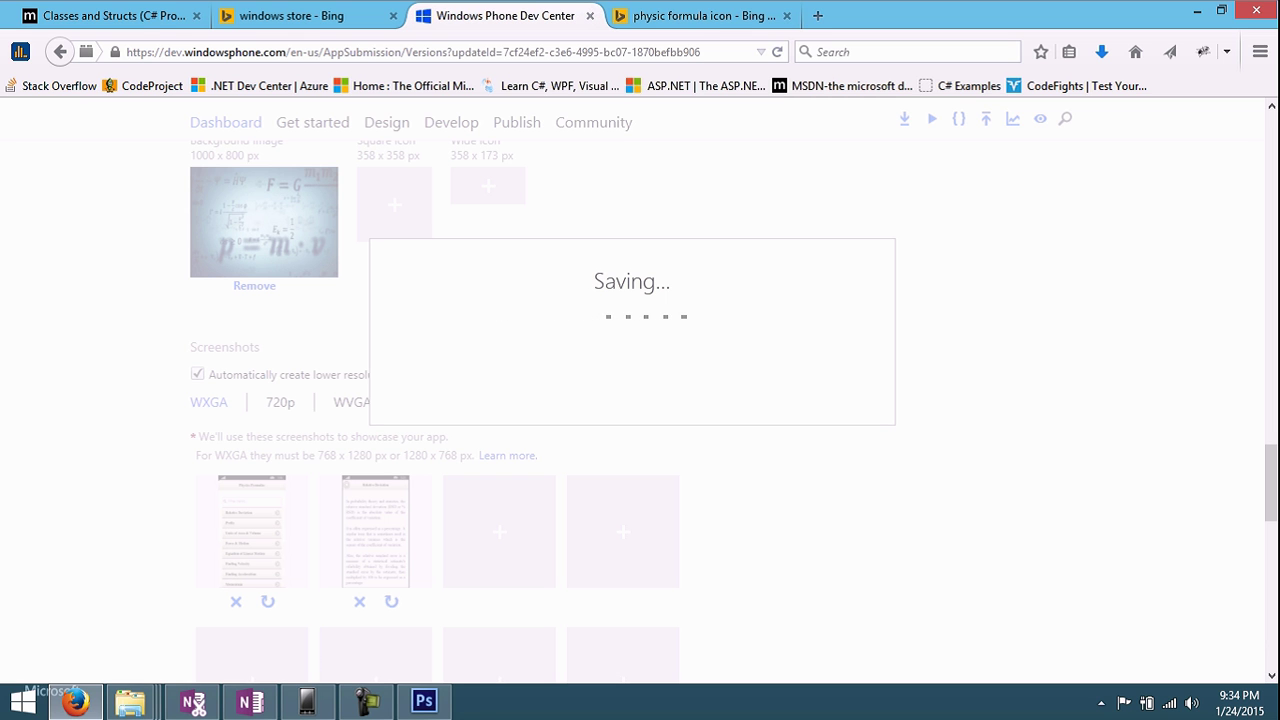
scroll(640, 400, down, 6)
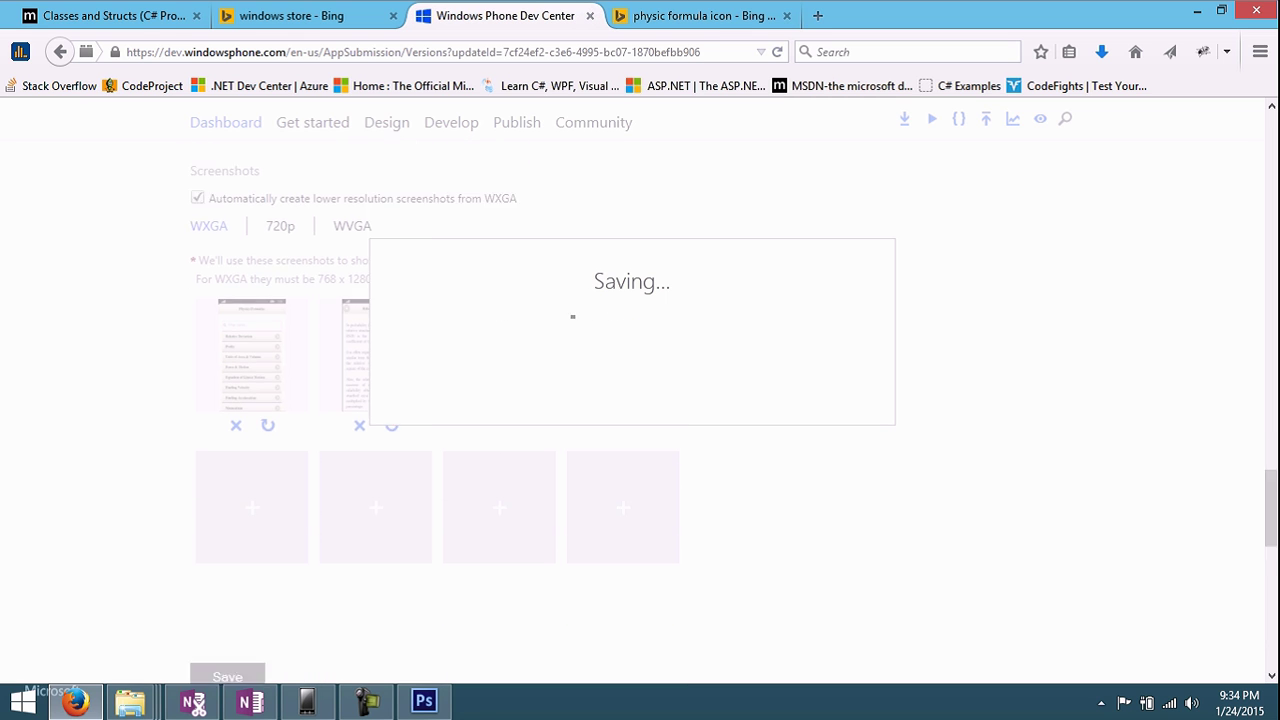
scroll(640, 400, up, 15)
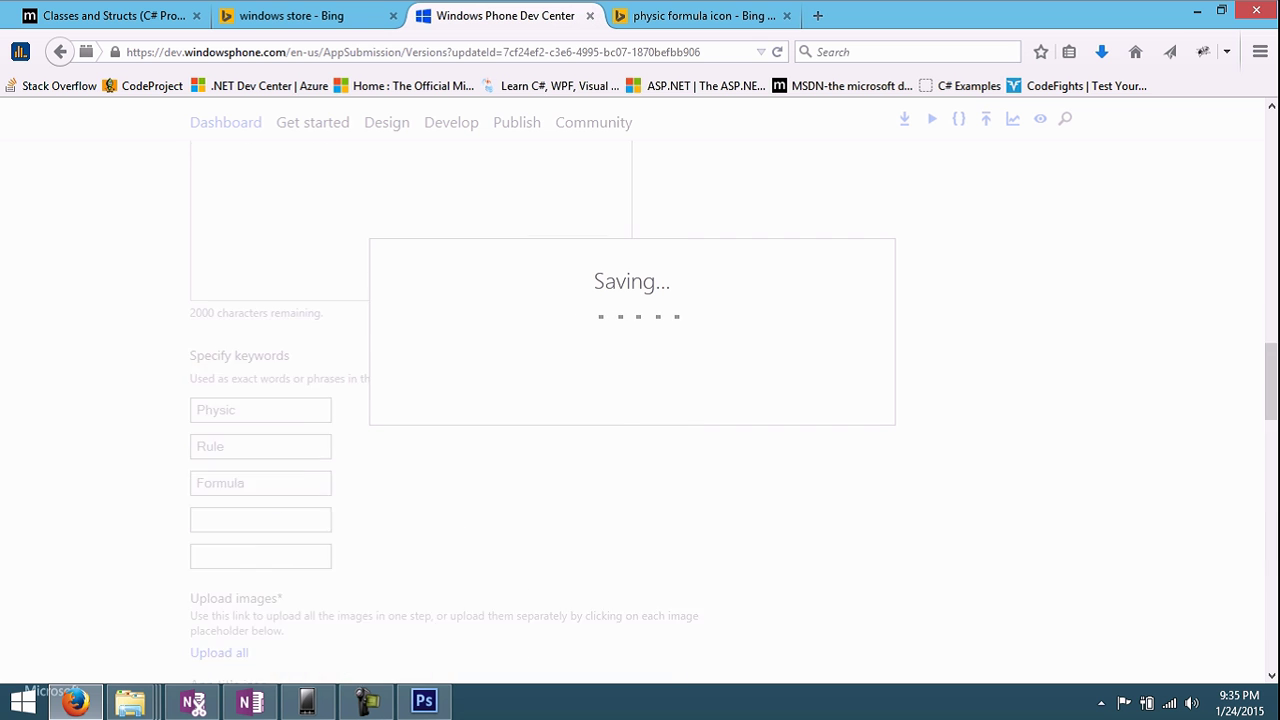
scroll(640, 400, up, 15)
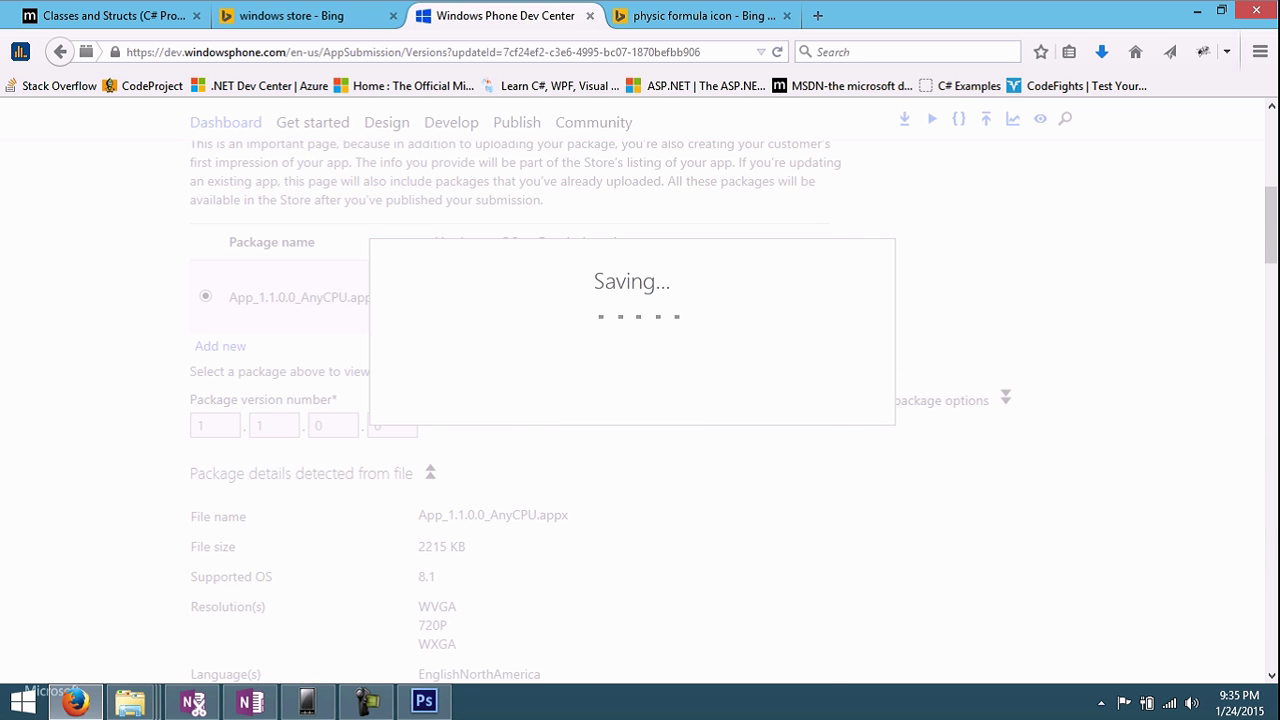
scroll(640, 400, down, 3)
- Scroll through the Packages page to check the store listing and English description
scroll(640, 400, down, 15)
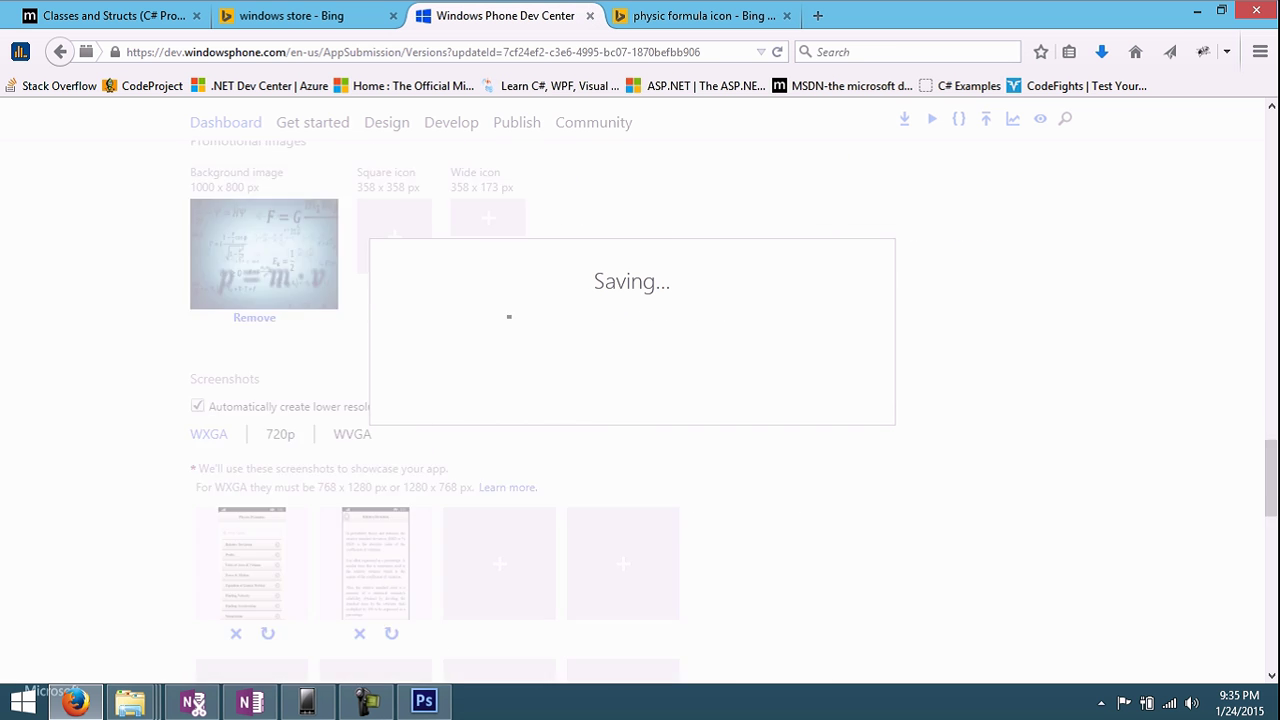
scroll(640, 400, up, 4)
scroll(640, 400, down, 1)
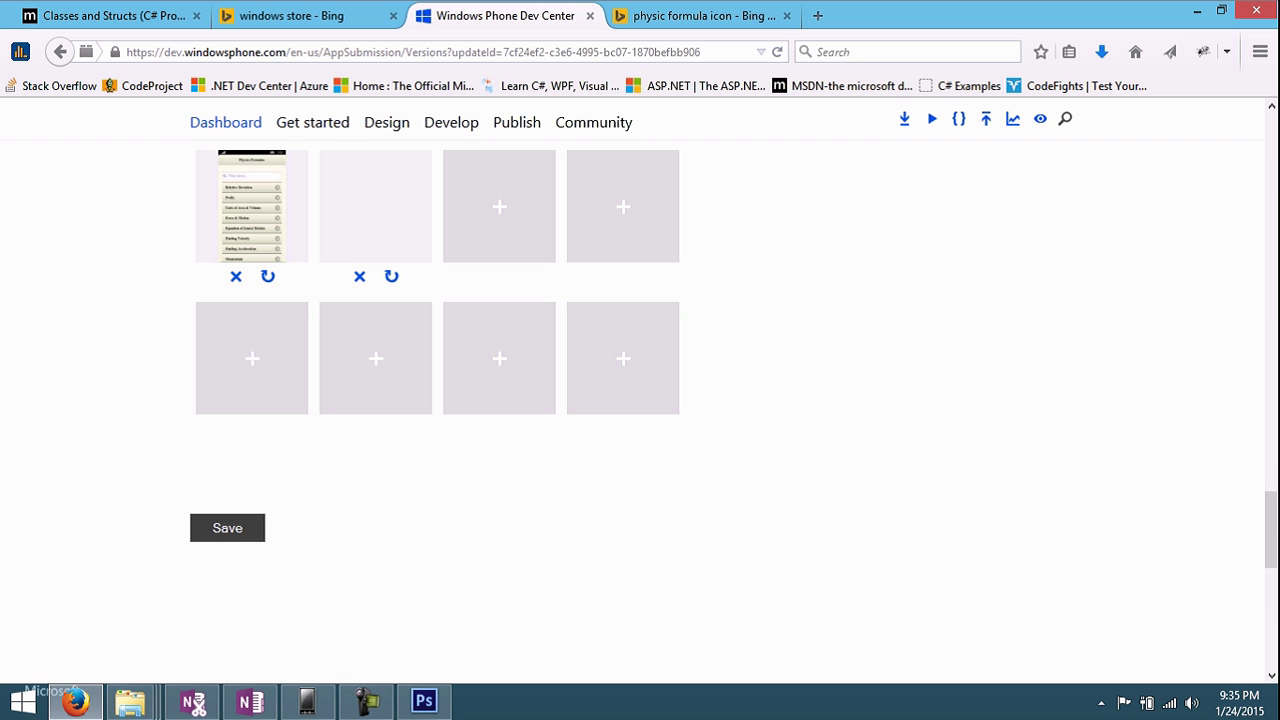
scroll(640, 400, up, 15)
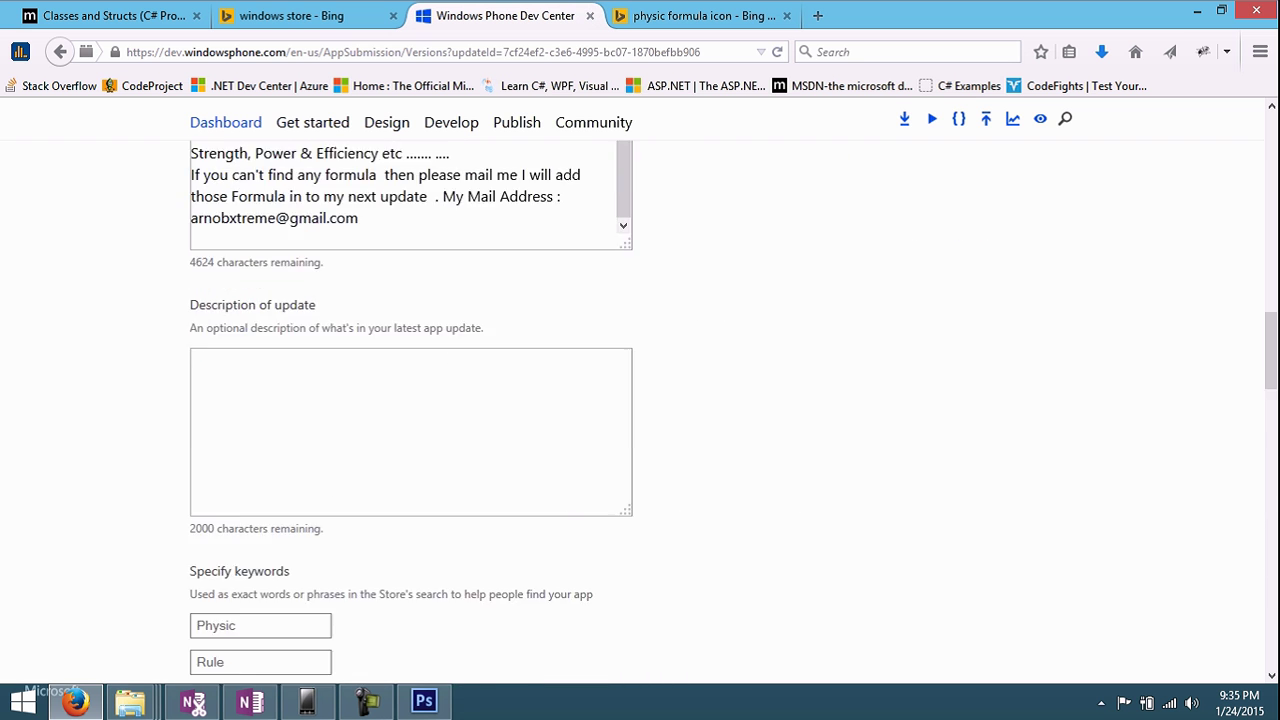
scroll(640, 400, down, 5)
scroll(640, 400, up, 15)
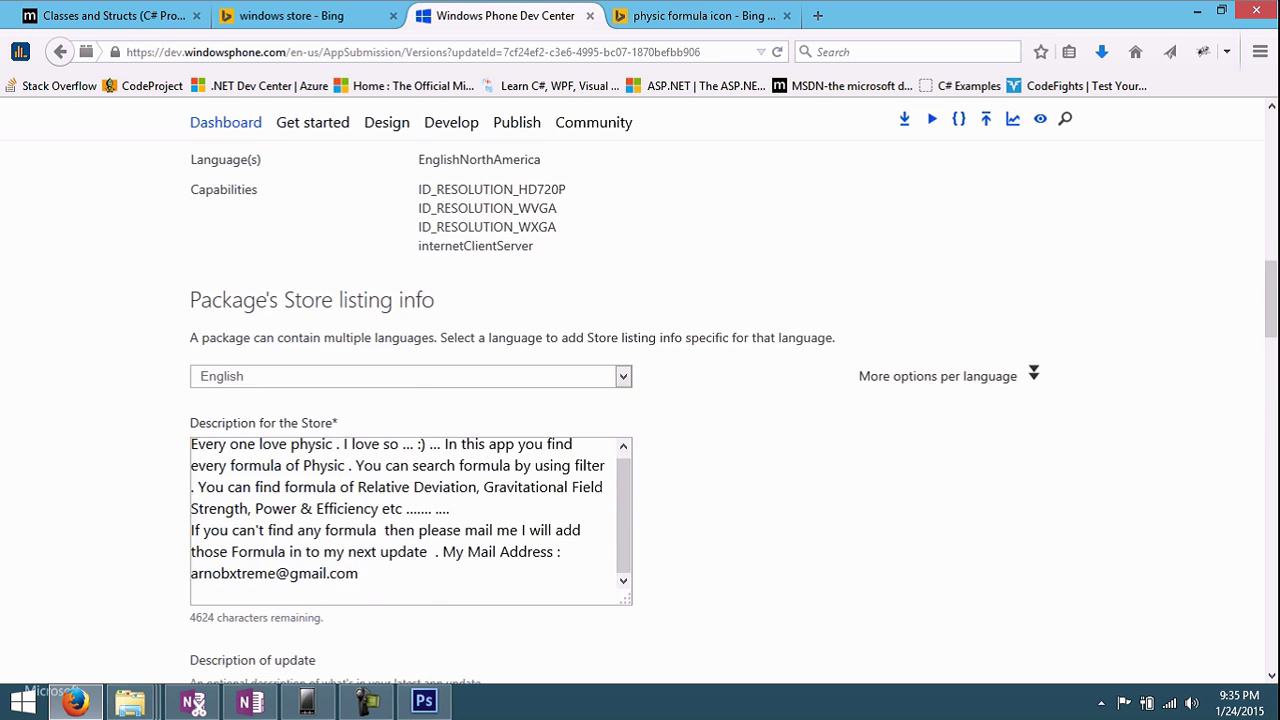
scroll(640, 400, up, 3)
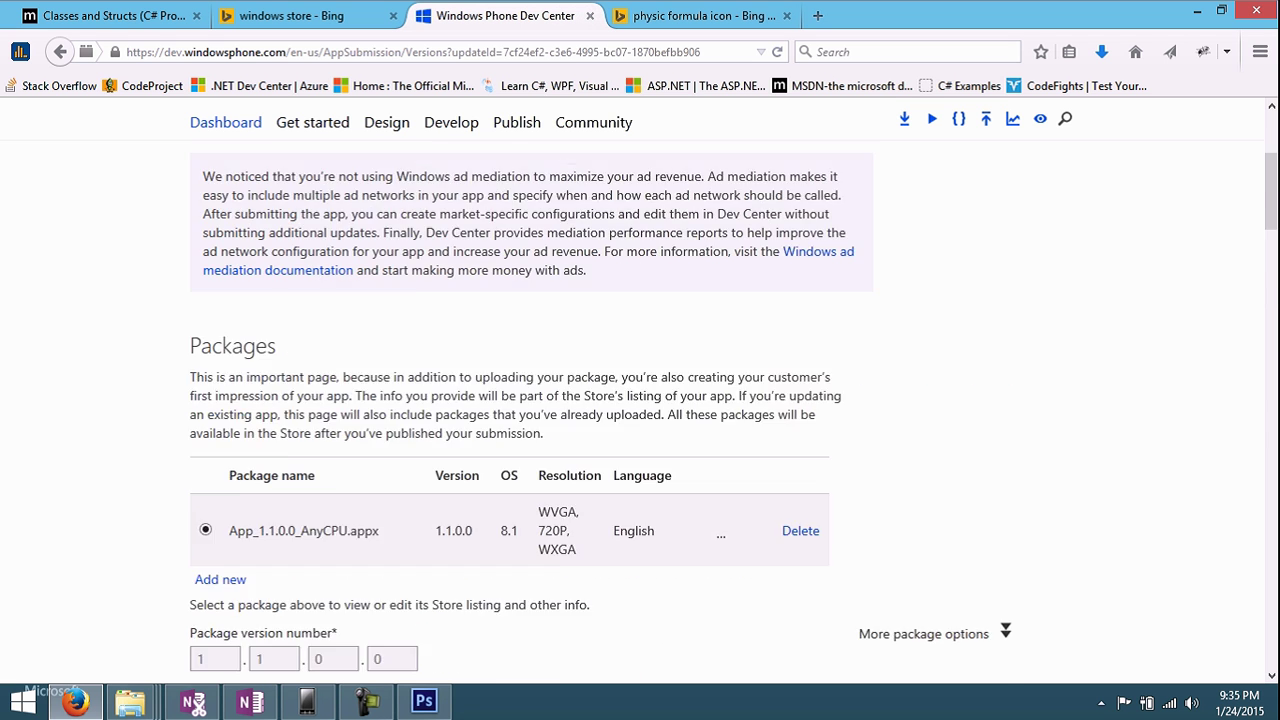
scroll(640, 400, down, 10)
scroll(640, 400, down, 12)
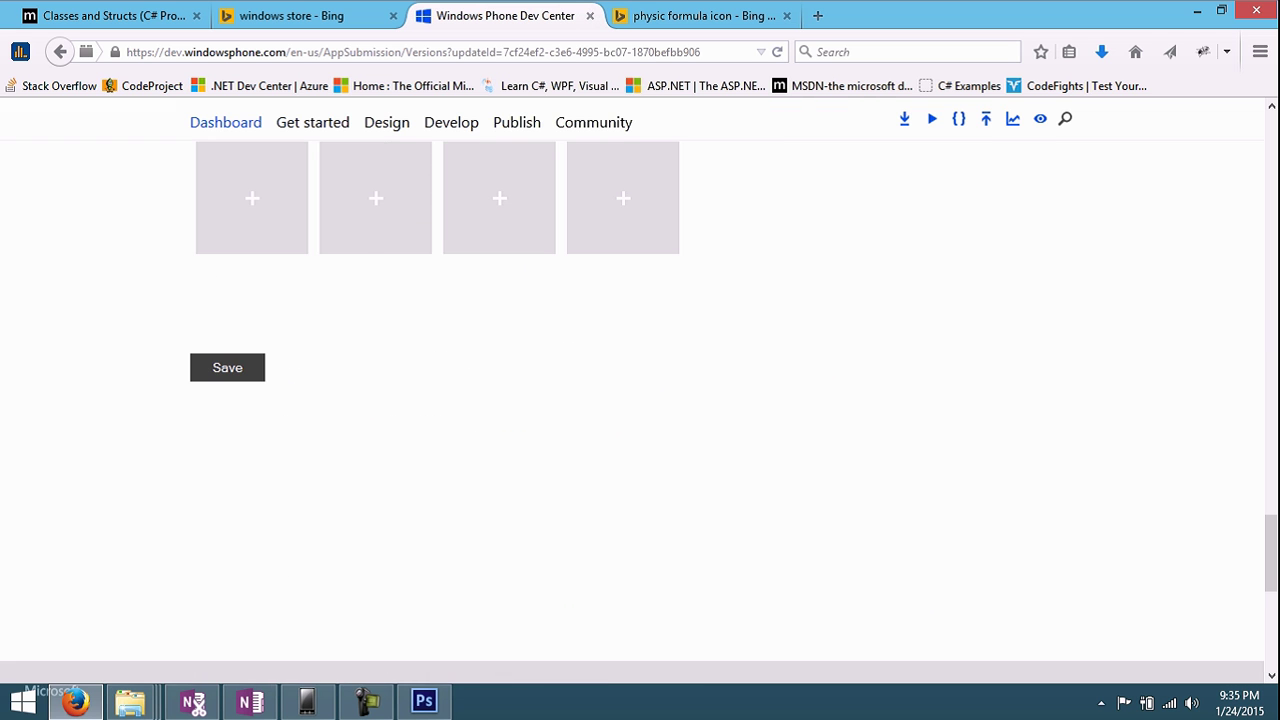
- Save the package page and confirm App info and package upload are both marked complete
click(228, 368)
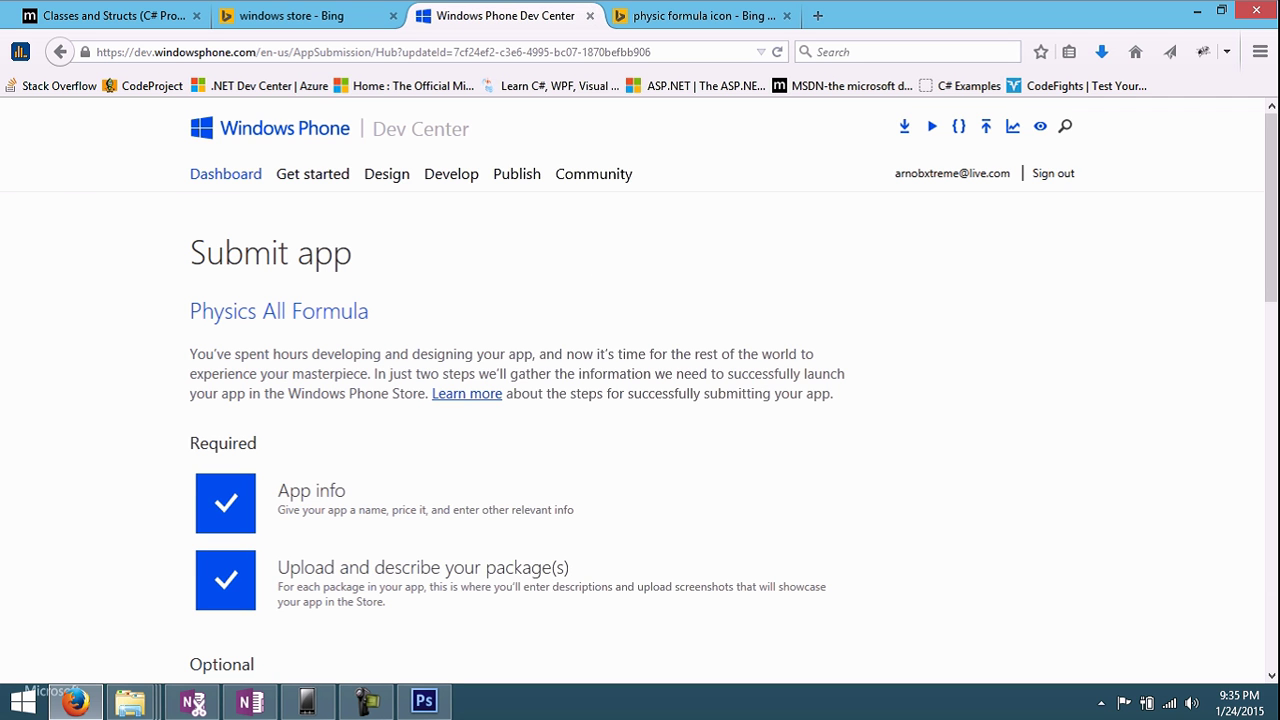
scroll(640, 400, down, 6)
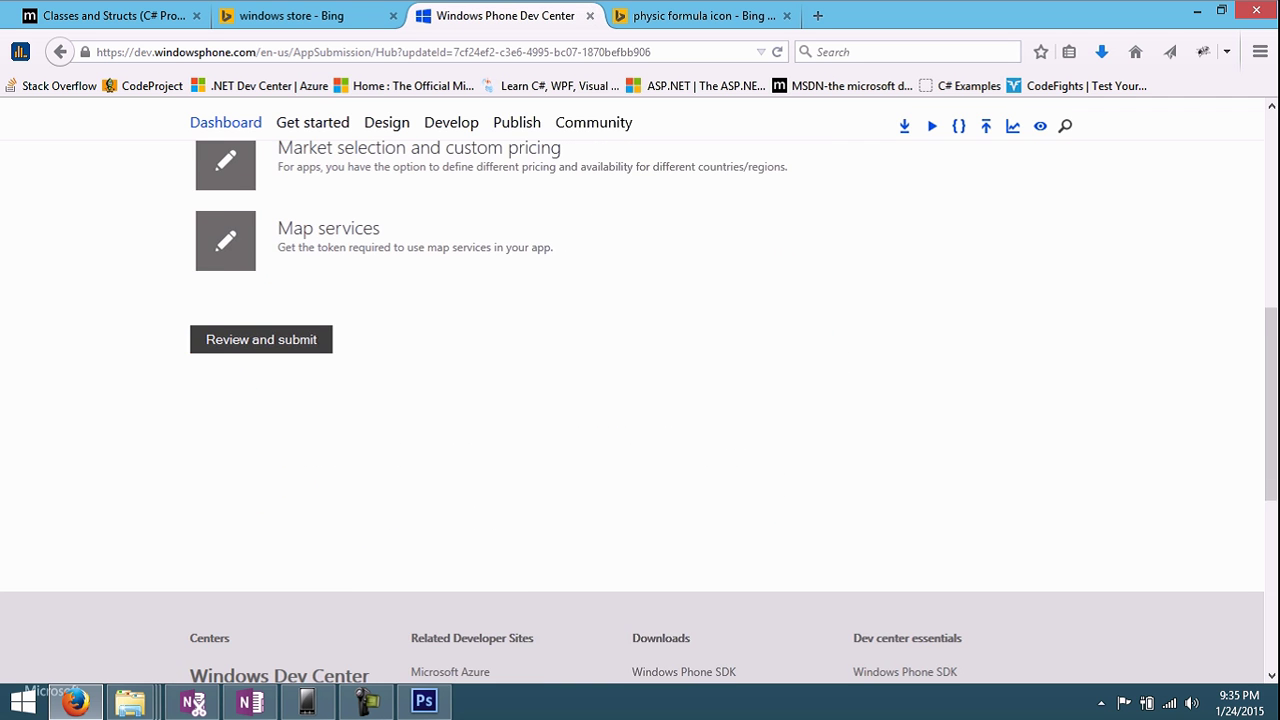
scroll(420, 370, up, 2)
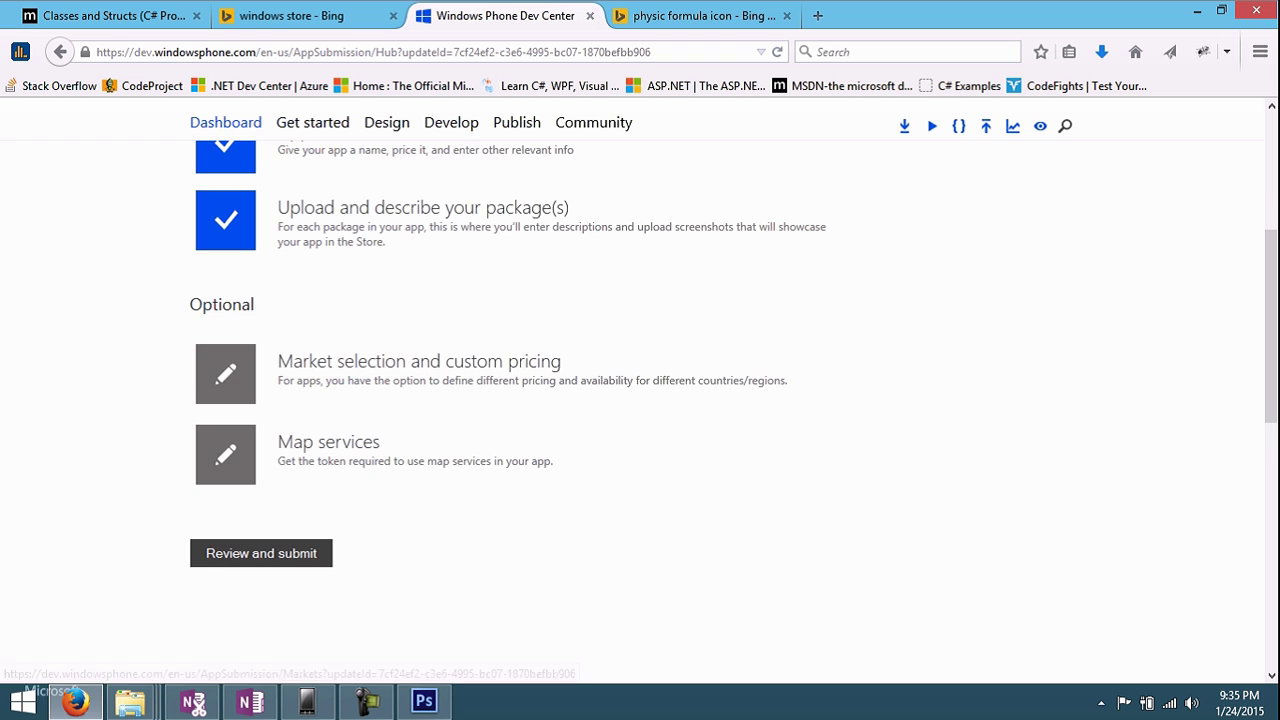
scroll(420, 370, up, 1)
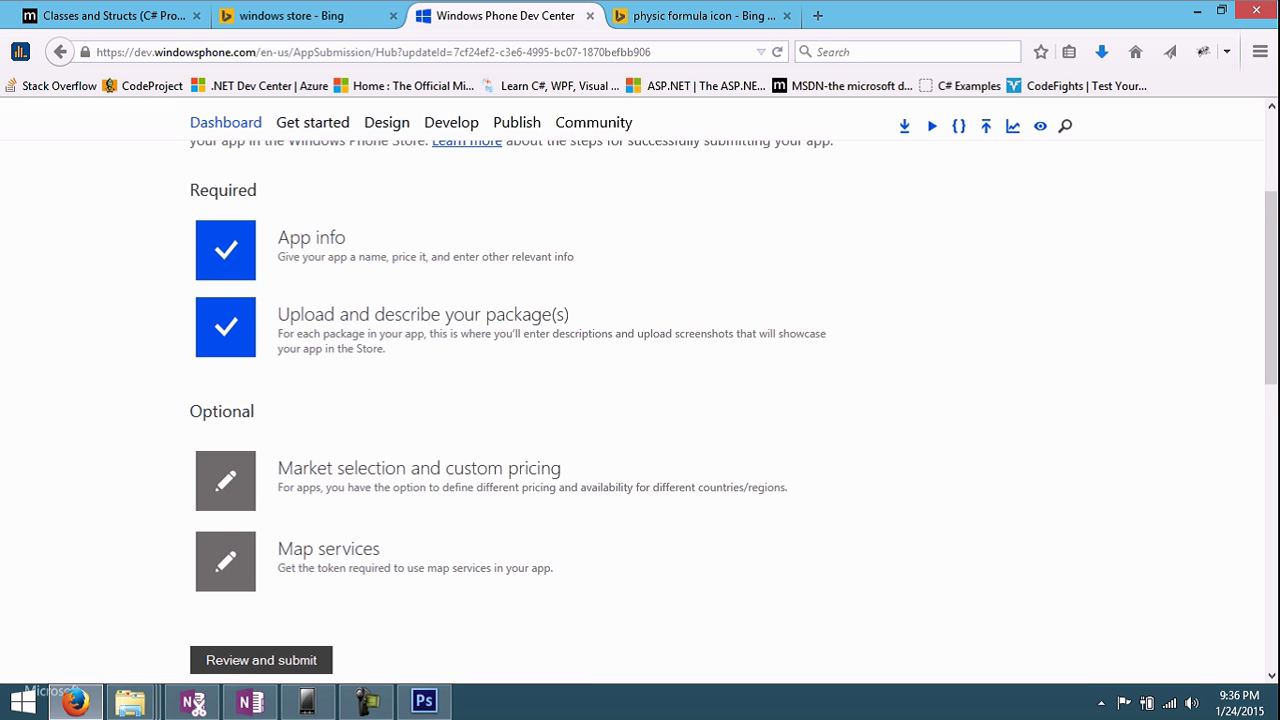
scroll(628, 411, down, 4)
- Open Review and submit and check the listing: education, 0.00 BDT, 191 markets, App_1.1.0.0_AnyCPU.appx
click(261, 447)
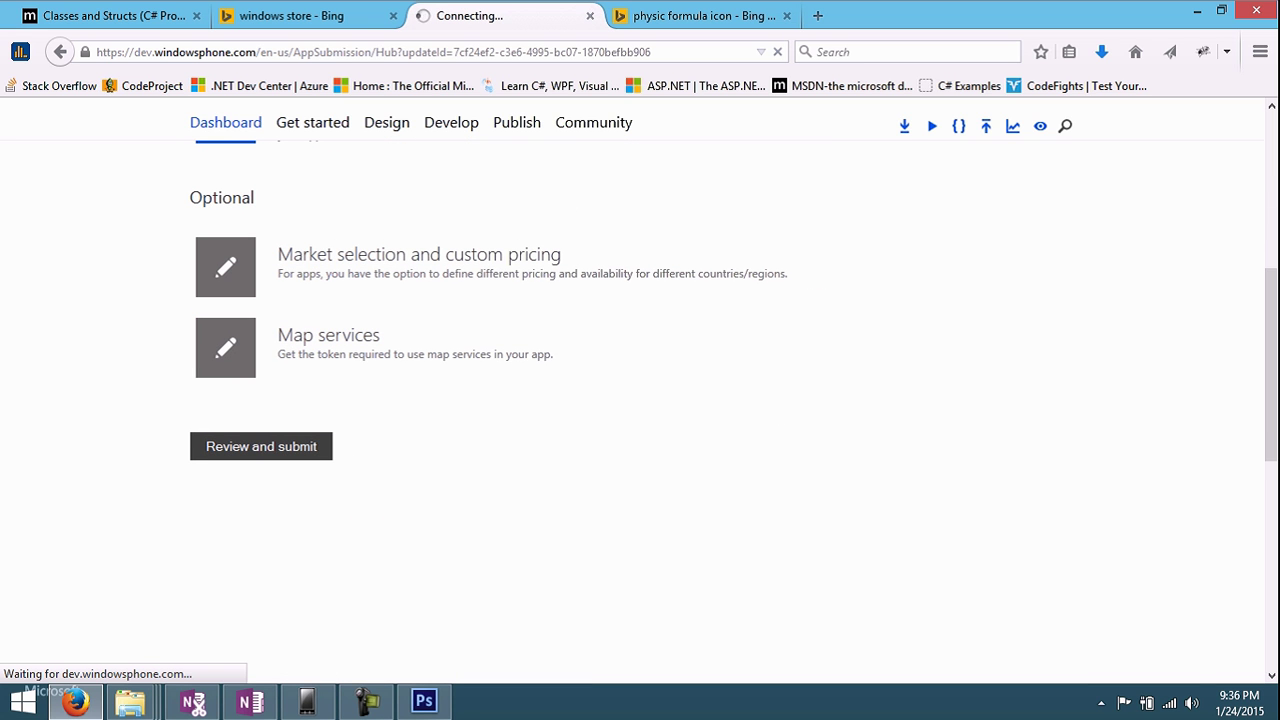
scroll(640, 400, up, 6)
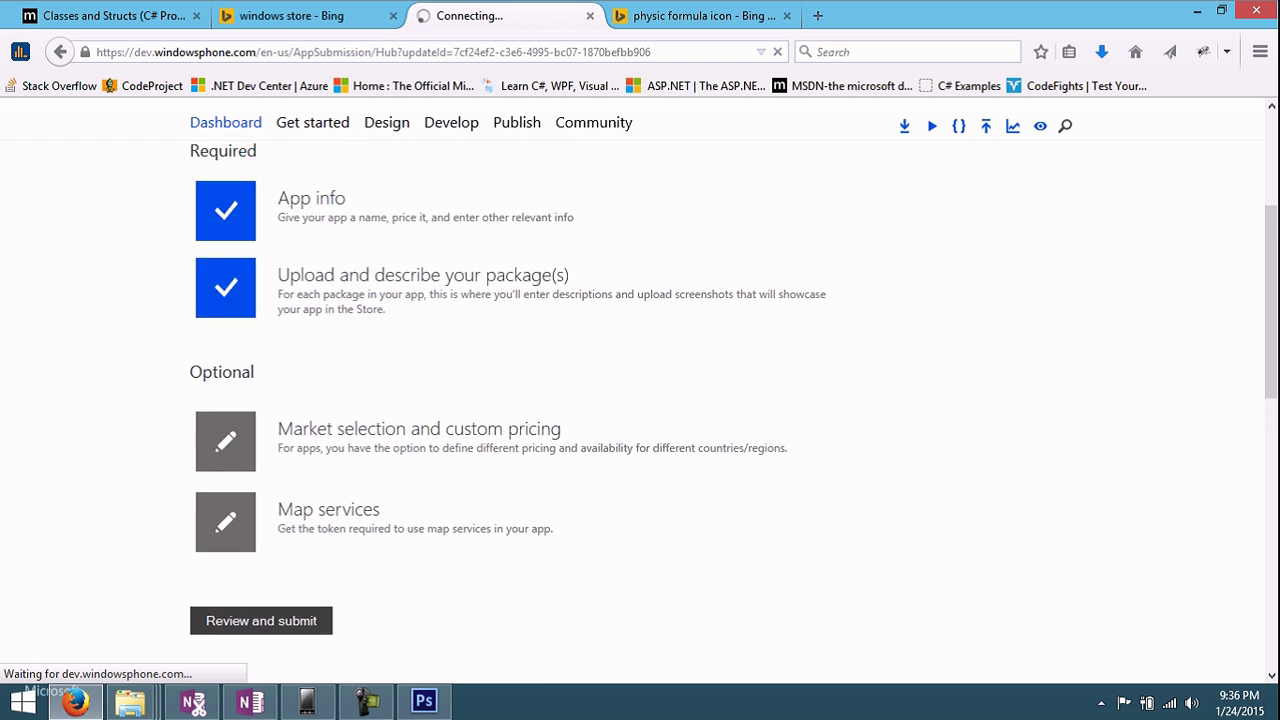
scroll(640, 400, down, 2)
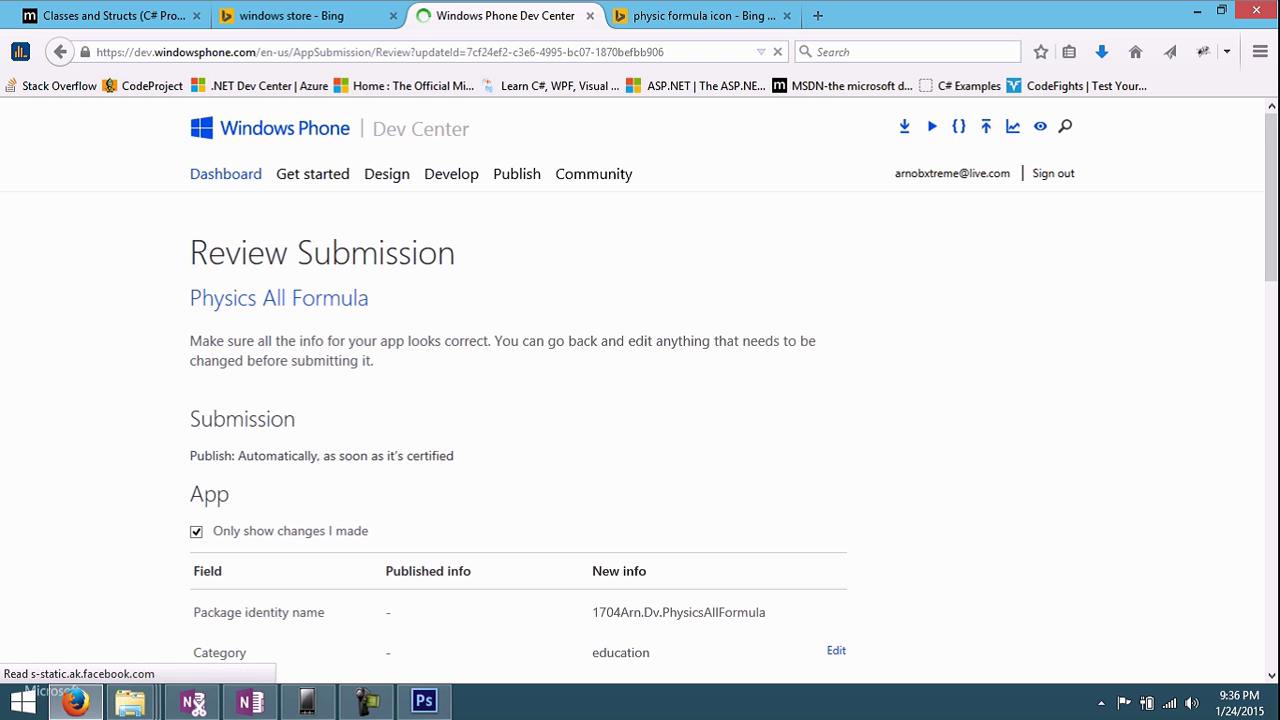
scroll(640, 380, down, 10)
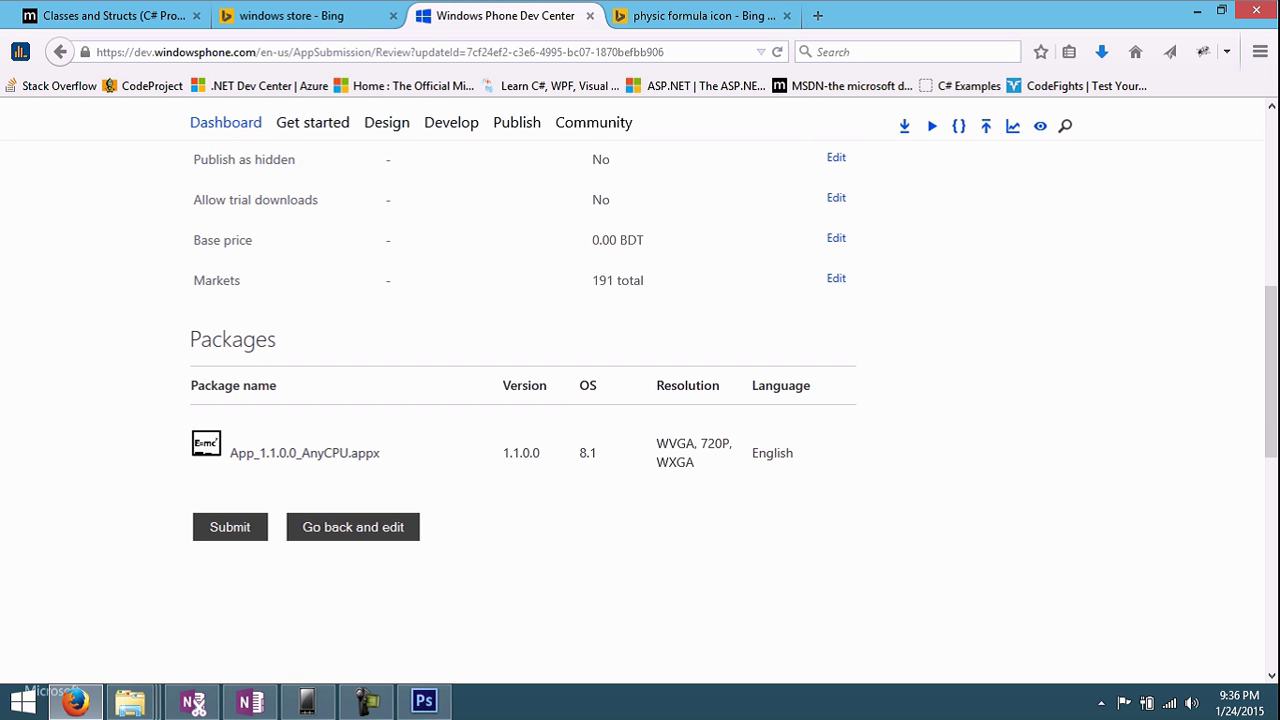
scroll(640, 380, up, 6)
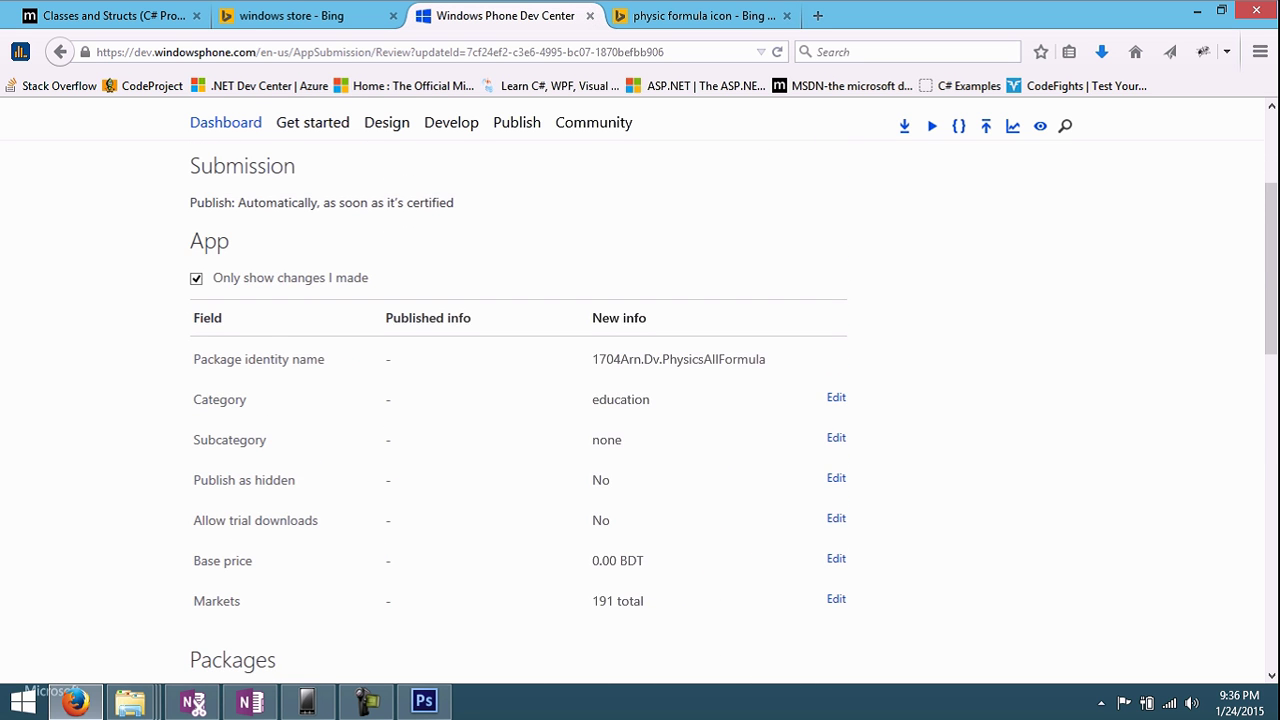
scroll(640, 380, up, 2)
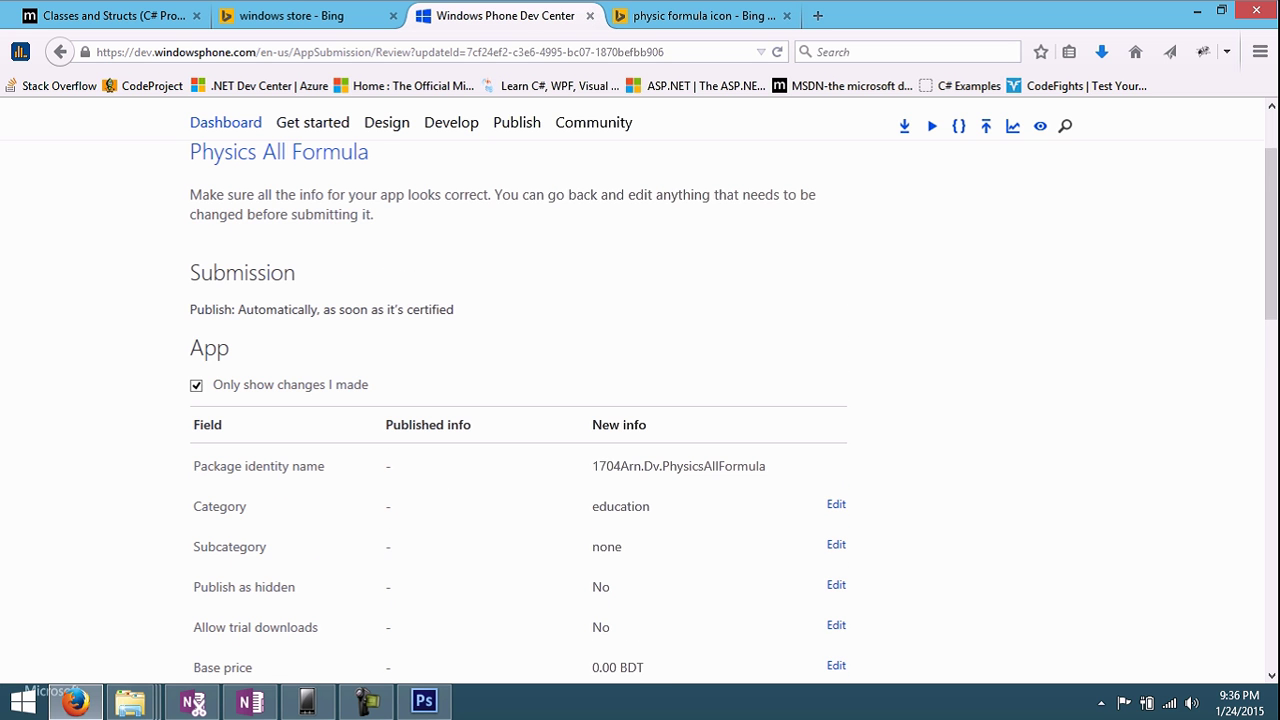
scroll(640, 400, down, 2)
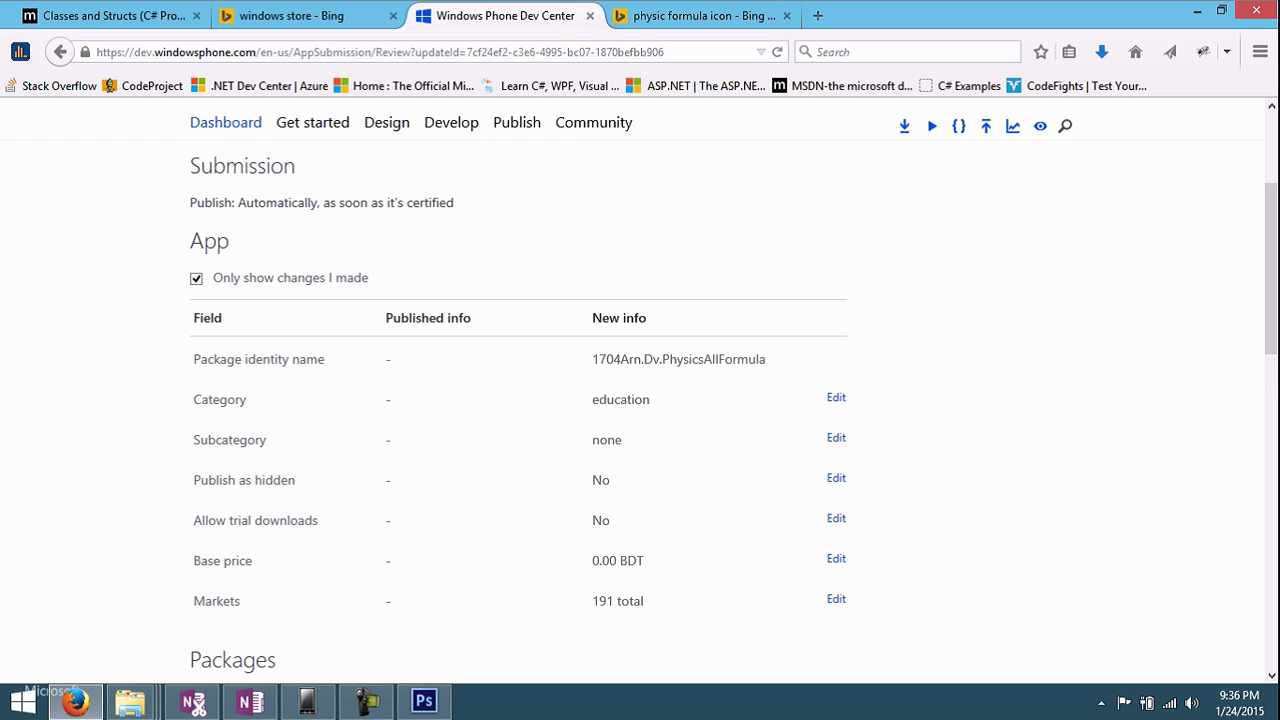
scroll(640, 400, down, 2)
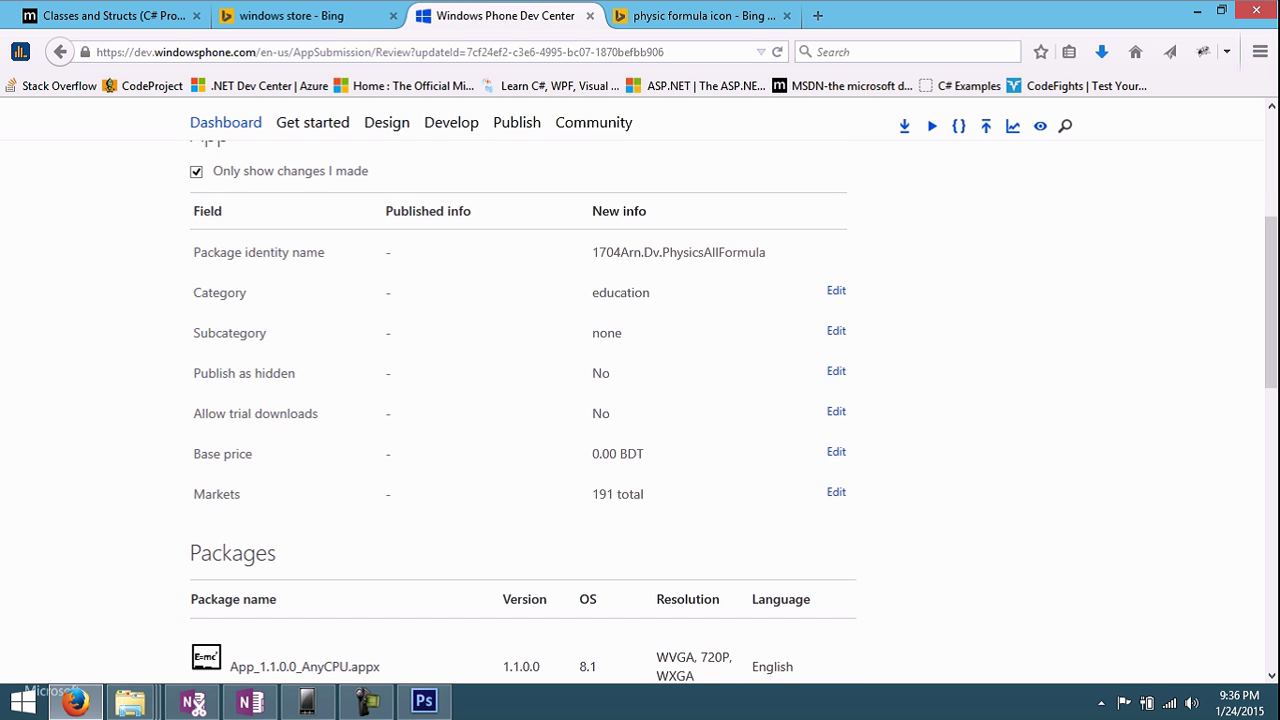
scroll(640, 400, up, 4)
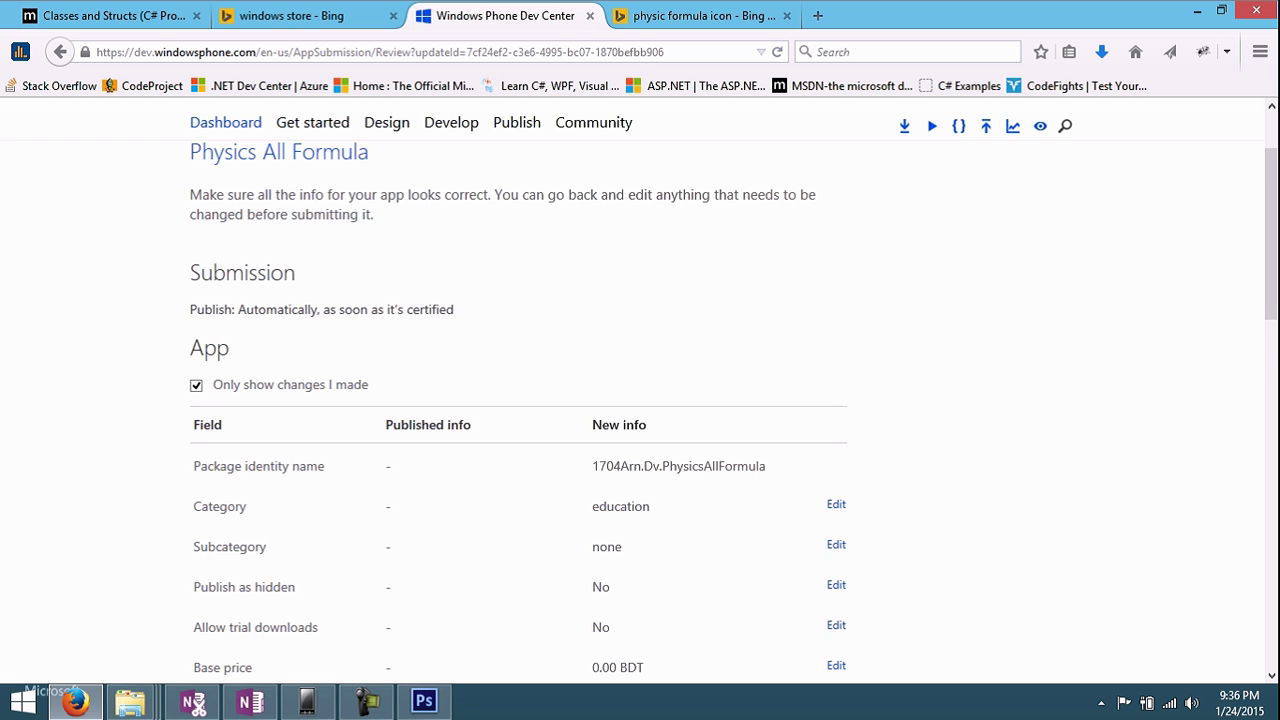
scroll(640, 400, down, 2)
scroll(640, 400, down, 4)
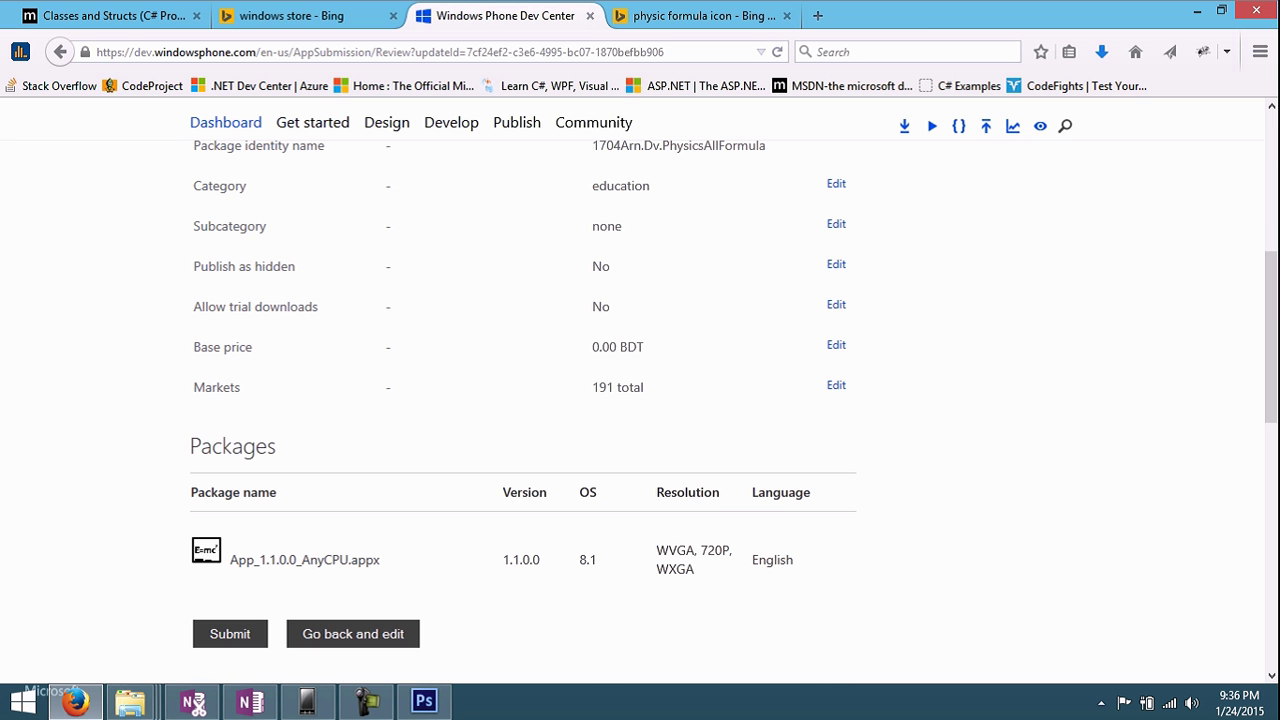
scroll(640, 400, down, 2)
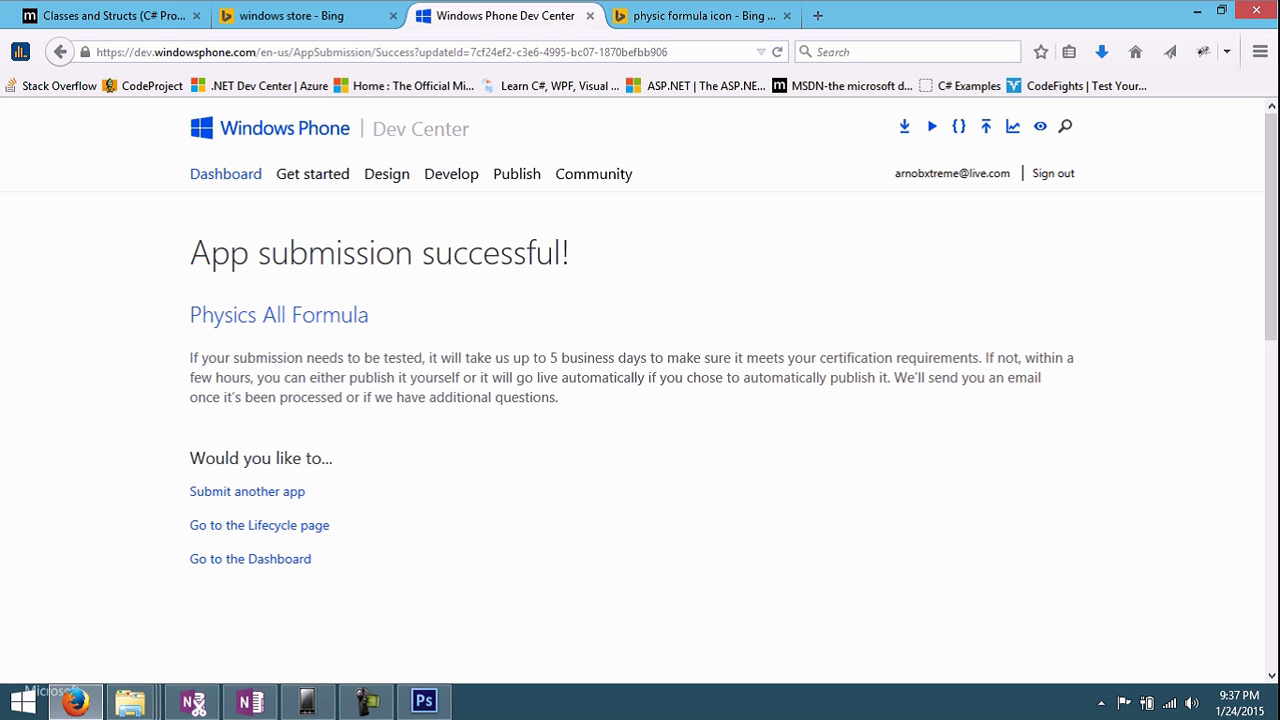
drag(190, 357, 558, 397)
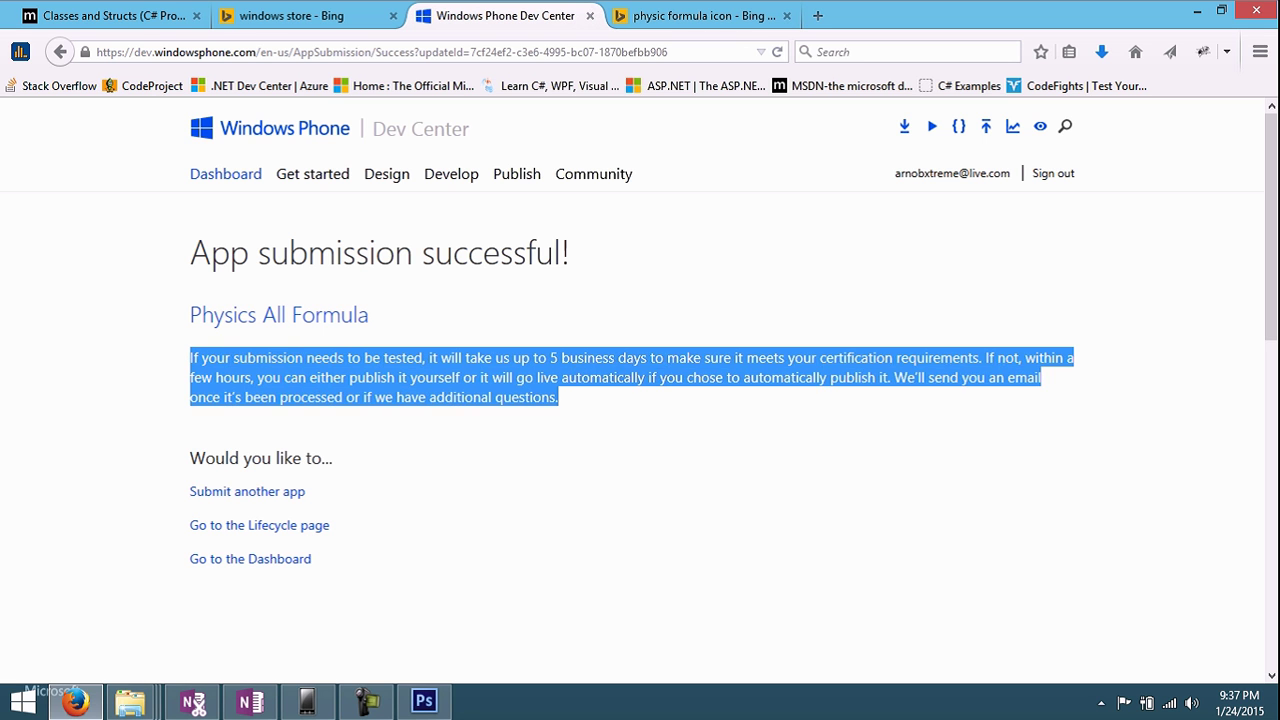
click(558, 397)
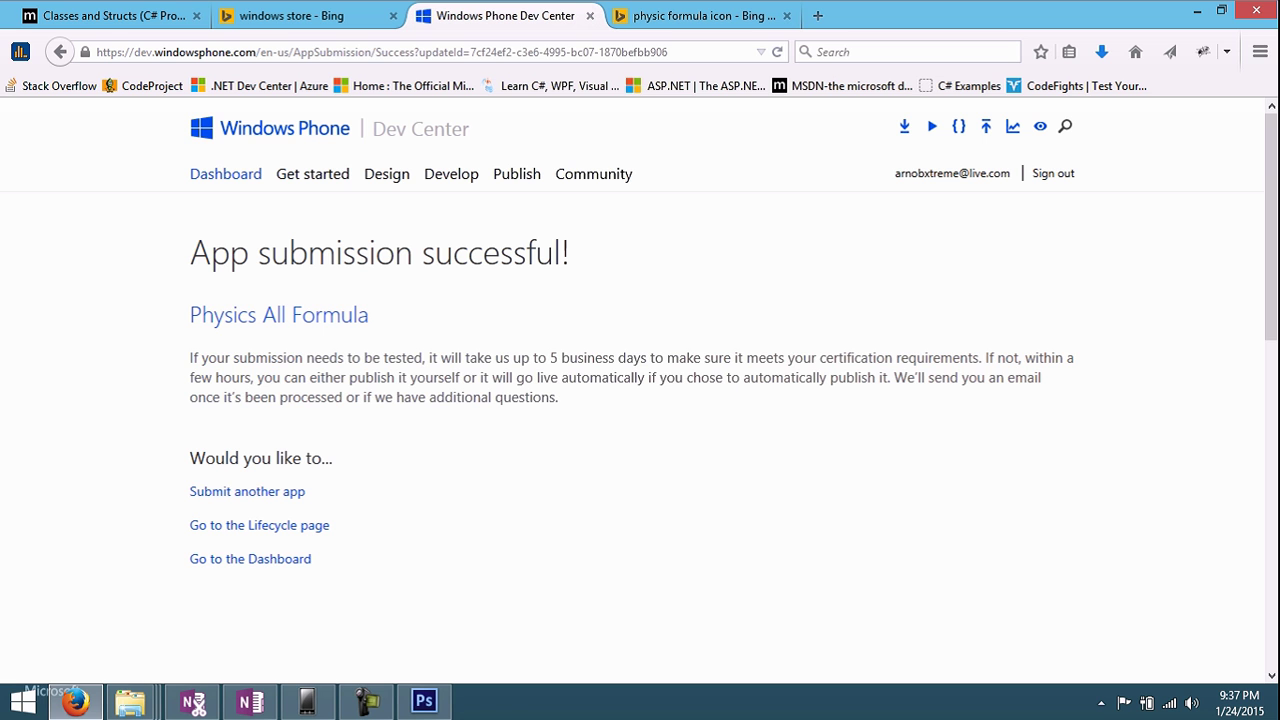
drag(529, 397, 560, 397)
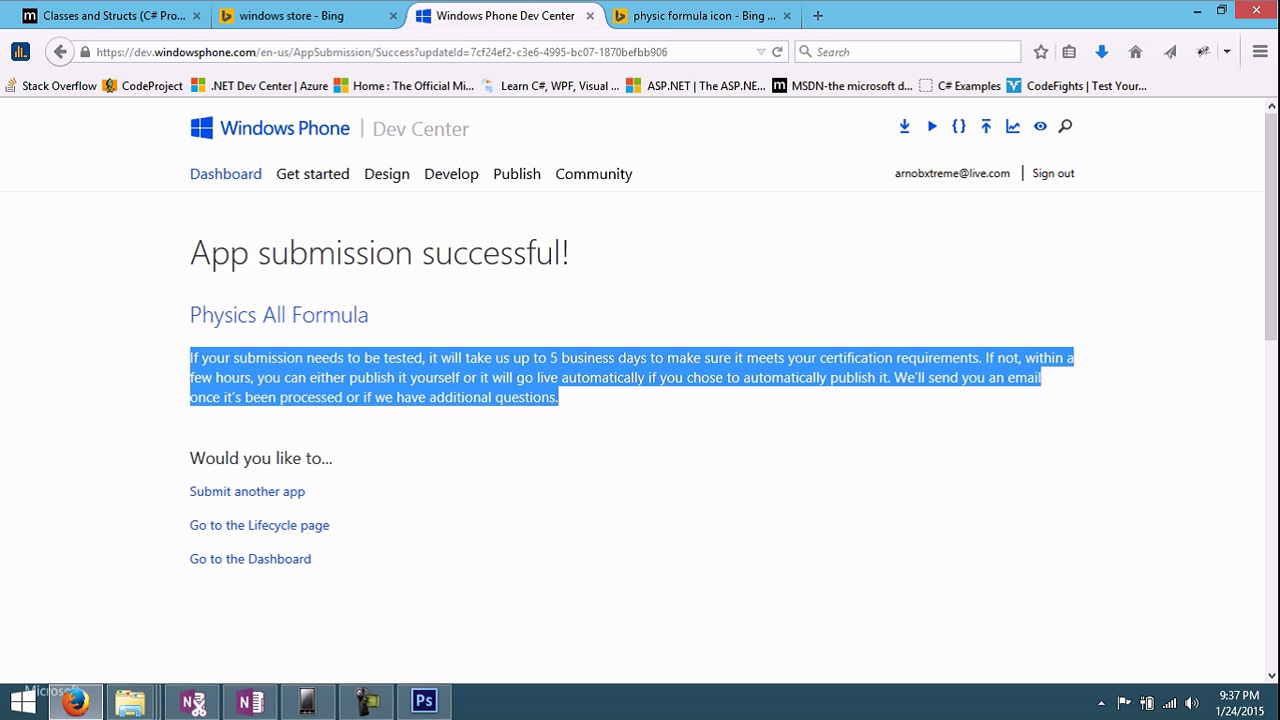
click(560, 400)
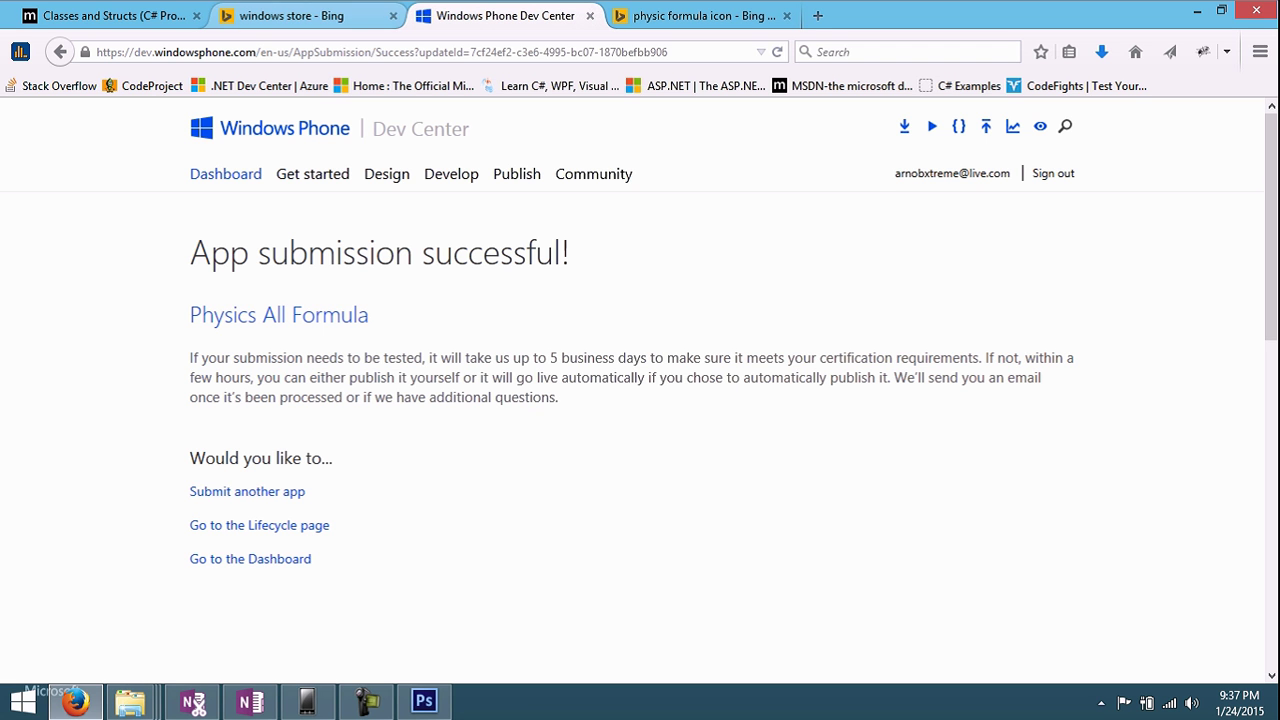
click(300, 15)
click(510, 15)
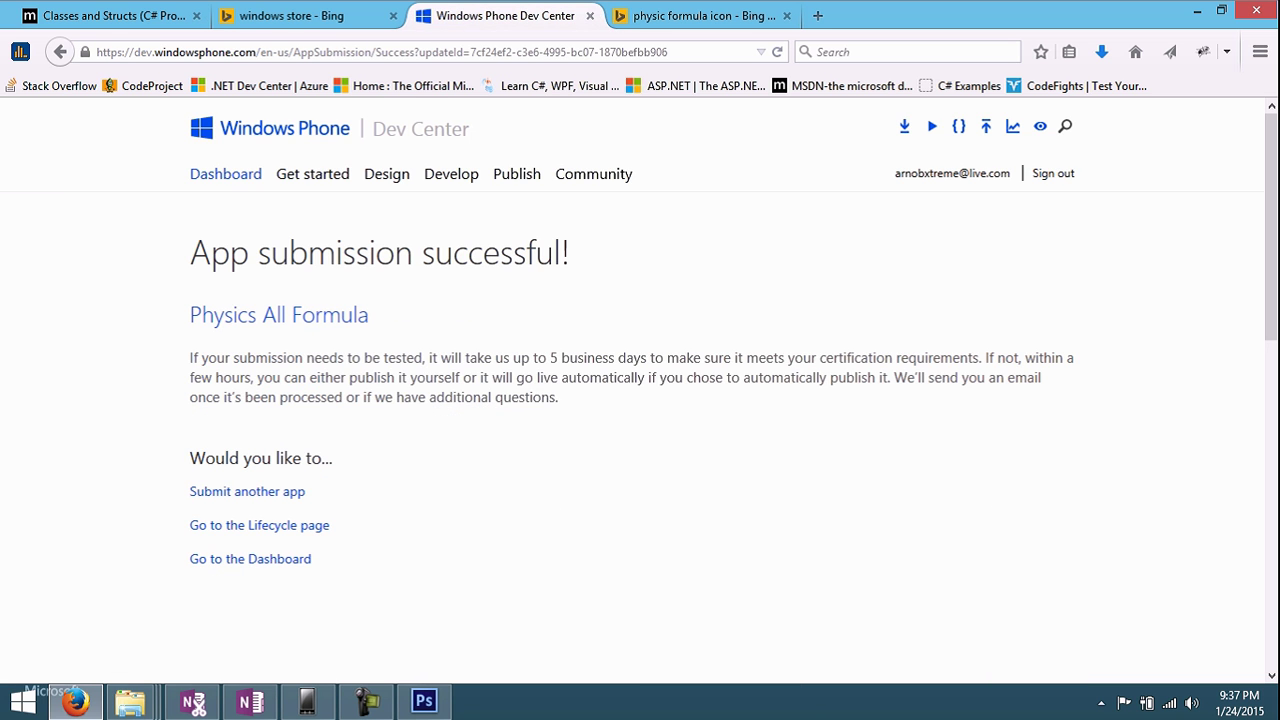
drag(190, 357, 558, 397)
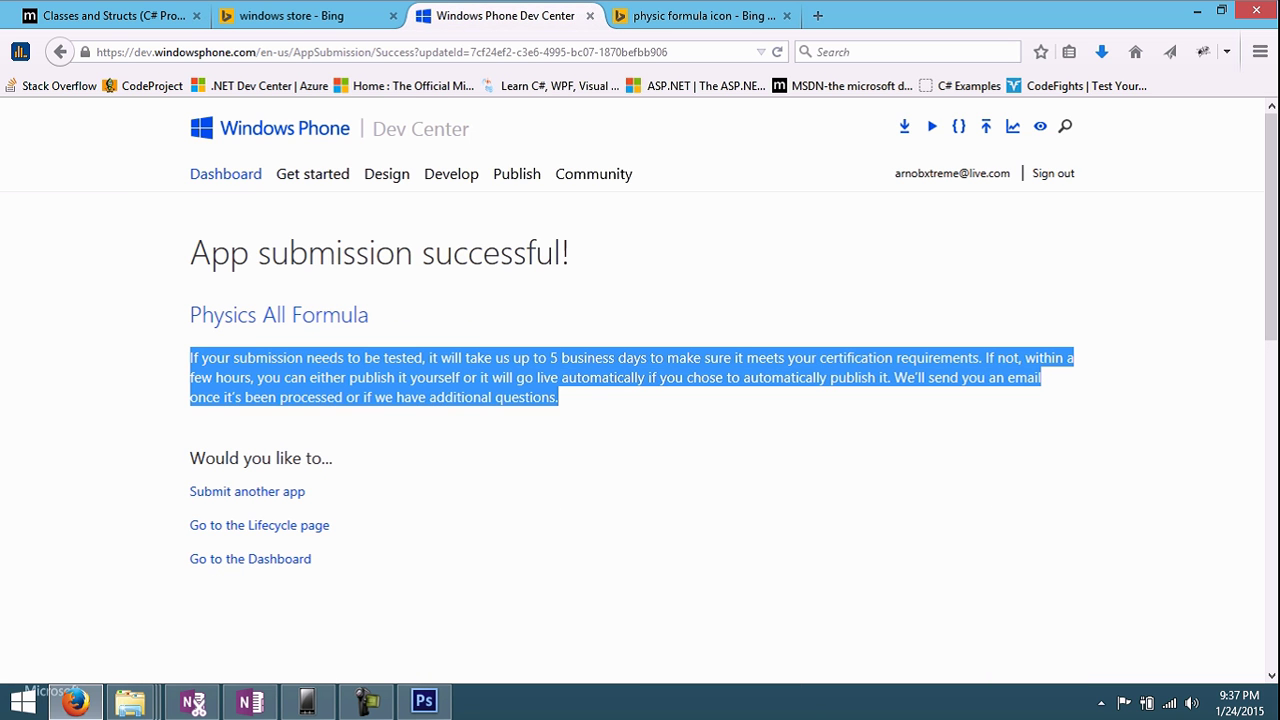
click(300, 15)
click(510, 15)
click(600, 300)
drag(190, 357, 558, 397)
click(367, 702)
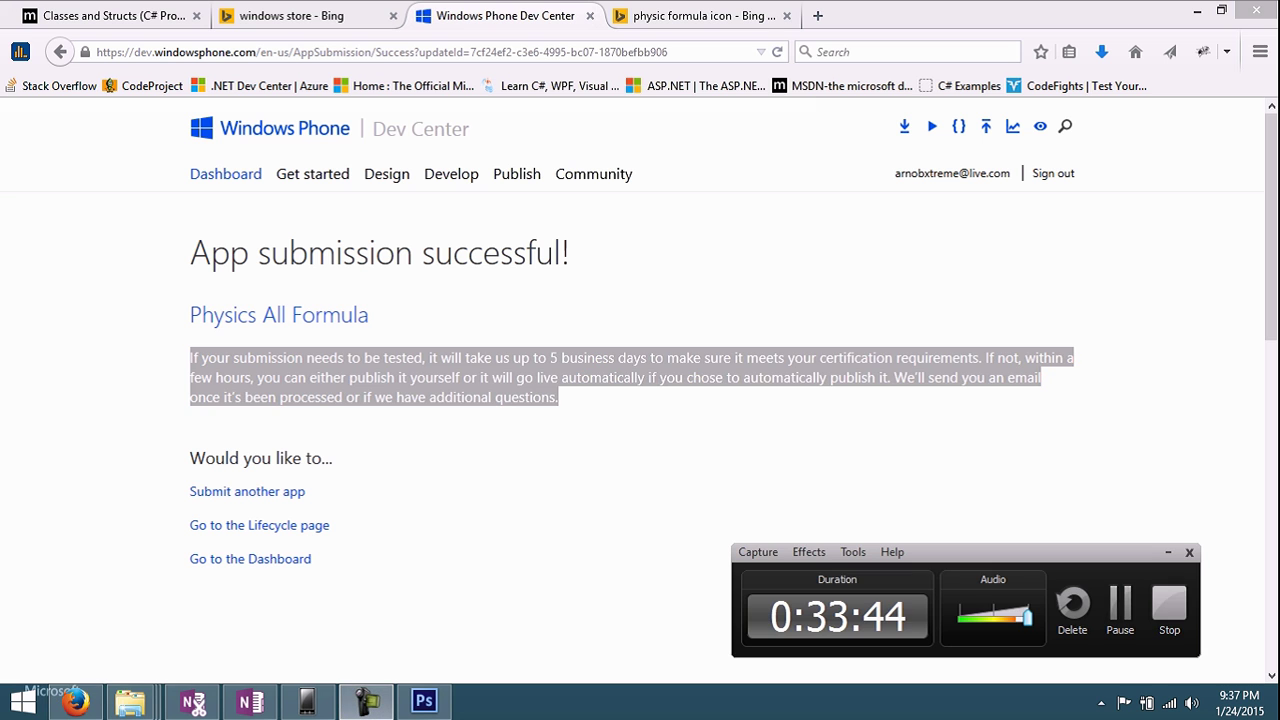